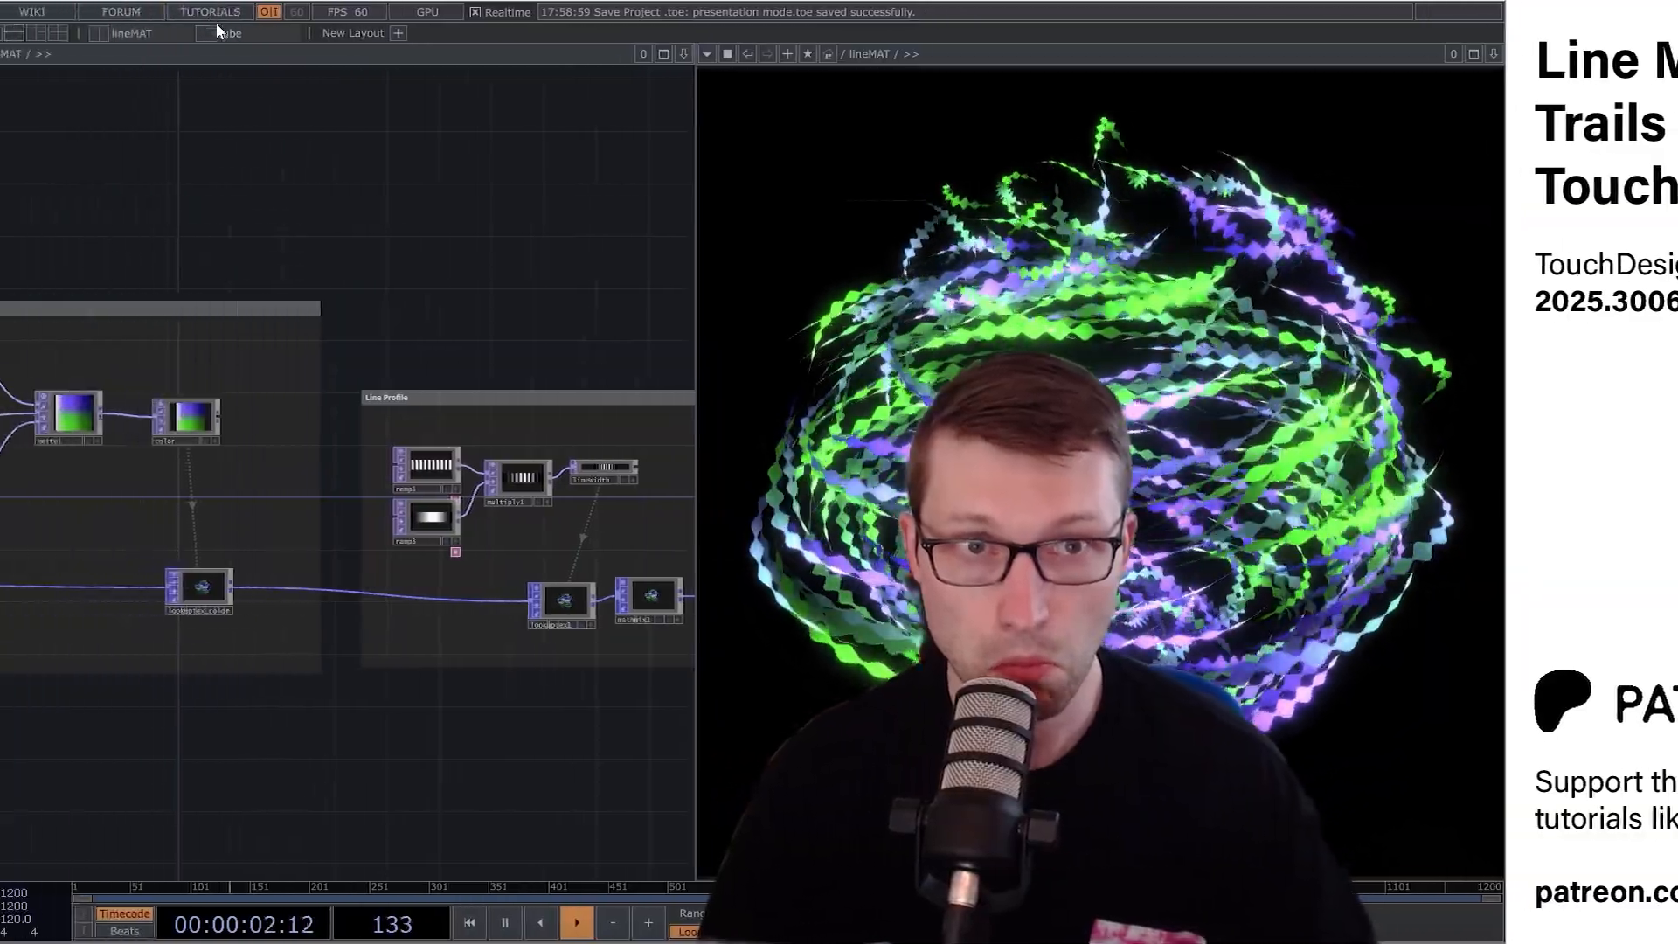
click(217, 30)
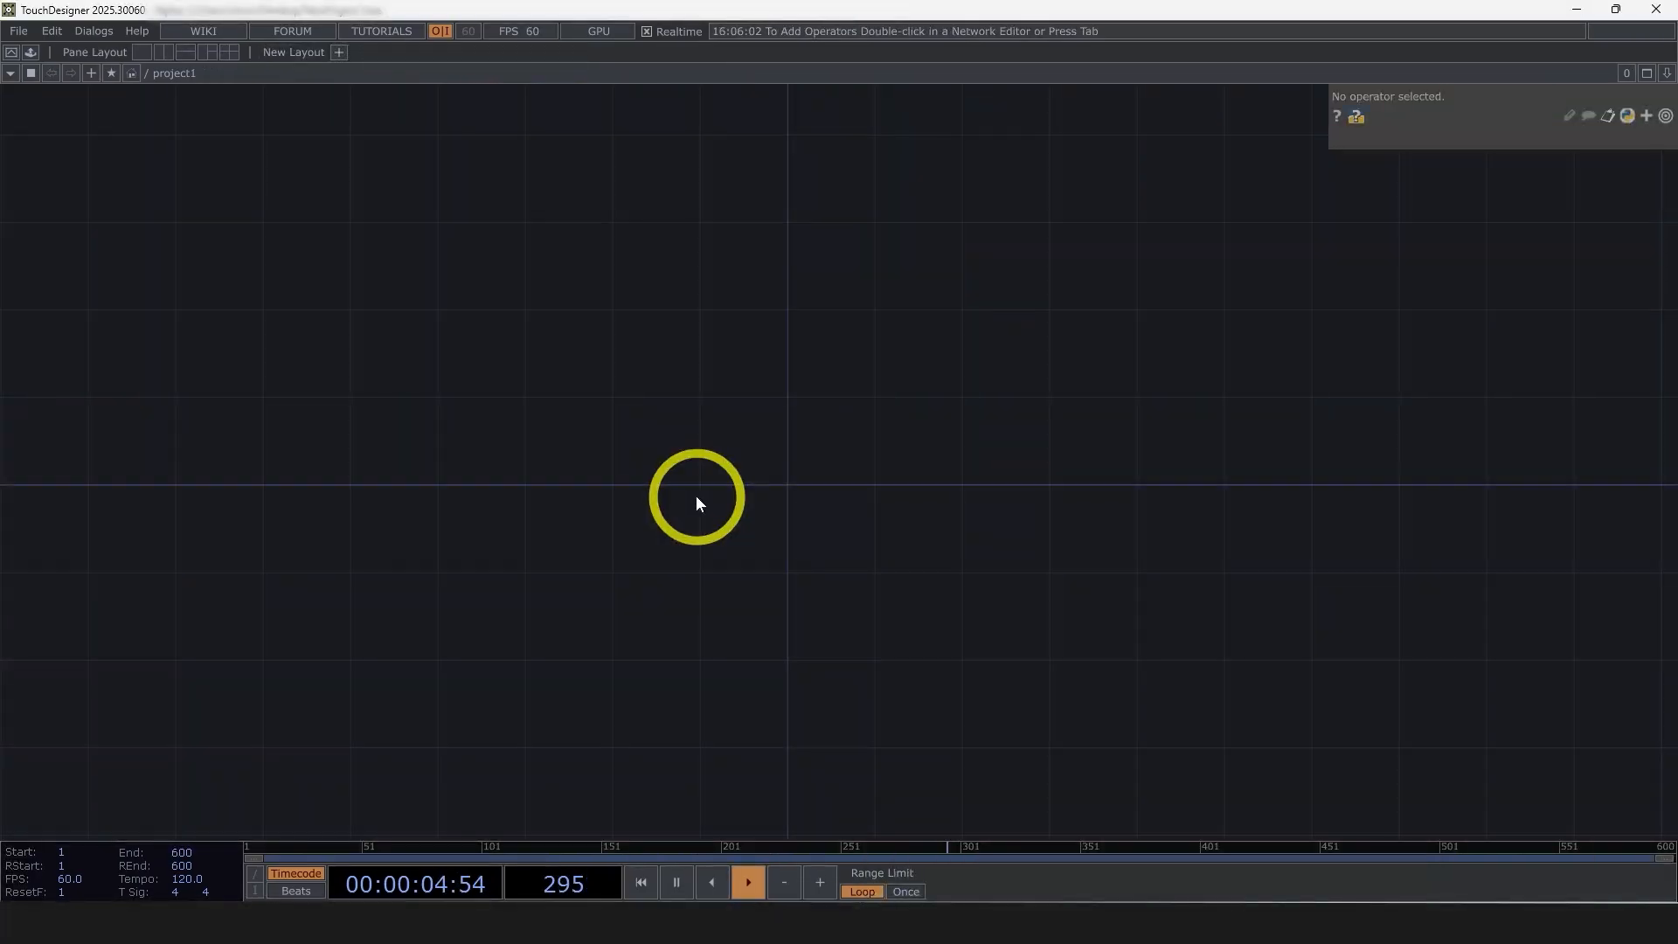
Add a Sphere POP to the empty network
double_click(528, 469)
click(429, 247)
text(sph)
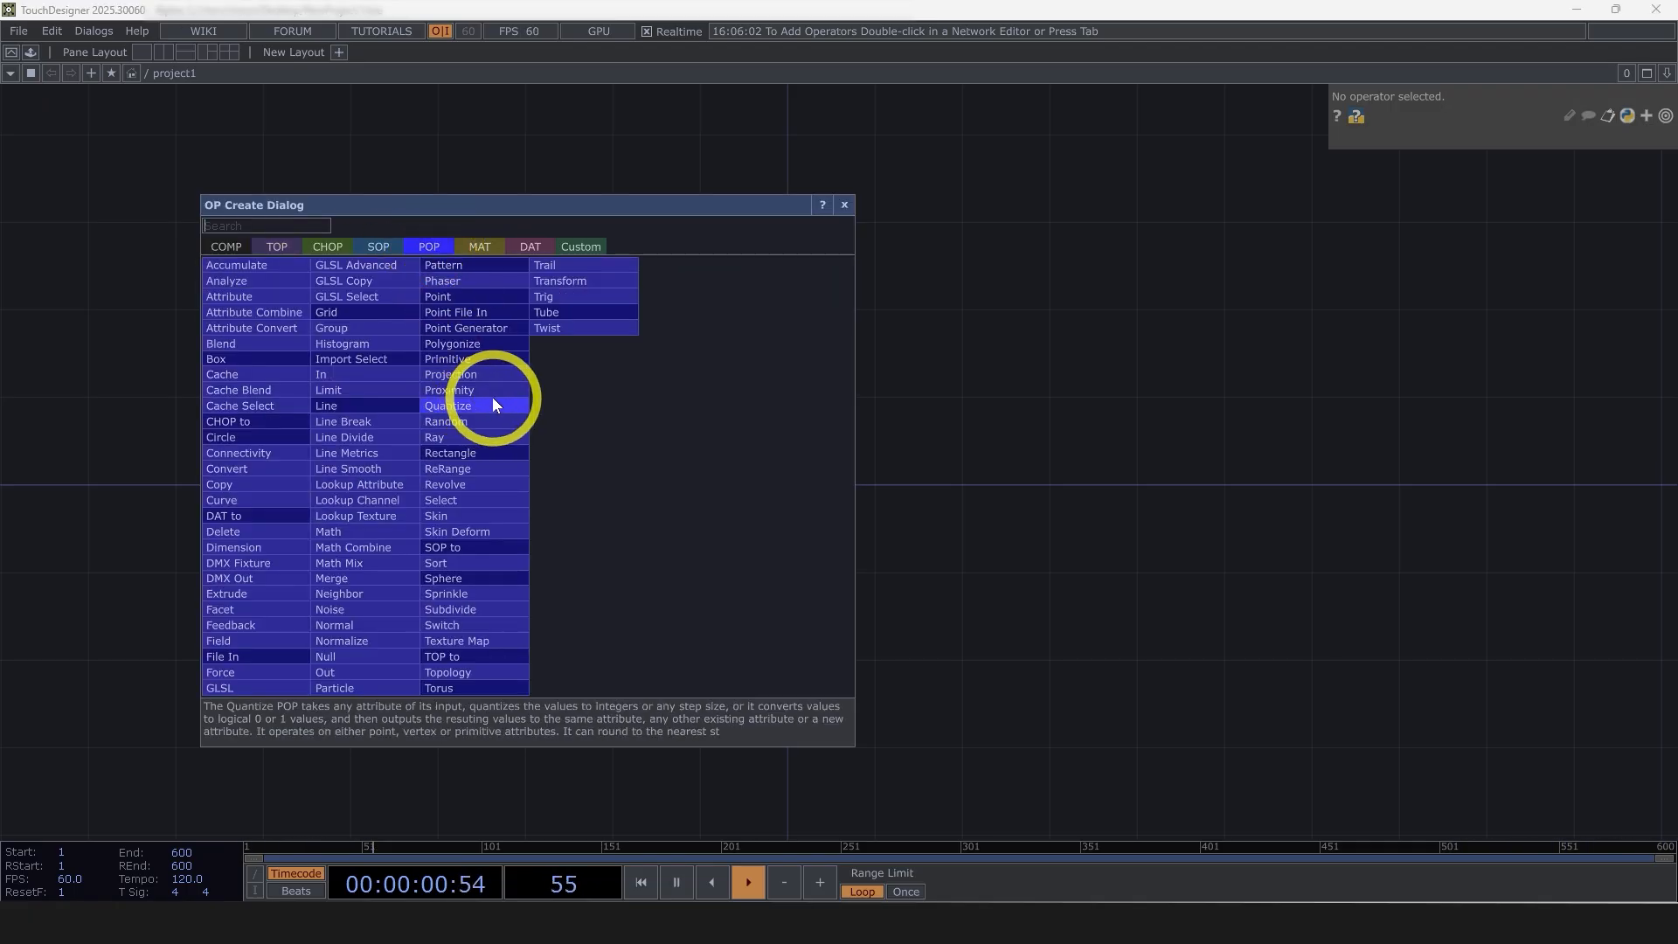
click(472, 578)
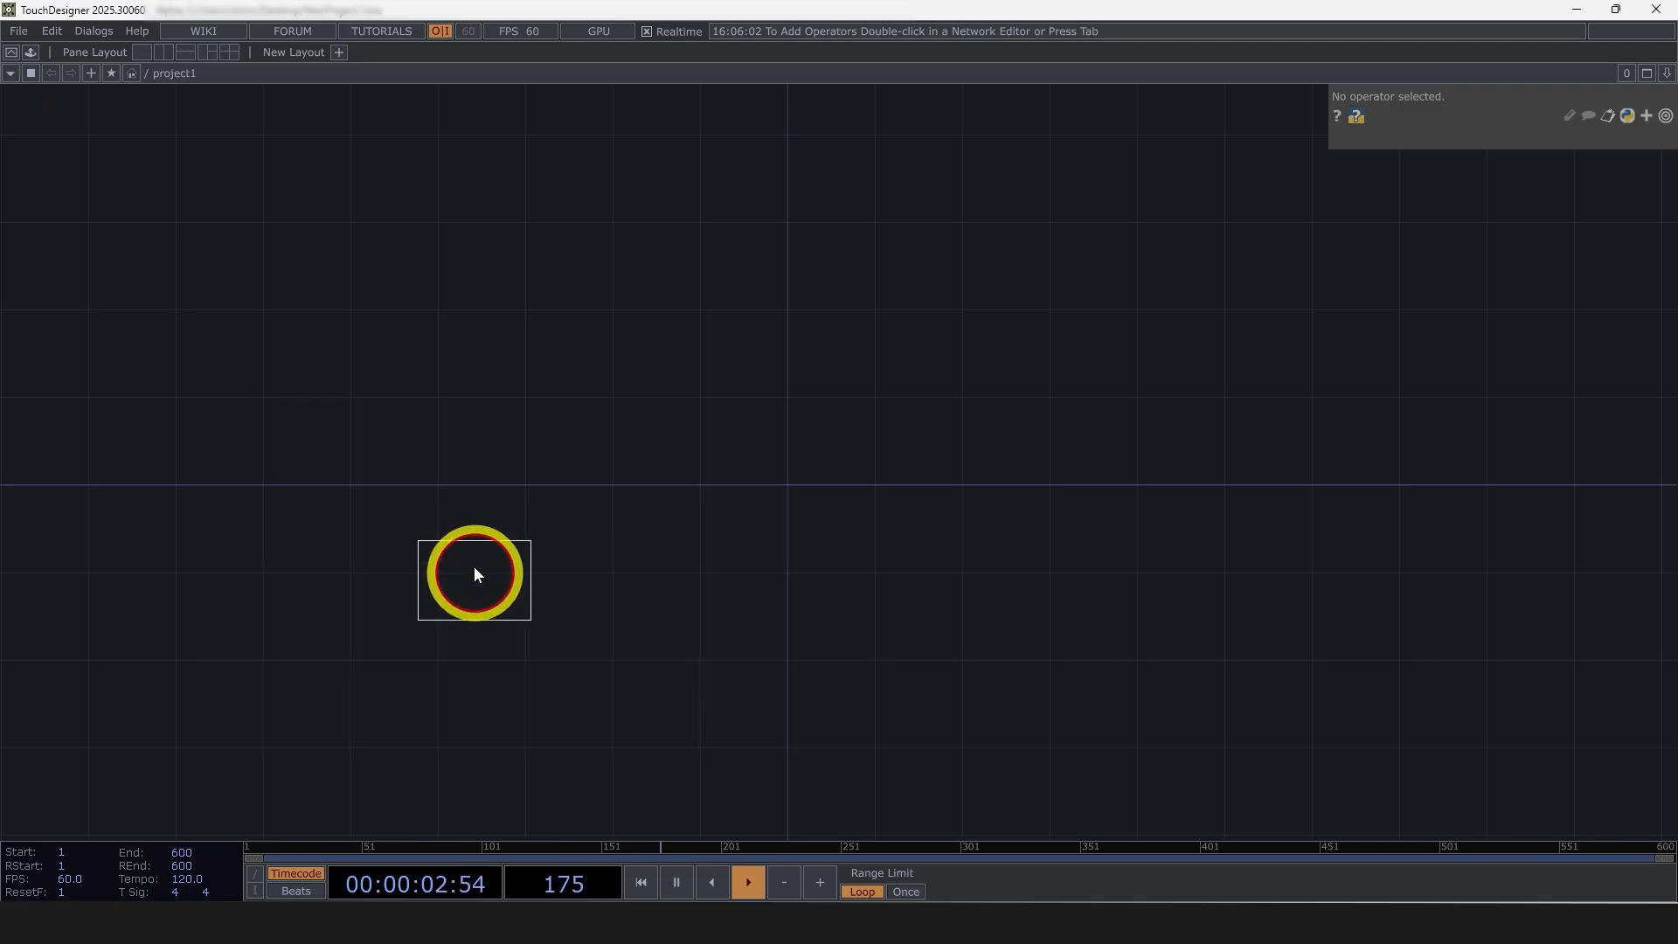
click(461, 443)
scroll(437, 441, up, 5)
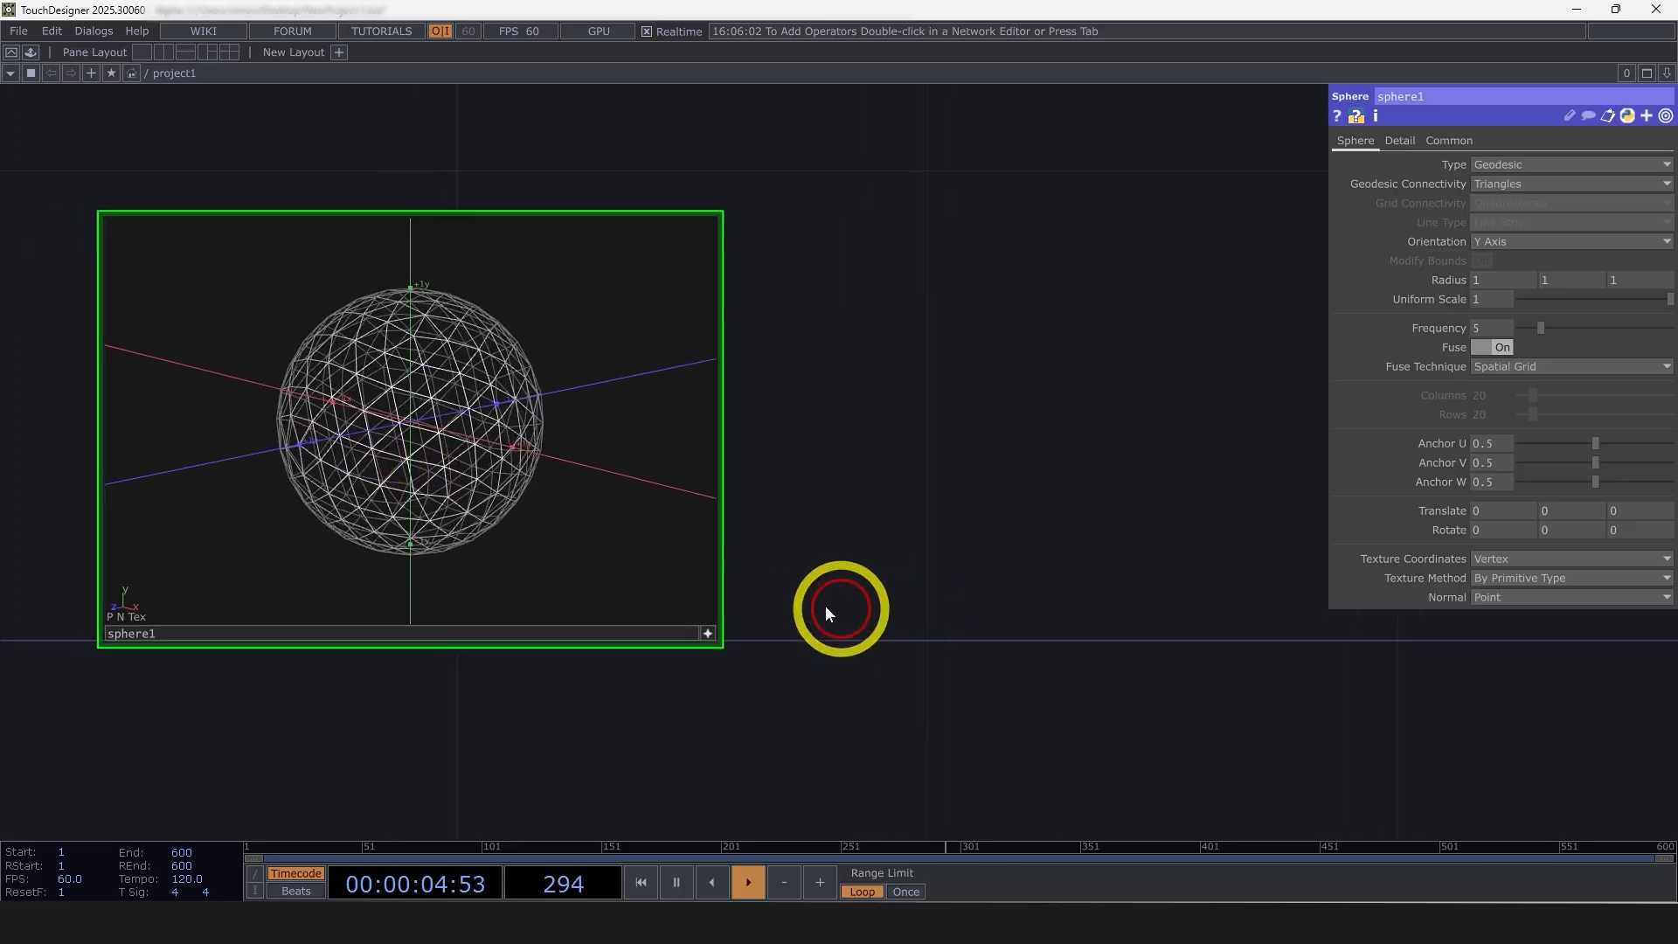
Append a Trail POP to the sphere's output
scroll(333, 483, down, 4)
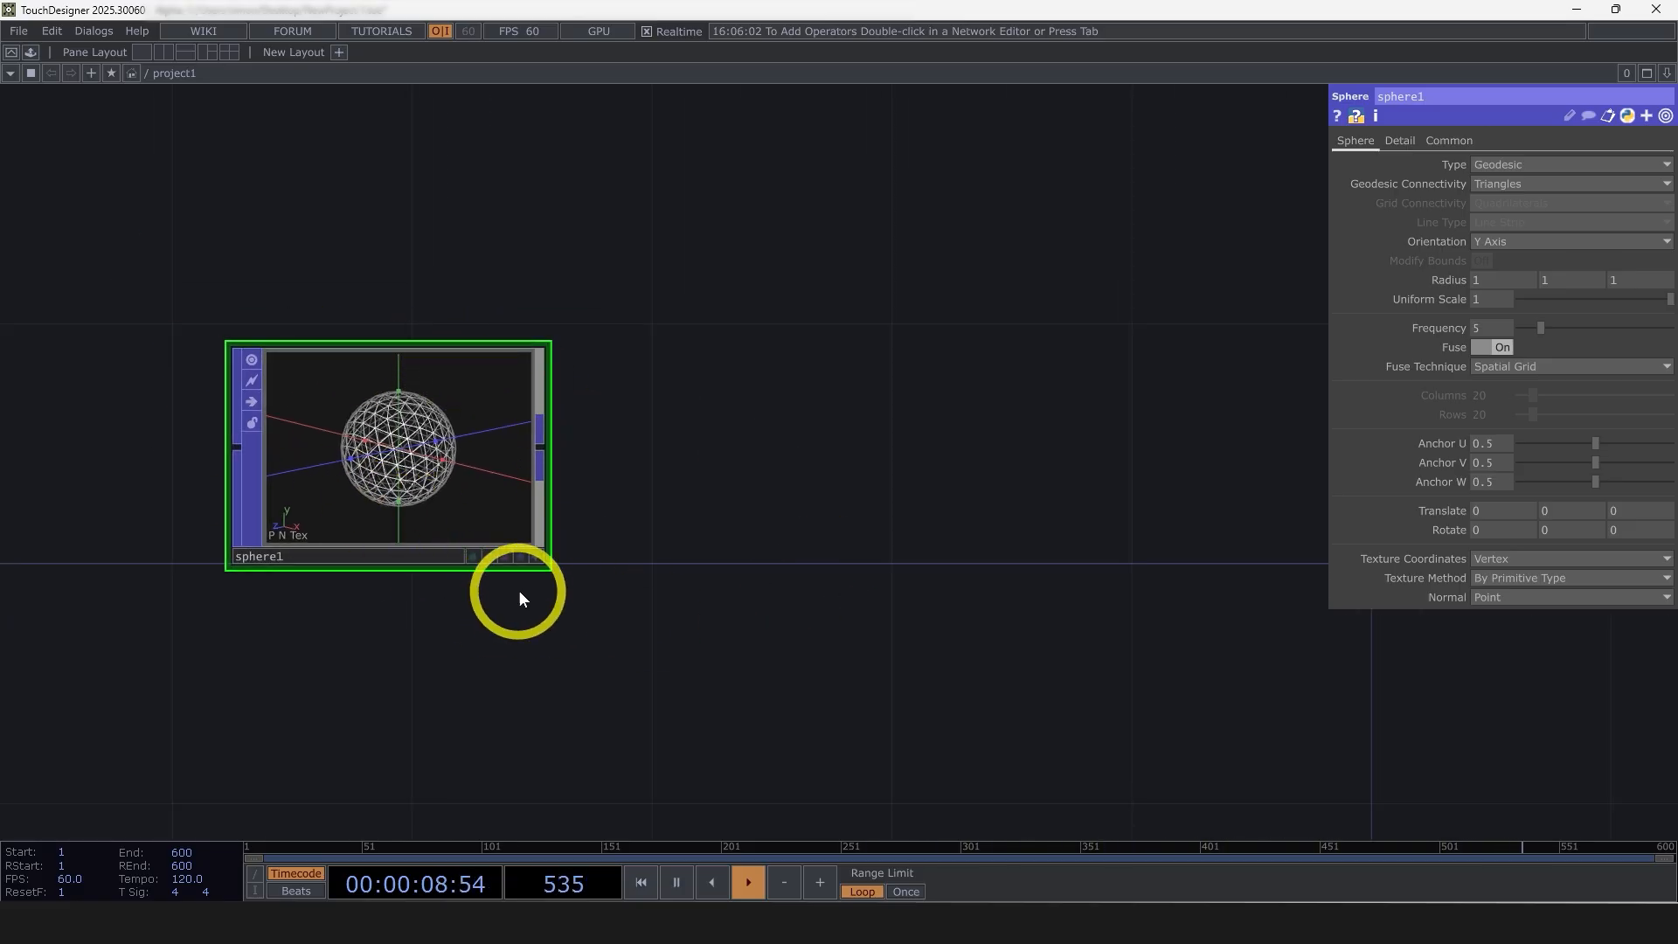
drag(767, 592, 512, 542)
scroll(480, 564, down, 4)
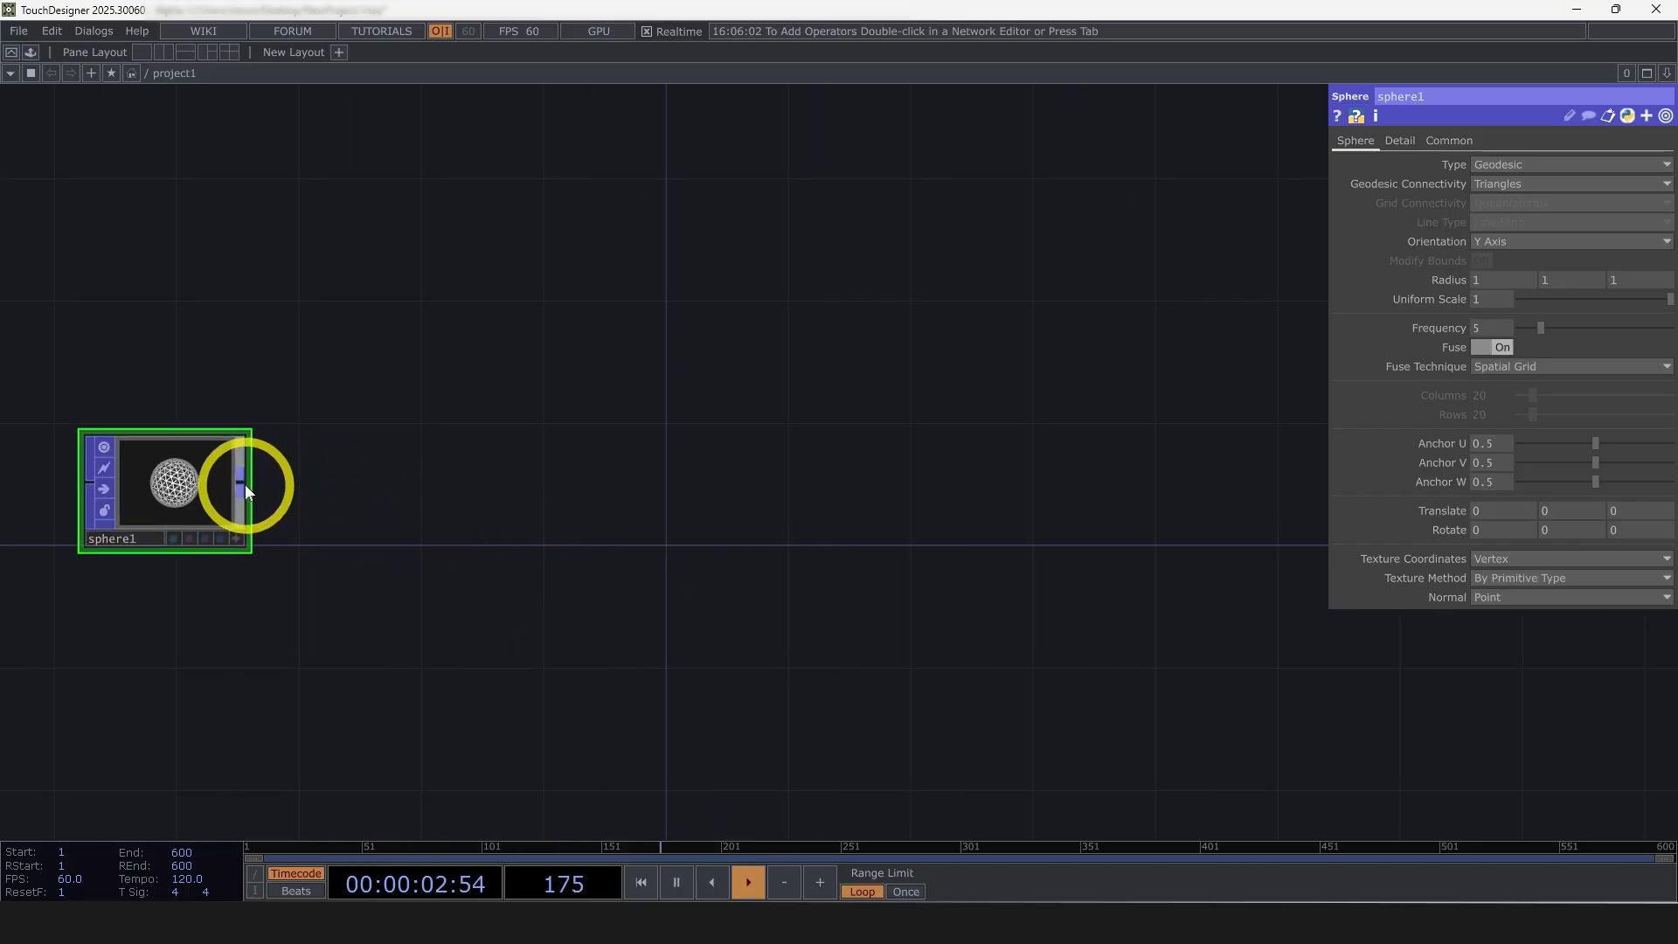
click(242, 481)
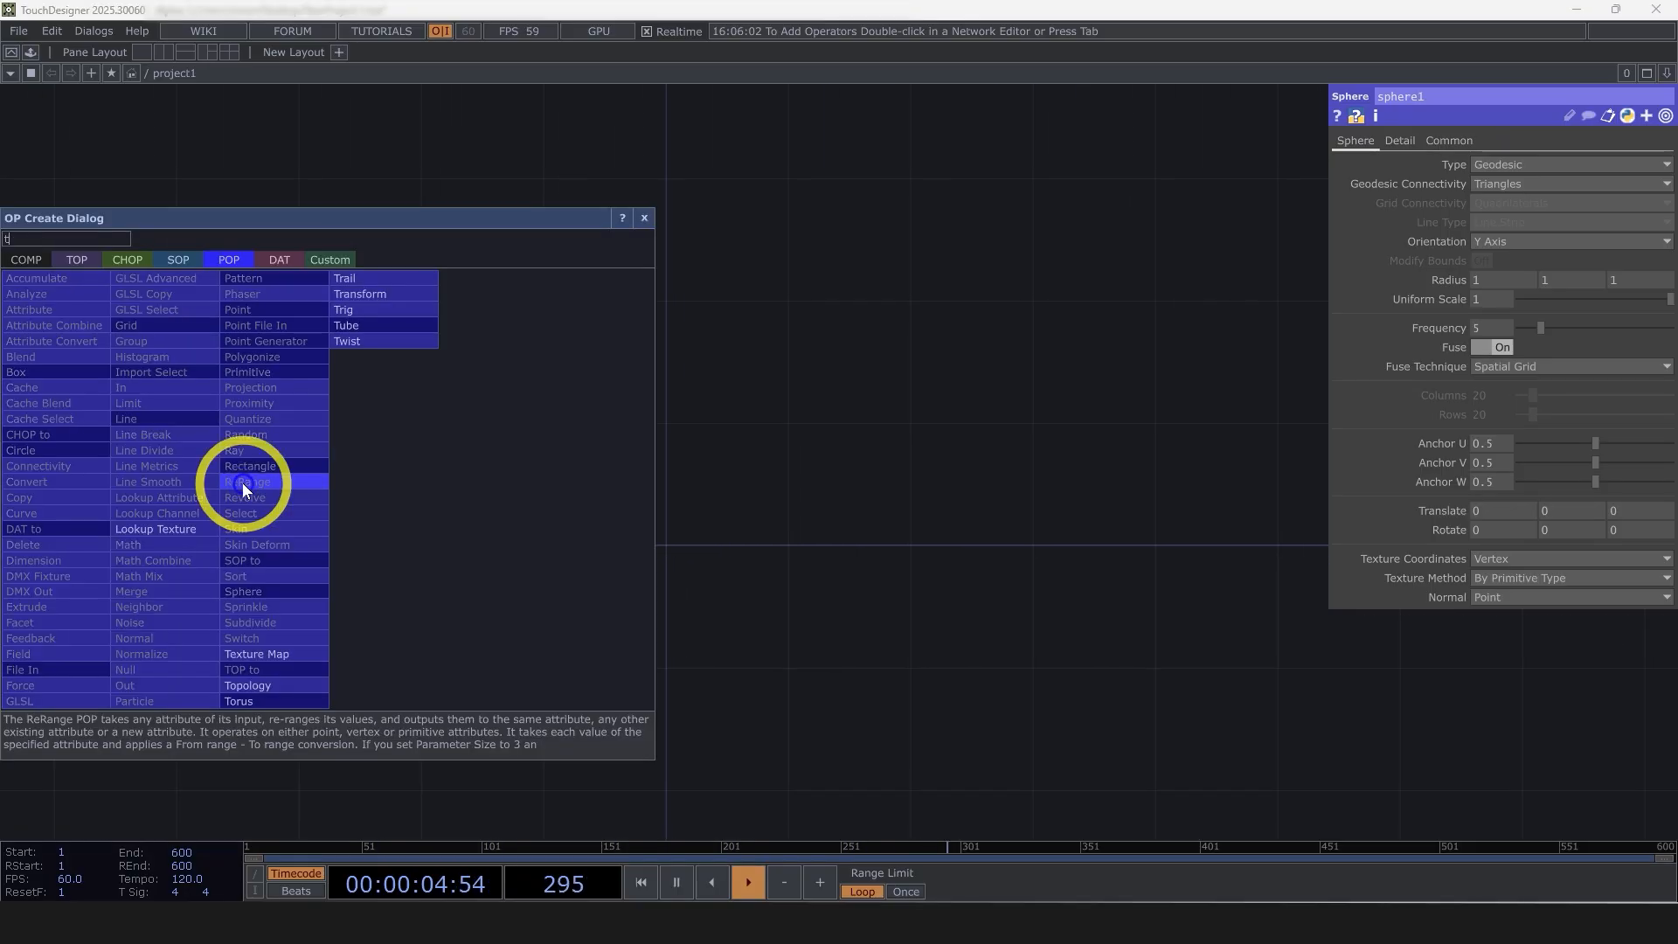
text(tr)
click(362, 278)
click(1036, 521)
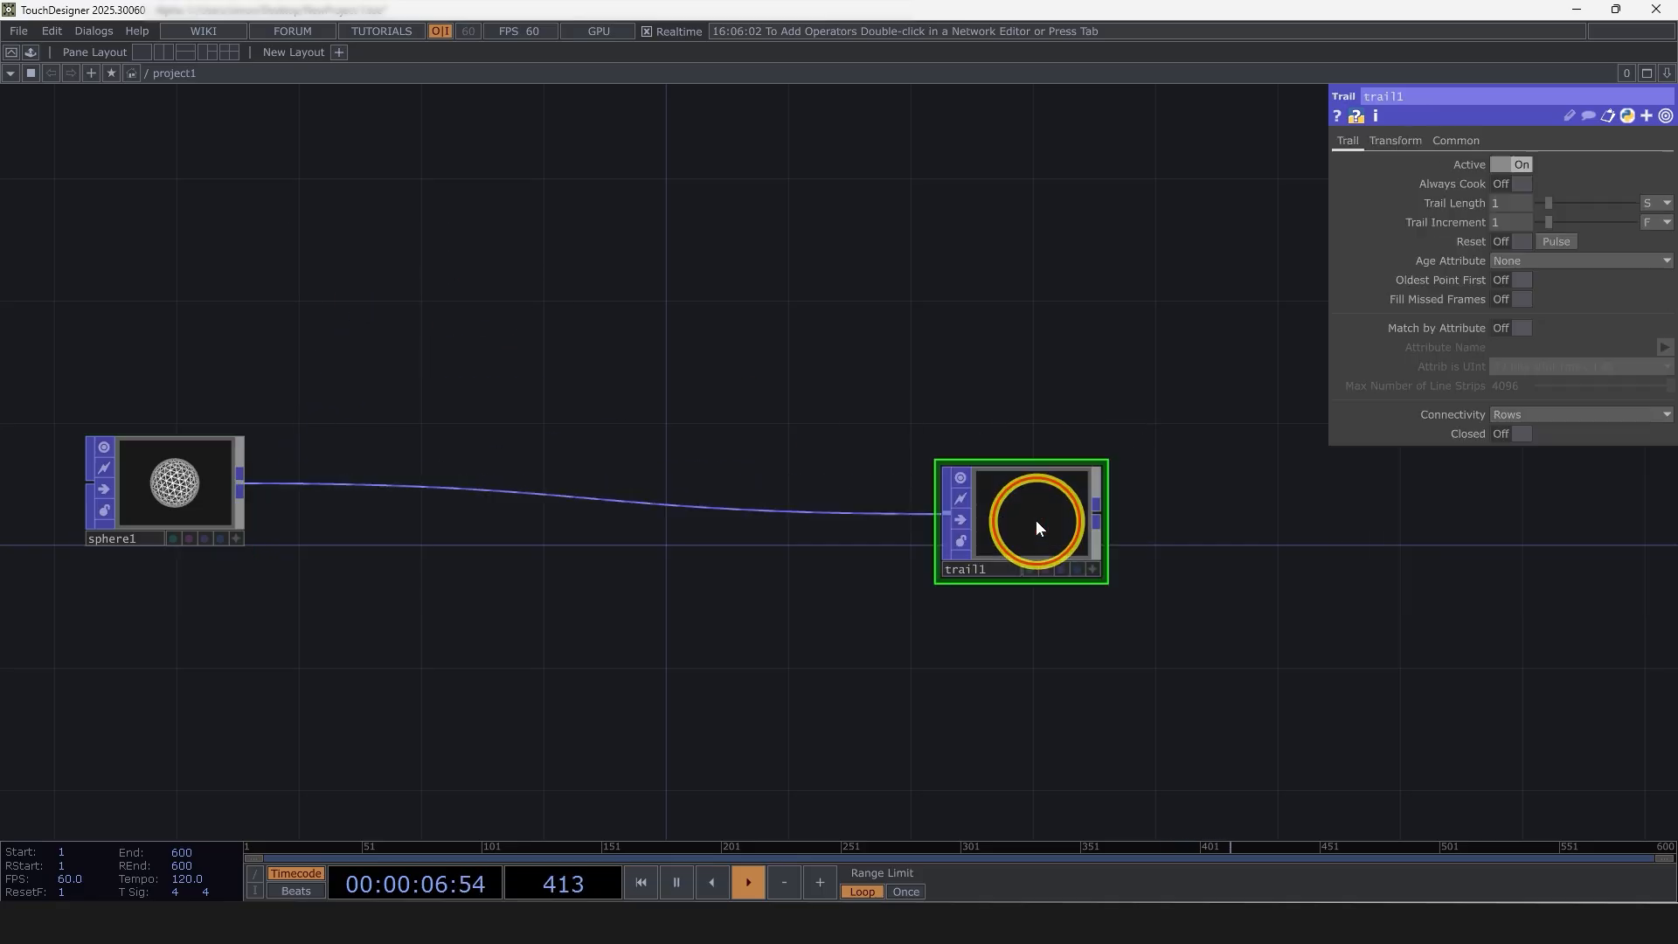
Inspect the Trail node's geometry in its viewer and delete the node
scroll(1027, 523, up, 5)
drag(900, 557, 993, 562)
scroll(1135, 652, down, 2)
scroll(730, 715, down, 5)
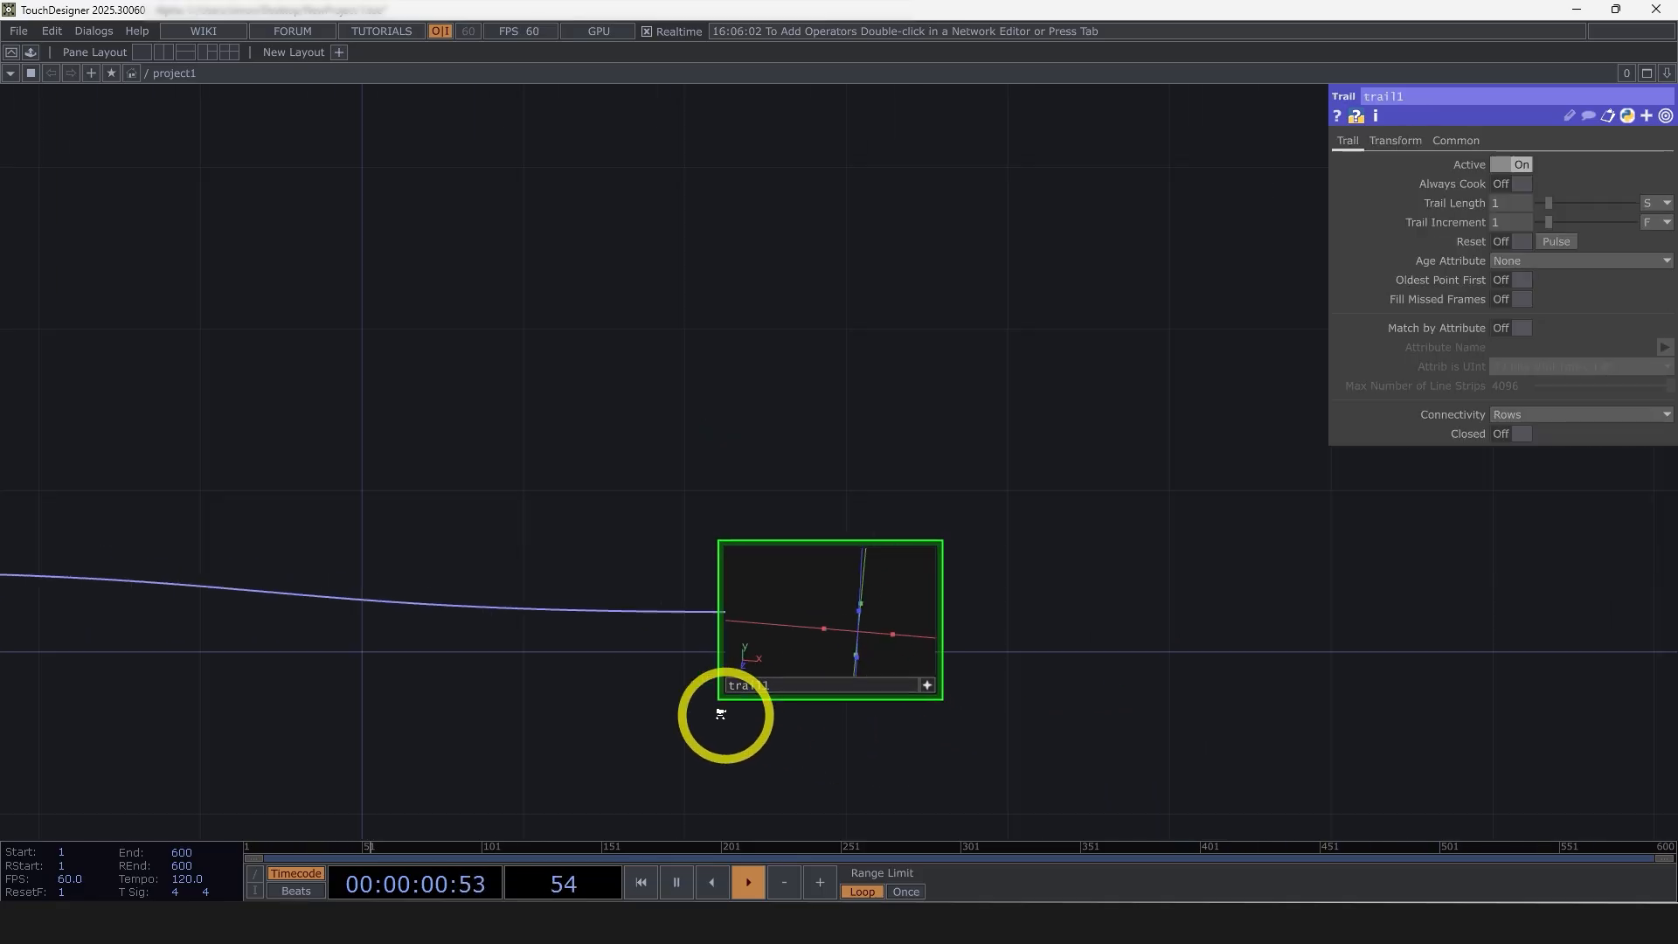
drag(17, 699, 219, 638)
scroll(1302, 669, up, 5)
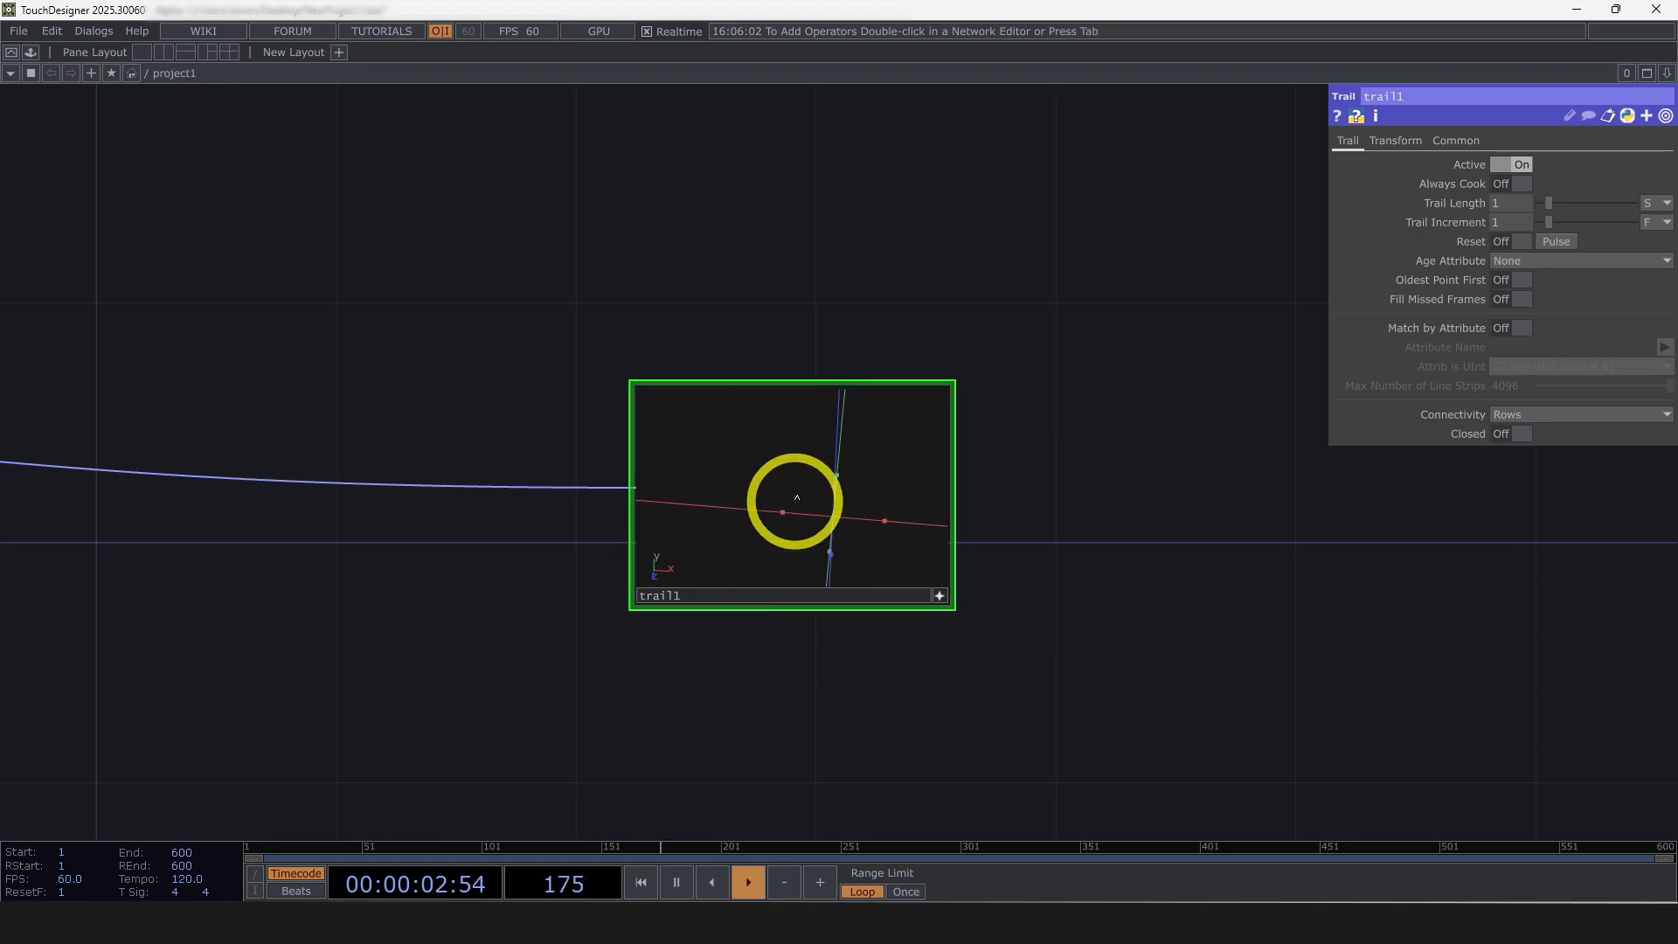
click(937, 595)
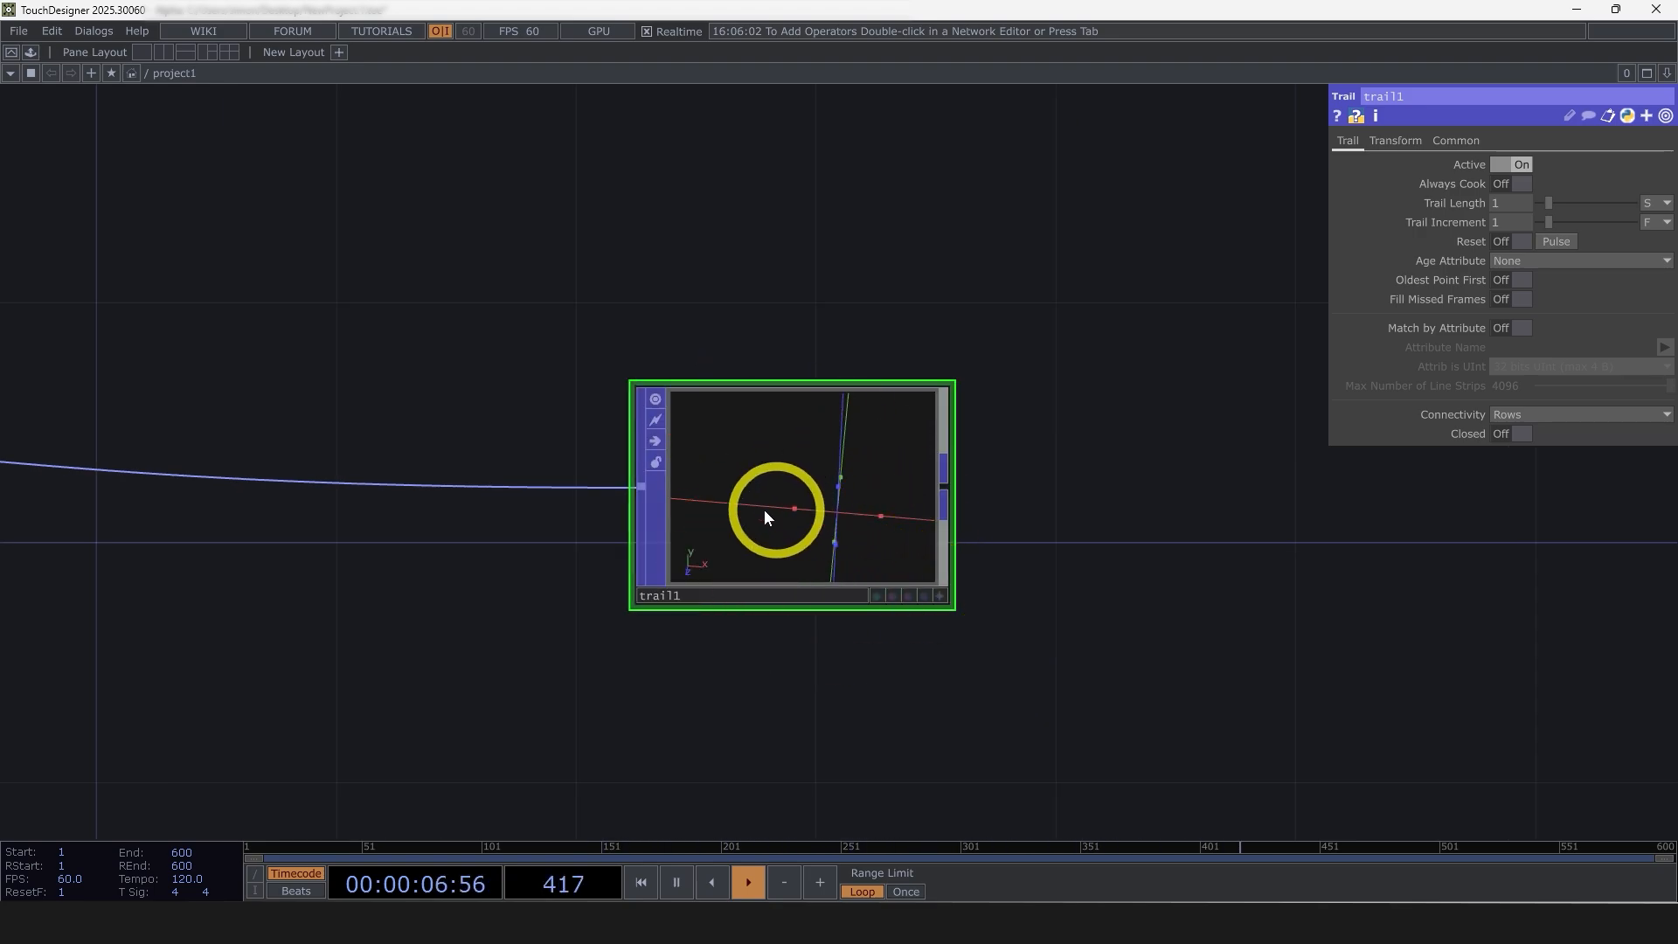
drag(526, 595, 848, 604)
scroll(848, 604, down, 4)
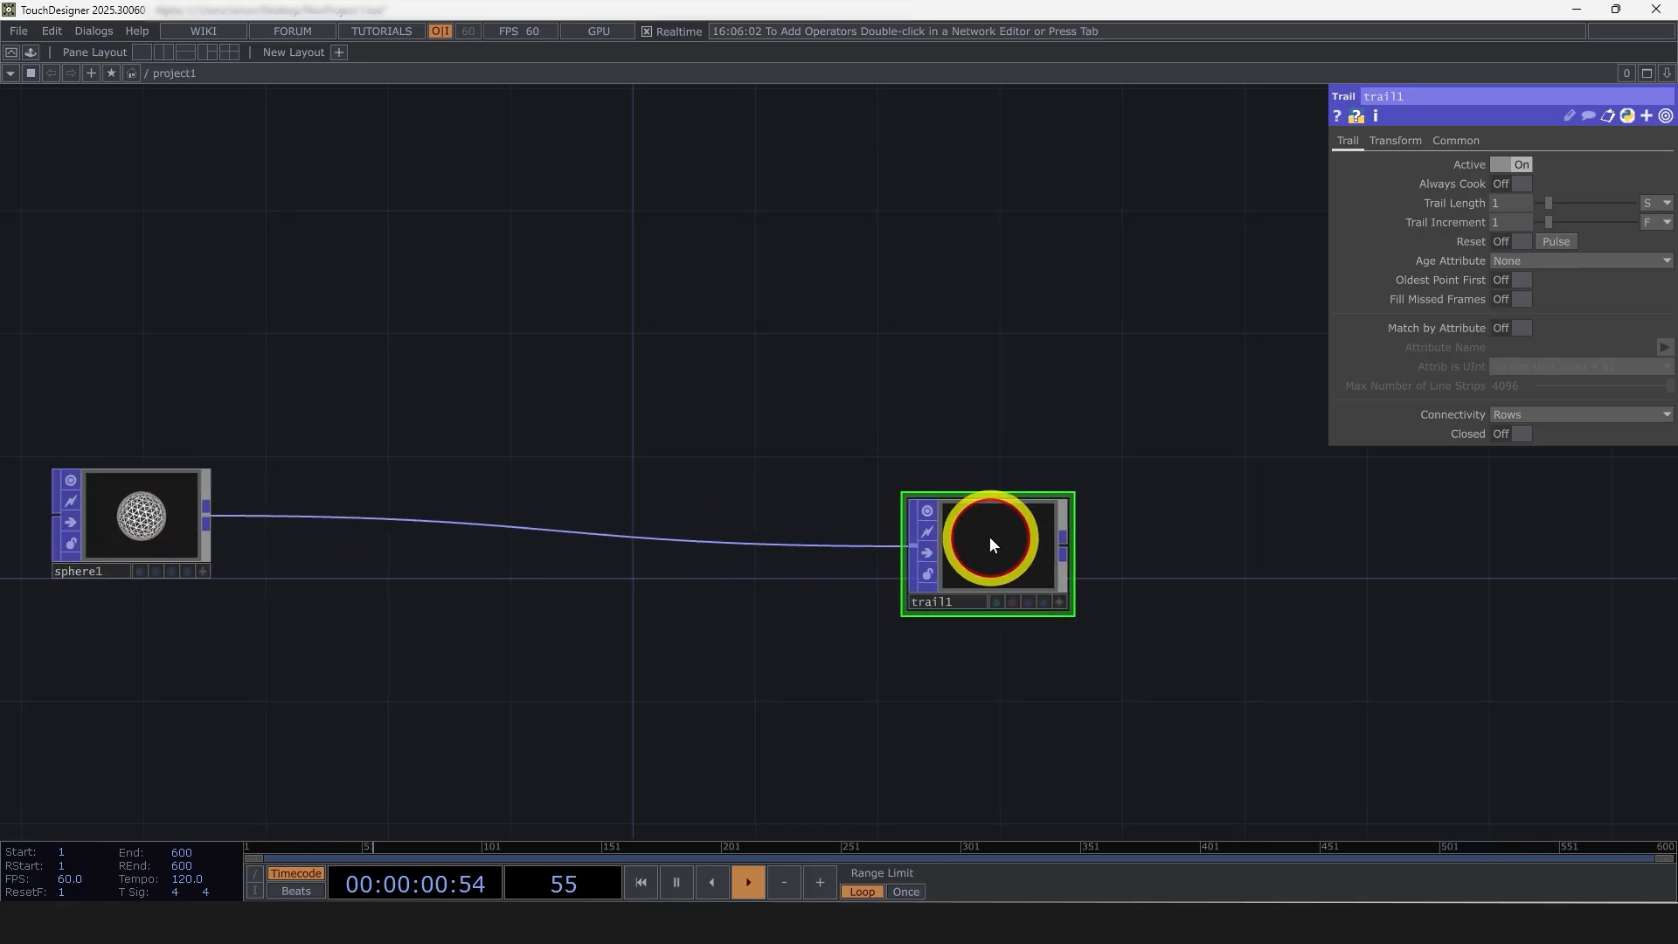
key(Delete)
Append a Transform POP to the sphere's output and examine it up close
right_click(210, 515)
text(t)
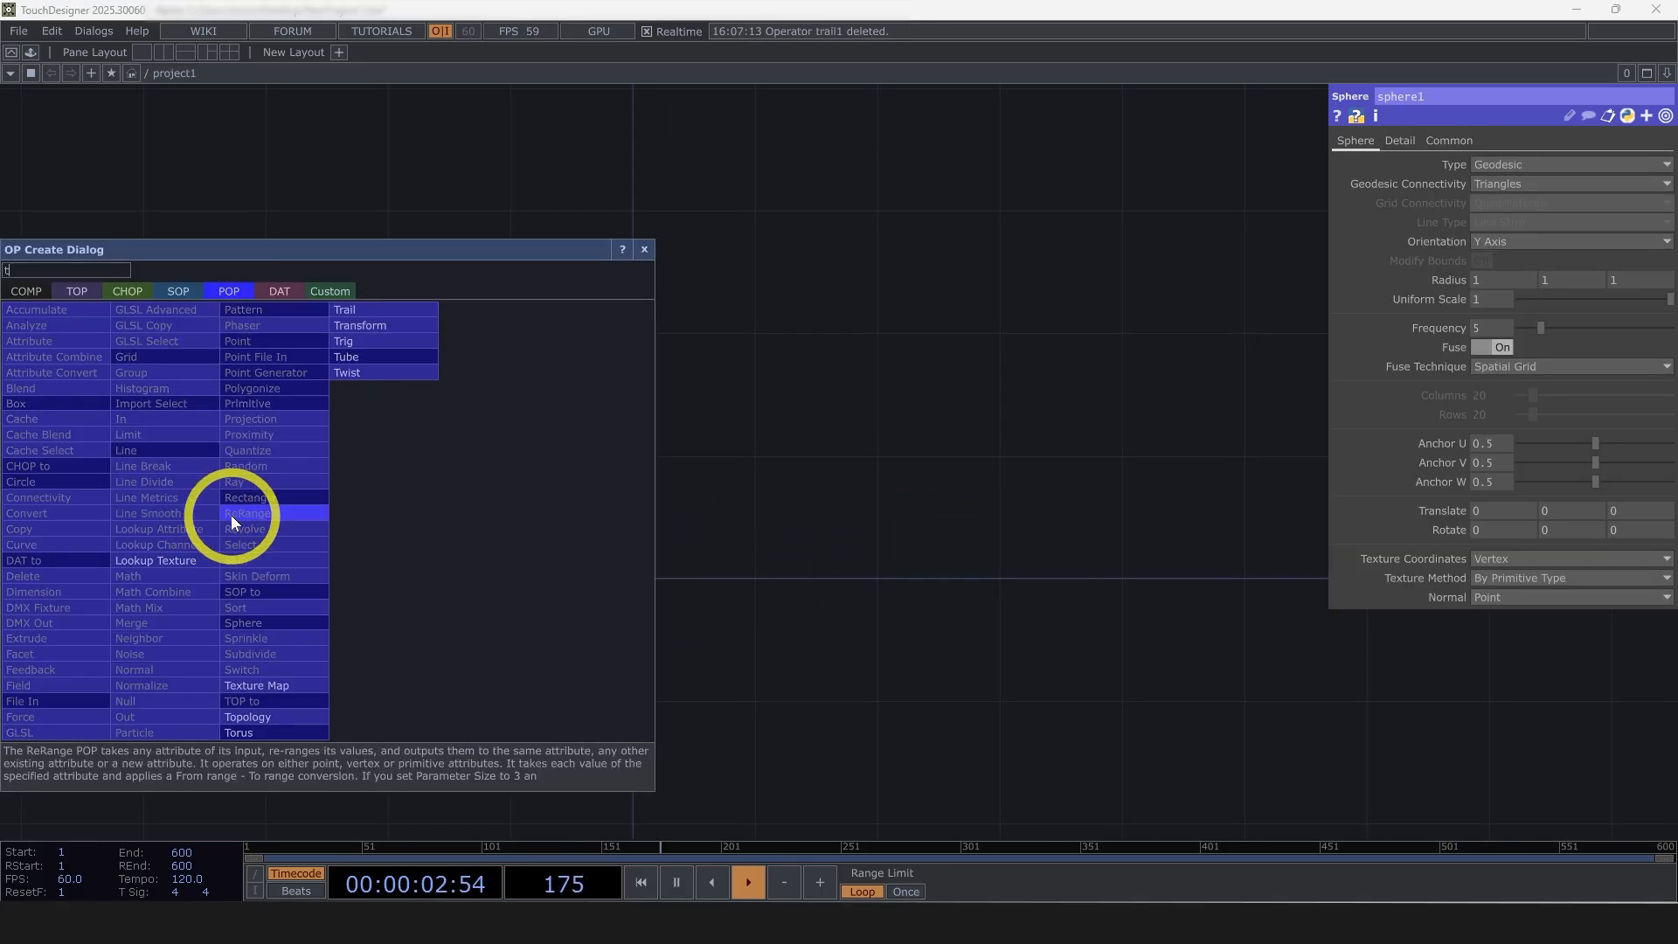
click(369, 326)
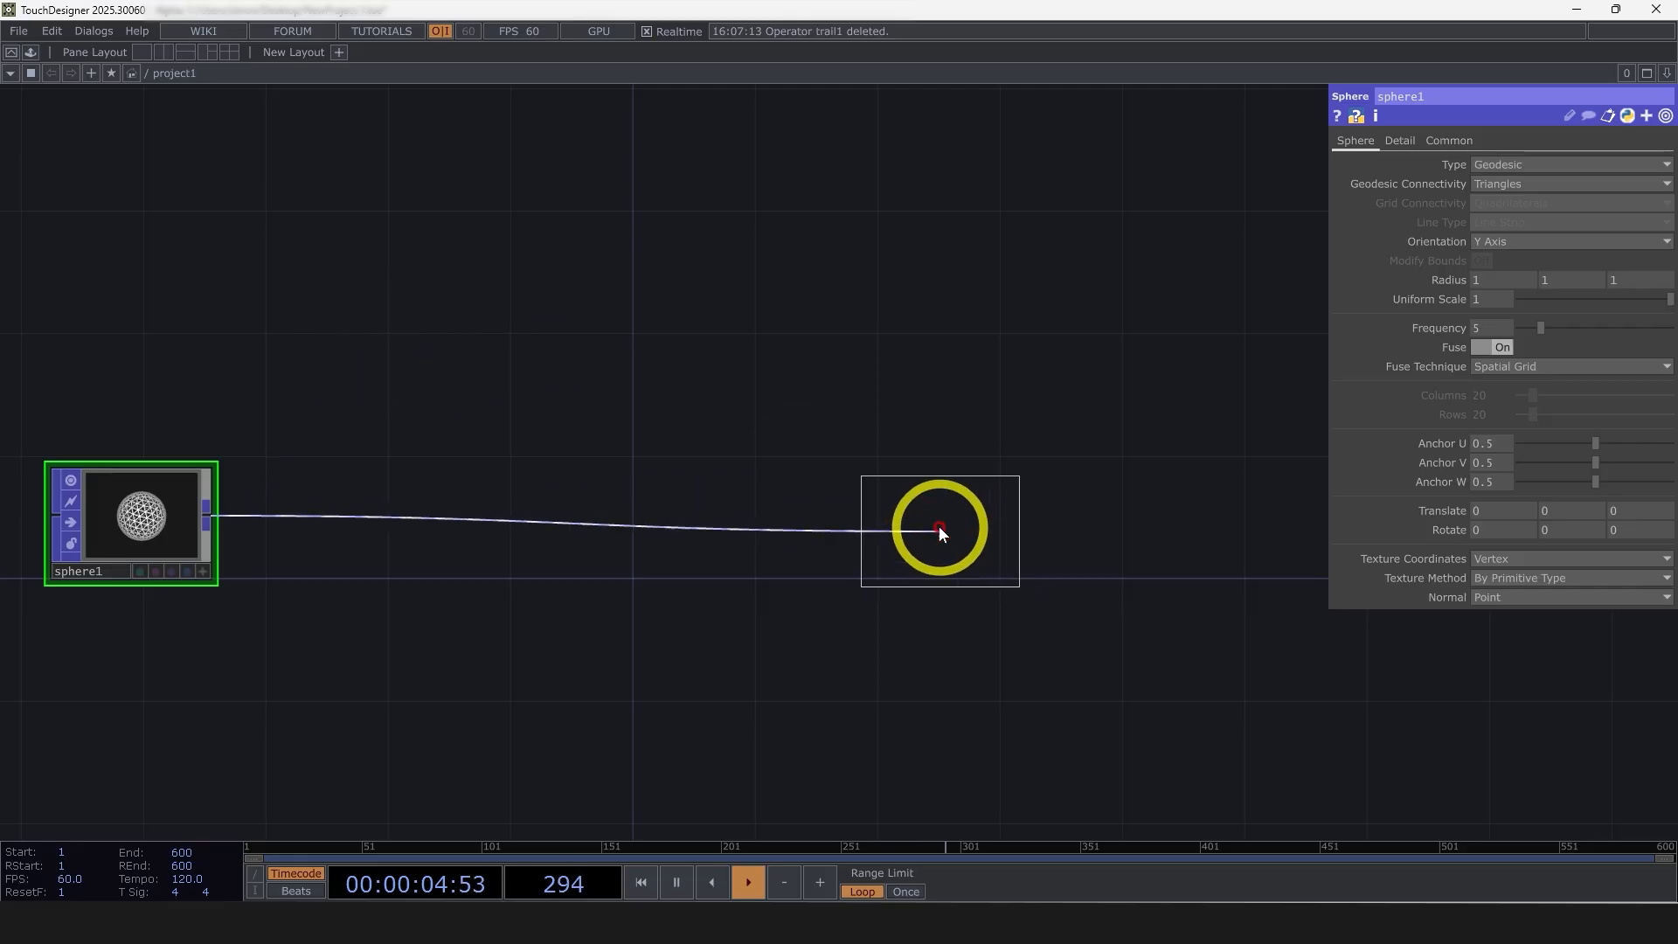
click(939, 526)
scroll(974, 551, up, 3)
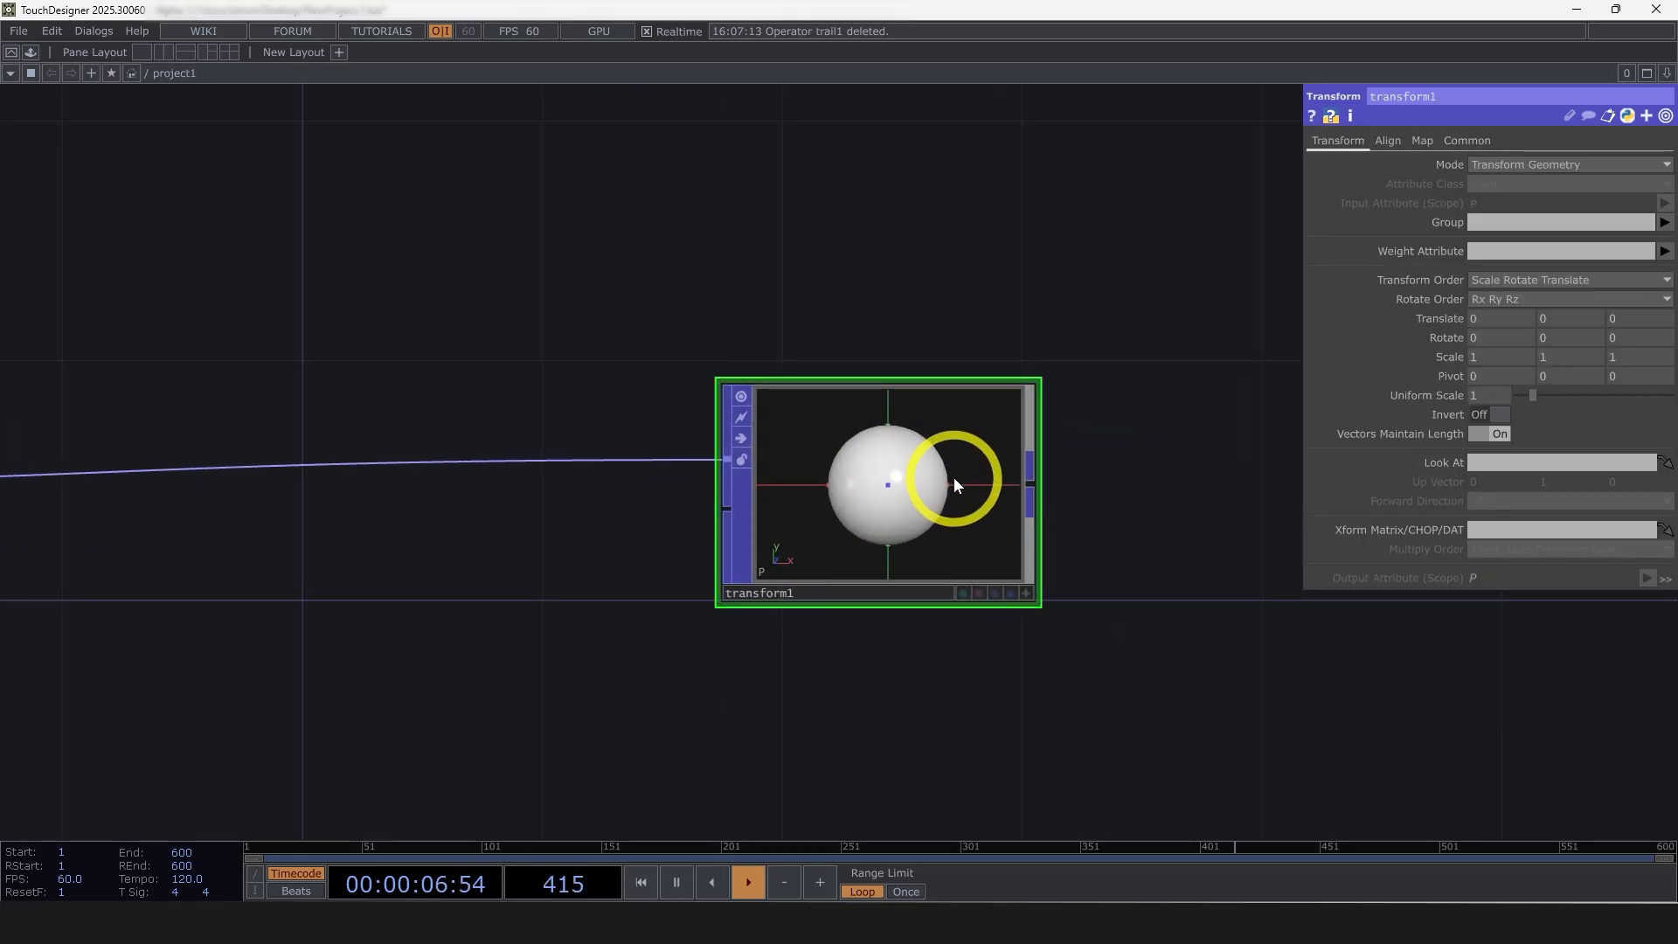
drag(1128, 562, 1047, 521)
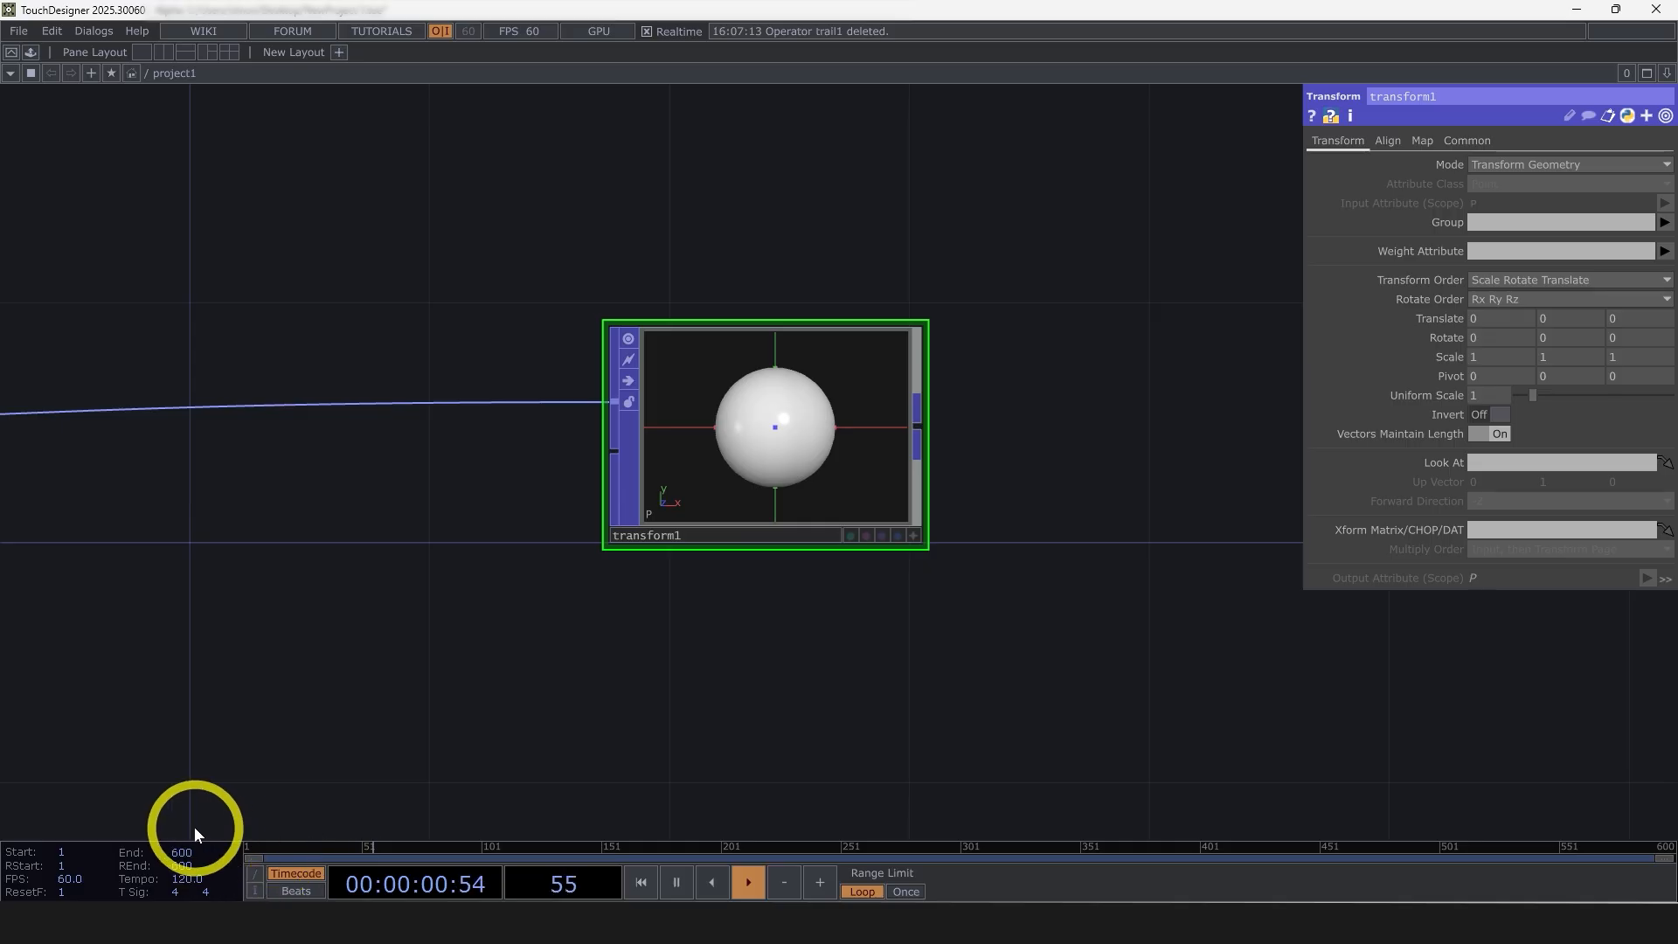
Set the timeline's End and range end (REnd) to 1200 frames
click(176, 852)
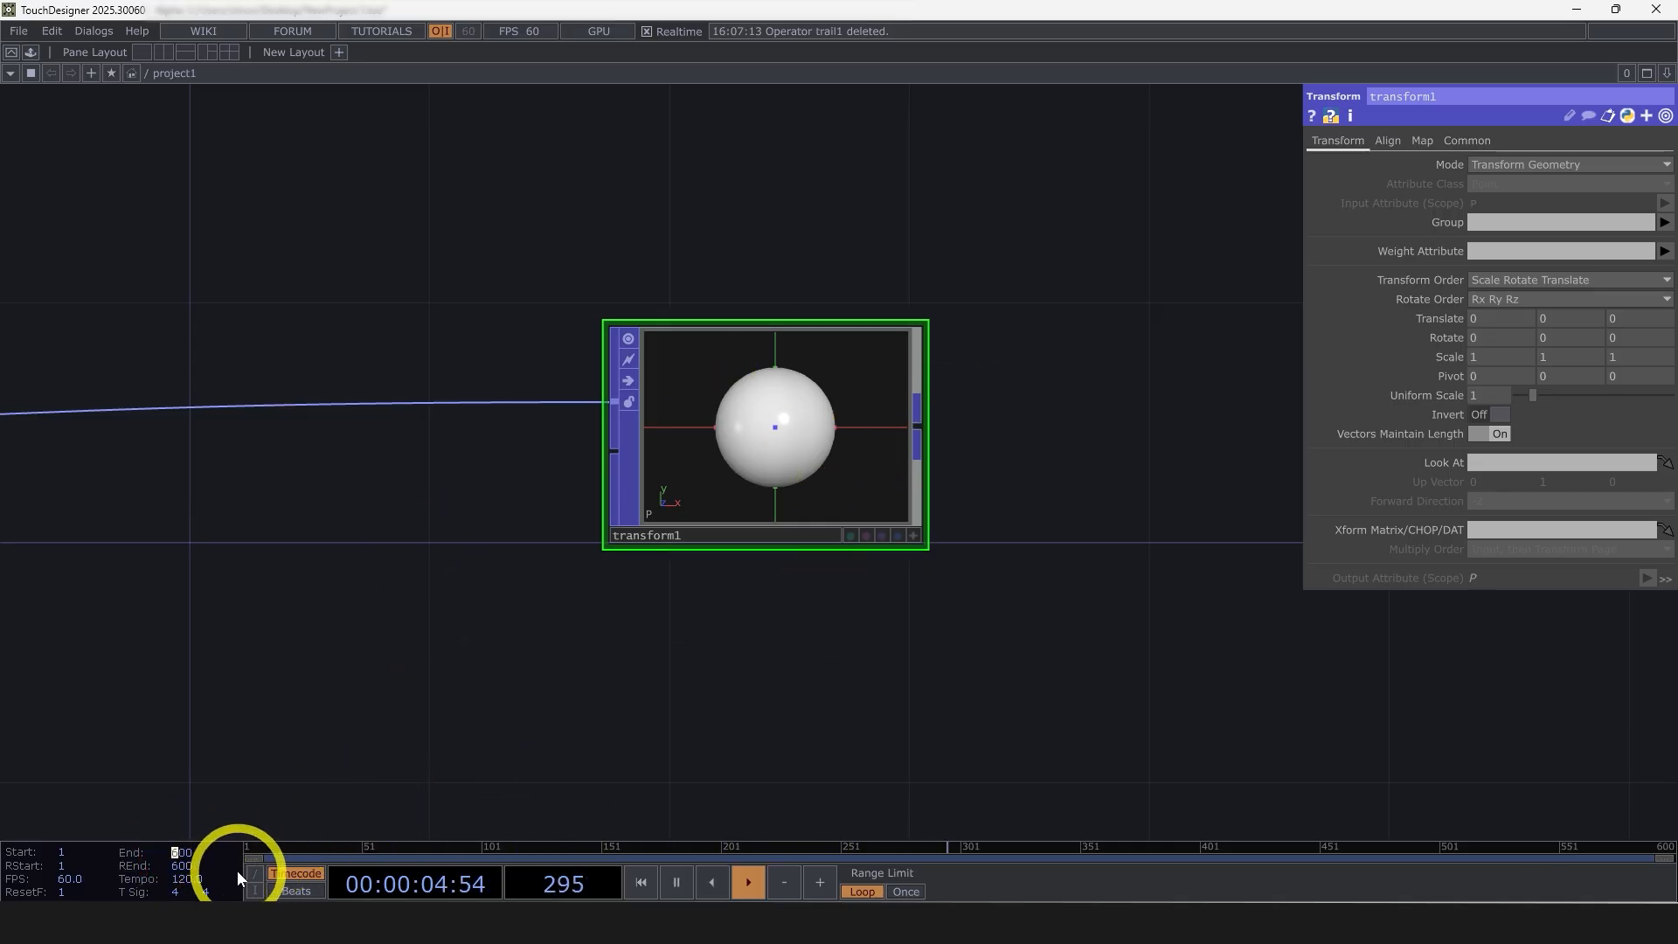
text(1200)
key(Return)
drag(180, 867, 159, 865)
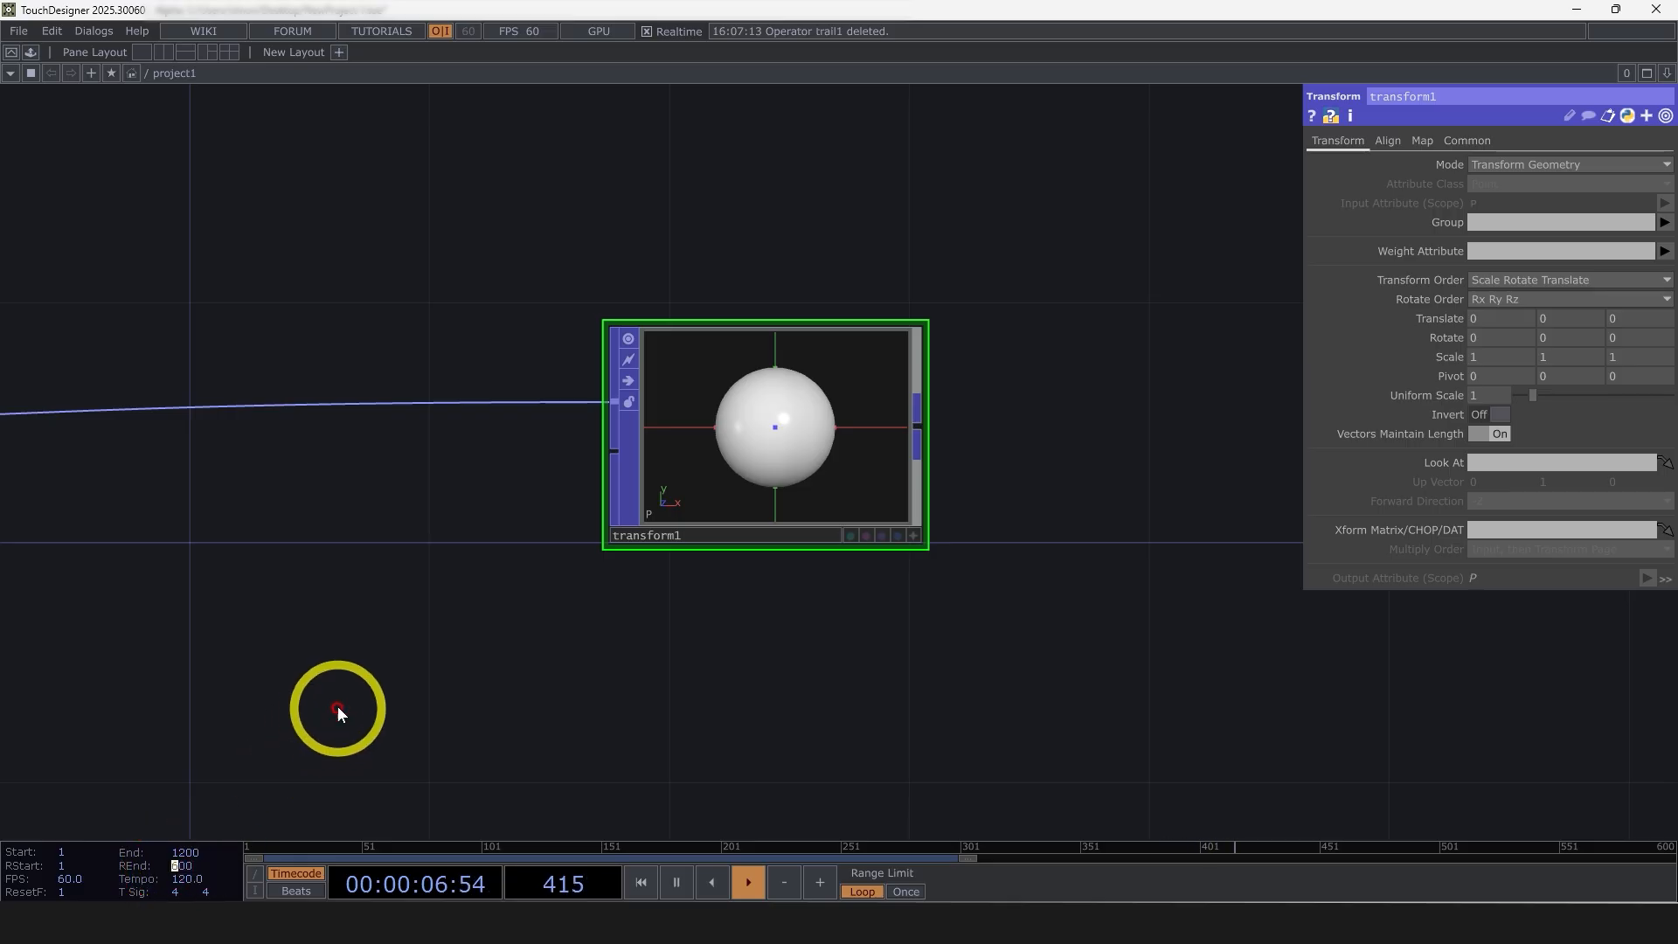
text(12)
key(Return)
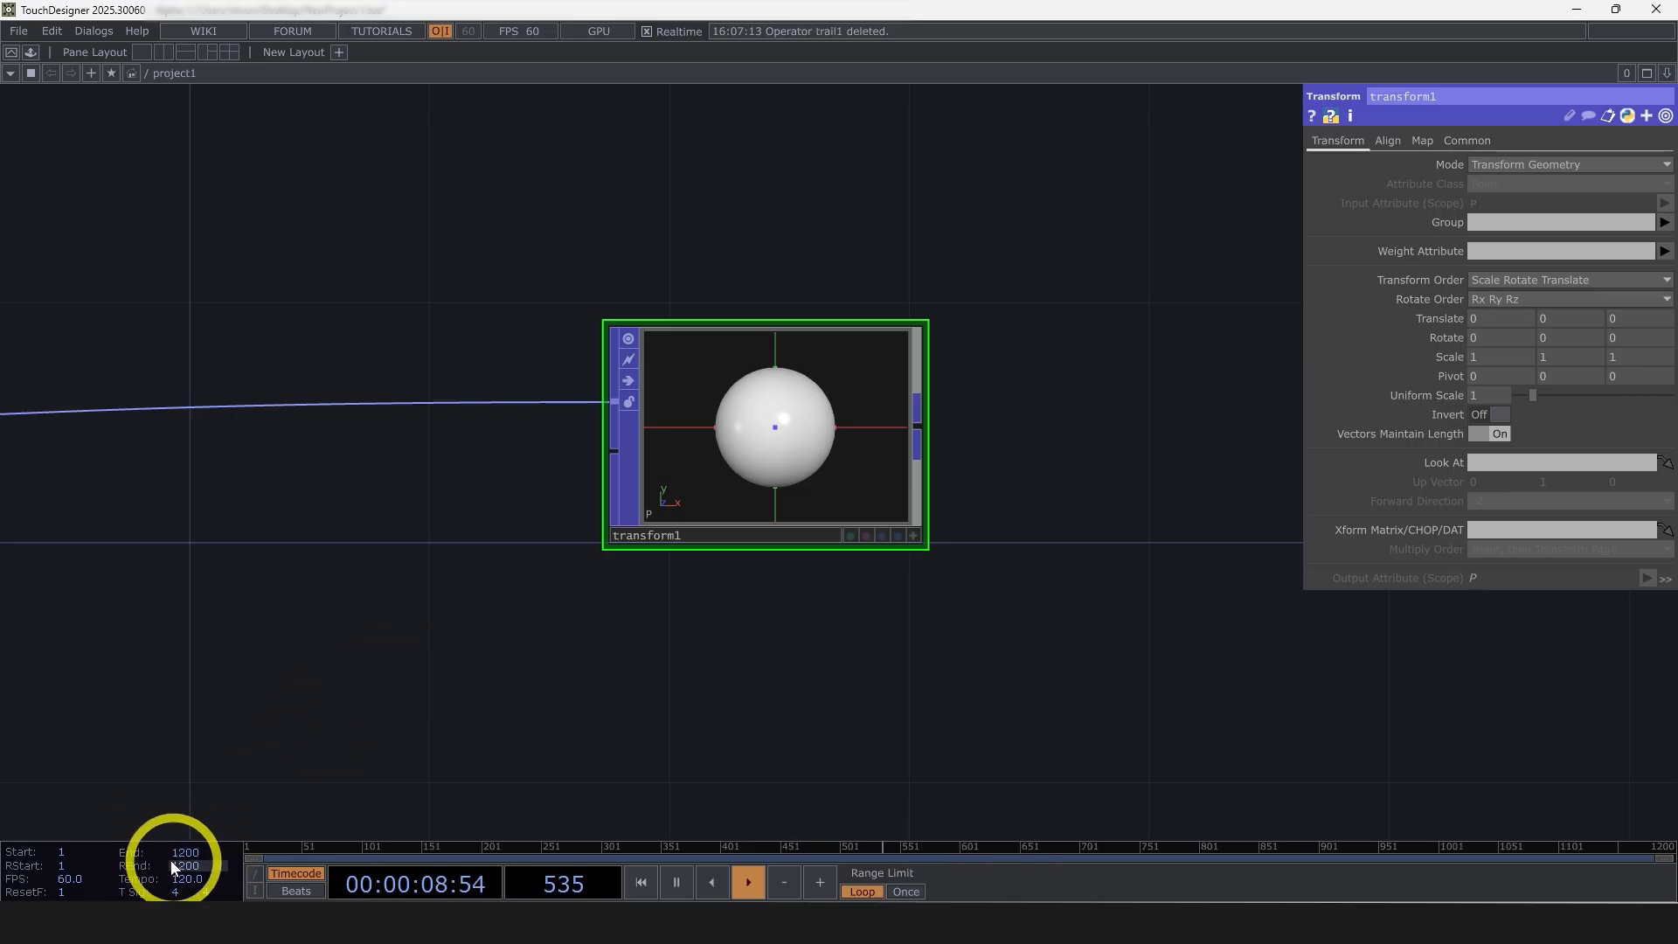
Add a Timeline CHOP above the sphere and transform nodes and enable its End channel alongside Frame
scroll(394, 664, down, 8)
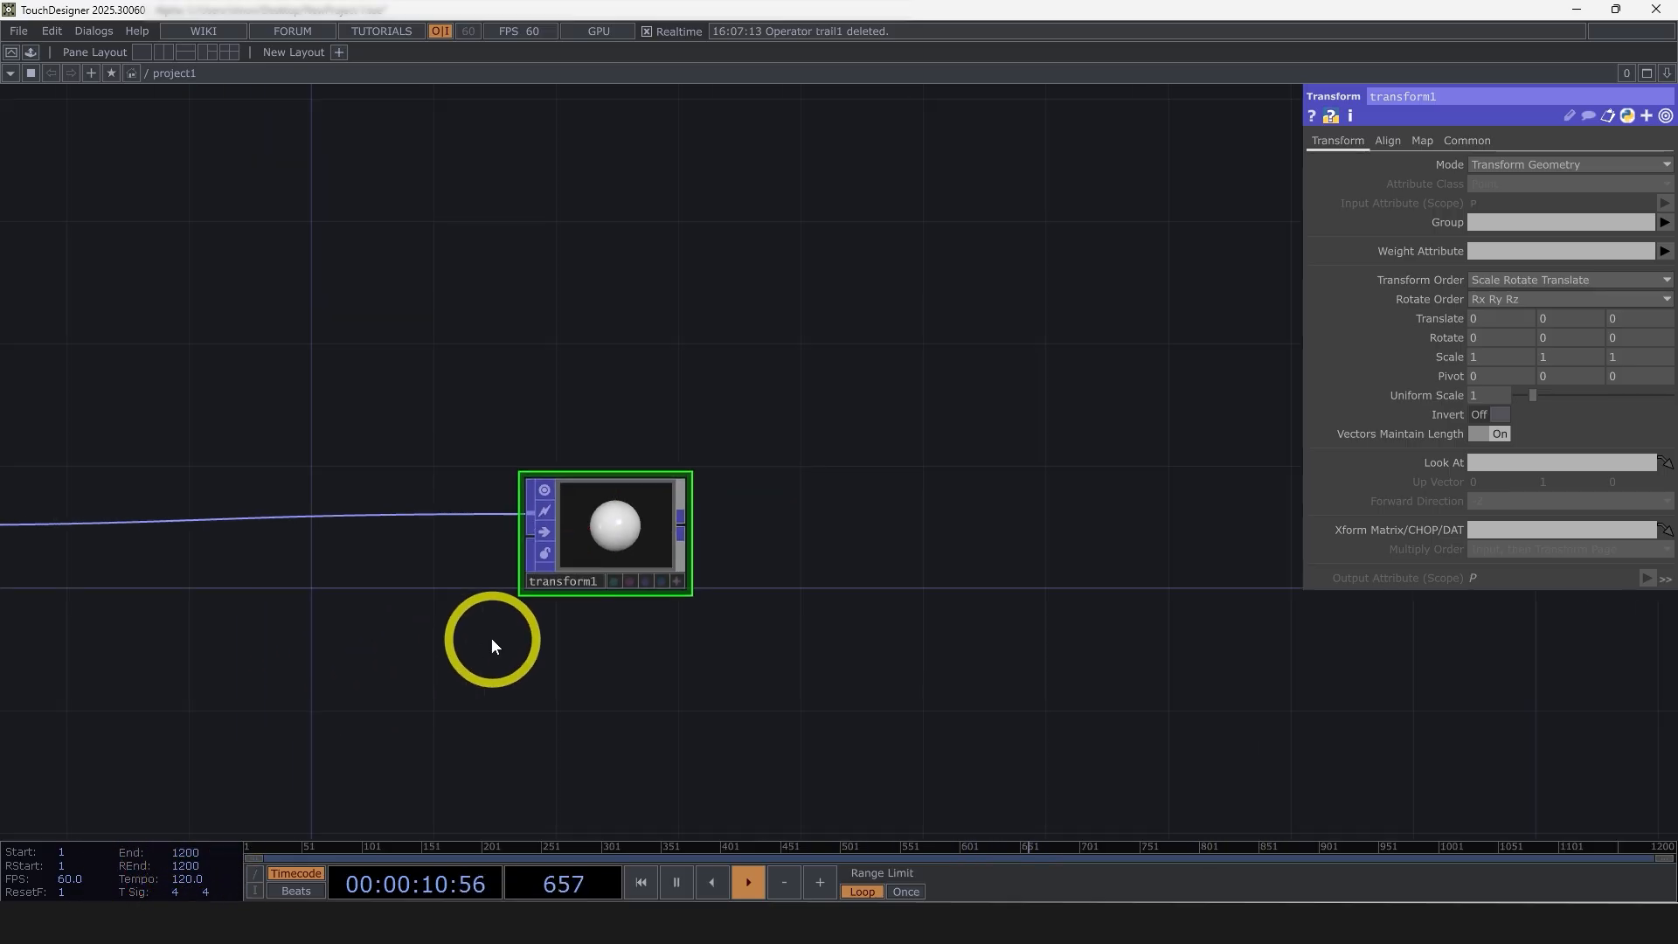
drag(584, 424, 580, 437)
drag(821, 486, 713, 437)
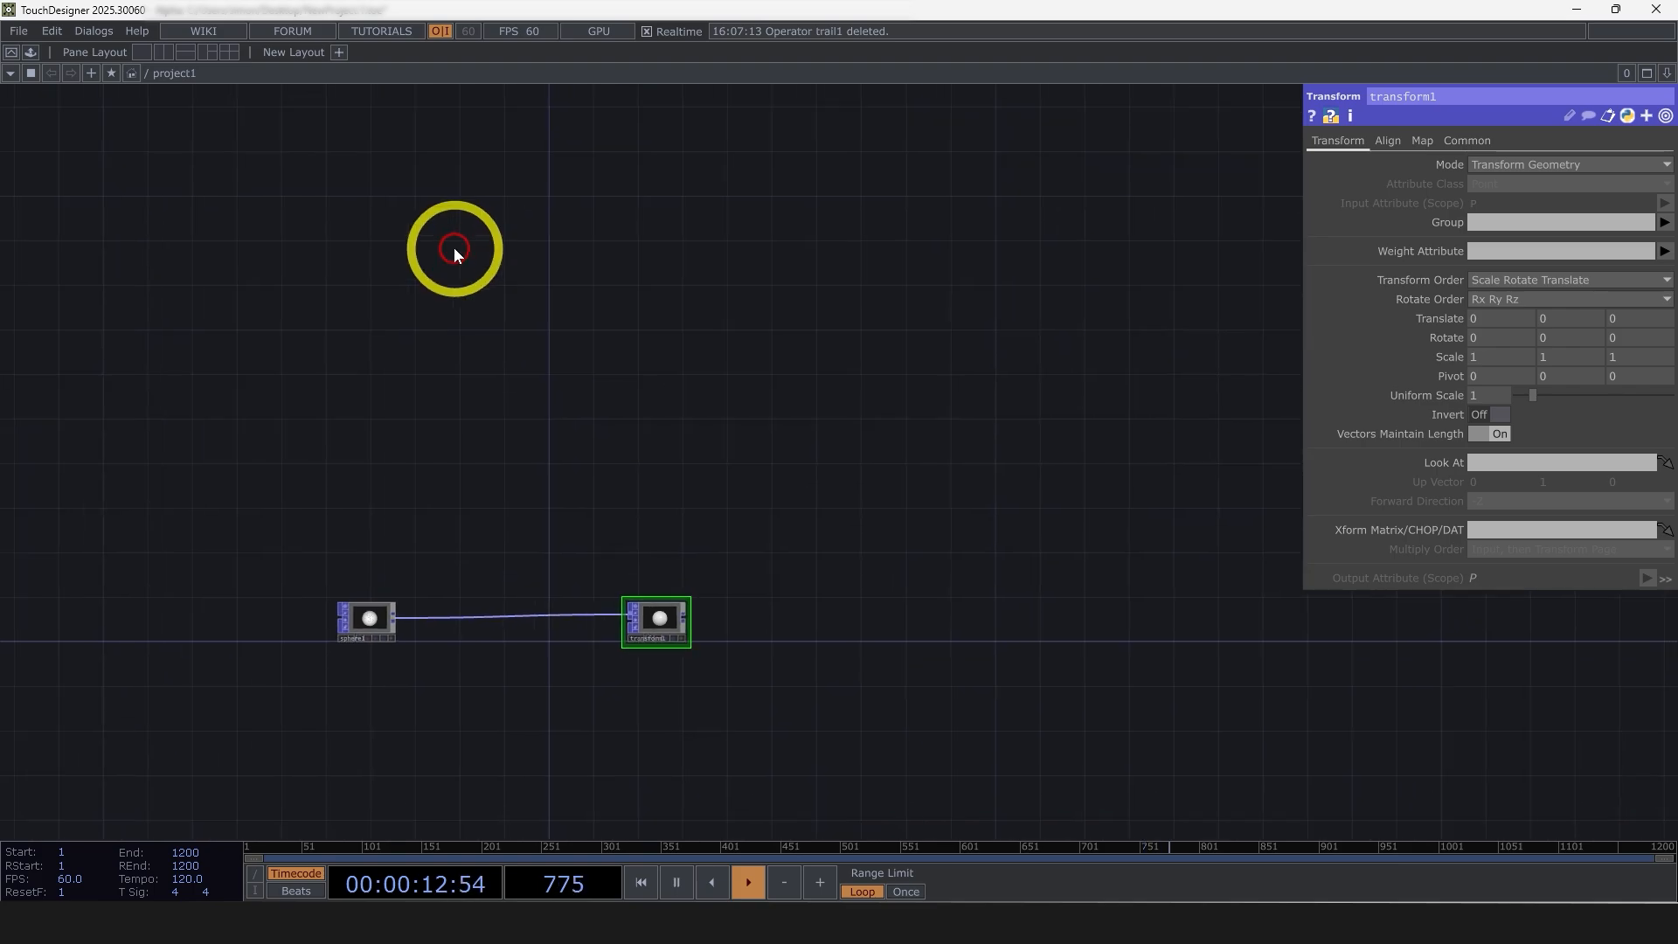
double_click(453, 249)
click(265, 53)
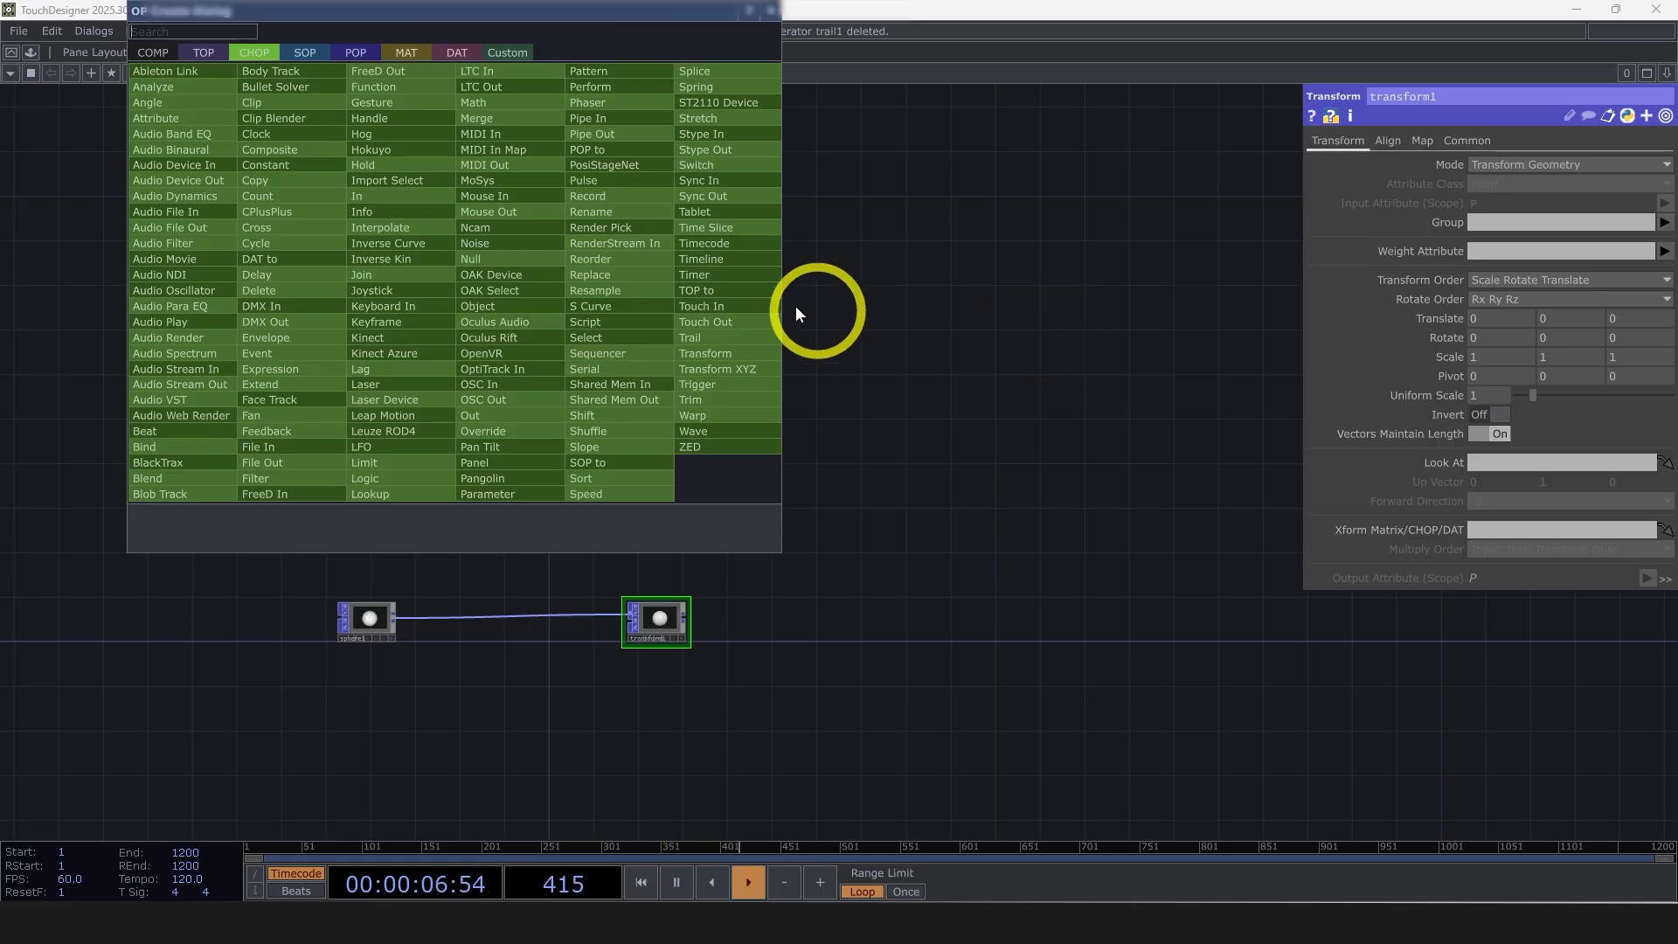
click(699, 261)
scroll(456, 315, up, 1)
click(456, 320)
scroll(457, 320, up, 3)
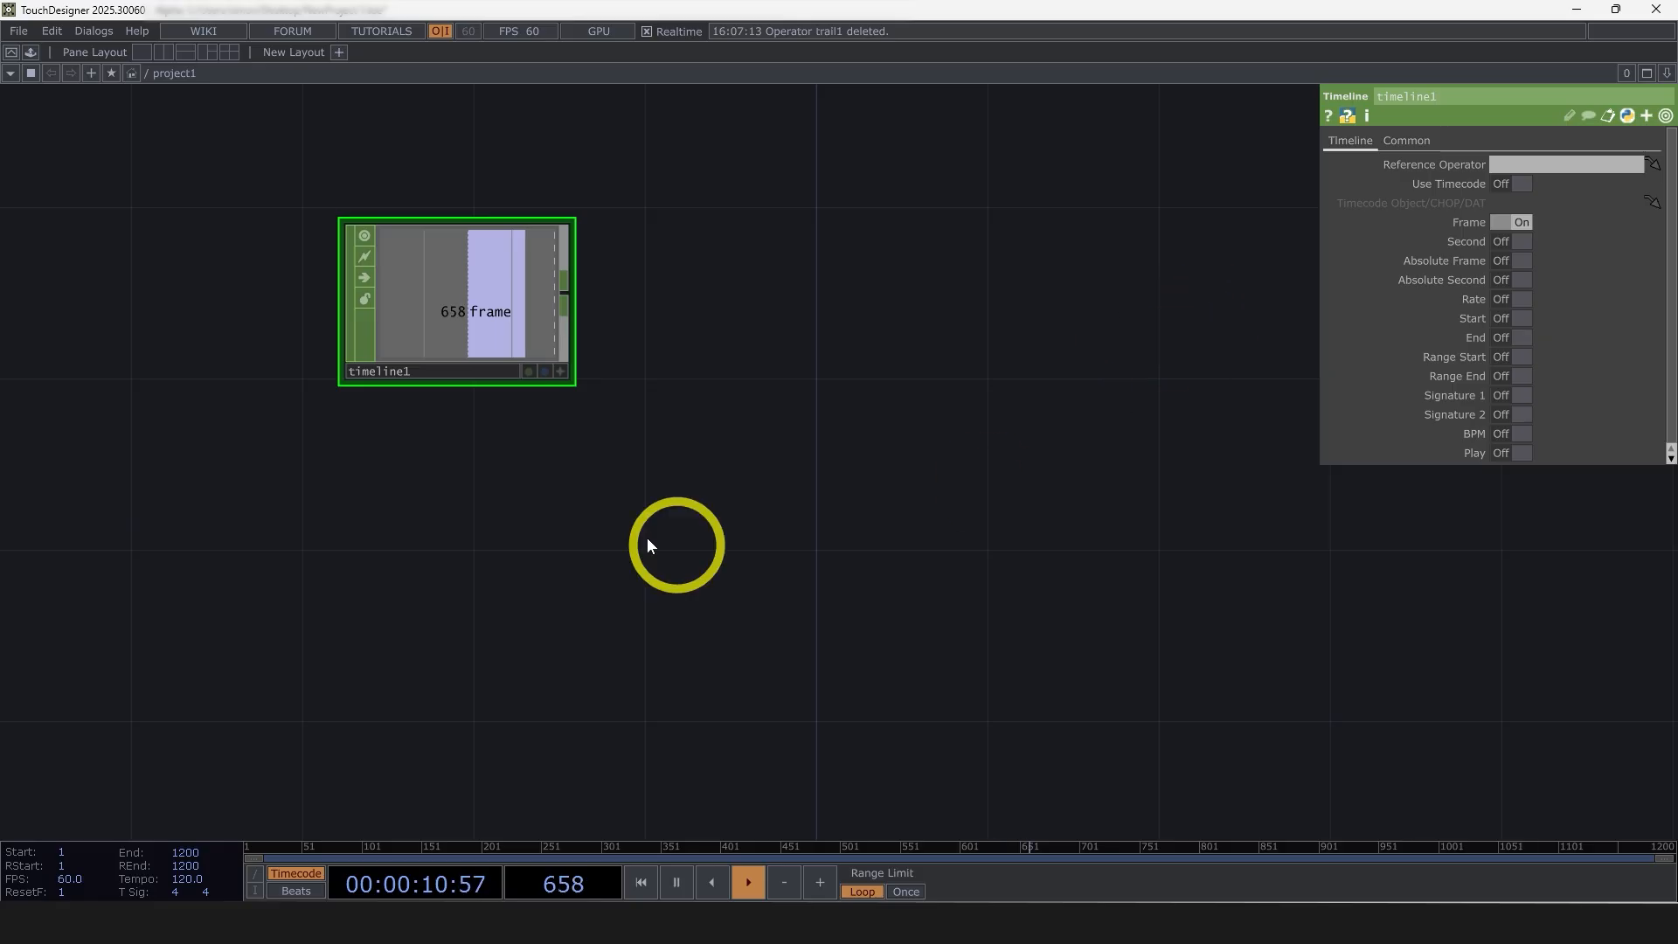
drag(1103, 465, 1031, 446)
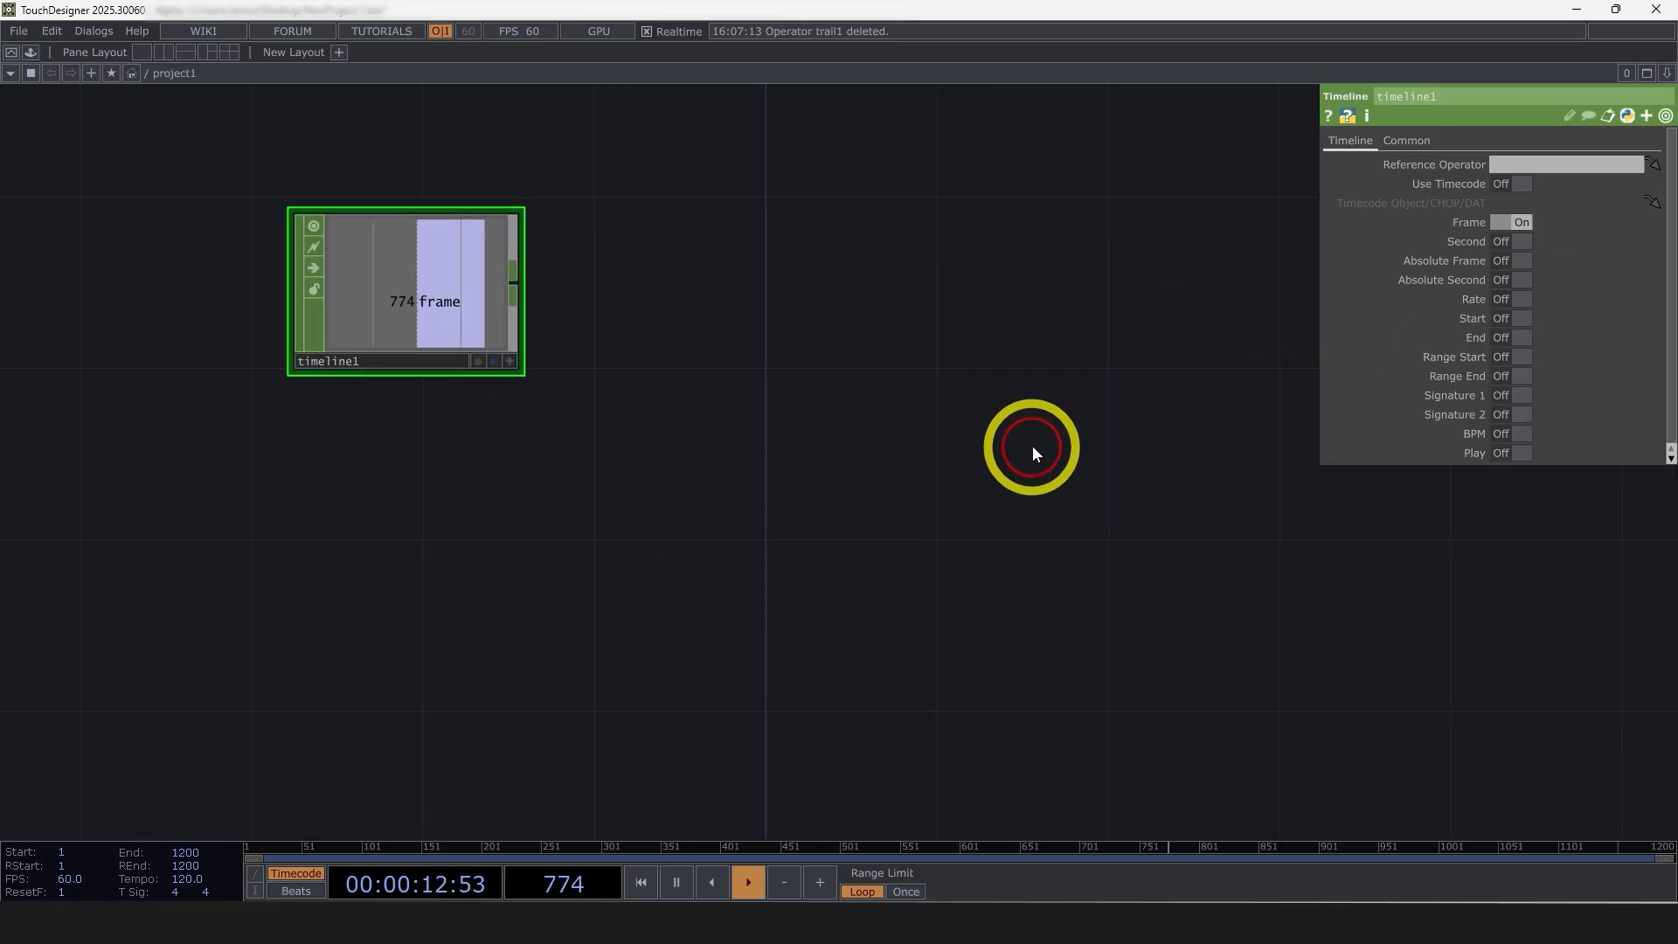
click(1517, 337)
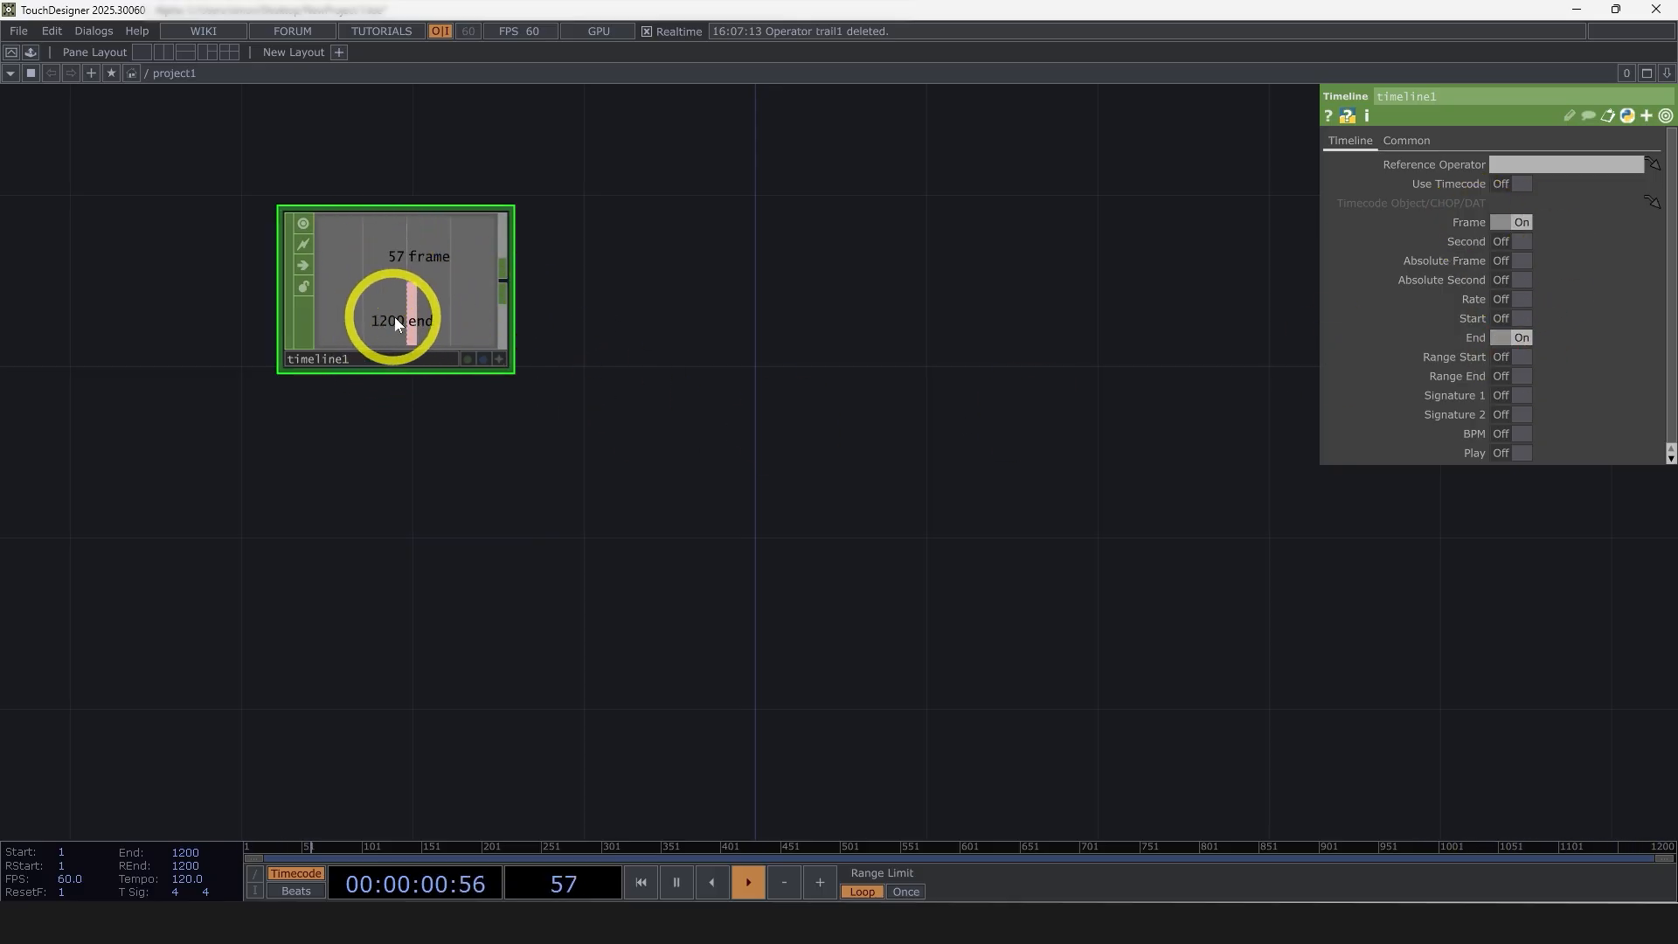
Append a Math CHOP to the timeline node and set its Combine Channels to Divide
right_click(507, 291)
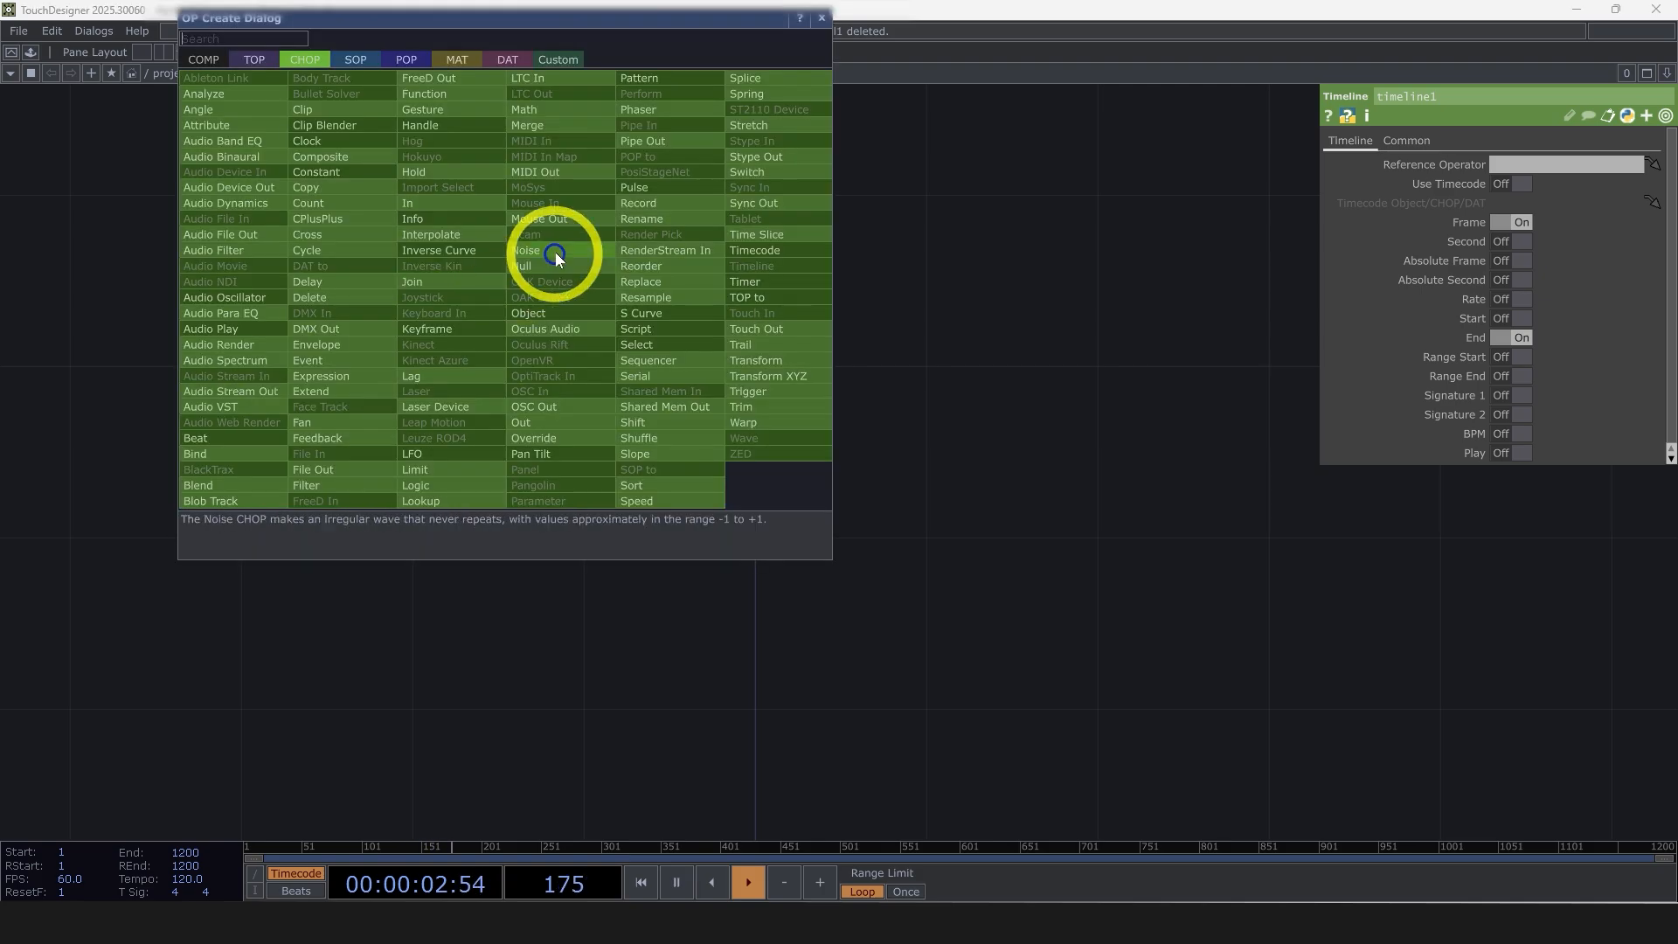
text(ma)
click(556, 112)
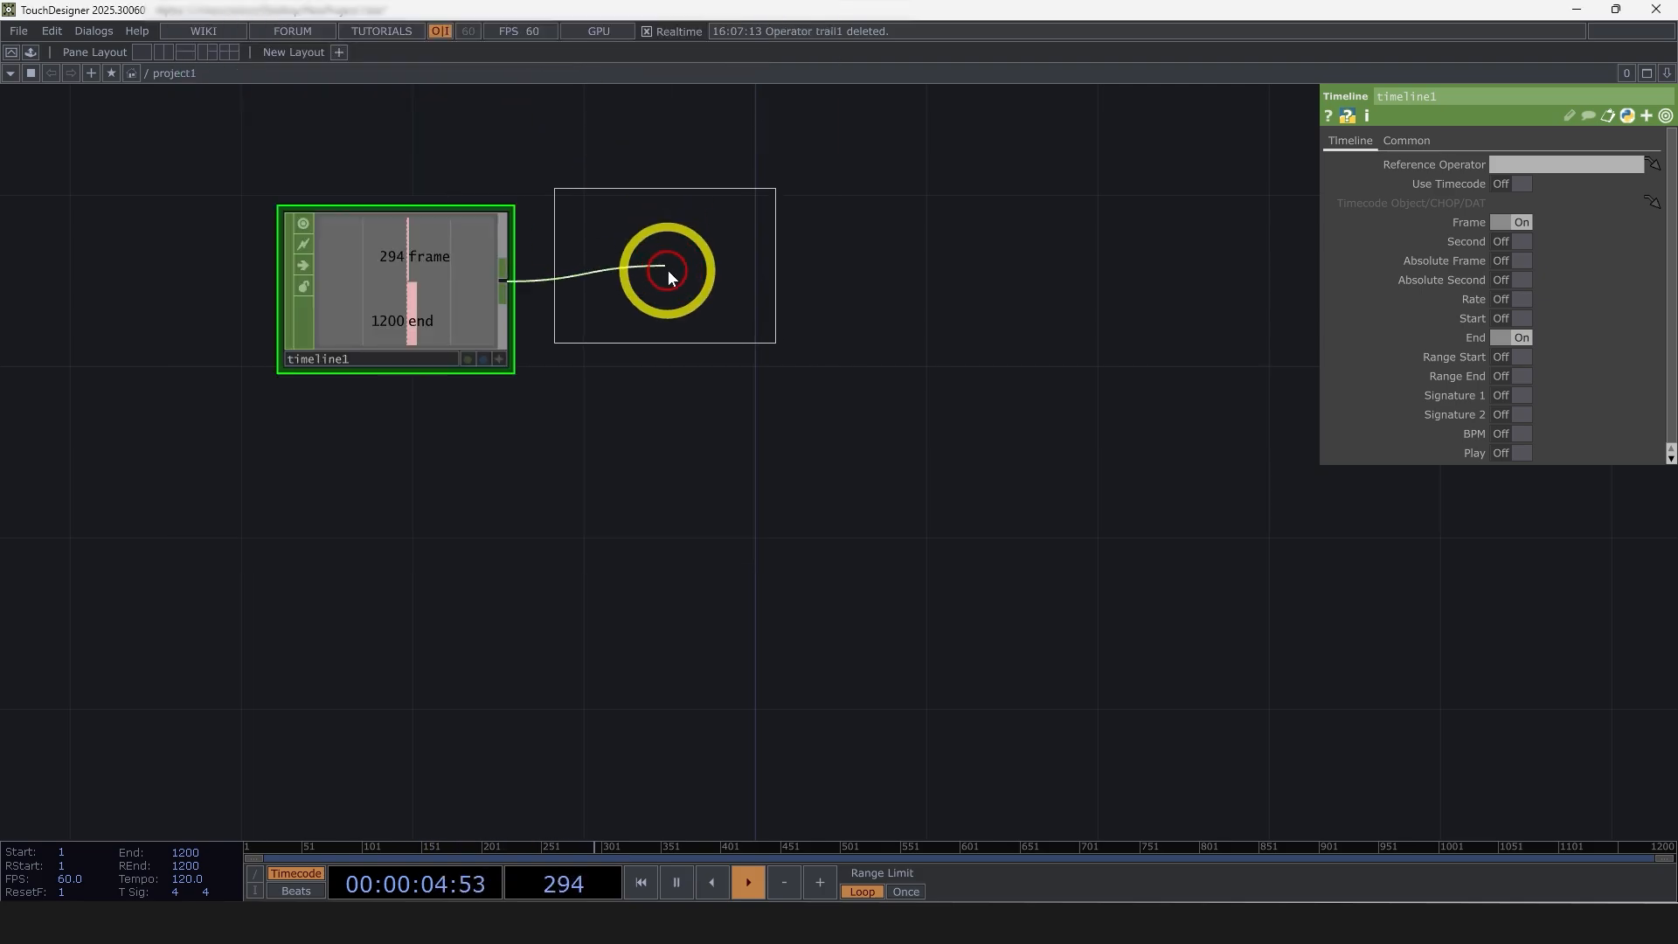
click(686, 275)
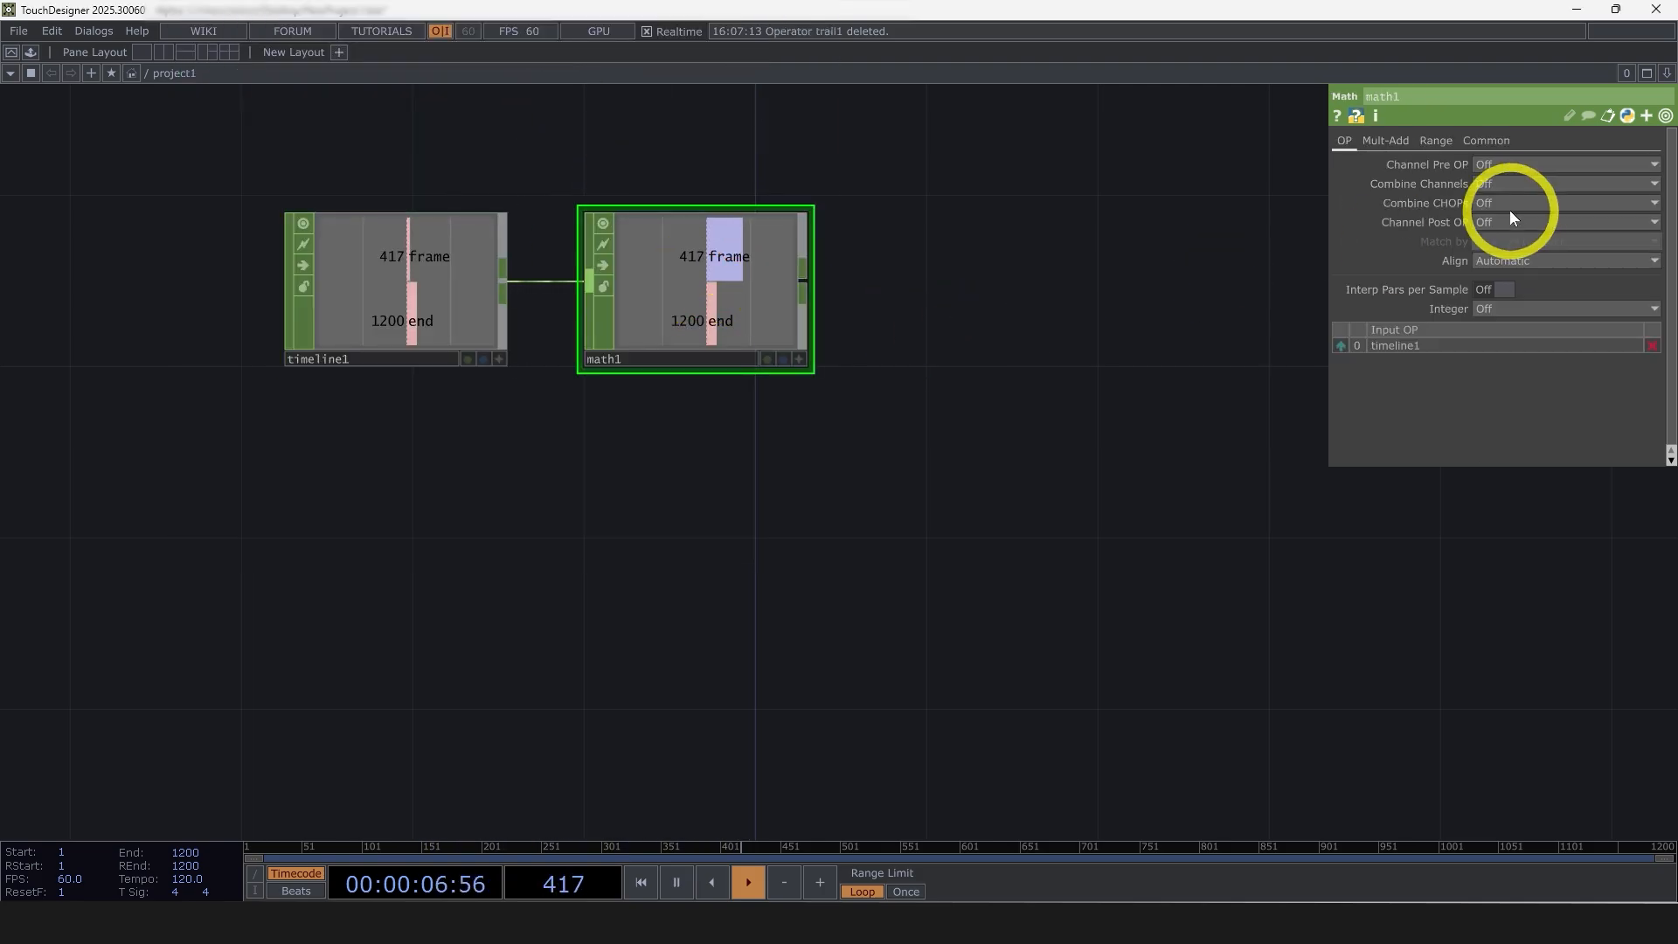
click(1516, 181)
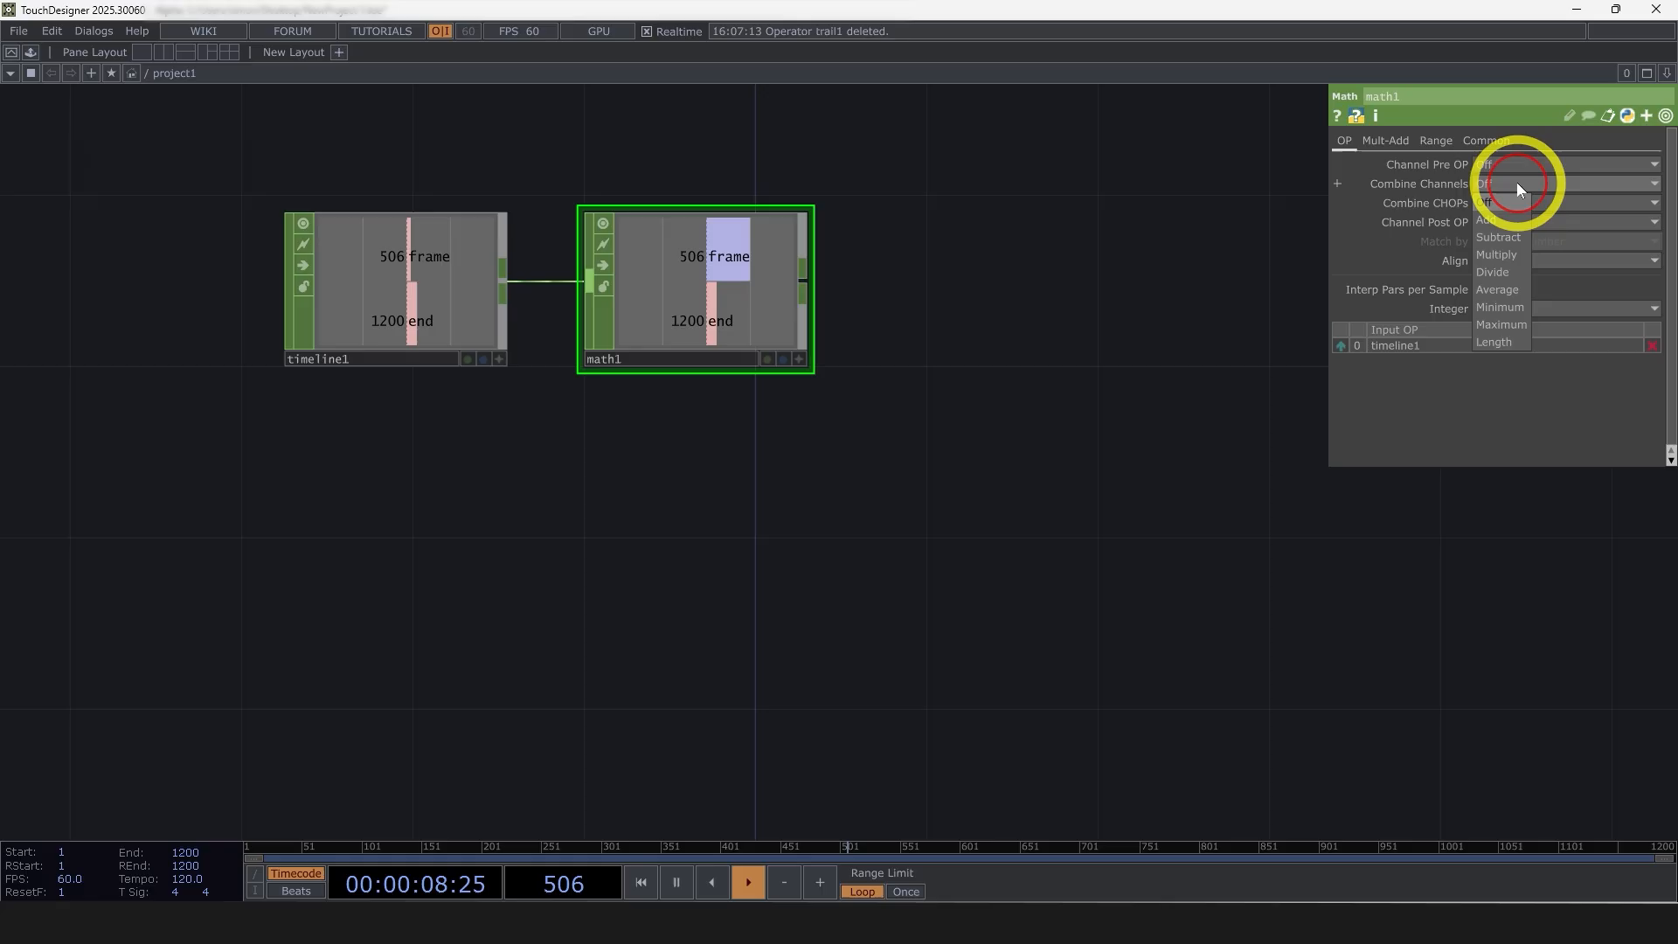
click(1509, 270)
key(a)
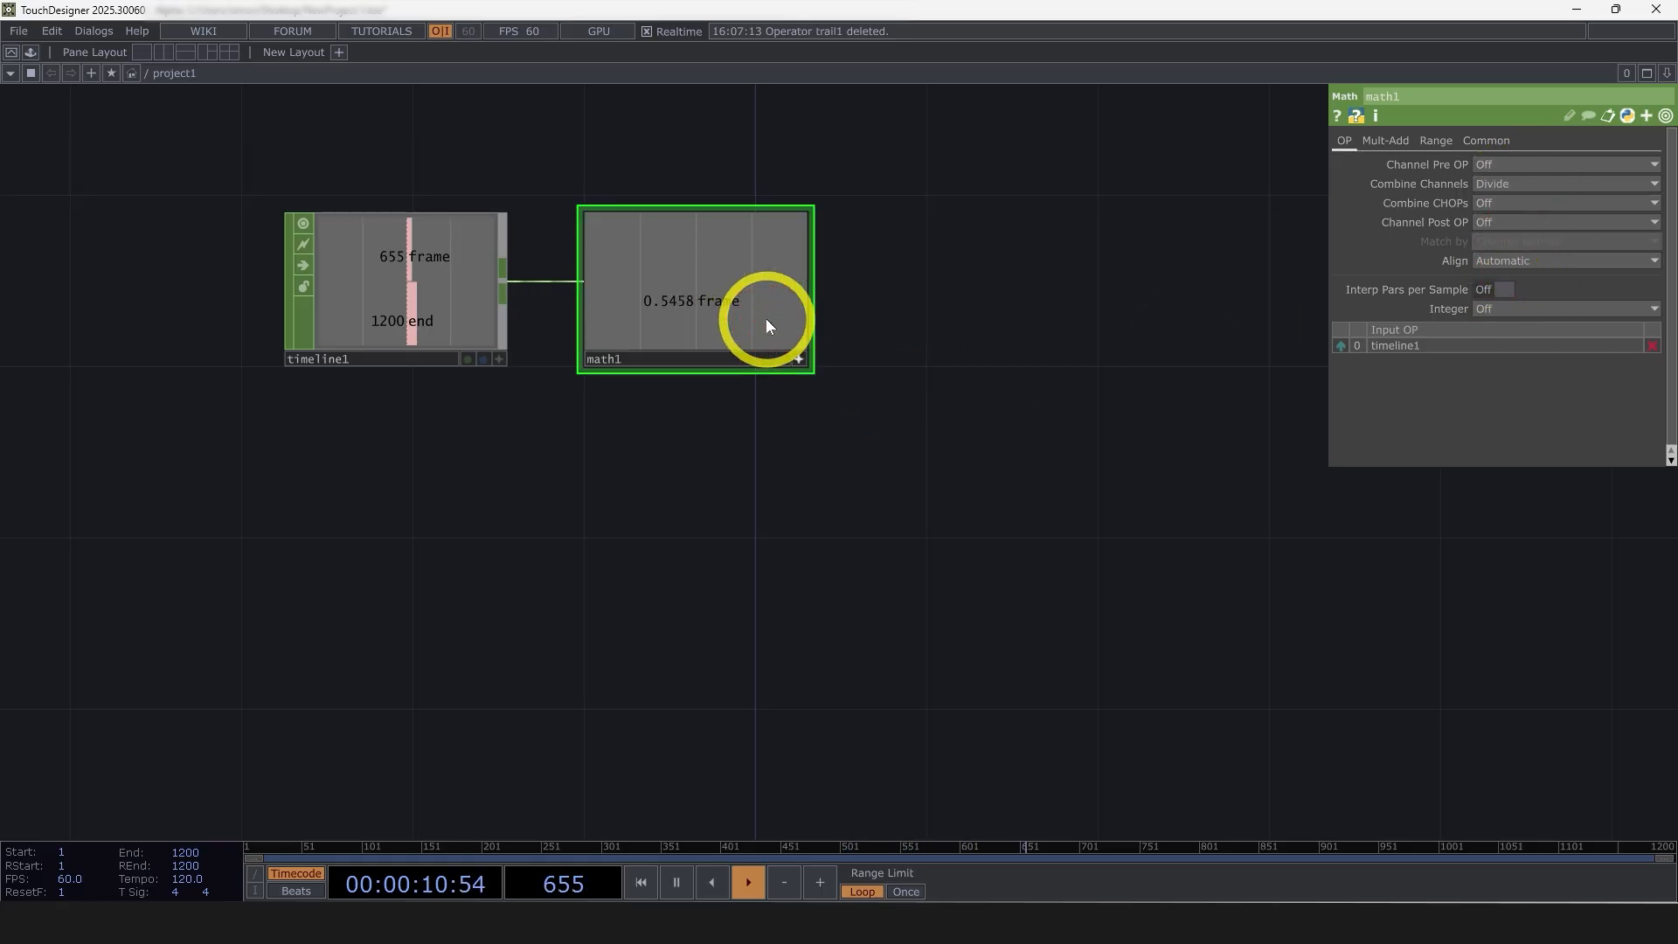
key(h)
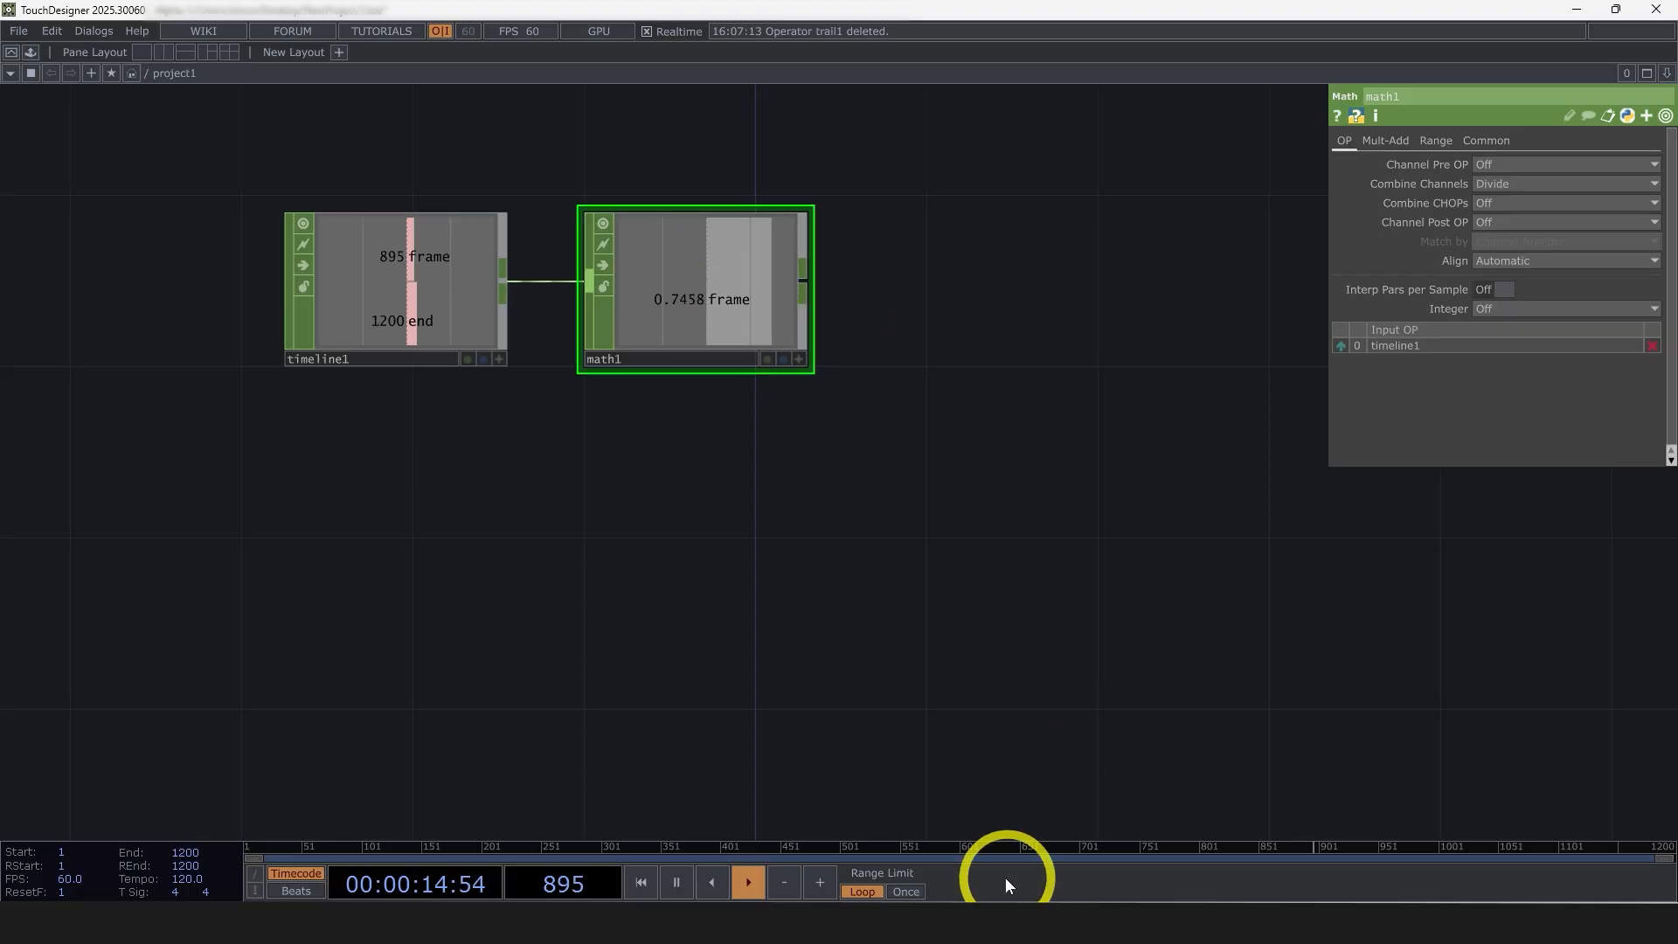
Scrub the timeline to check how the math node's output follows the frame, and resume playback
drag(1007, 848, 967, 824)
drag(1025, 497, 767, 557)
click(743, 879)
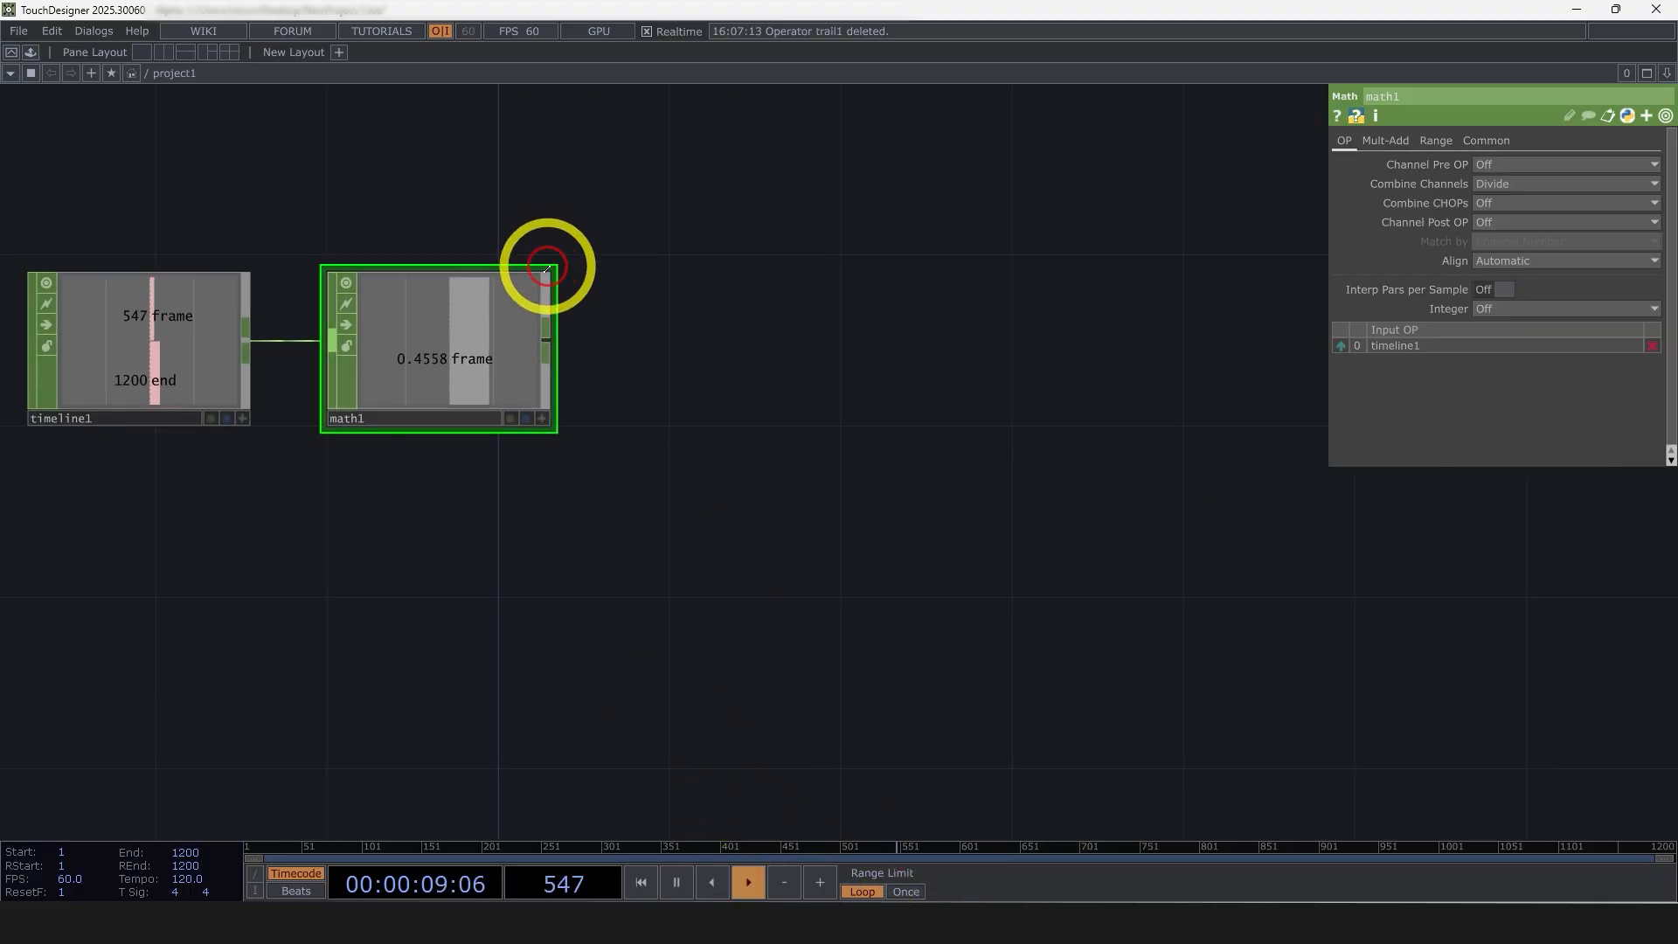
Append a Null CHOP to the math node, rename it fract, and move it farther along to leave a gap
right_click(546, 358)
click(580, 333)
click(804, 330)
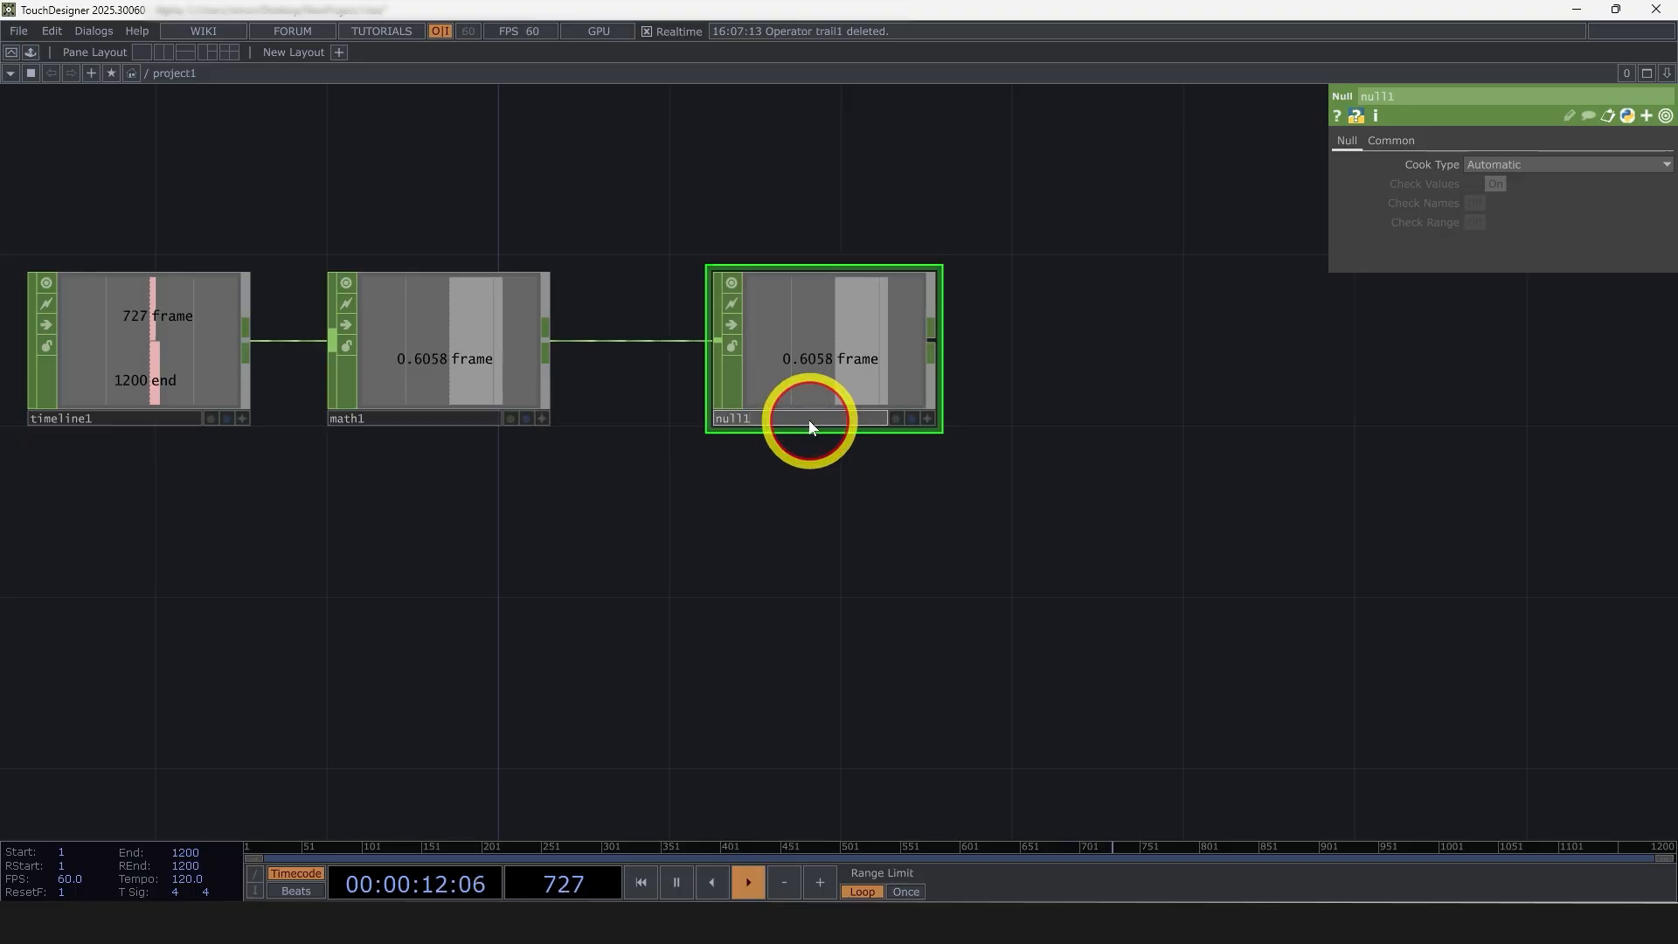
click(810, 420)
text(fract)
click(836, 500)
drag(860, 348, 1417, 348)
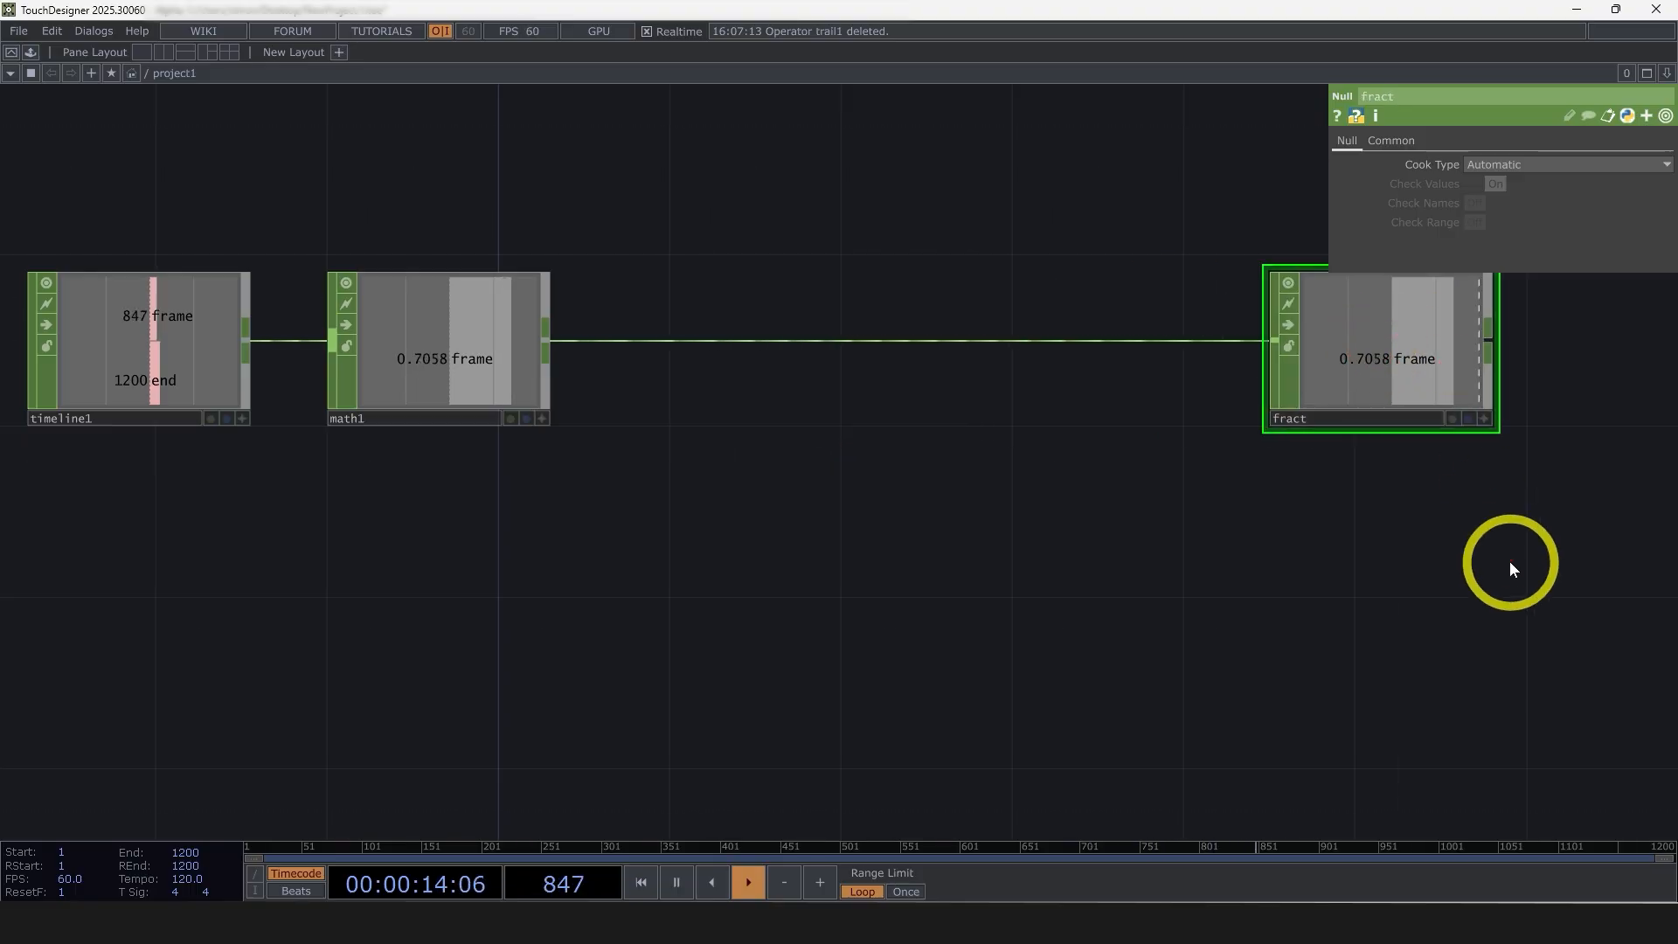
Branch a Lookup CHOP off the math node's output and place it below the line to the fract null
scroll(1276, 446, down, 3)
drag(1144, 526, 526, 253)
right_click(432, 210)
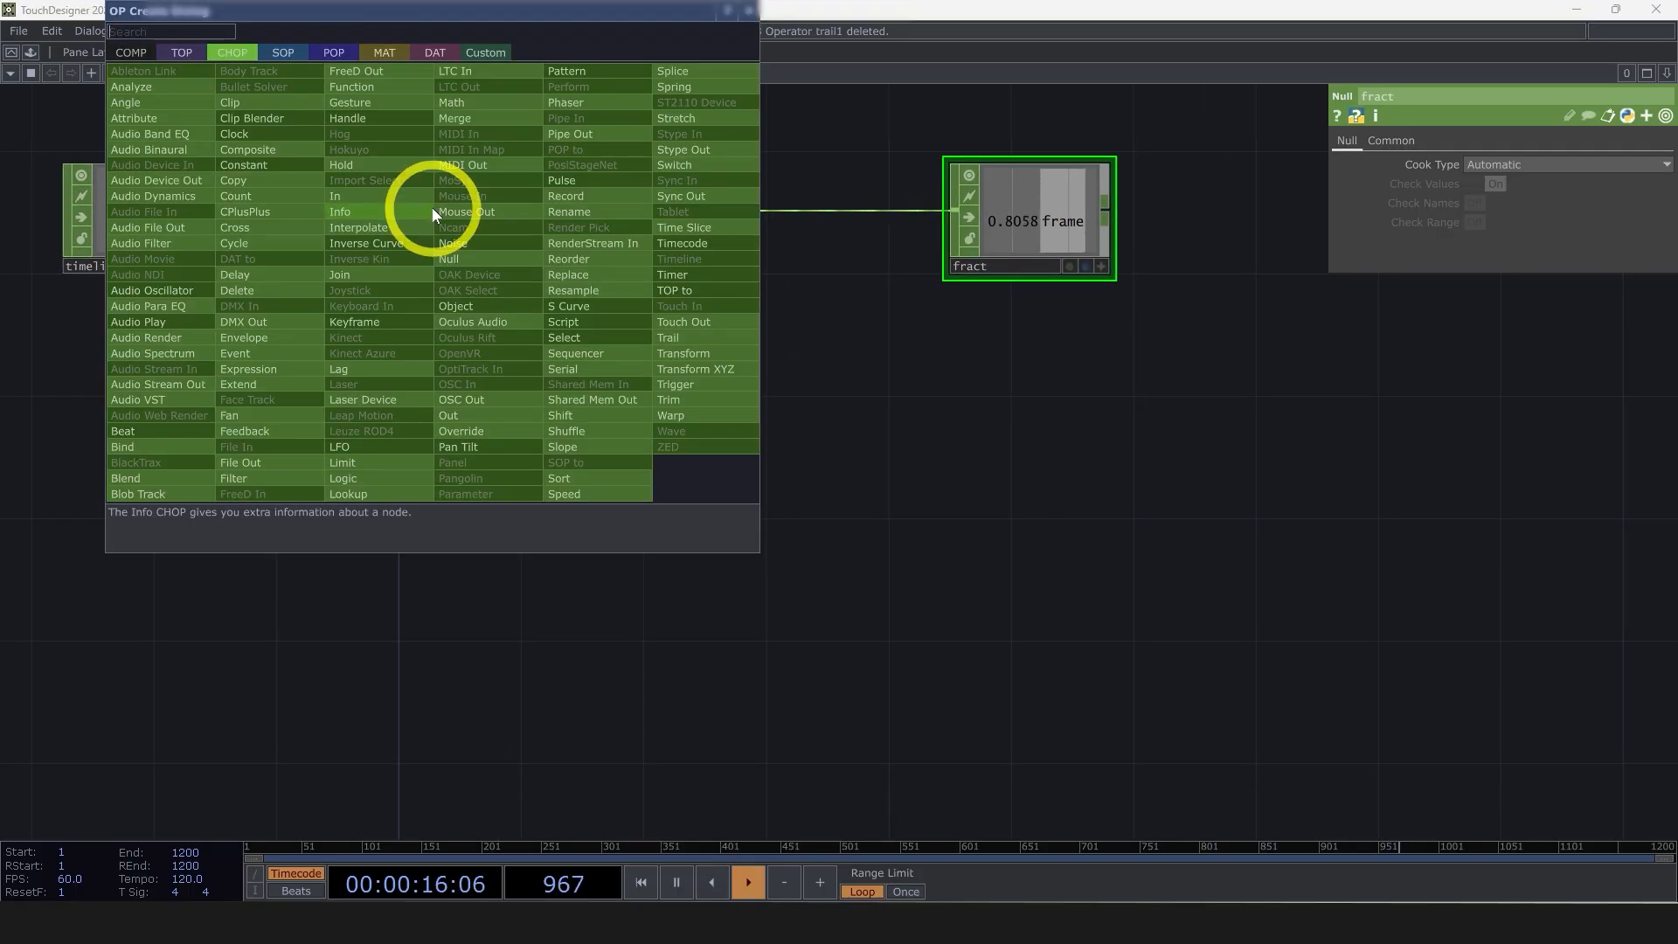
text(lo)
click(377, 494)
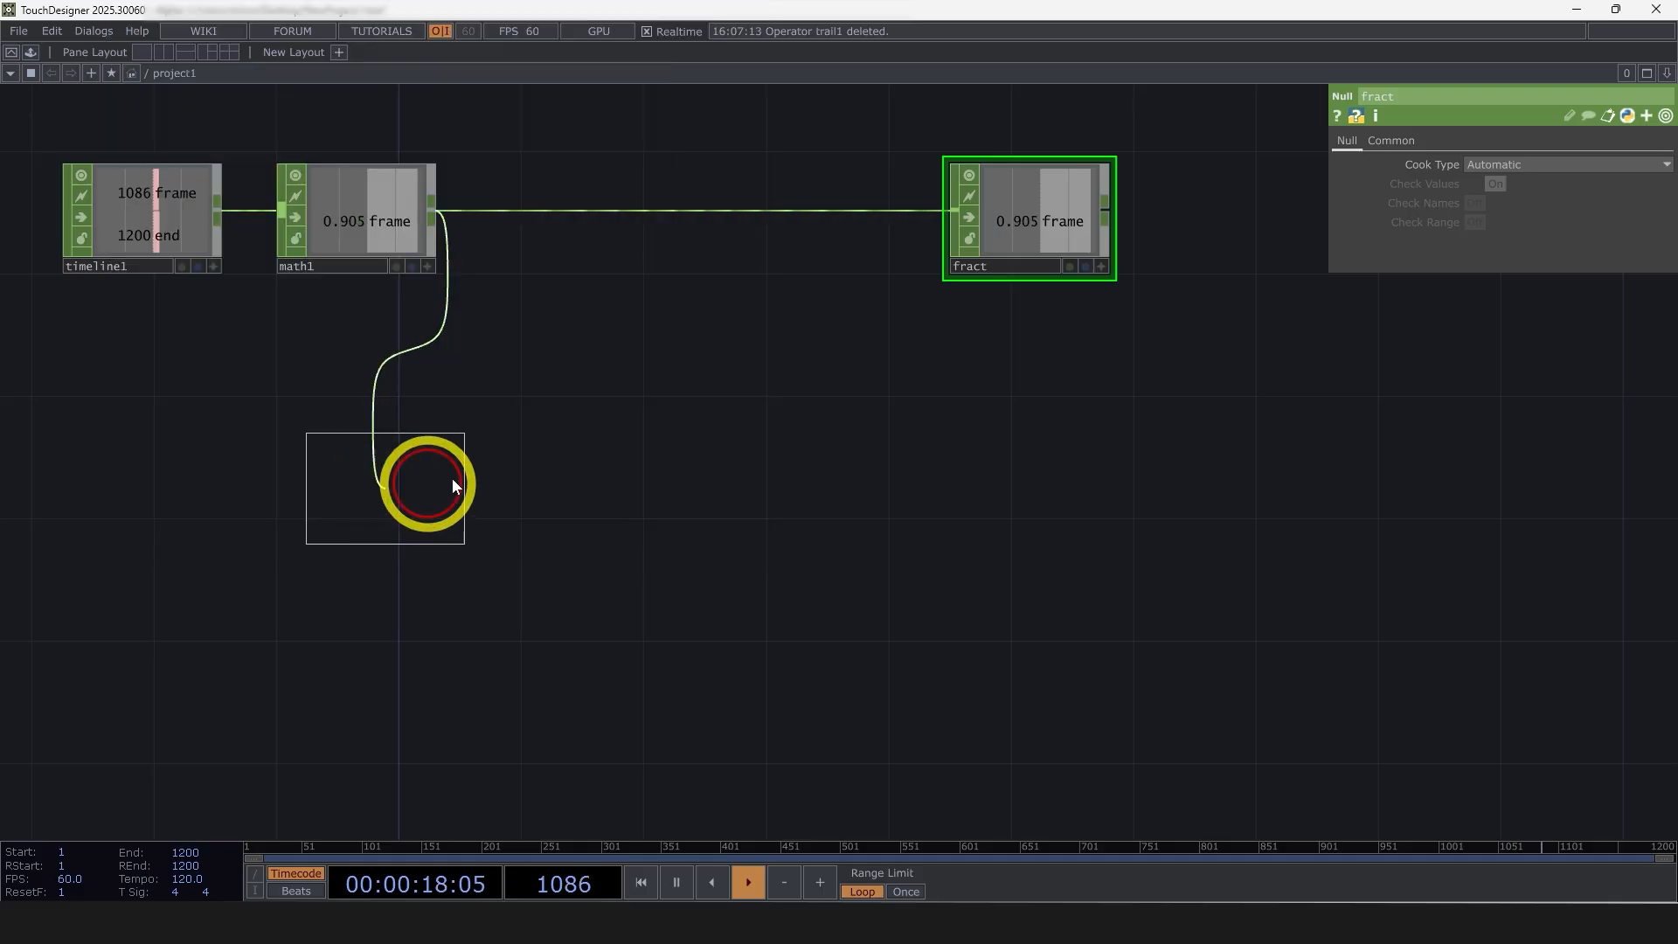
click(780, 398)
Add a Pattern CHOP below the math node and connect it to the lookup node's second input
right_click(413, 467)
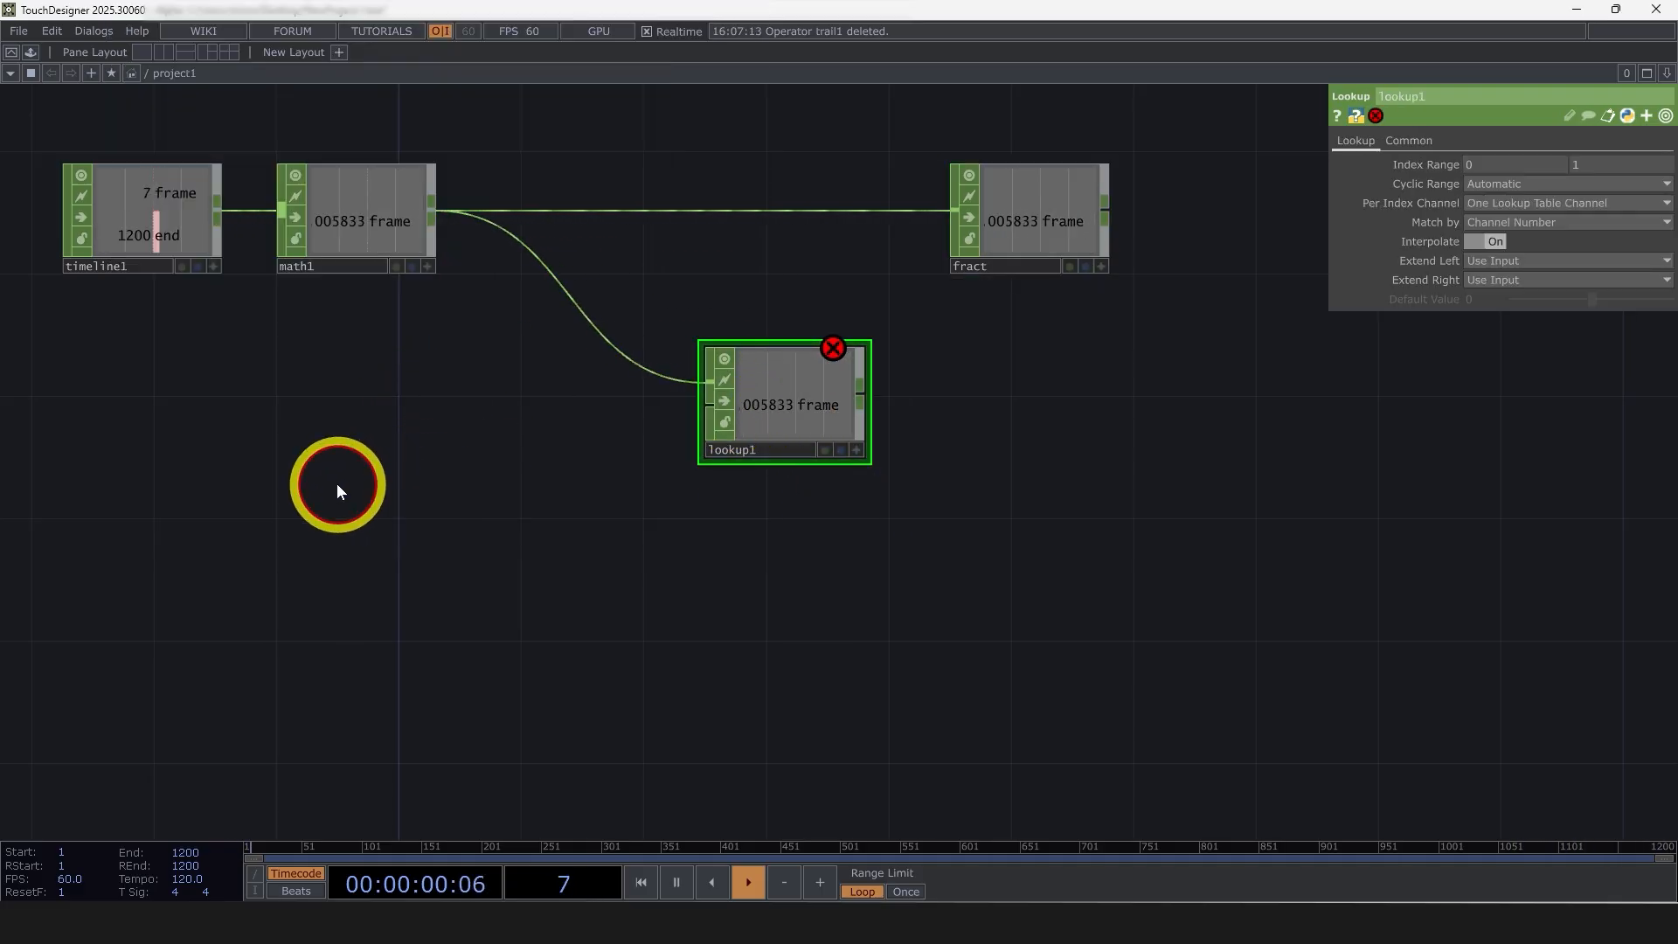
key(Tab)
text(pat)
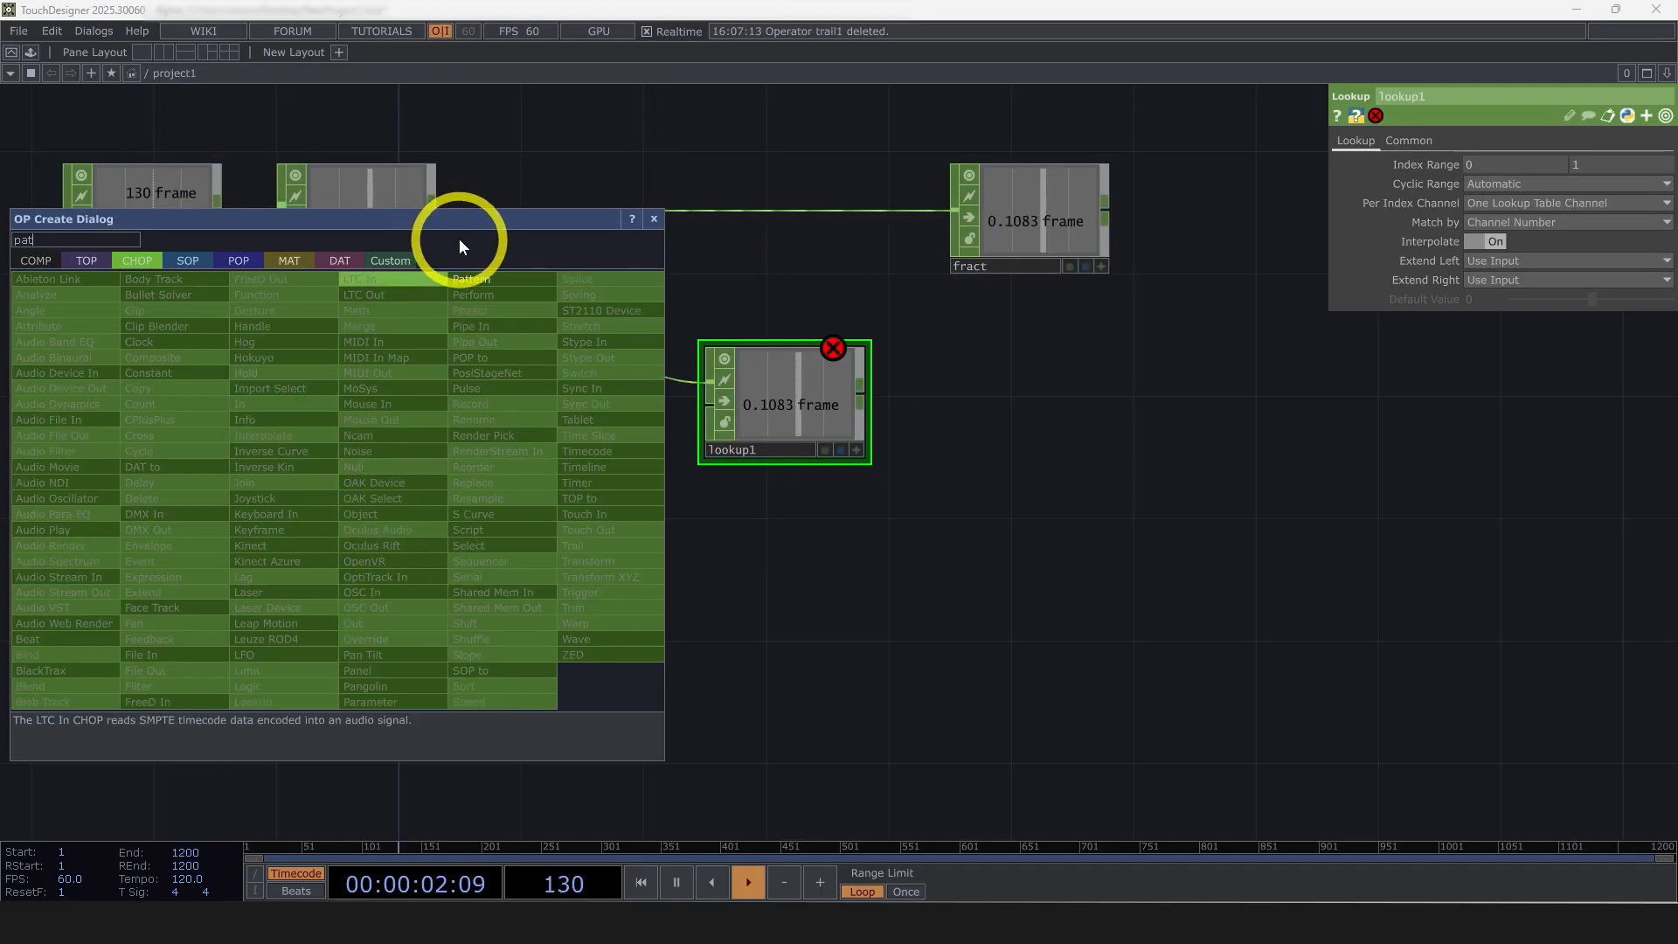
click(473, 279)
click(488, 485)
scroll(514, 513, up, 3)
drag(607, 470, 925, 327)
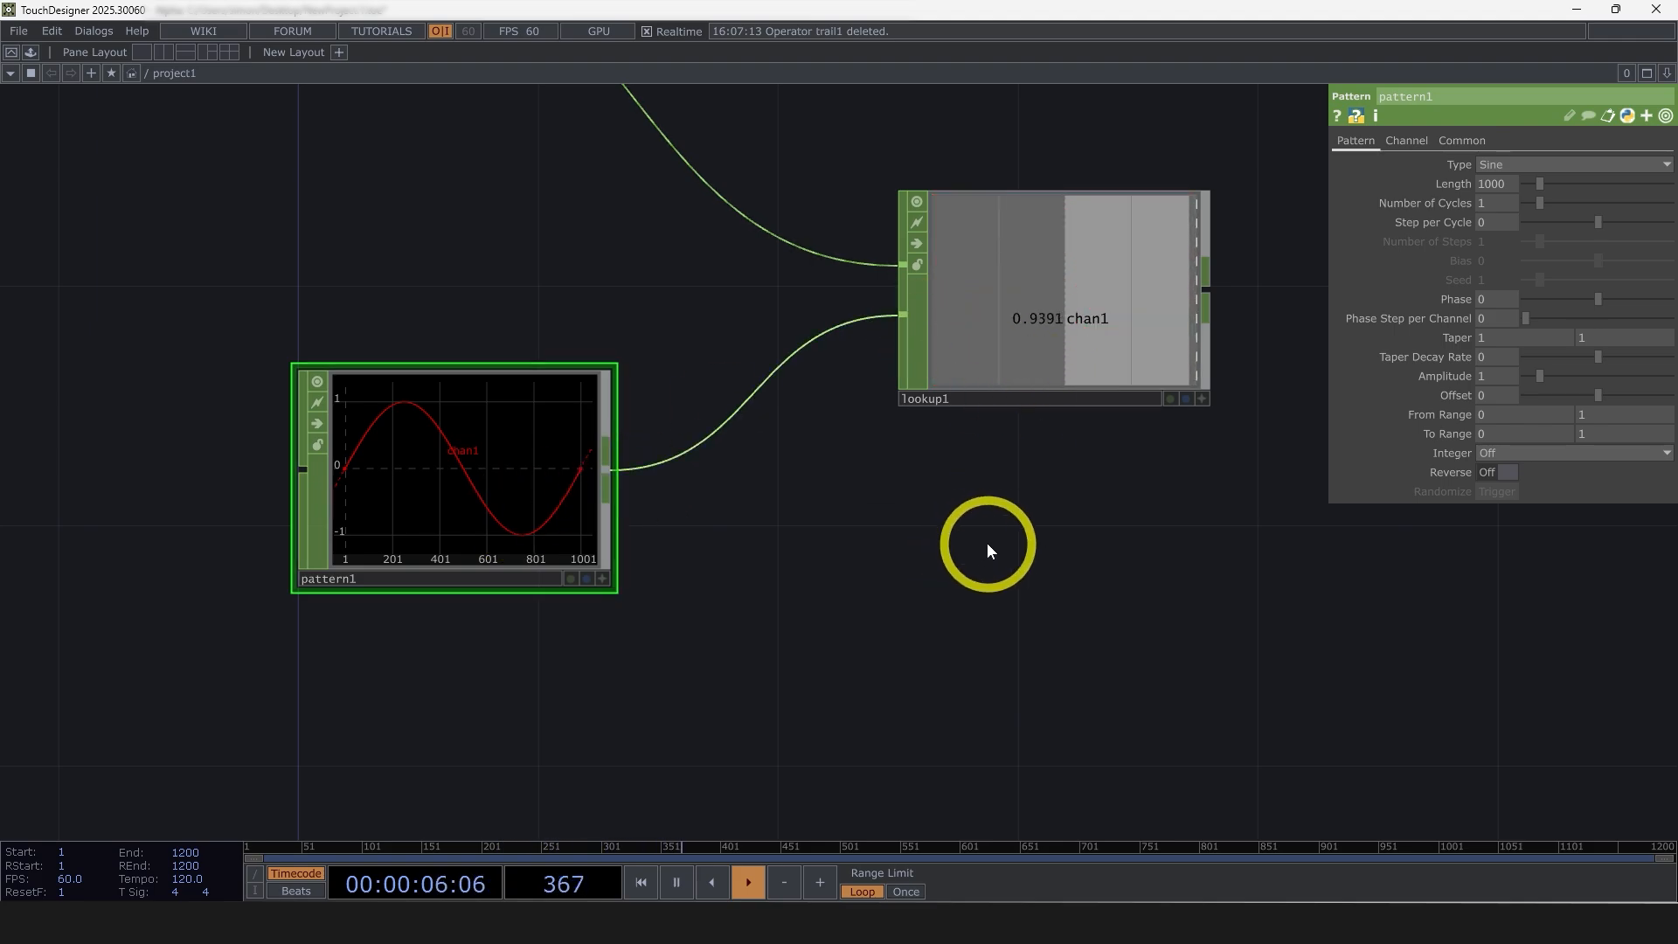
Set the pattern node's Channel Names to t[zw]
click(1424, 140)
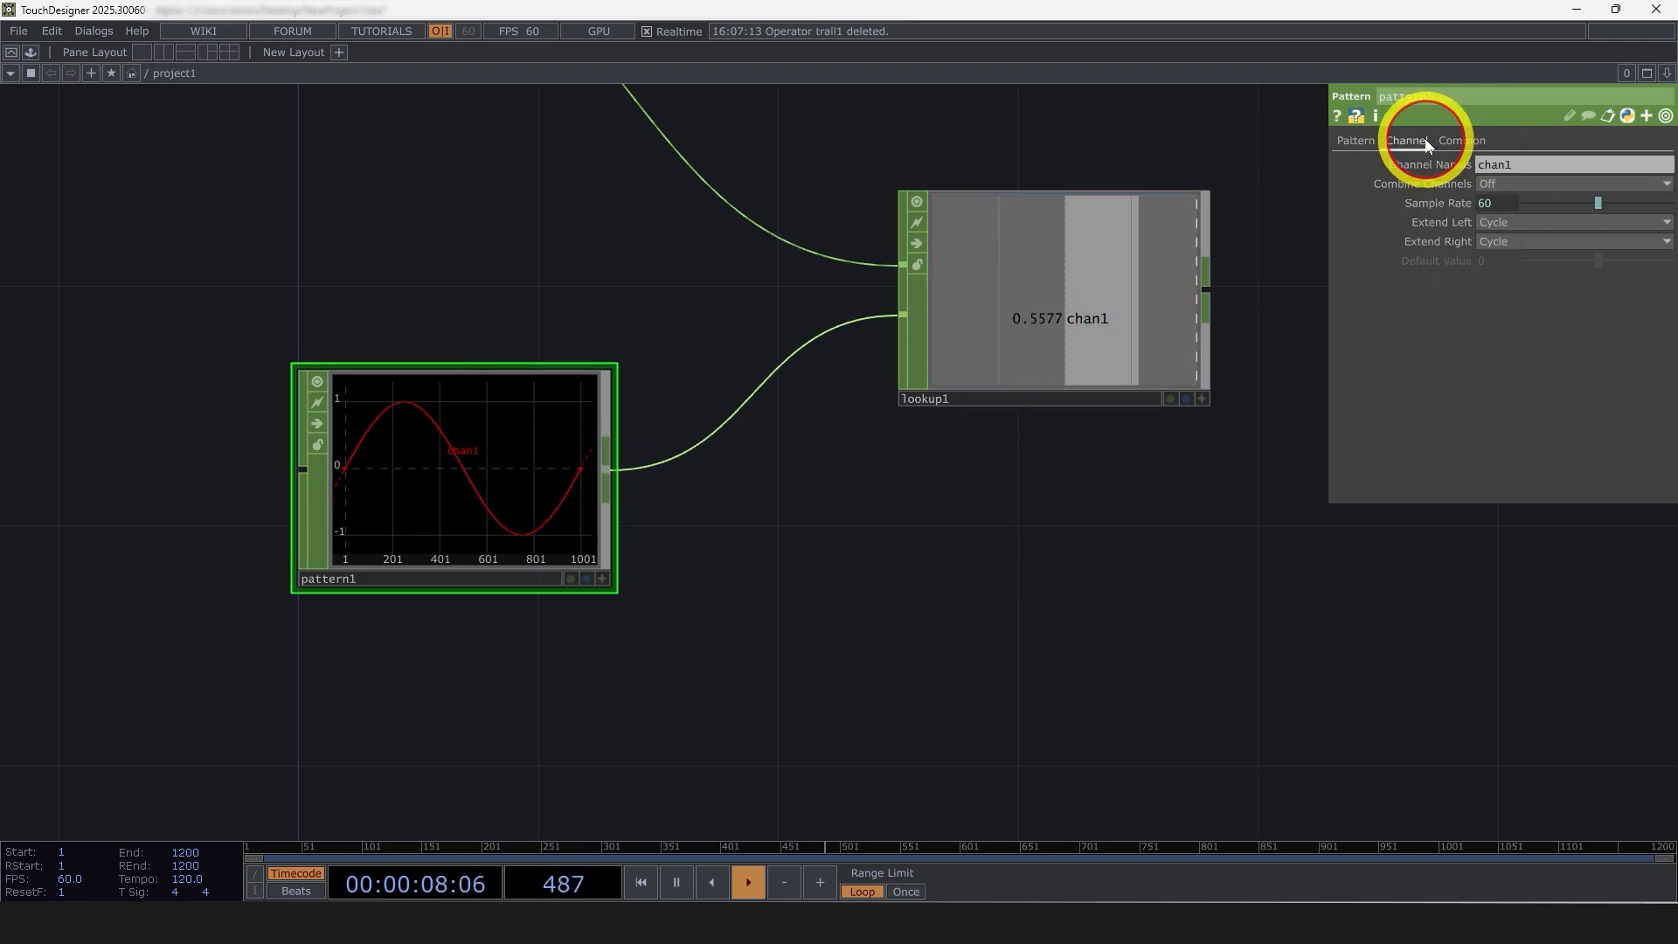
click(1538, 168)
drag(1472, 166, 1607, 176)
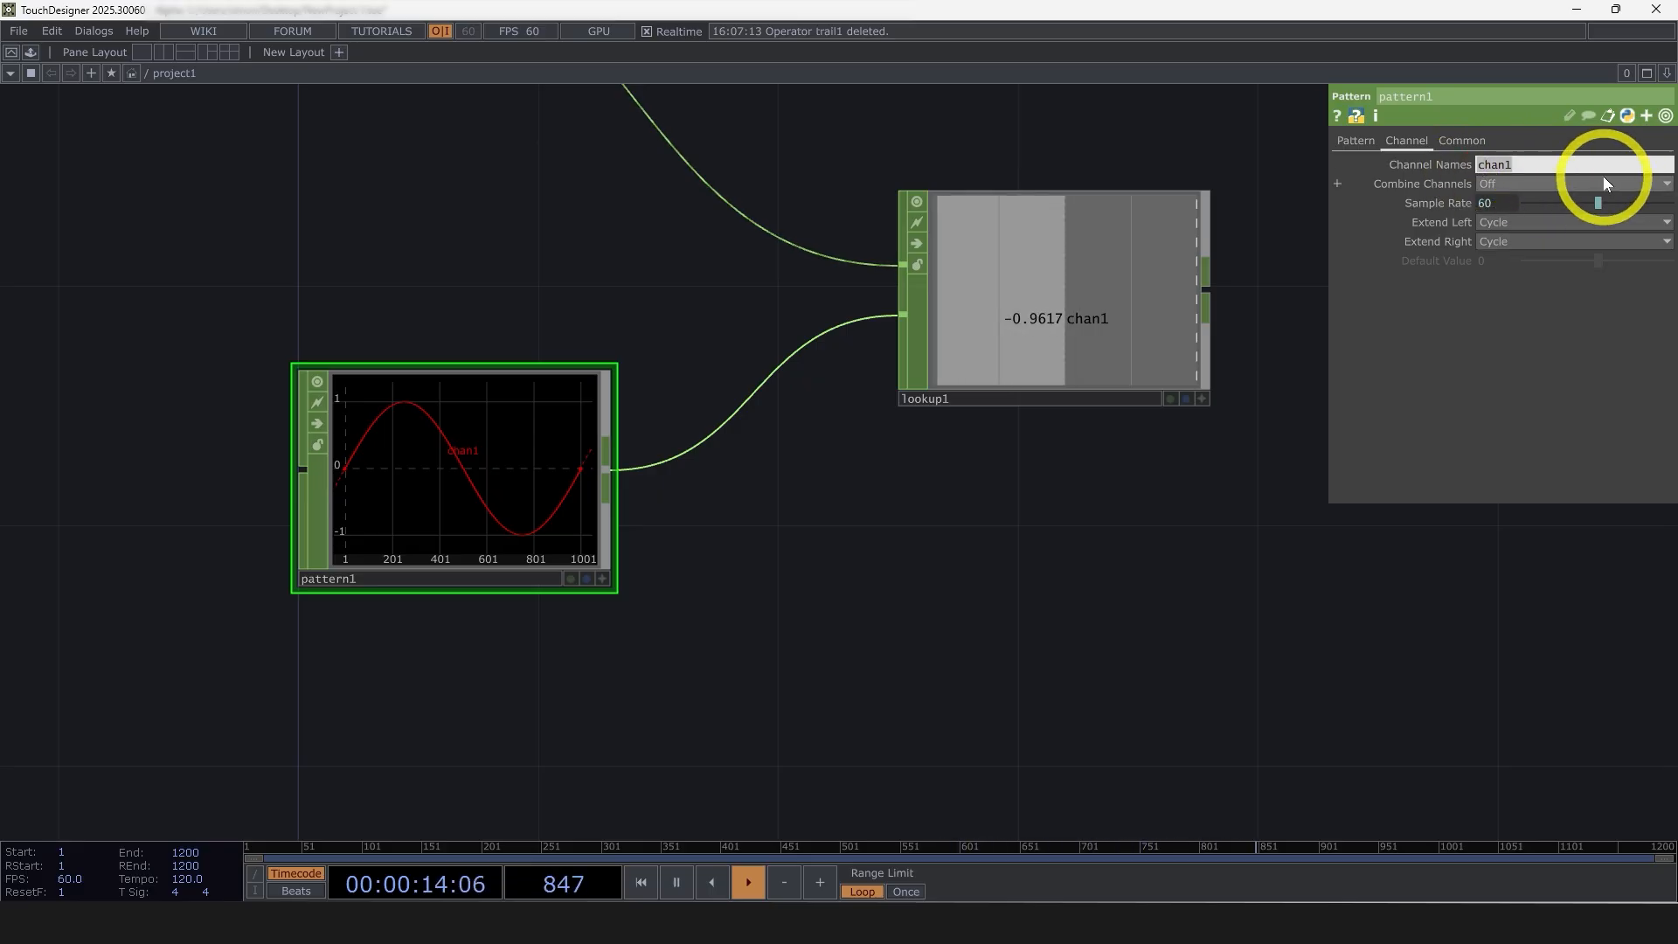
text(t)
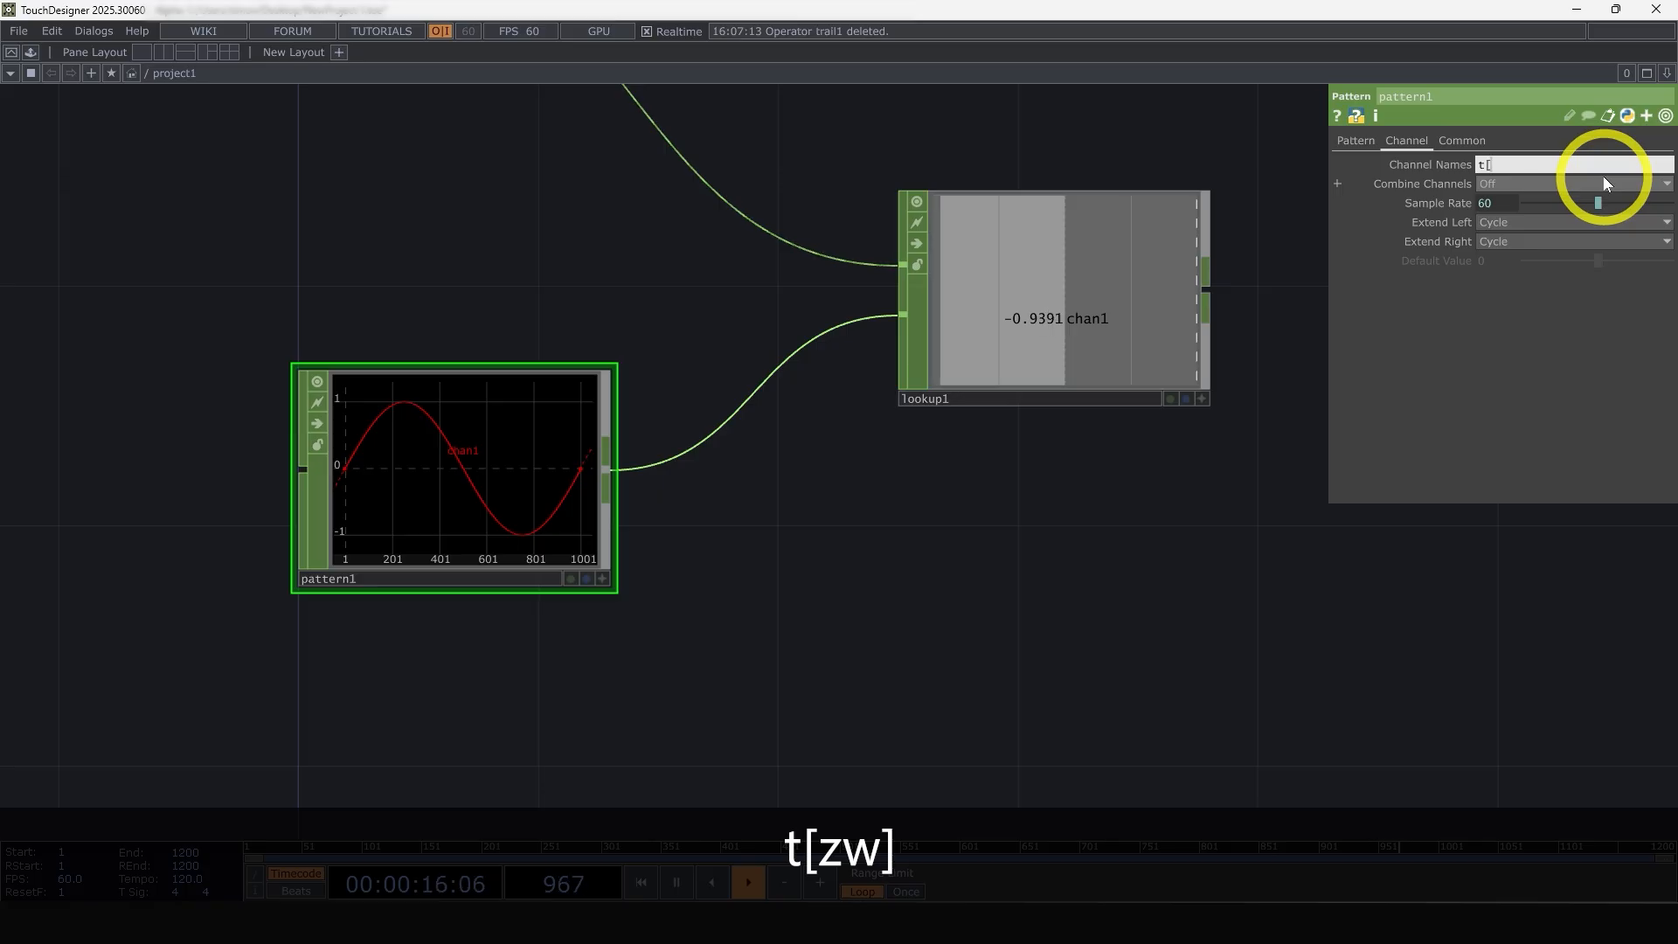
text([zw])
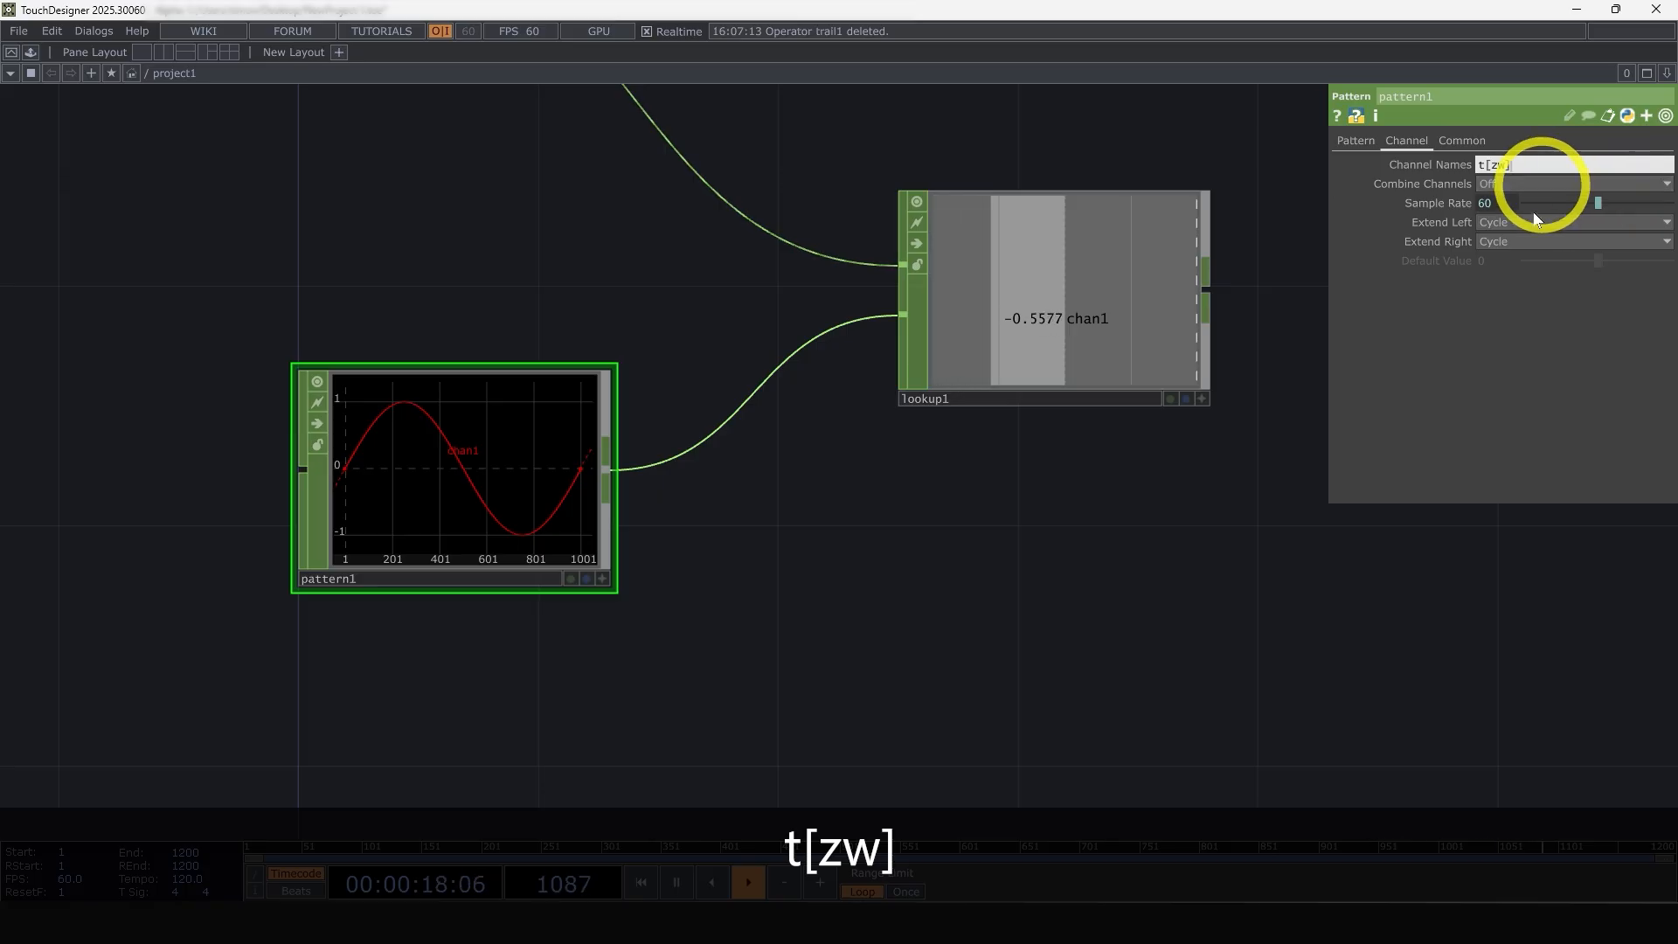
key(Return)
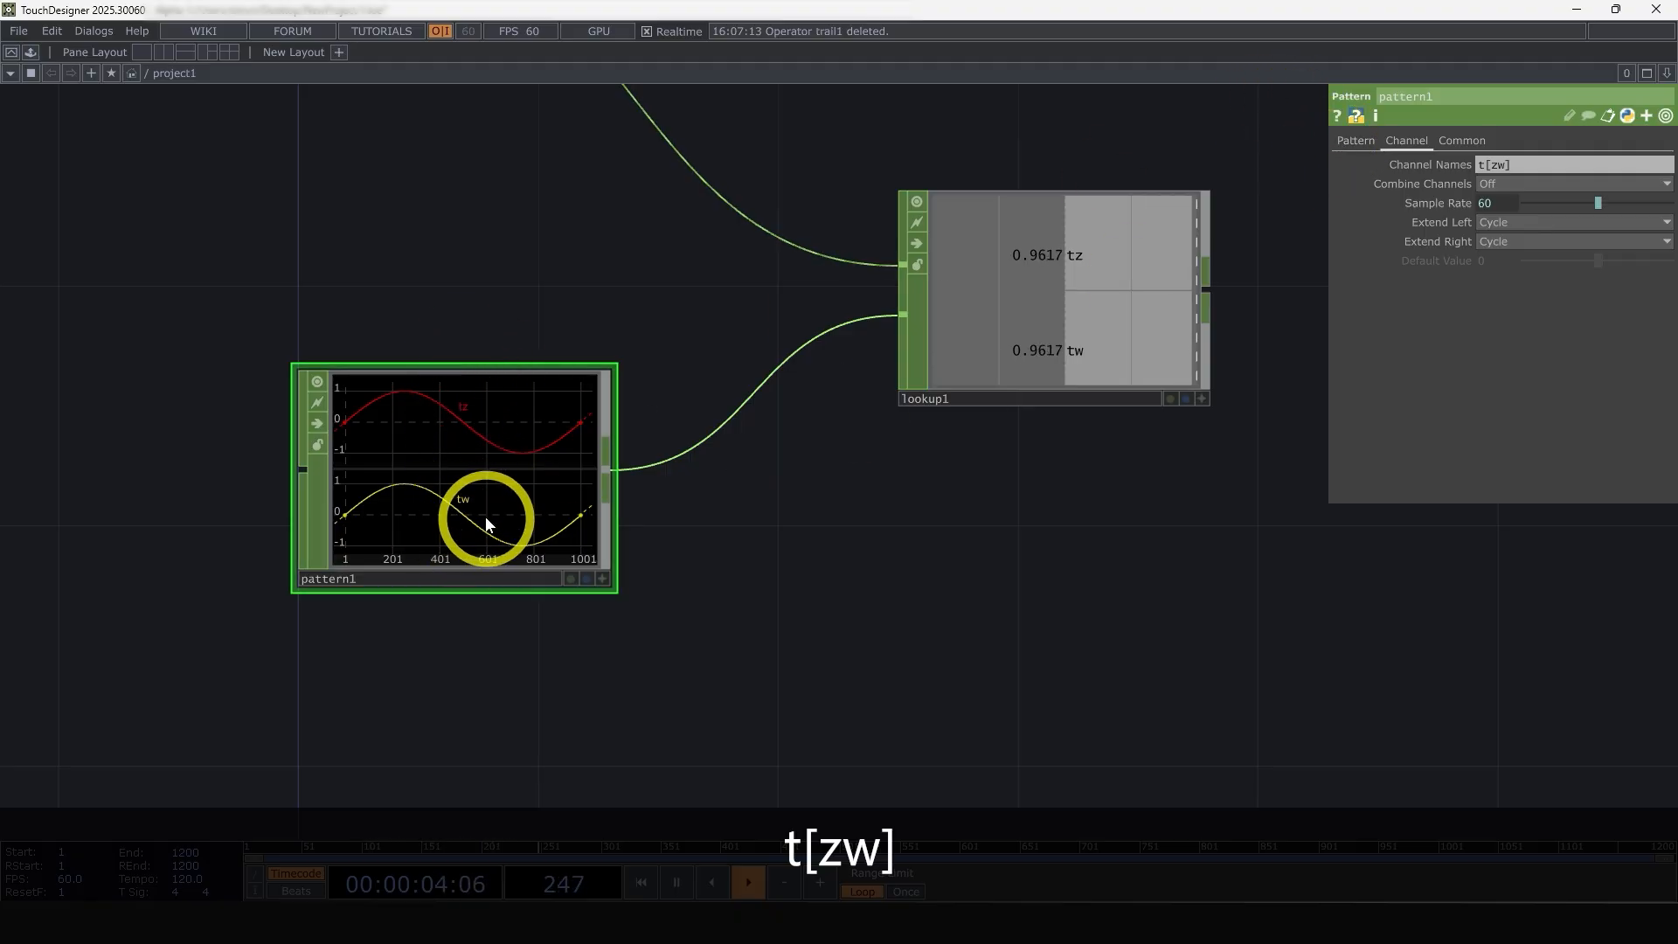
Set the pattern node's Phase to the expression .25 * me.chanIndex
click(1360, 140)
click(1497, 302)
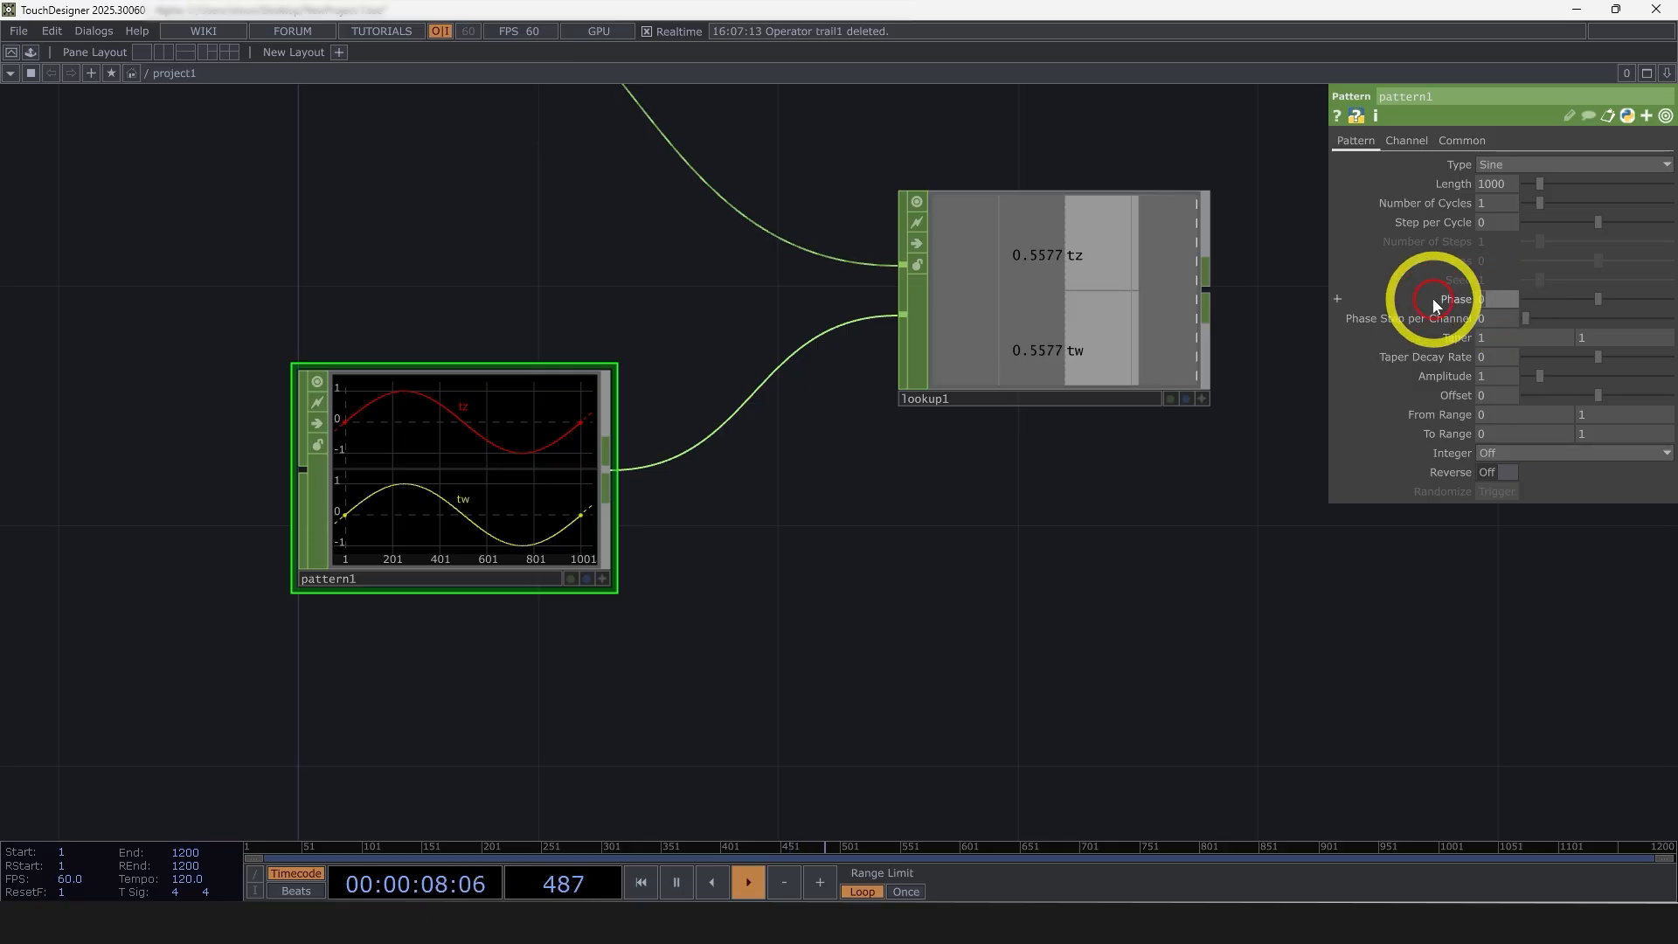
text(.25)
key(Return)
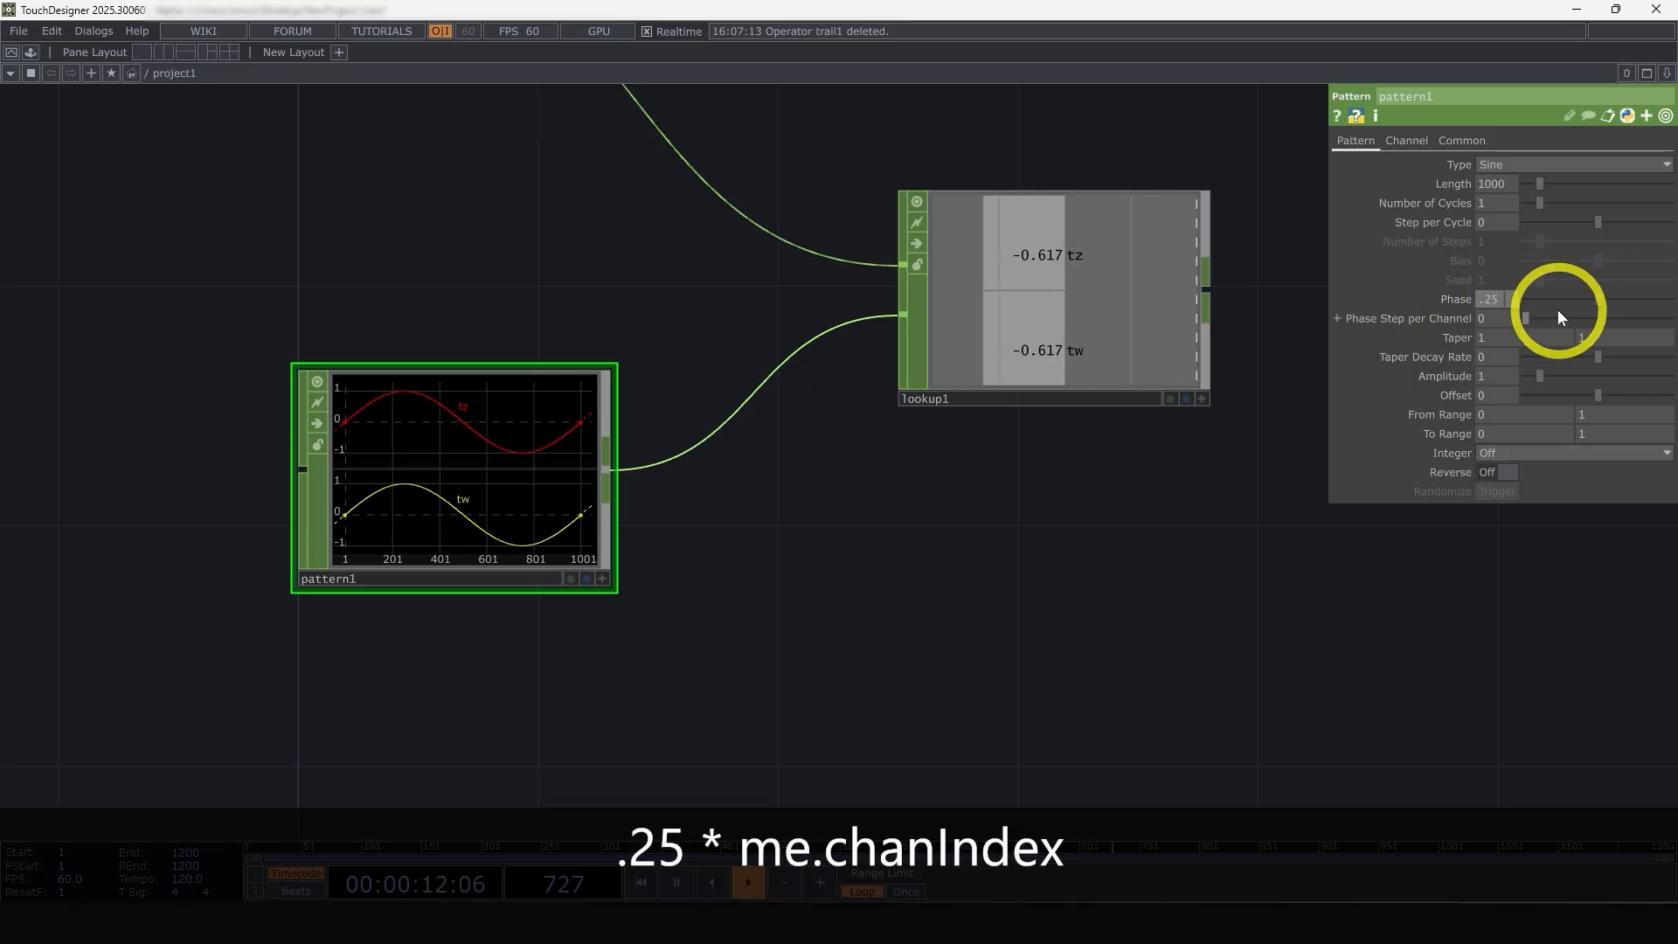
text(* me.chanIndex)
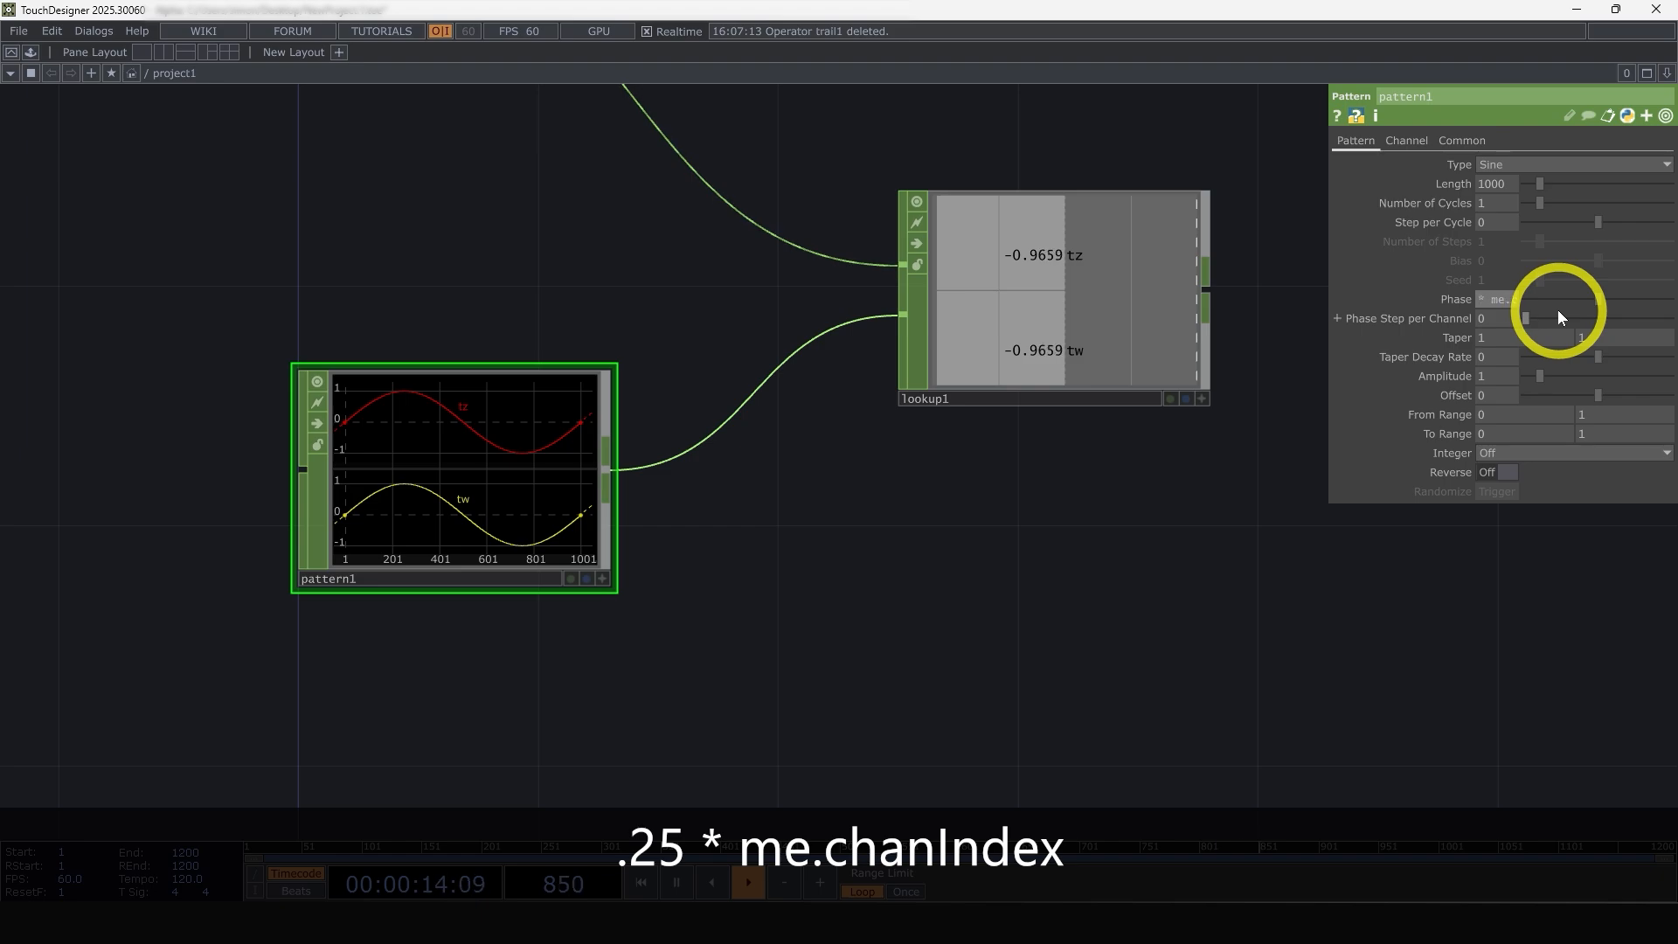
key(Return)
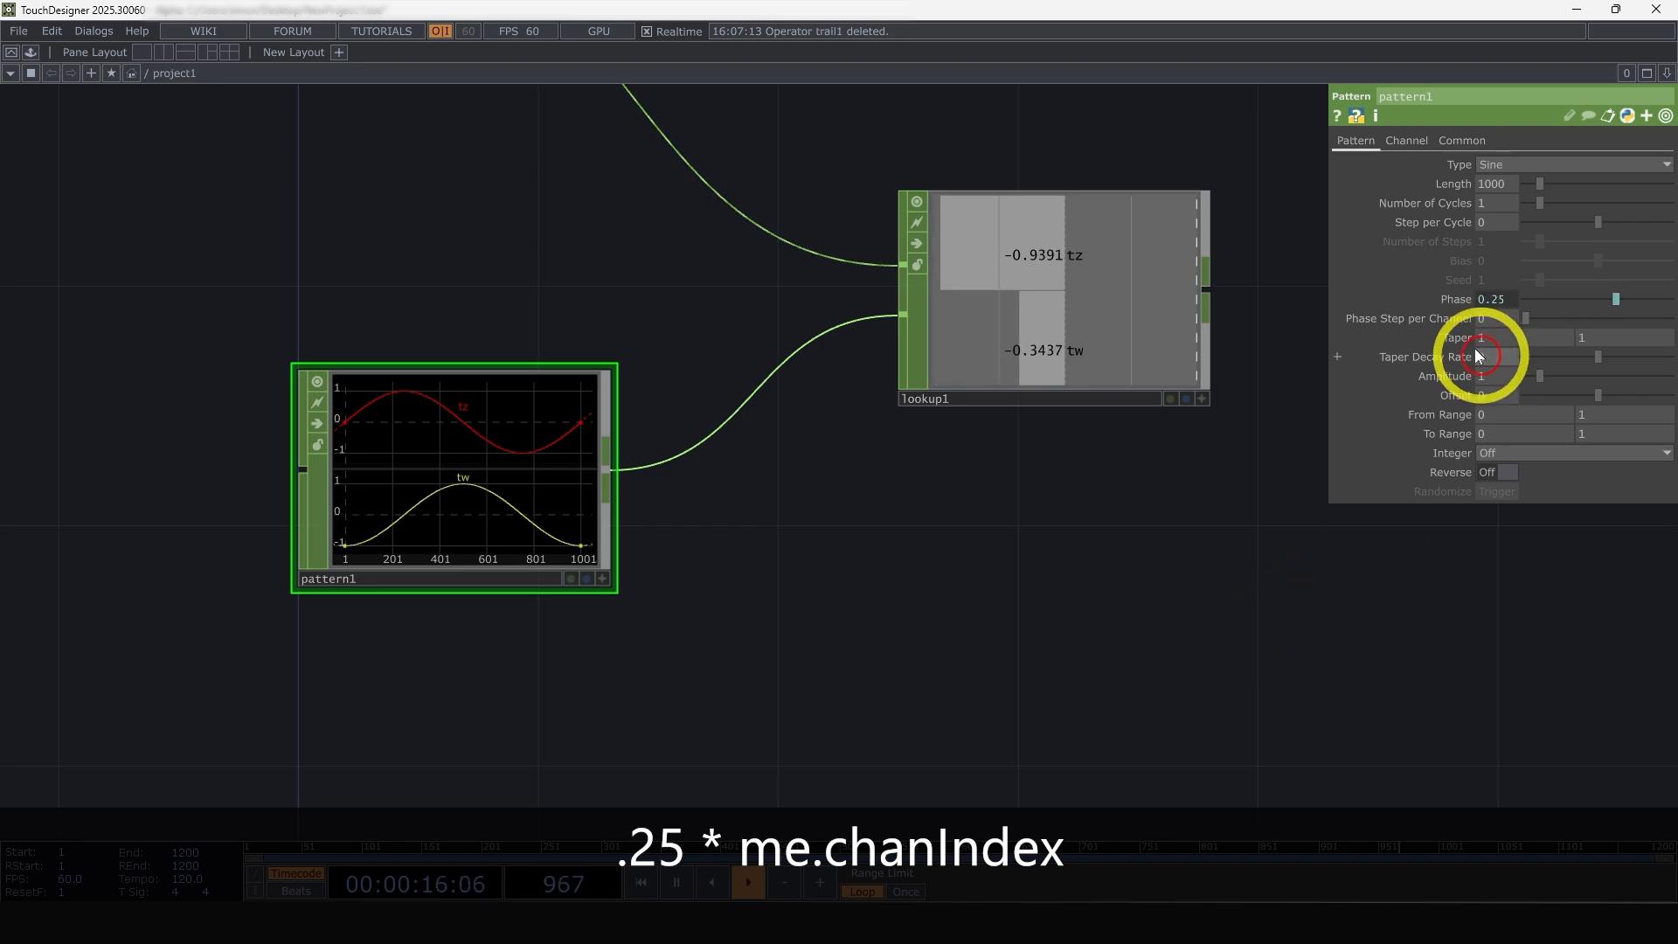
click(1456, 299)
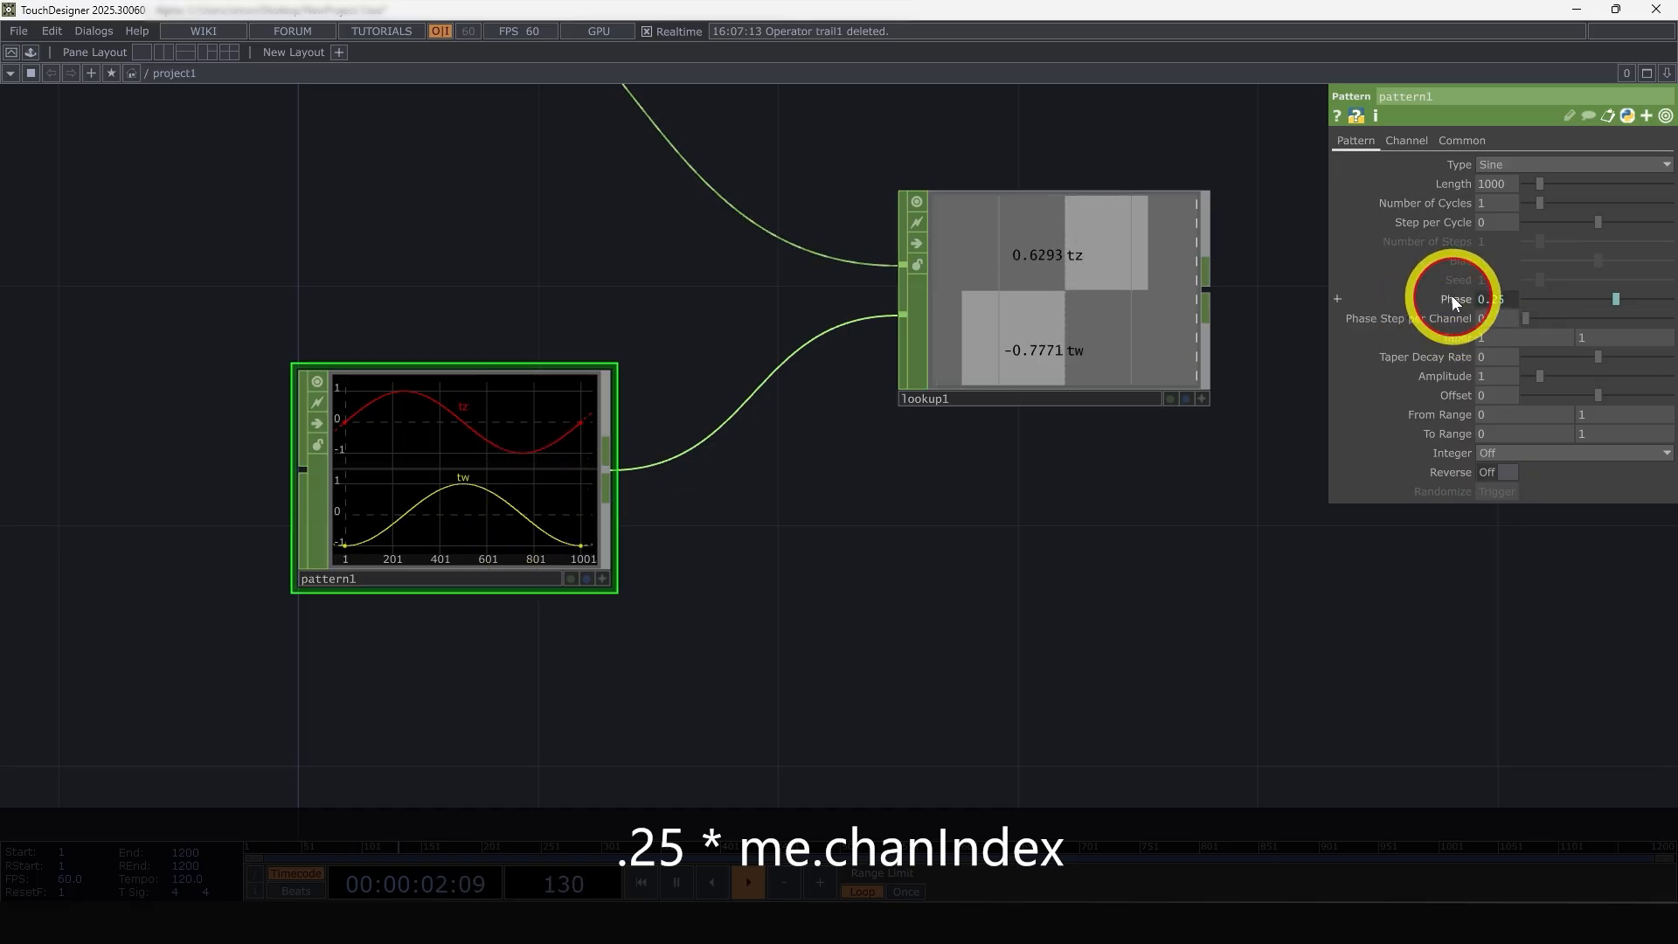
click(1483, 306)
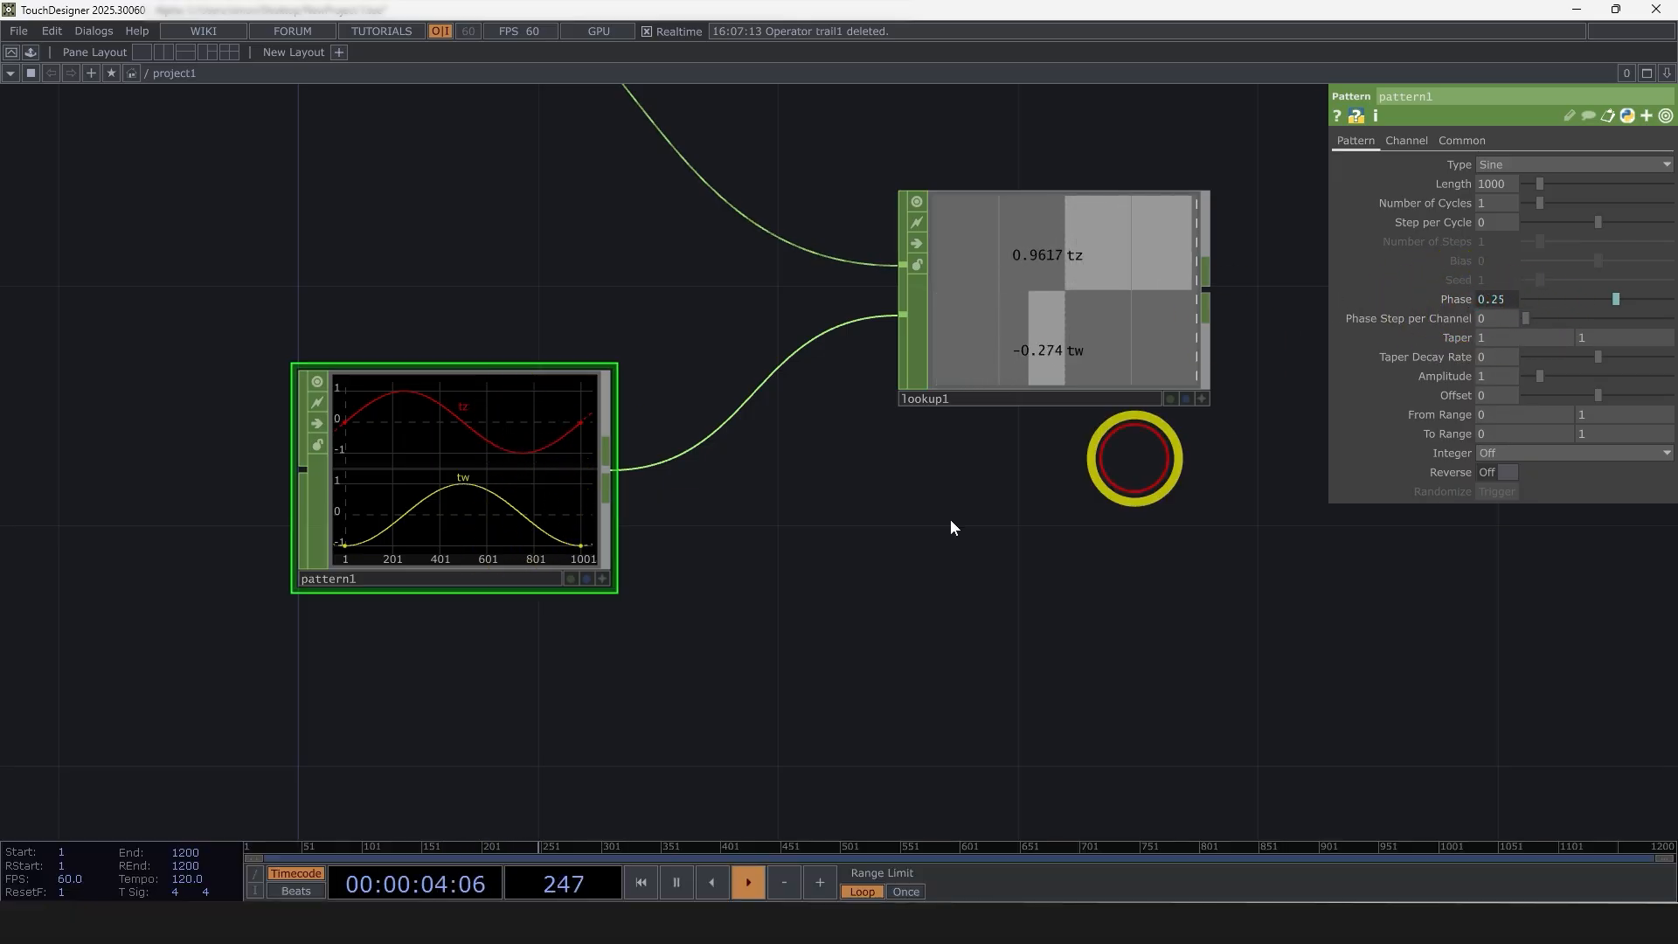
Append a Null CHOP to the lookup node, place it beneath the fract null, and rename it loop
scroll(432, 512, up, 3)
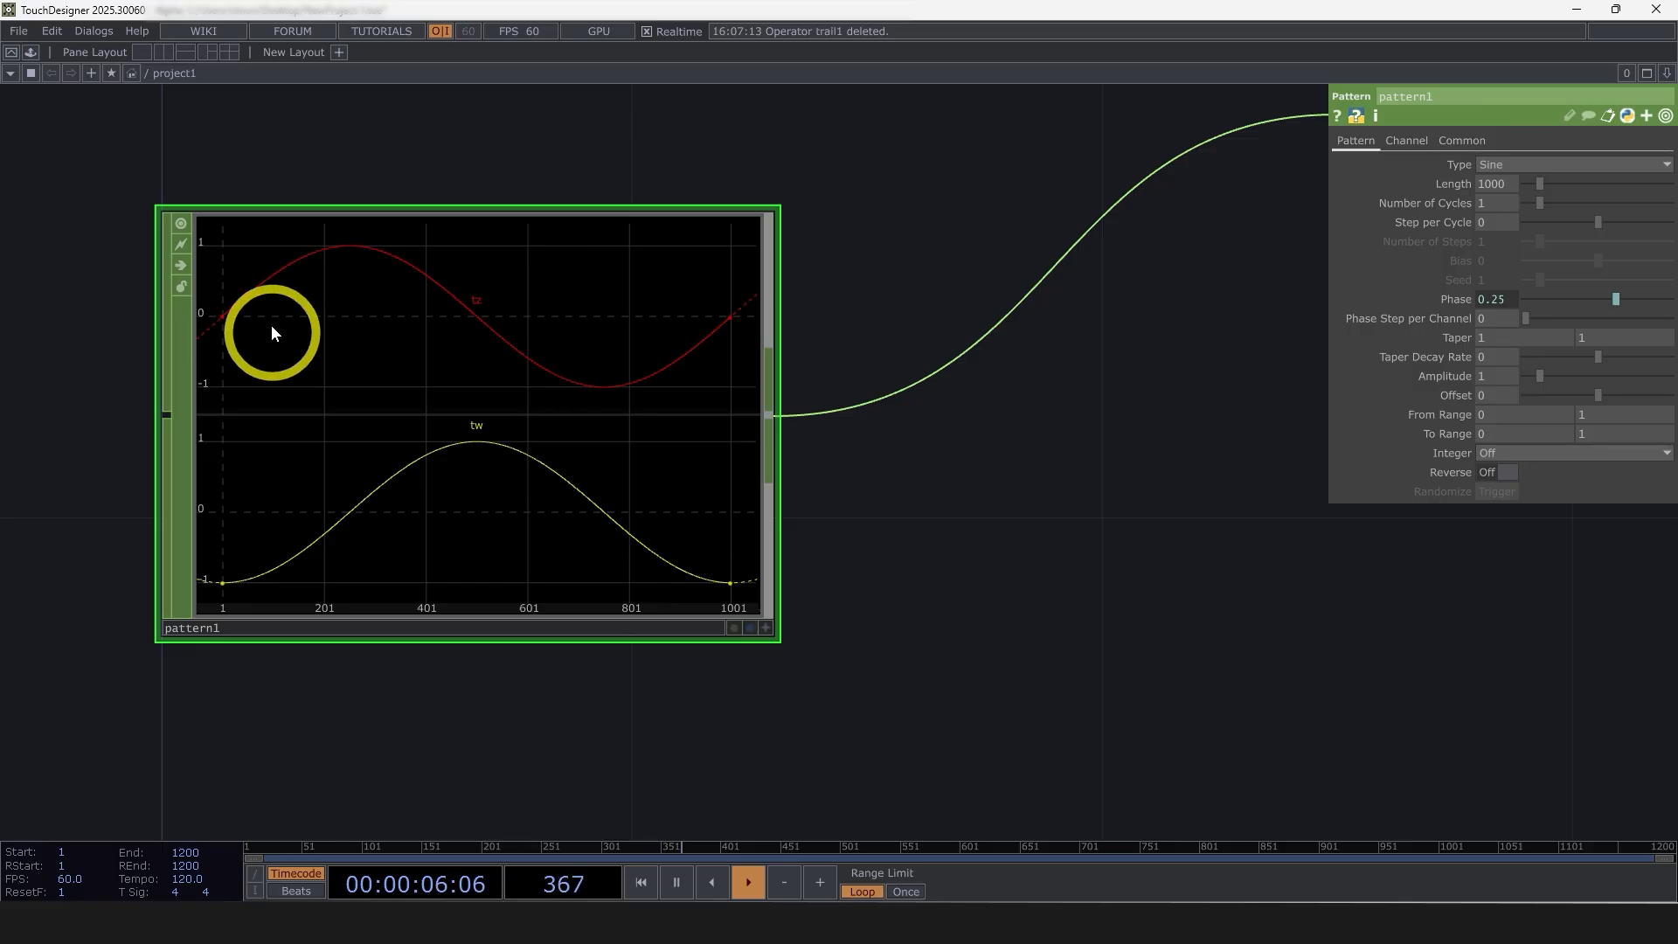
scroll(945, 485, down, 3)
middle_drag(749, 458, 487, 468)
drag(732, 641, 446, 615)
scroll(444, 598, down, 5)
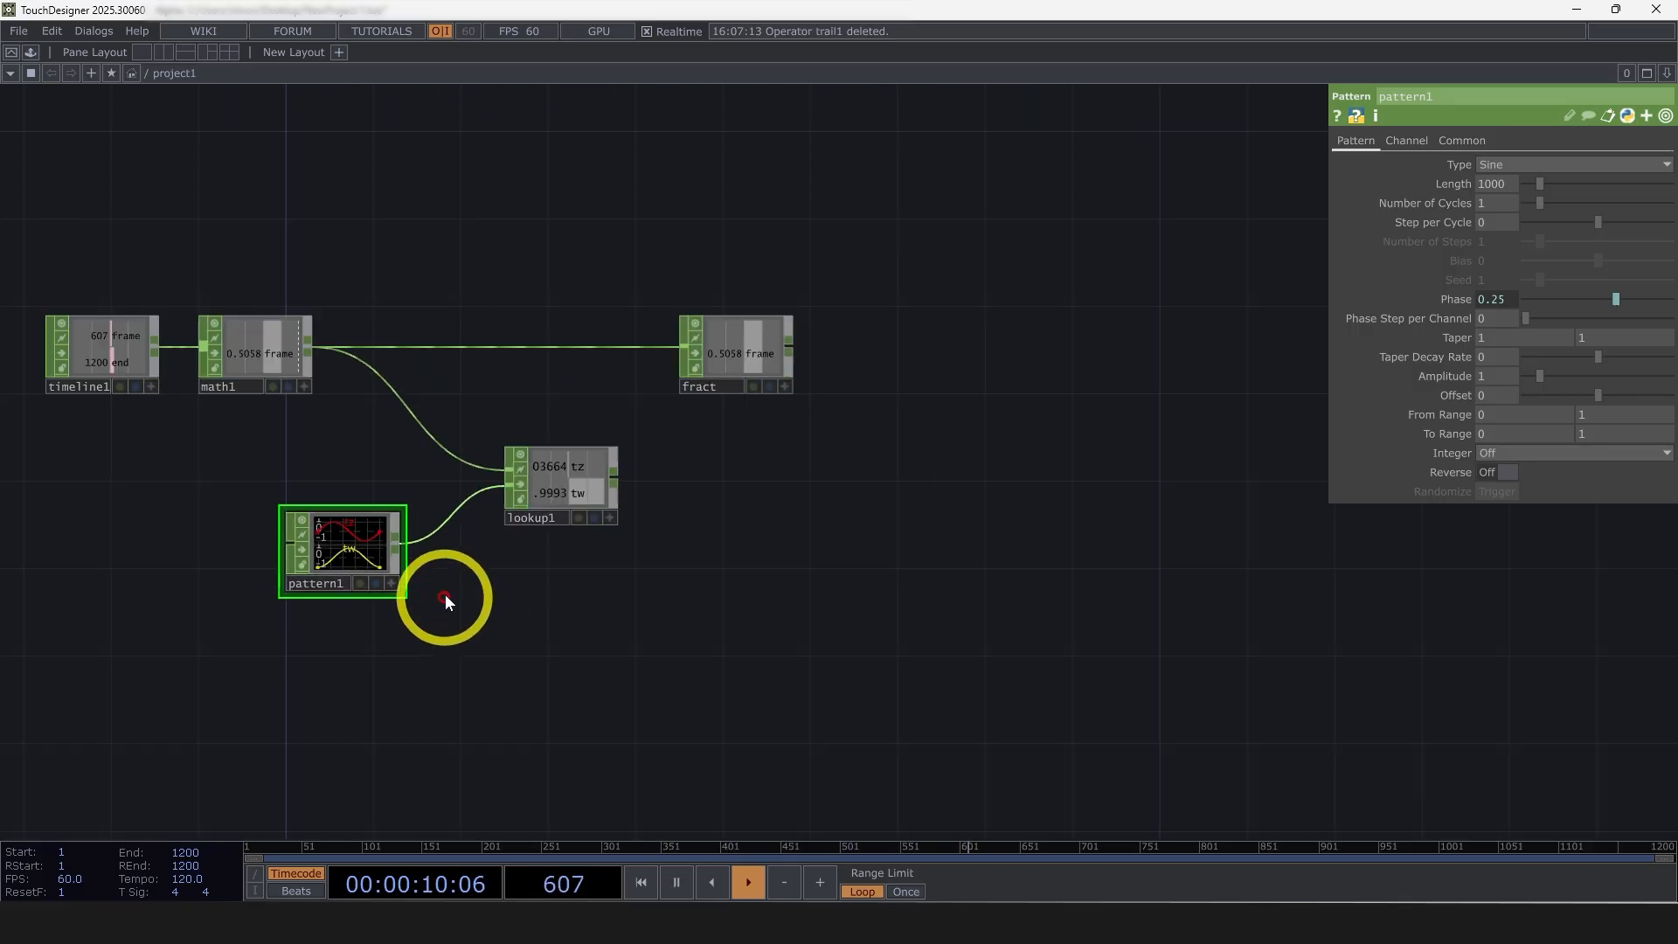
right_click(616, 476)
click(640, 453)
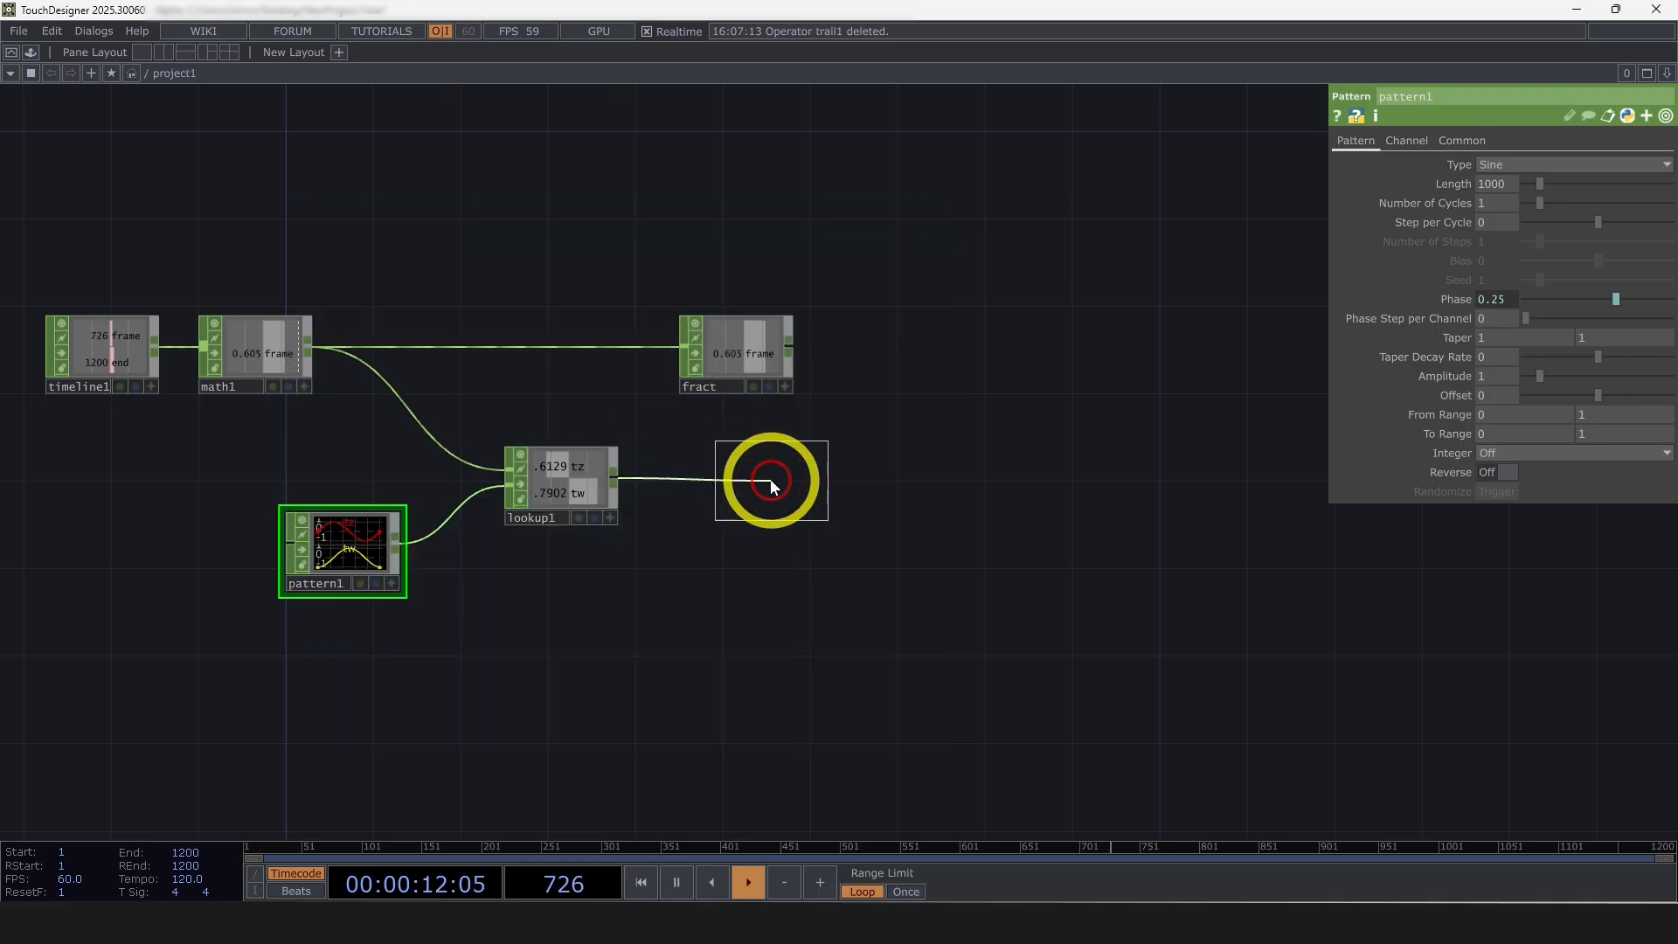
click(728, 481)
text(loop)
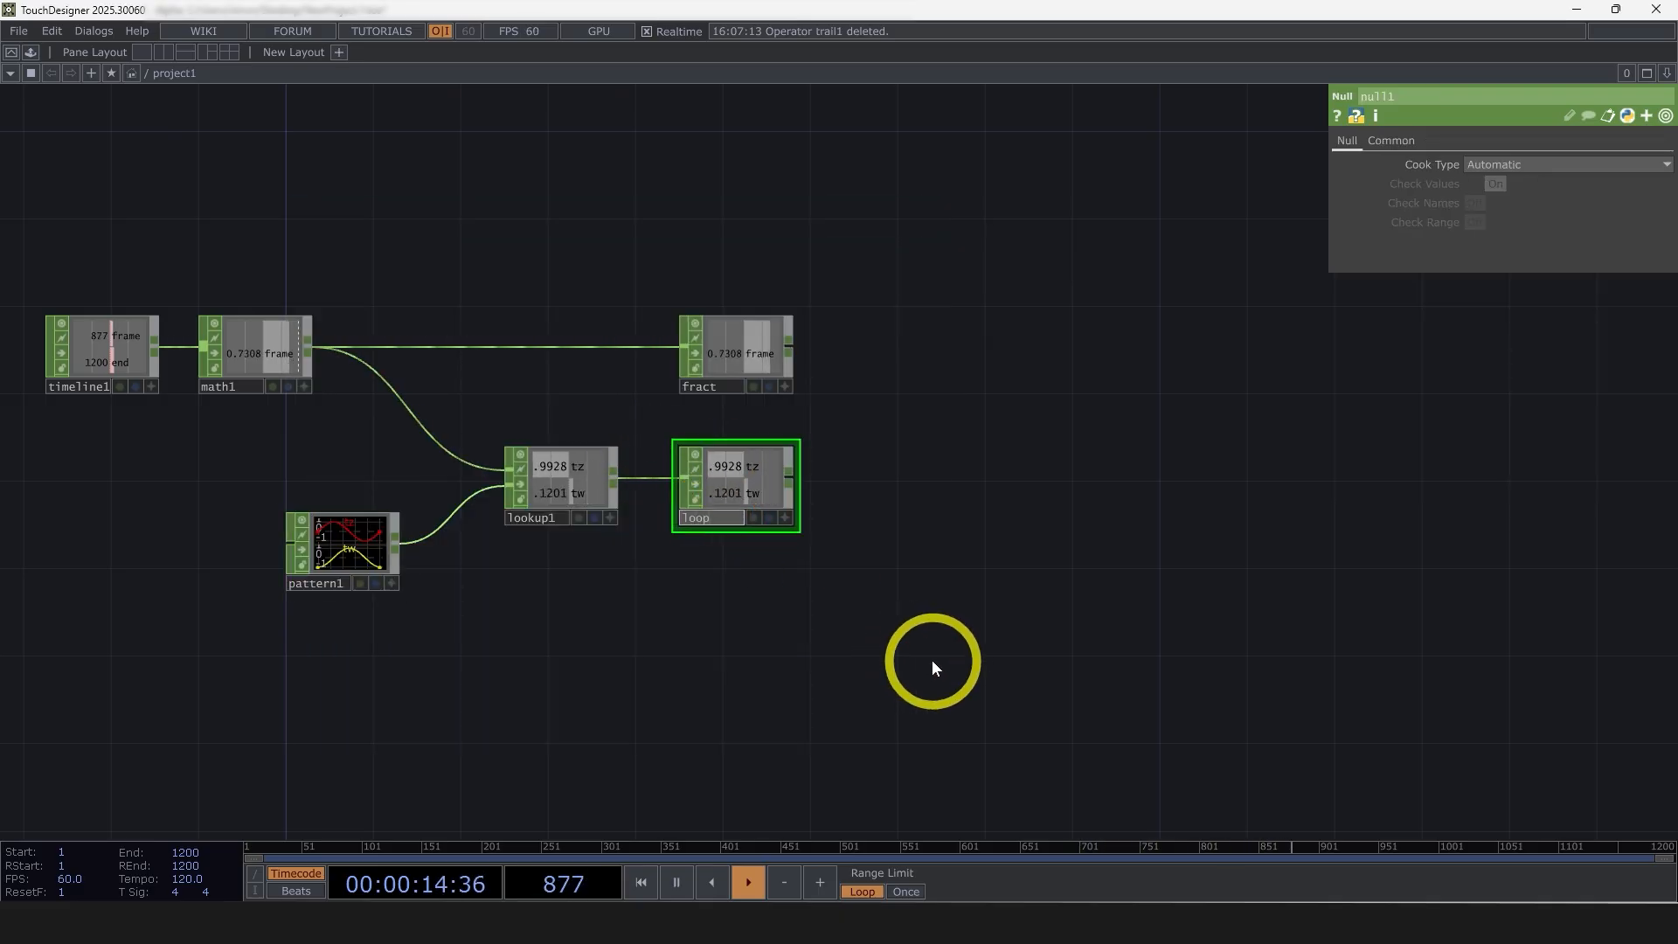
Move the transform node farther from the sphere so that it sits beneath the fract and loop nulls
drag(1000, 670, 589, 213)
right_drag(910, 500, 772, 330)
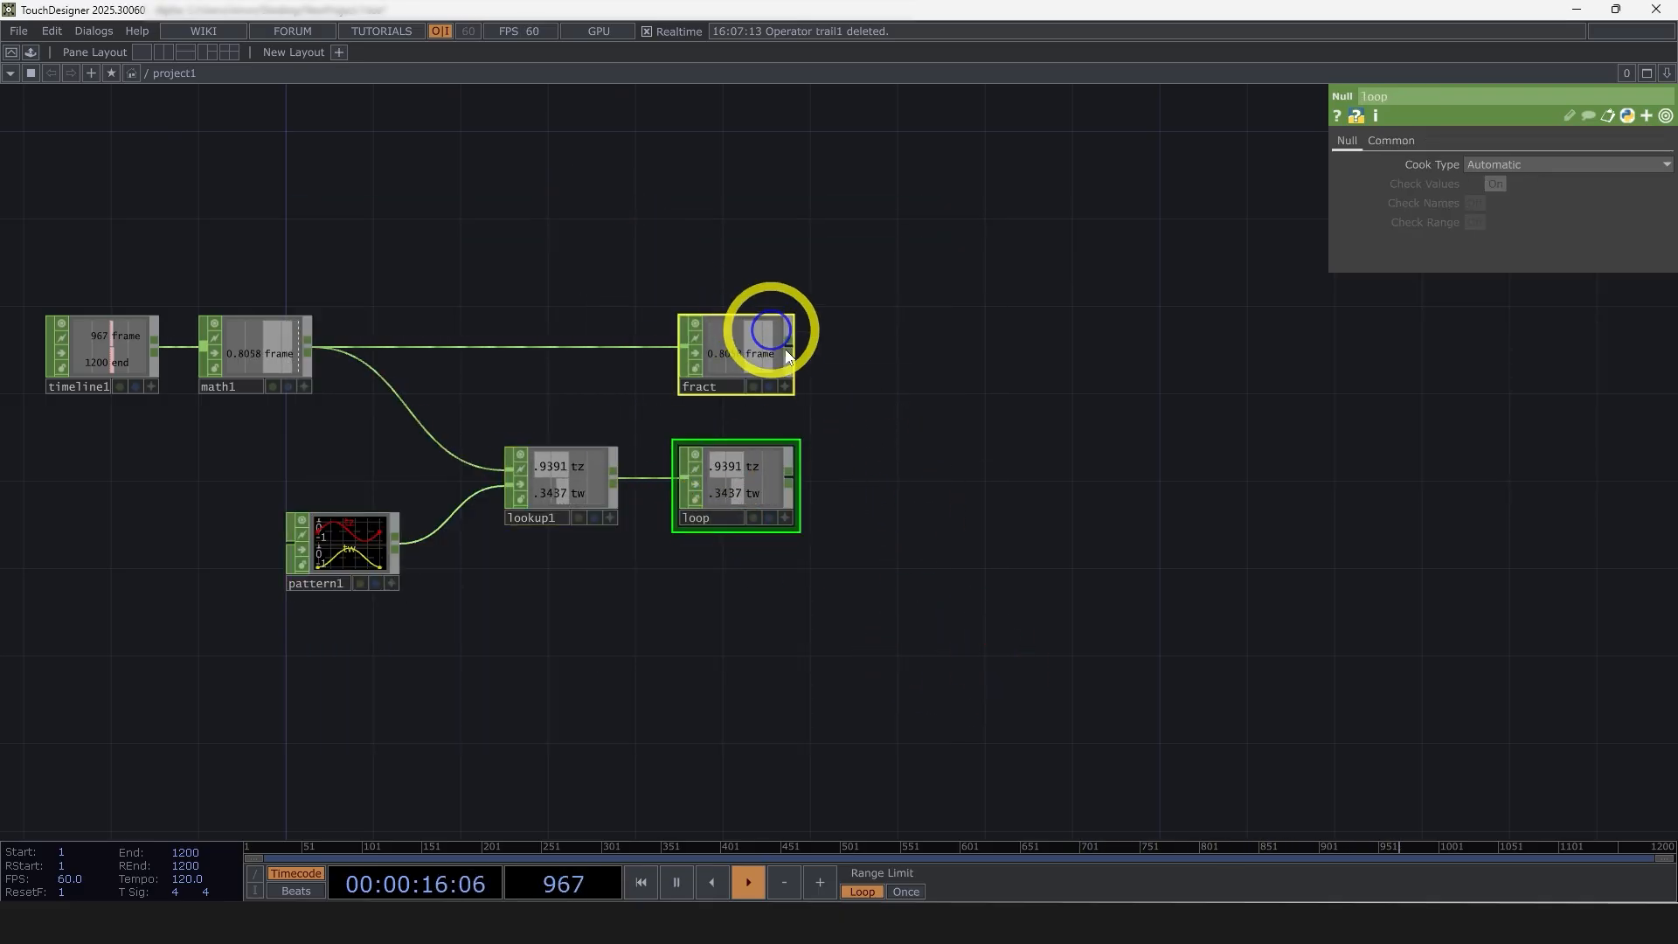
drag(921, 440, 845, 329)
scroll(854, 423, down, 1)
scroll(855, 423, down, 2)
drag(1015, 400, 1136, 262)
drag(1049, 451, 916, 439)
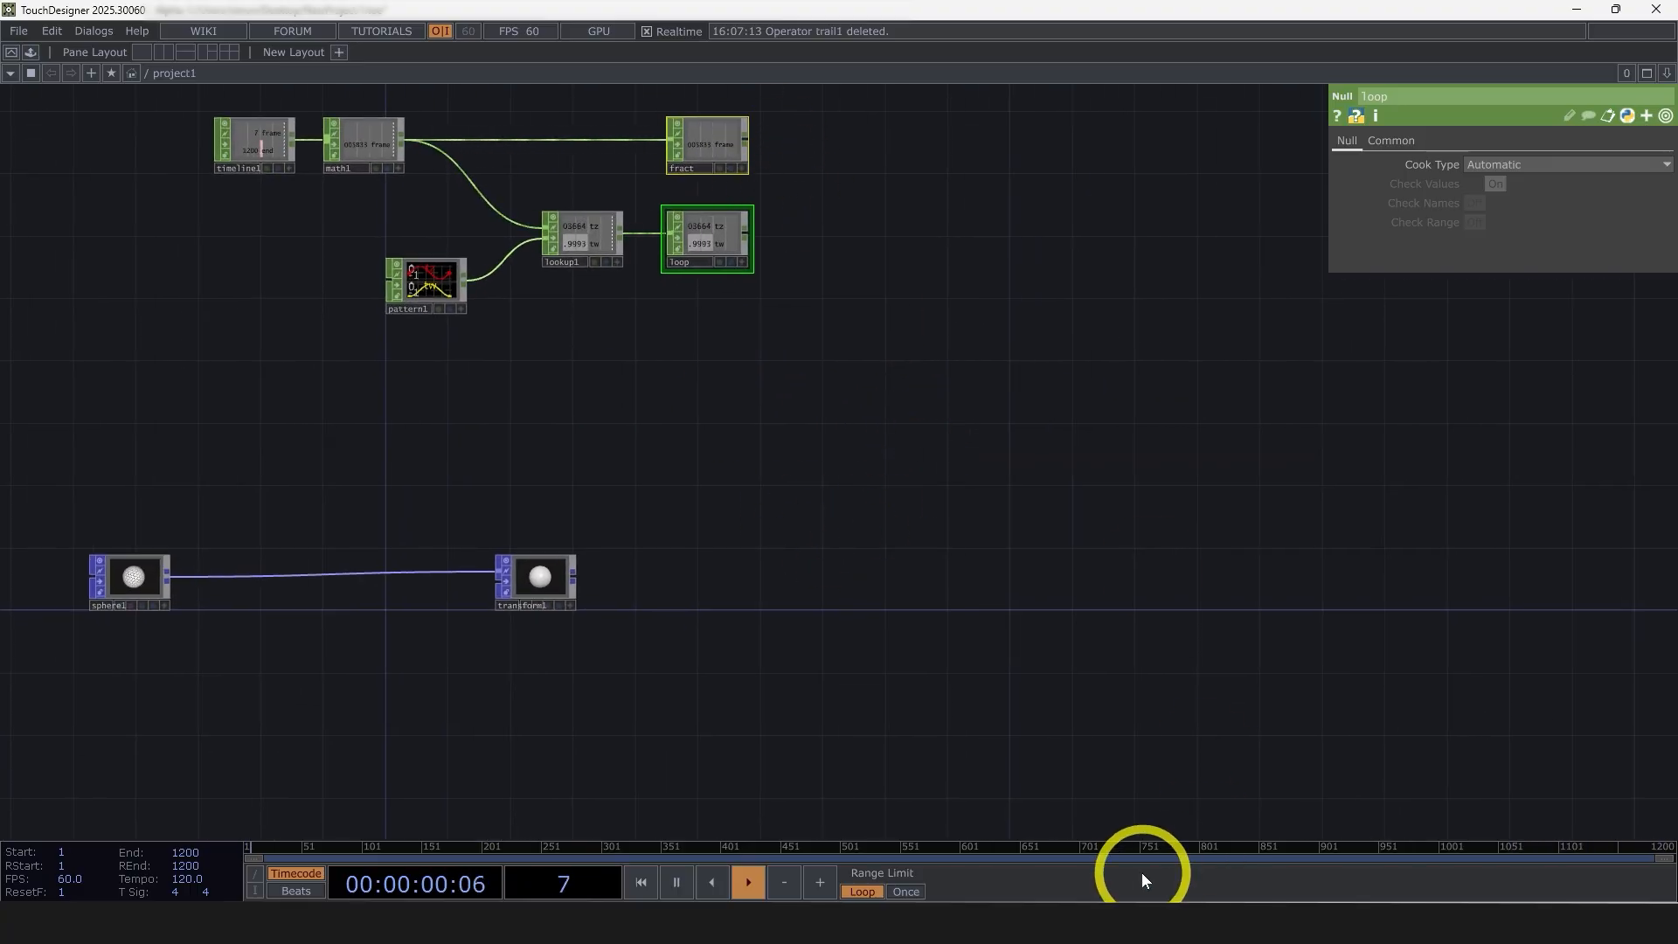
drag(545, 590, 703, 590)
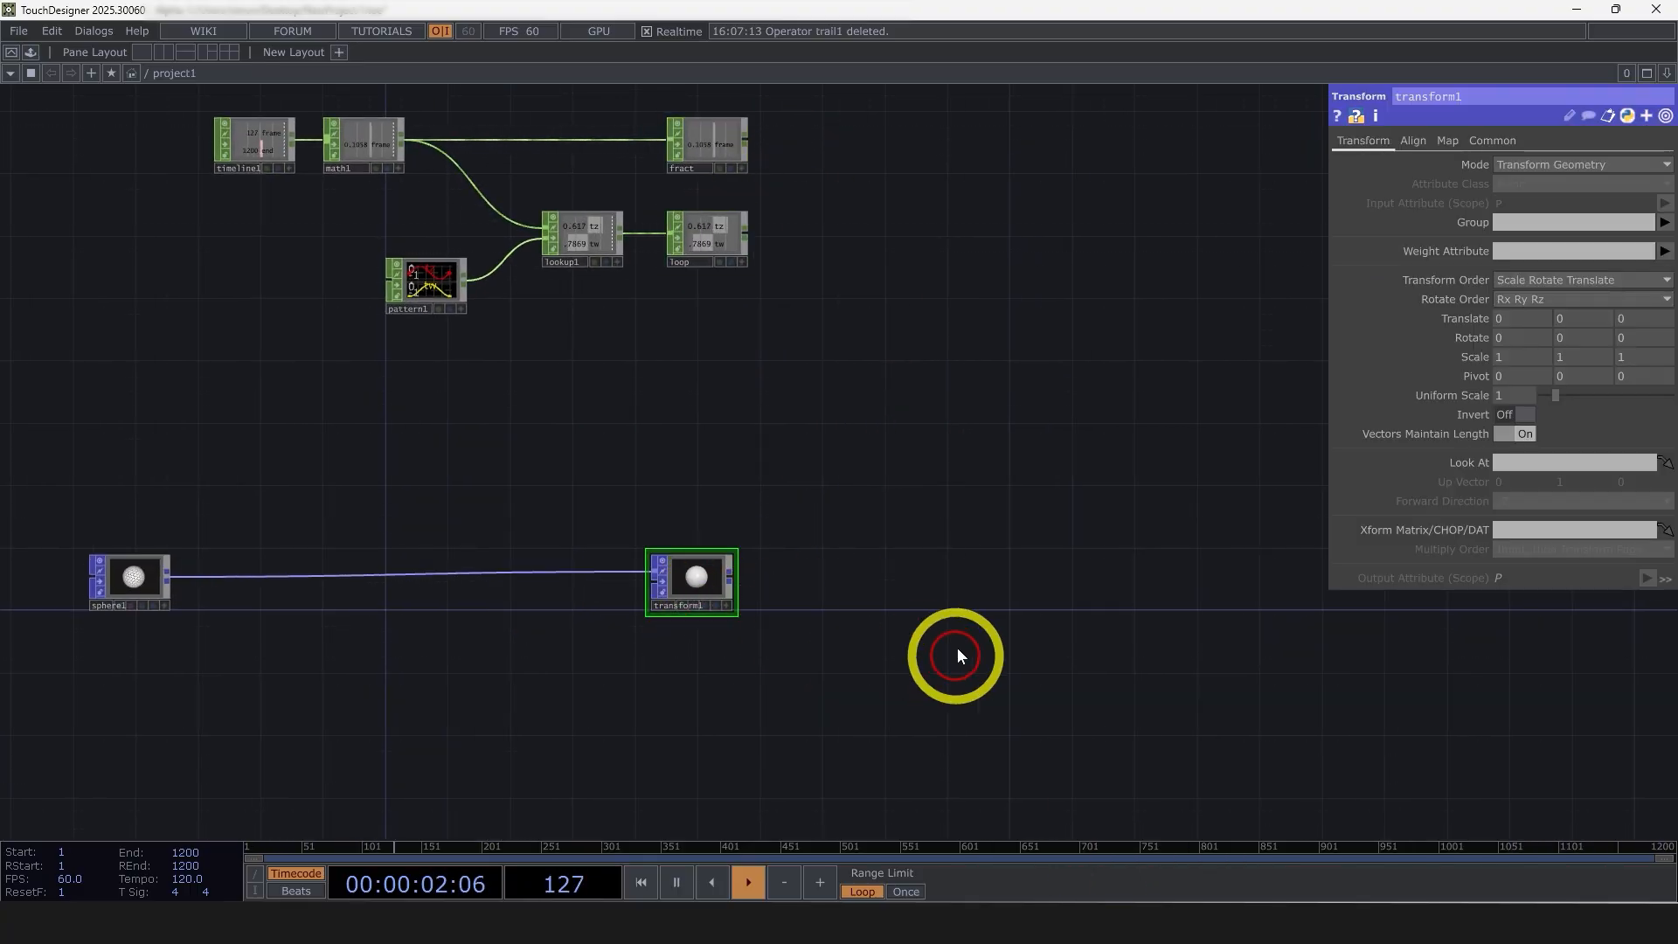
Reference the fract null's frame channel in the transform node's Y rotation and multiply it by 360
click(723, 143)
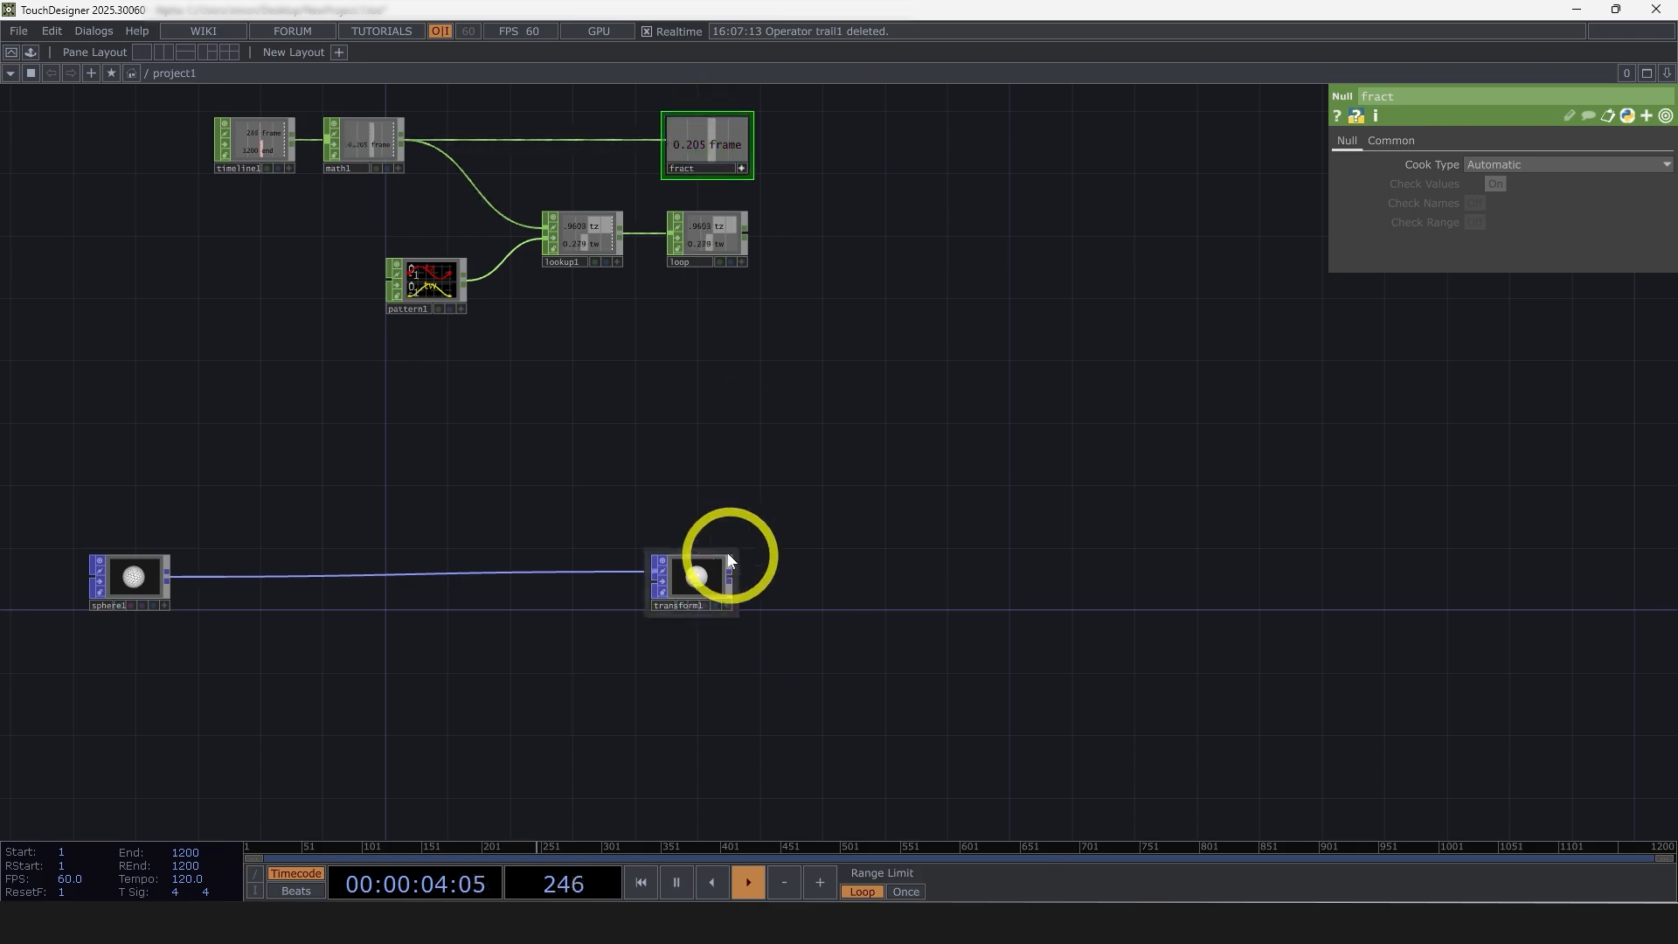
click(706, 573)
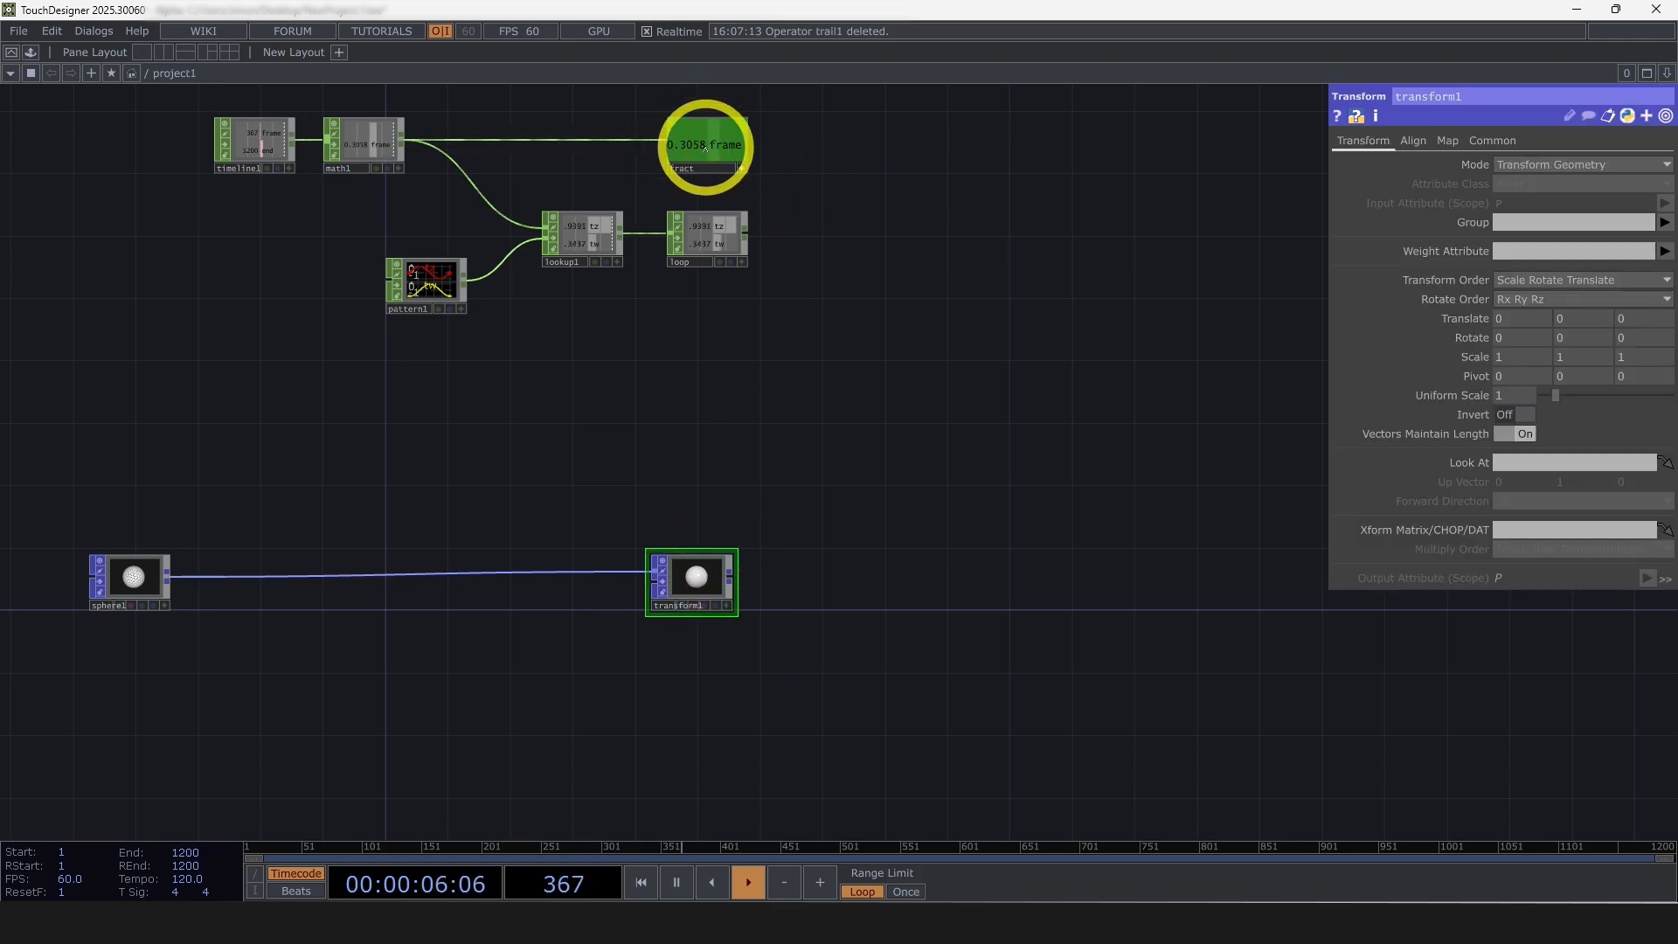
drag(703, 147, 1583, 325)
click(1487, 338)
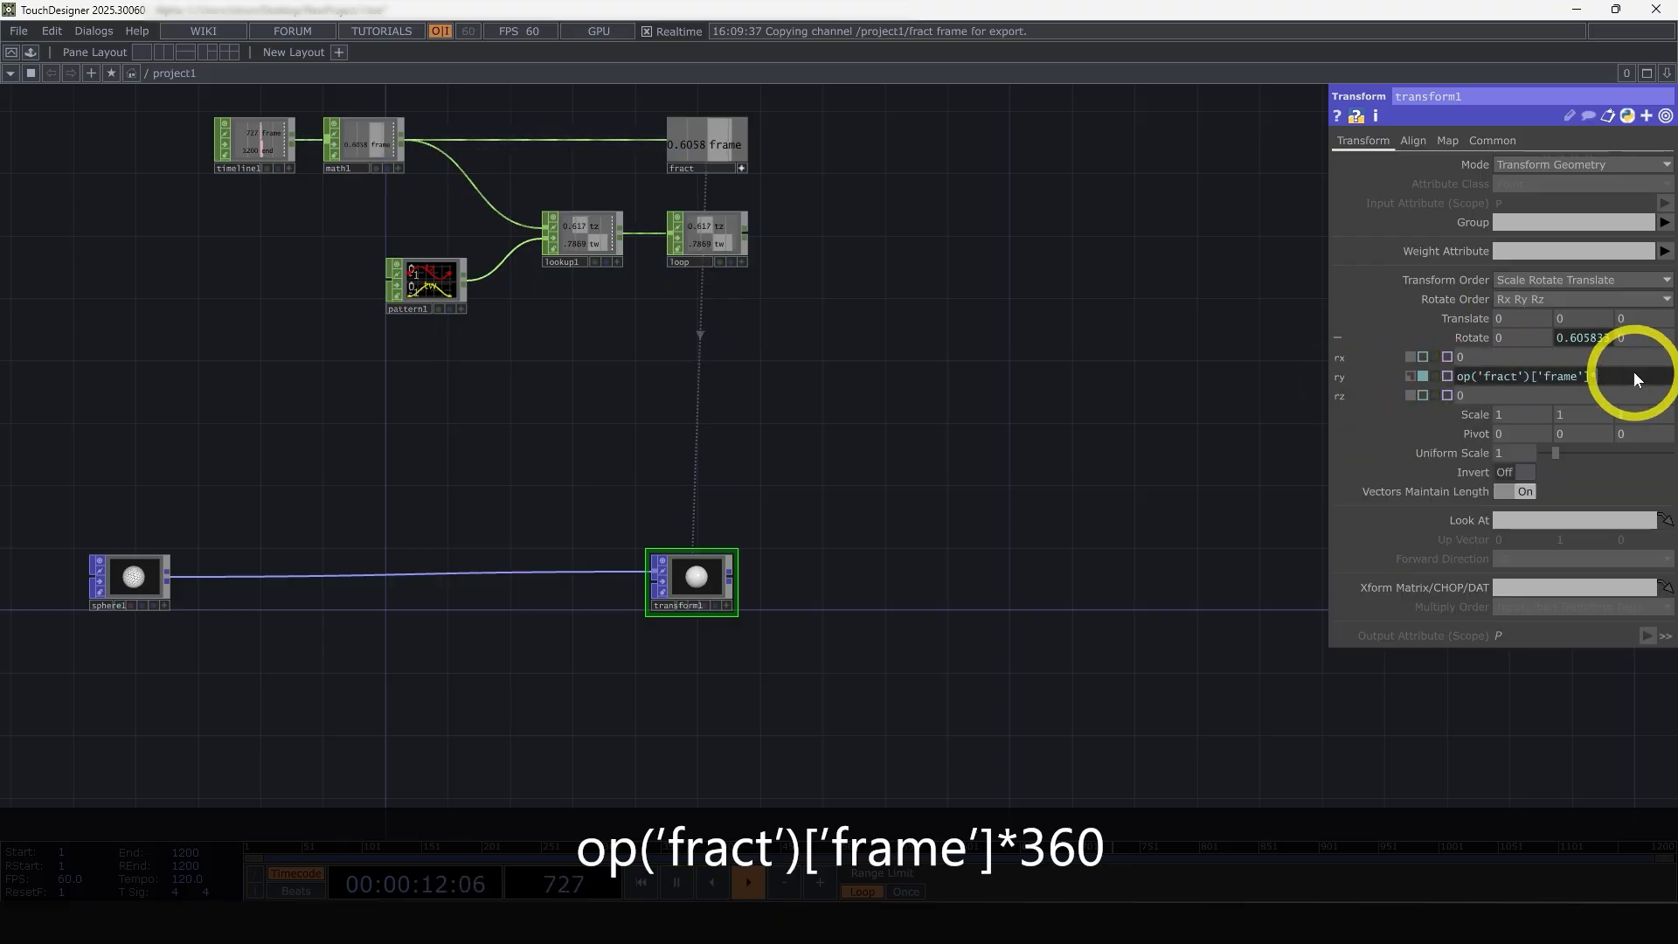
text(*360)
click(1023, 595)
scroll(668, 502, up, 8)
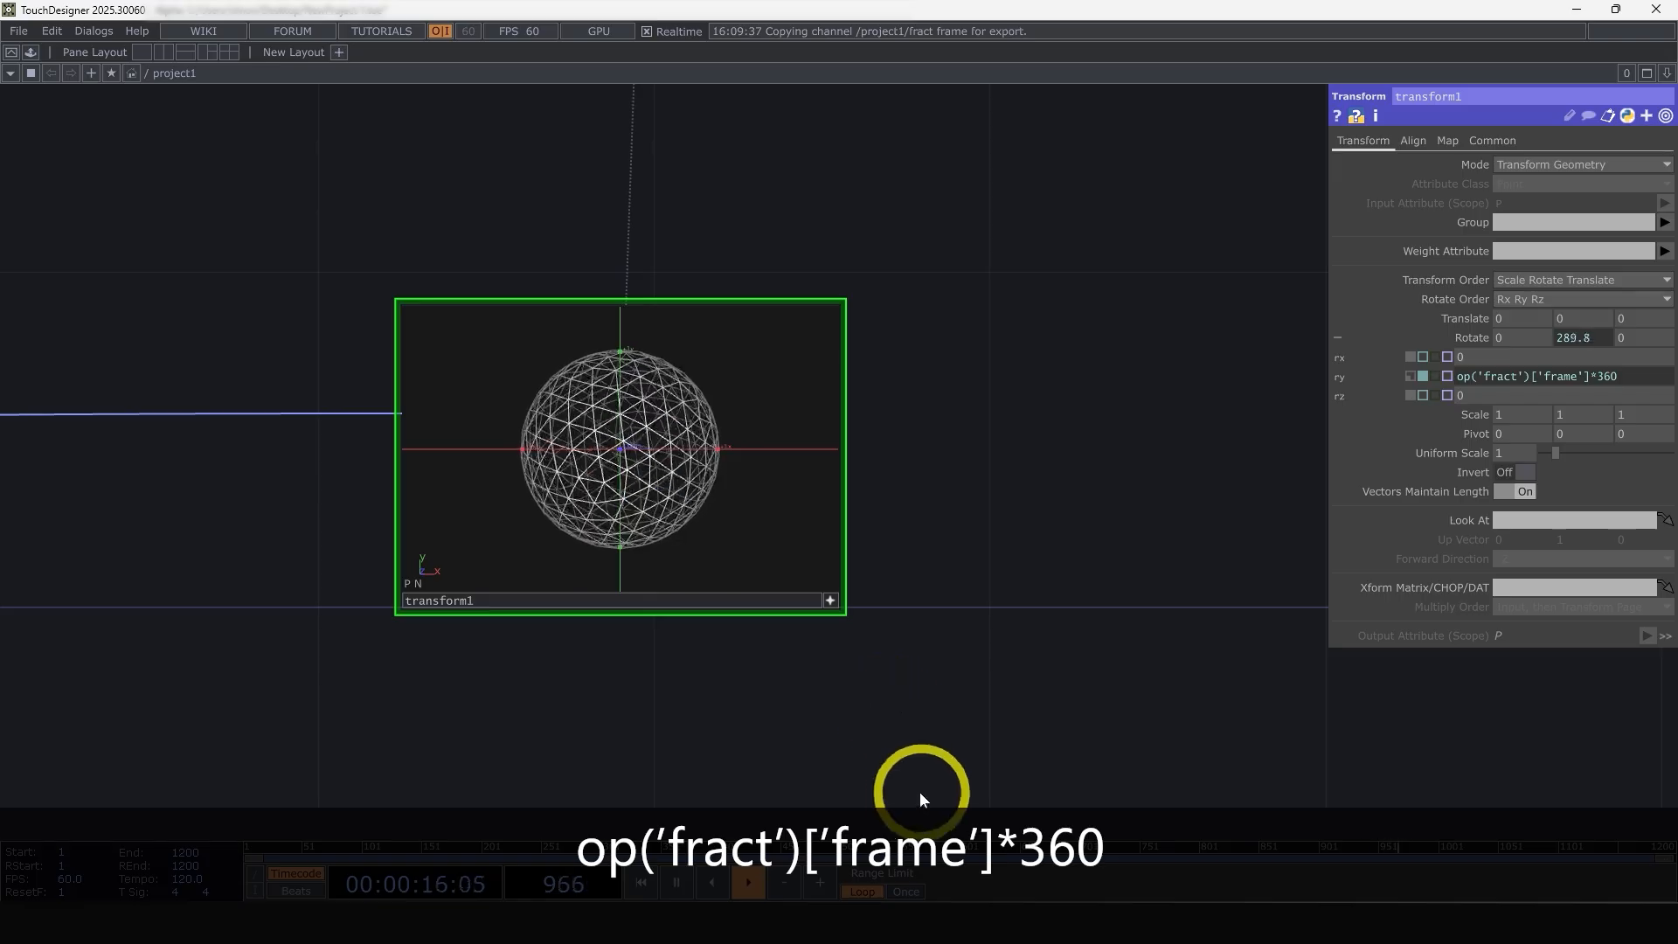
drag(914, 849, 1073, 840)
Append a Trail POP to the transform node and place it farther along the chain
scroll(742, 543, down, 6)
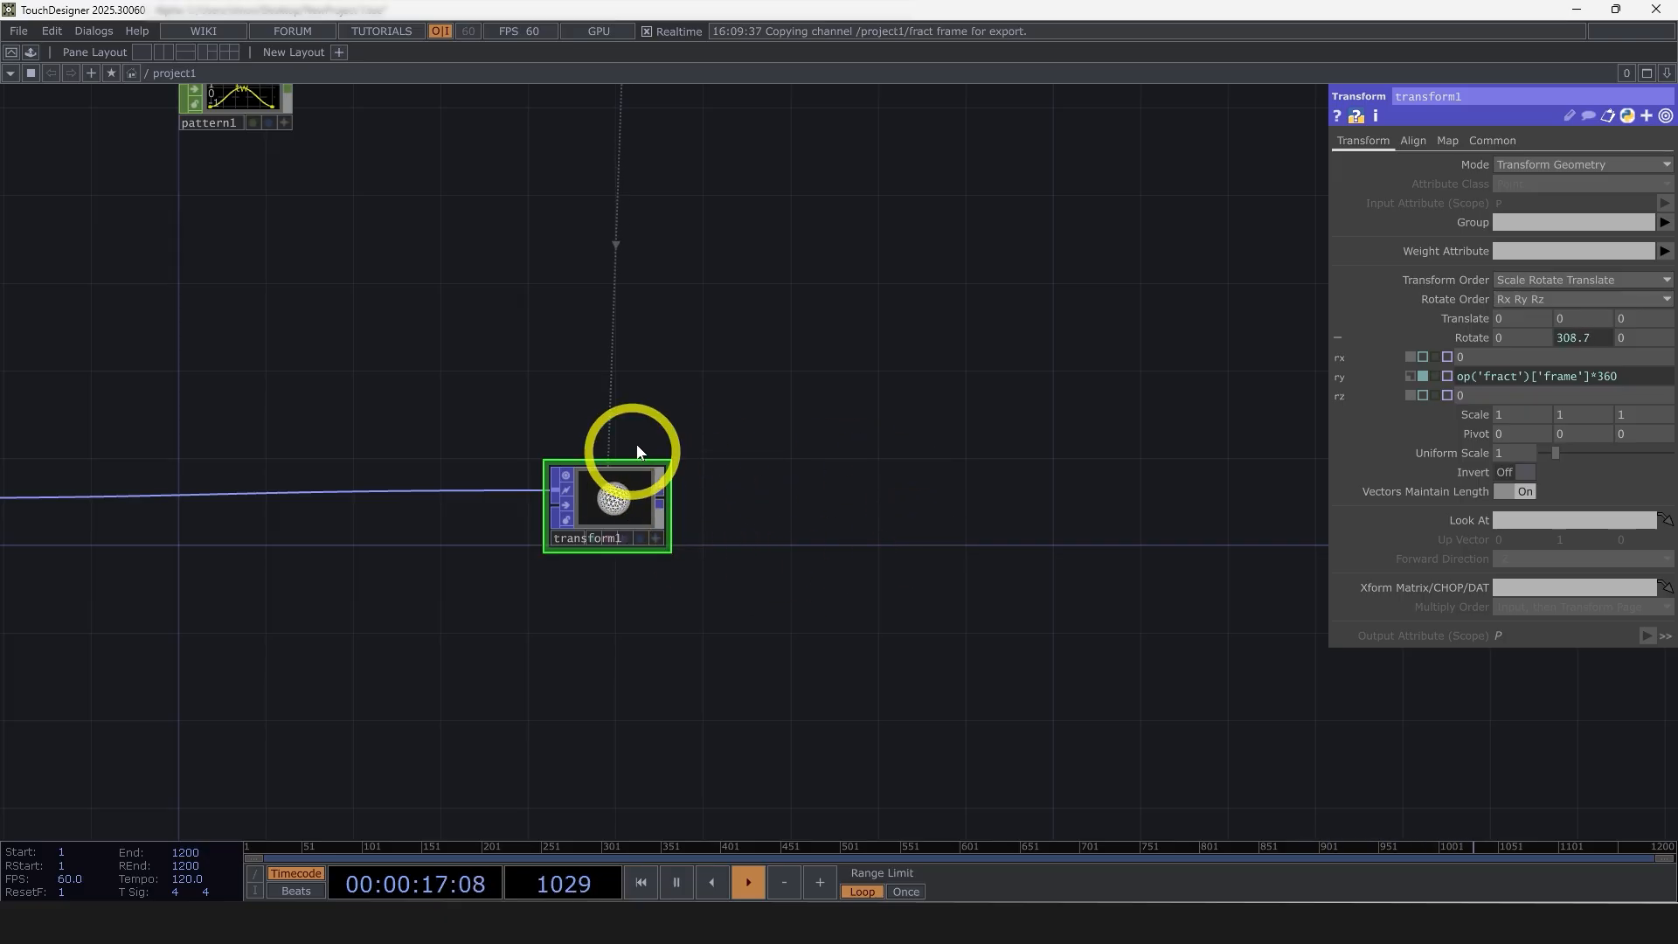
right_click(662, 500)
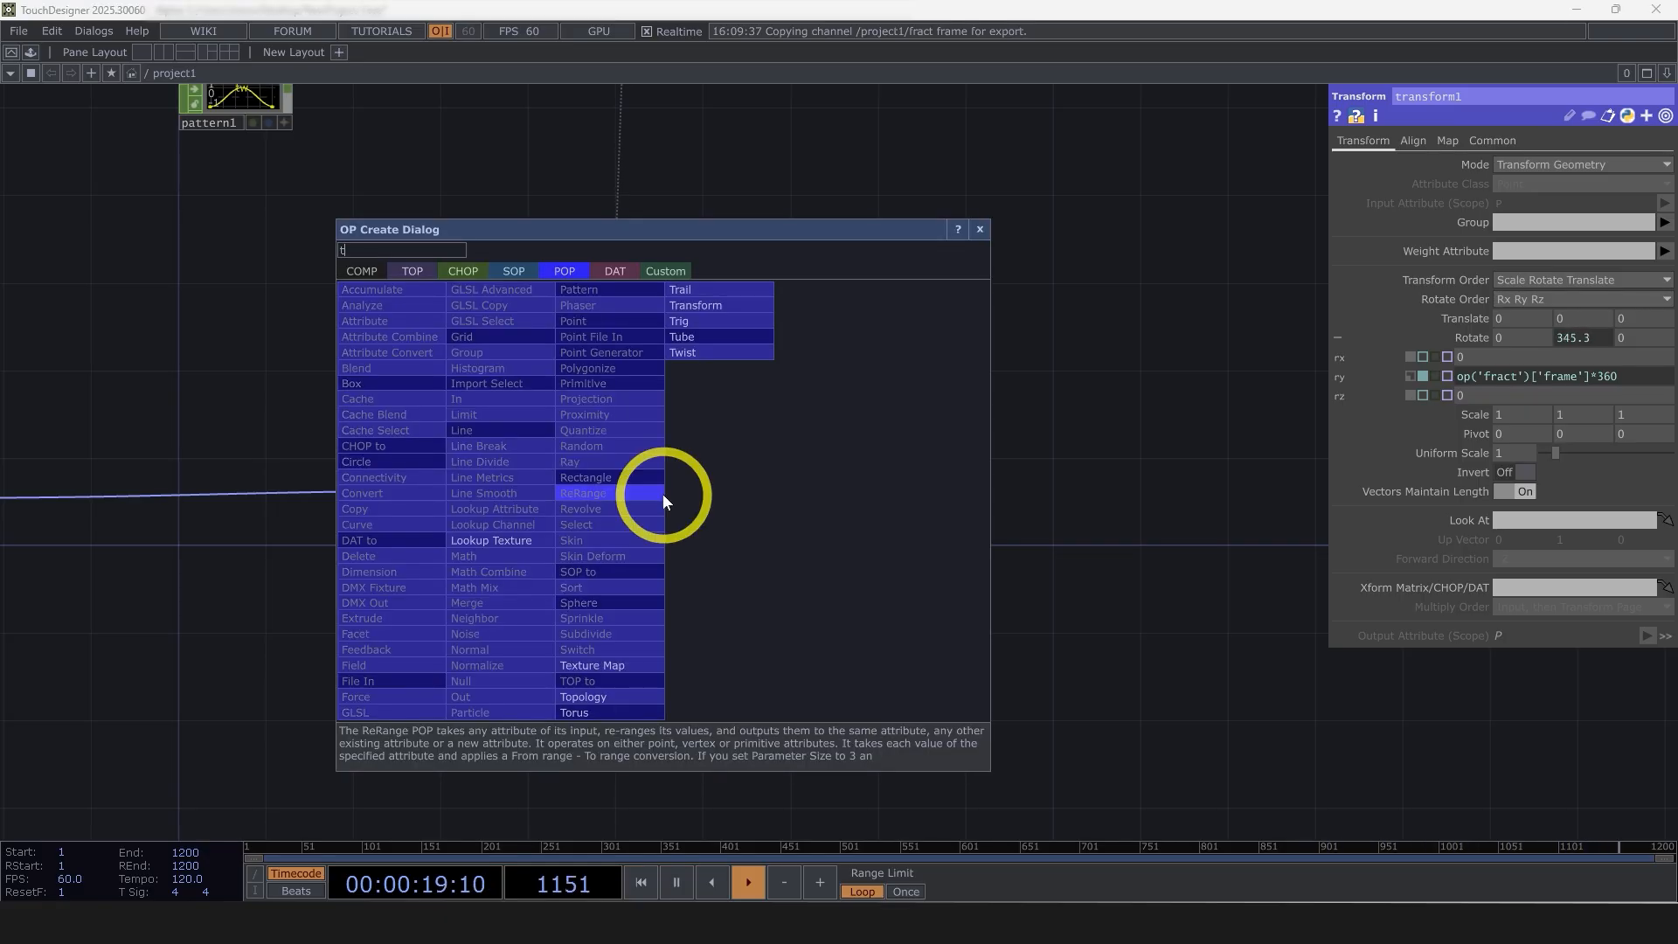
click(700, 289)
click(1057, 489)
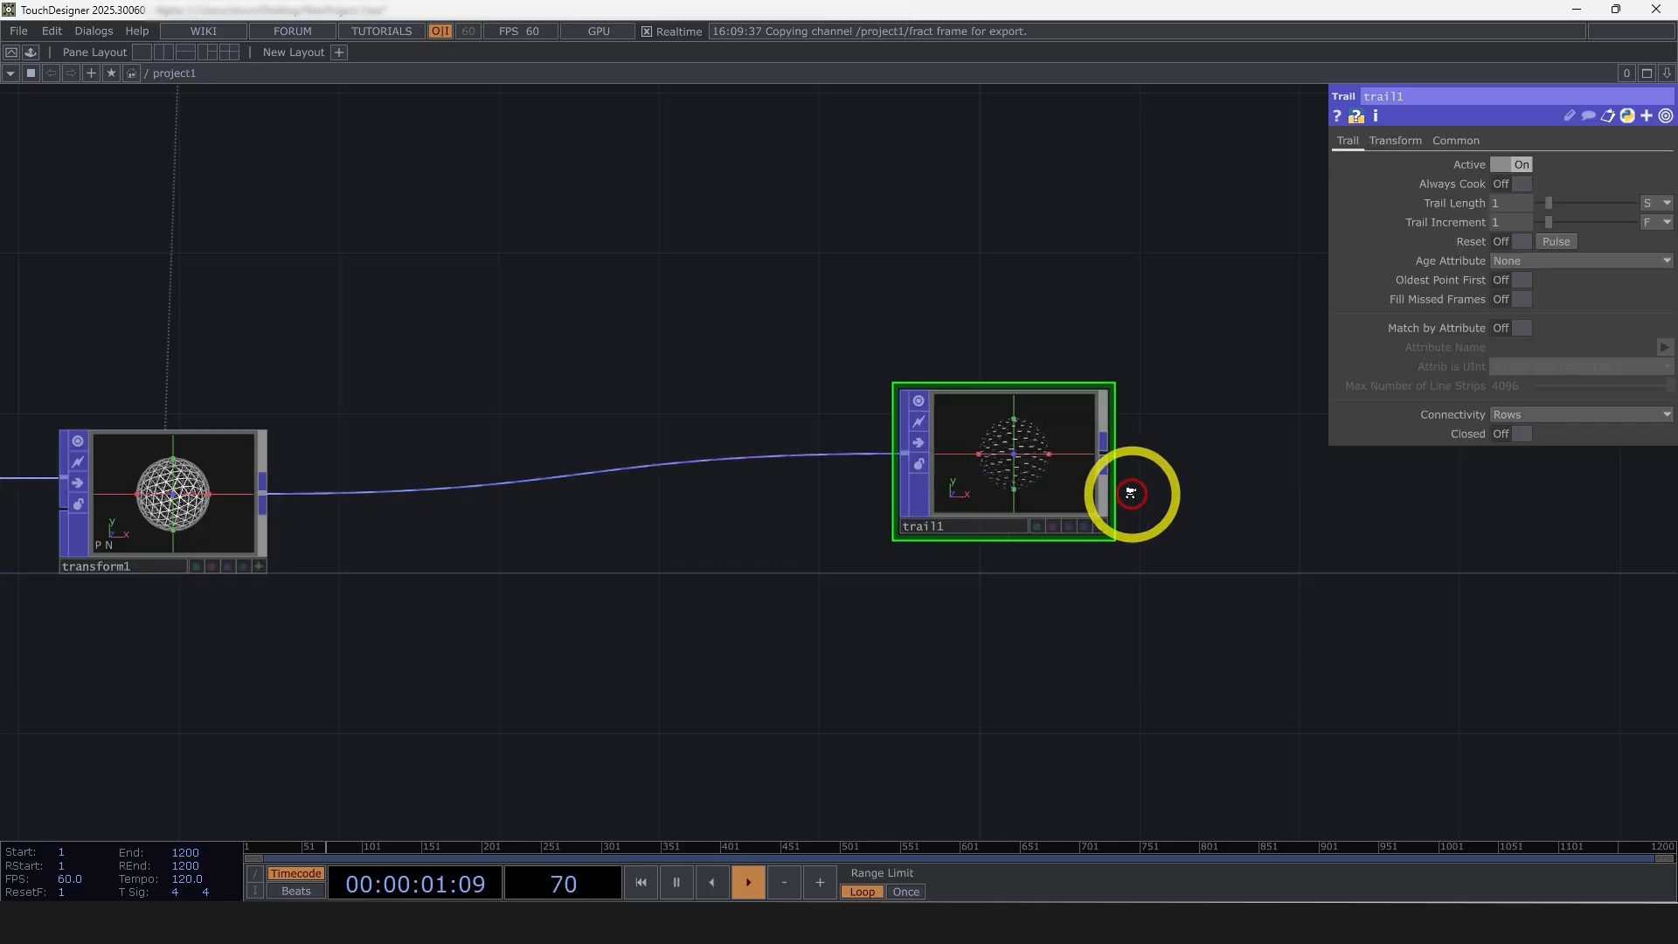
scroll(1131, 487, up, 4)
click(945, 446)
scroll(953, 481, up, 6)
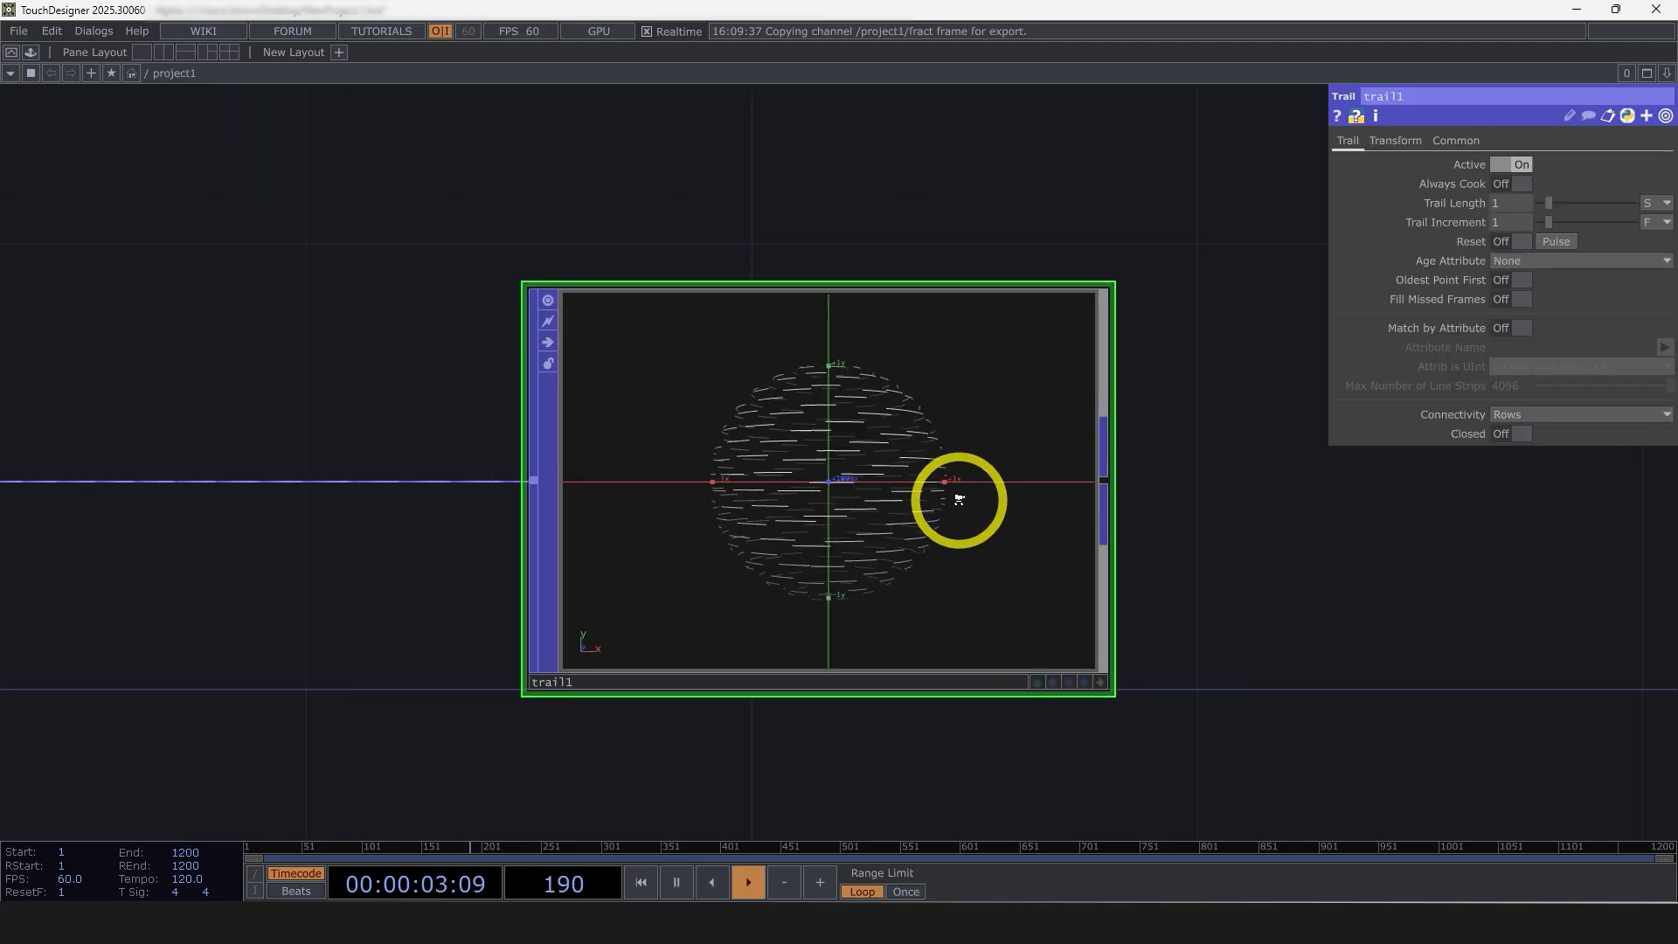
scroll(948, 498, down, 5)
Switch the trail node's length unit to frames and set Trail Length to 100
click(1655, 202)
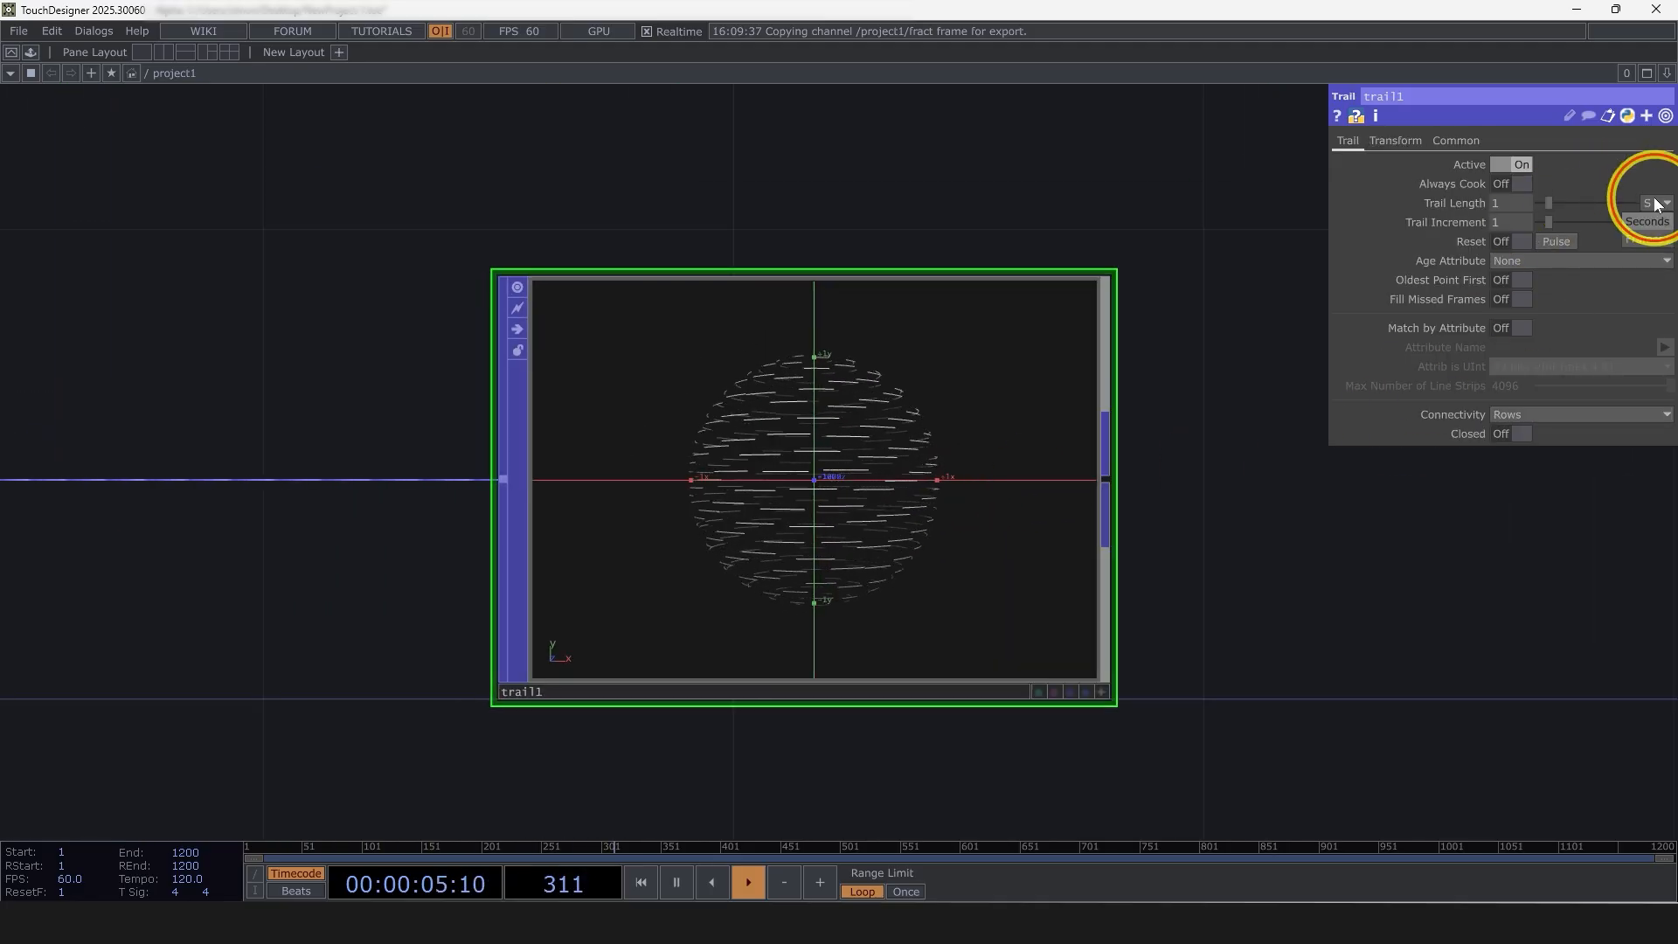
click(1645, 235)
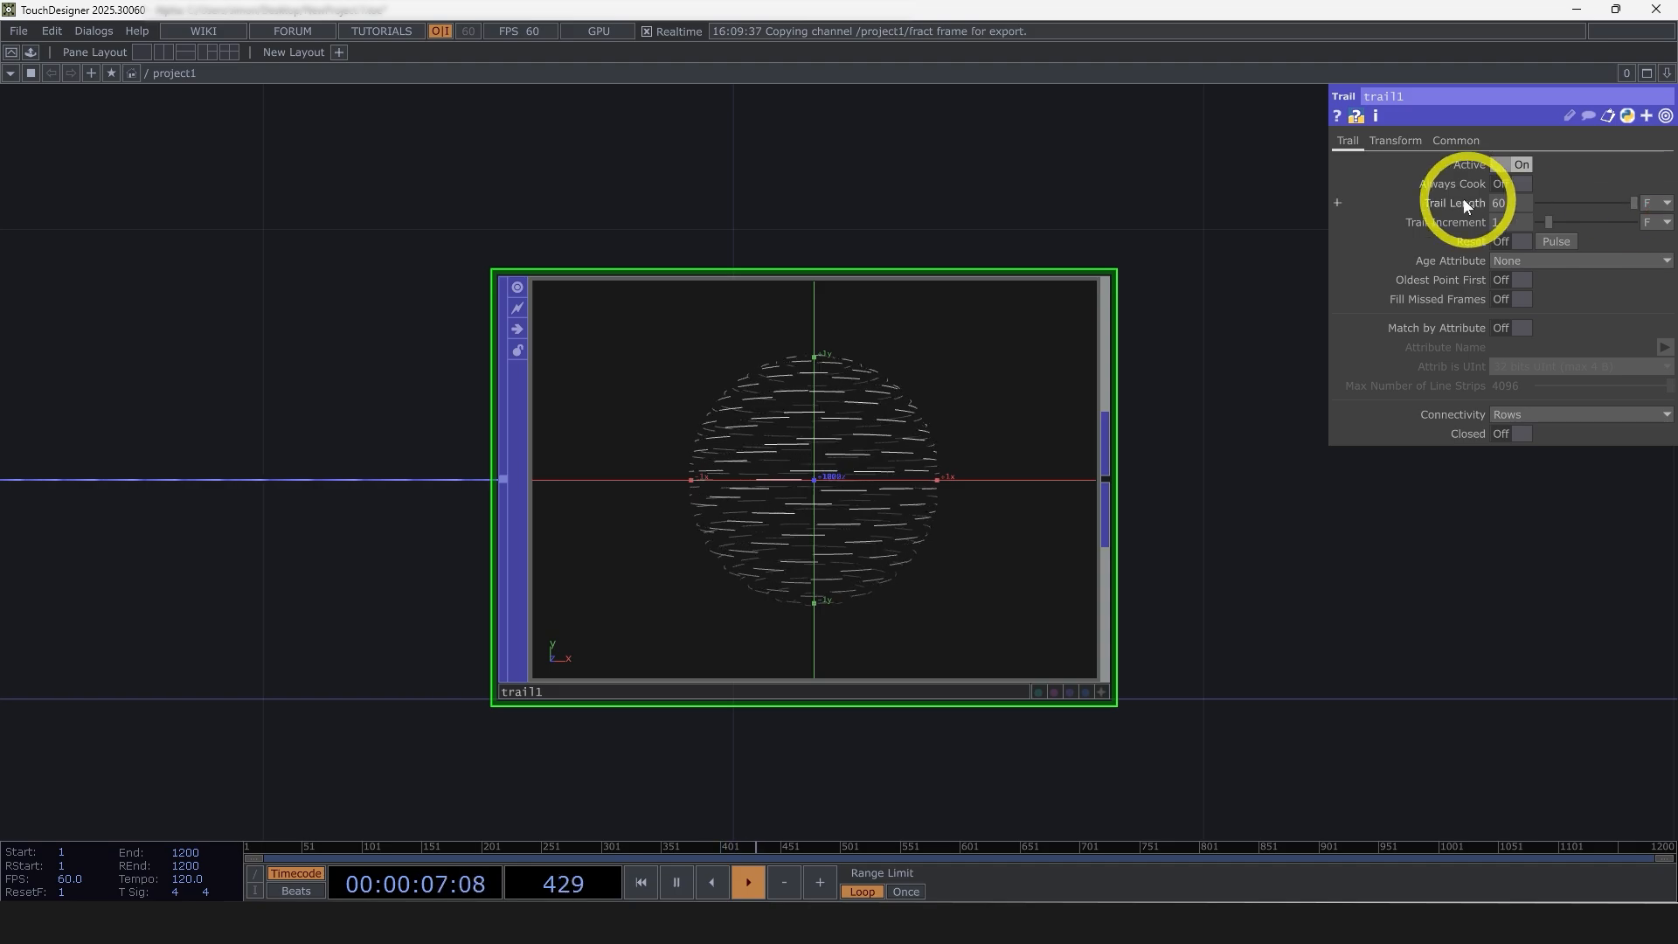
click(1511, 203)
text(100)
key(Return)
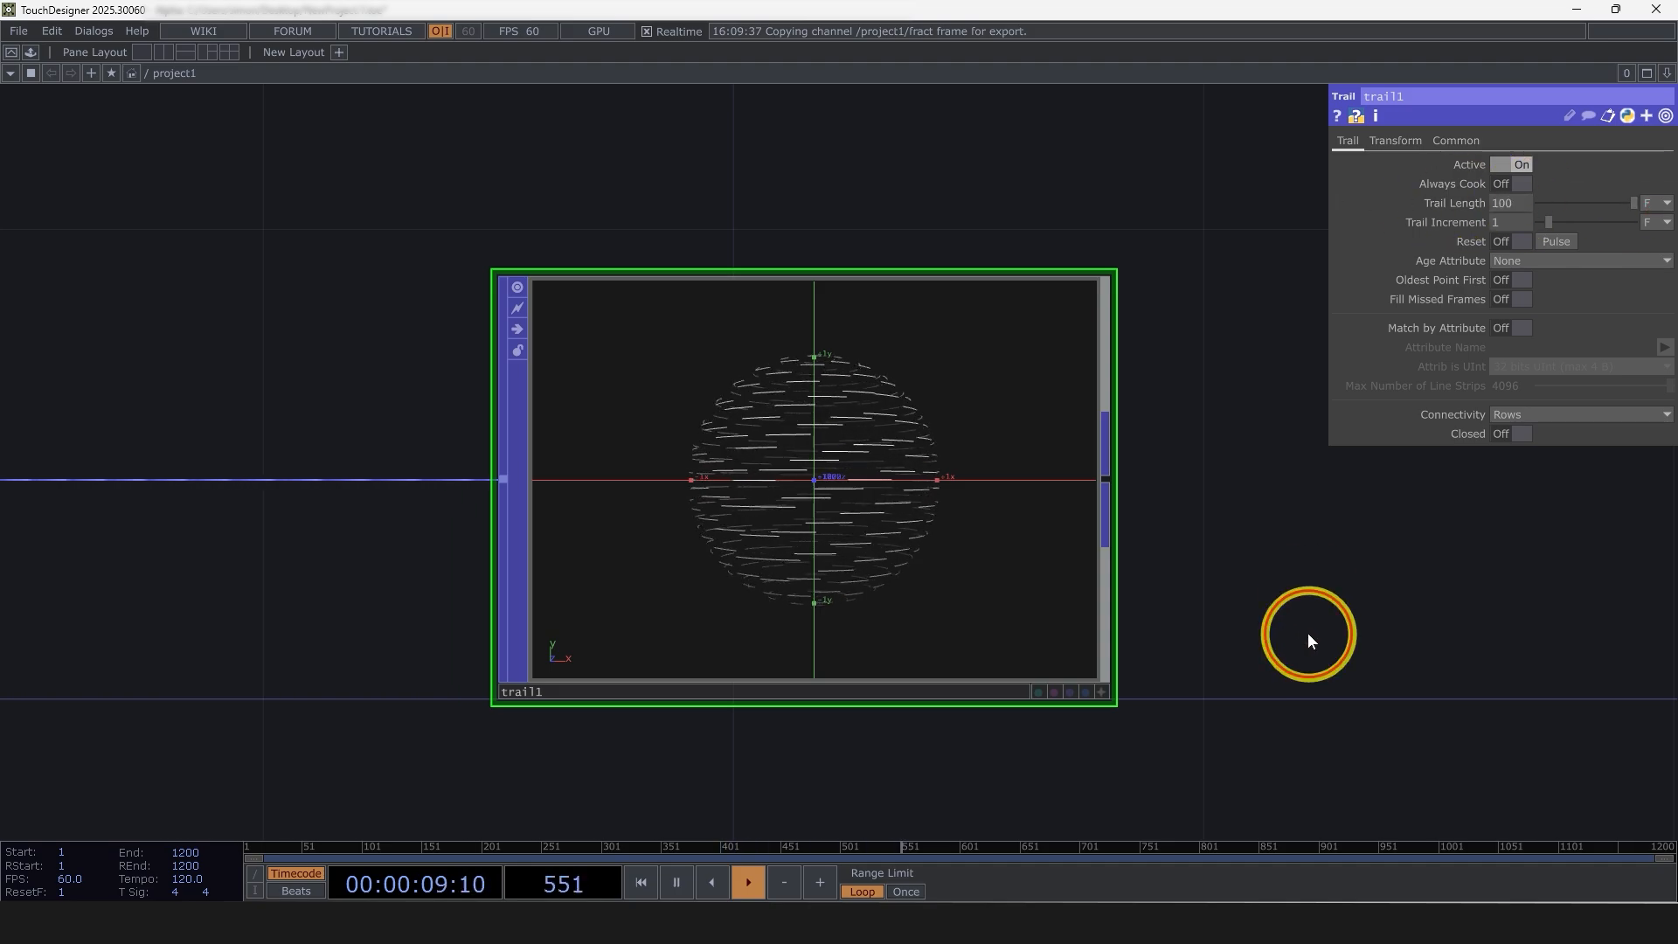
scroll(870, 530, up, 2)
scroll(873, 531, down, 1)
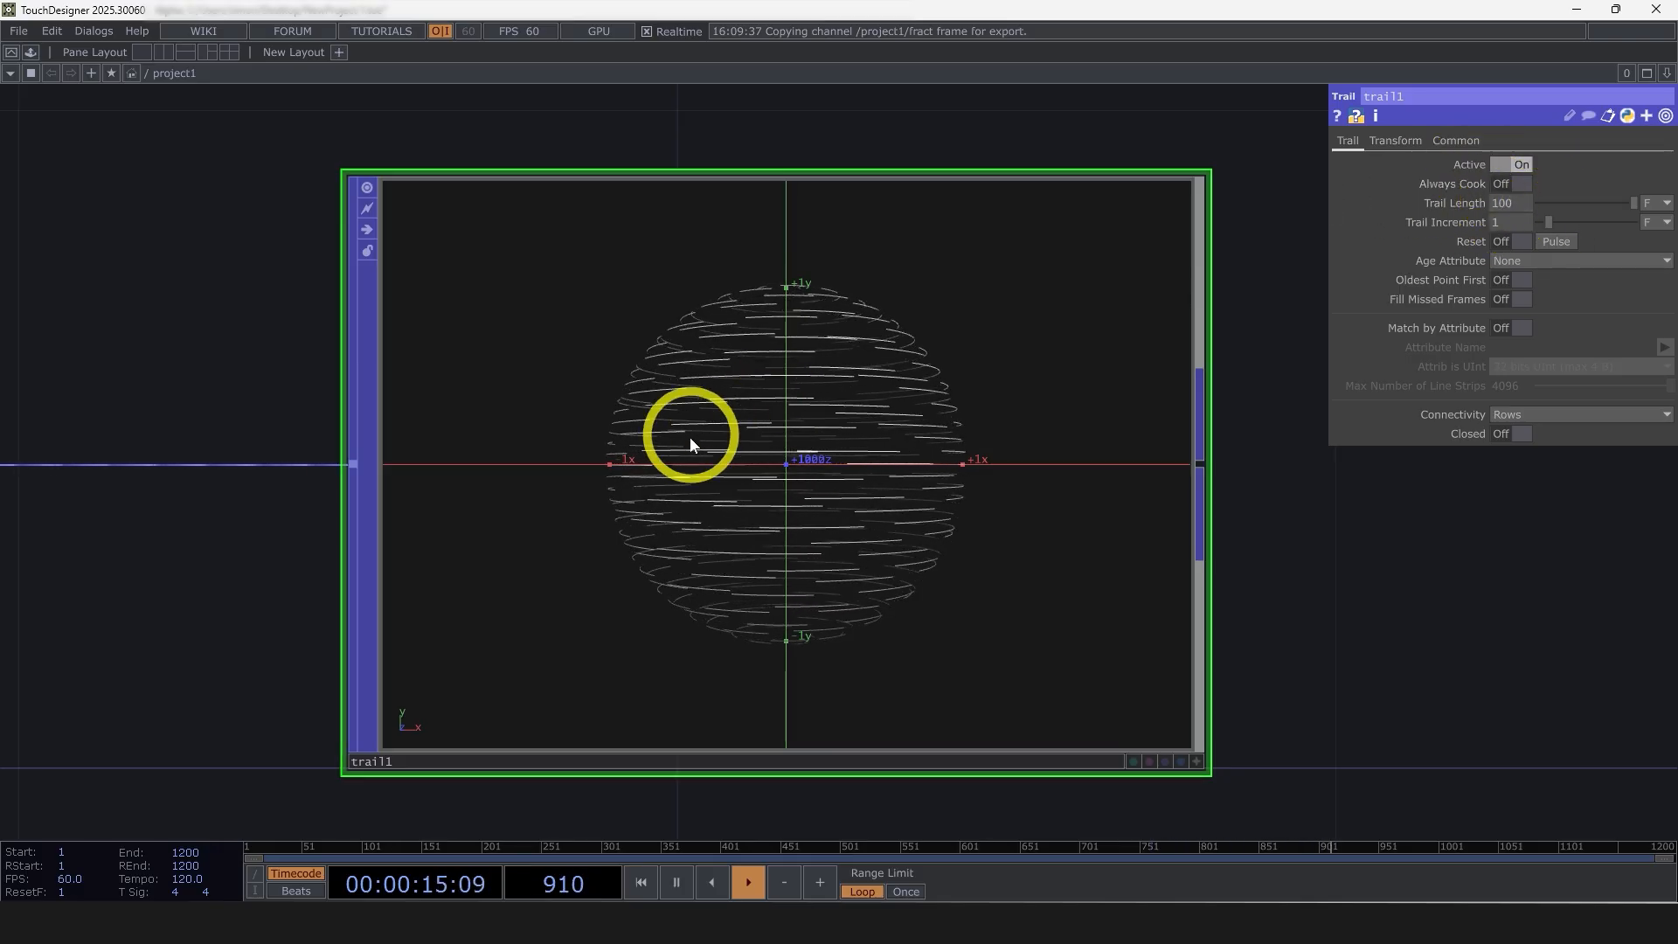
Append a Geometry COMP to the trail node and place it farther along the chain
scroll(738, 401, down, 4)
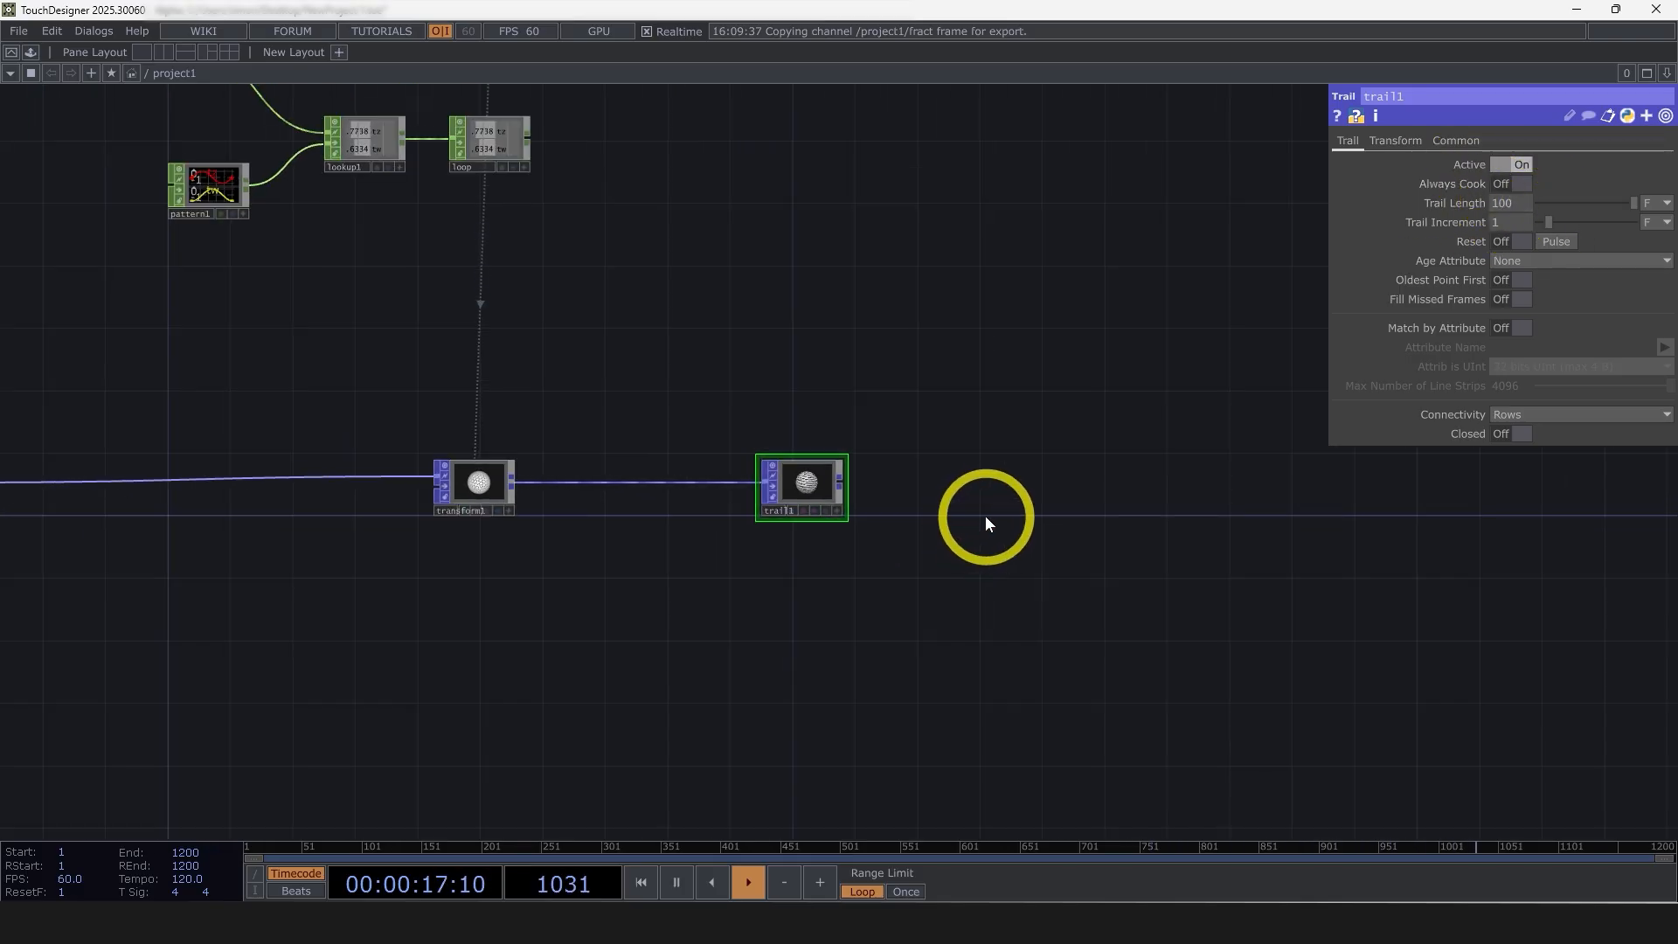
right_click(839, 479)
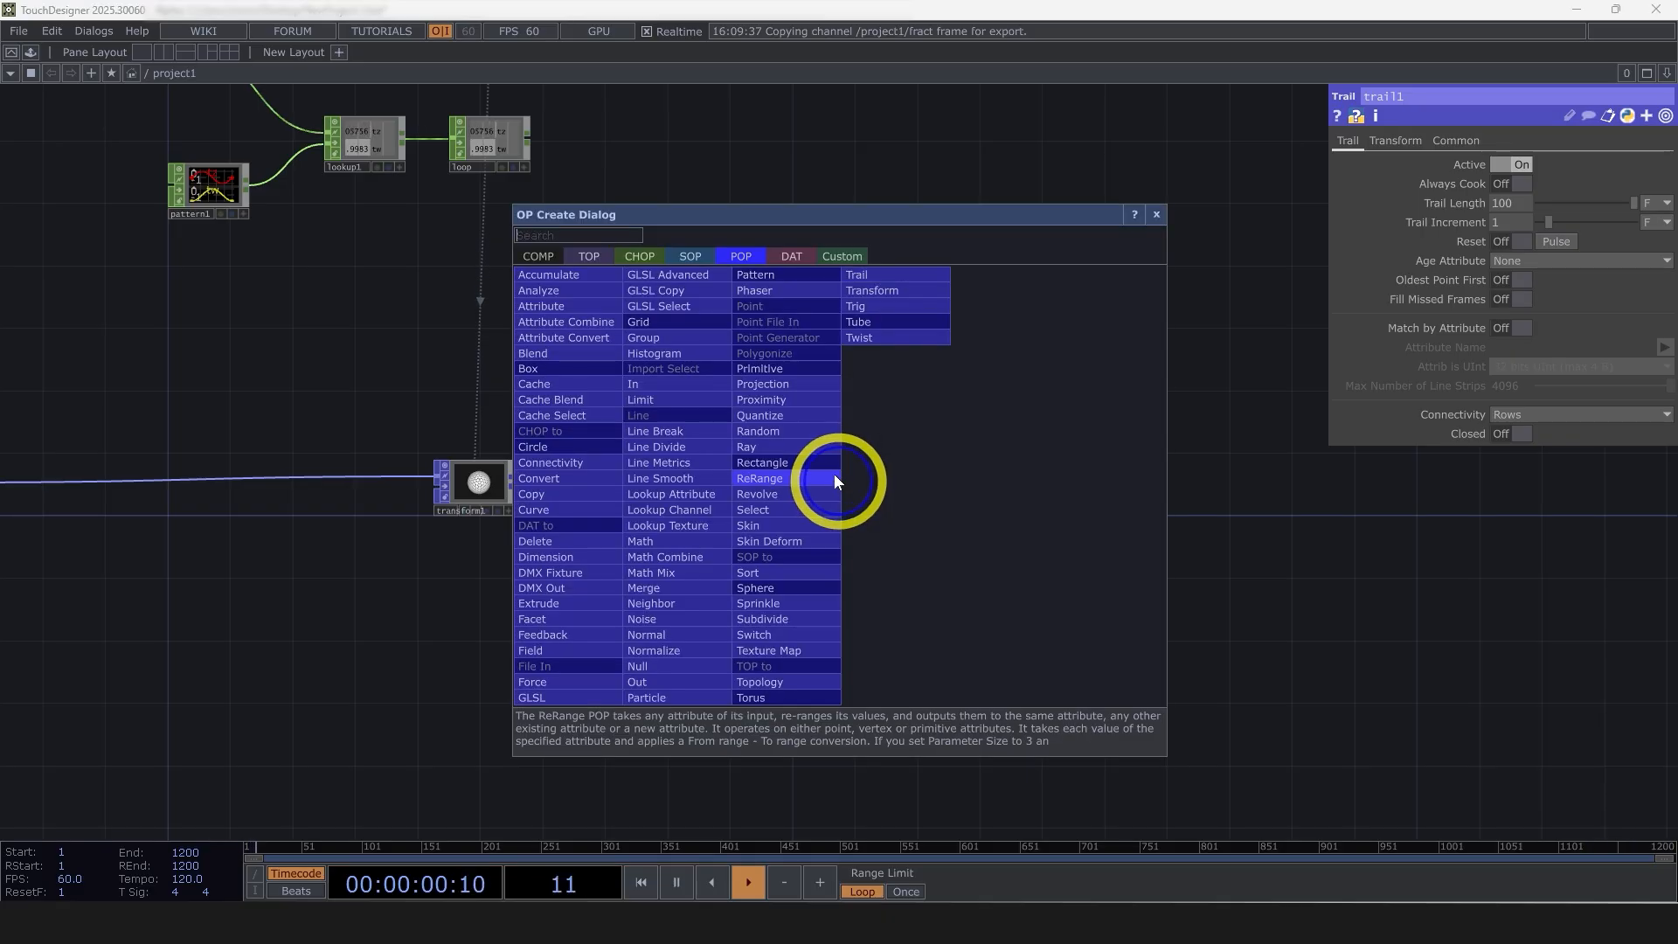
click(538, 253)
text(ge)
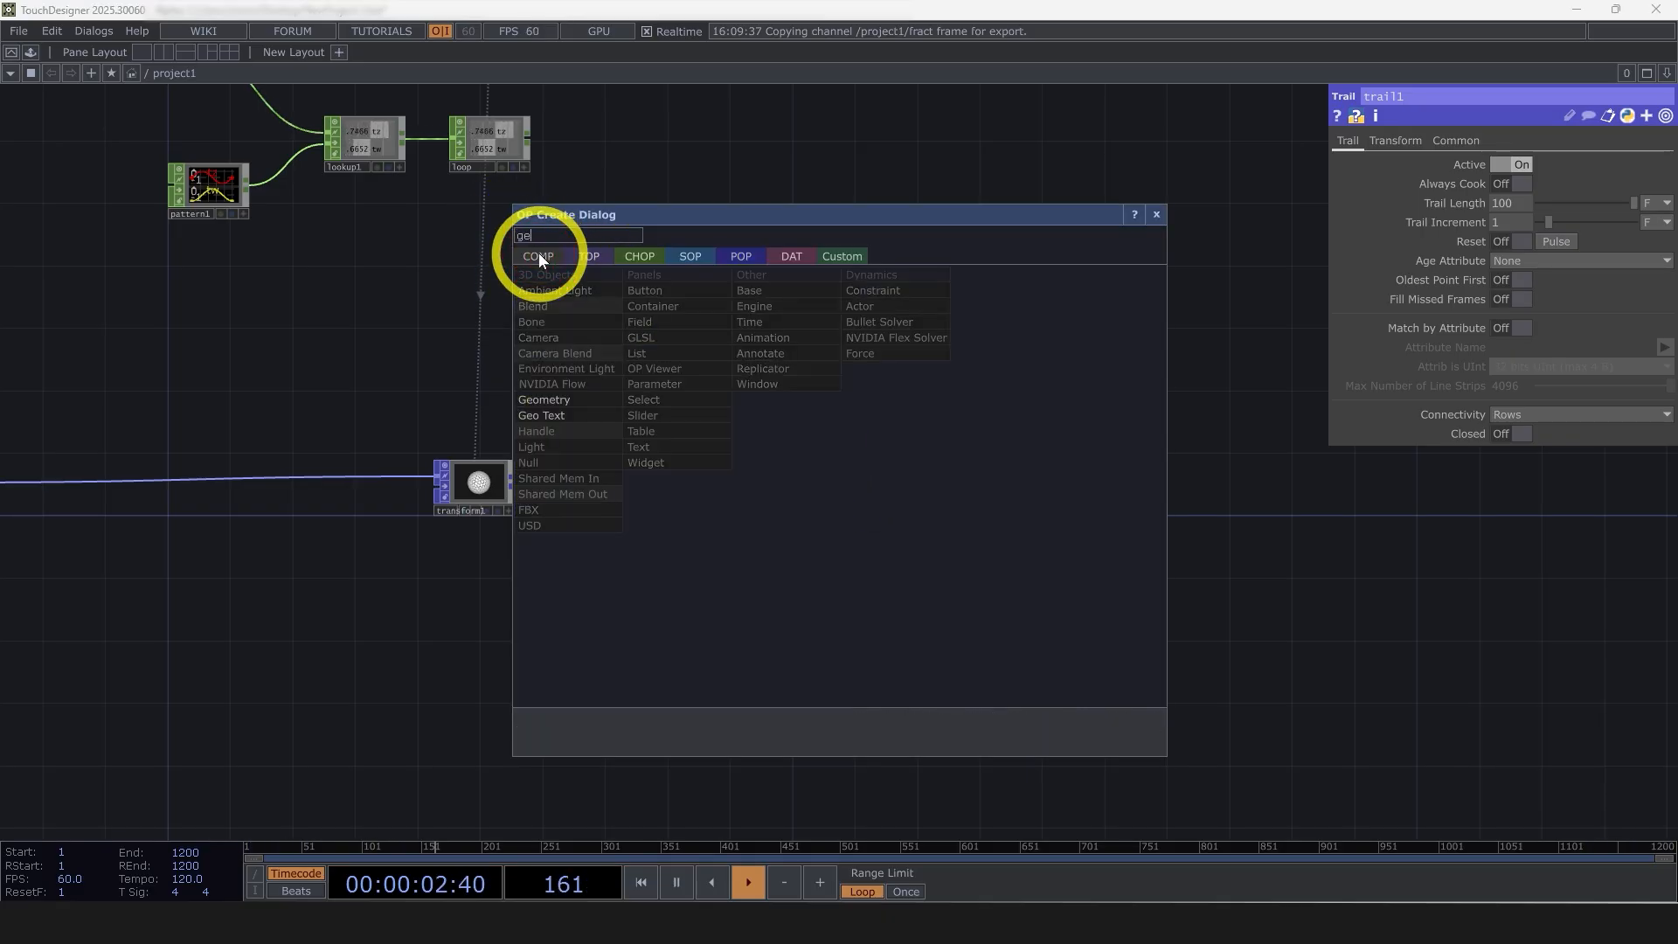
click(542, 399)
click(1229, 495)
drag(1237, 660, 780, 652)
scroll(851, 536, up, 3)
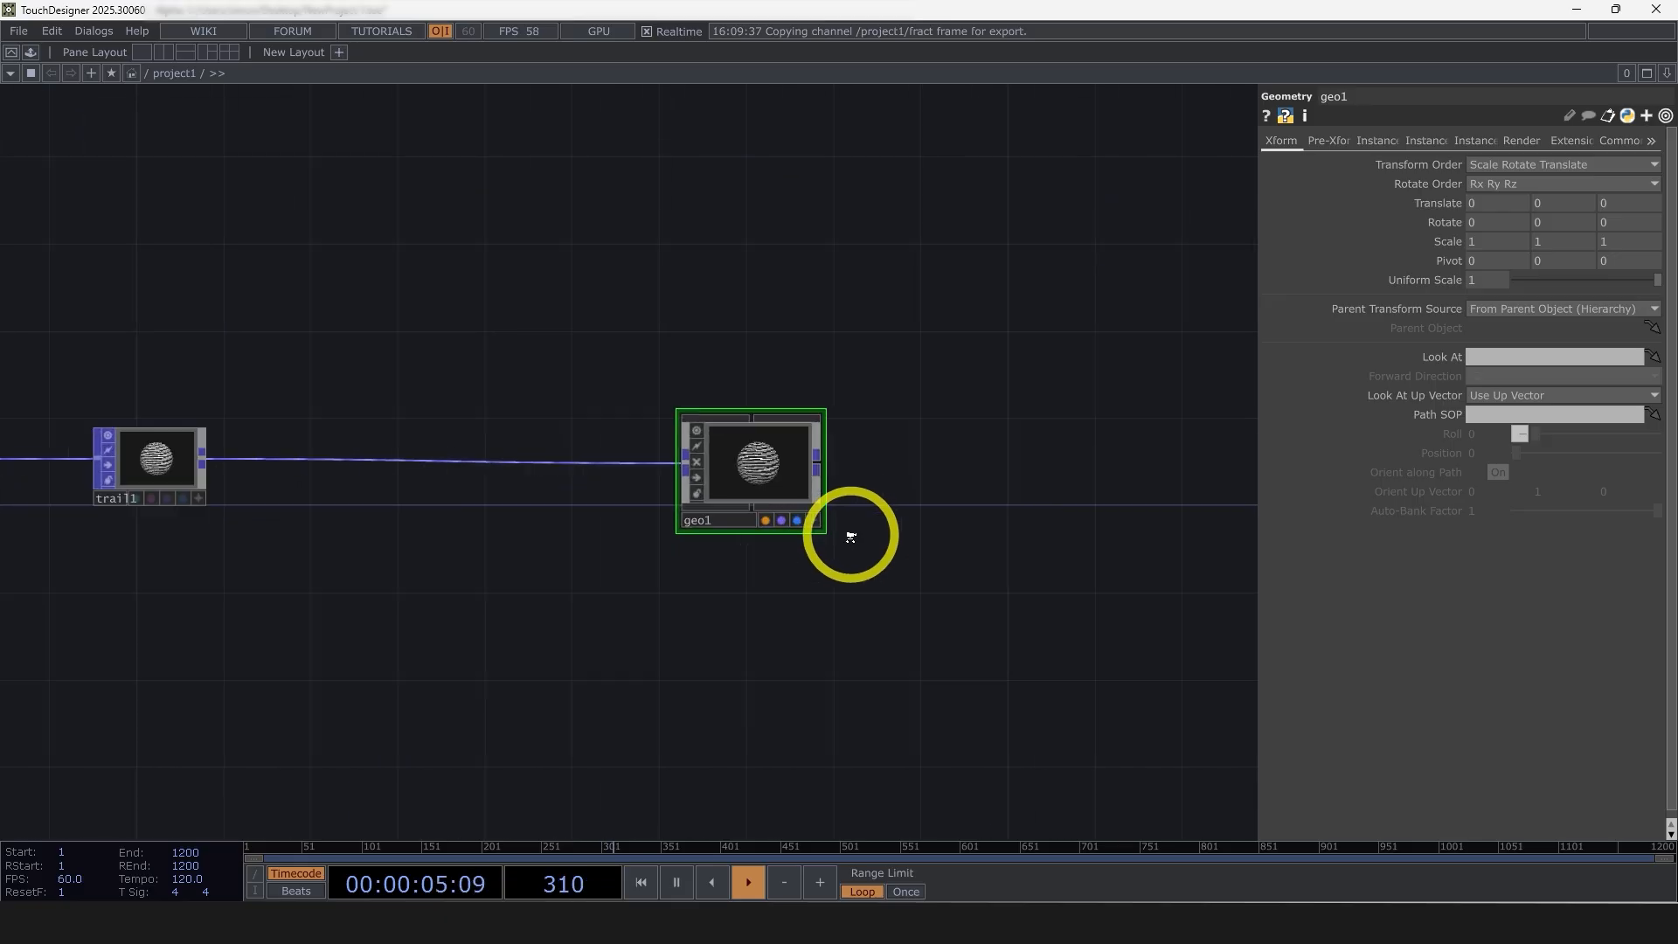
drag(869, 587, 847, 635)
scroll(839, 635, down, 3)
Add a Line MAT above the geometry node and assign it as the geometry's Material parameter
double_click(725, 446)
click(679, 223)
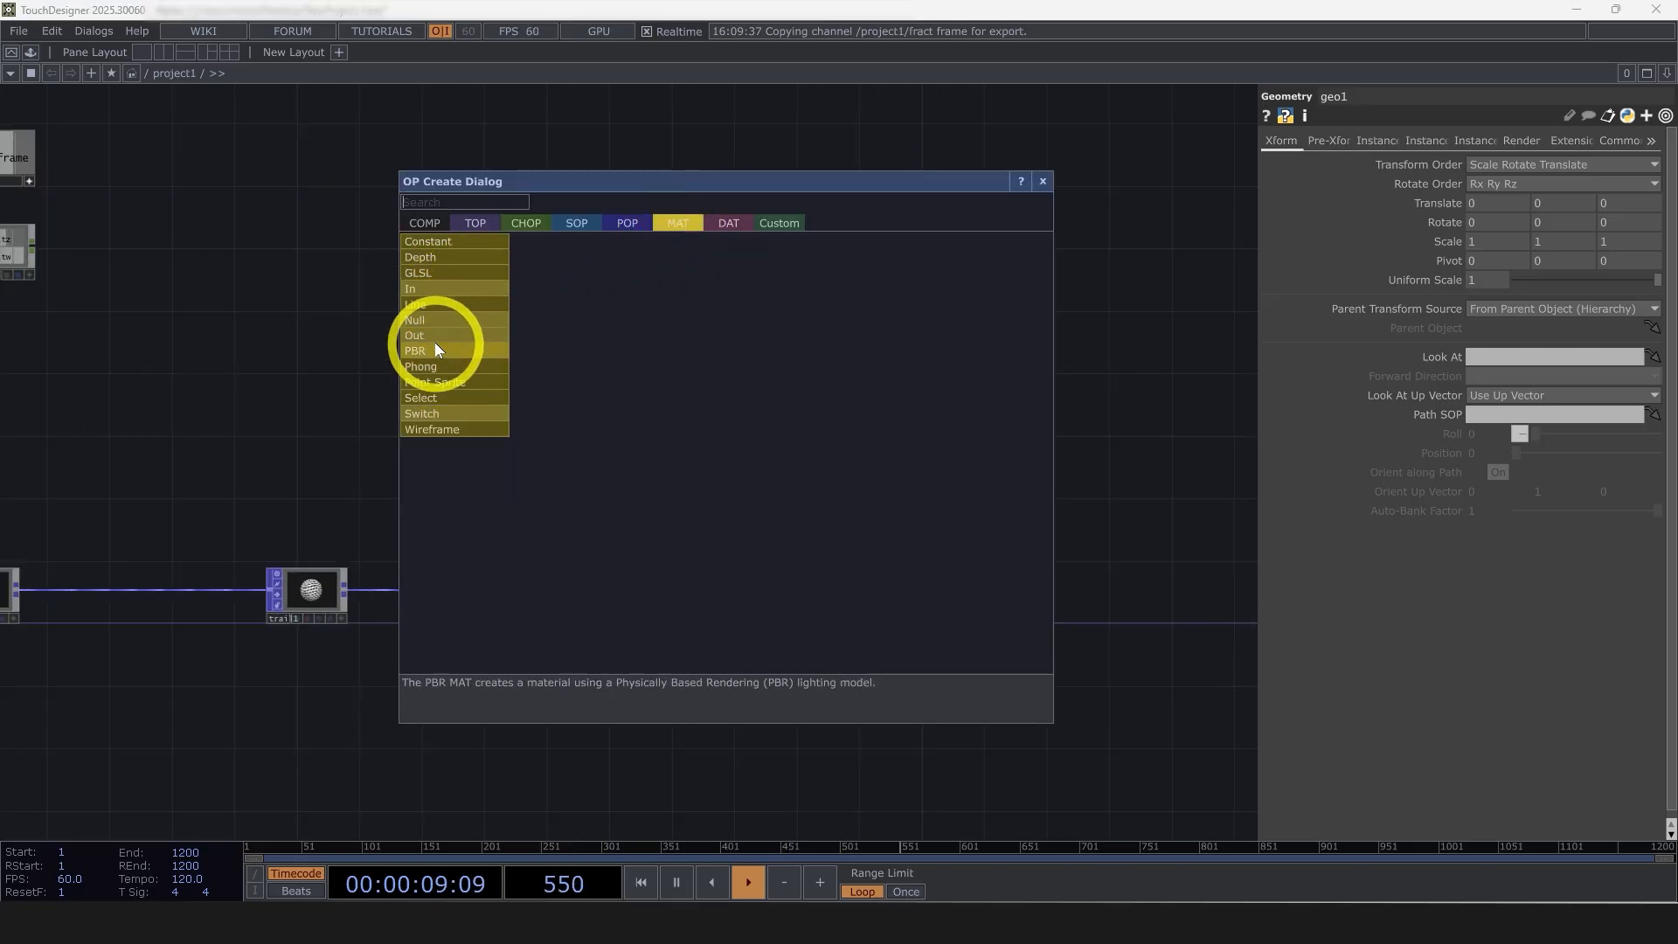
click(432, 304)
click(794, 490)
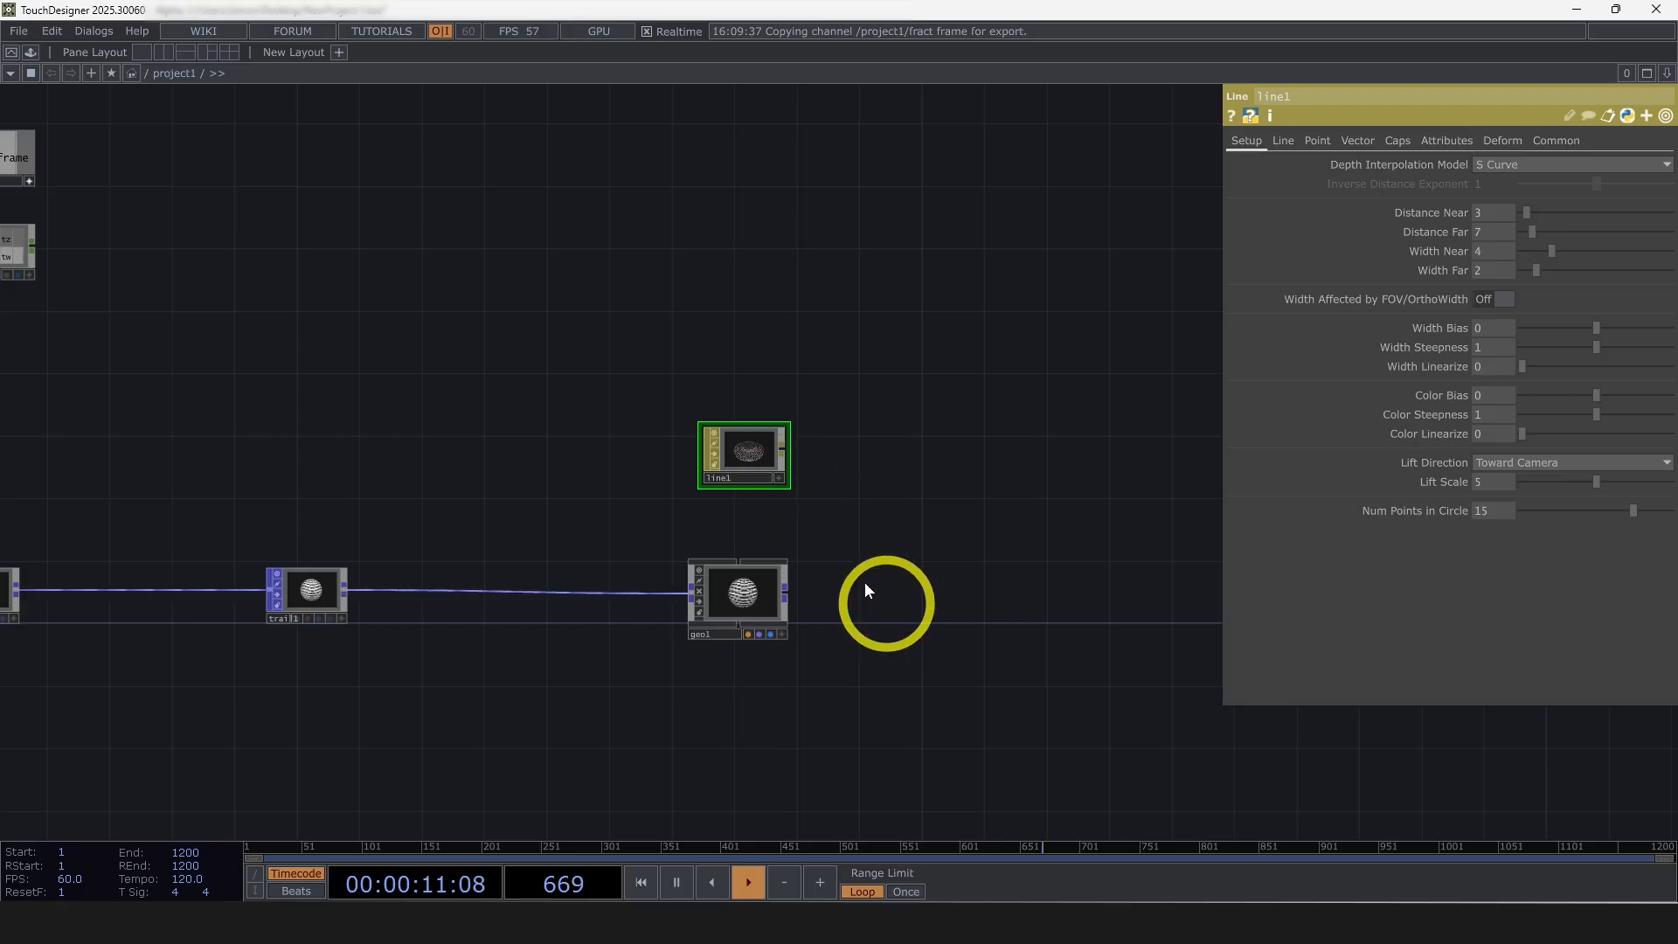
drag(752, 454, 778, 580)
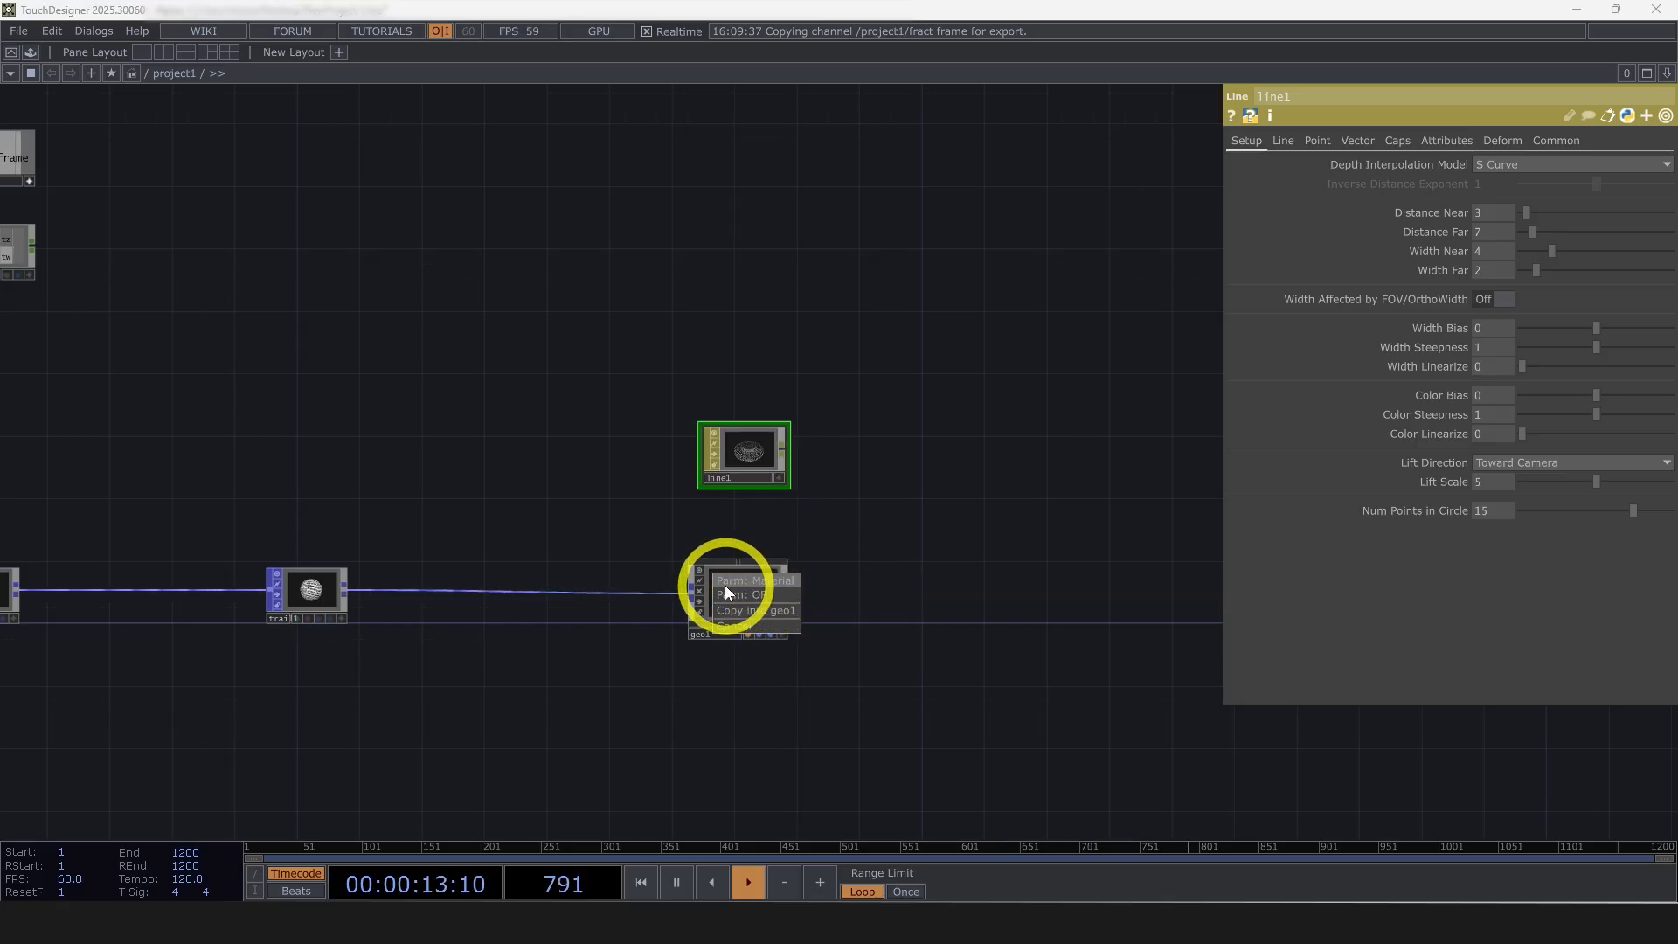
click(767, 582)
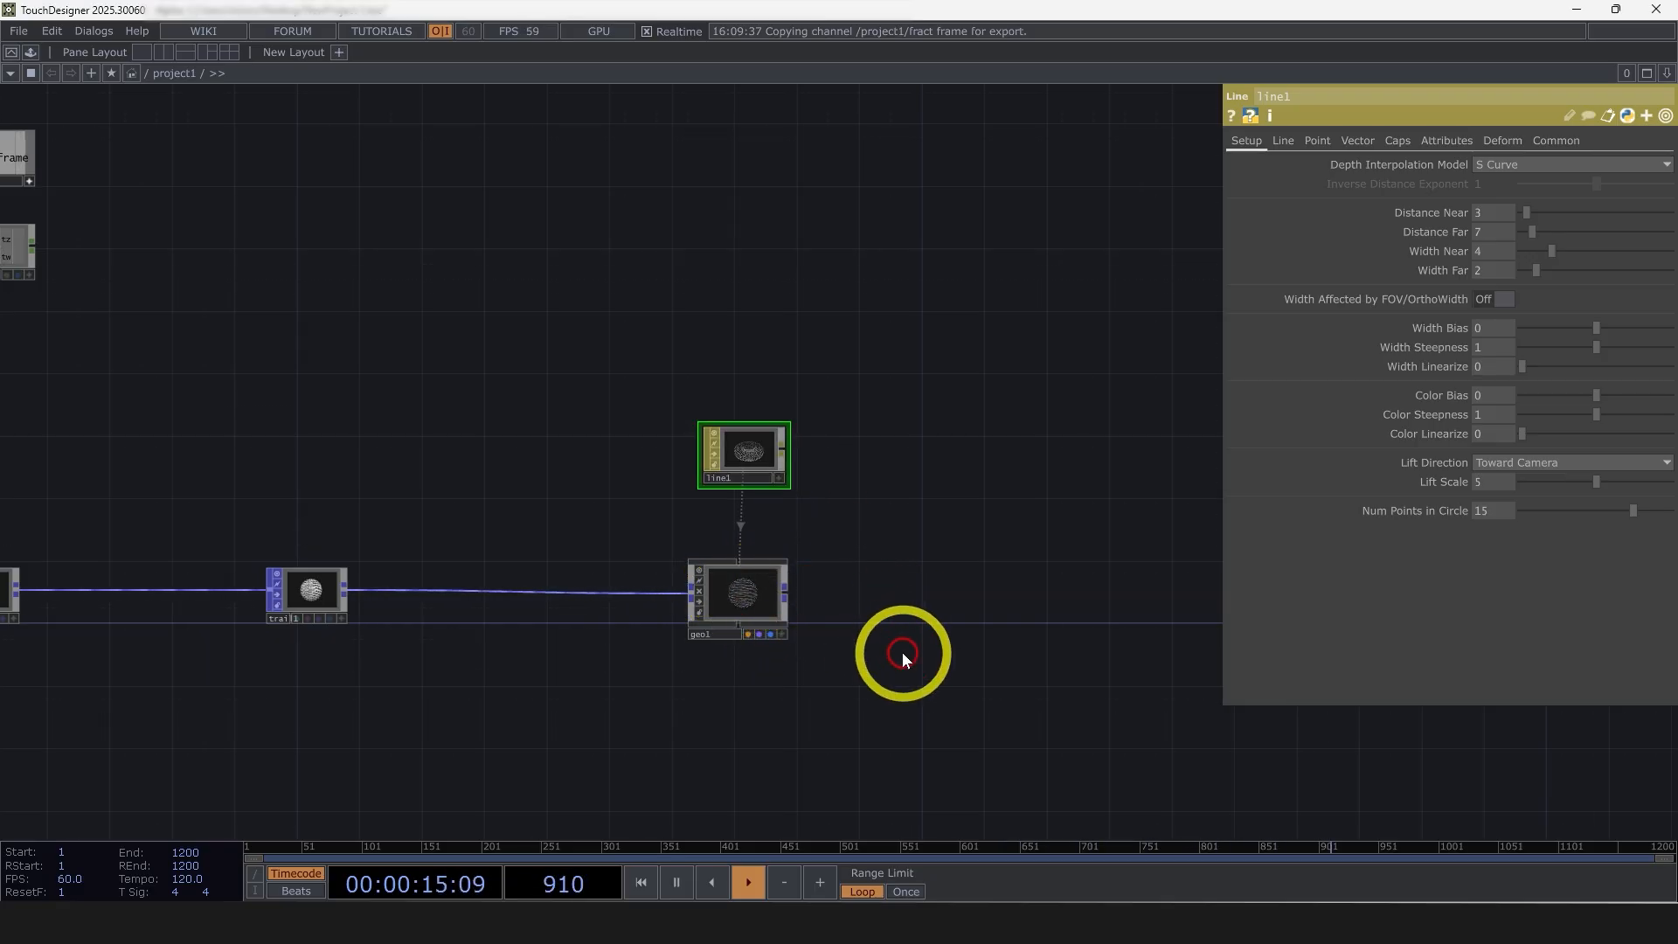
scroll(686, 570, up, 10)
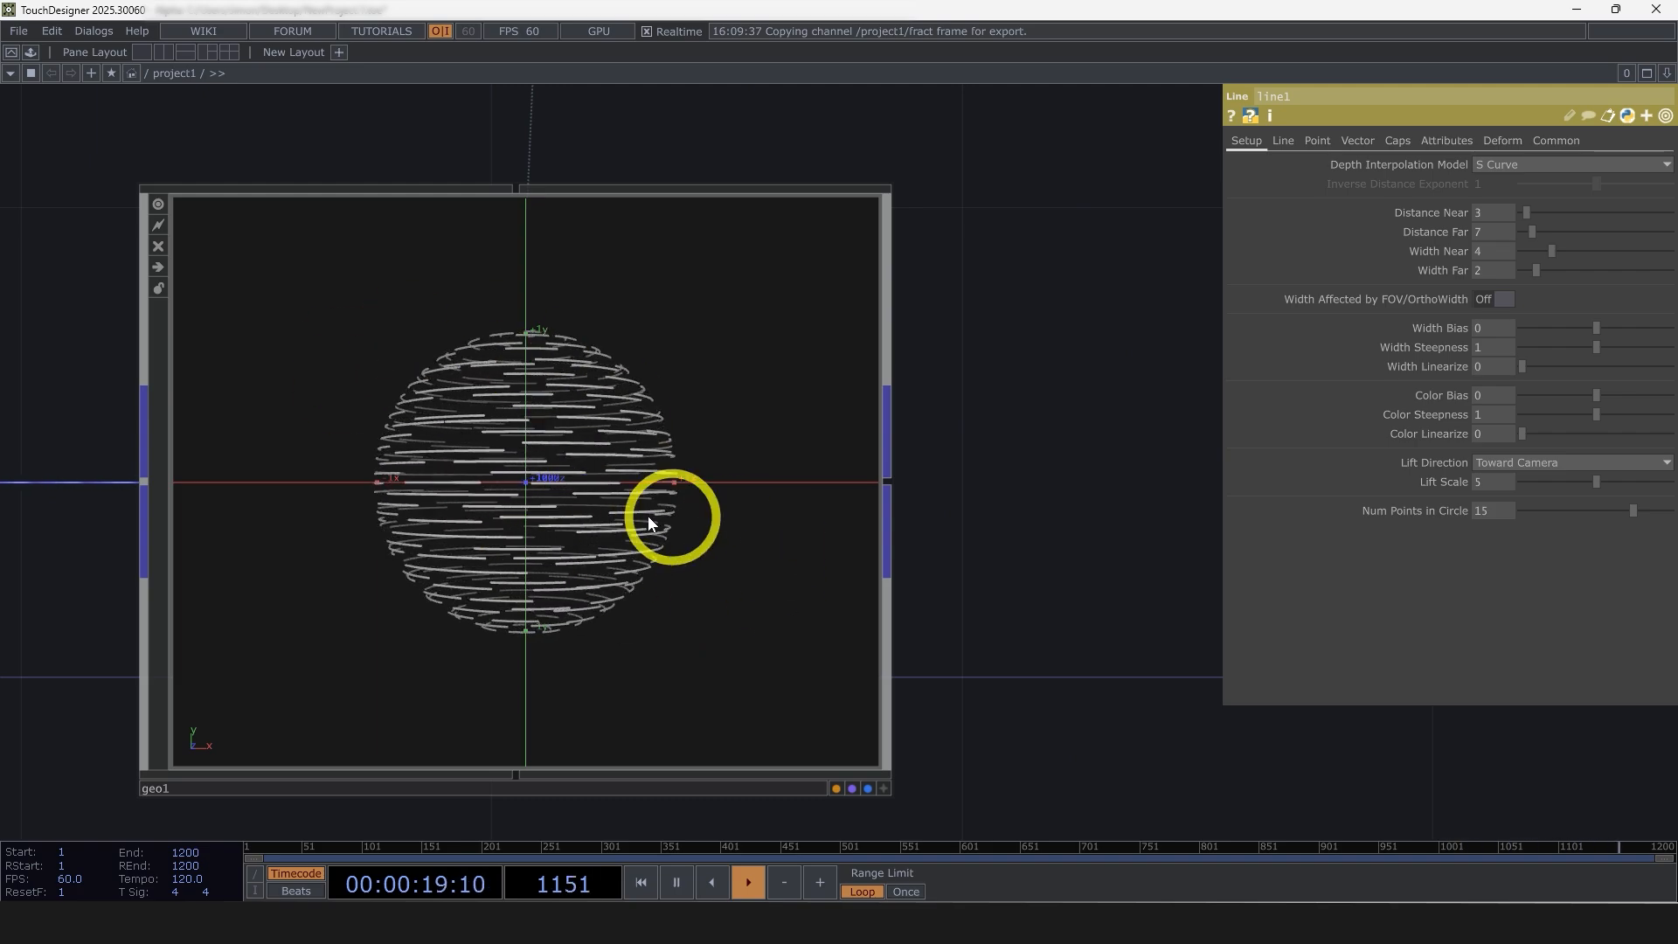
scroll(1006, 630, down, 8)
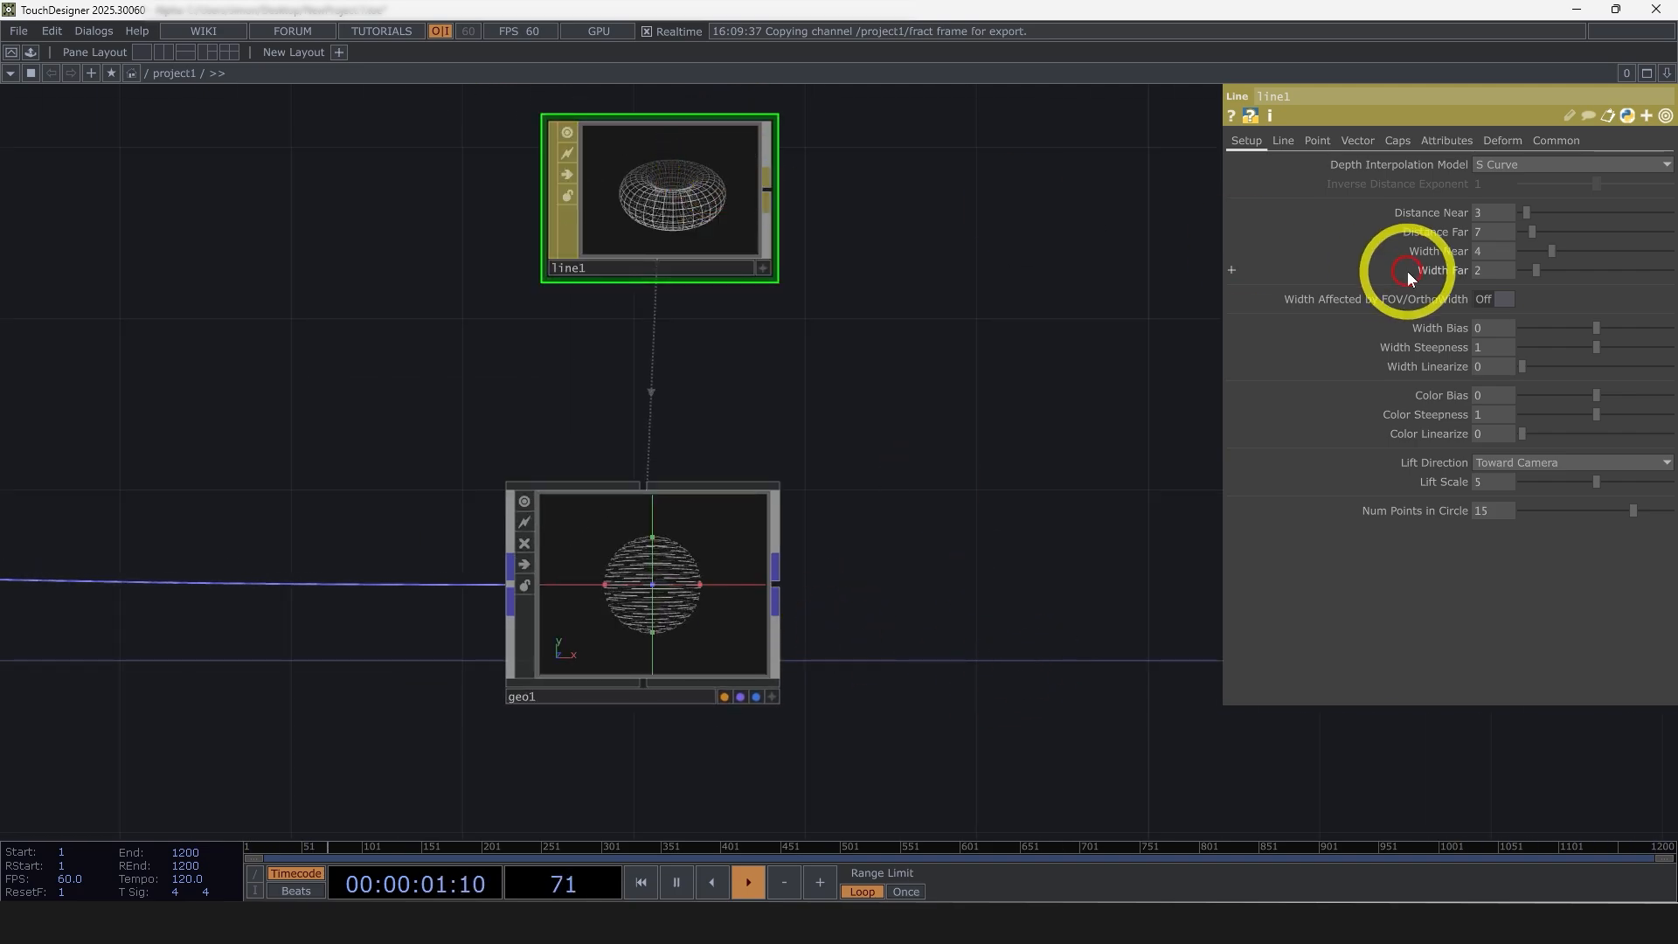
Disable Specify Line Far Color on the line material and set its Line Near Color to pure white (1, 1, 1)
click(1283, 140)
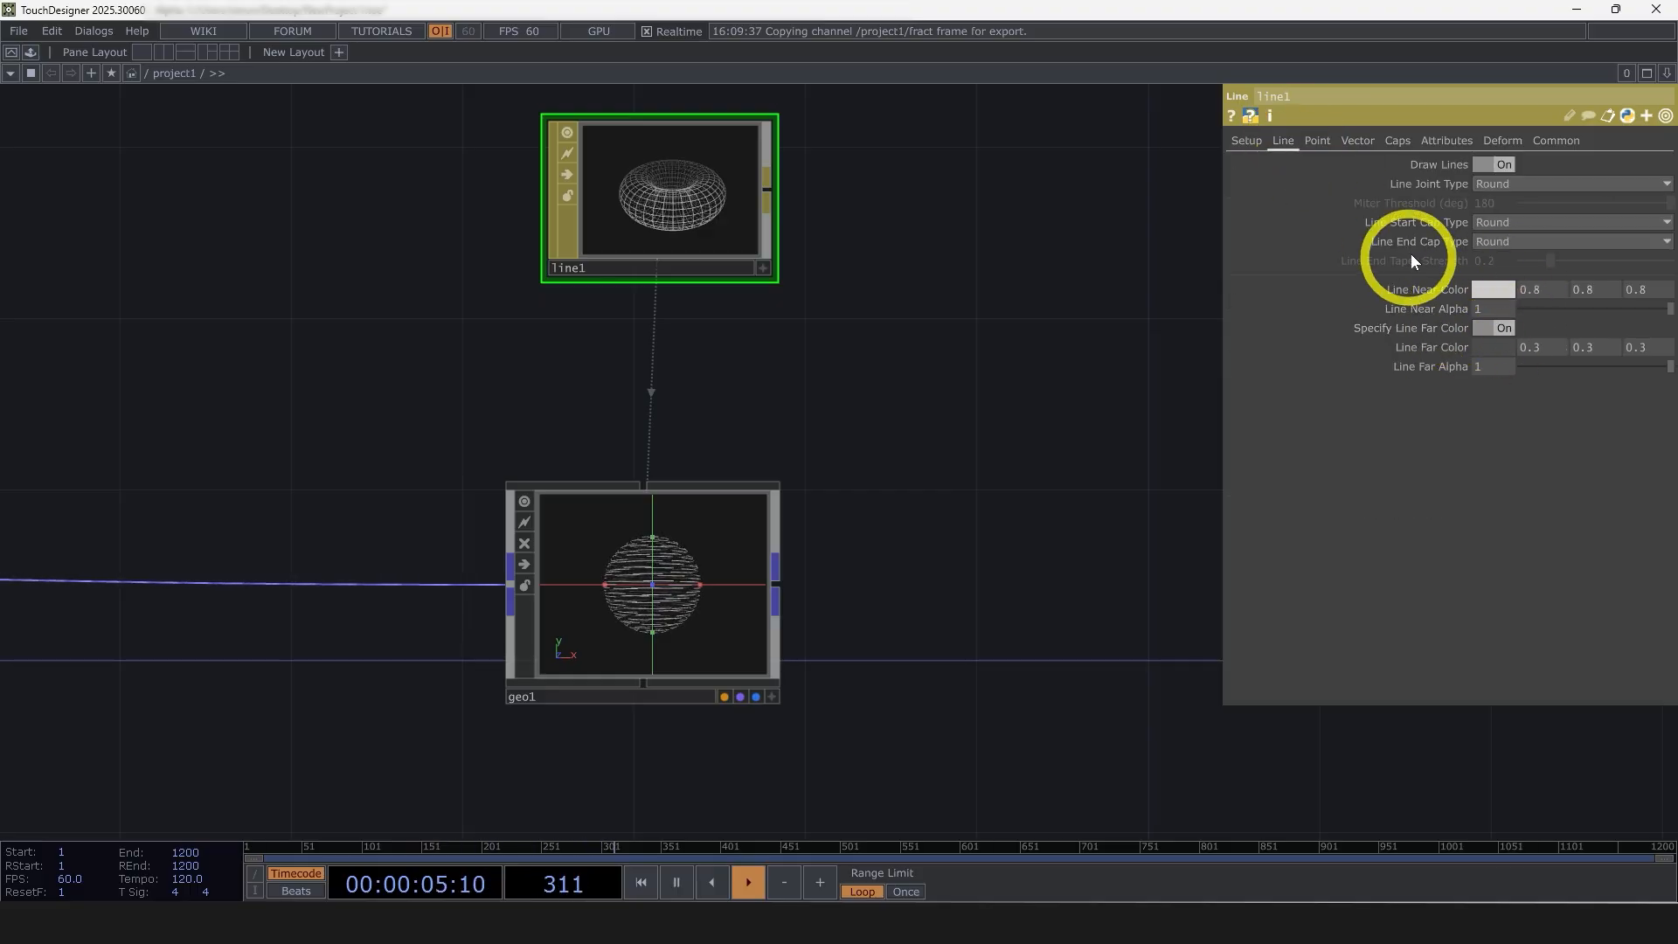
click(1484, 329)
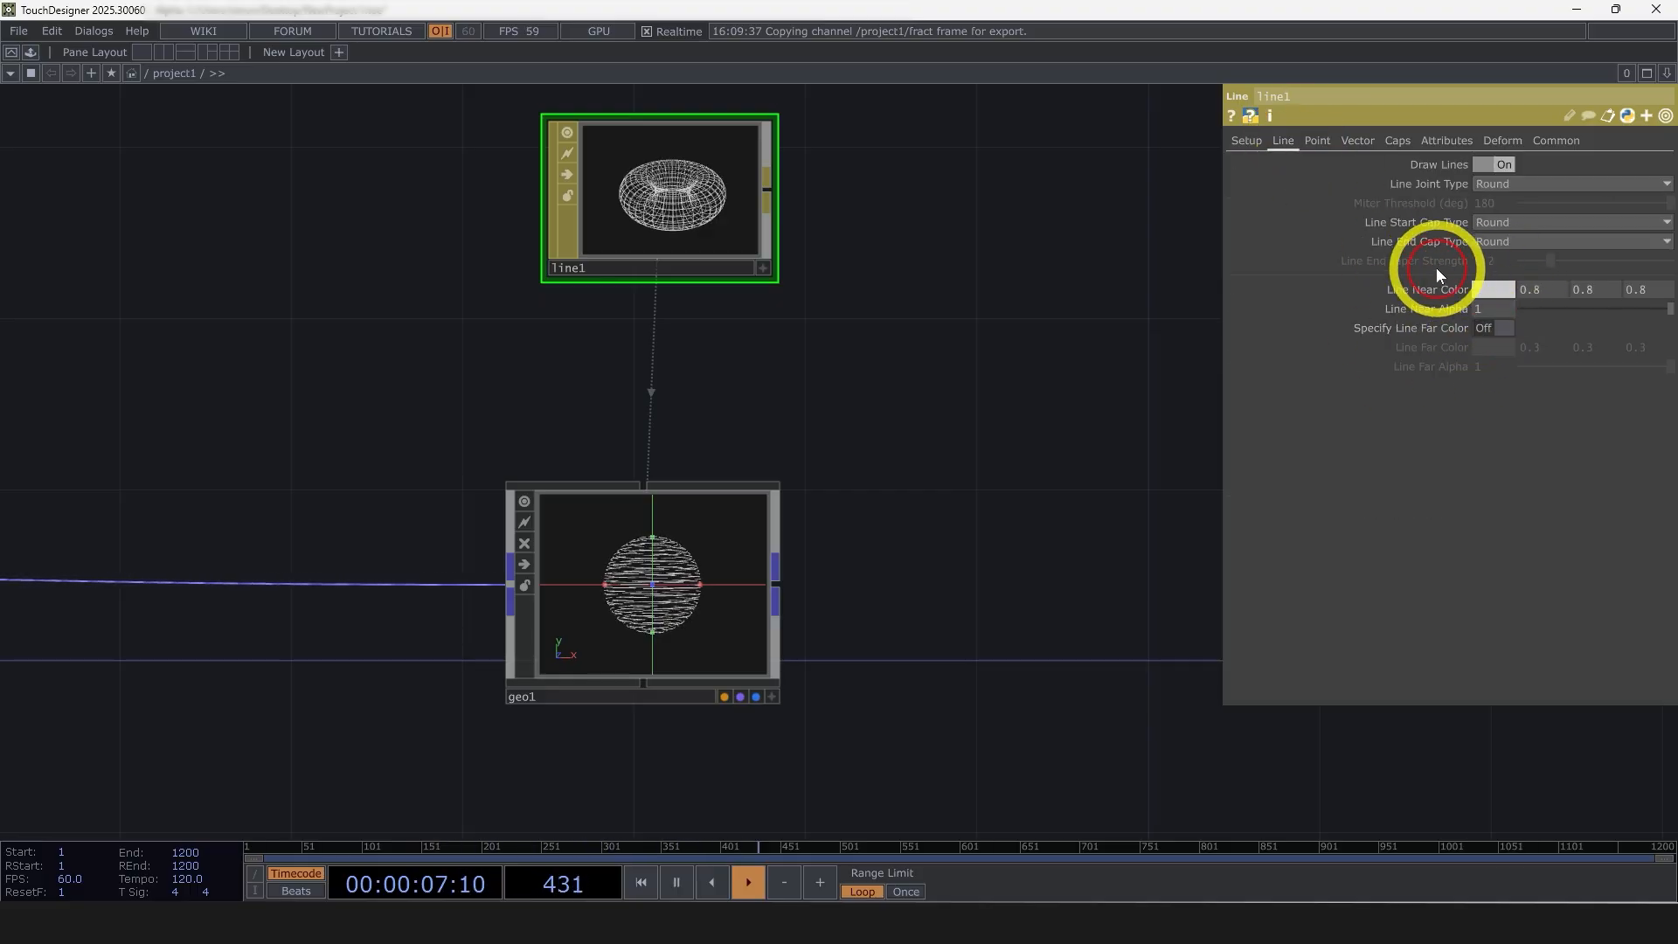
drag(1433, 288, 1496, 291)
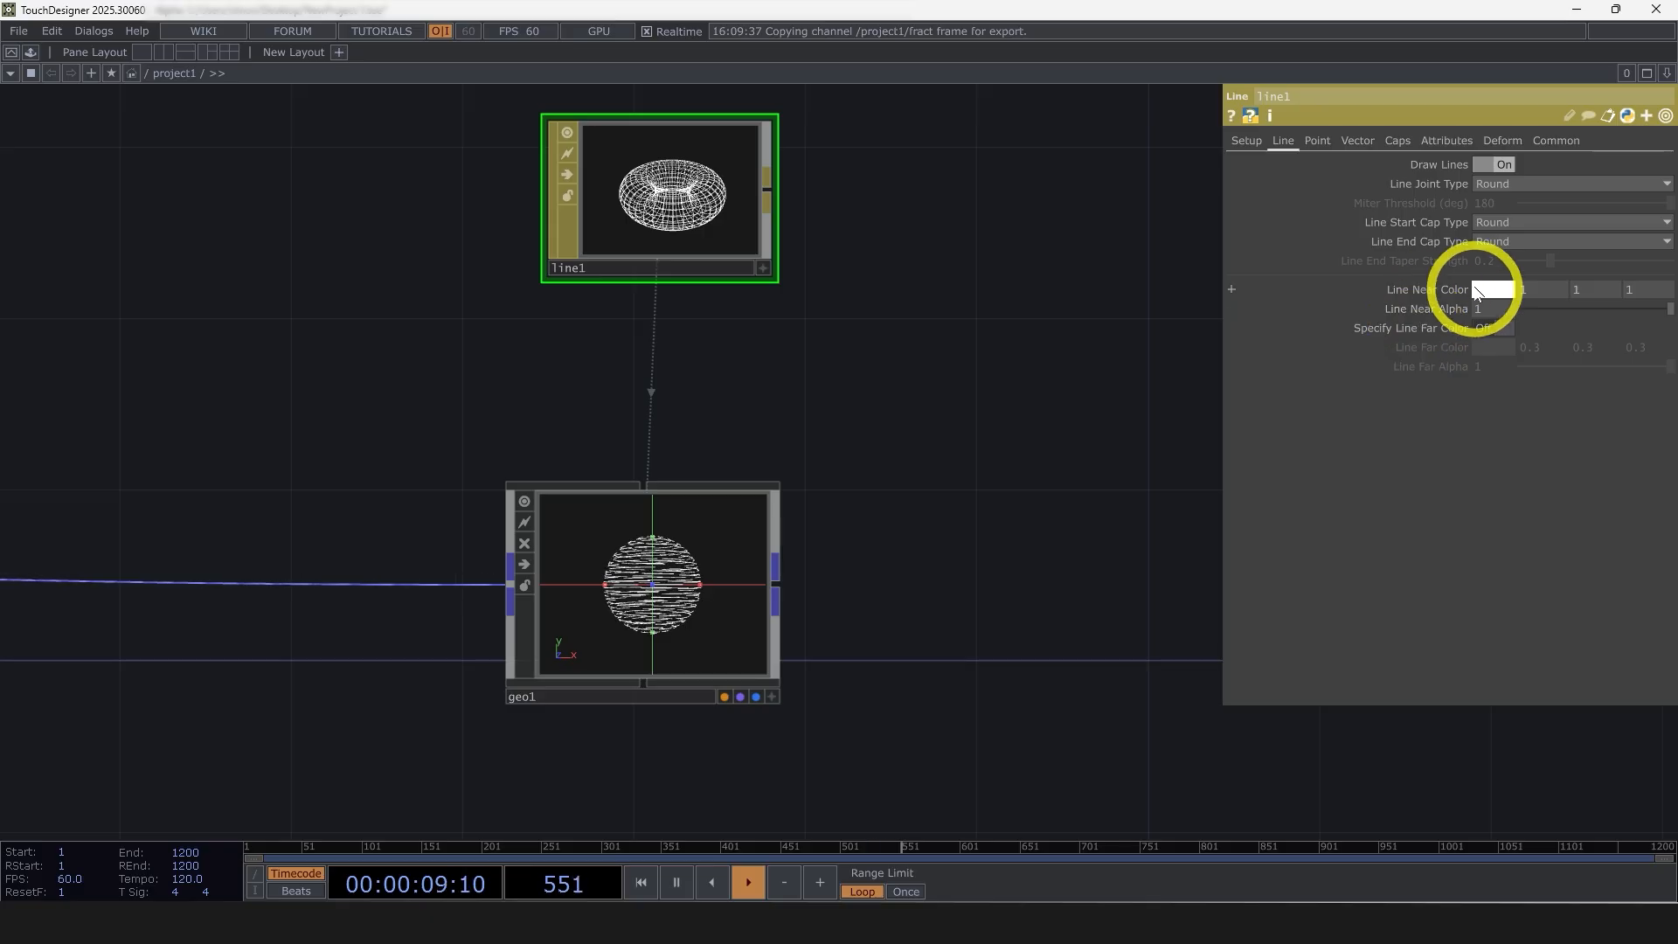
Set the line material's Width Near and Width Far to 20 and check the line thickness on the geometry
click(1247, 141)
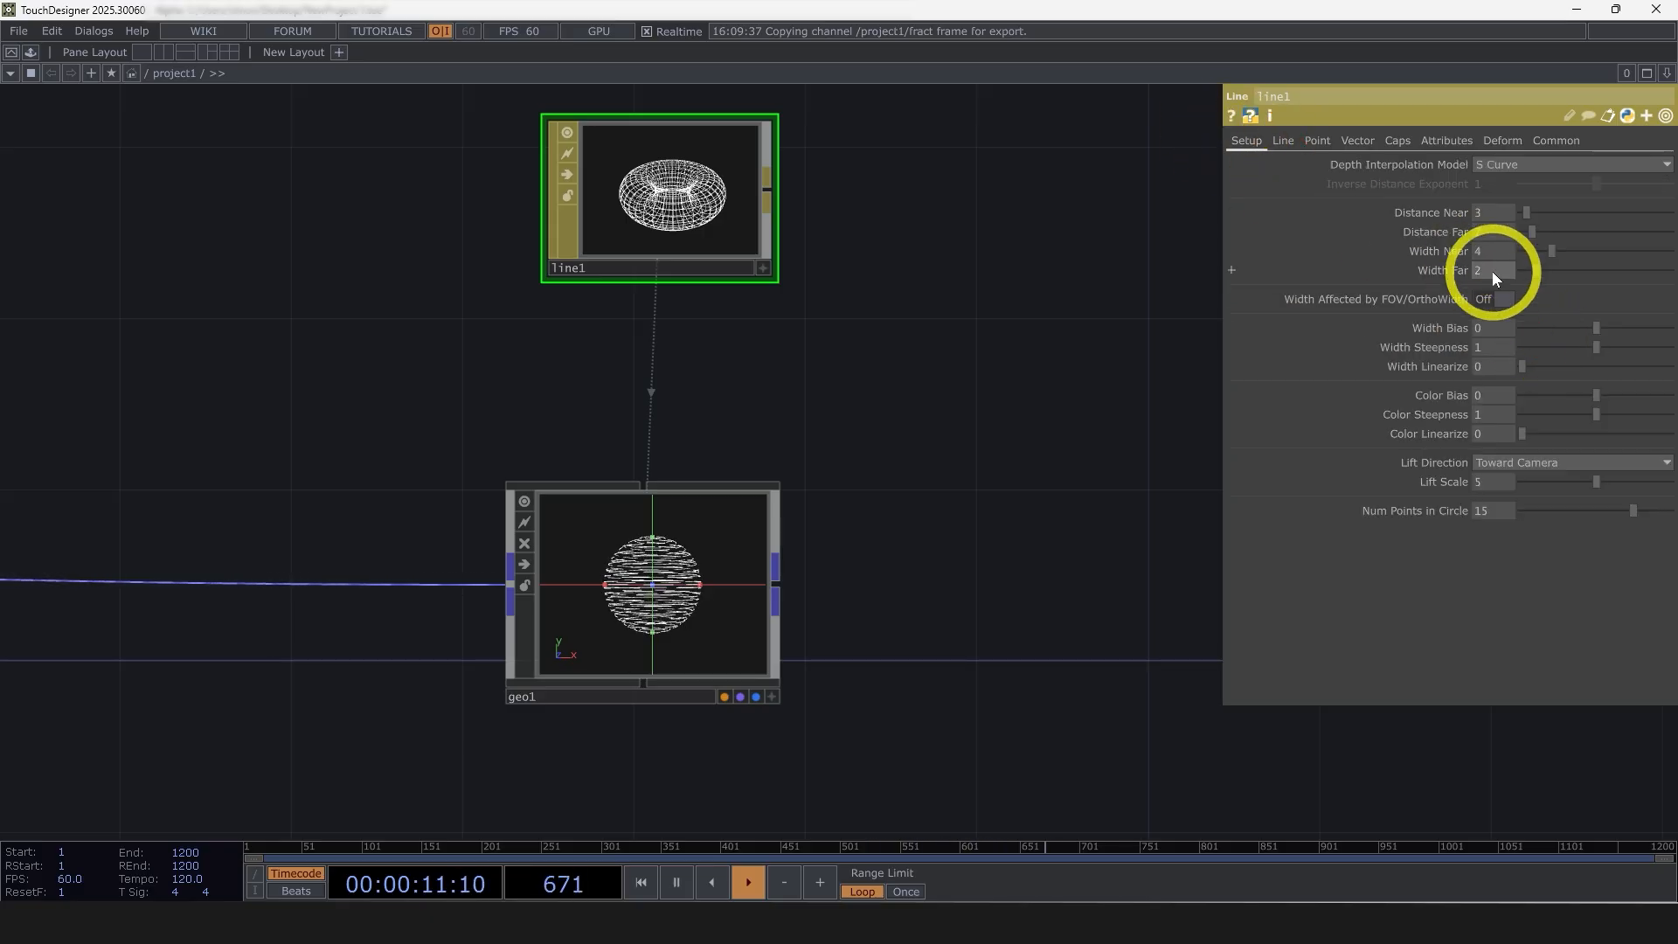
text(20)
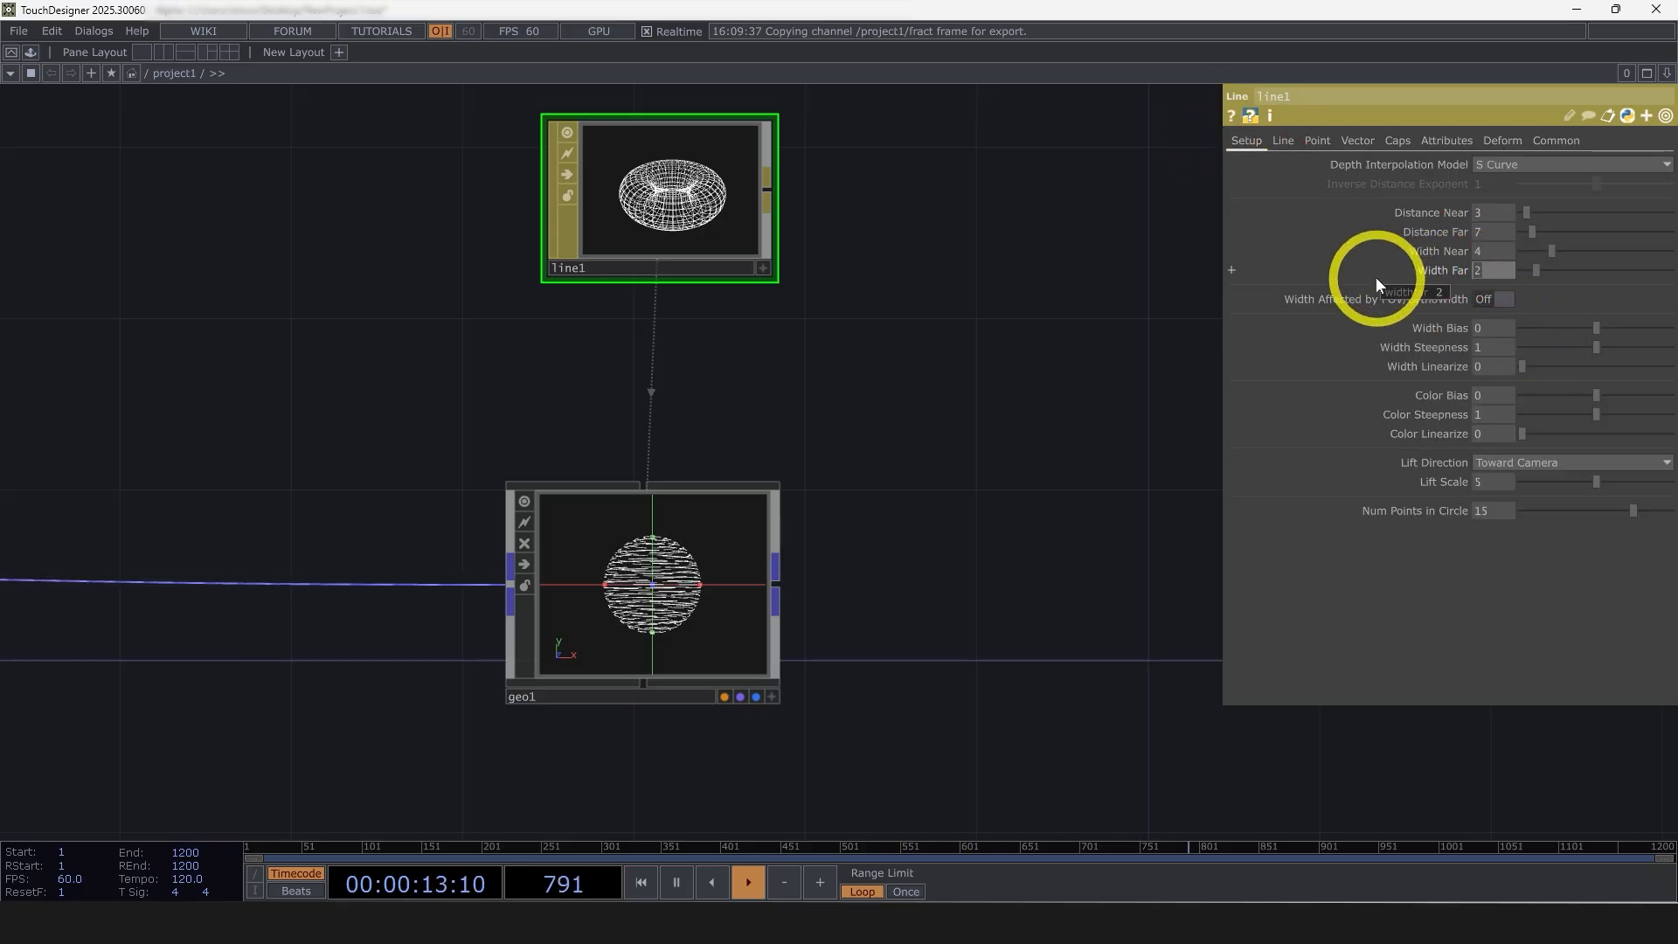
drag(1484, 253, 1476, 250)
text(20)
click(1145, 442)
scroll(668, 631, up, 7)
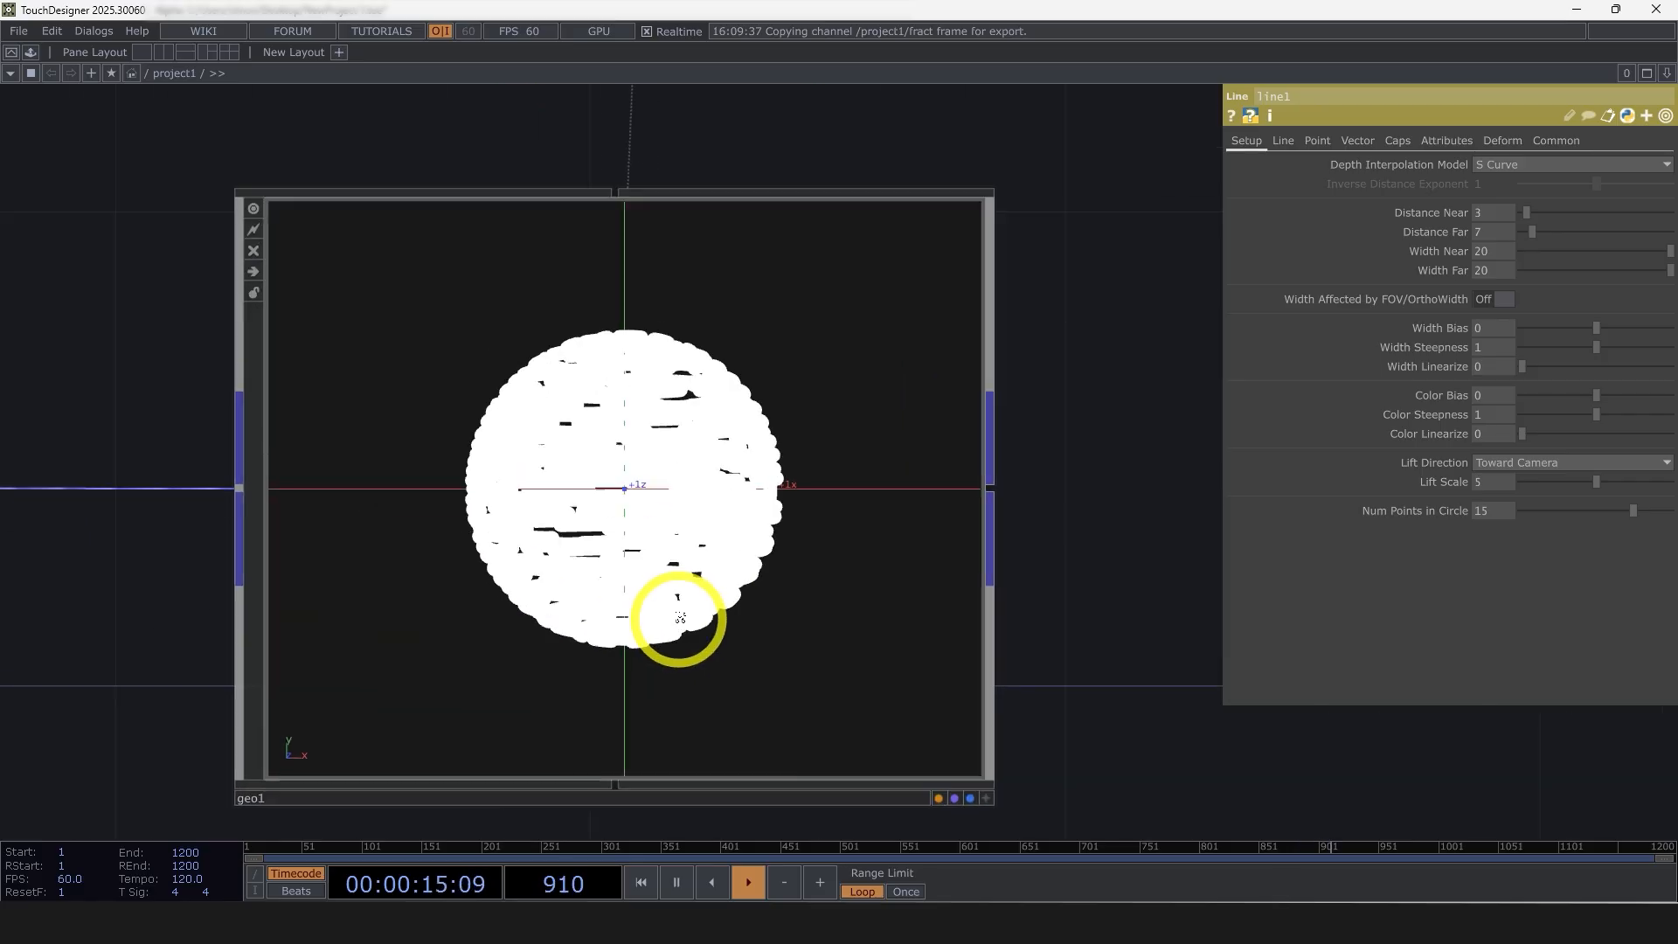
Set the line material's Width Near and Width Far to 10
click(1478, 270)
text(10)
click(1479, 251)
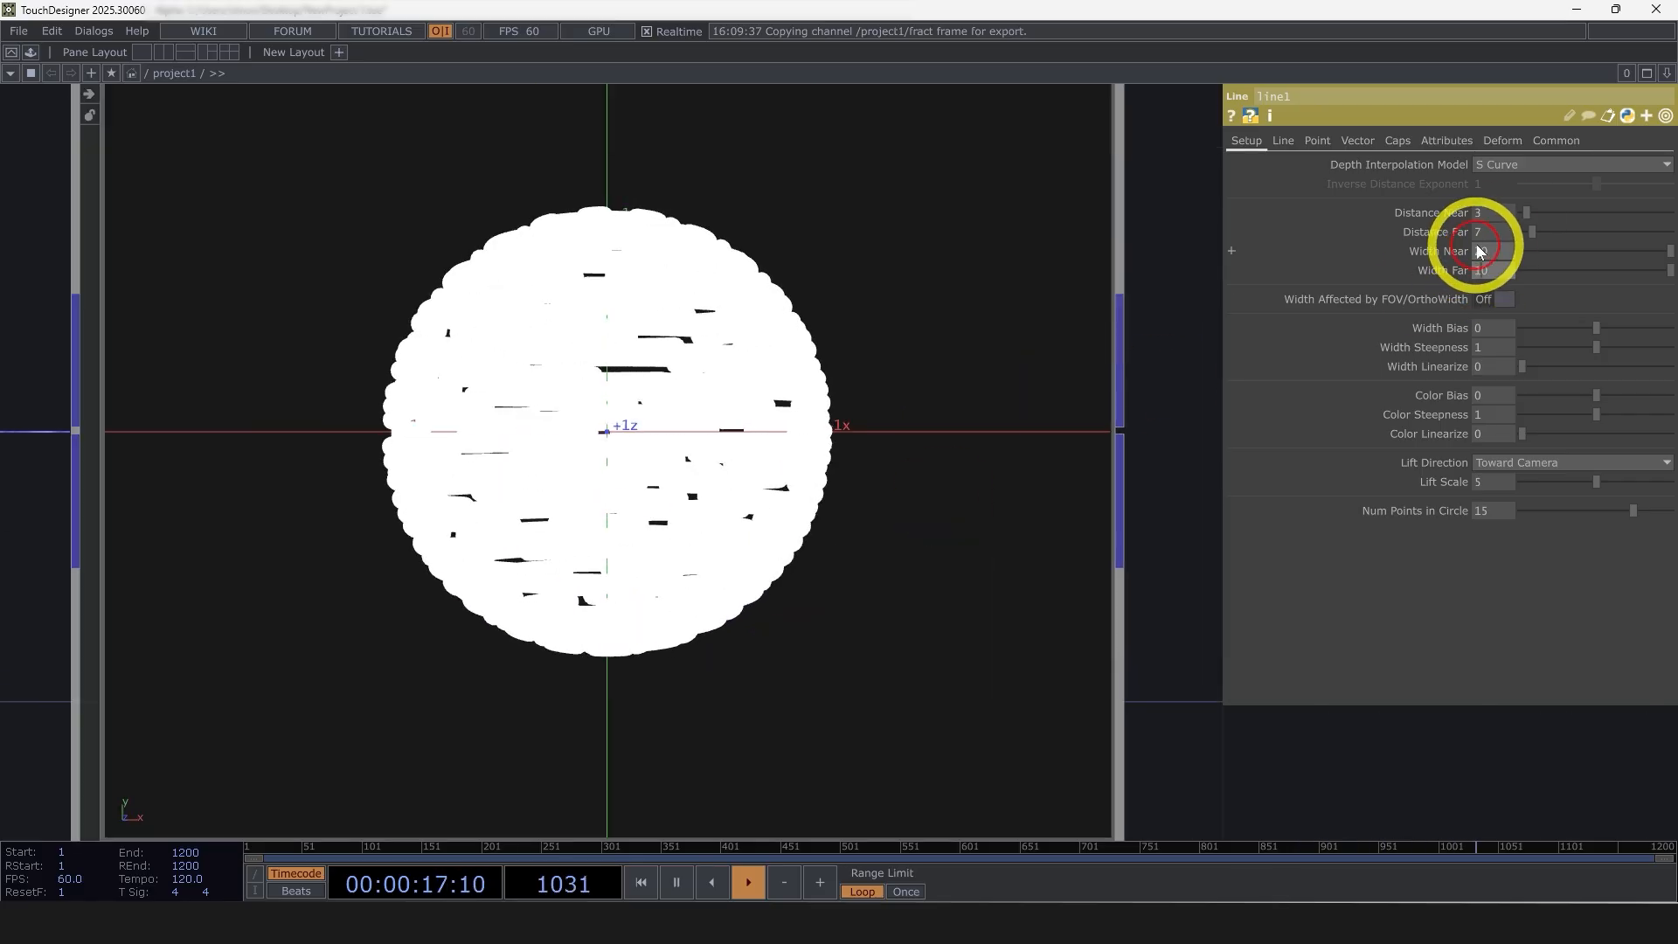
text(10)
click(1184, 294)
scroll(533, 459, down, 2)
scroll(534, 458, down, 4)
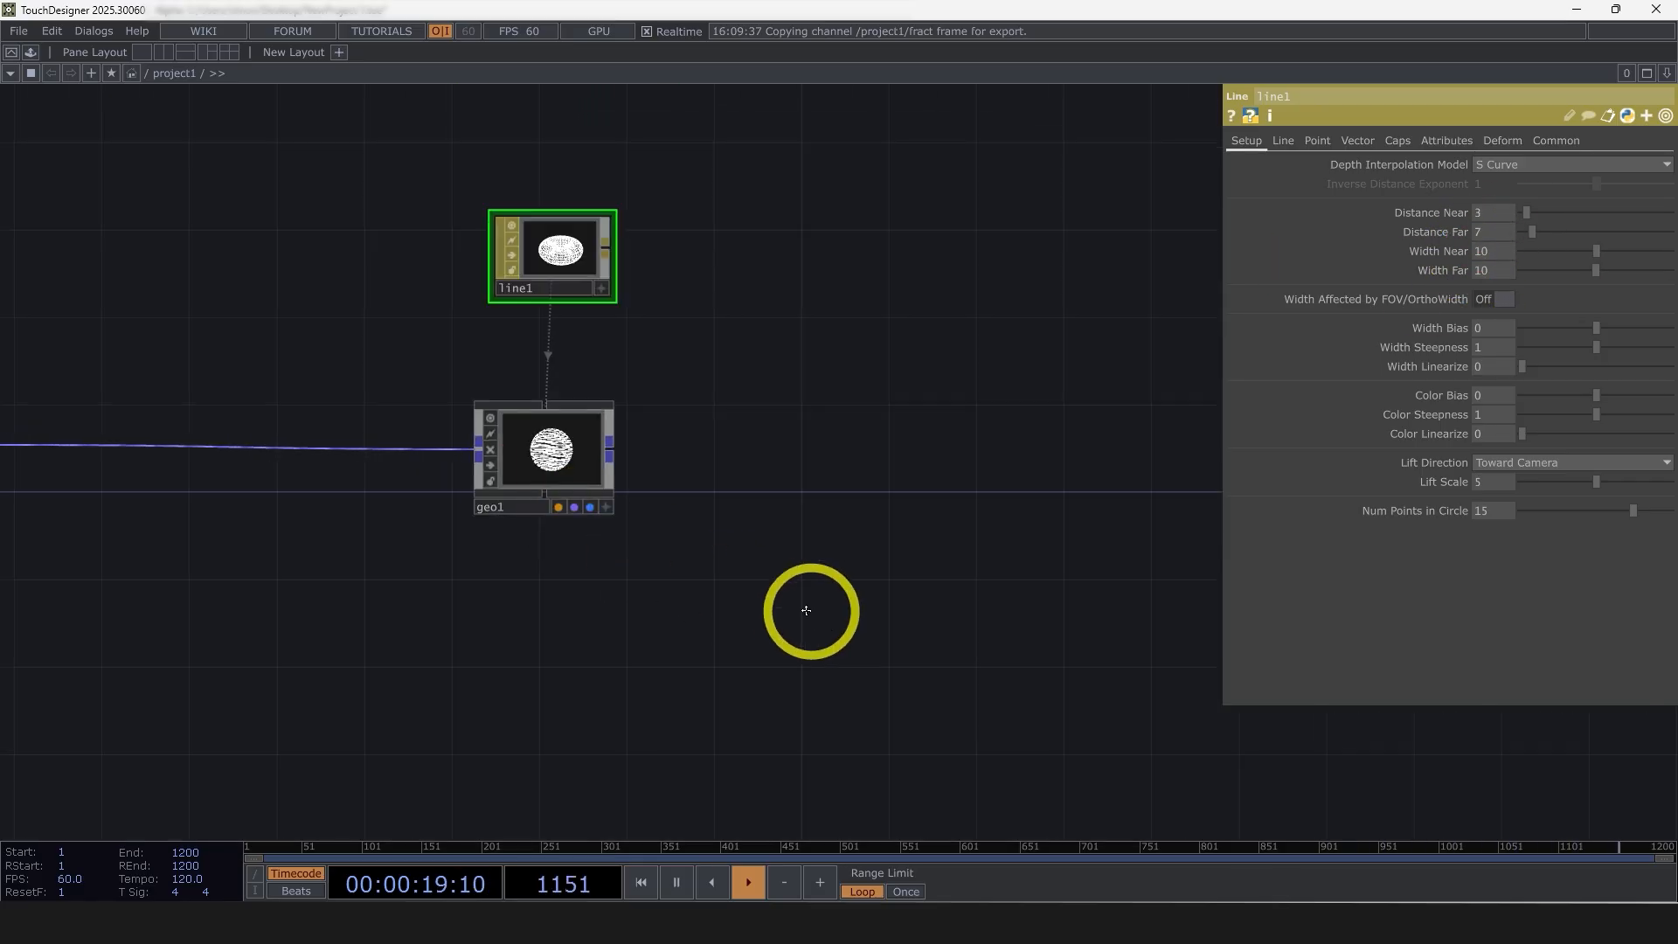
key(Tab)
click(454, 256)
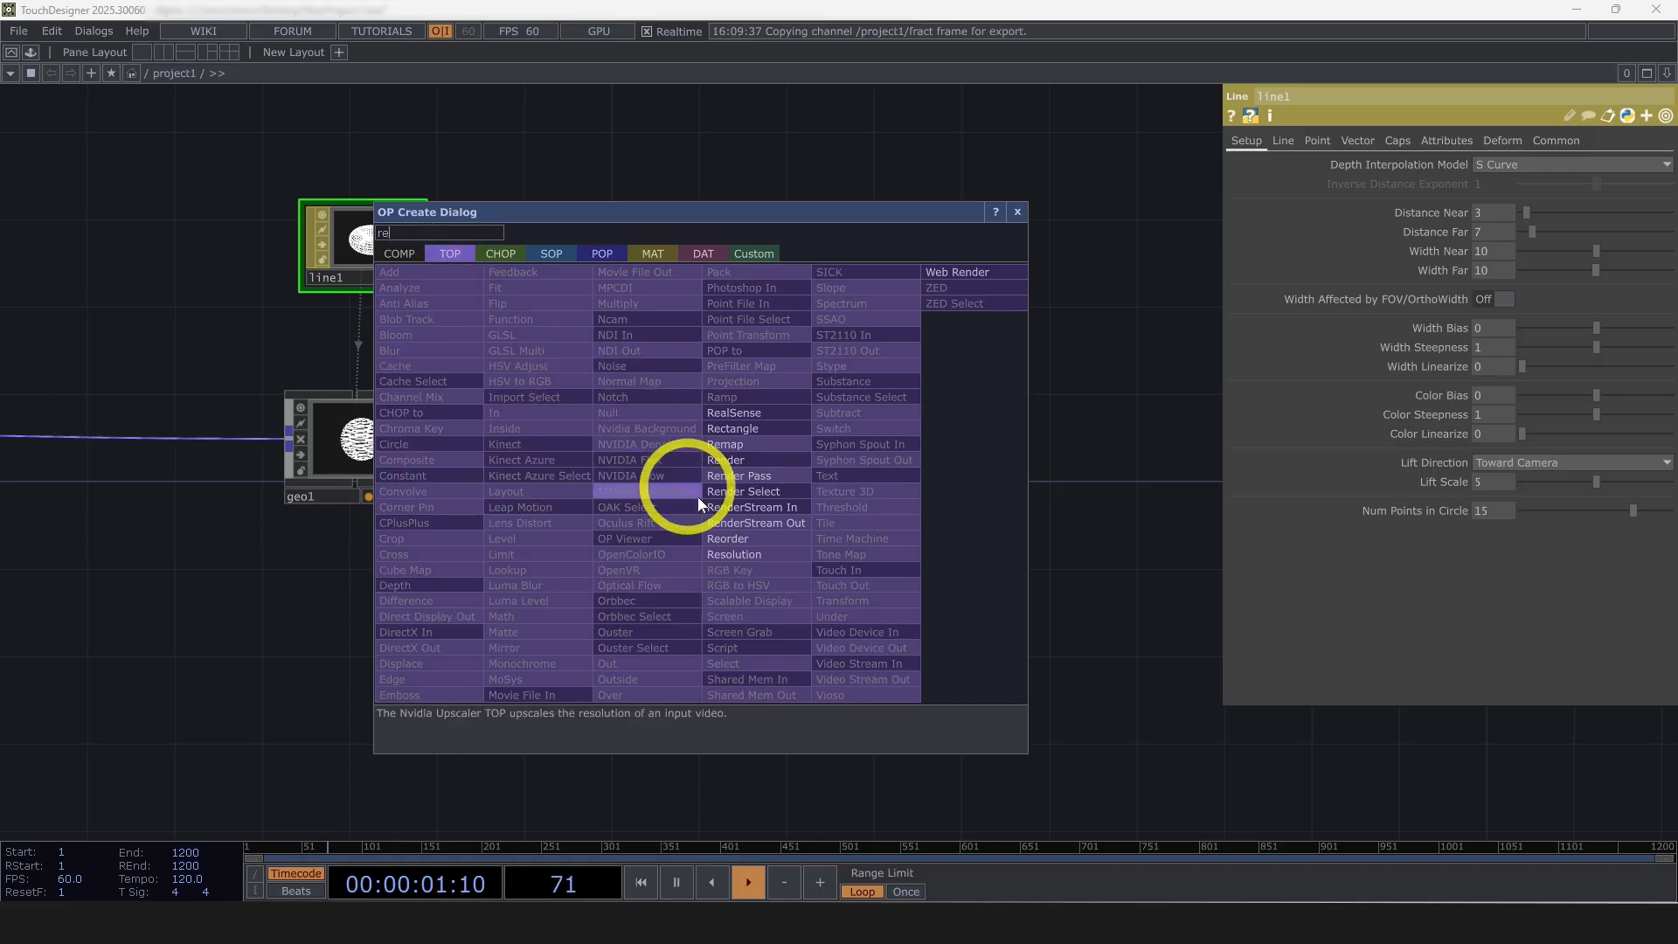
click(764, 538)
click(848, 452)
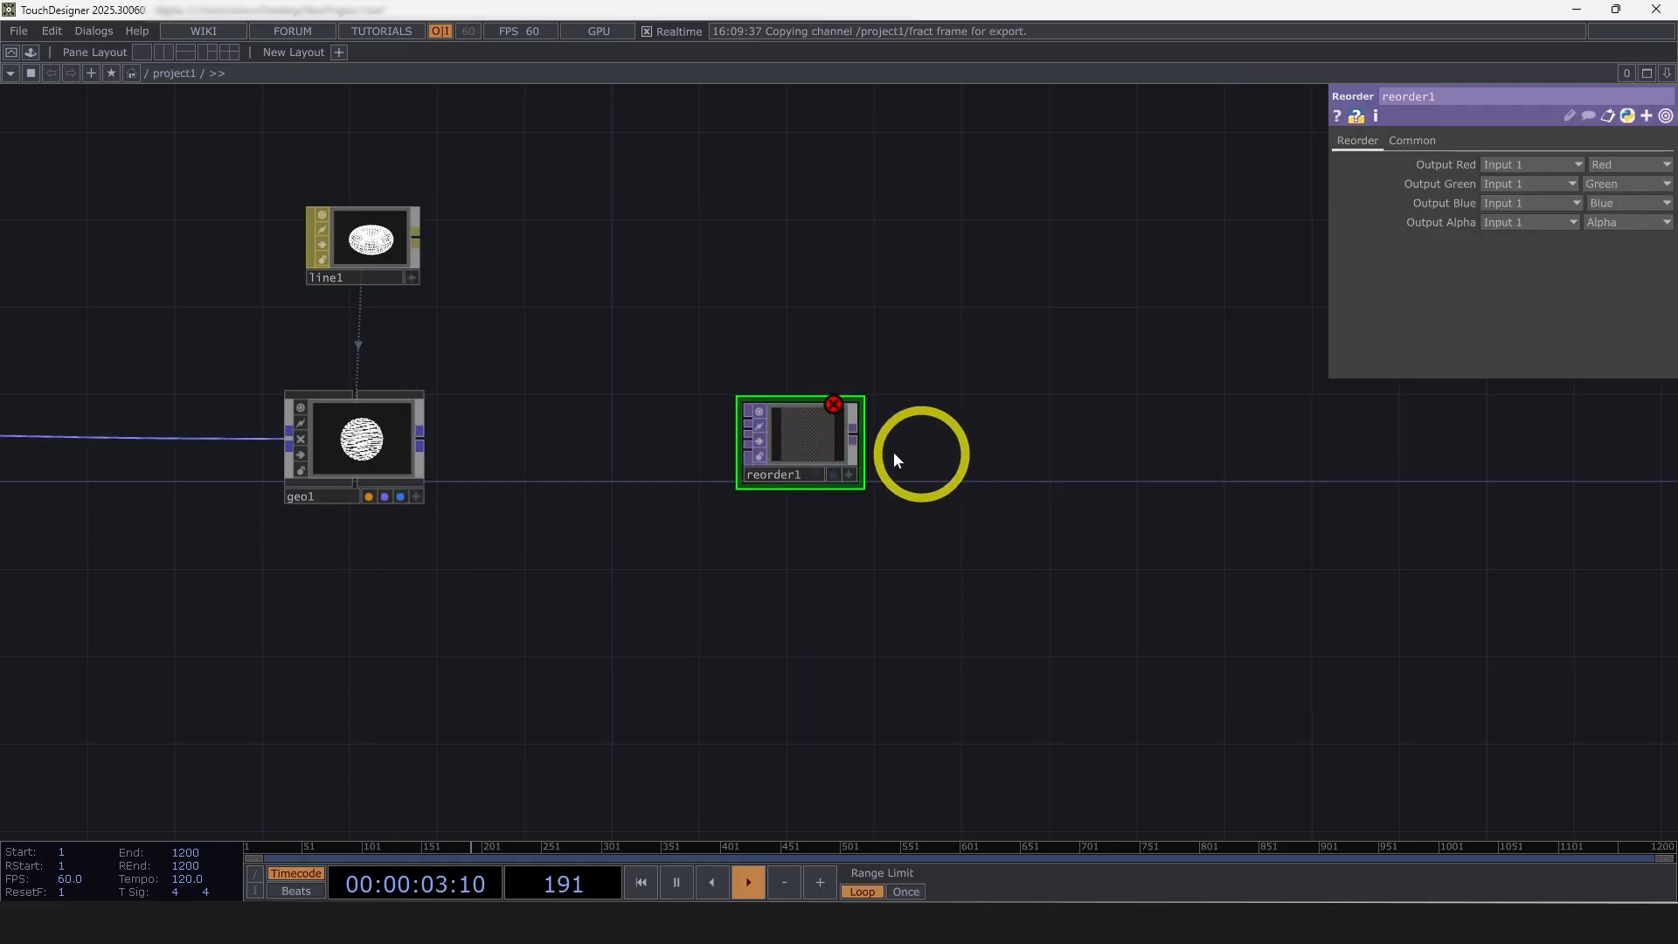
key(Delete)
Add a Render TOP beside the geometry node
key(Tab)
text(re)
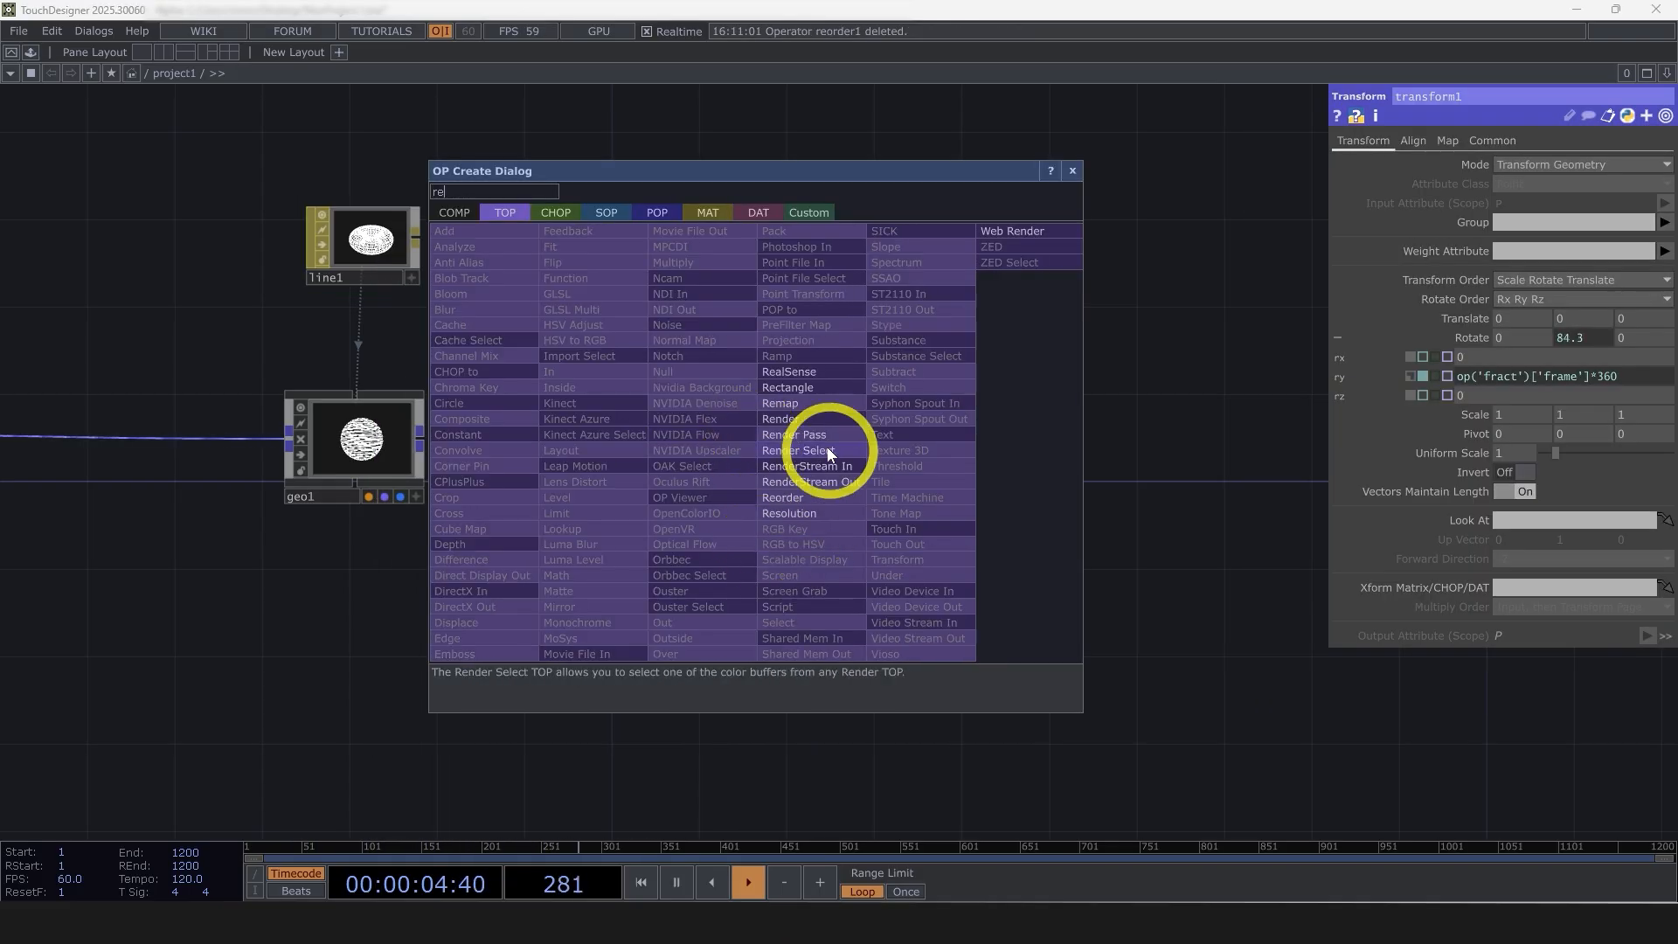
click(787, 419)
click(739, 437)
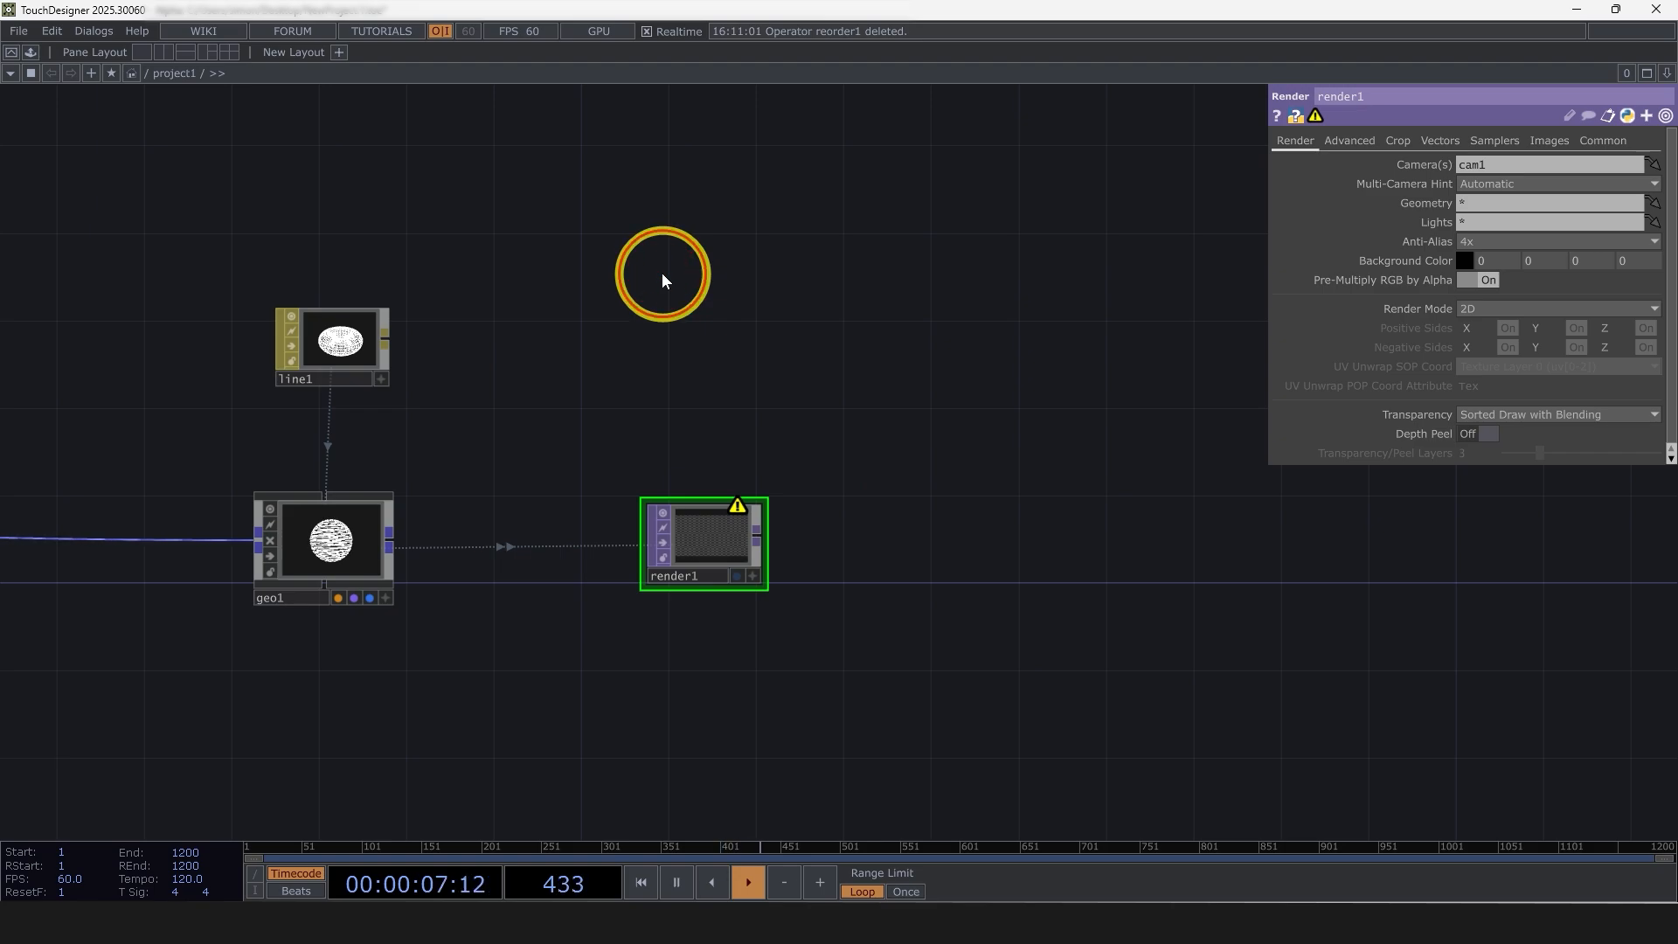
Add a Camera COMP above the render node
key(Tab)
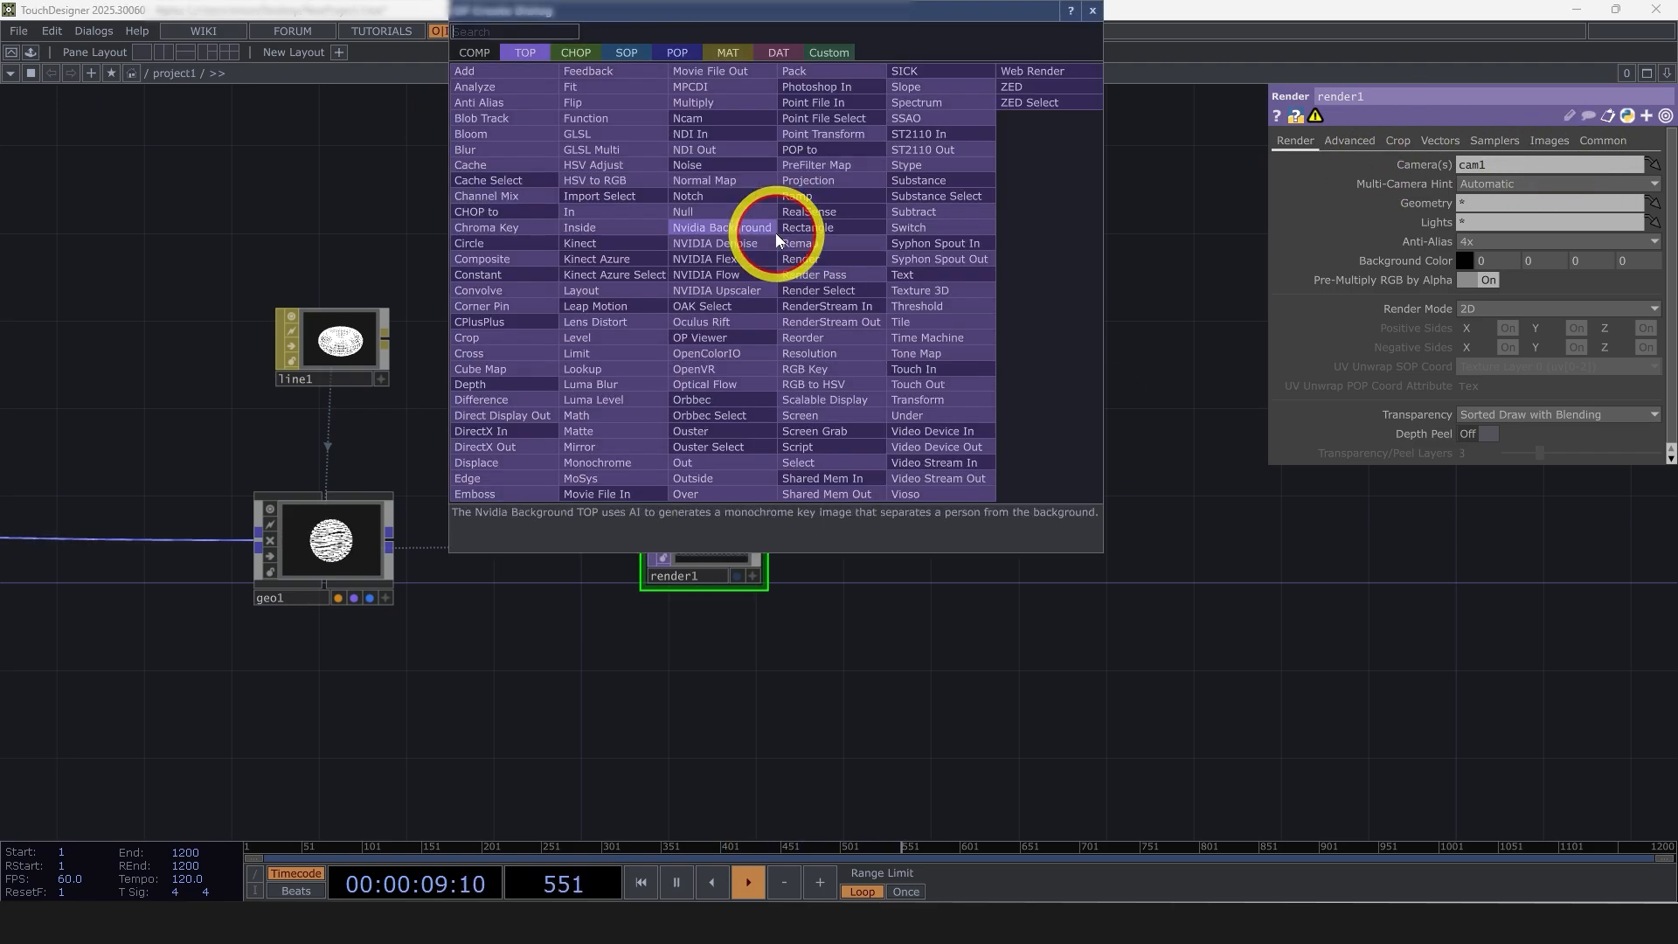
click(496, 48)
click(506, 145)
click(702, 343)
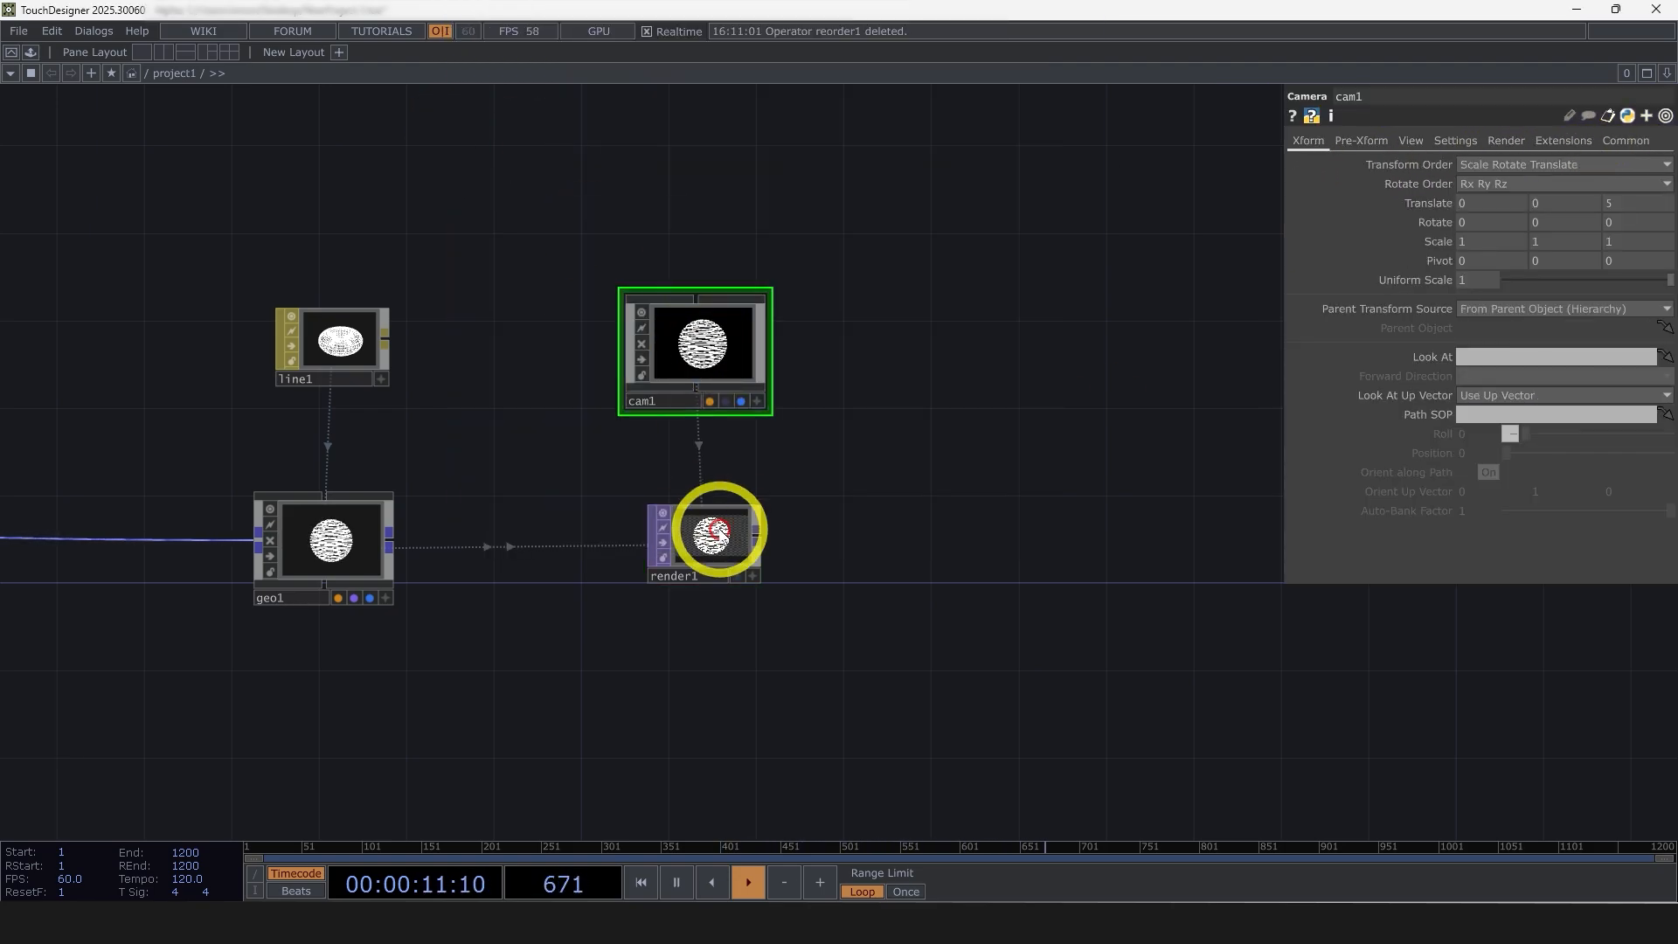
Set the render node's resolution to 1080 by 1080
click(716, 538)
scroll(718, 550, up, 6)
click(1601, 141)
drag(1508, 161, 1352, 164)
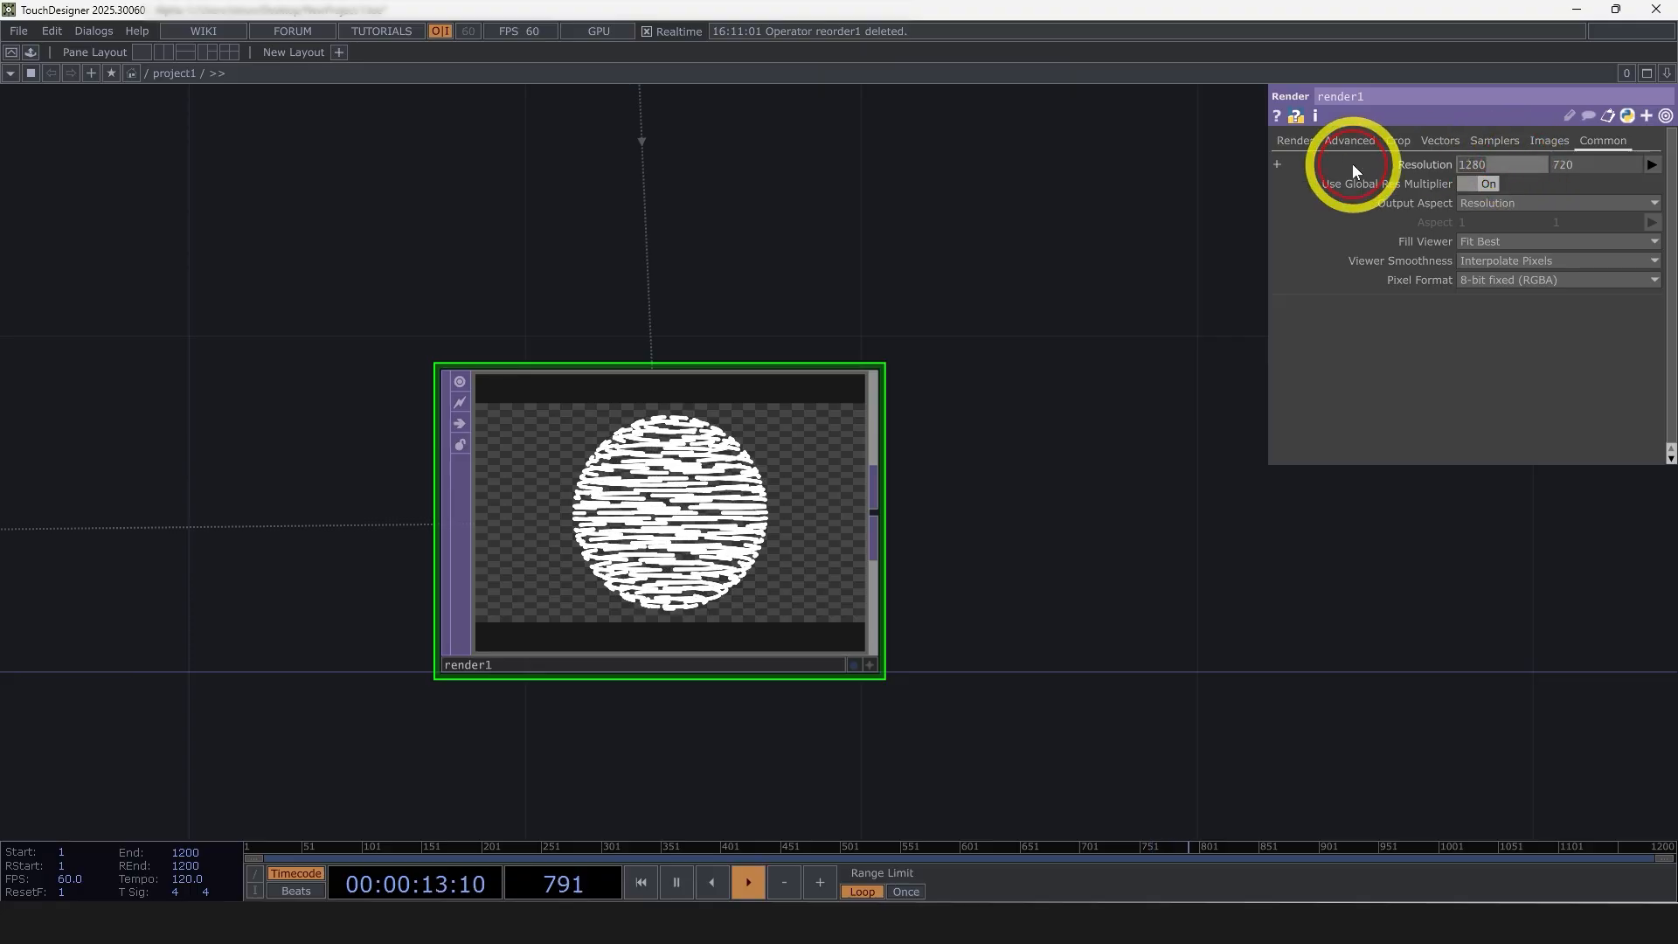
text(1080)
key(Tab)
text(1080)
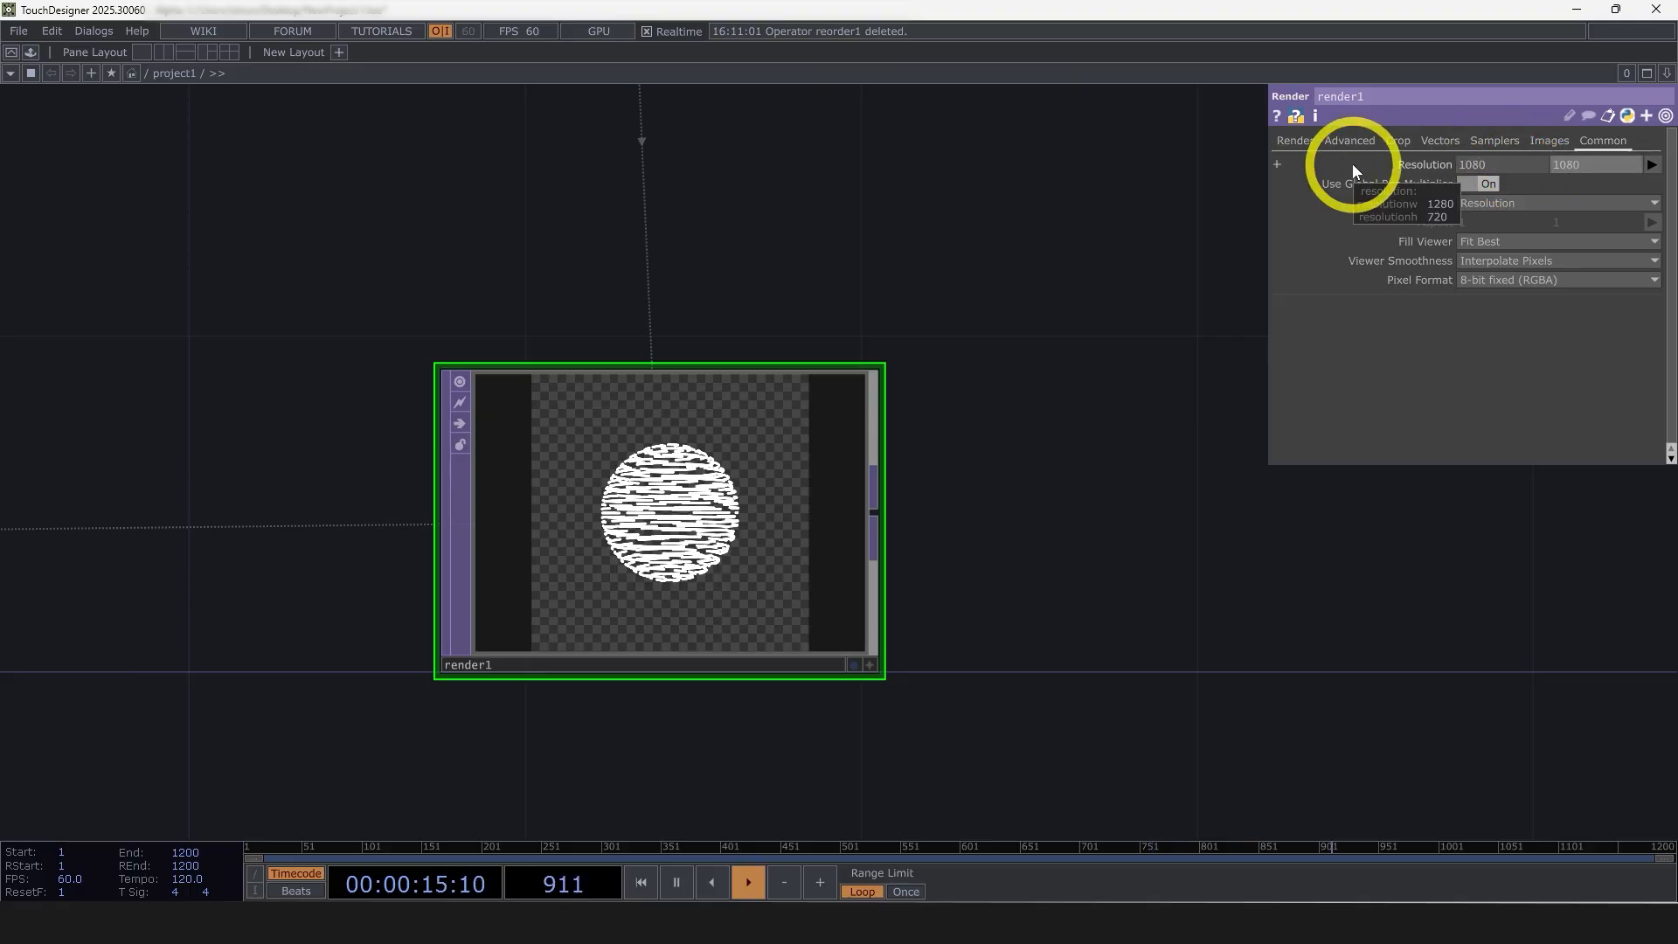
key(Return)
Append an Out TOP well beyond the render node and display its output as the network background
scroll(516, 538, down, 6)
right_click(586, 522)
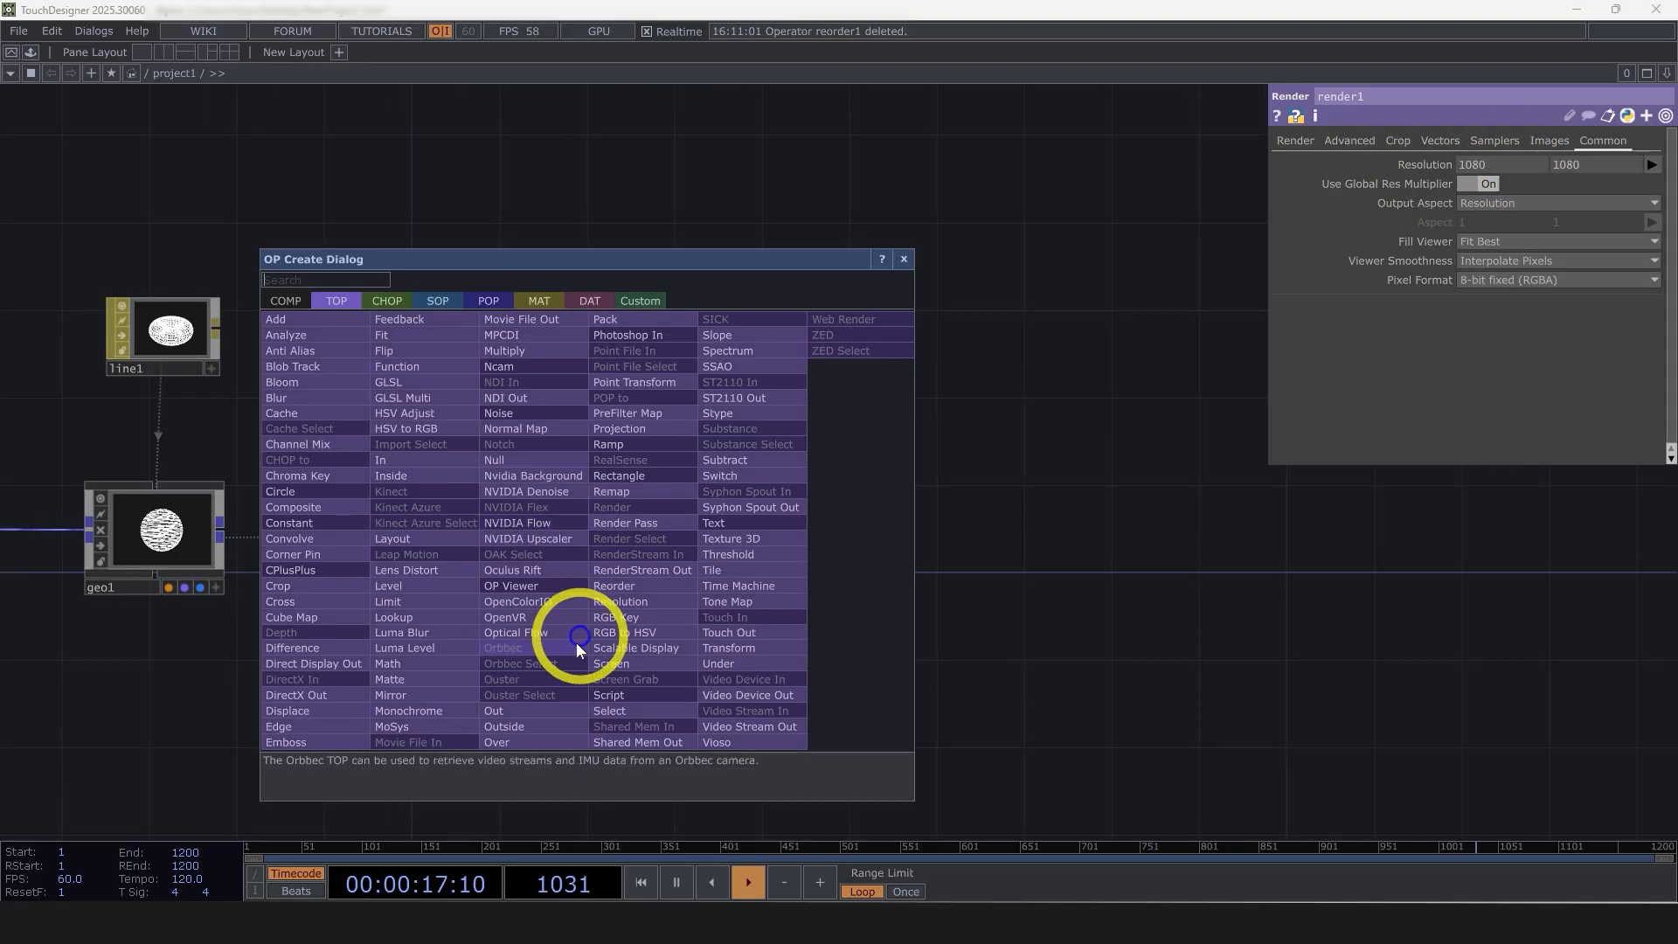
click(532, 703)
click(1526, 587)
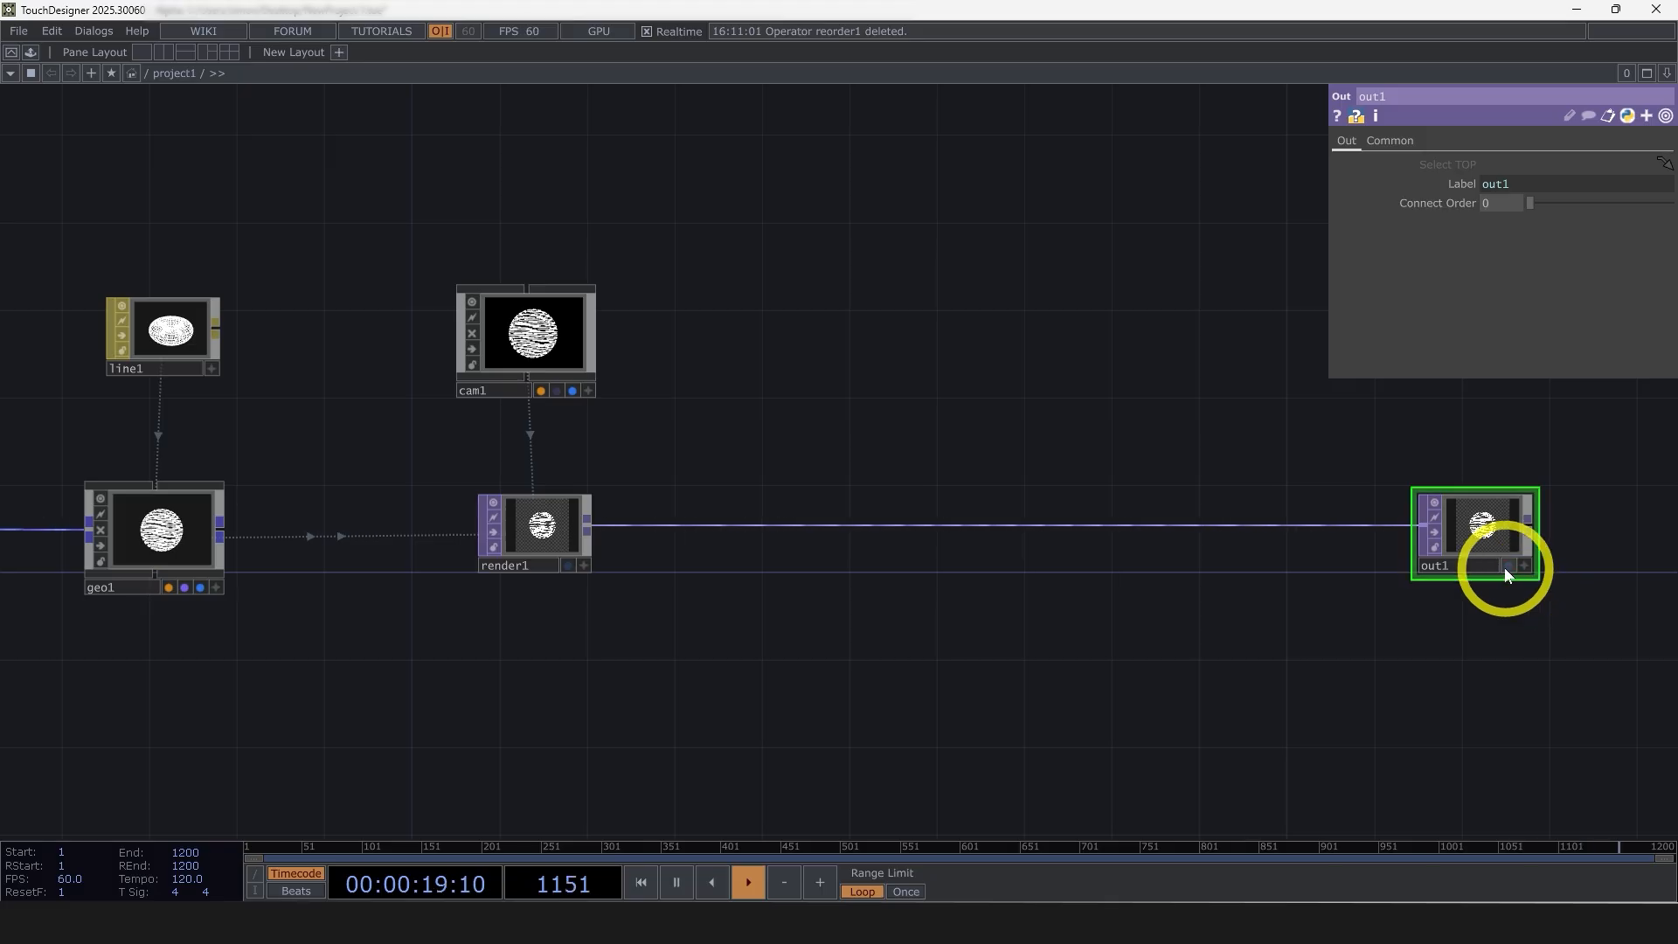
click(1507, 565)
drag(1510, 693, 1424, 695)
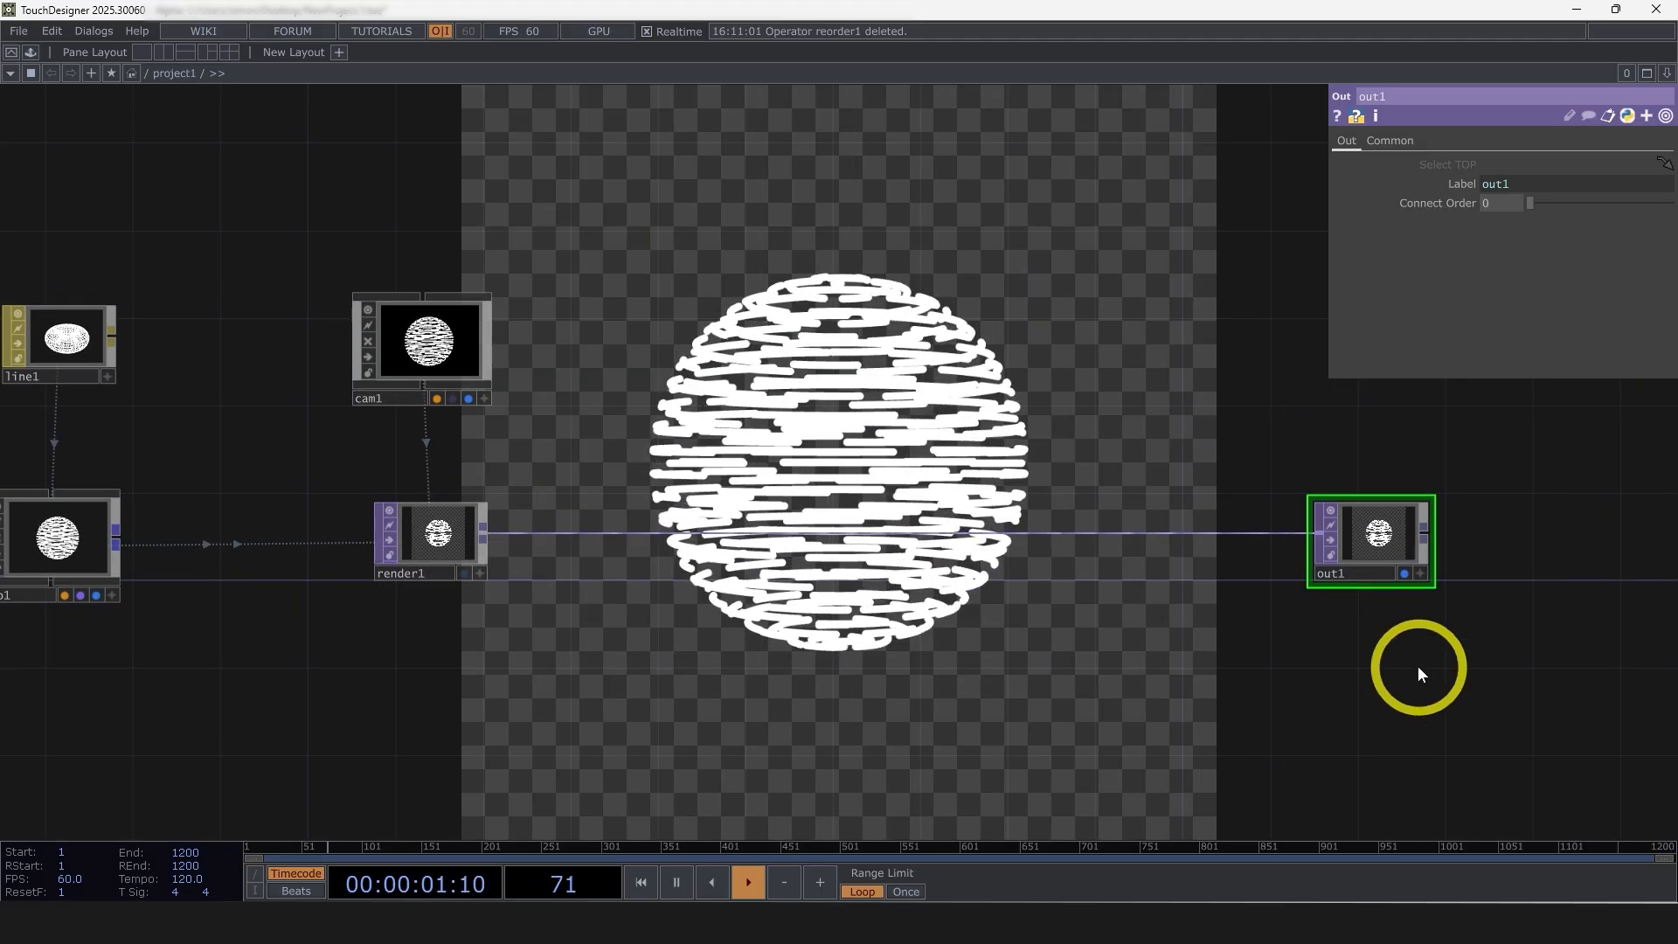
Split the network pane into two side-by-side panes
key(alt+[)
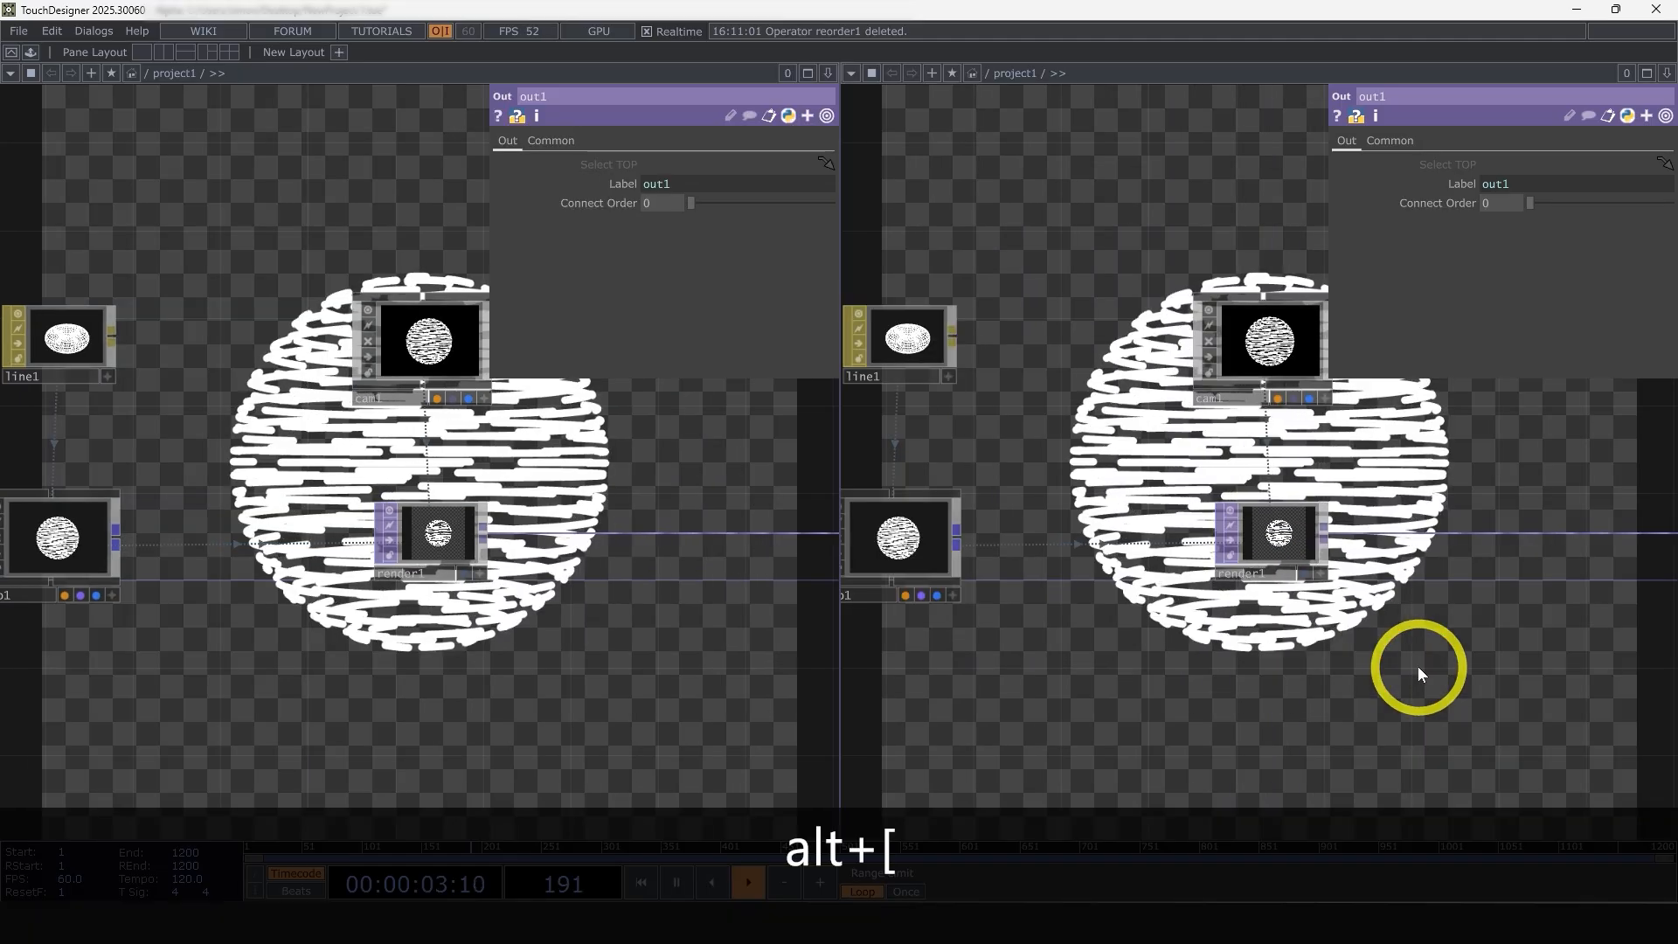
click(1667, 74)
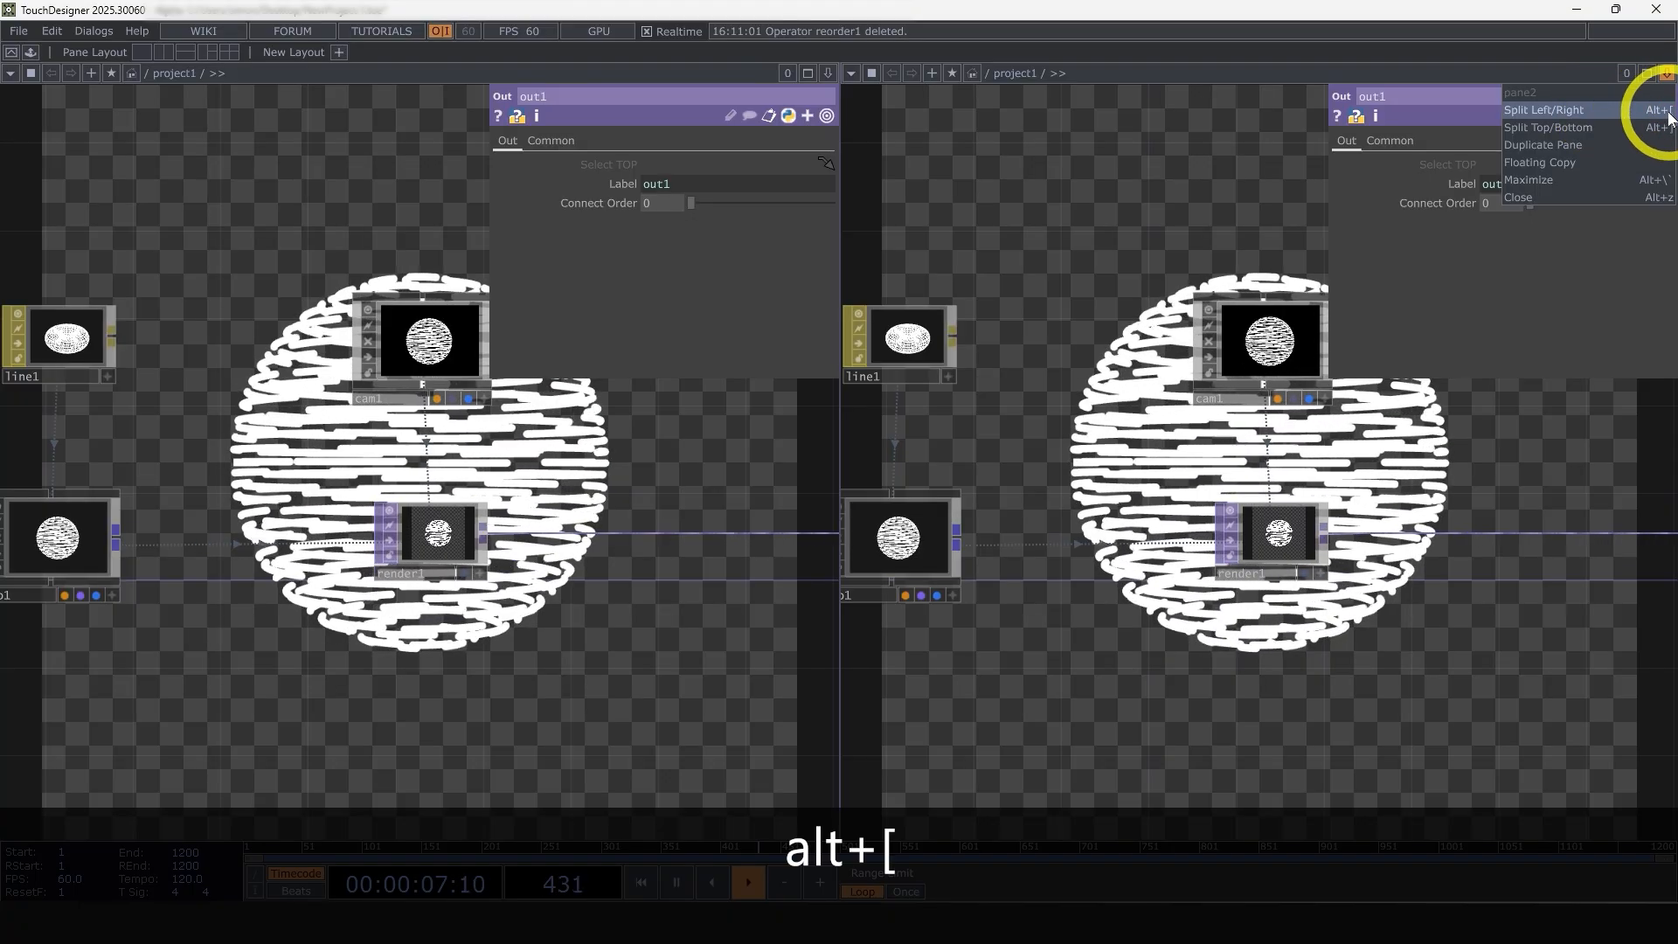
click(1140, 192)
Switch the second pane to a TOP Viewer and narrow it to about a quarter of the window width
key(alt+4)
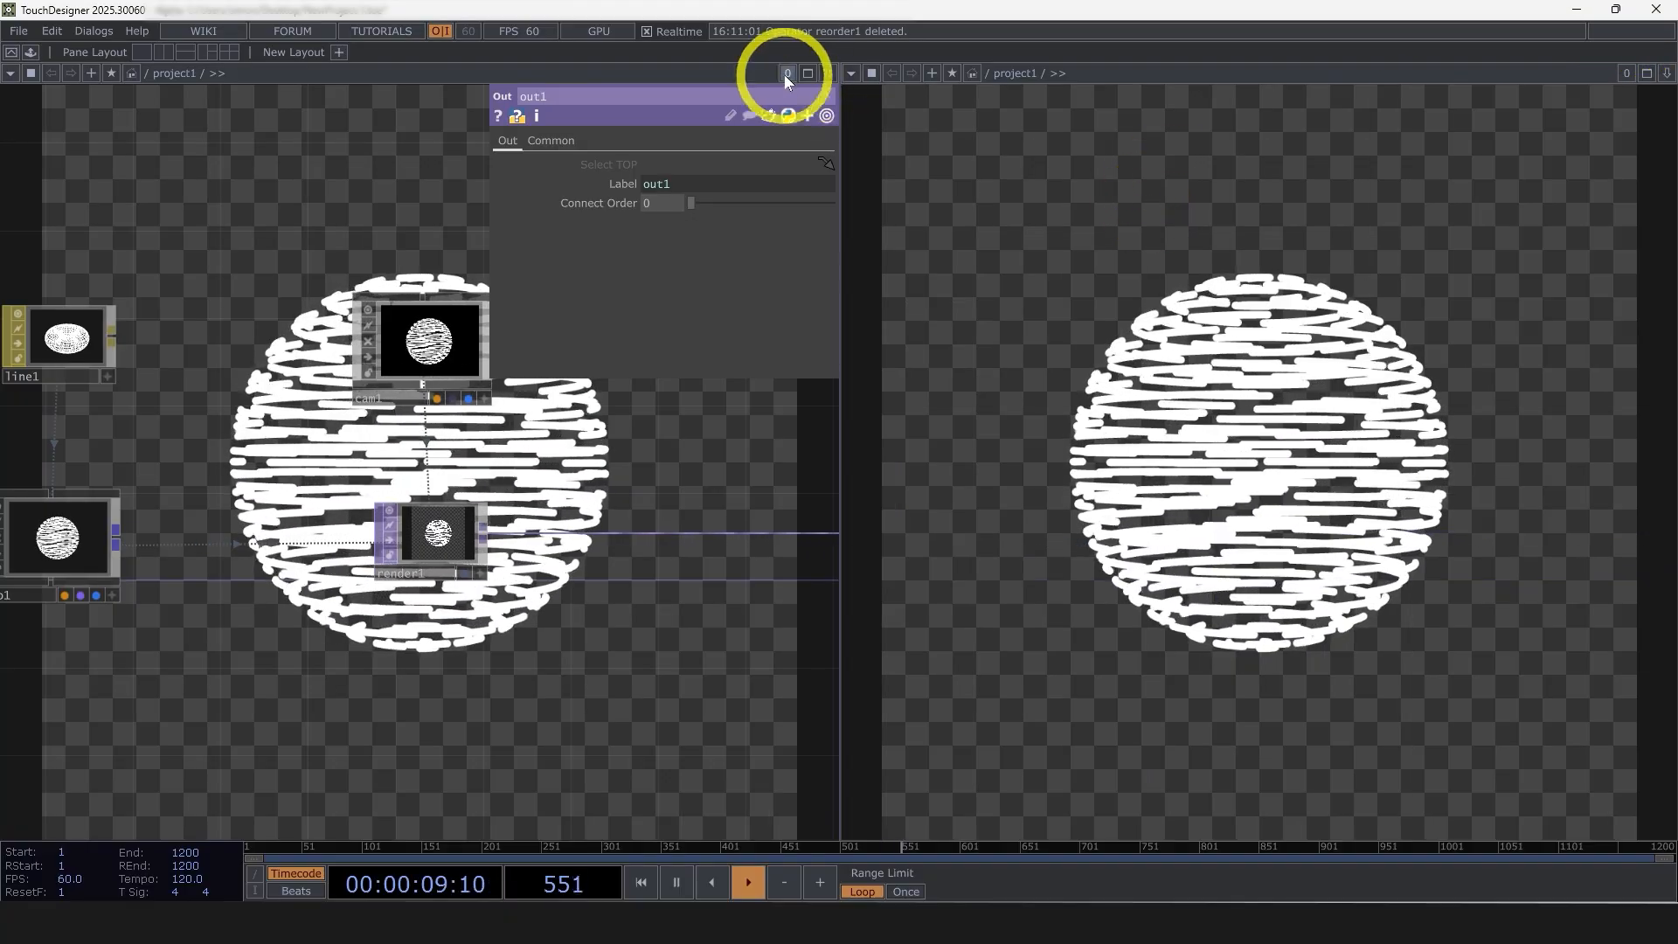
click(851, 73)
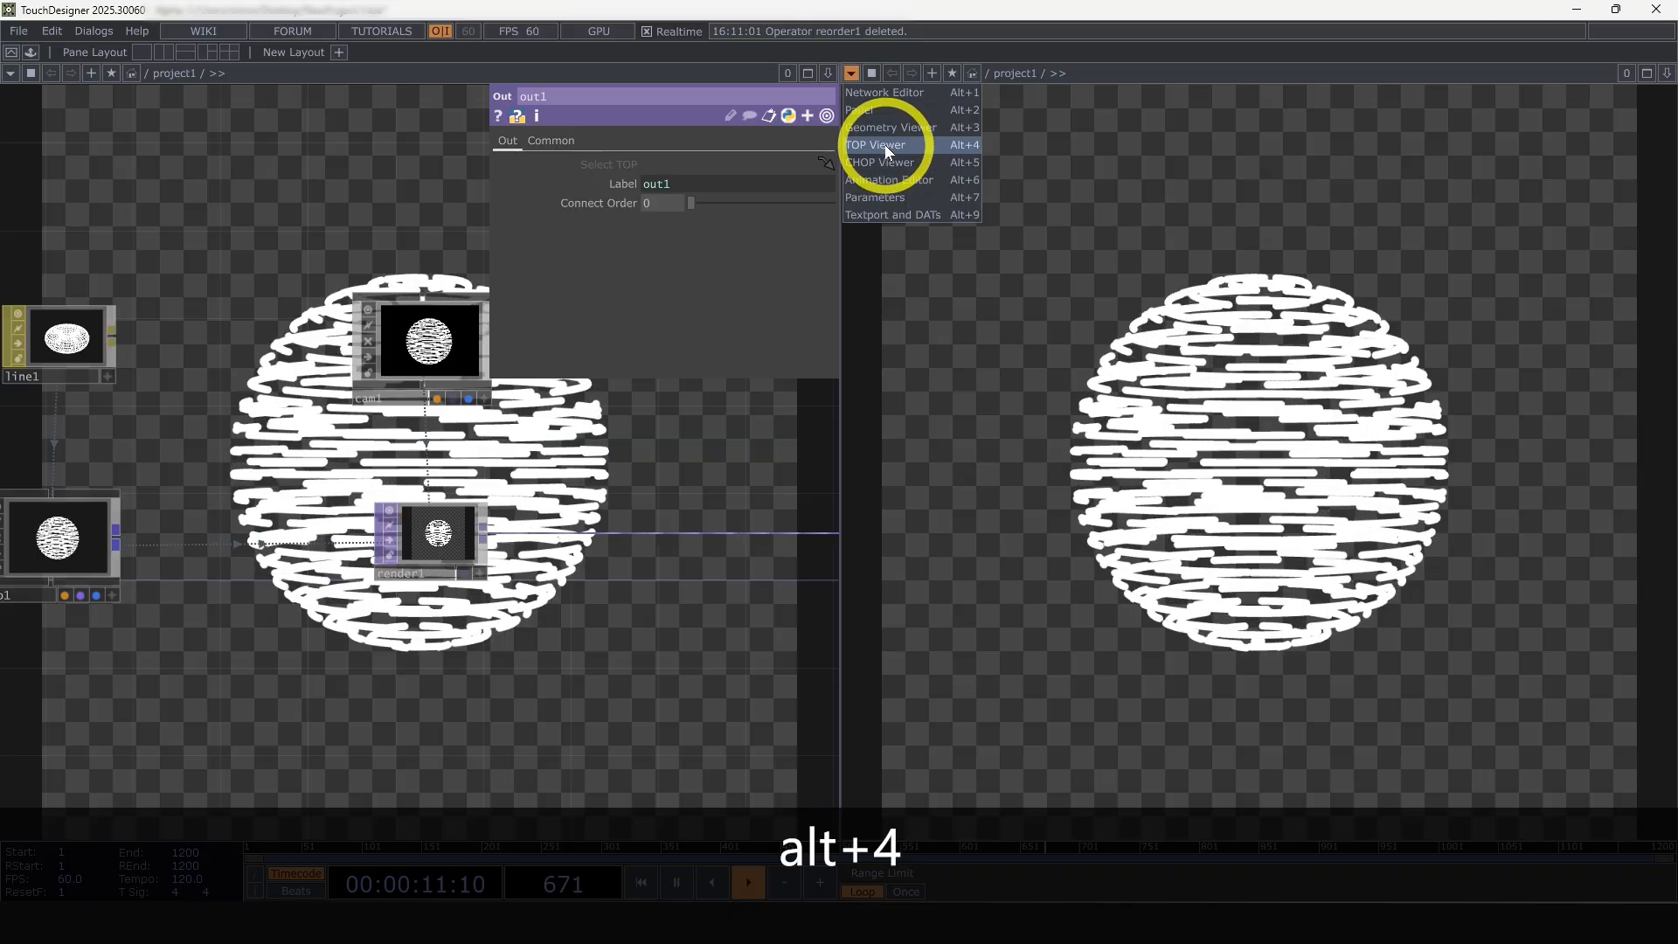
click(958, 145)
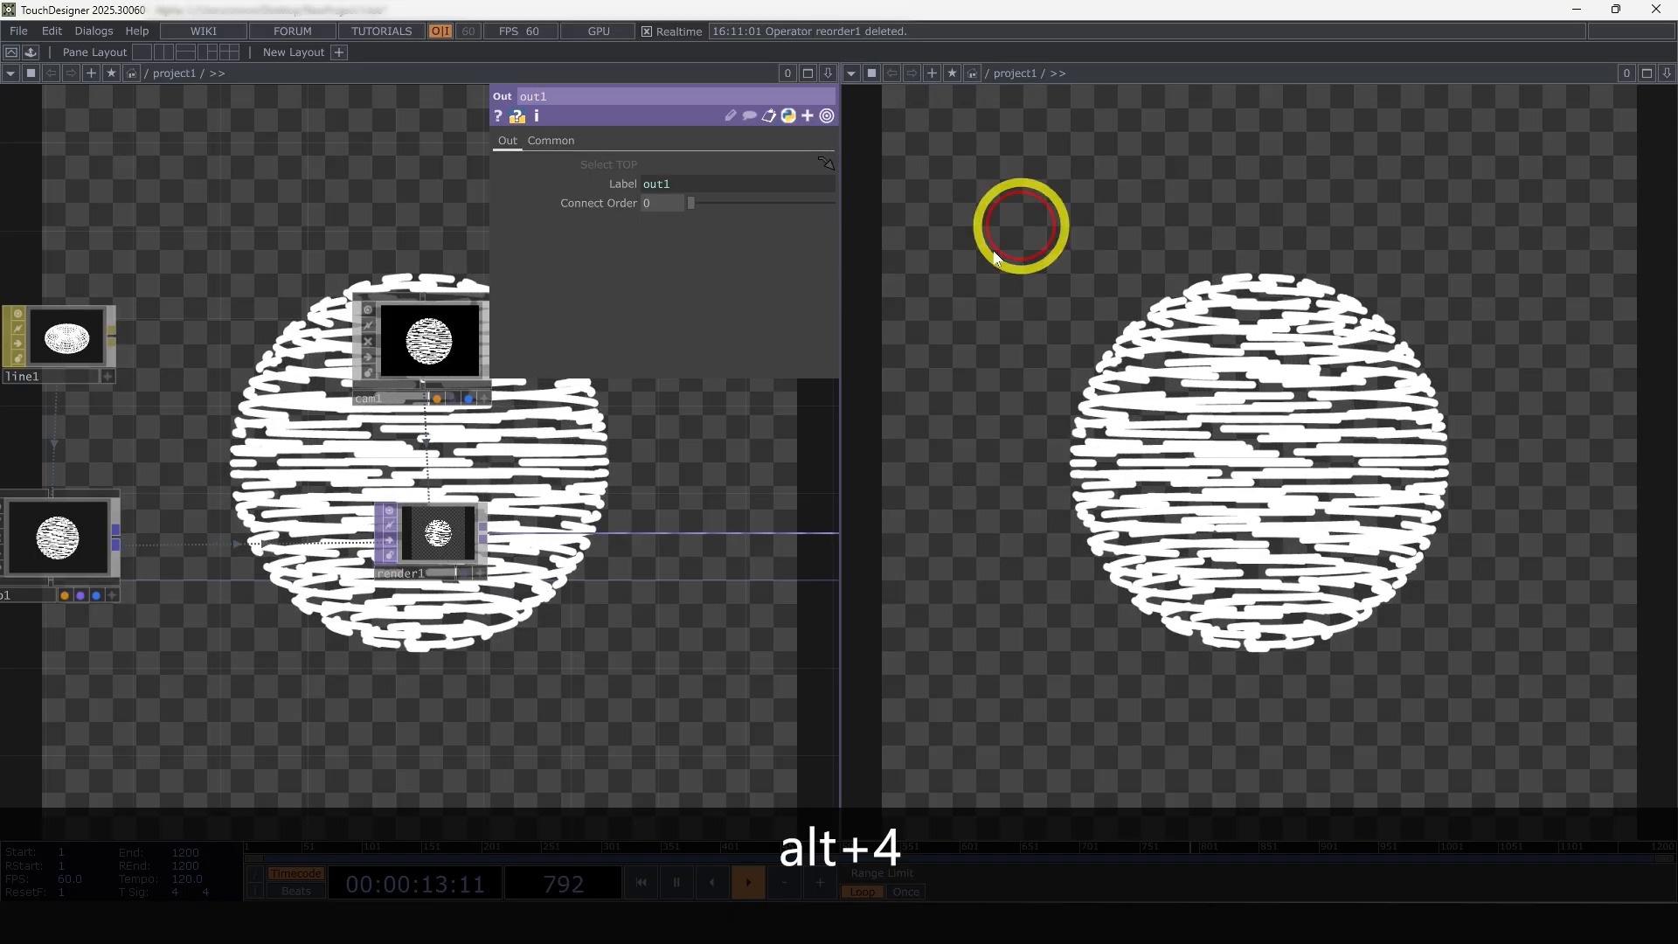
drag(839, 394, 1224, 385)
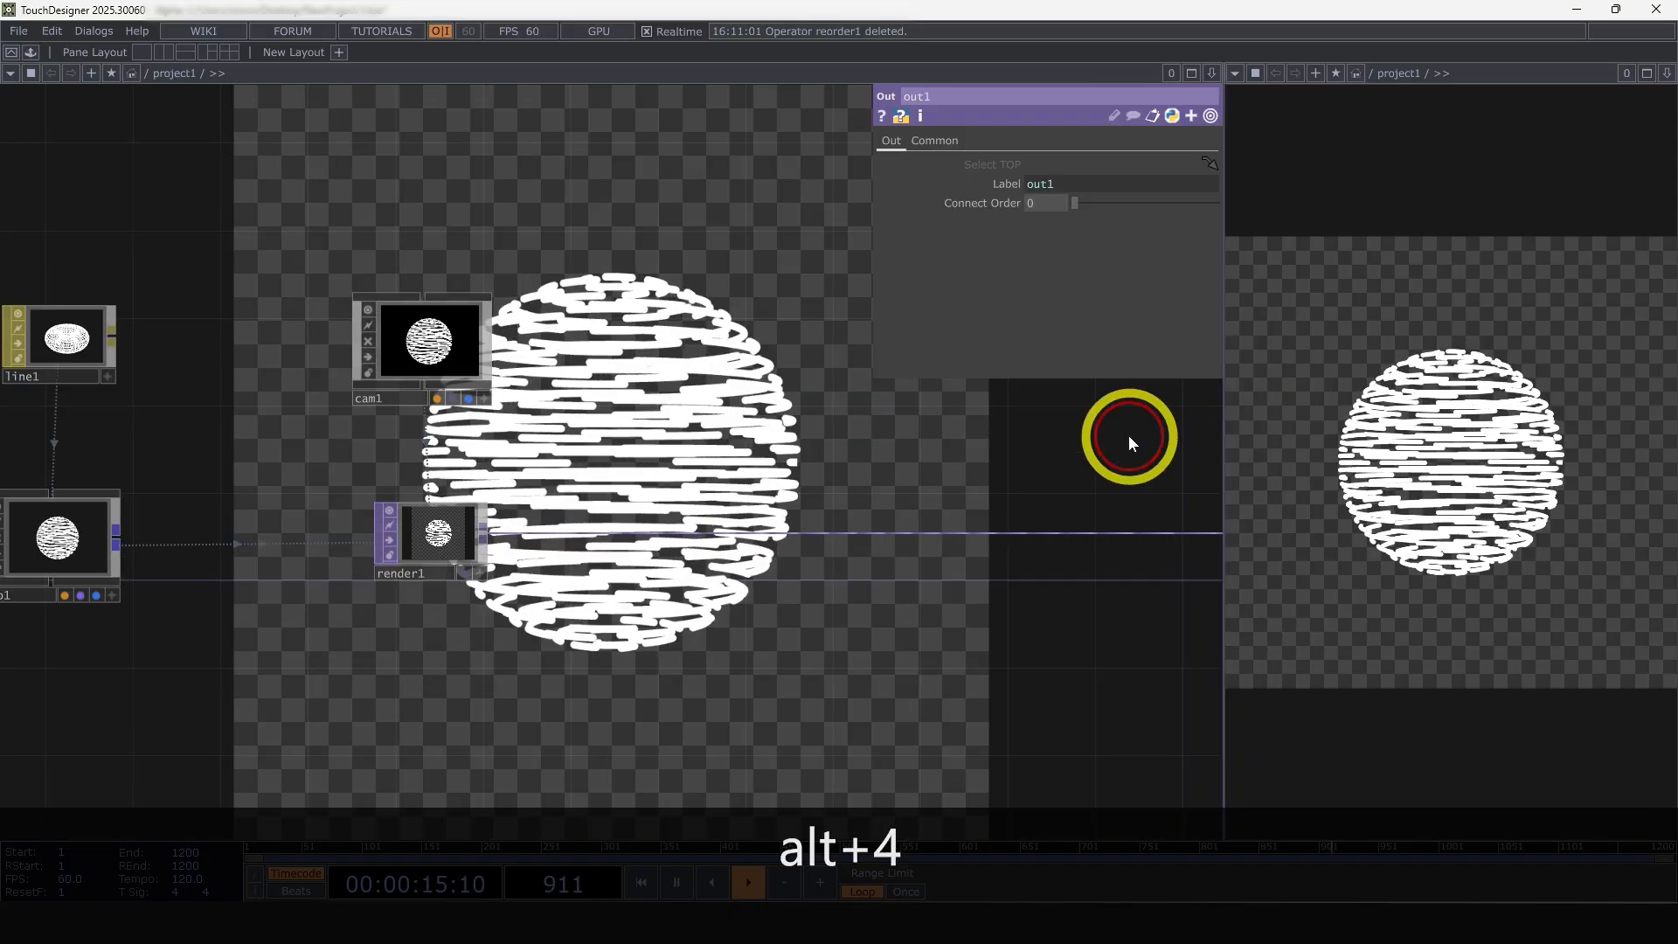
Turn off the Backdrop TOPs display so the network background no longer shows the rendered output
drag(997, 463, 1019, 448)
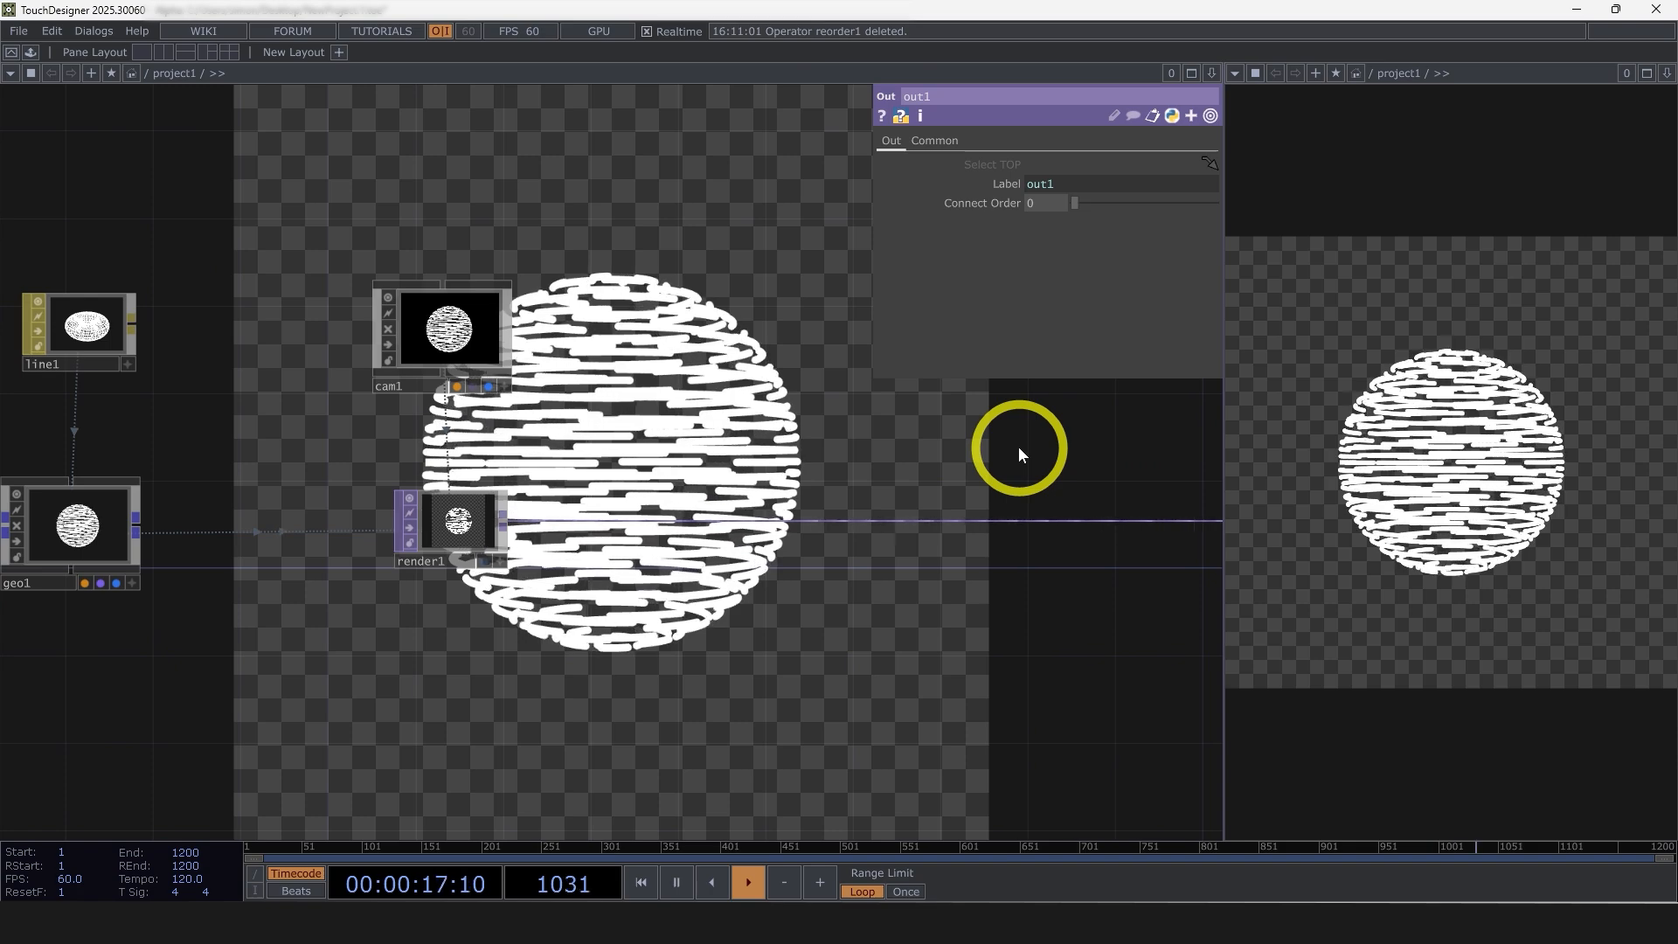
right_click(924, 446)
mouse_move(986, 513)
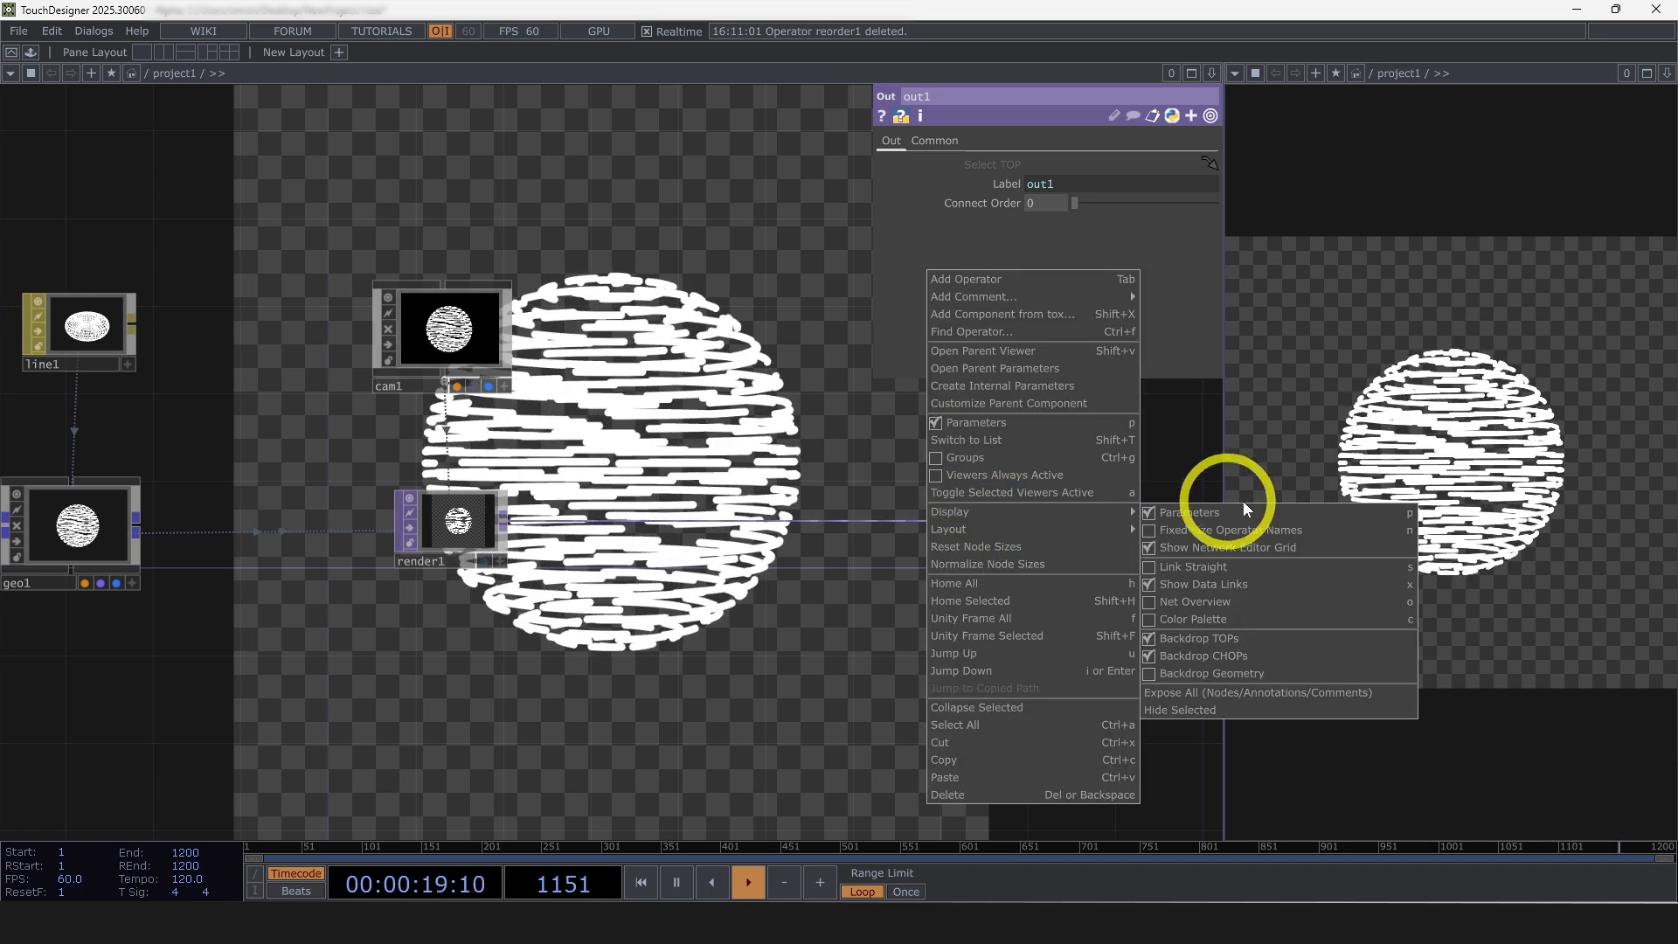
click(1219, 640)
scroll(572, 603, down, 5)
drag(579, 631, 709, 633)
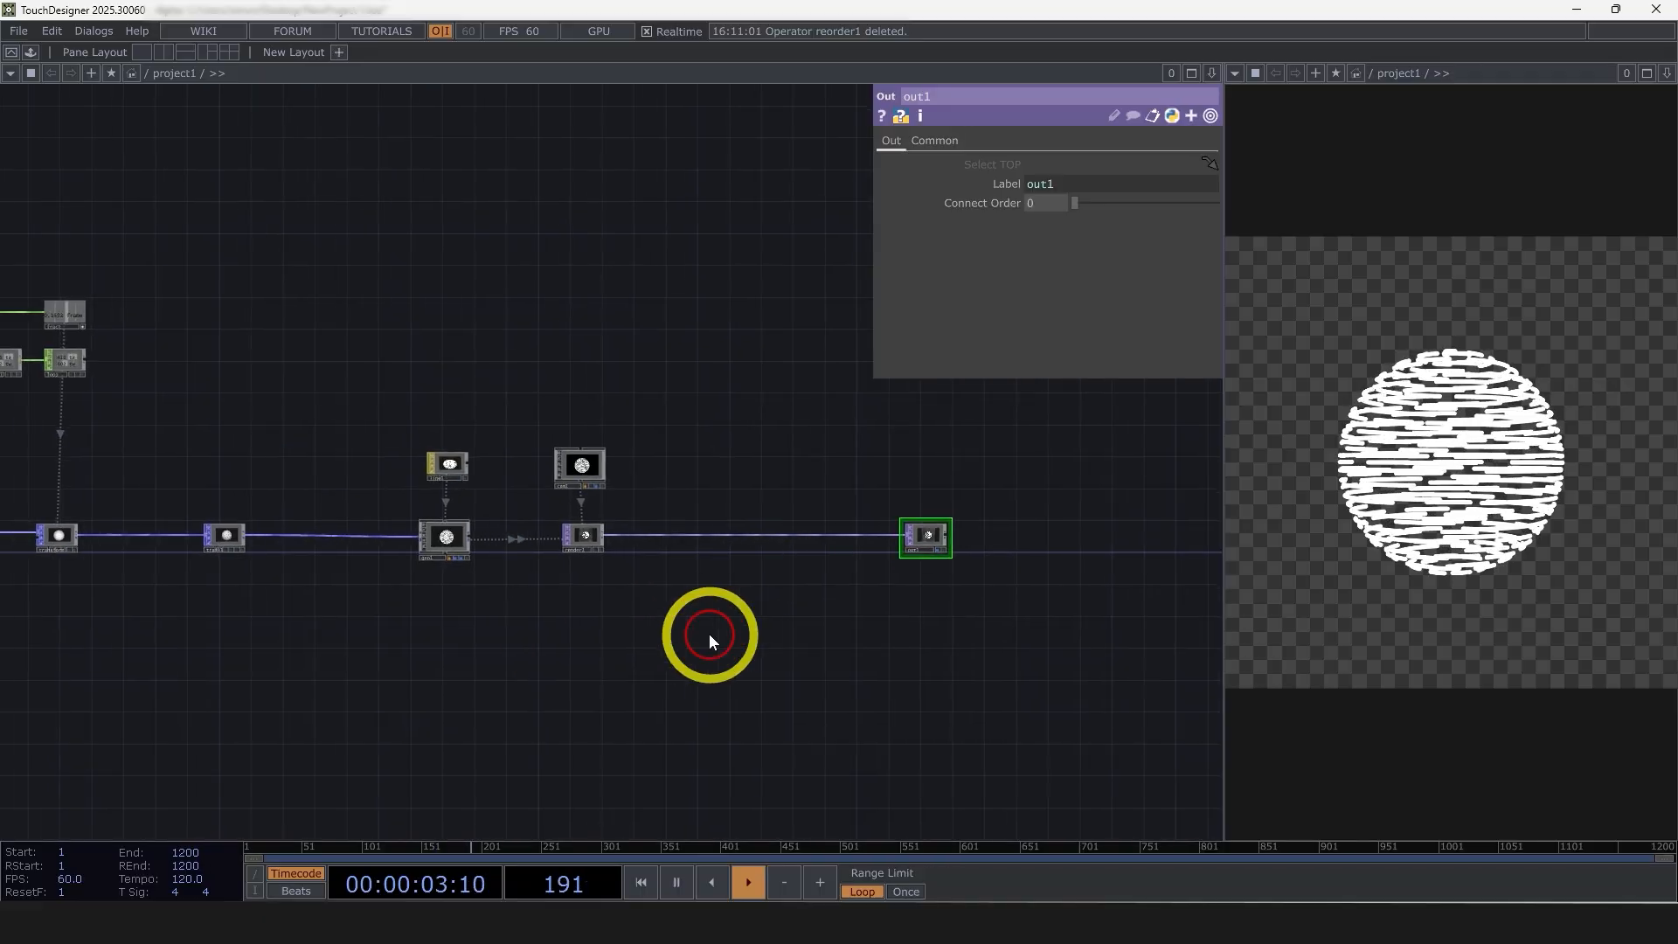
Insert a Constant TOP between the render node and the Out node, close to the Out
scroll(664, 576, up, 4)
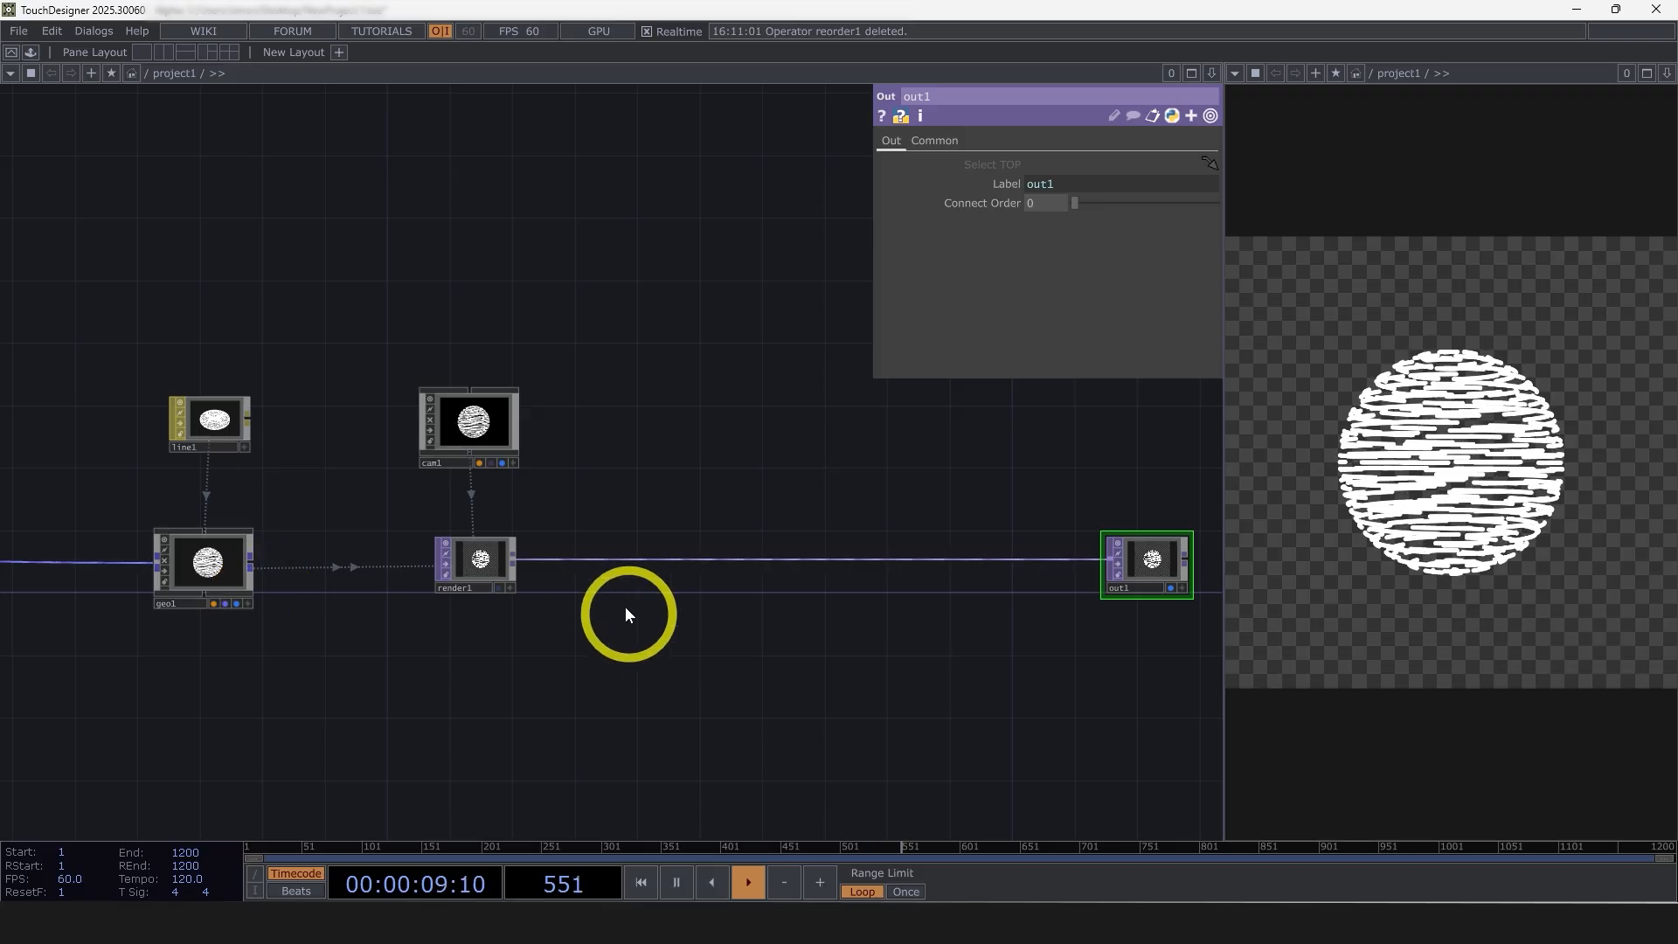
right_click(512, 556)
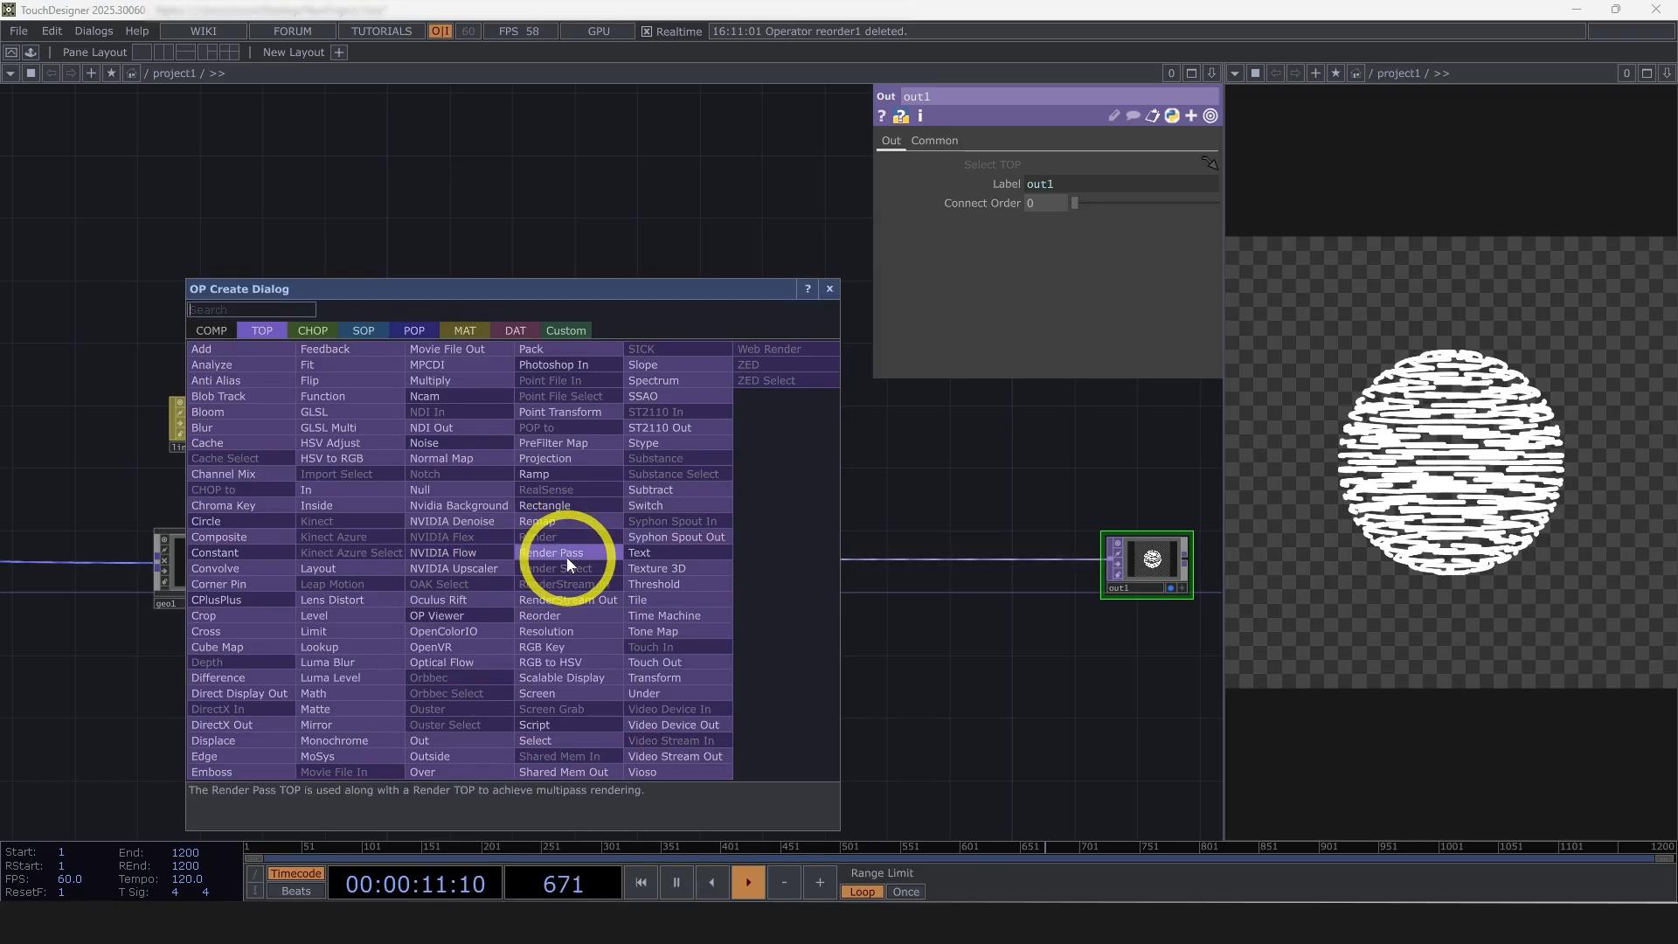
text(coo)
key(BackSpace)
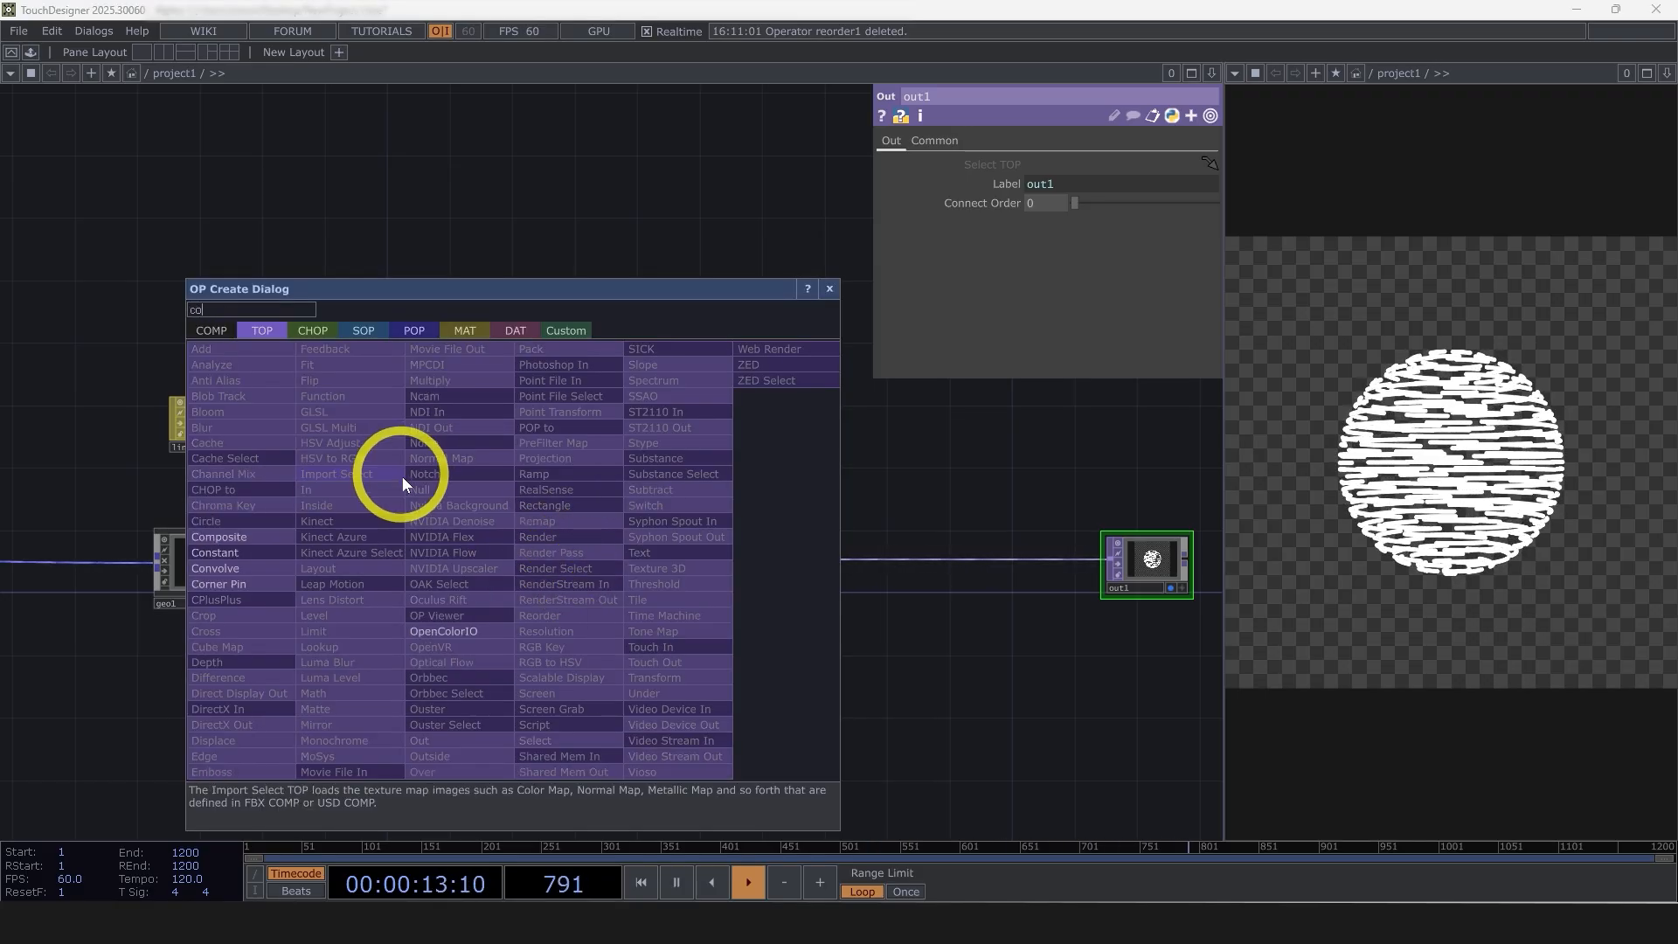
click(248, 555)
click(988, 565)
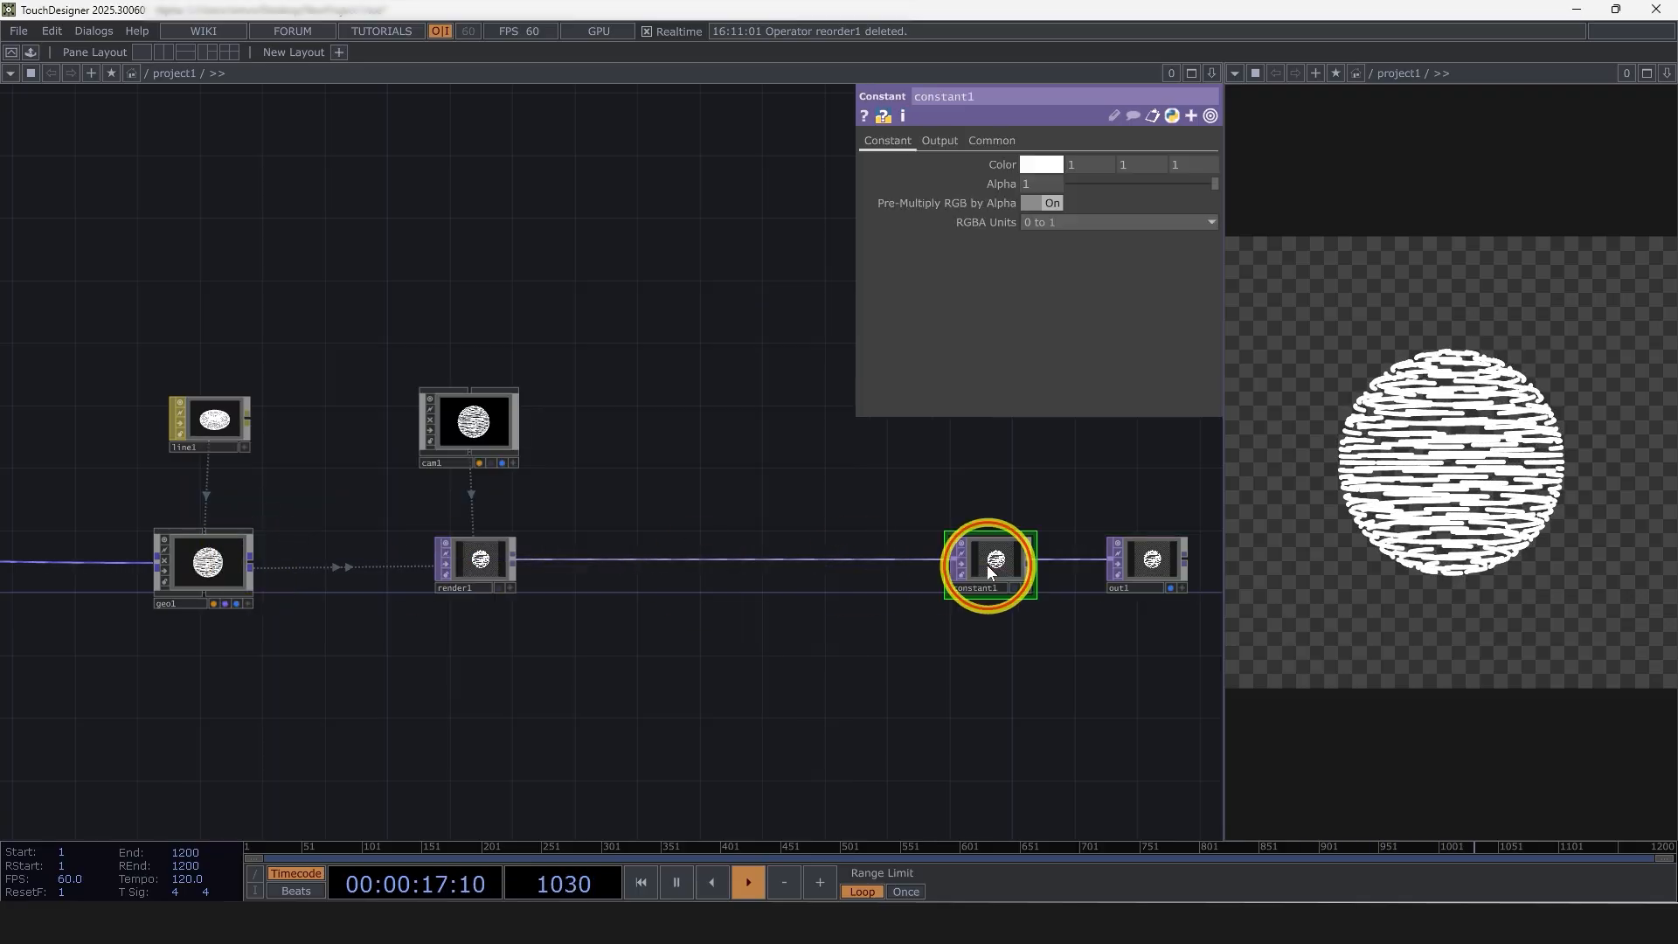
Set the Constant TOP's color to black
drag(1105, 653, 910, 653)
scroll(910, 653, up, 6)
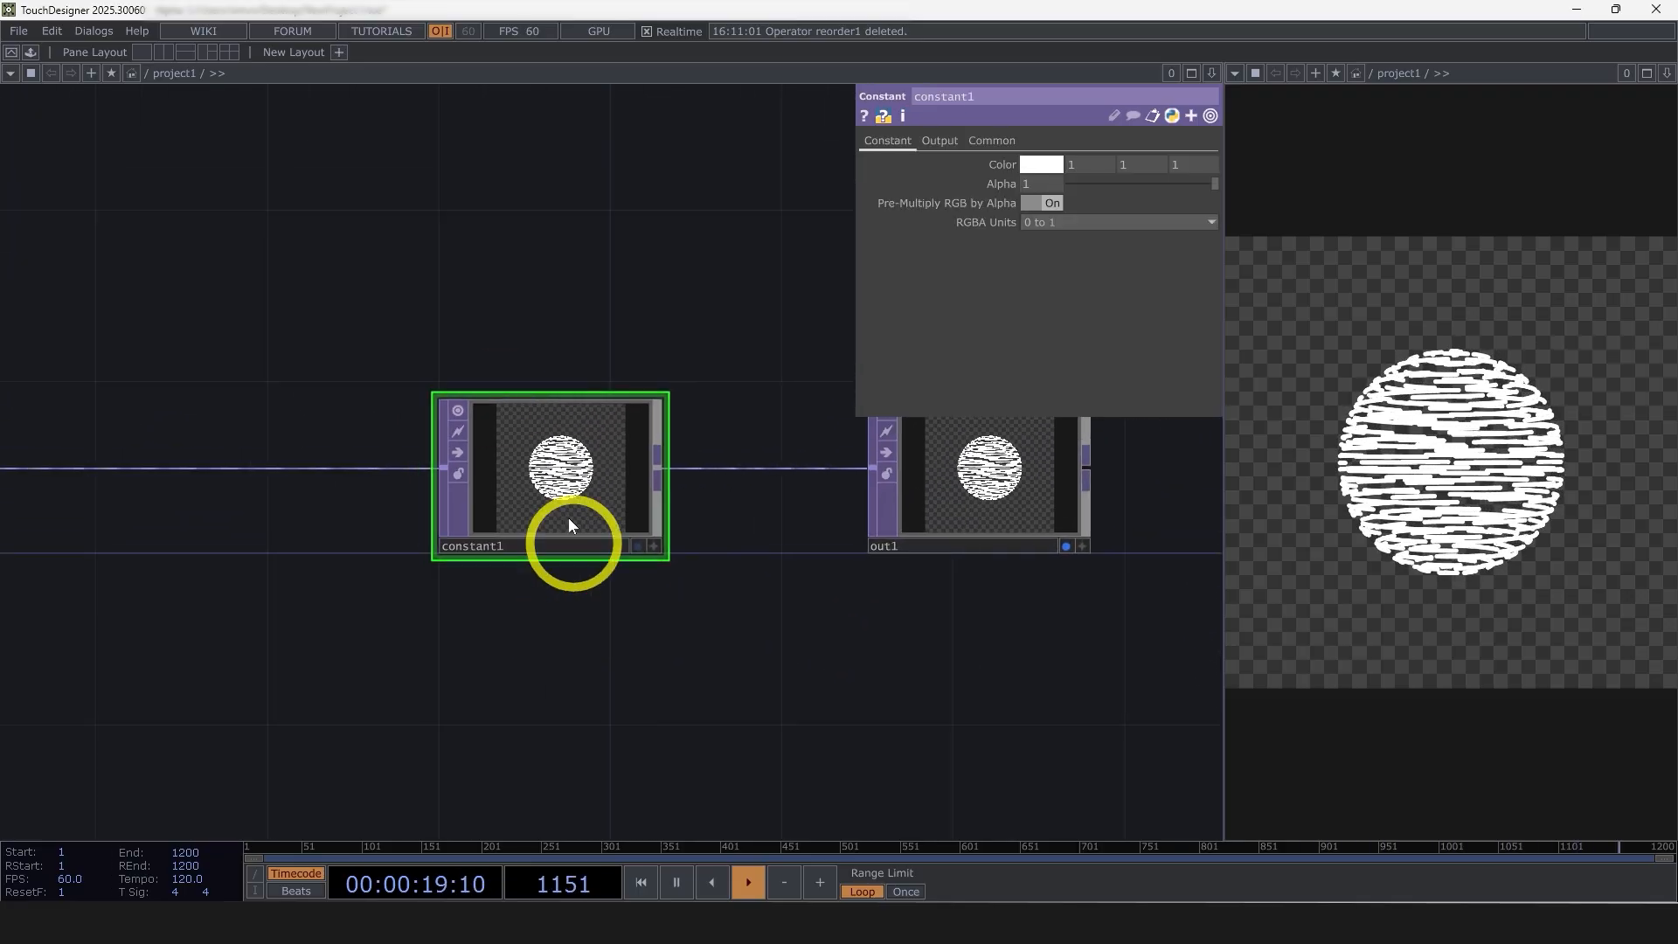
scroll(525, 594, up, 3)
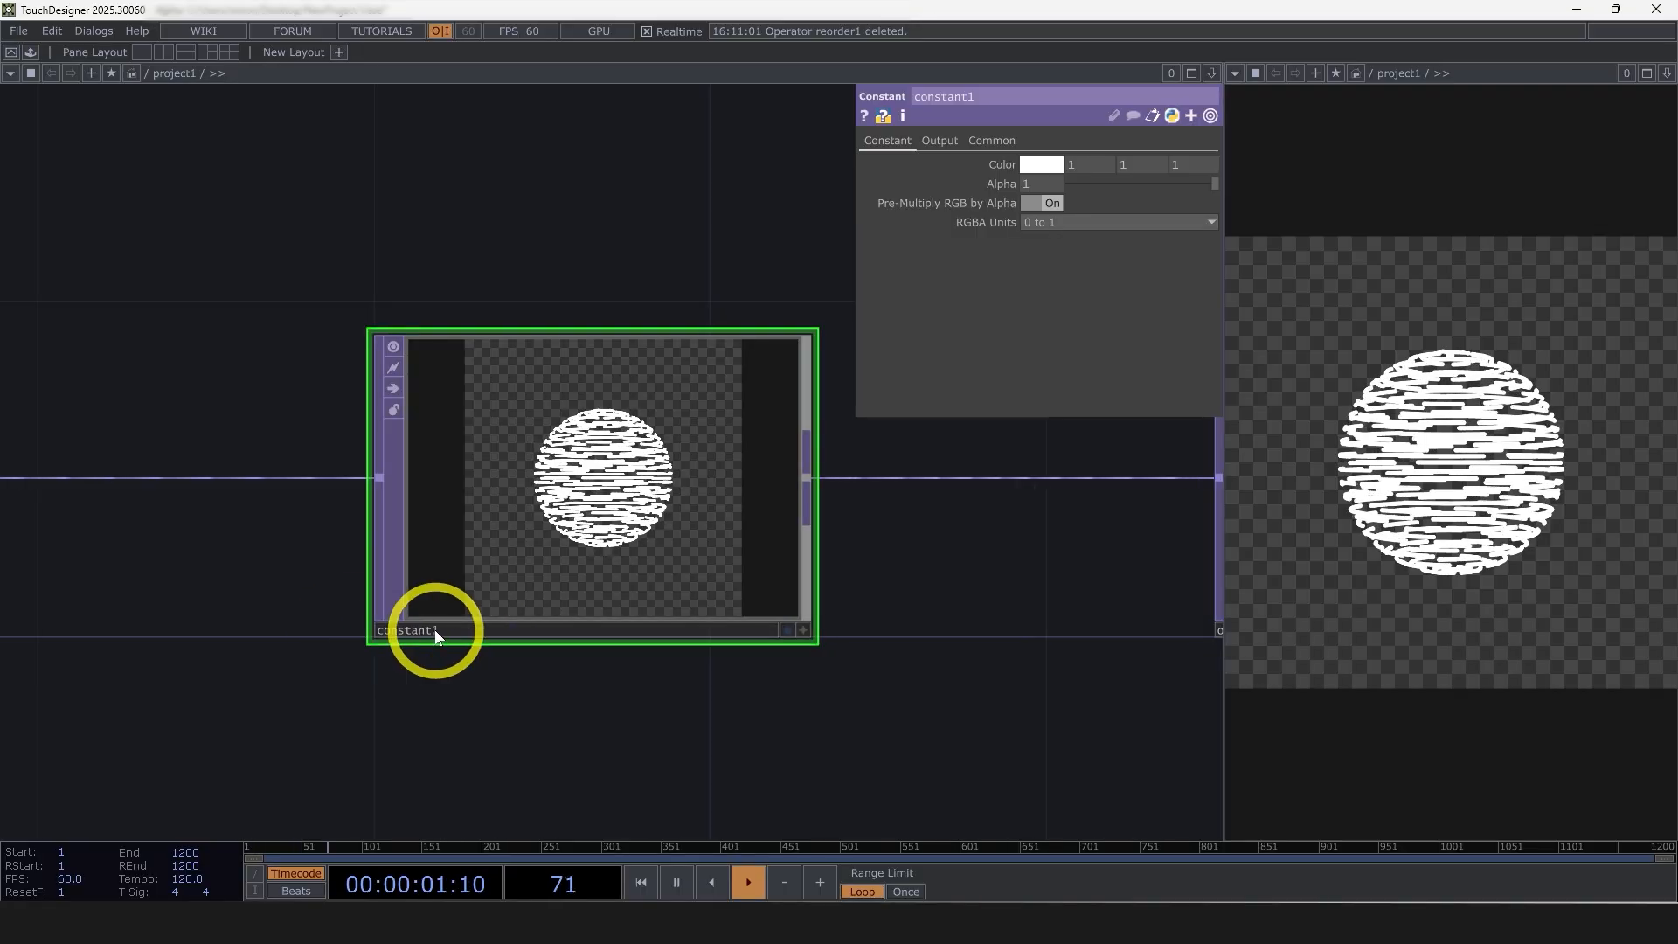
click(1040, 165)
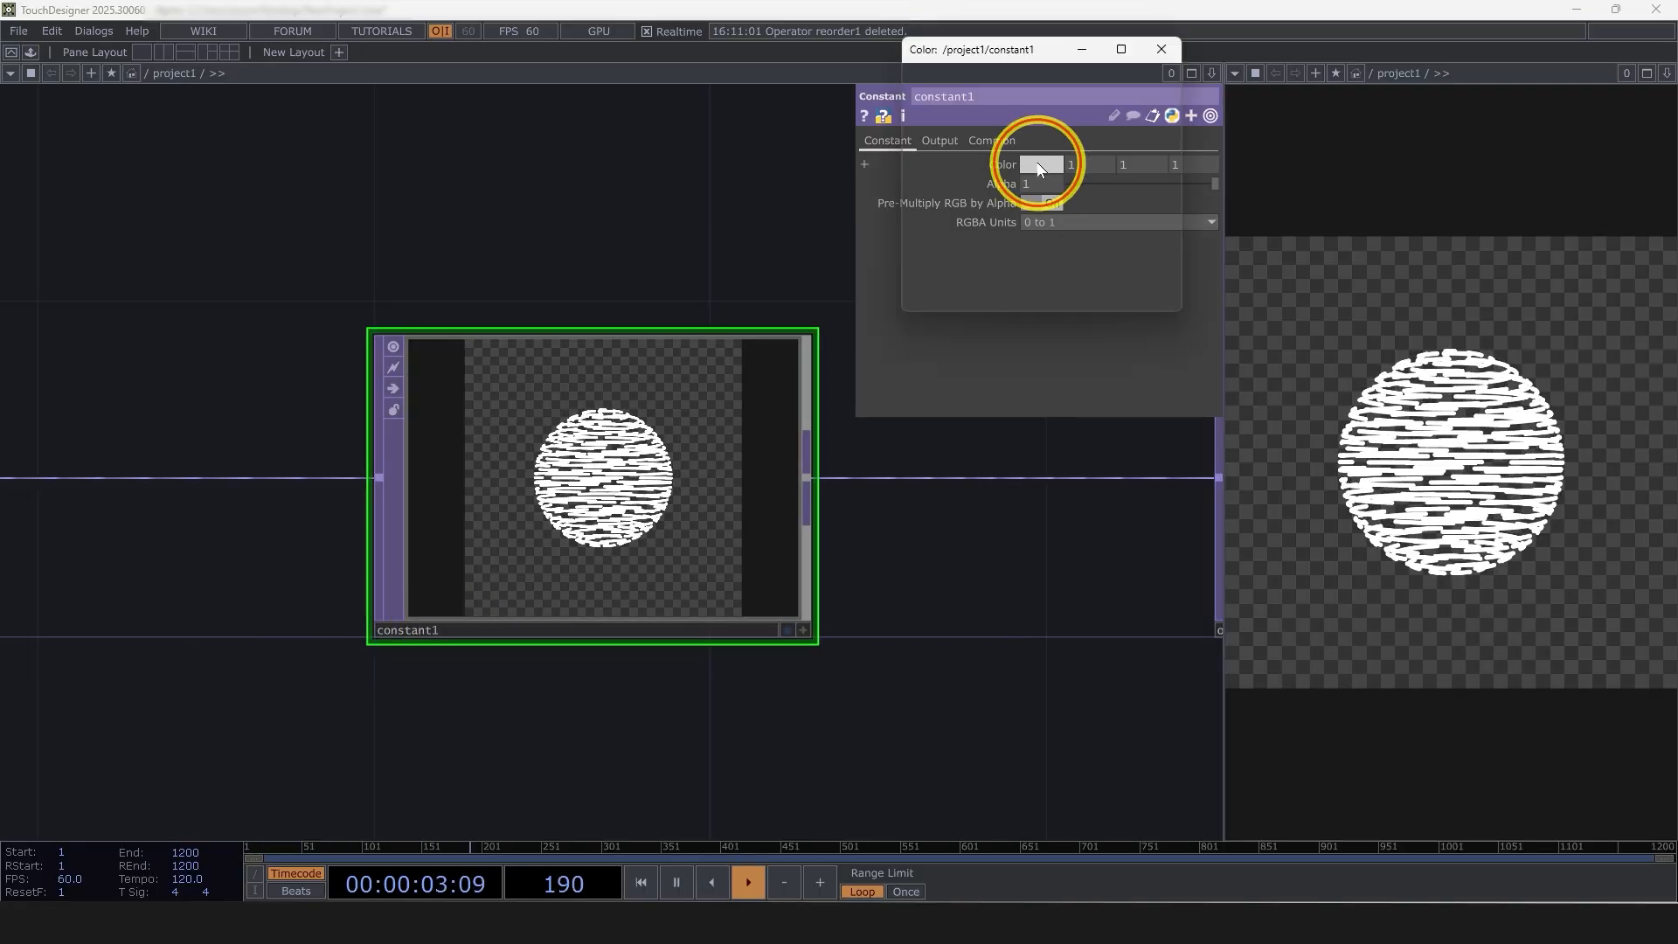
click(1034, 125)
click(1161, 49)
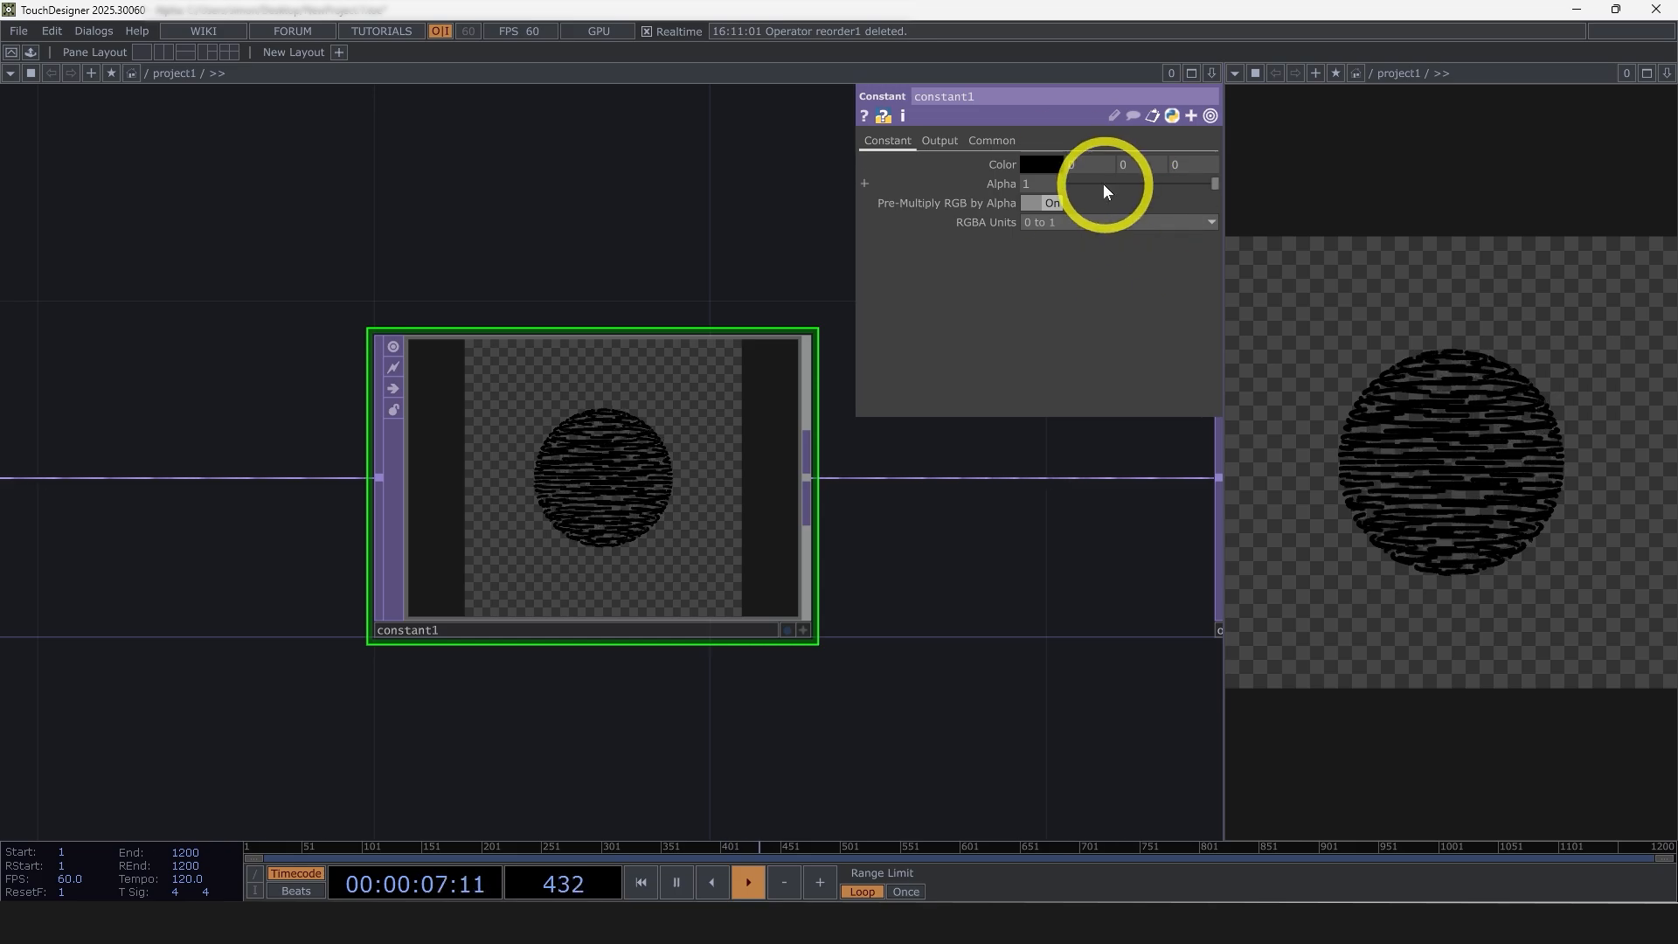
Set the Constant TOP's combine operation to Over and turn Swap Order on
click(932, 140)
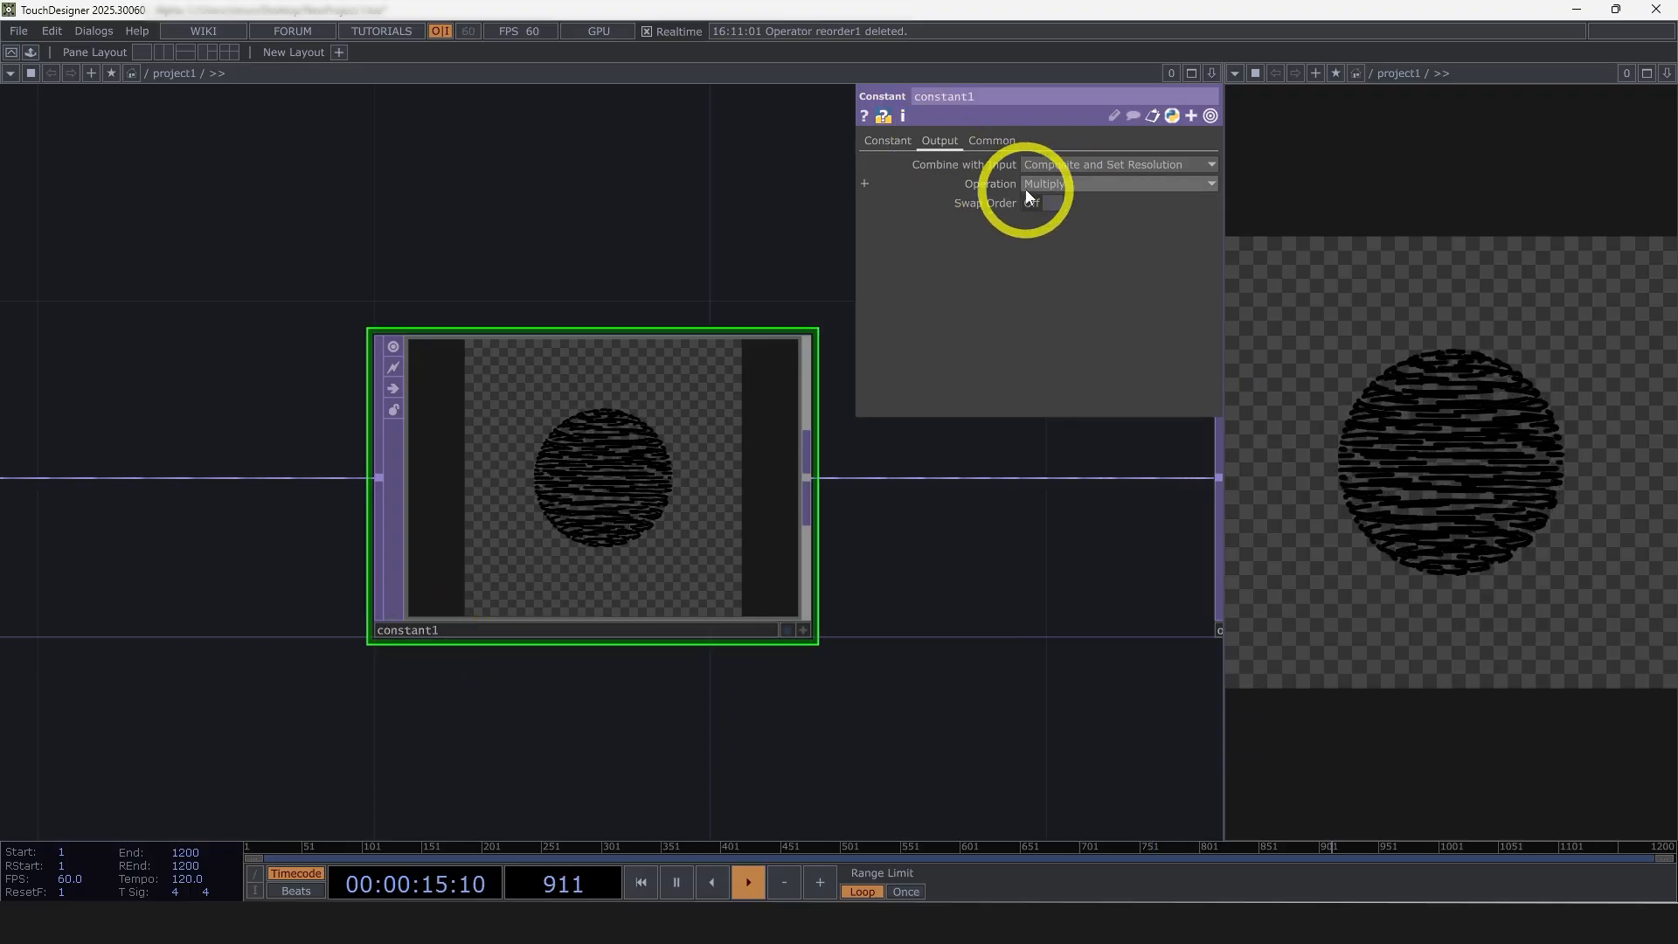
click(1059, 182)
click(1104, 259)
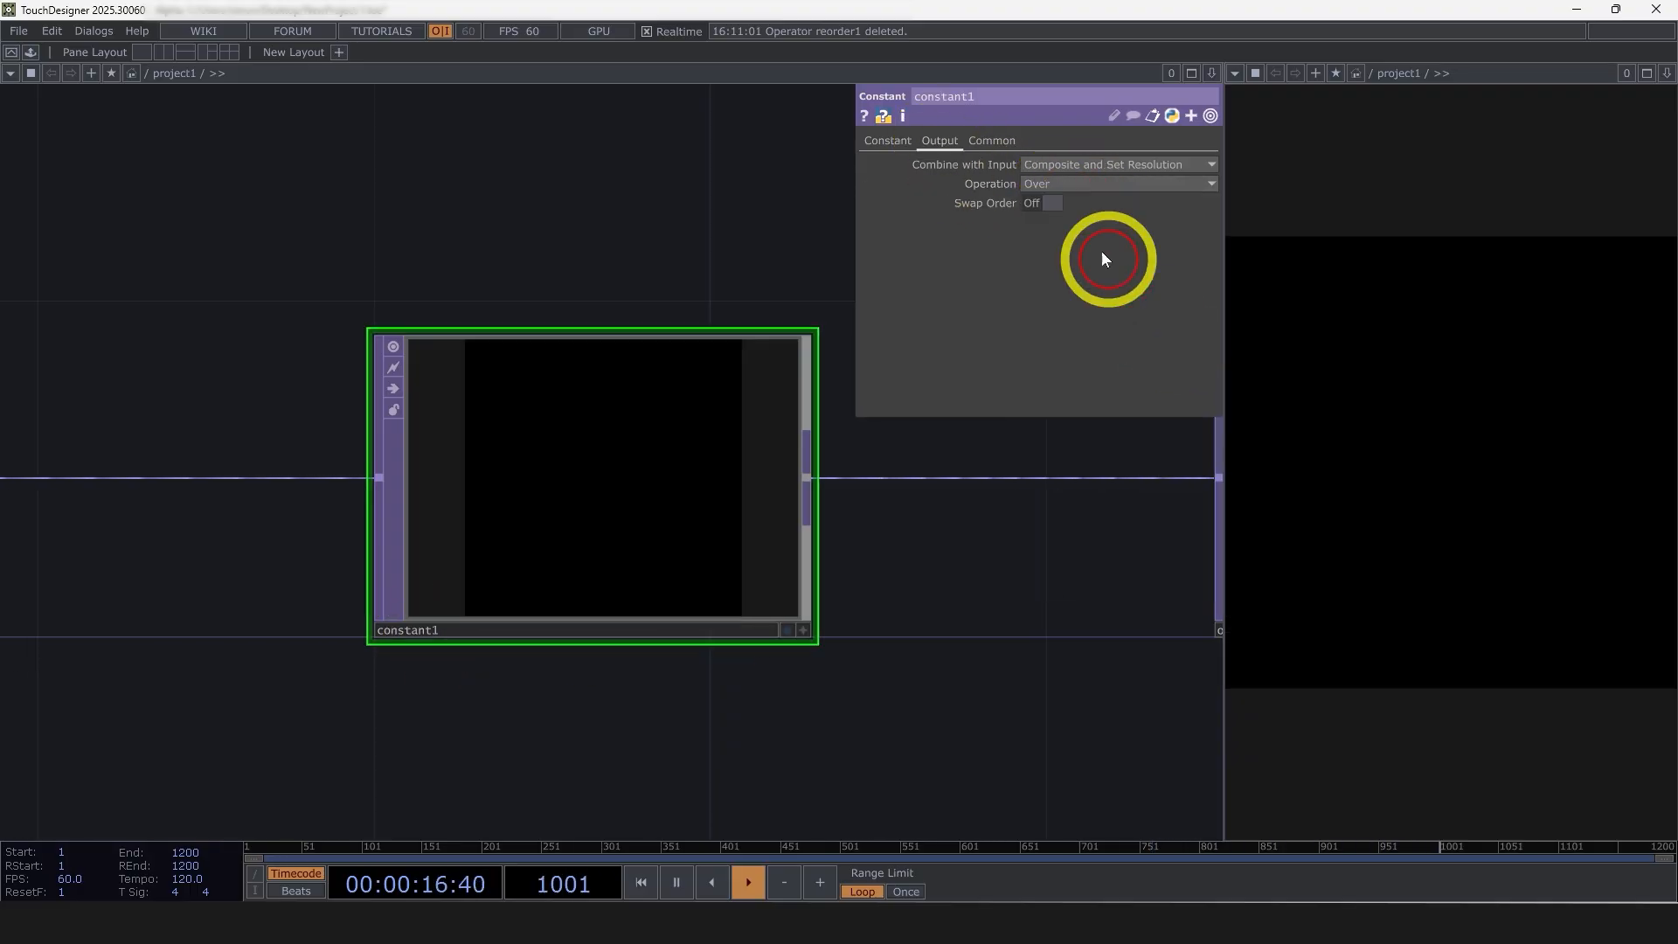
click(1048, 210)
scroll(619, 487, up, 5)
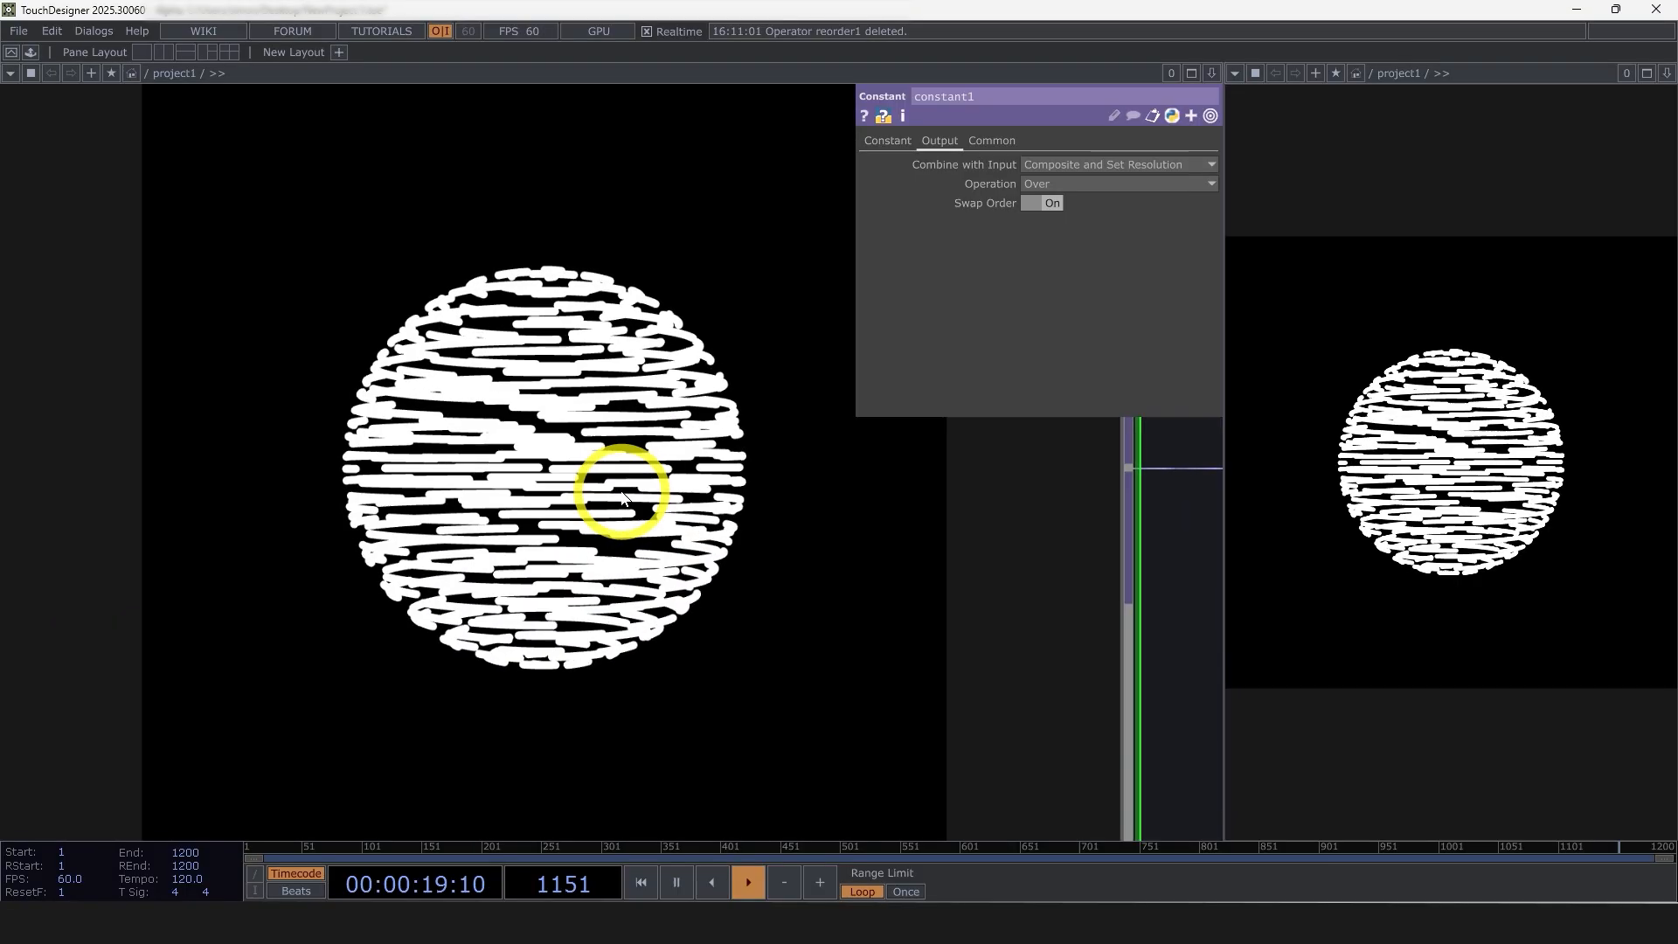
Add a Null COMP to the network directly above the camera
scroll(623, 497, down, 8)
drag(654, 554, 929, 648)
scroll(929, 647, down, 8)
scroll(527, 487, up, 3)
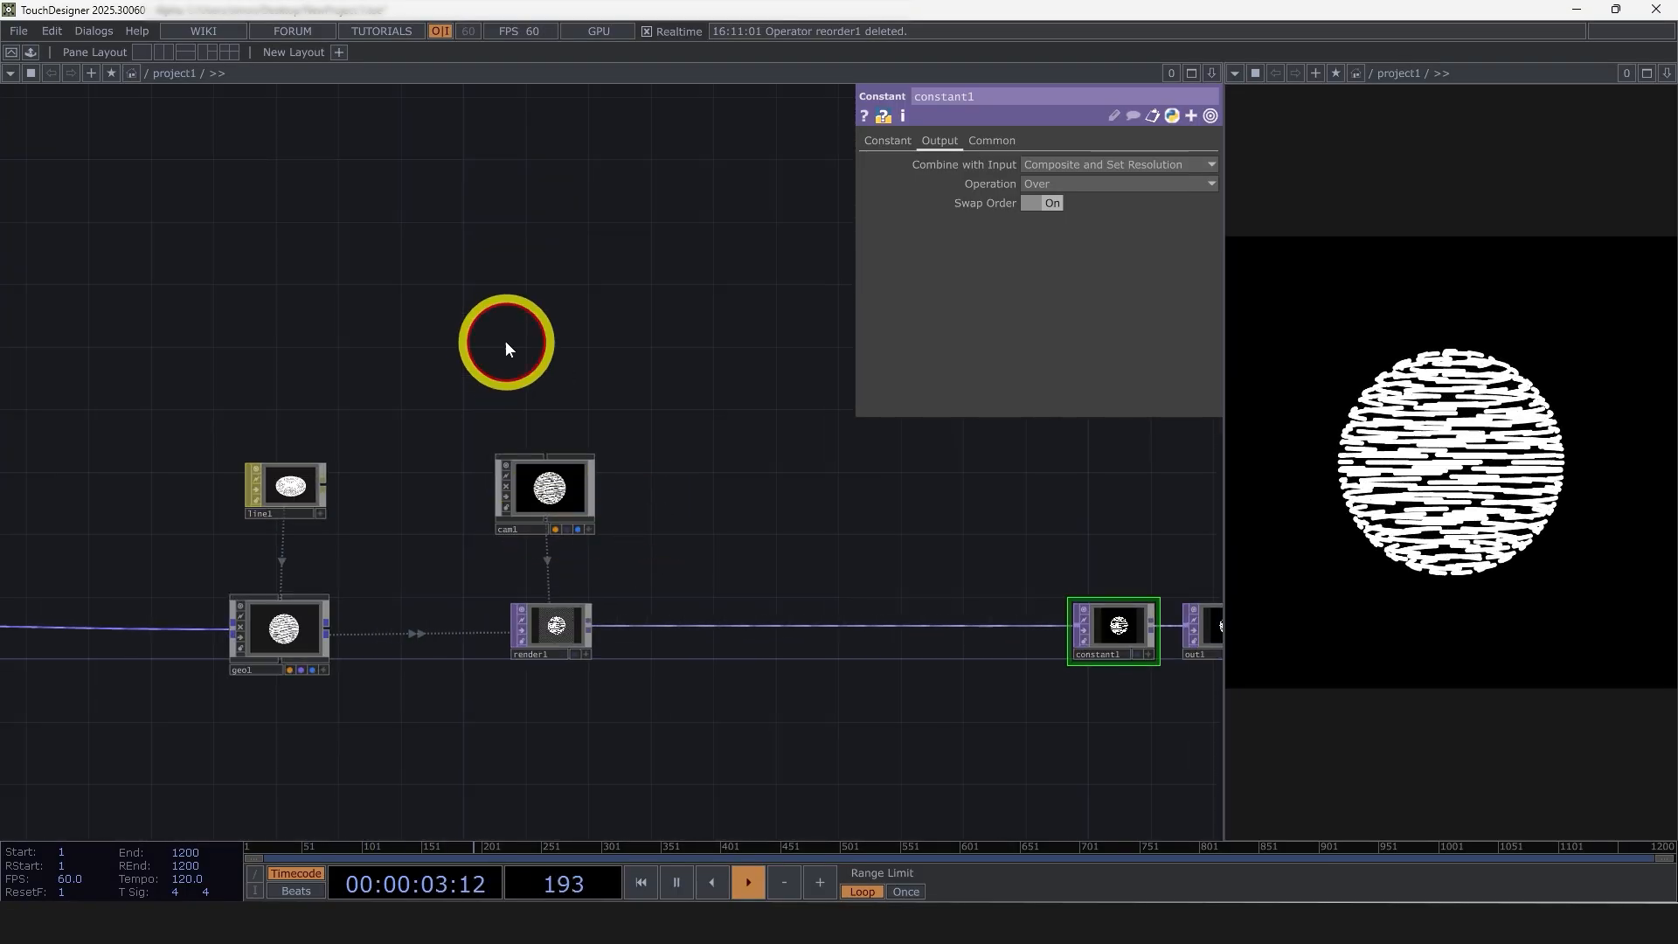
double_click(506, 341)
click(219, 117)
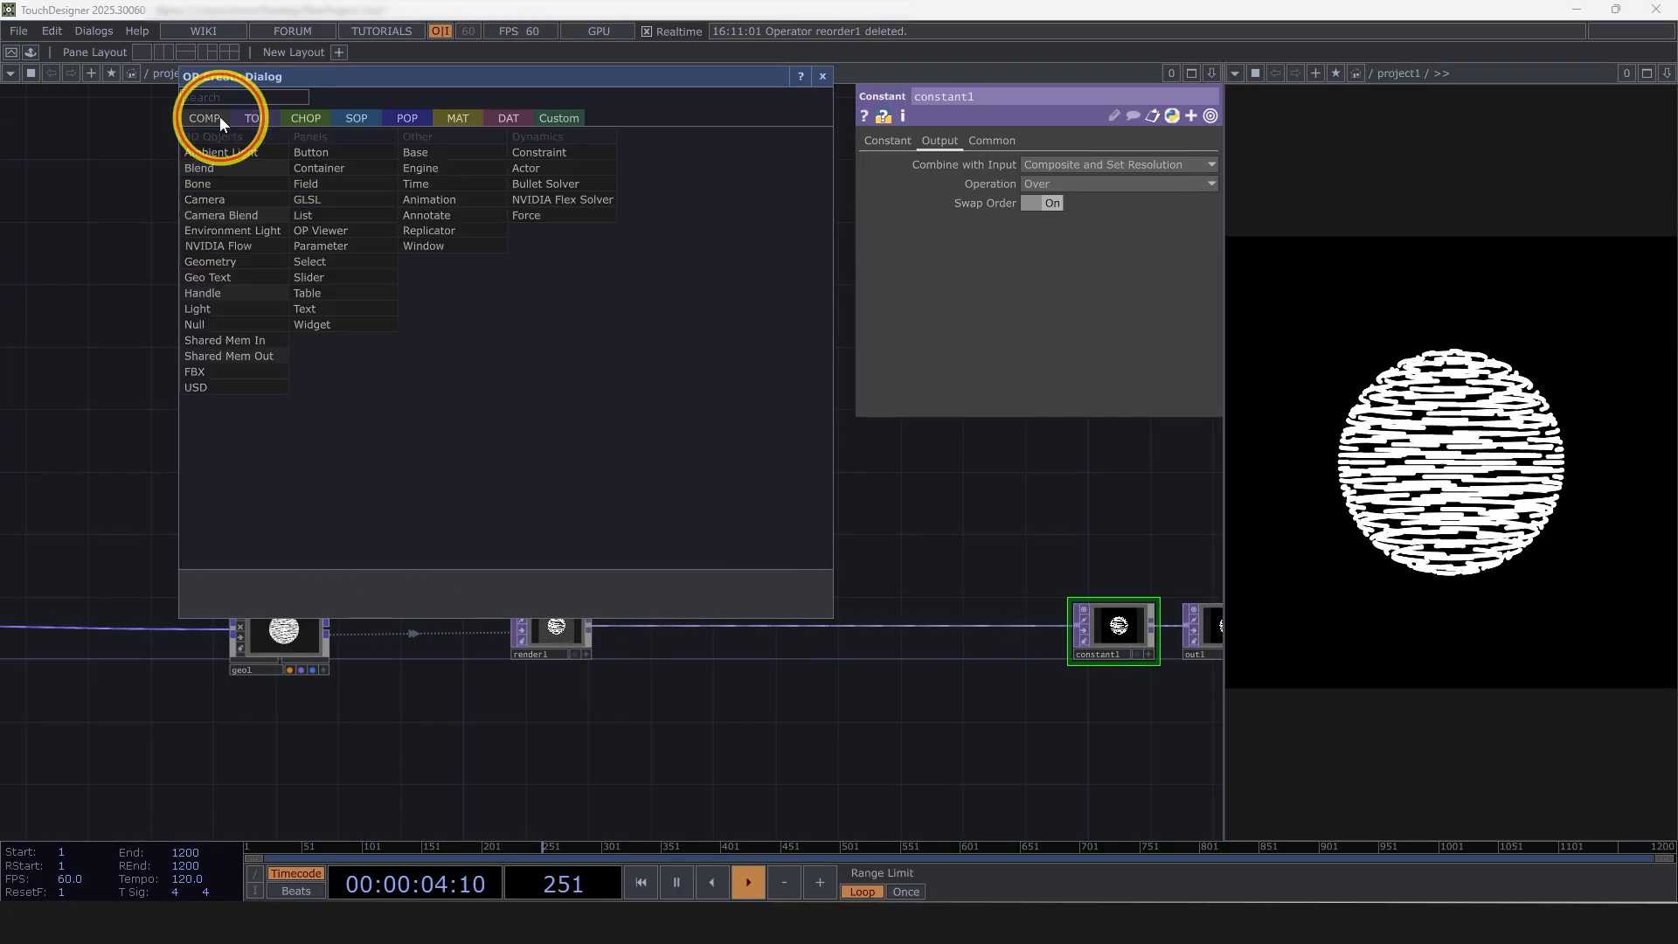
click(206, 325)
click(540, 365)
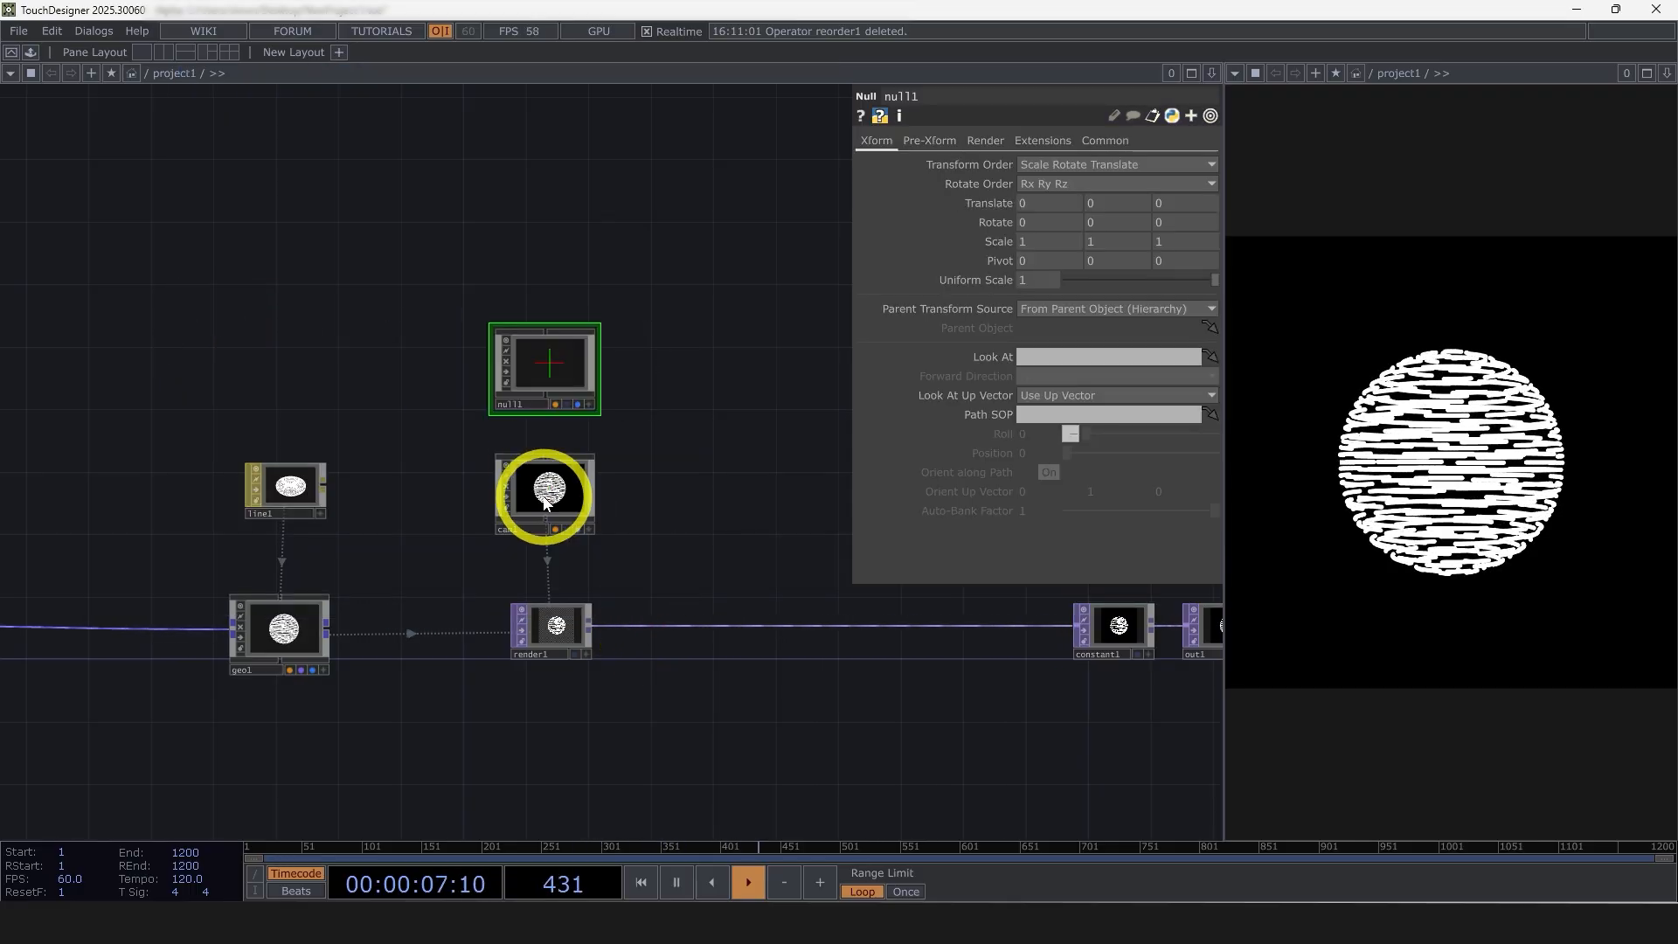
Assign null1 as the camera's Look At target
click(530, 463)
drag(572, 363, 1020, 355)
scroll(612, 521, up, 3)
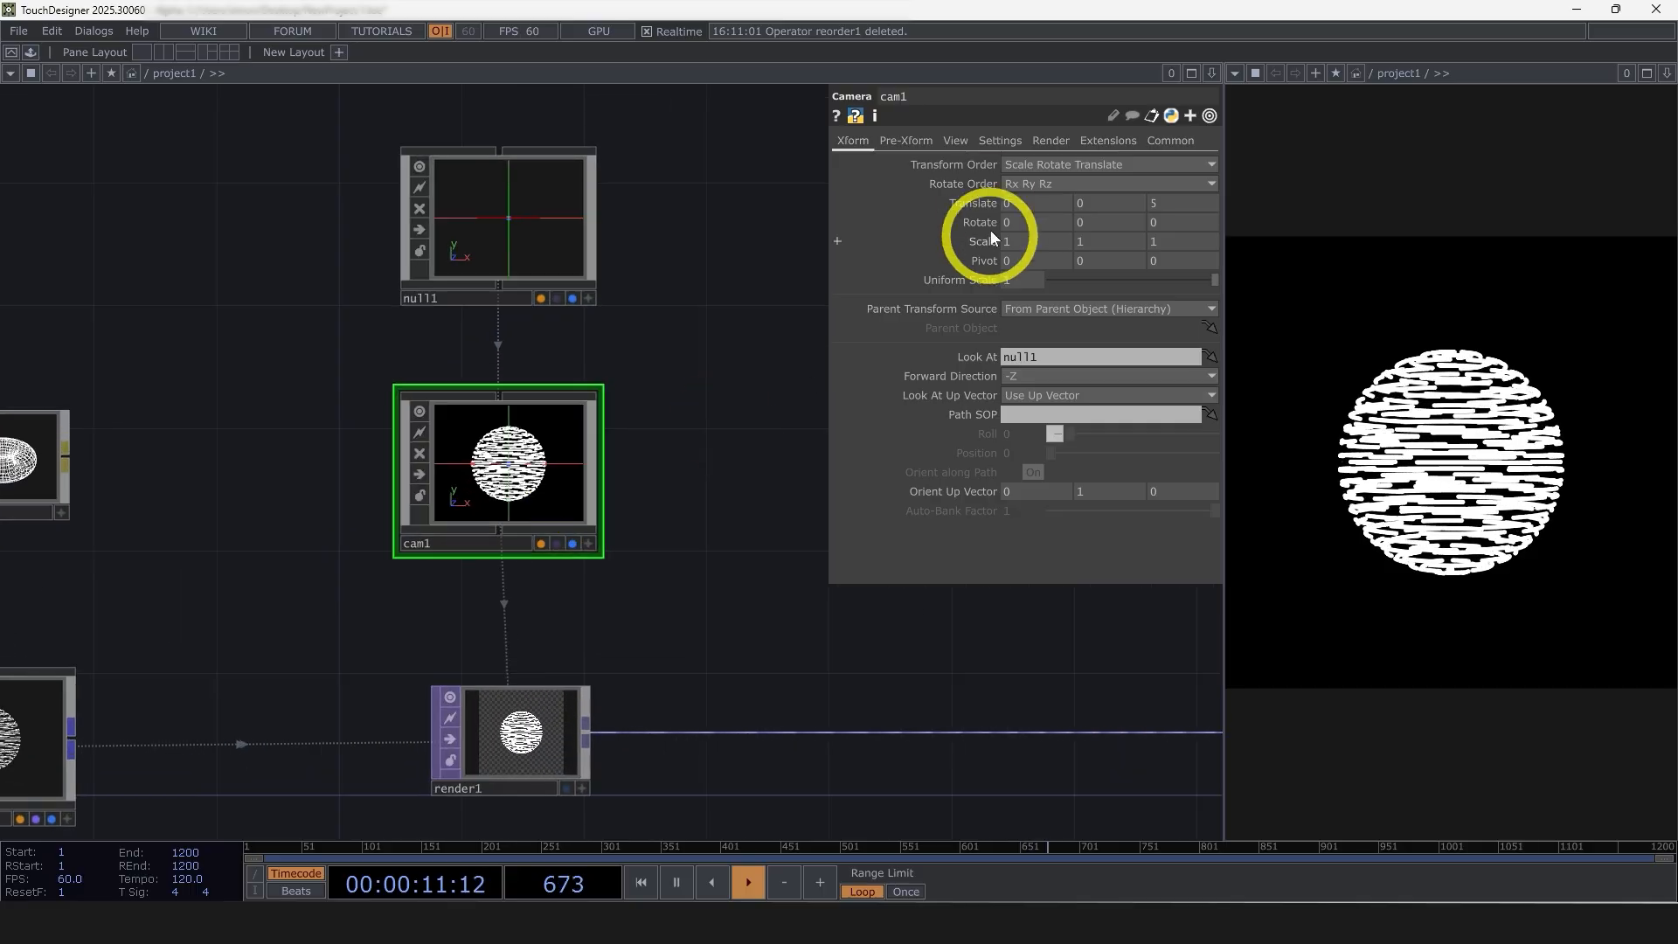
Set the camera's Translate values to 2, 2, 2
click(1114, 205)
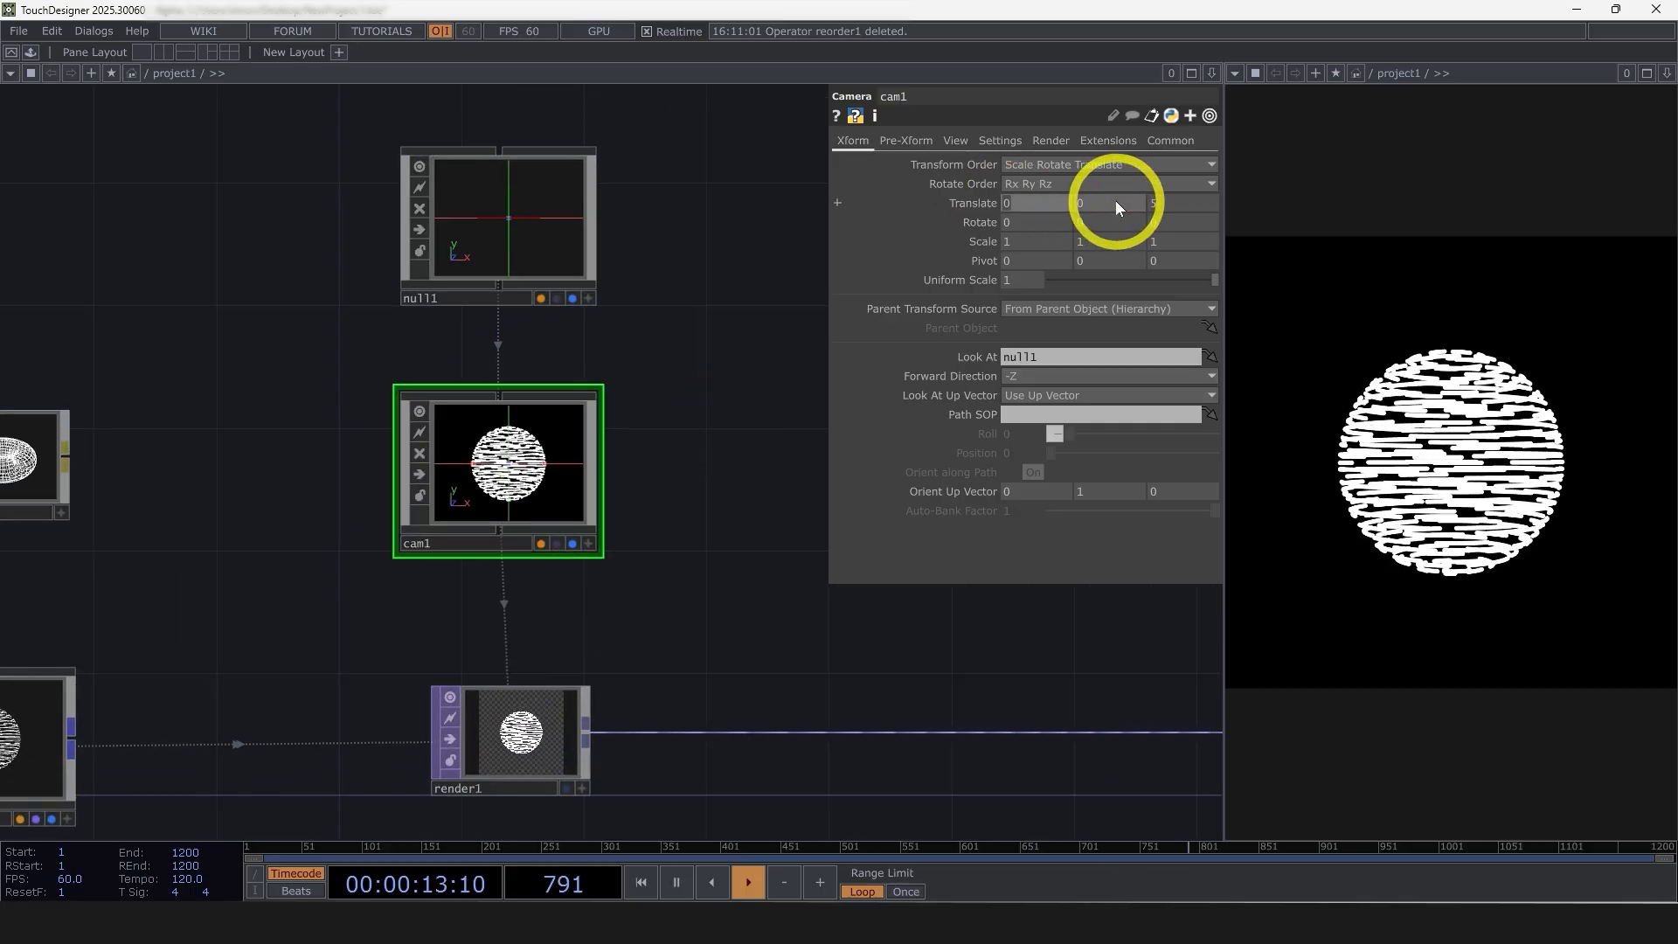
text(2)
click(1114, 200)
text(2)
click(1163, 202)
text(2)
click(755, 339)
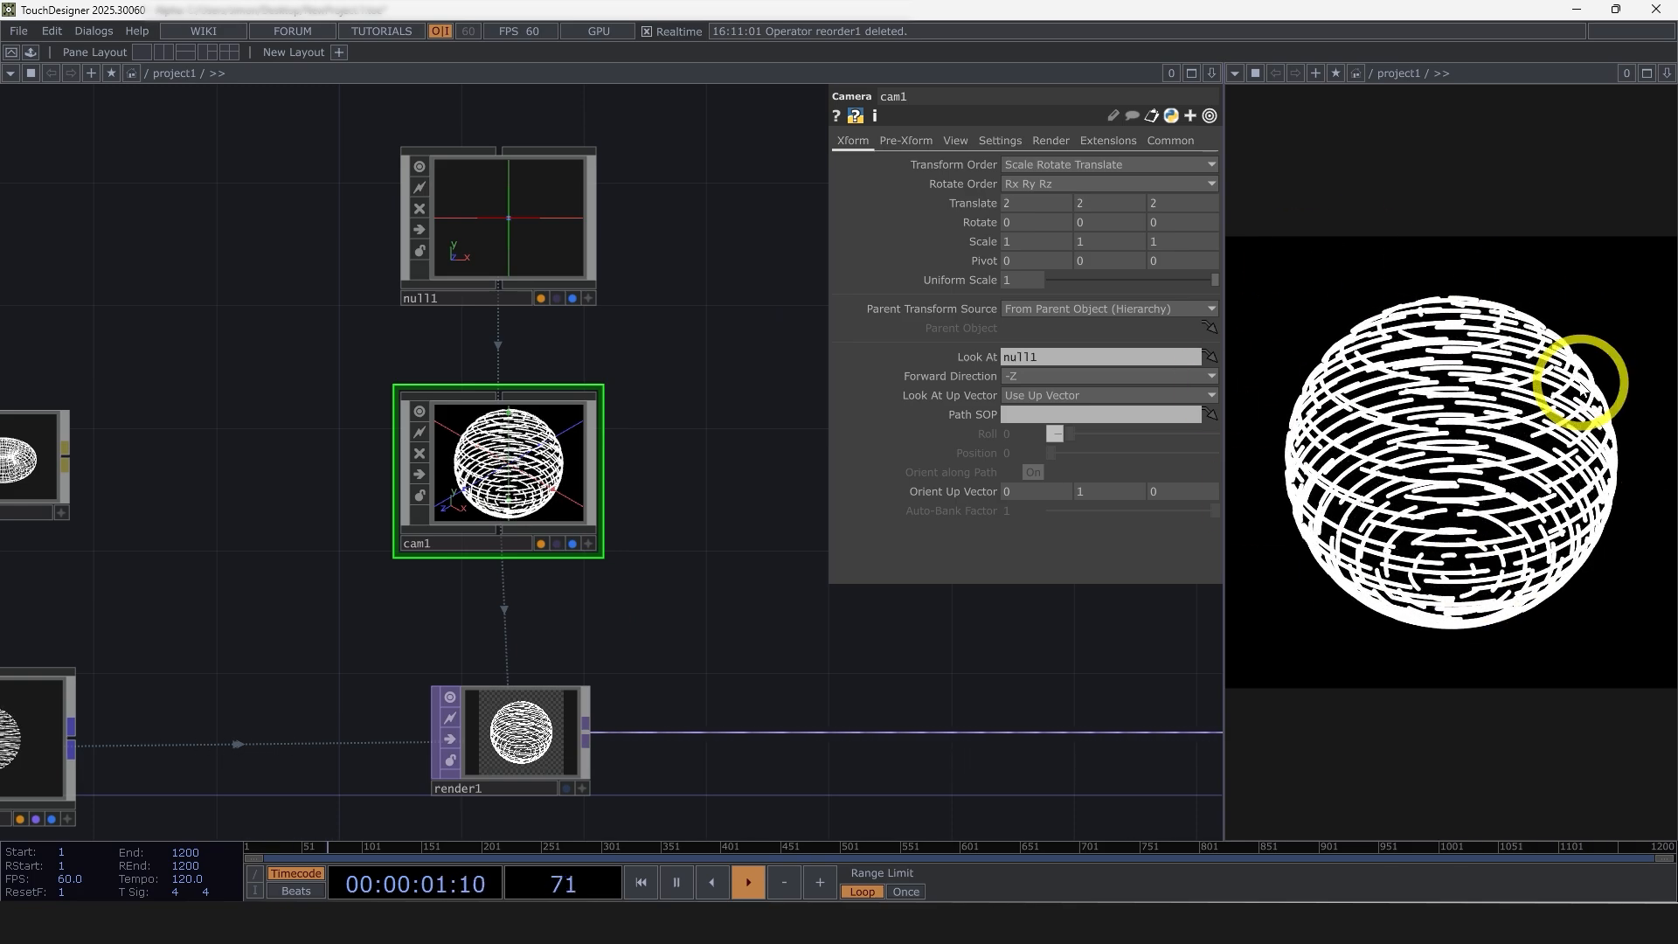
Move the Constant and Out nodes together farther along the chain to make room after the render node
scroll(877, 674, down, 5)
drag(839, 671, 364, 664)
click(731, 583)
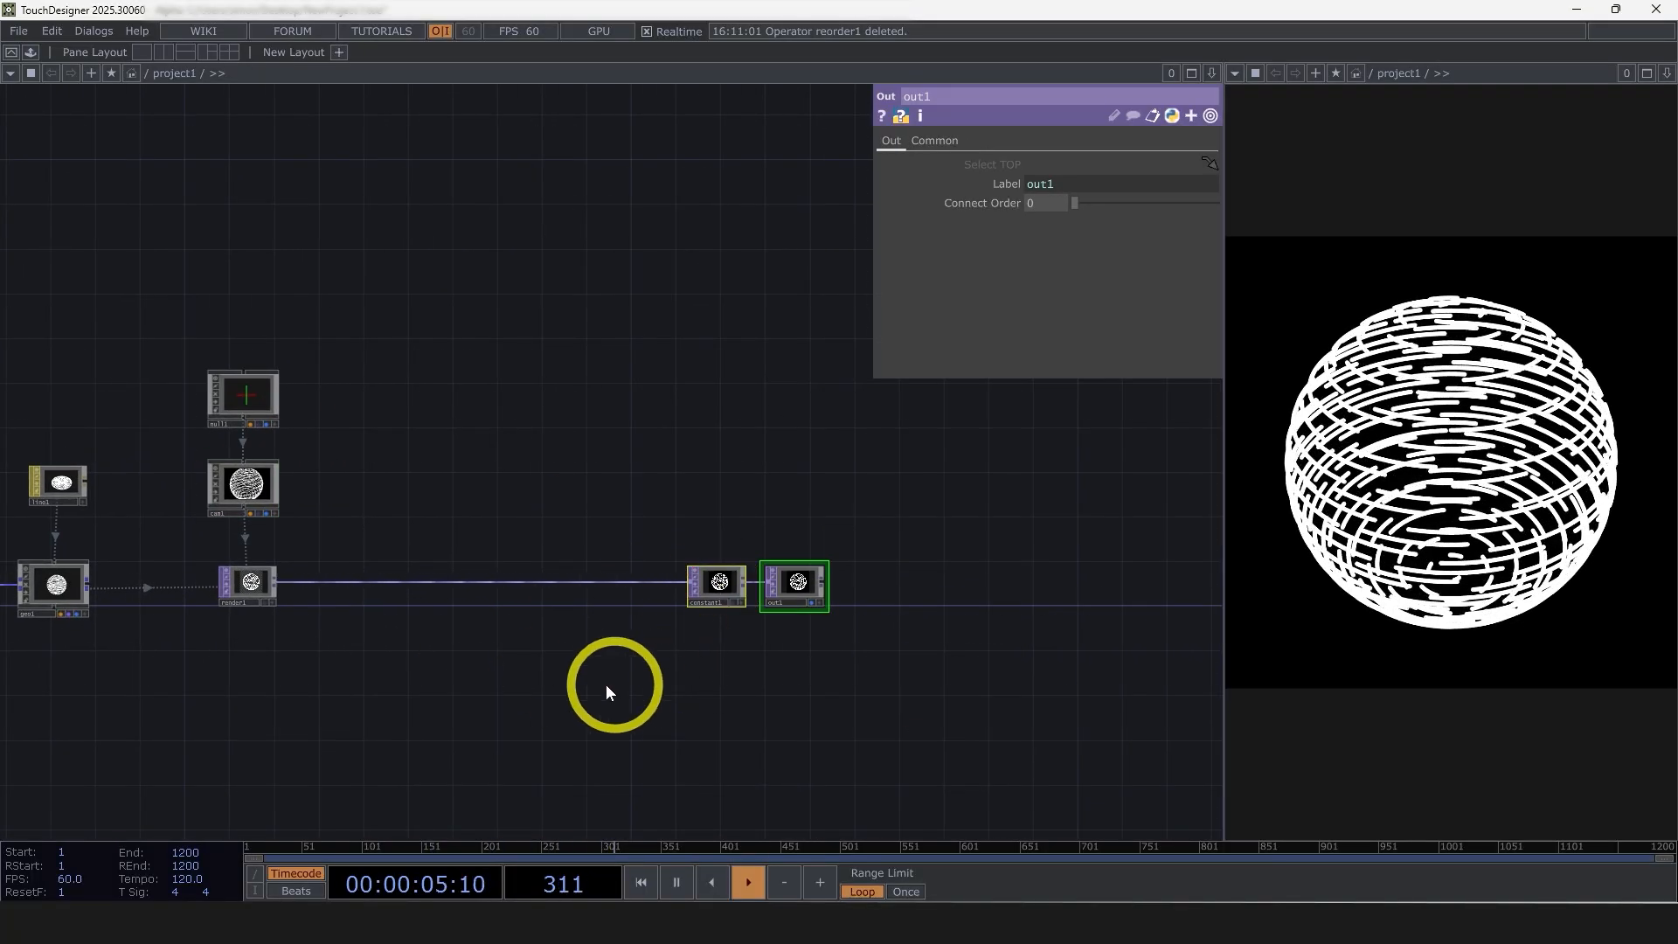
Insert an SSAO TOP directly after the render node, ahead of the Constant TOP
scroll(275, 585, up, 2)
click(266, 575)
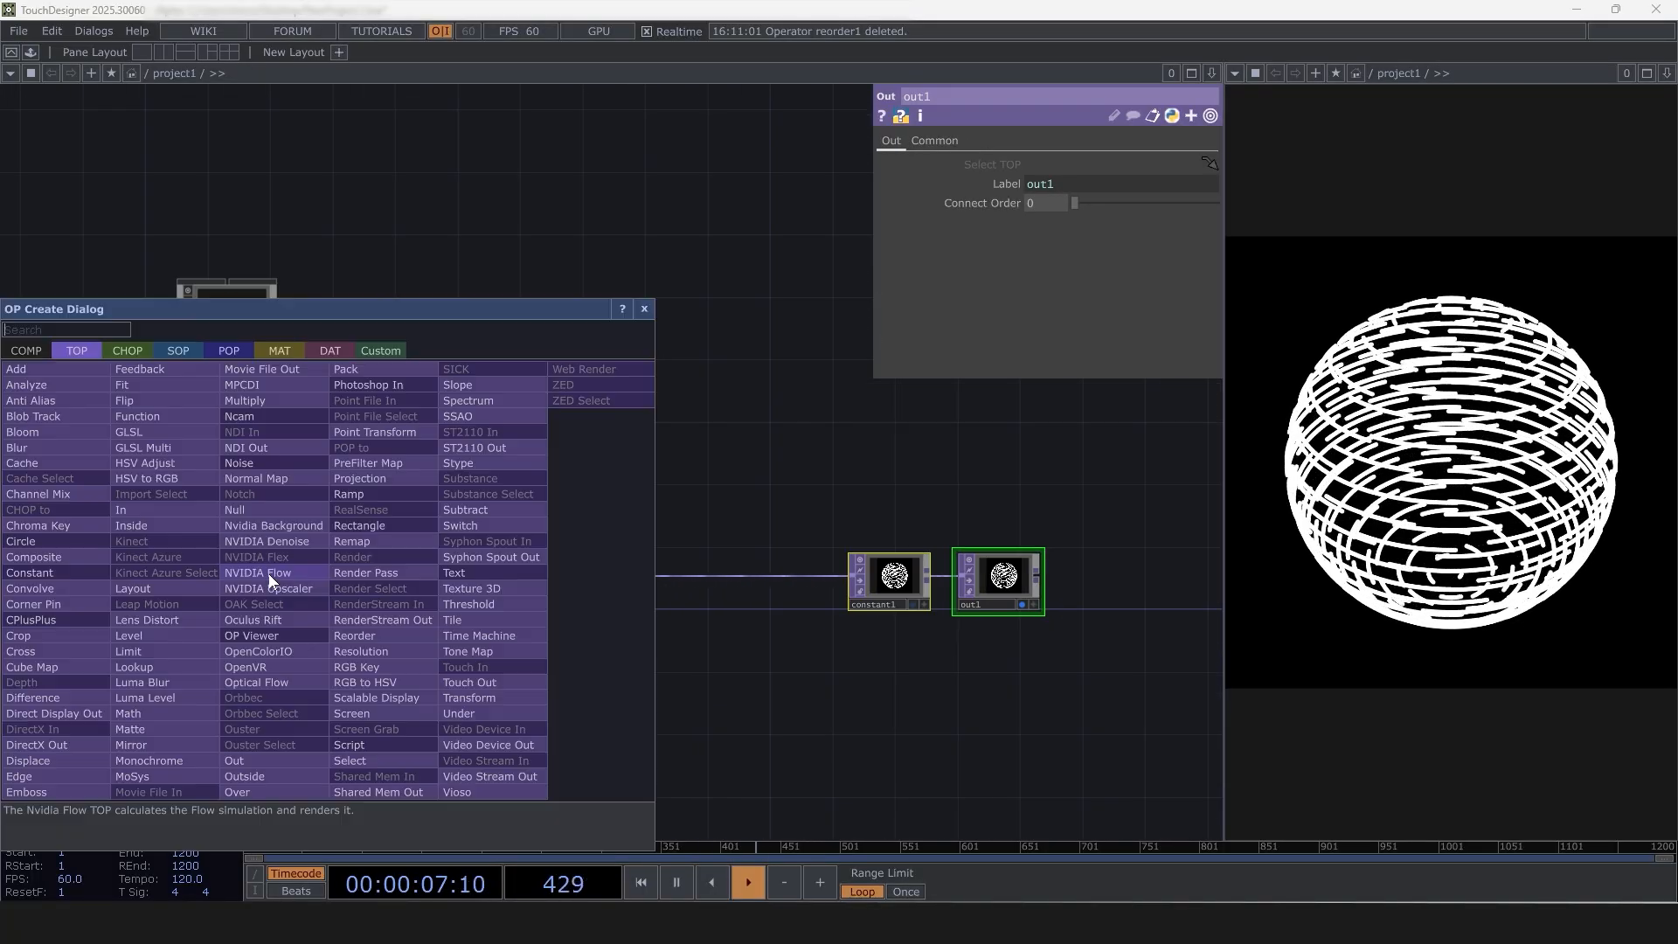
text(ss)
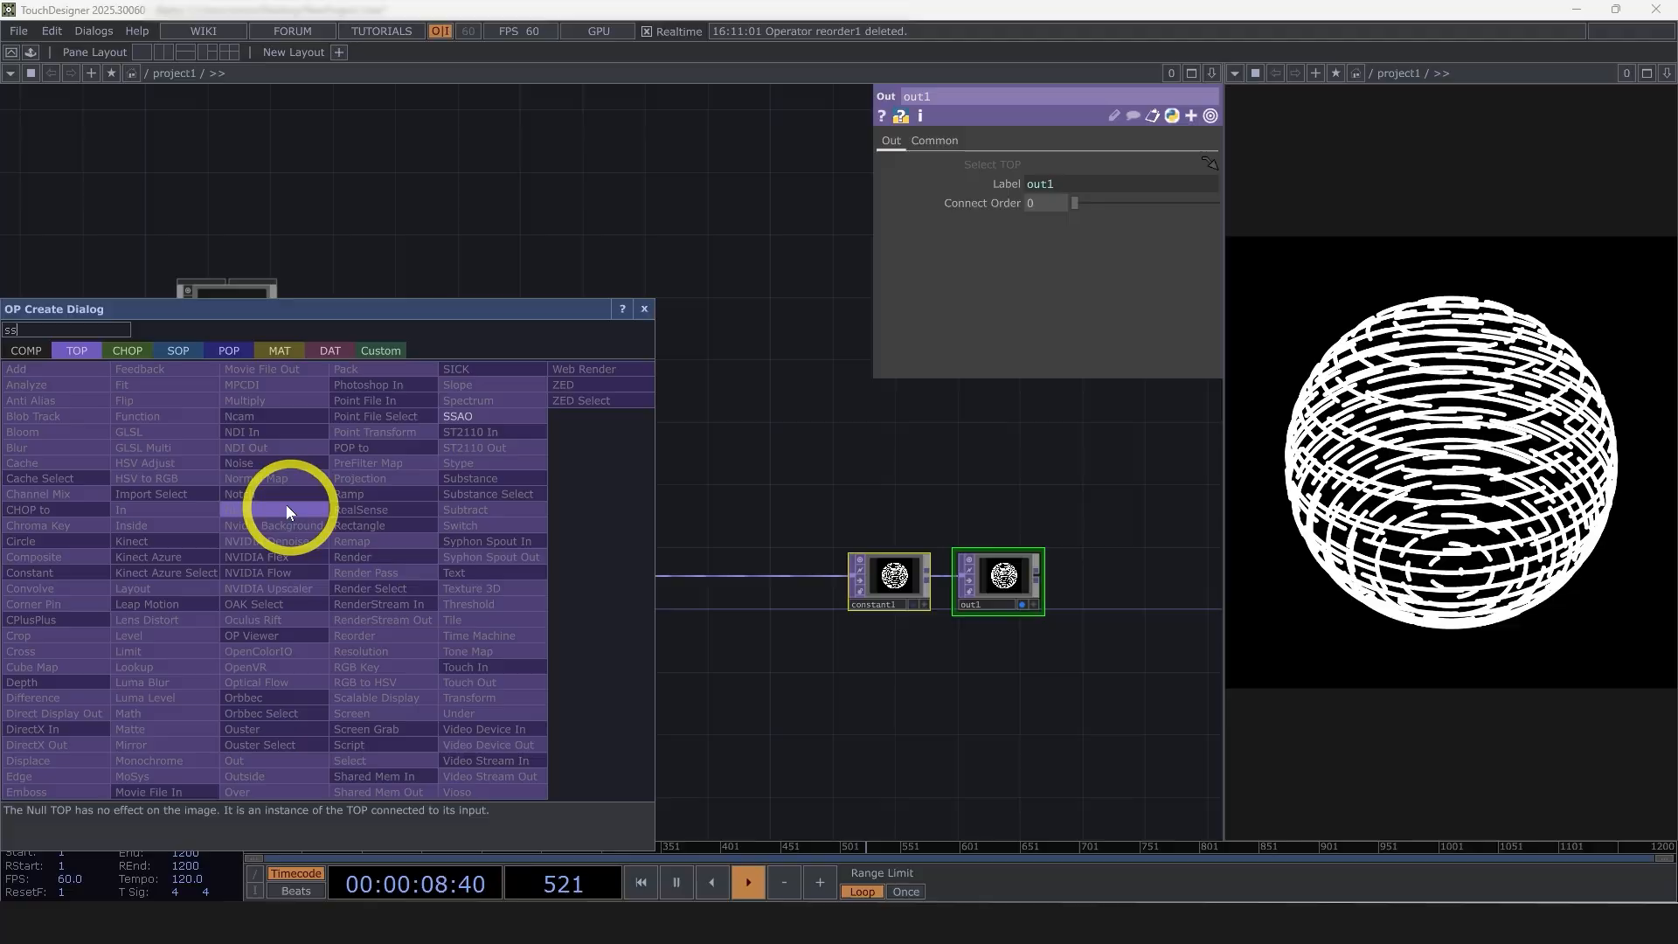
click(455, 417)
click(448, 587)
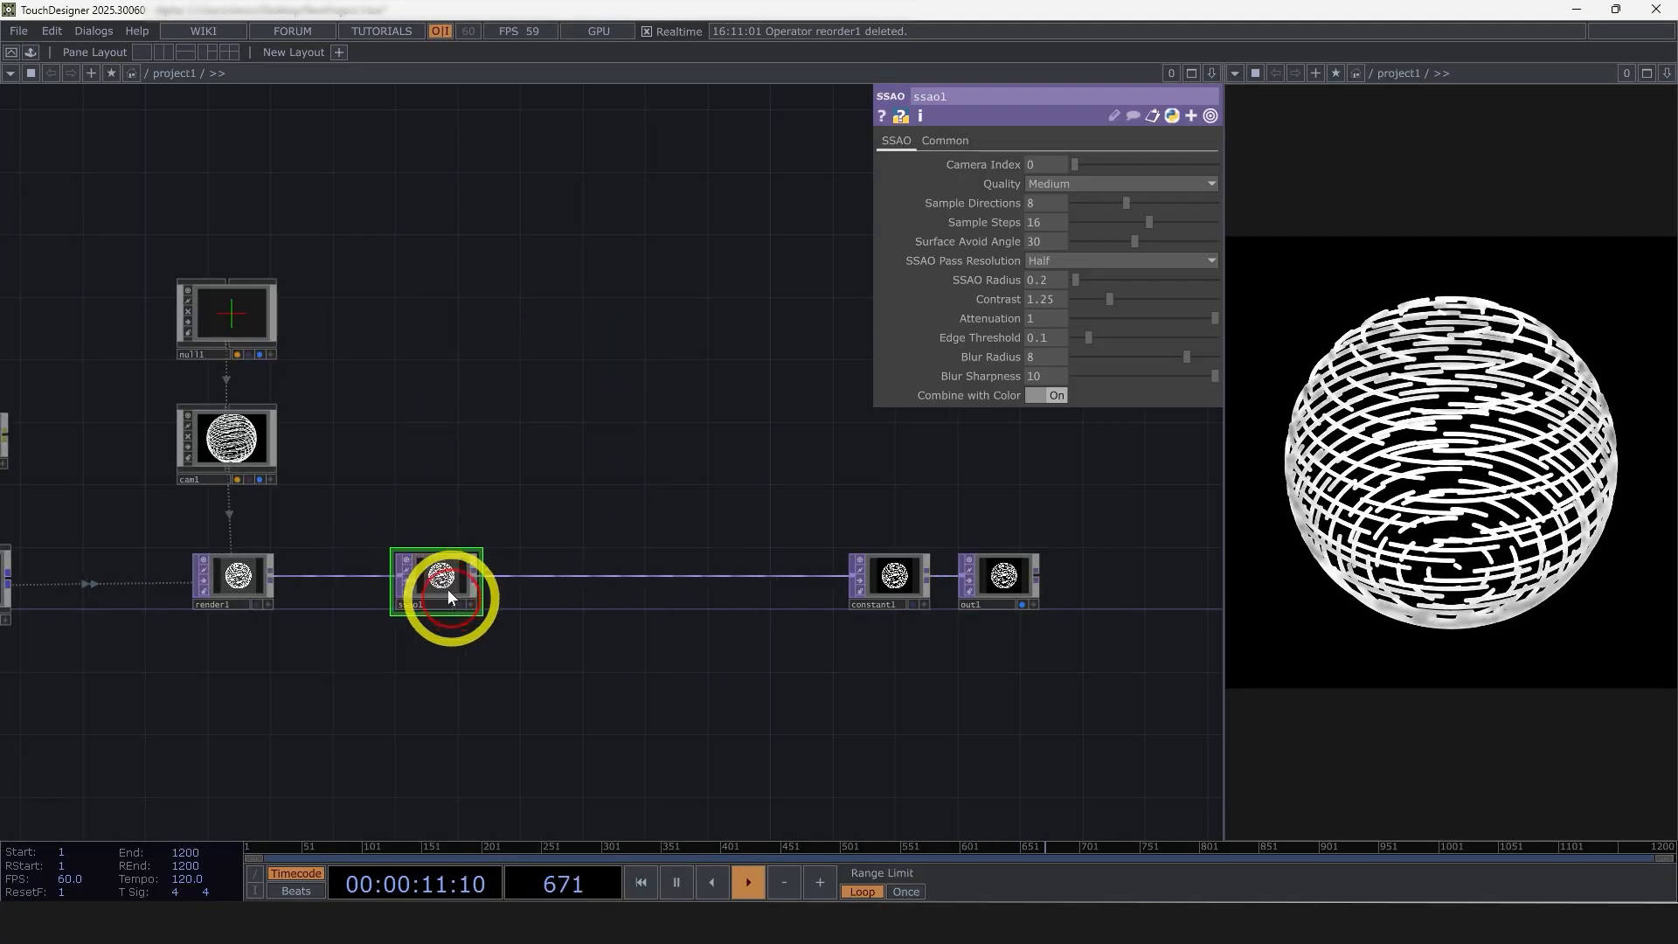
Set the SSAO's Blur Radius to 0, Sample Directions to 20 and Sample Steps to 30
scroll(437, 559, up, 5)
scroll(516, 595, up, 5)
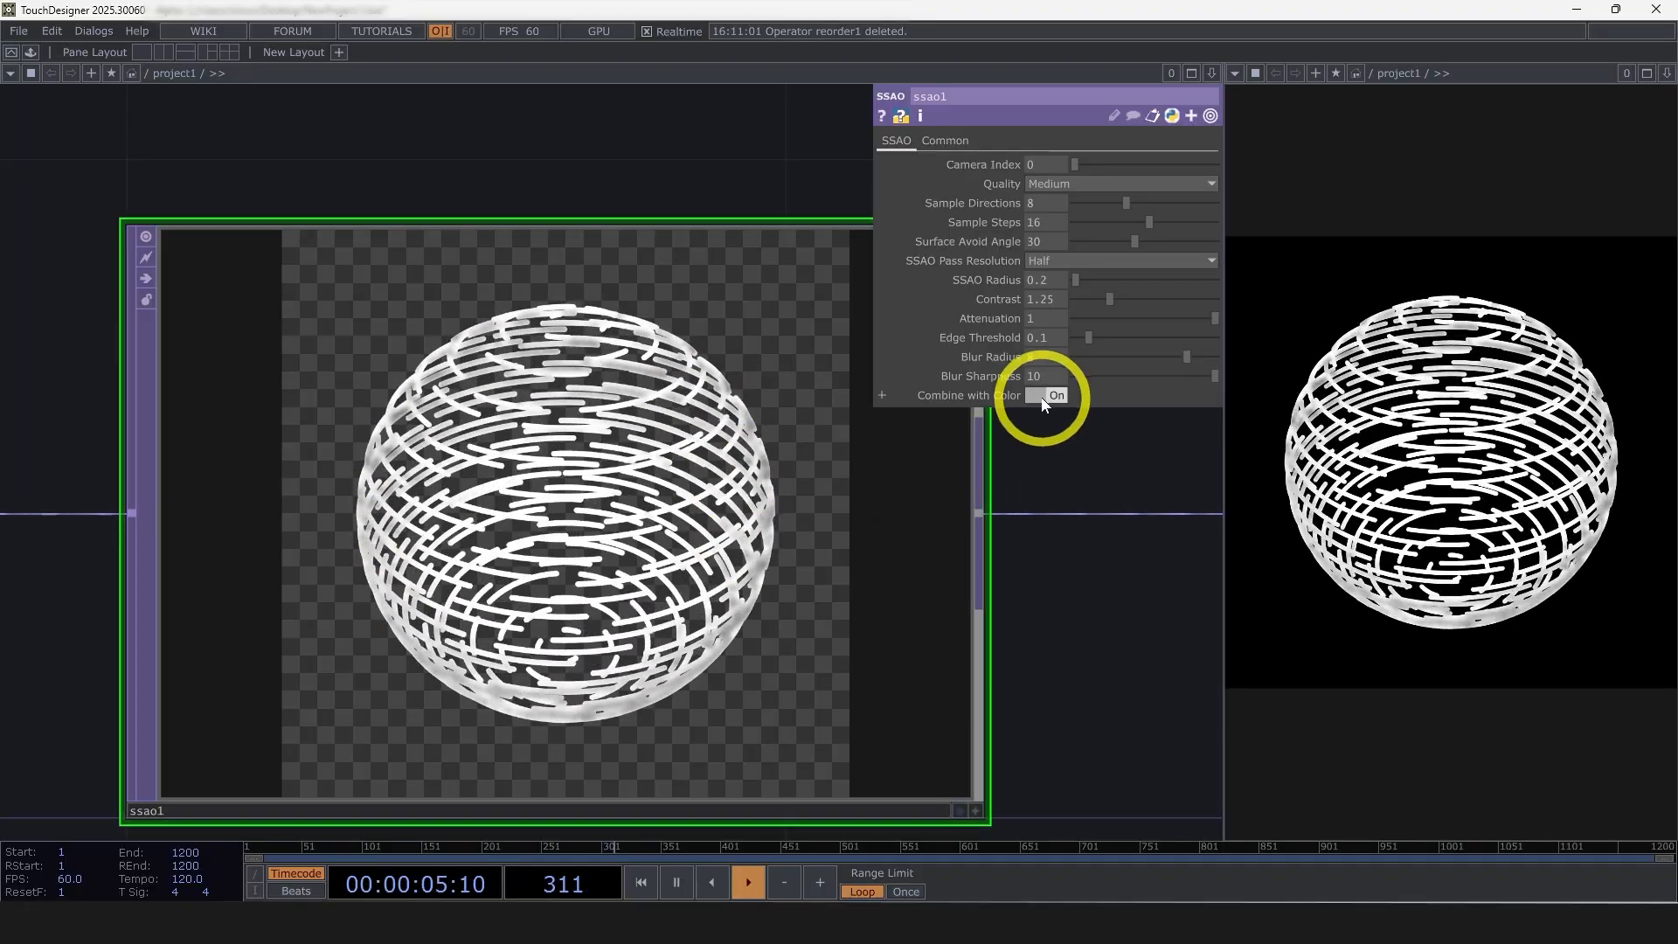
drag(1172, 355, 993, 355)
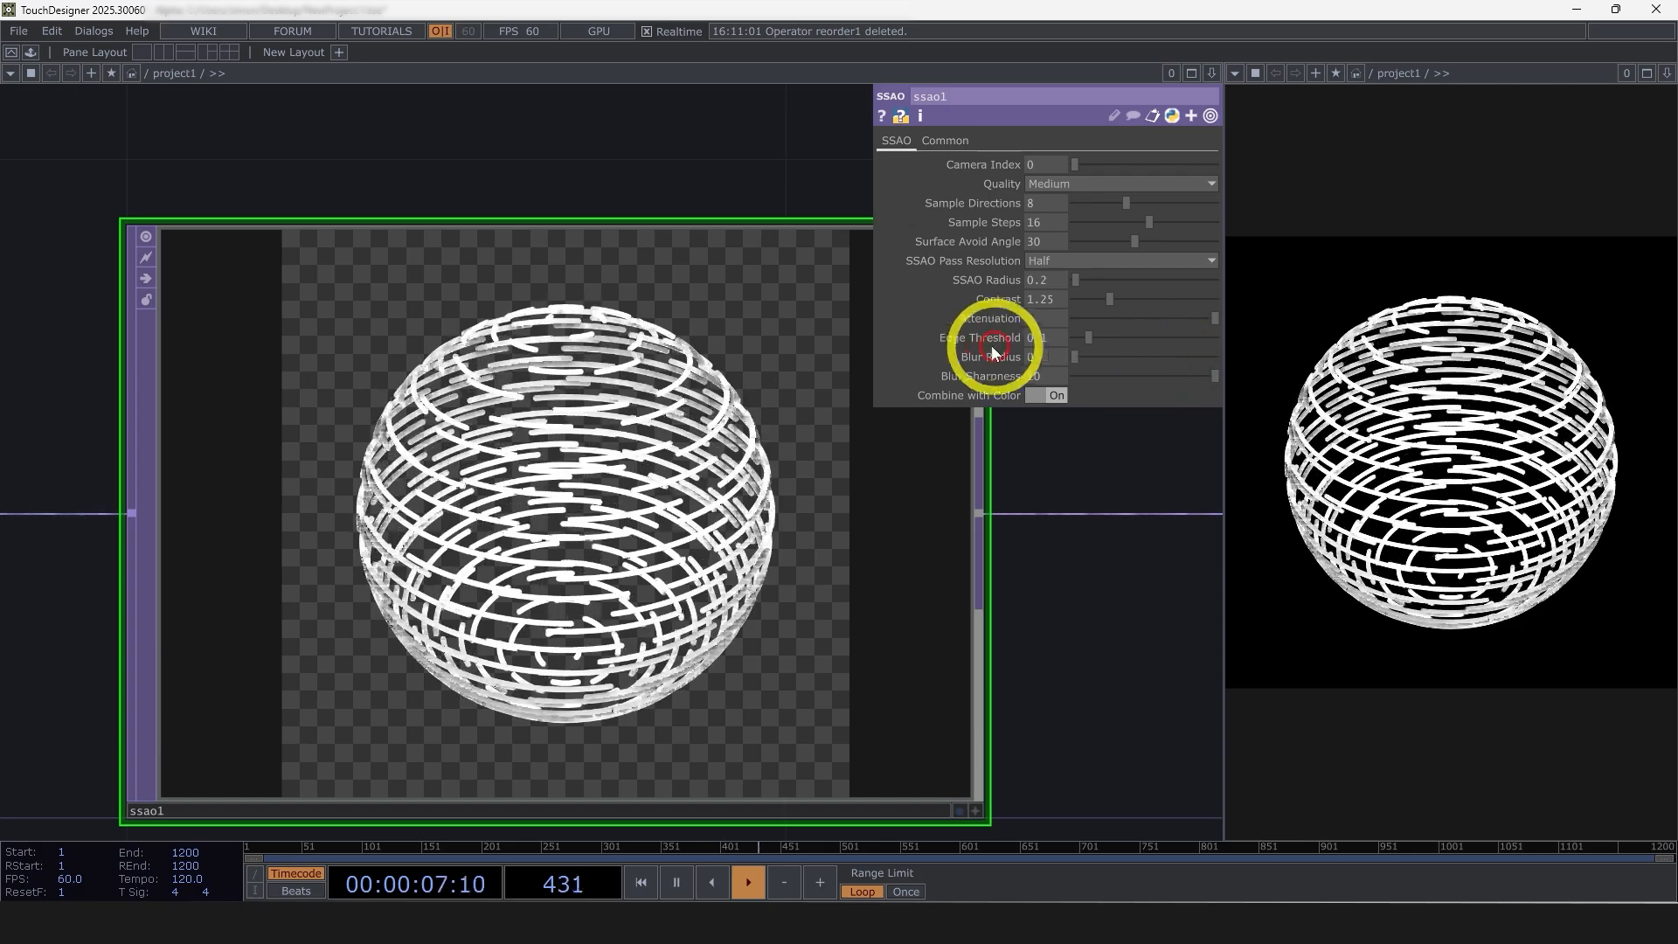
scroll(448, 484, up, 5)
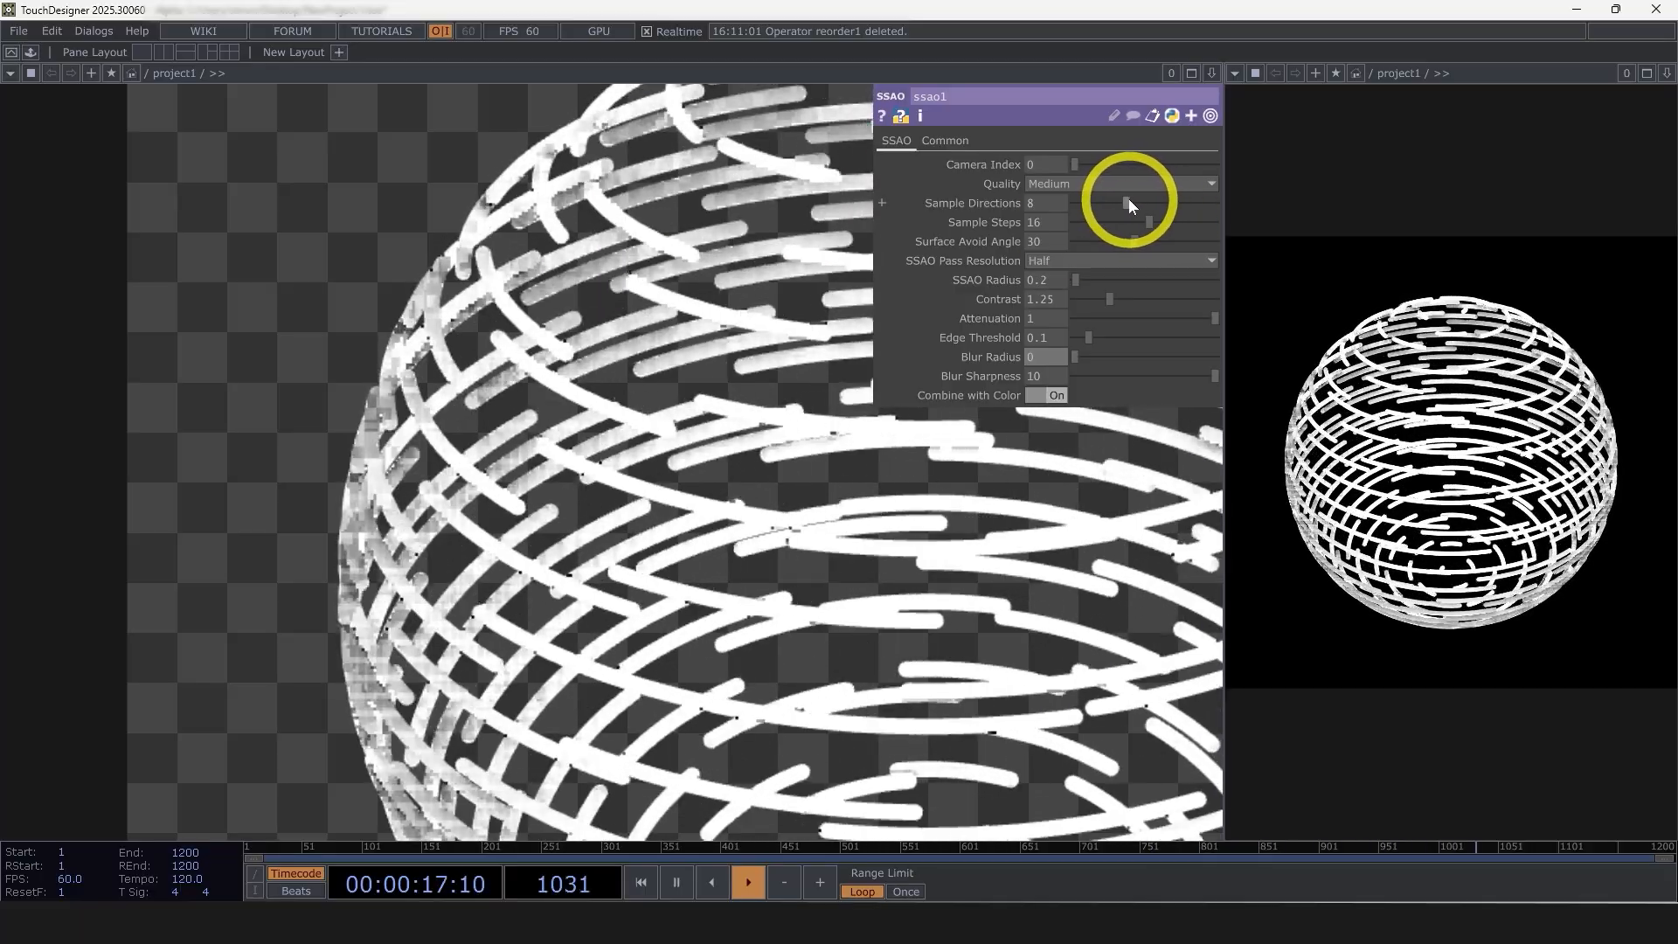
drag(1152, 201, 1285, 233)
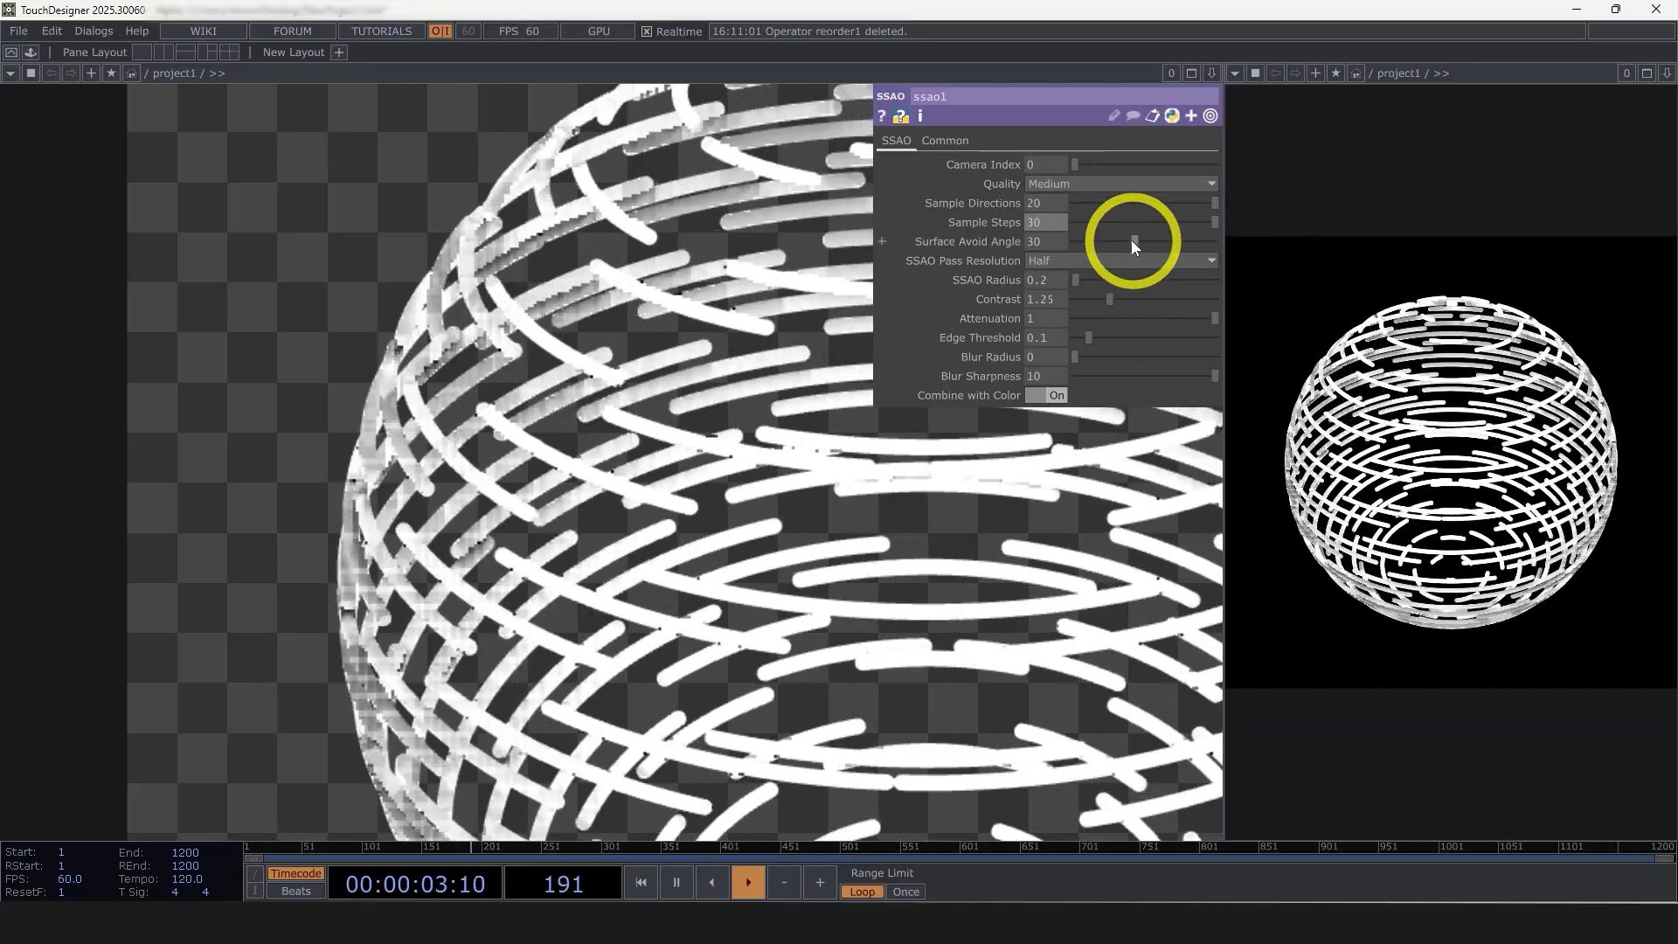
Set the SSAO's Surface Avoid Angle to 13 and its SSAO Pass Resolution to Full
drag(1133, 240, 1099, 243)
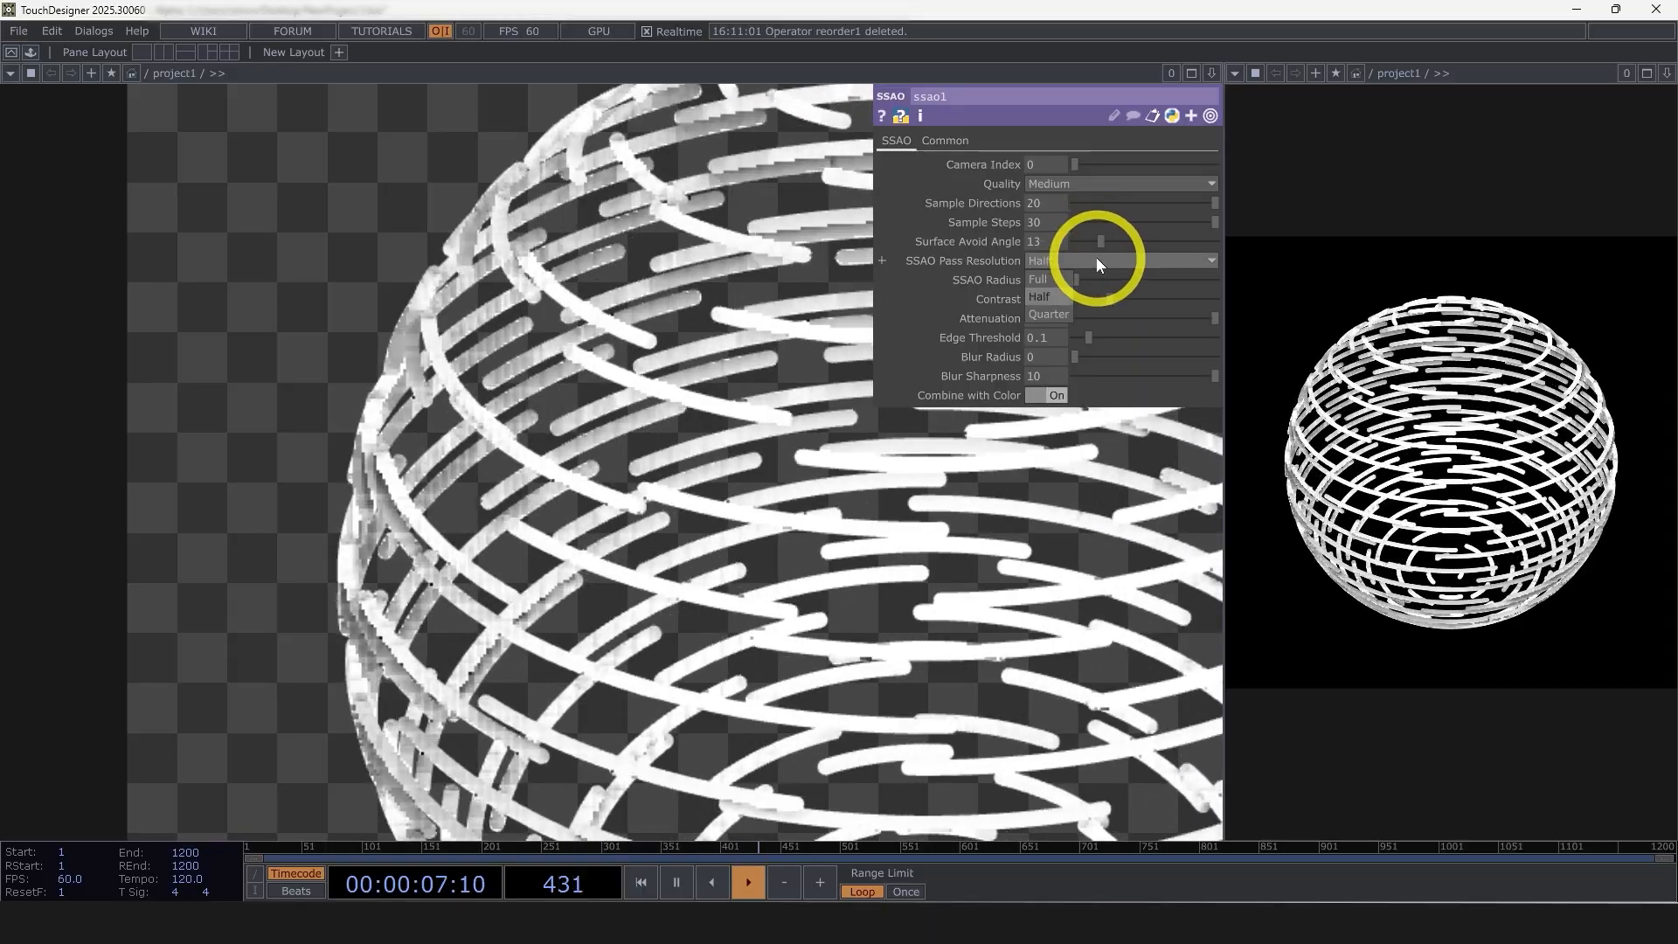
click(1096, 259)
click(1055, 282)
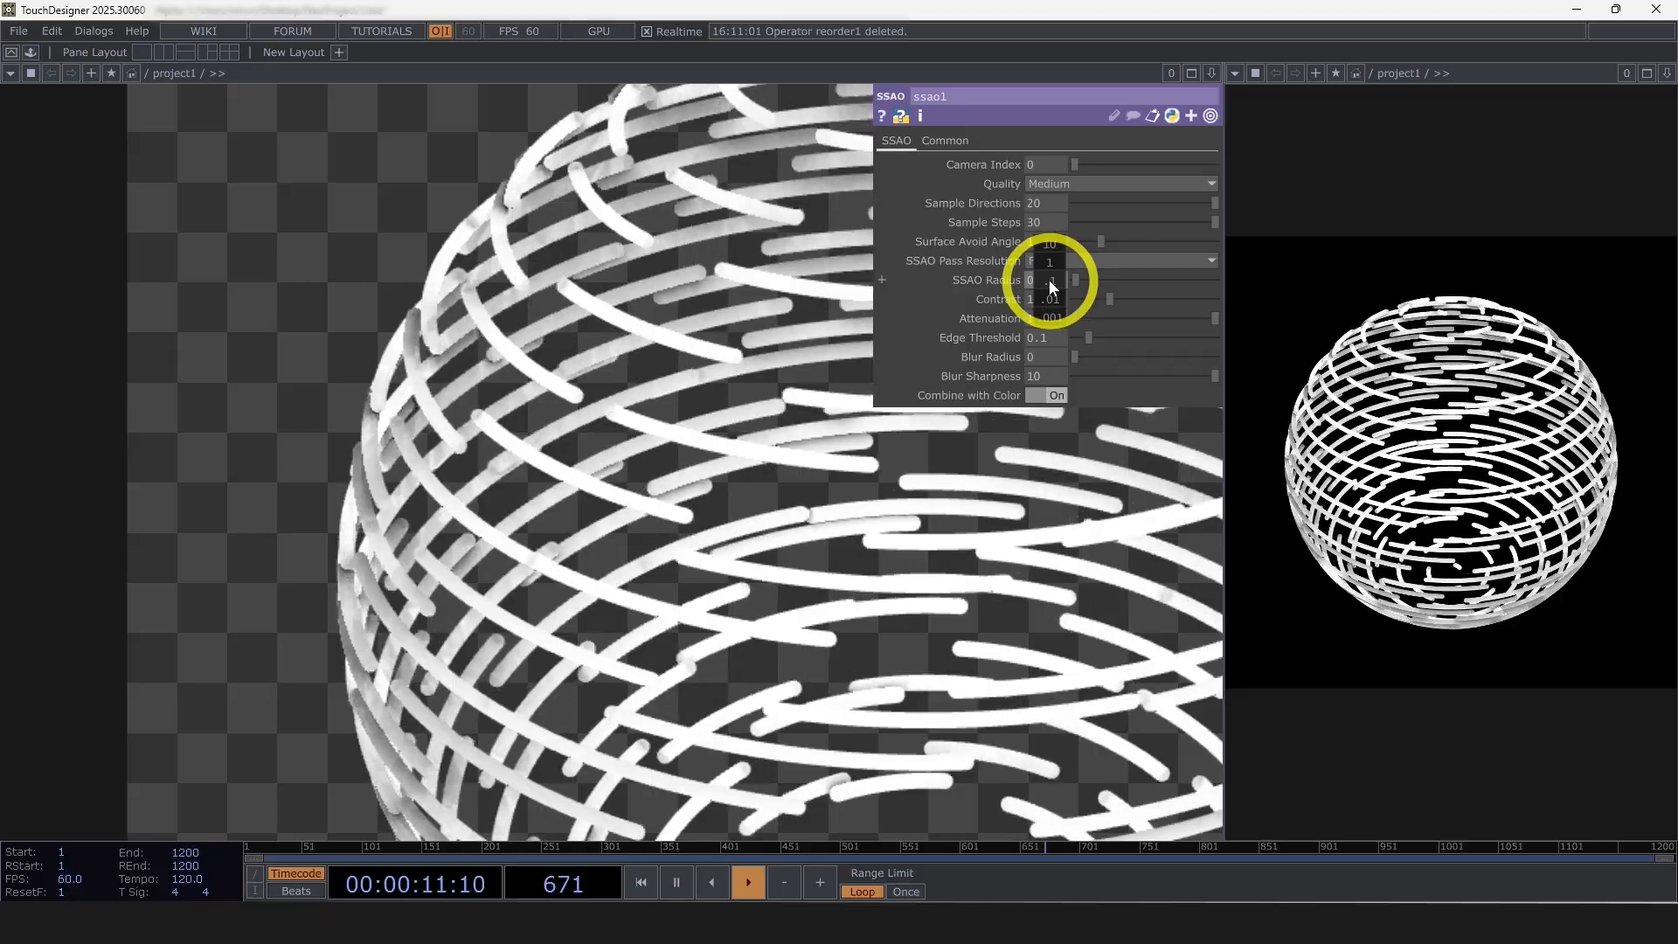
Set the SSAO Radius to 0.3 and the Contrast to 0.72
mouse_move(1049, 279)
middle_down()
mouse_move(1087, 273)
mouse_move(1071, 280)
middle_up()
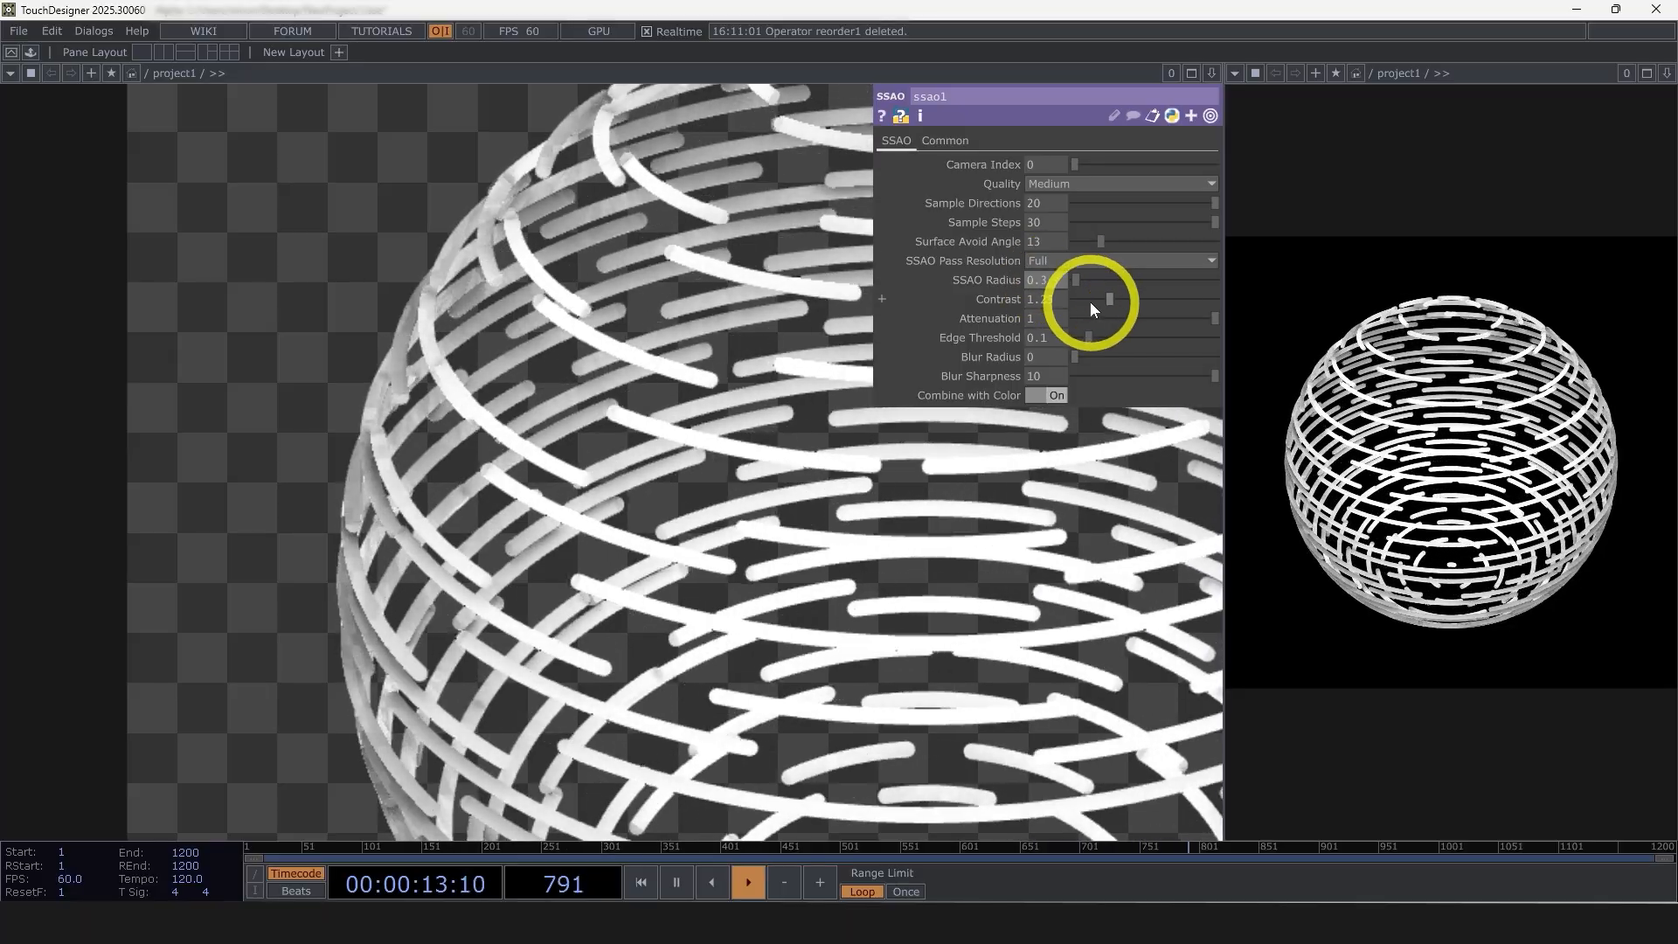
drag(1112, 300, 1095, 301)
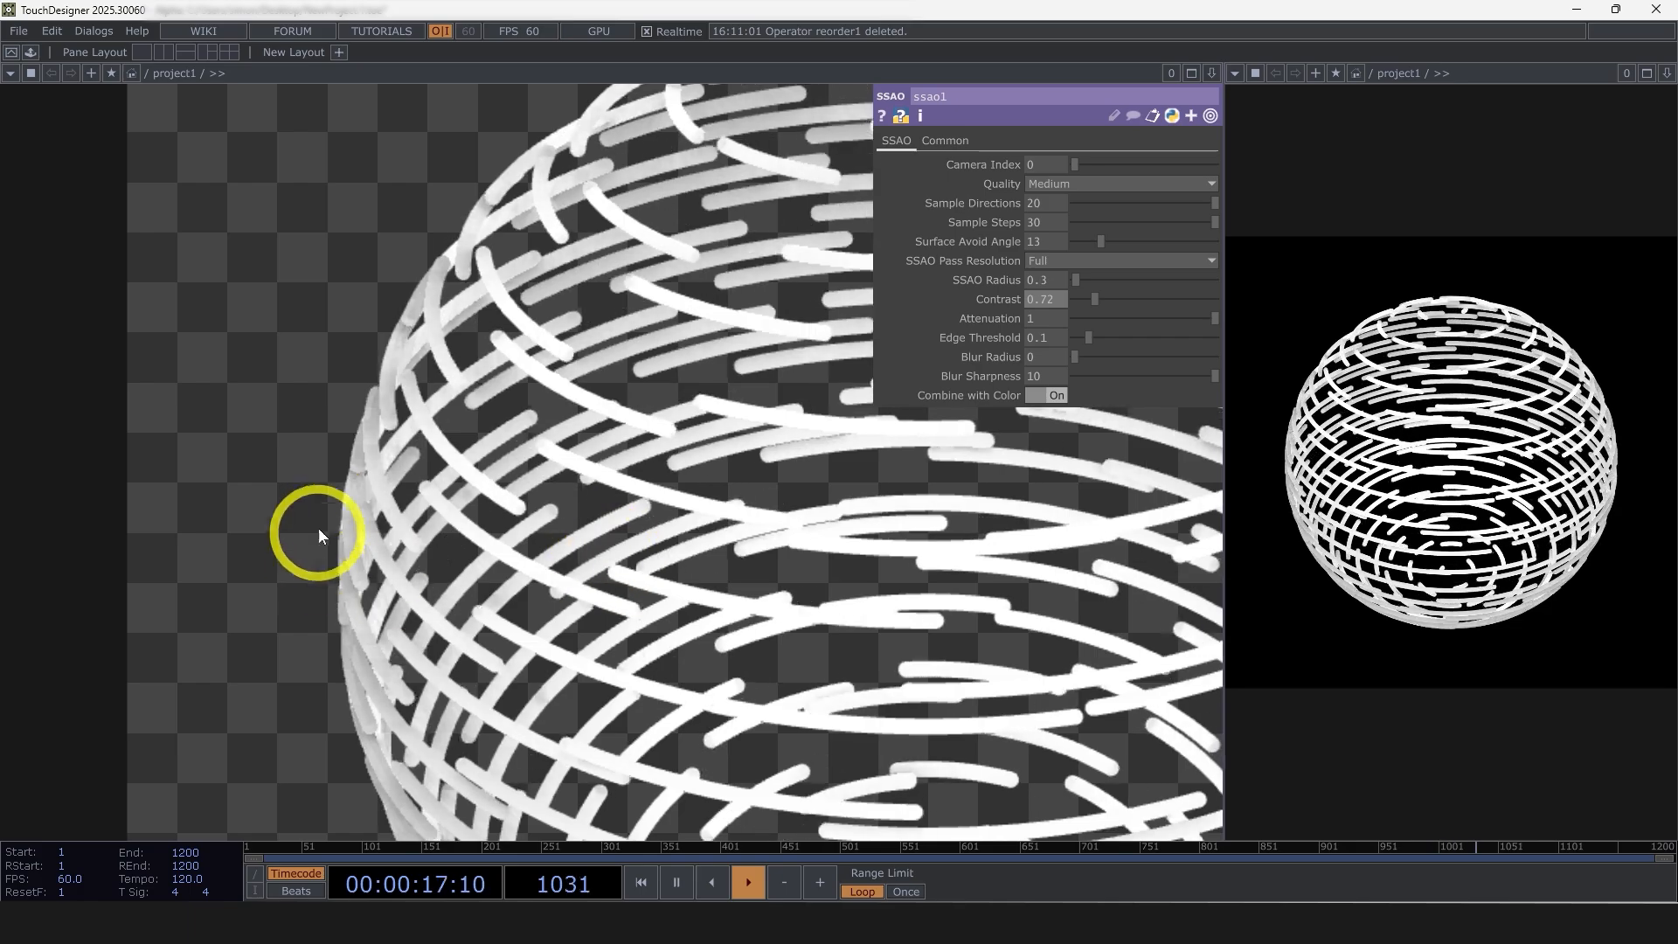
scroll(376, 556, down, 5)
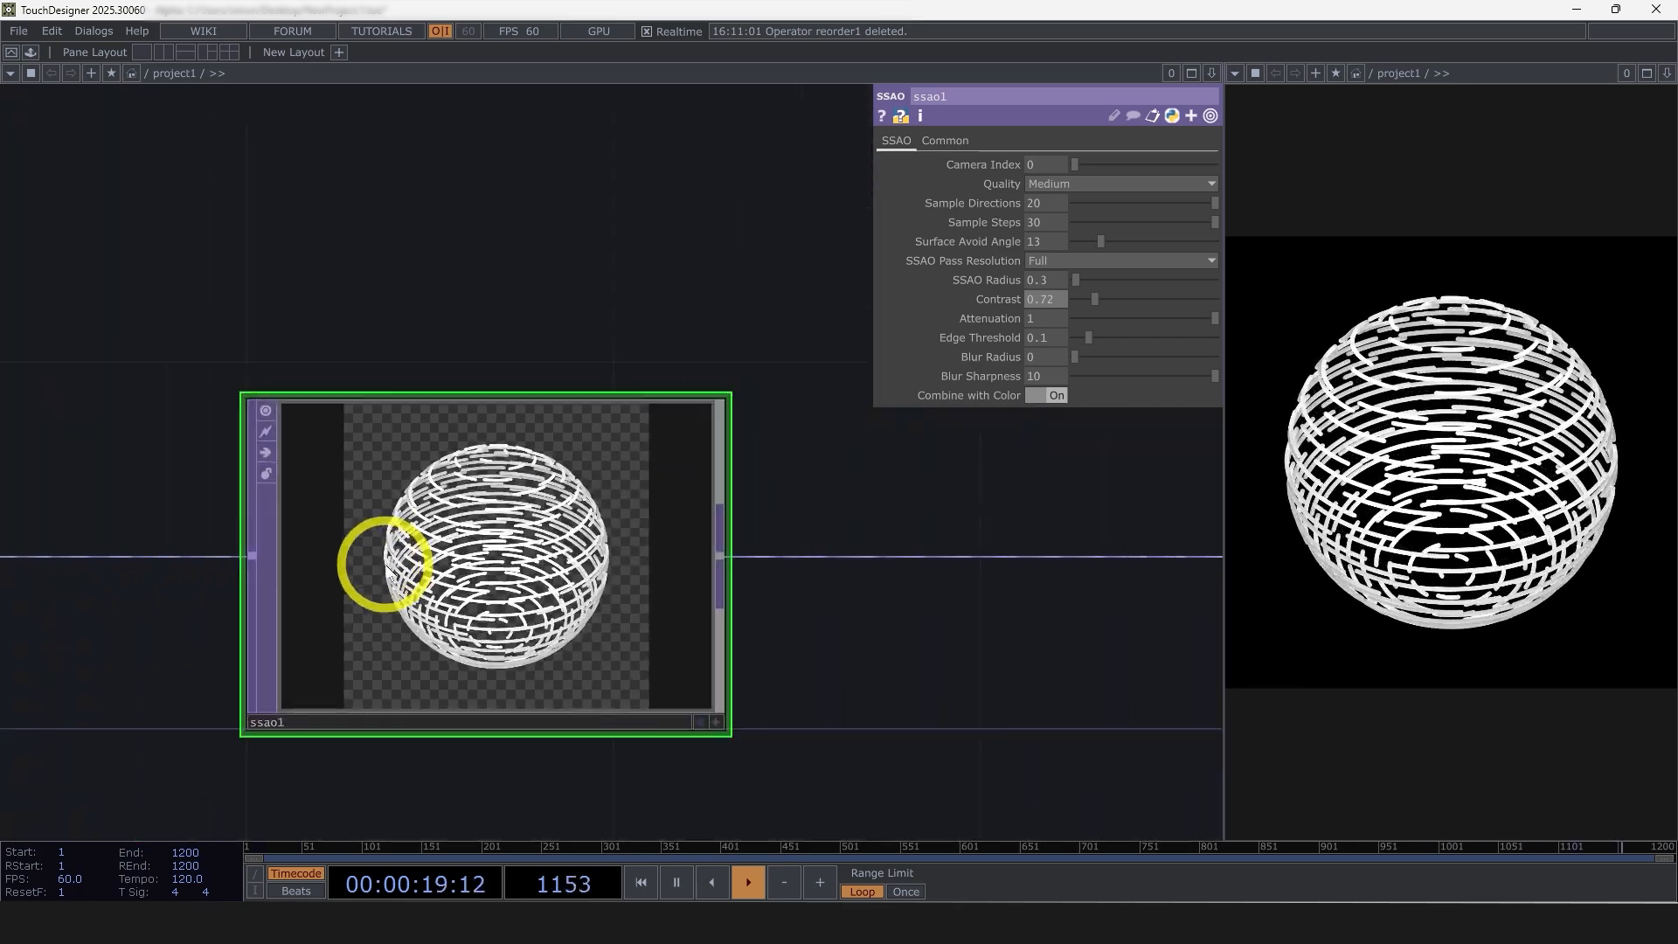
scroll(476, 604, up, 2)
scroll(553, 506, up, 1)
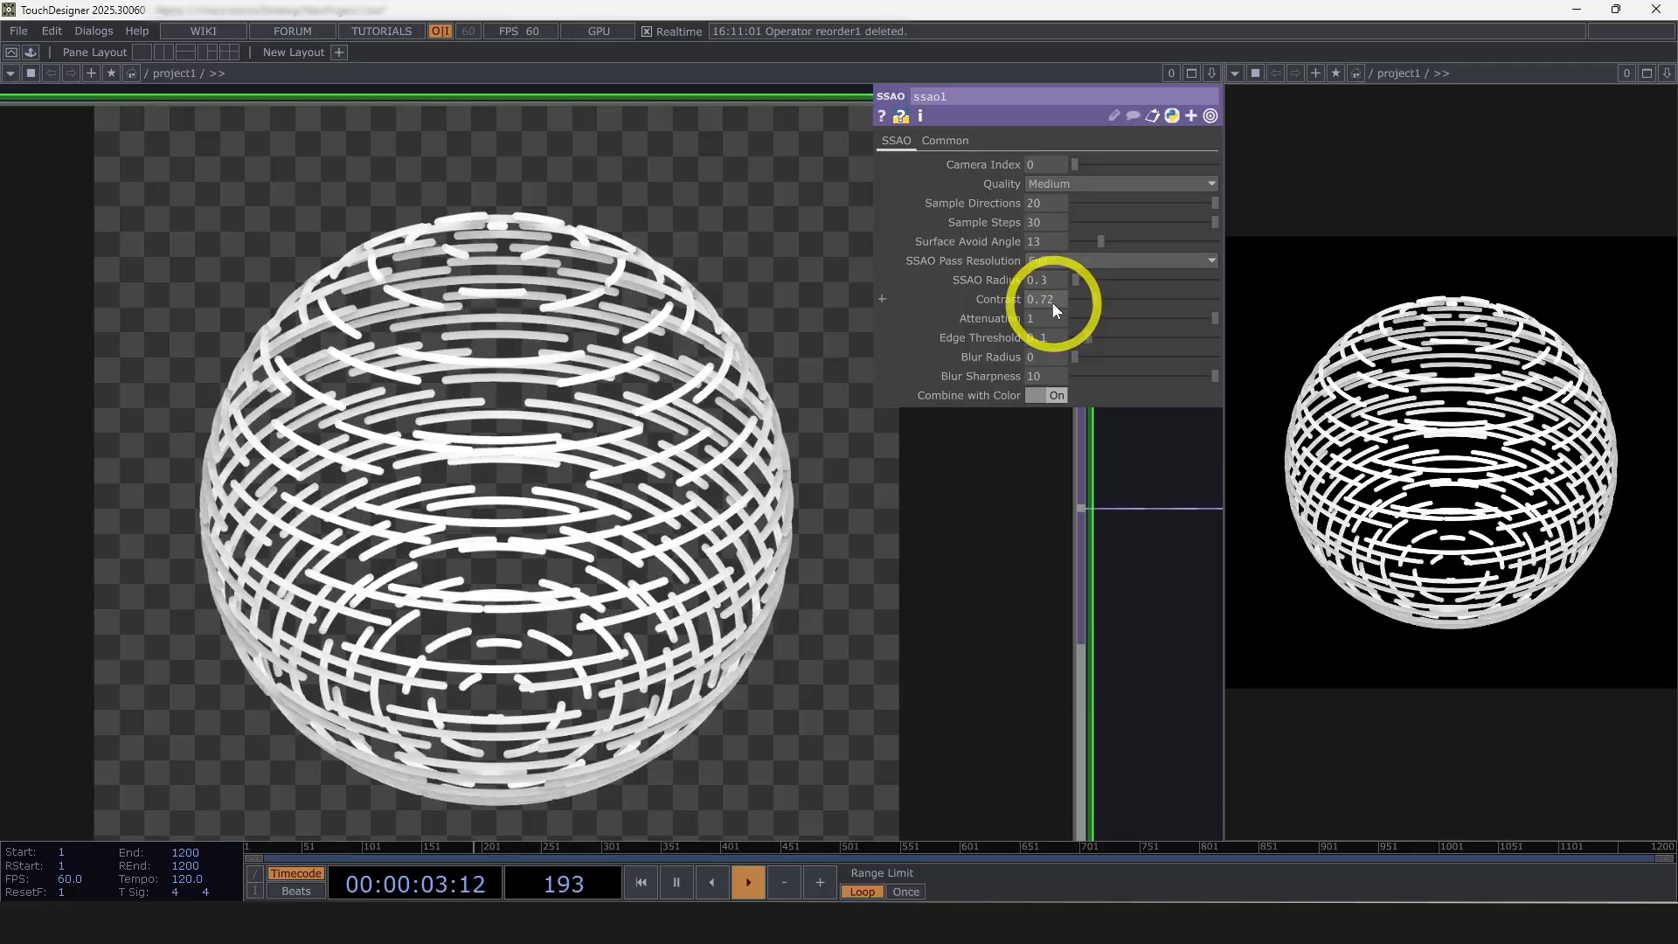
scroll(544, 544, down, 6)
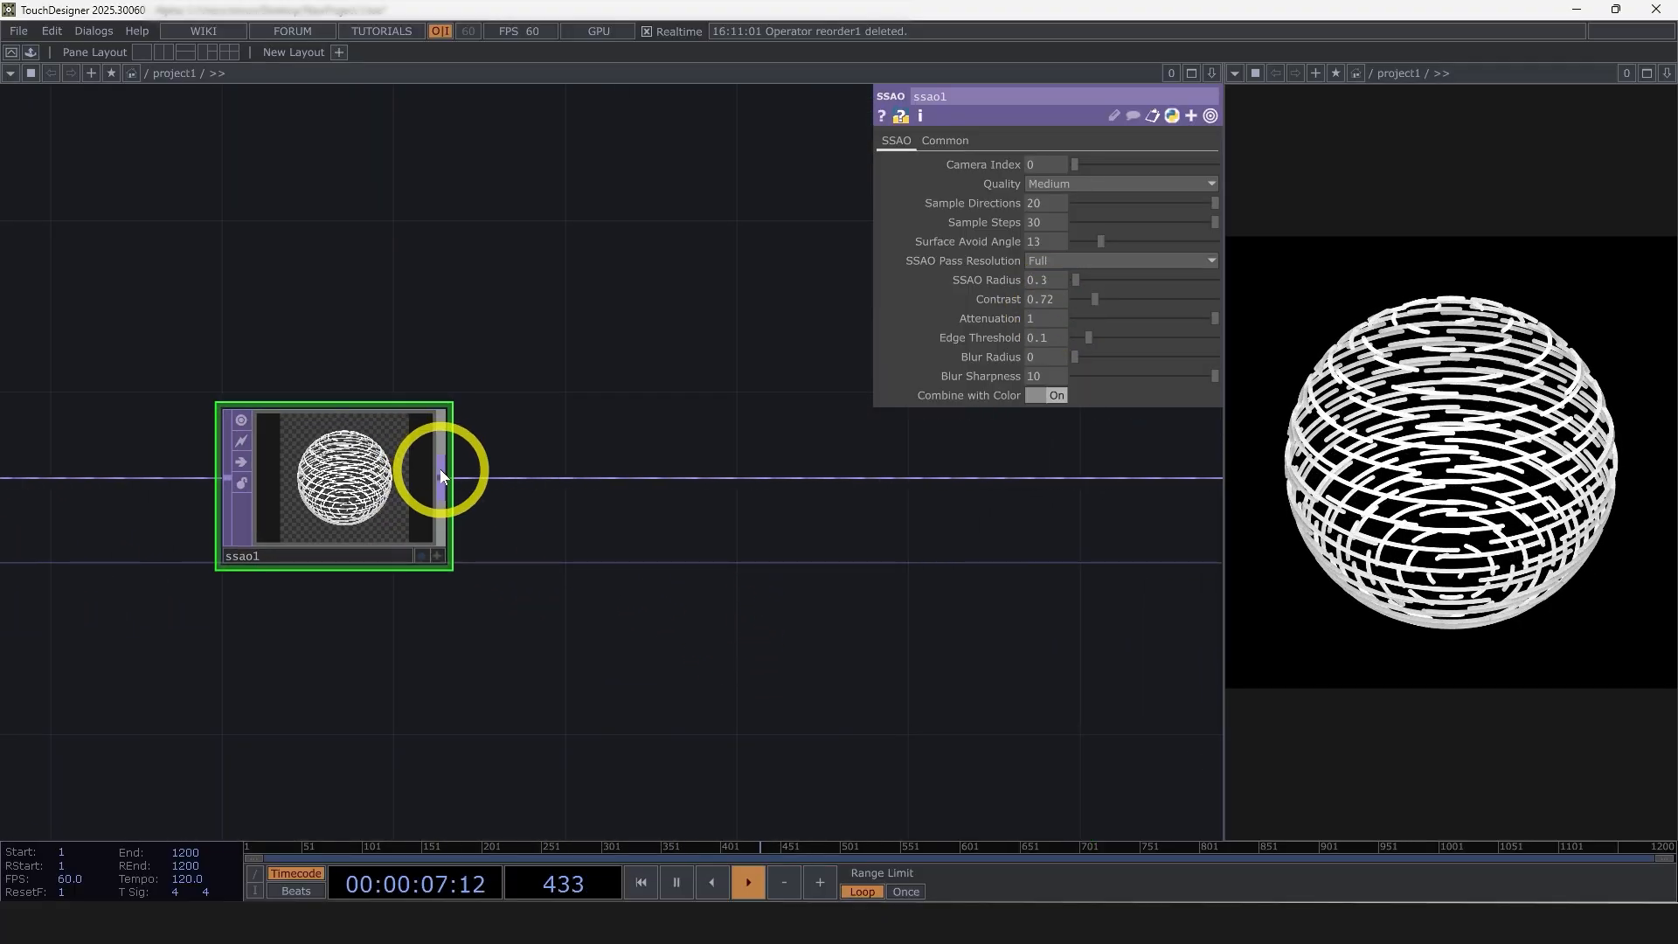
Insert a Bloom TOP directly after the SSAO, ahead of the Constant TOP
right_click(439, 470)
text(bl)
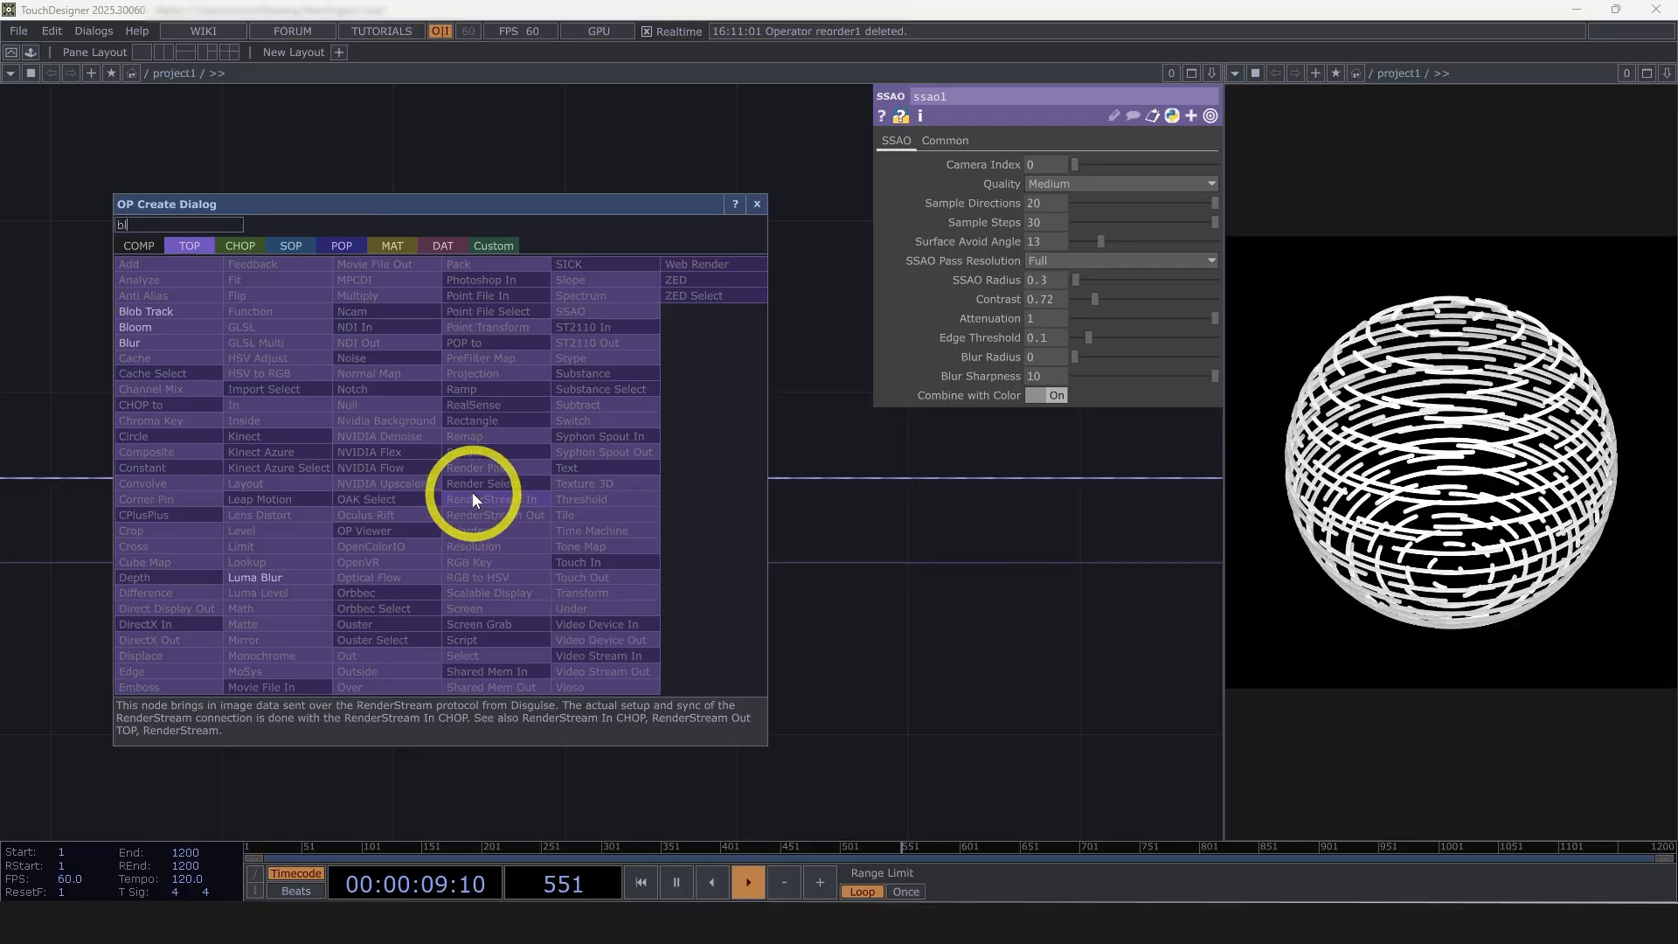
click(165, 329)
click(922, 490)
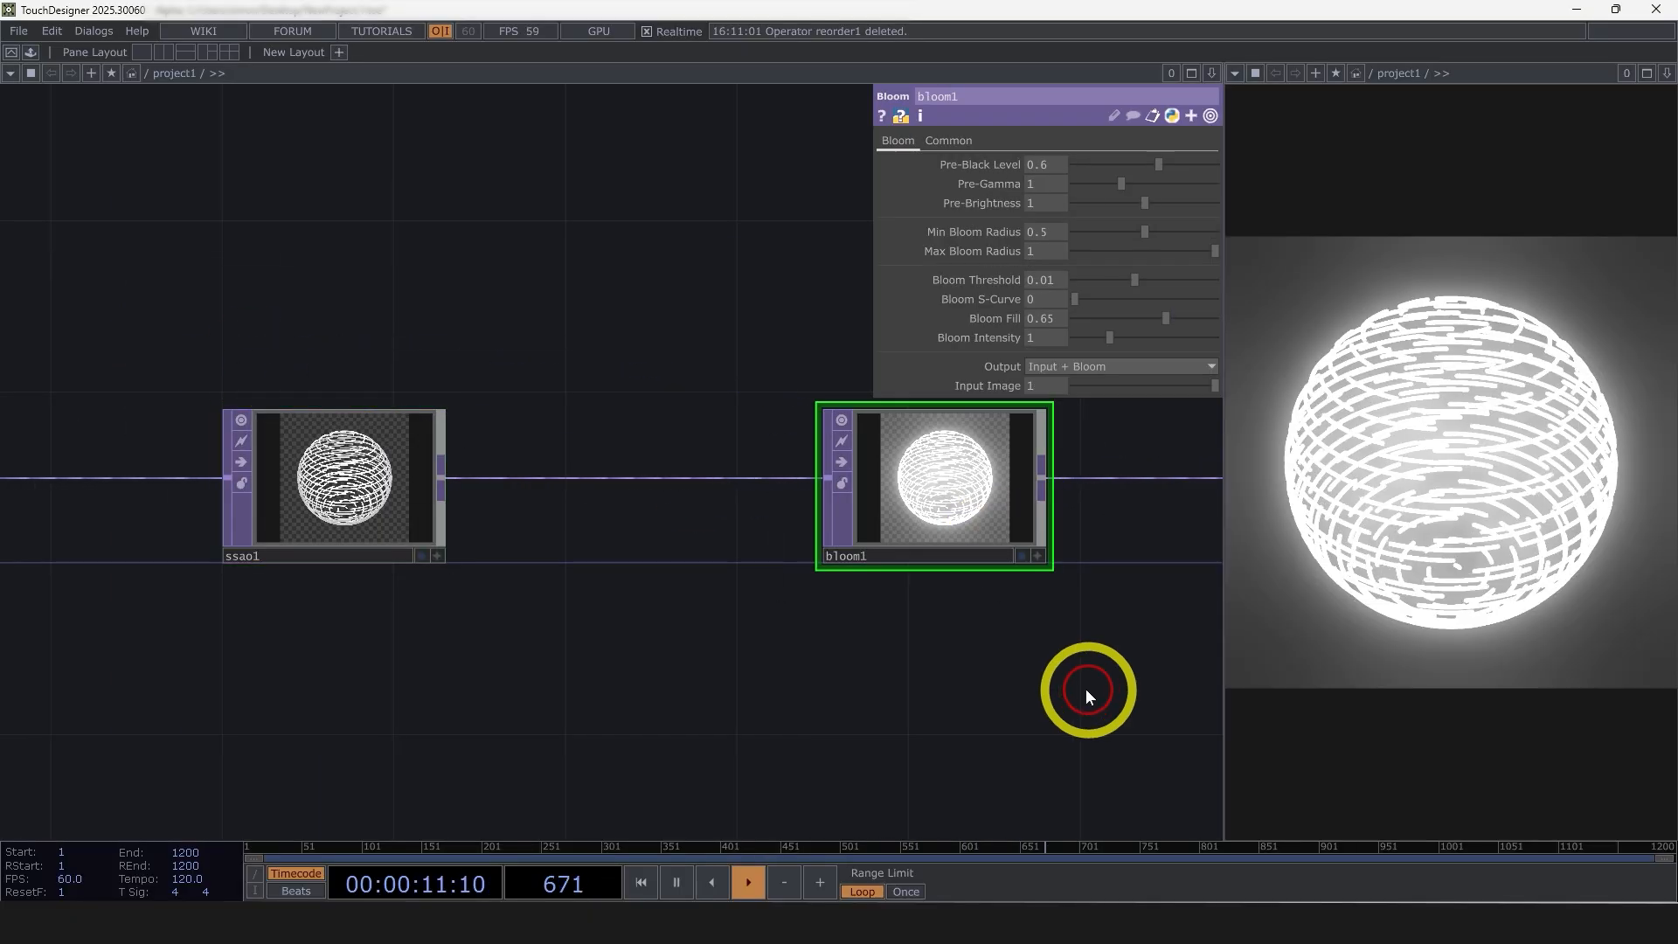
Set the Bloom's Pre-Black Level to 0.416, Min Bloom Radius to 0.134 and Max Bloom Radius to 0.745
scroll(914, 528, up, 3)
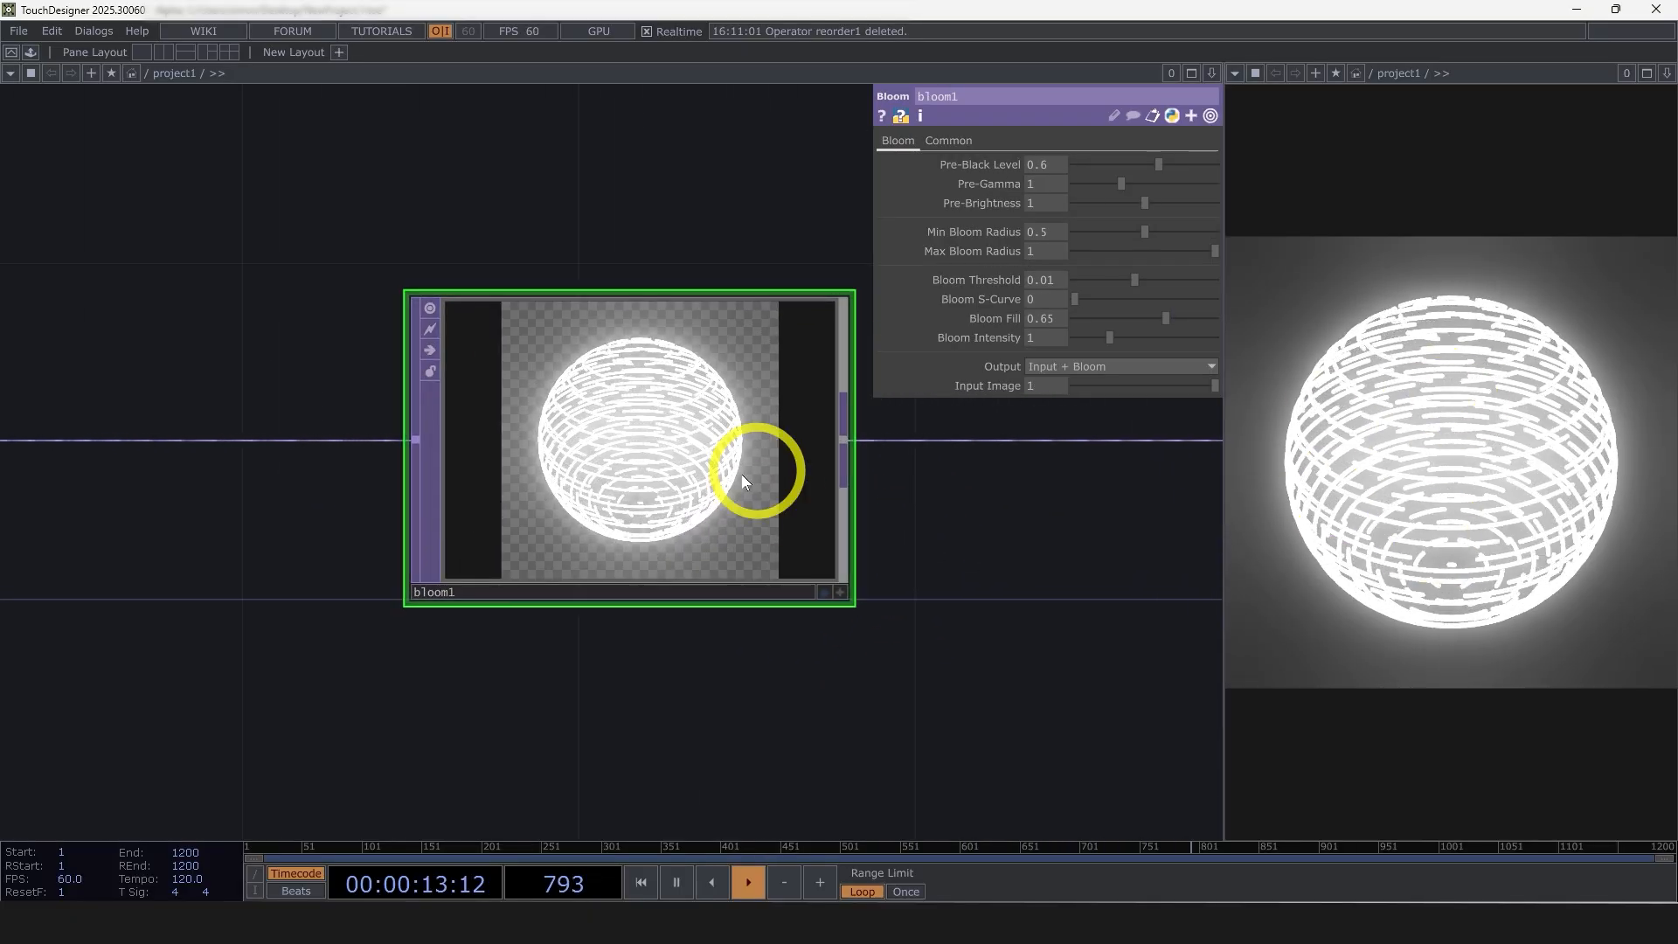
scroll(743, 479, up, 4)
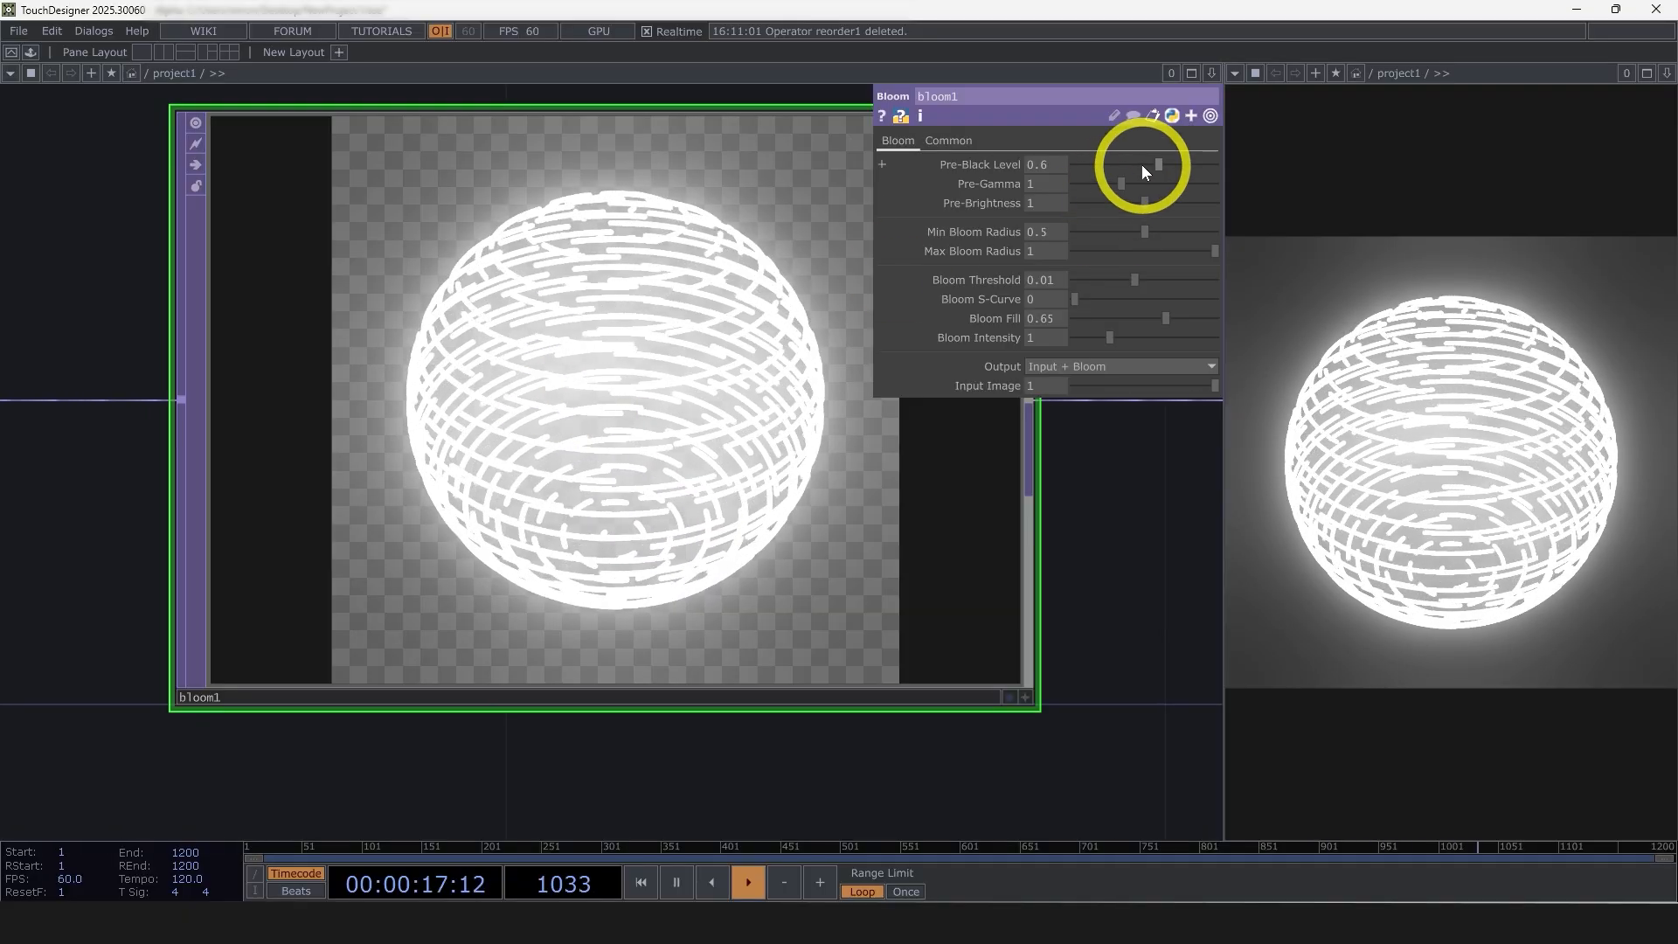
drag(1142, 164, 1148, 162)
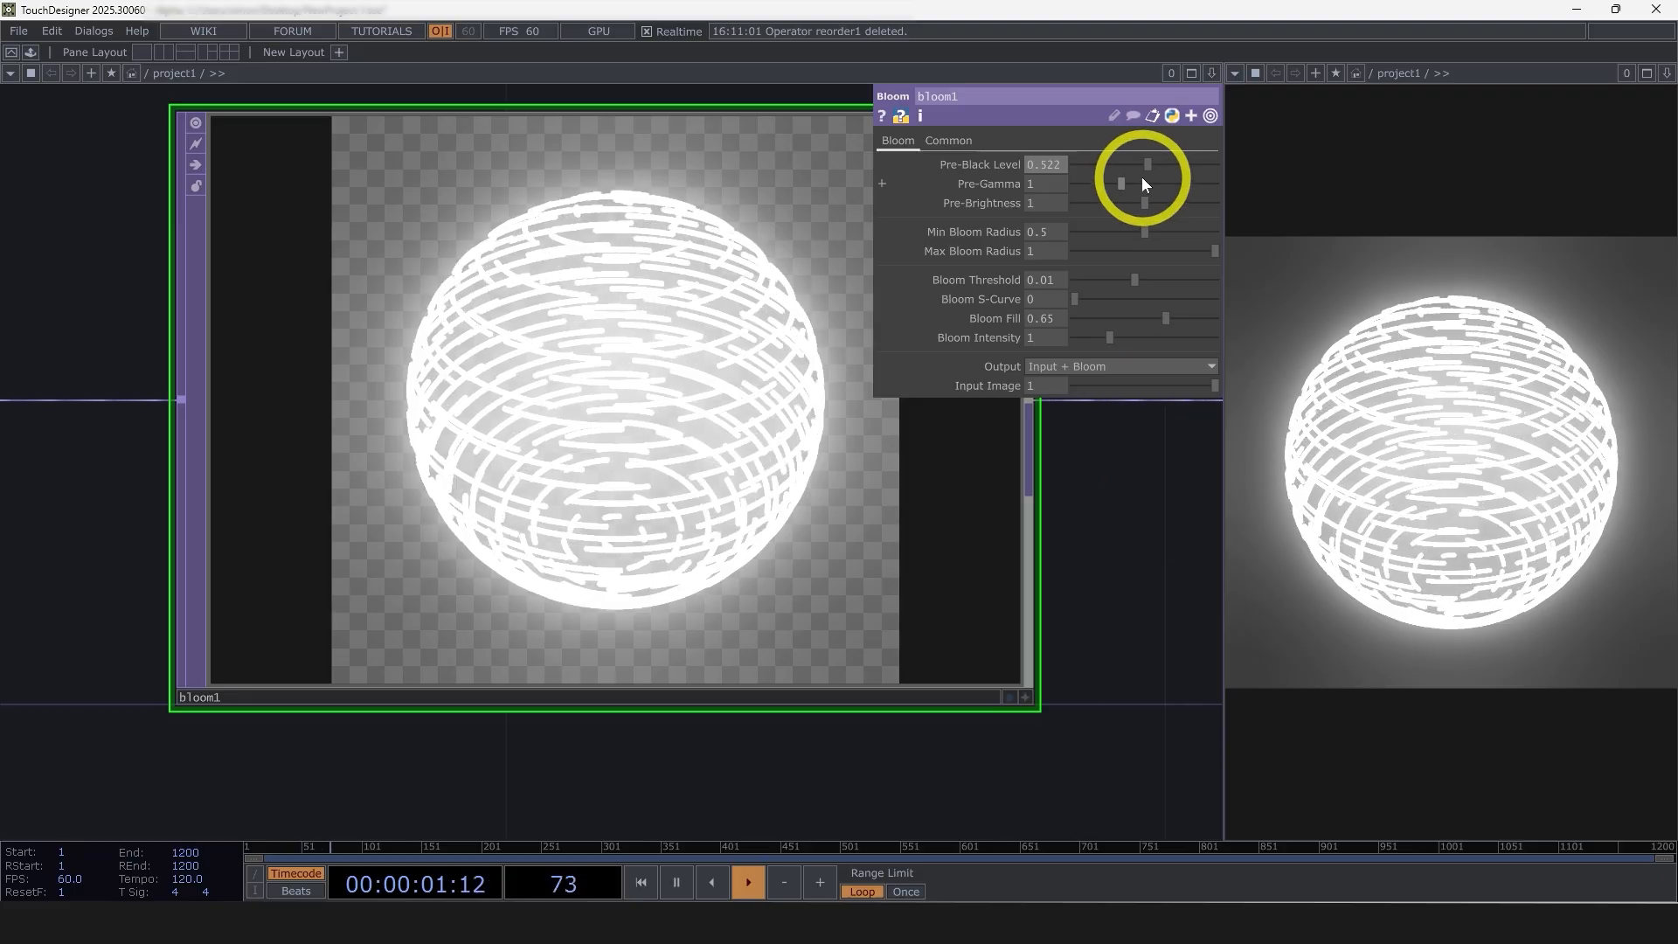
click(1134, 167)
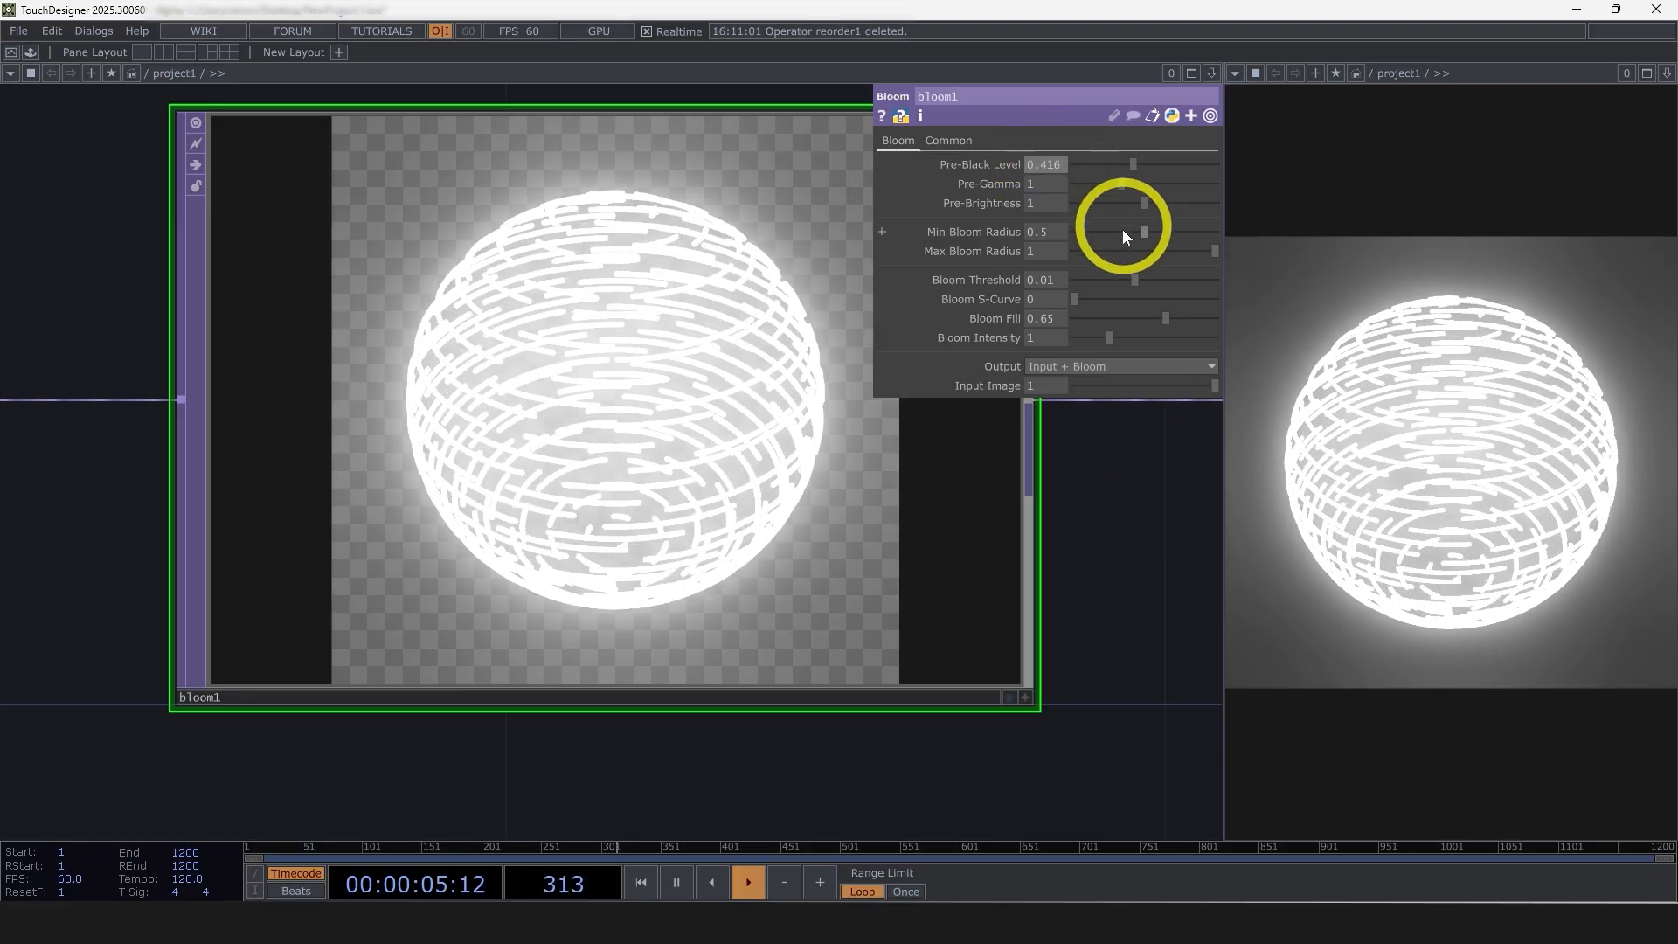
drag(1139, 229, 1091, 230)
drag(1208, 250, 1180, 253)
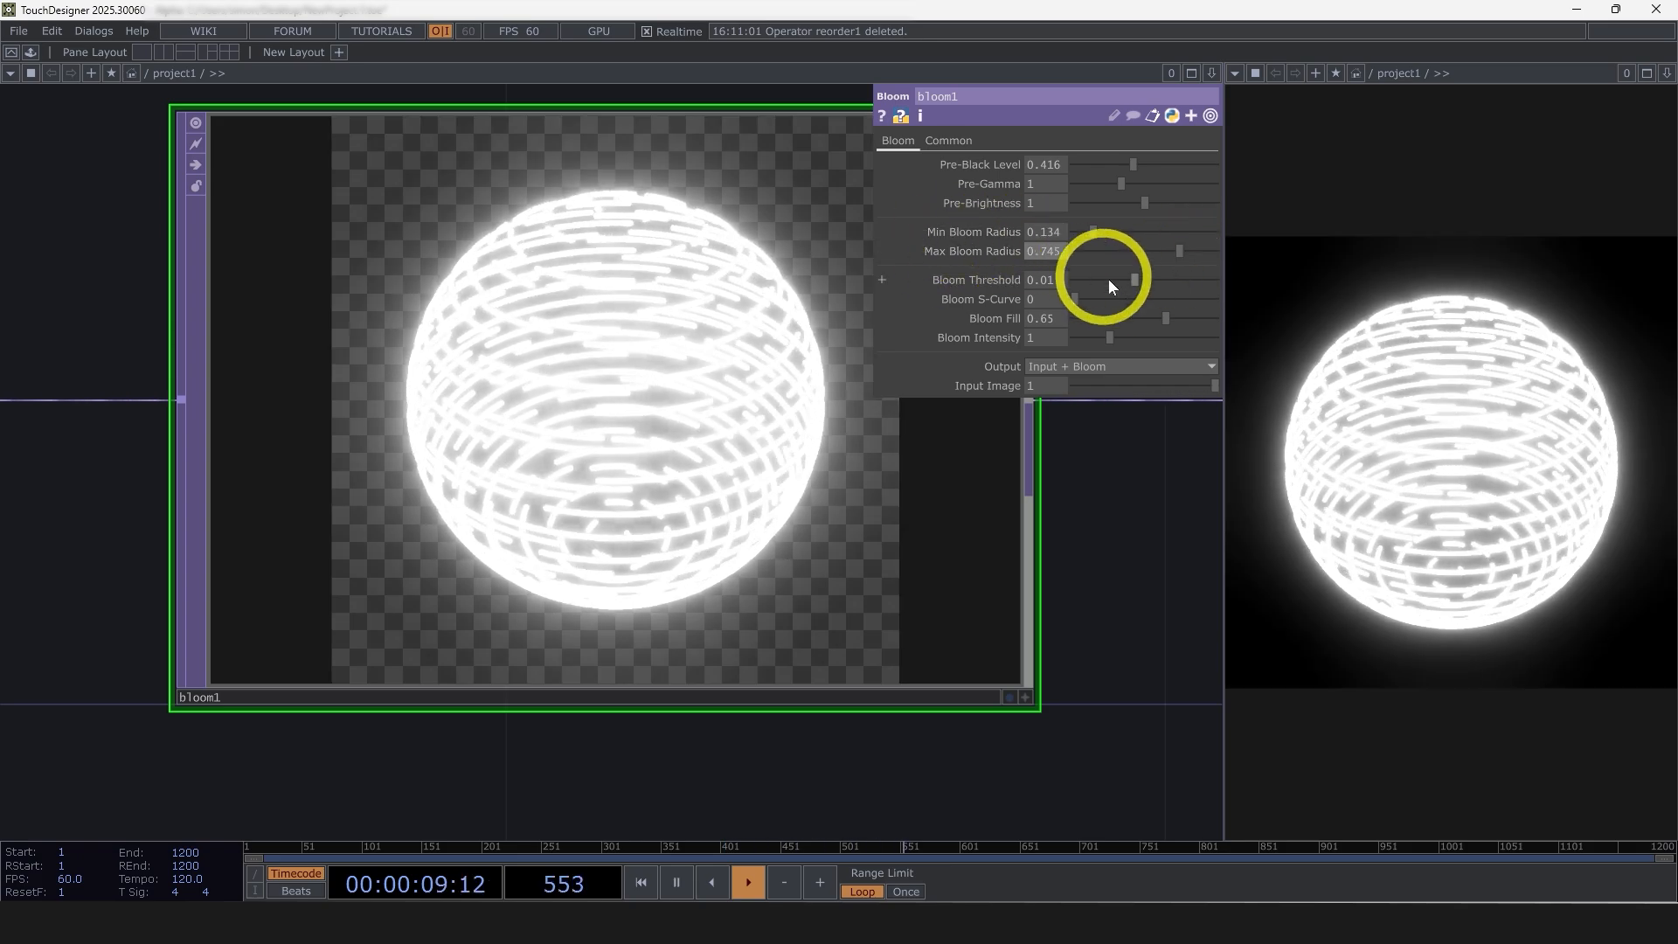
click(1111, 339)
Toggle bypass on the Bloom TOP to compare the render with and without glow, leaving it bypassed
click(197, 160)
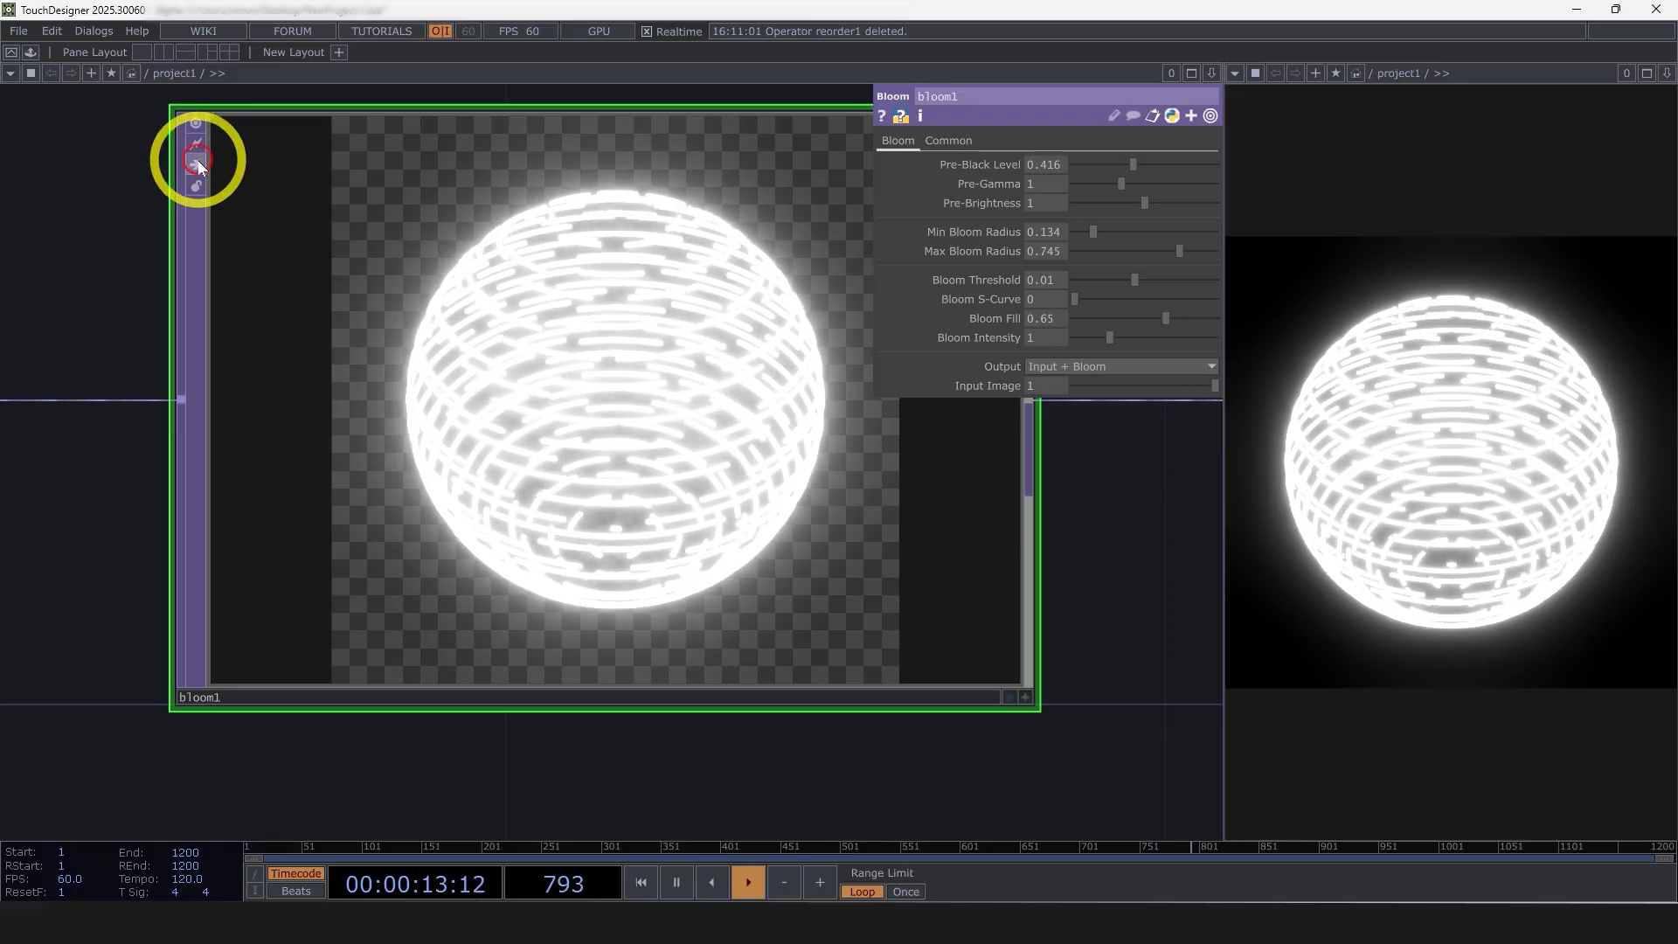
scroll(524, 524, down, 5)
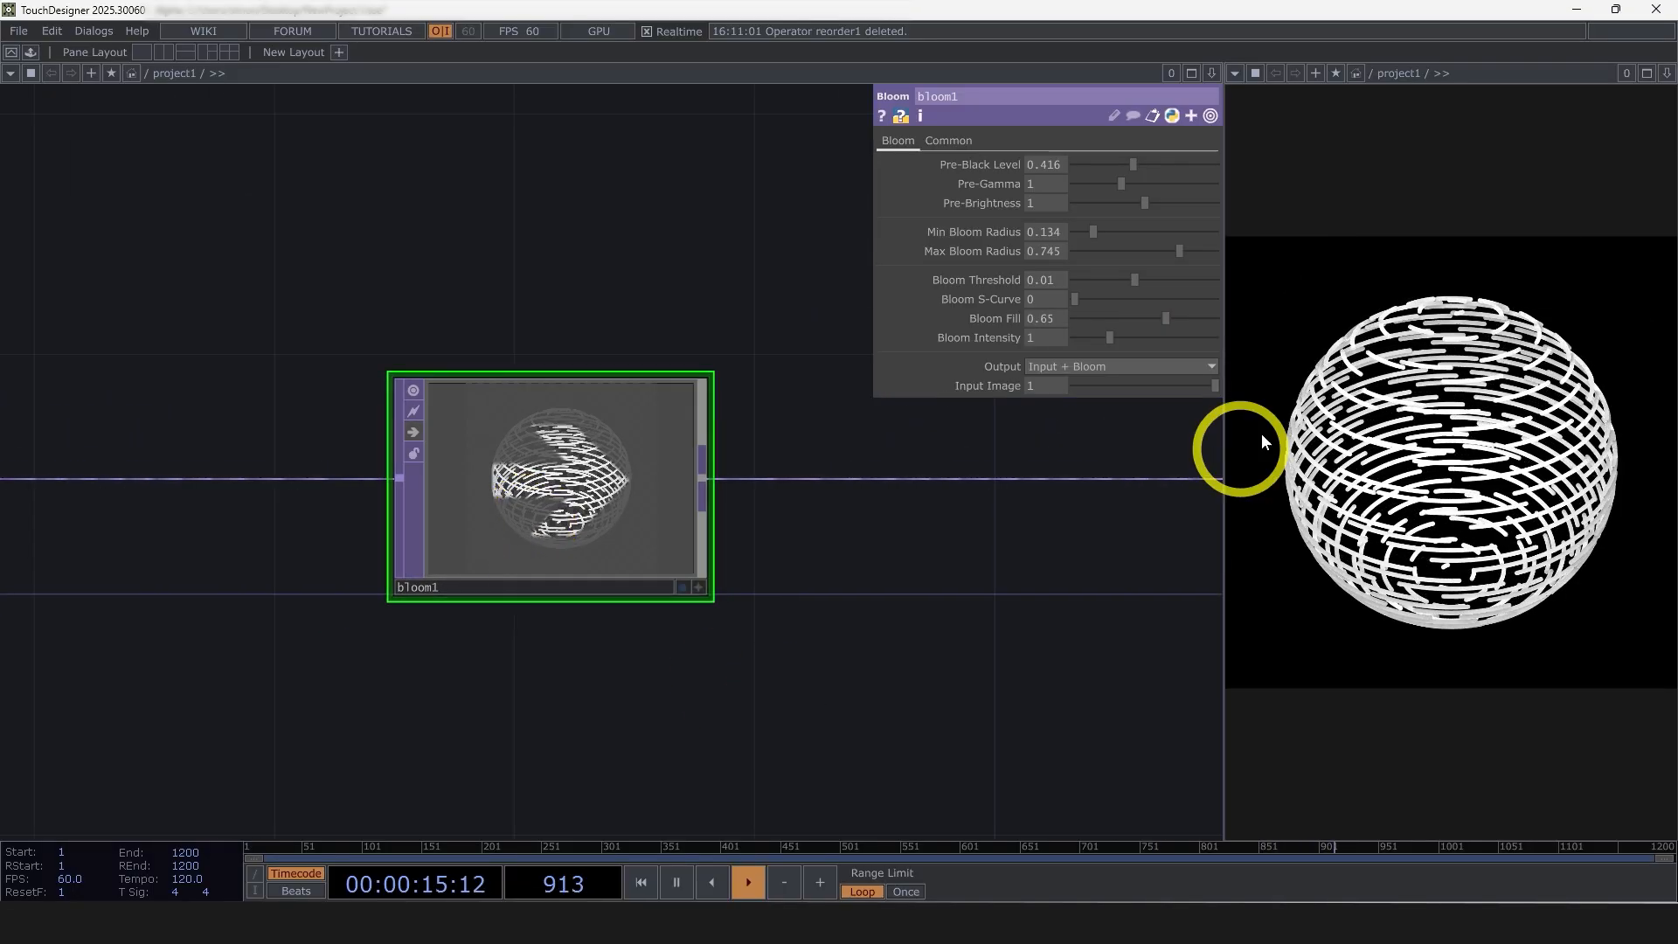
scroll(947, 628, down, 4)
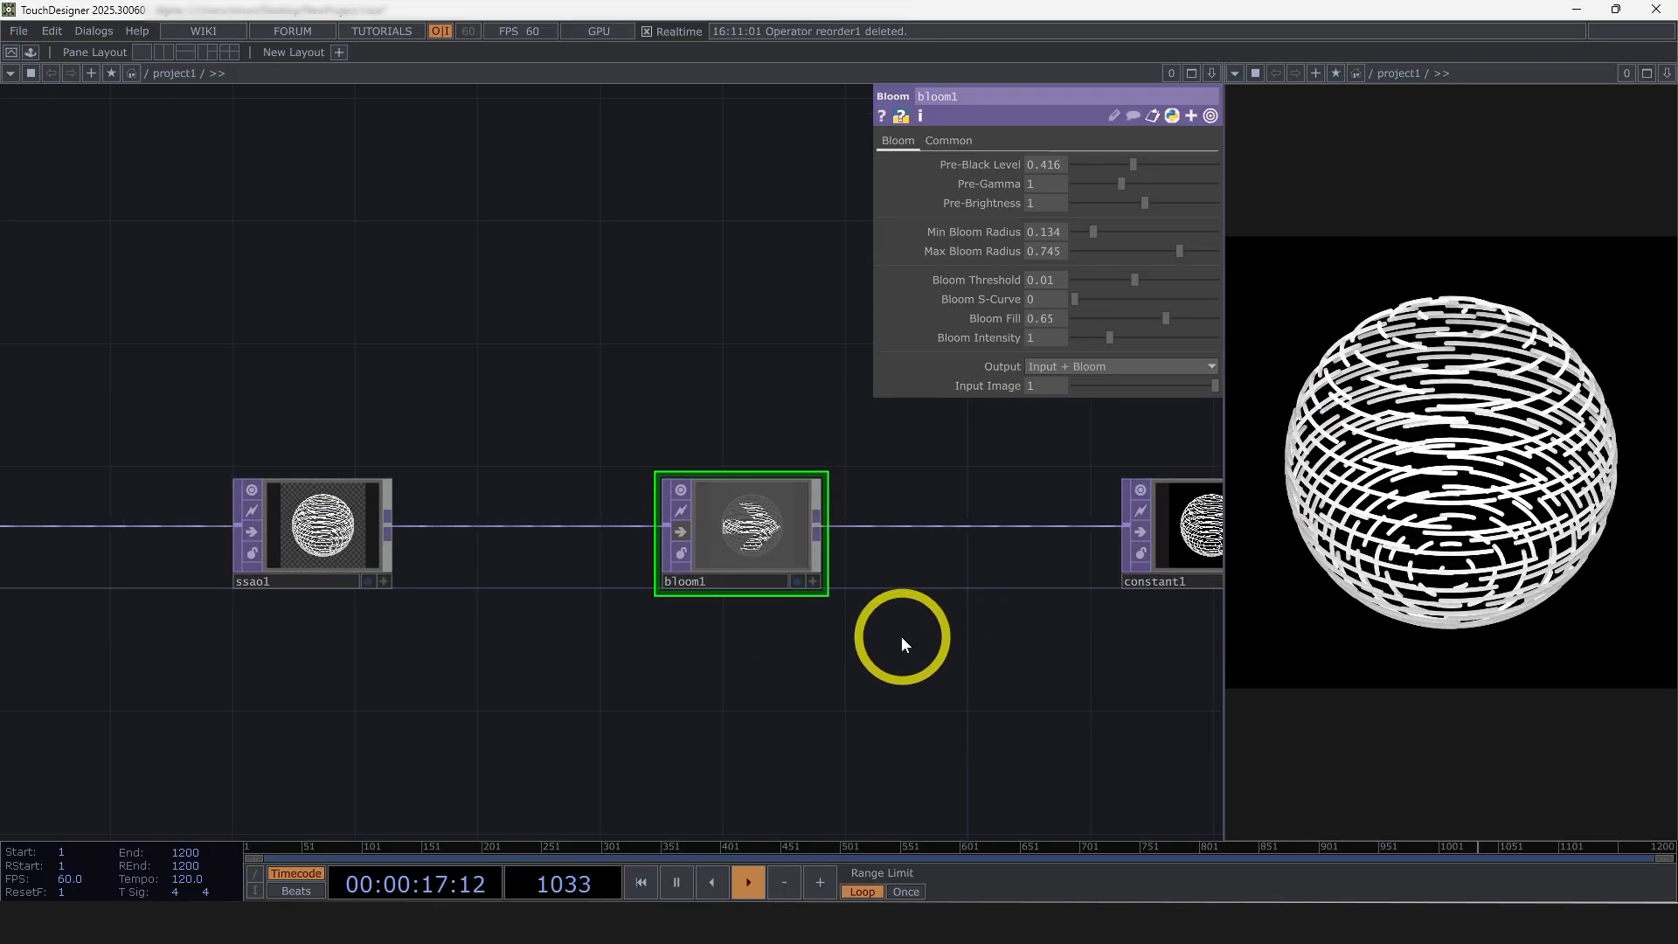
click(681, 512)
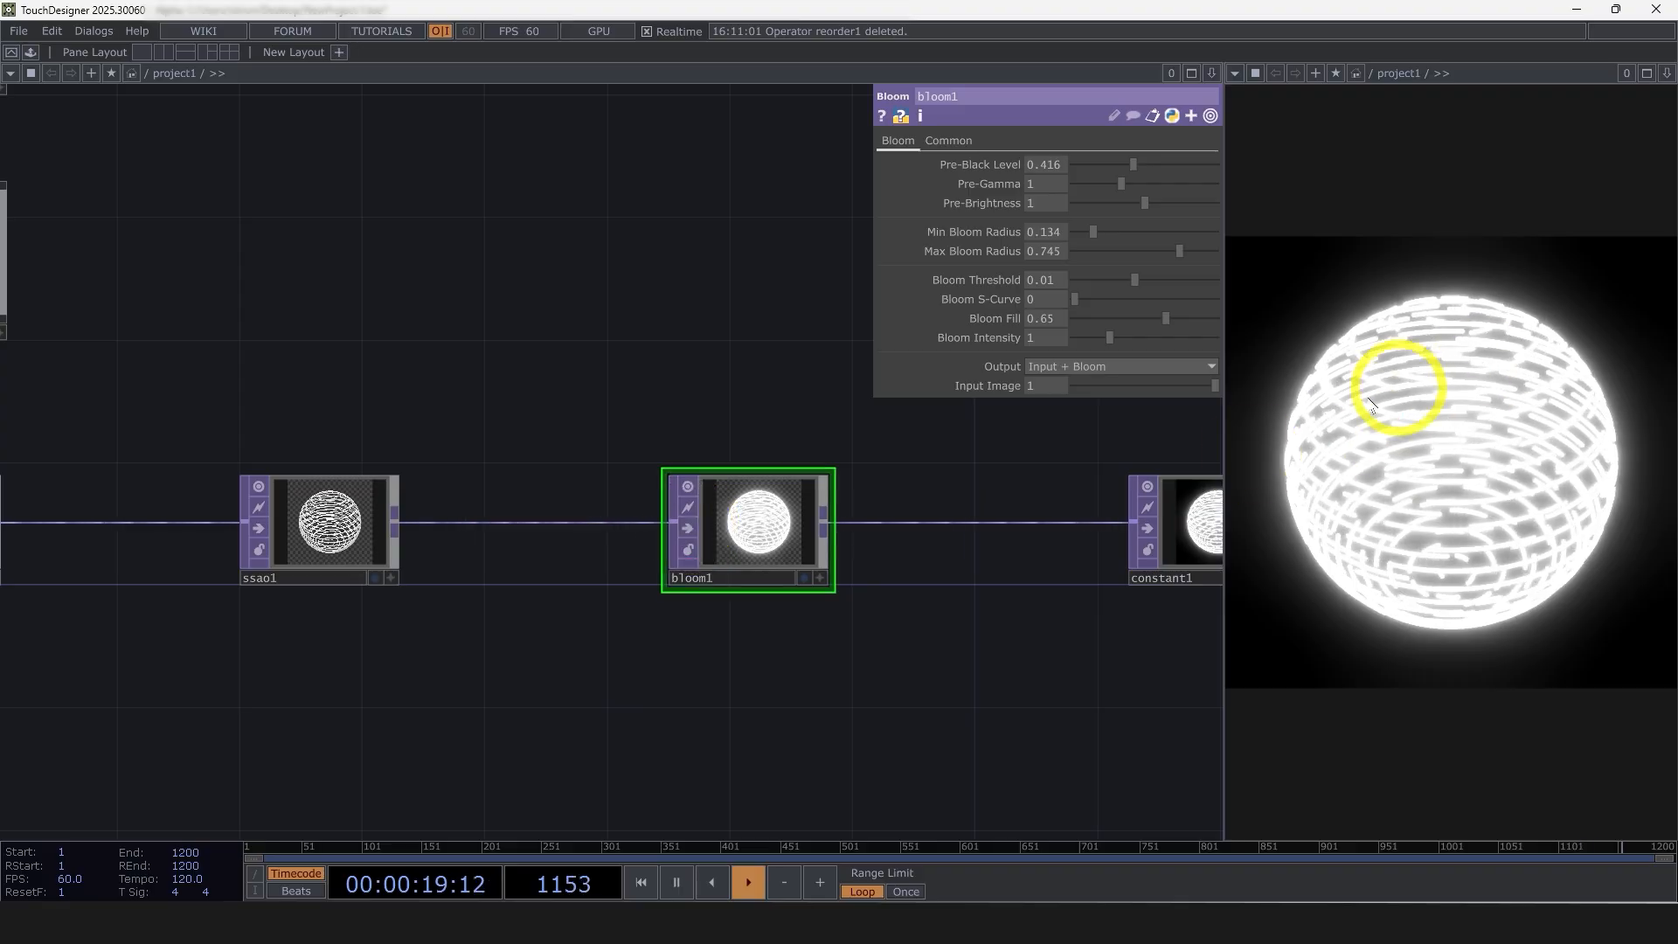
click(687, 528)
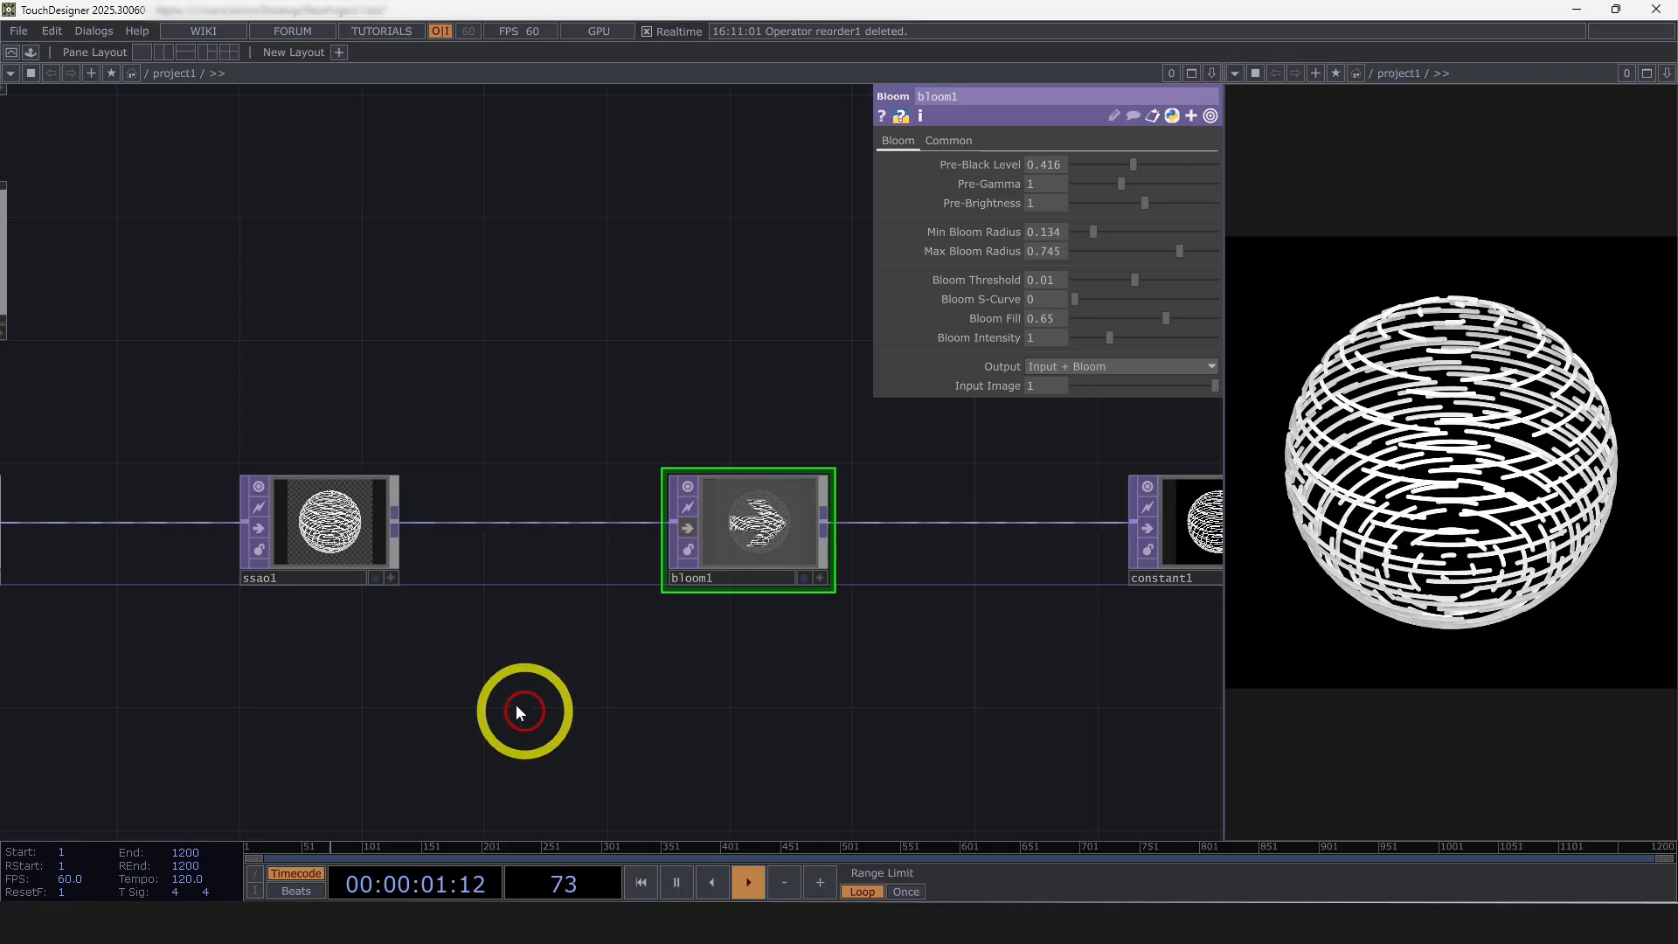
Insert a Noise POP between the sphere and transform1
scroll(987, 633, down, 3)
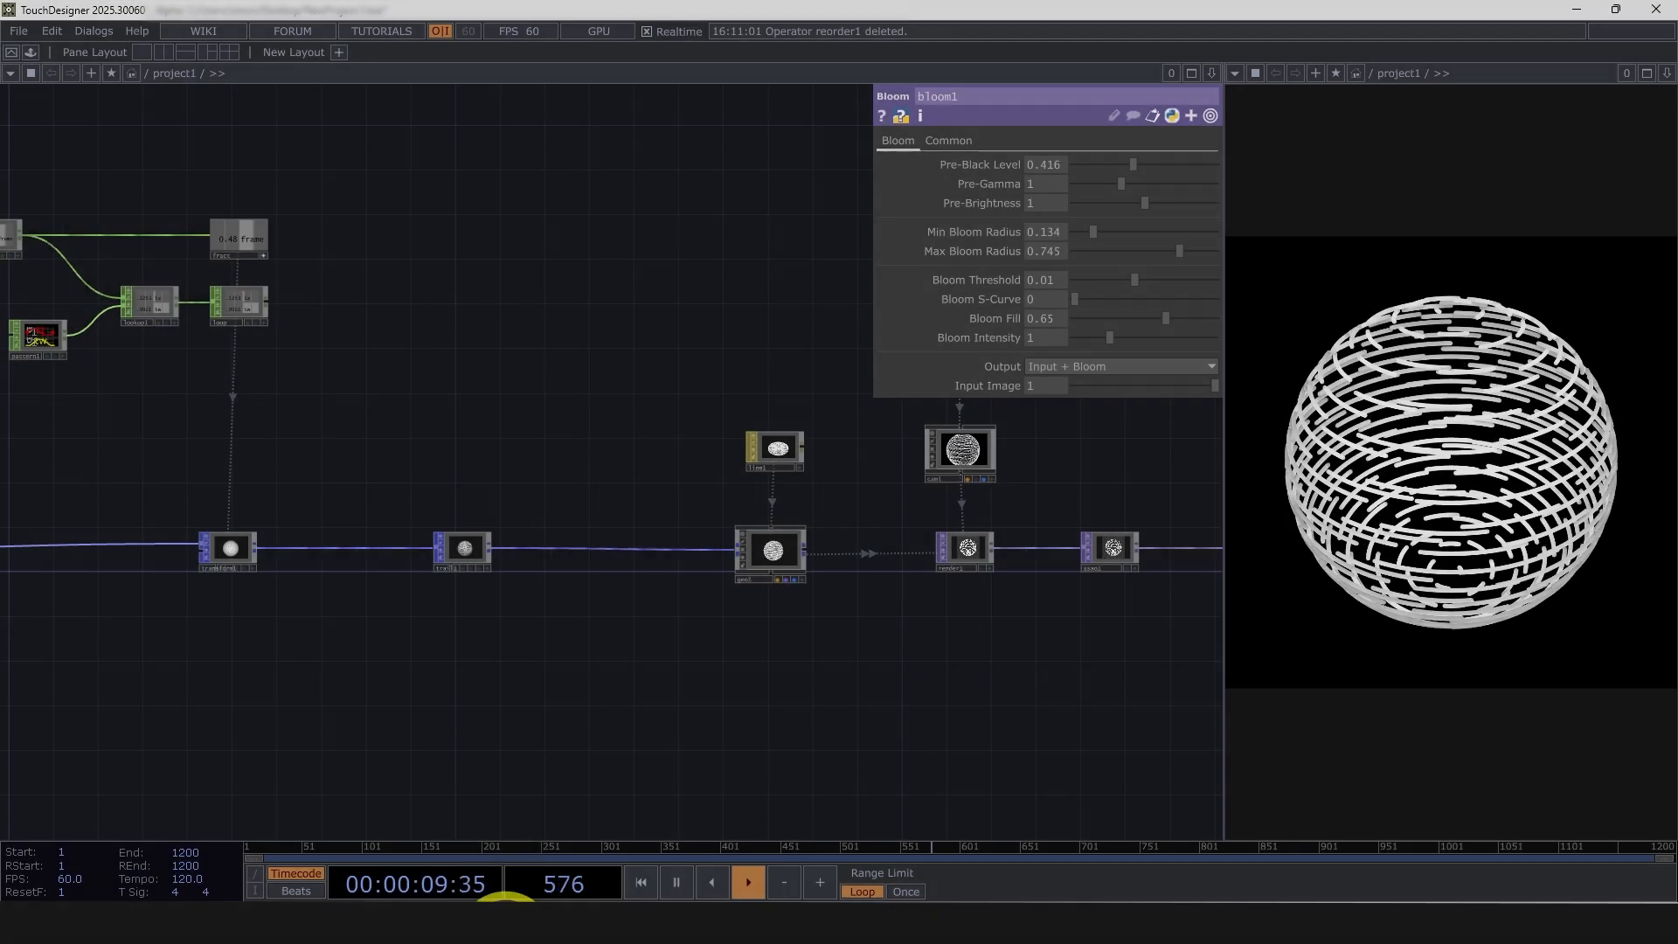
drag(642, 649, 837, 634)
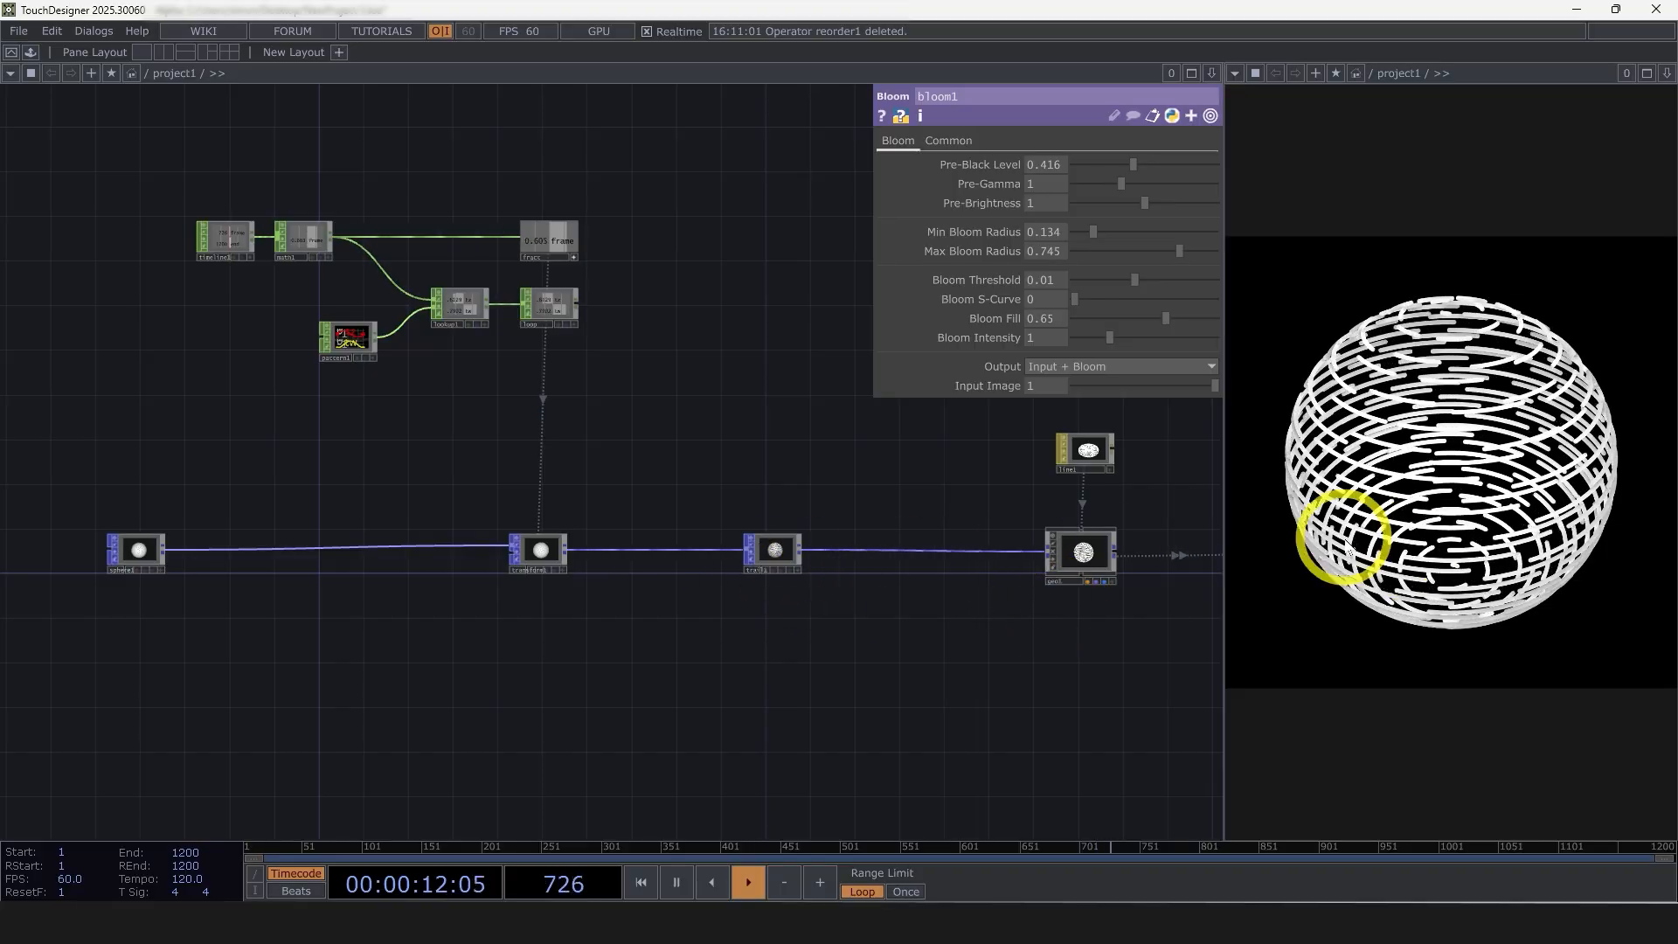
scroll(524, 554, up, 6)
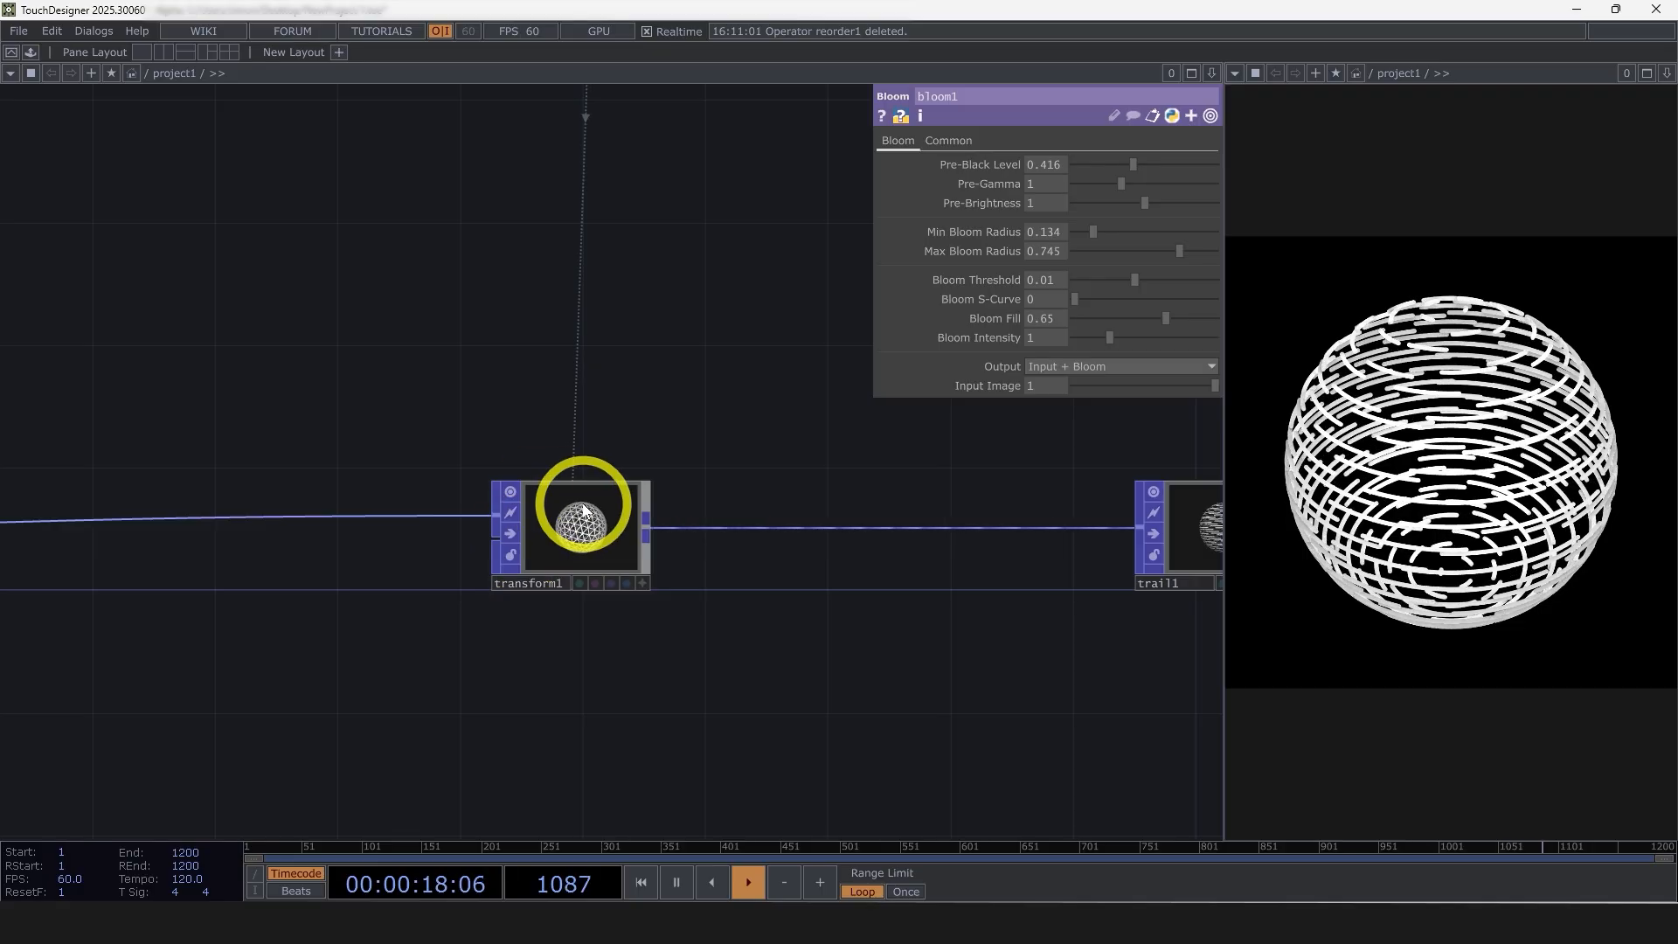
drag(542, 635, 837, 665)
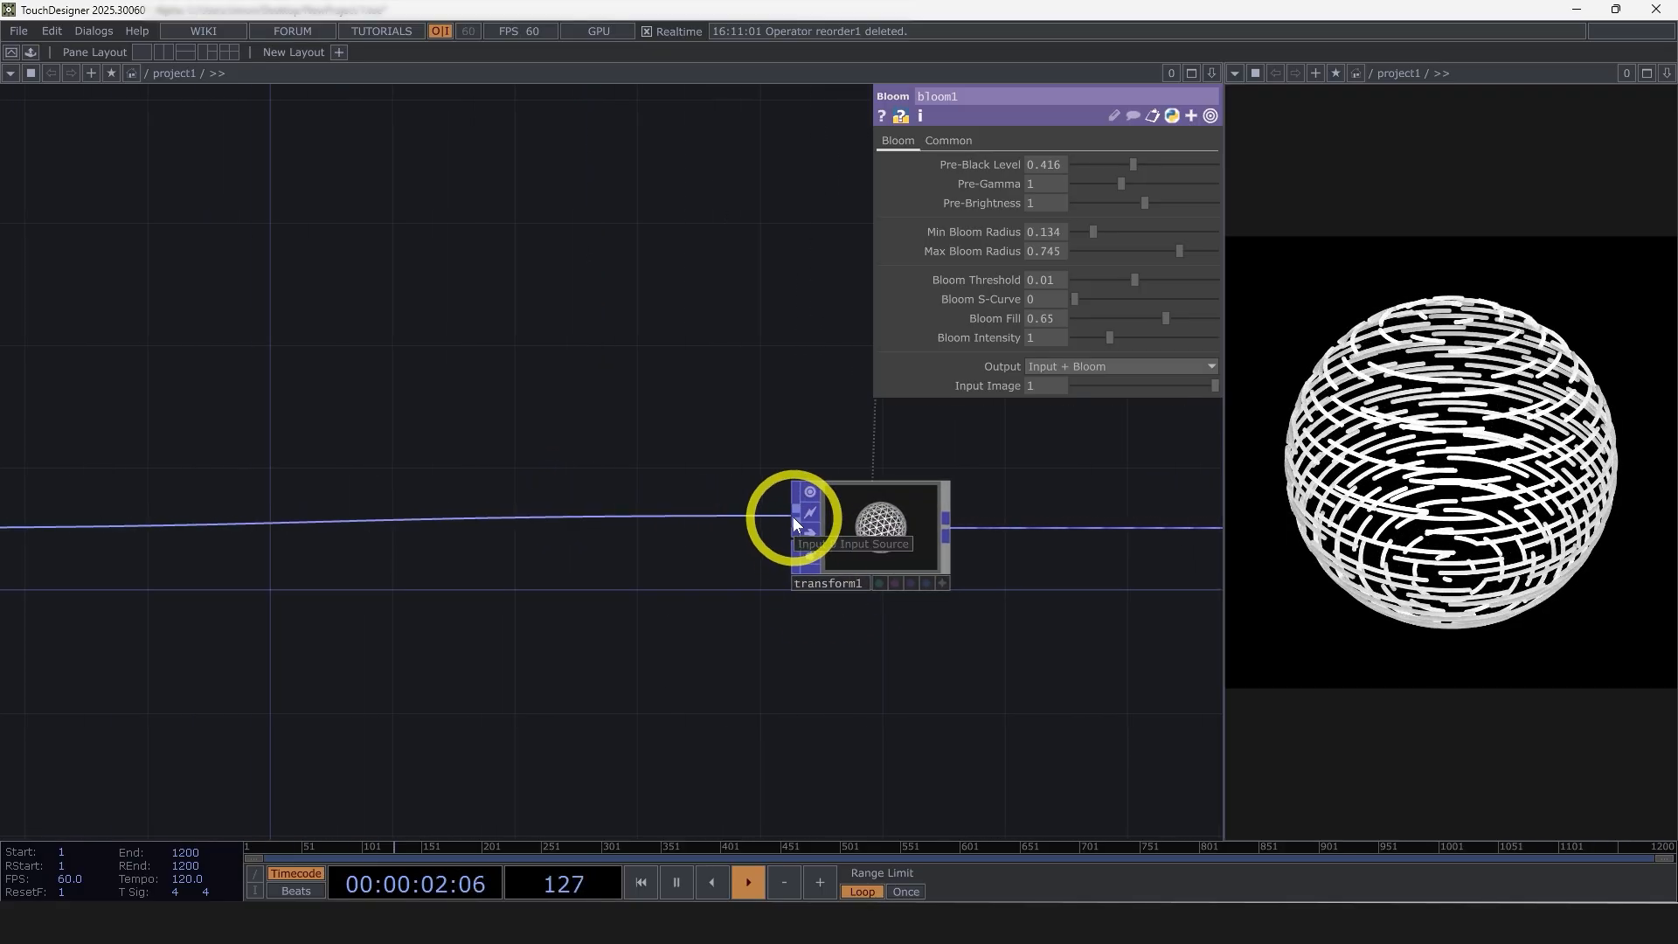
click(794, 517)
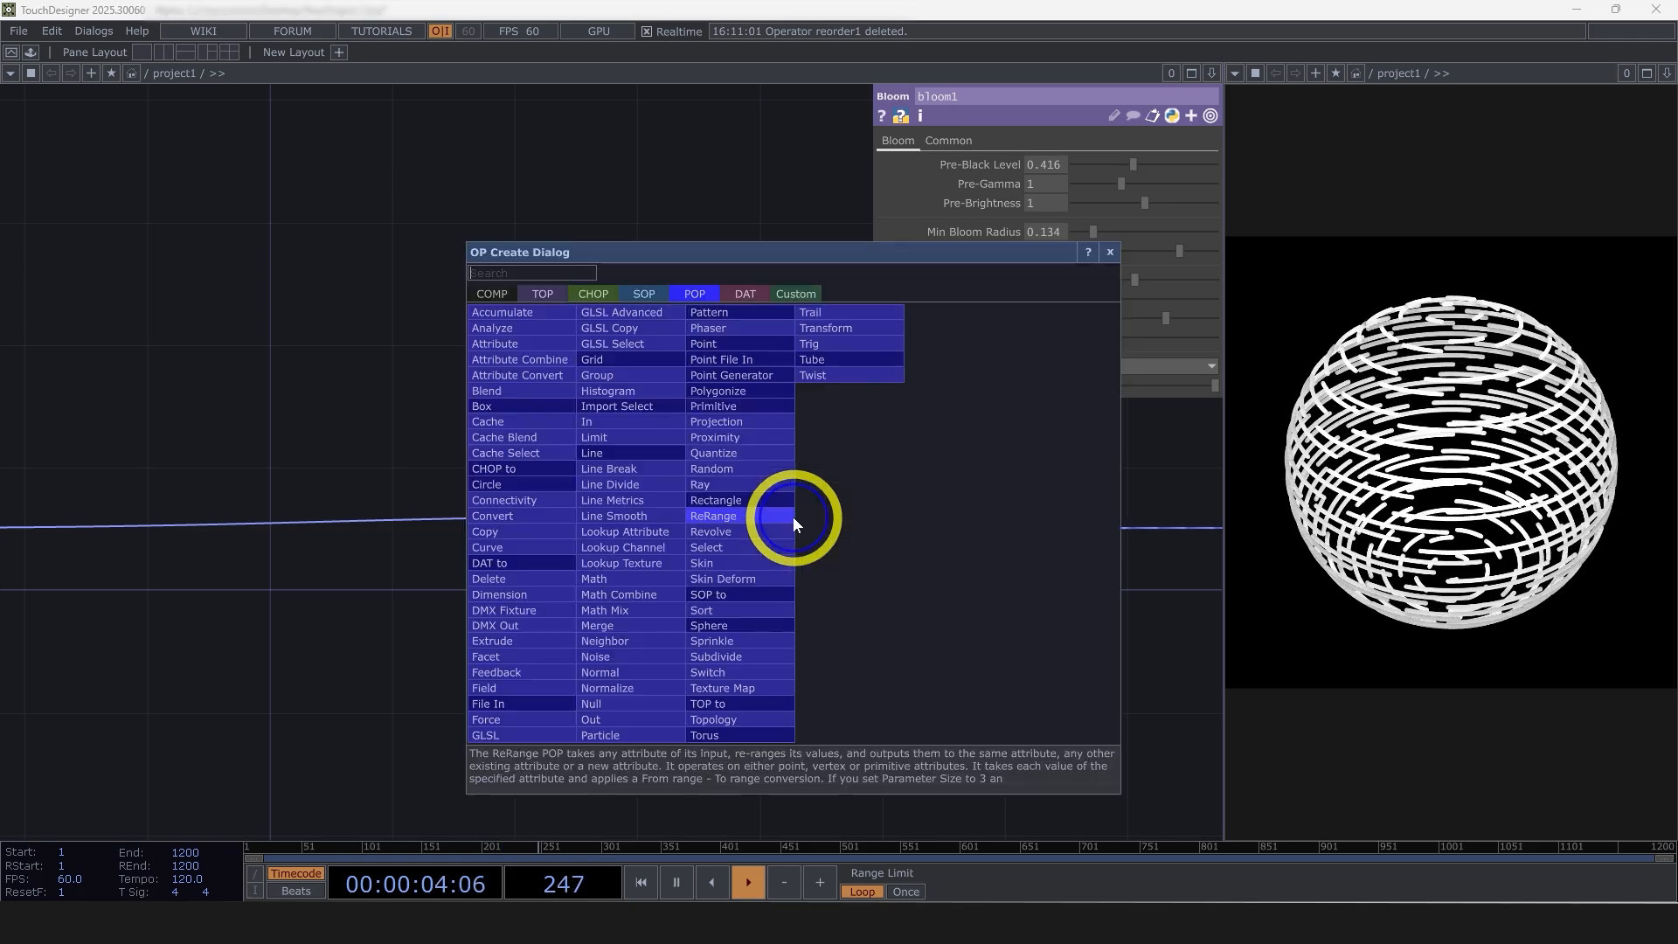
text(n)
click(643, 658)
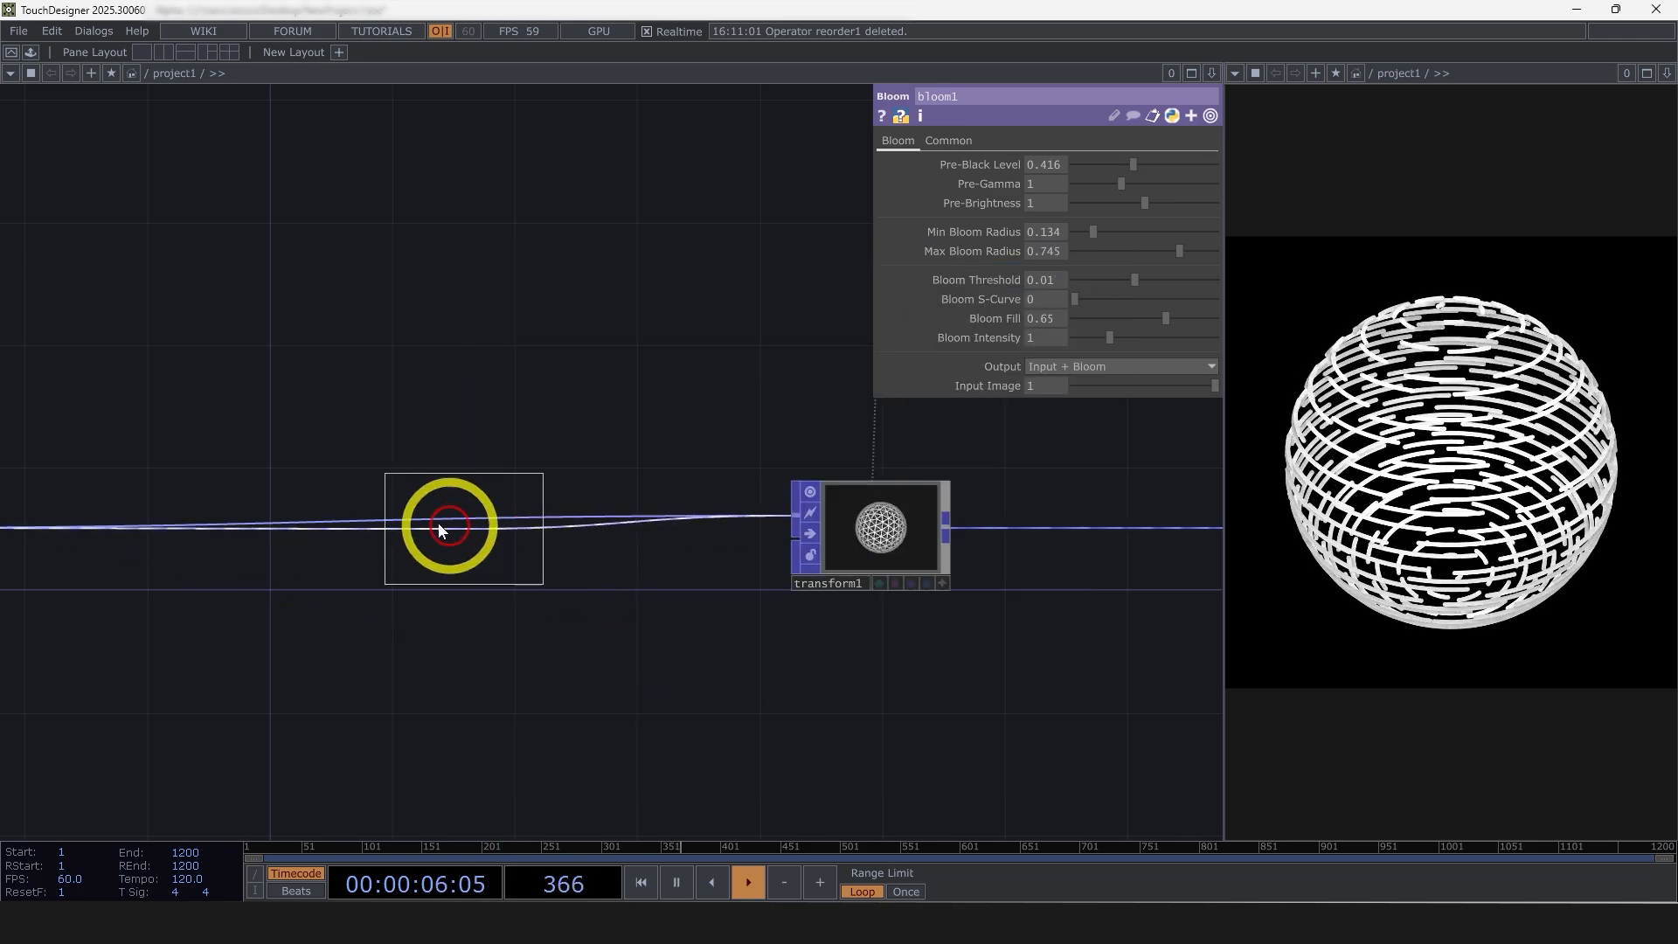
click(438, 523)
scroll(589, 667, down, 2)
scroll(681, 638, up, 2)
Rename the new Noise POP as noise_pos
click(681, 603)
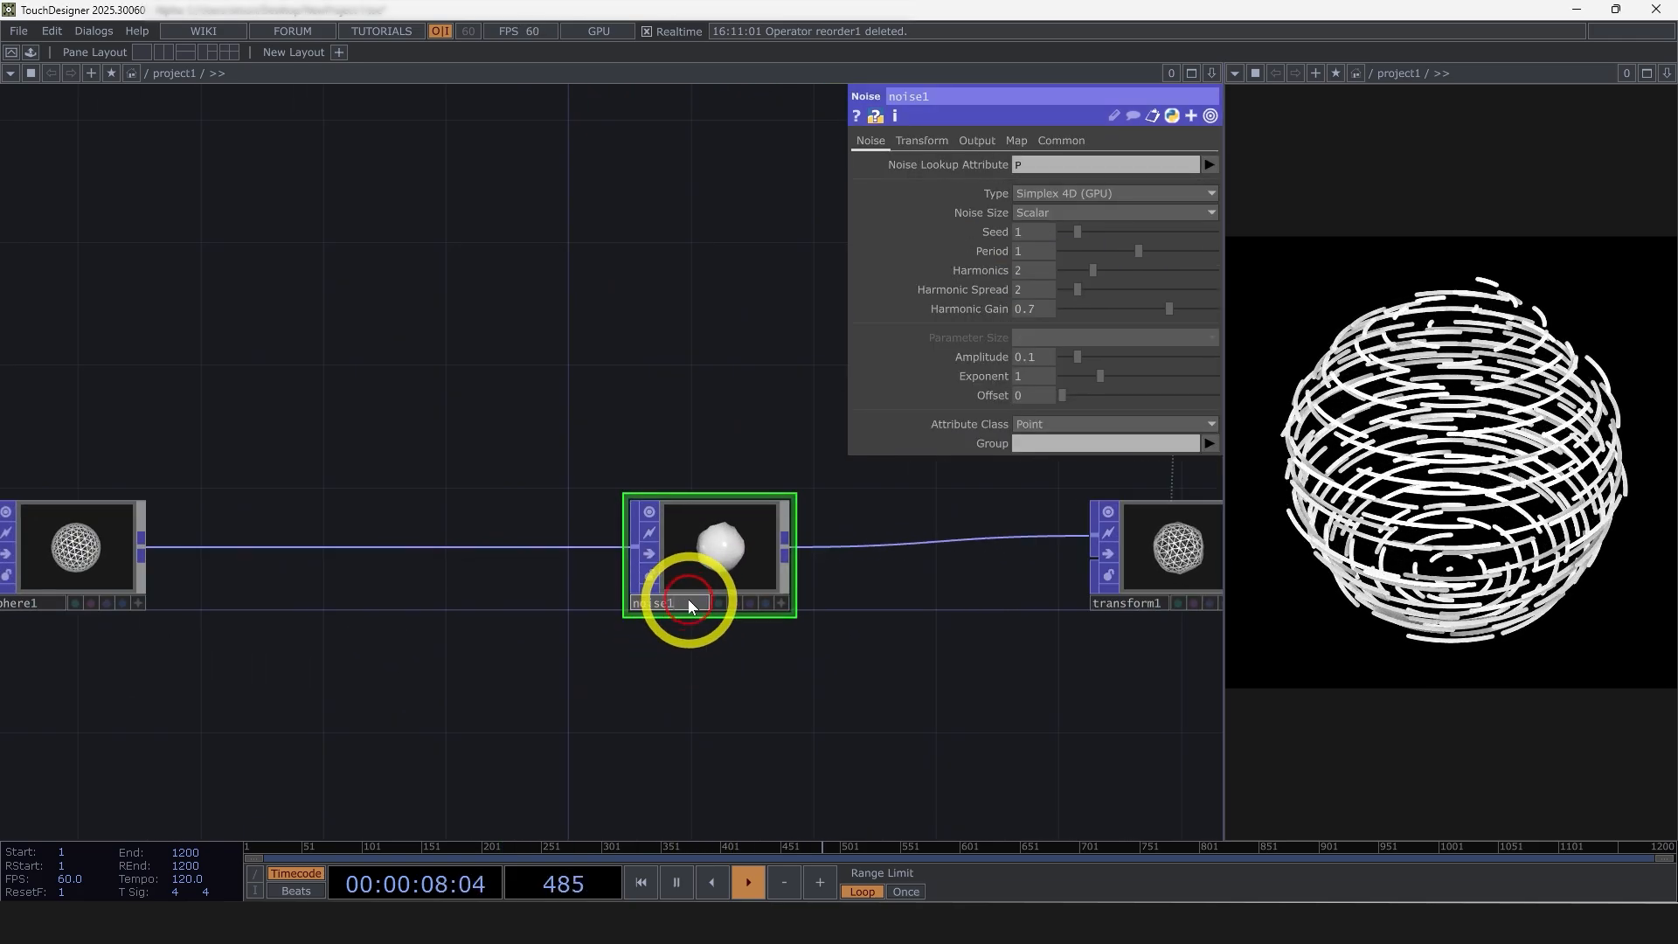
text(noise_pos)
key(Return)
Move the timeline, math, pattern, lookup and loop CHOP group up and away to free space above noise_pos
scroll(726, 674, down, 4)
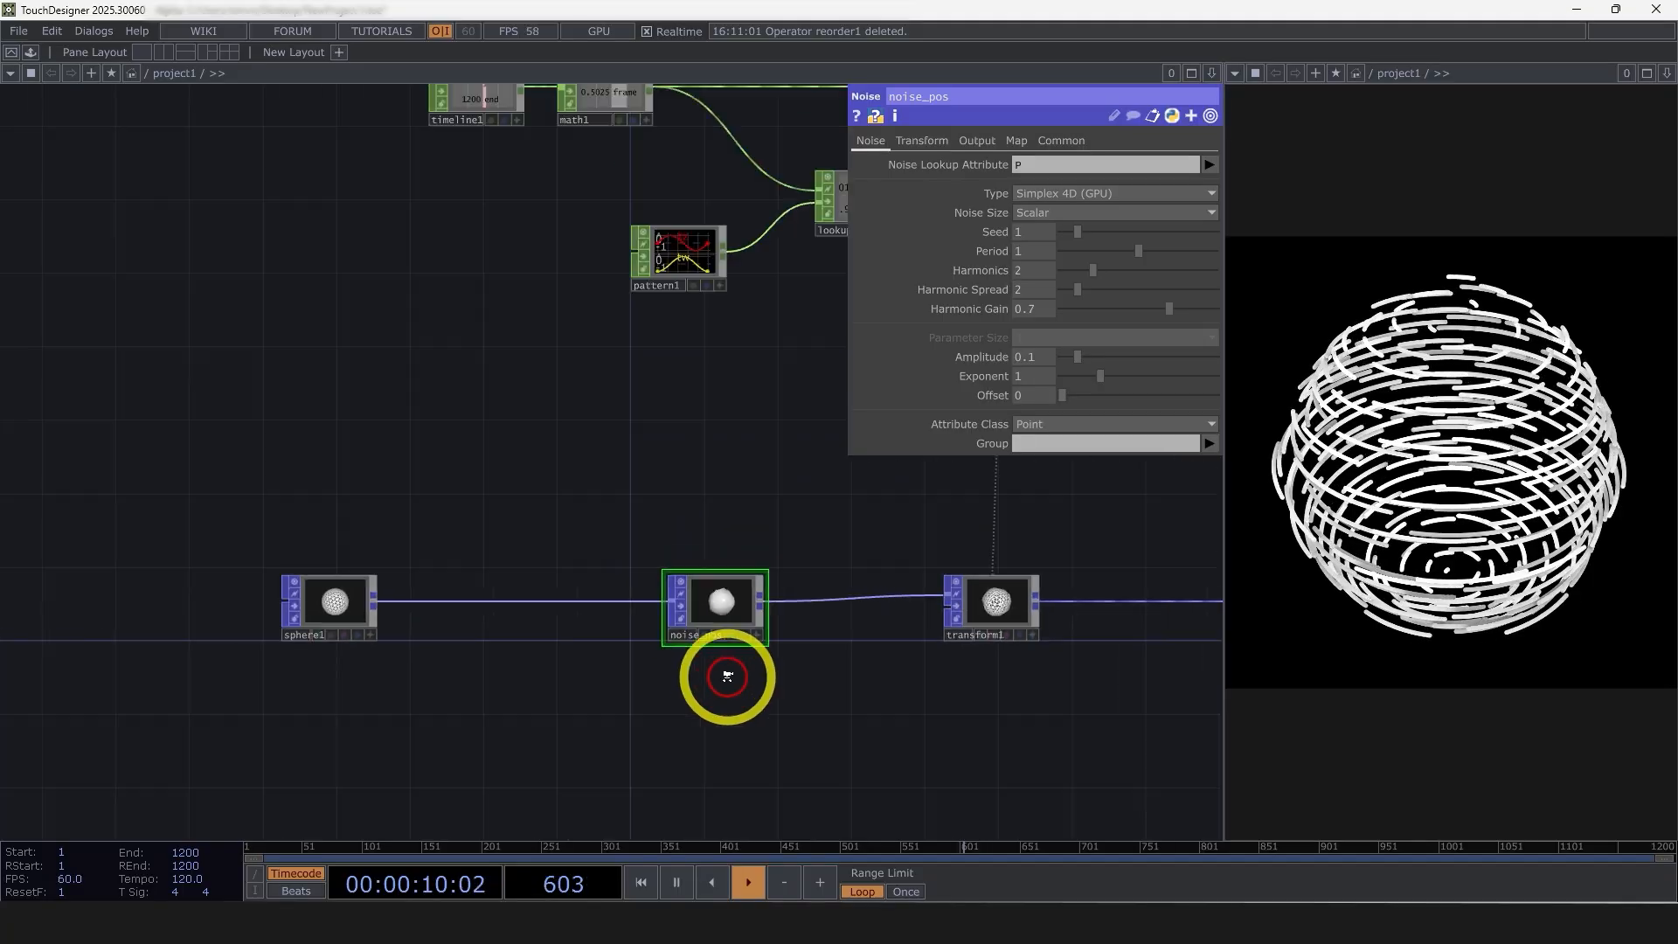
drag(495, 637, 159, 637)
scroll(750, 710, up, 3)
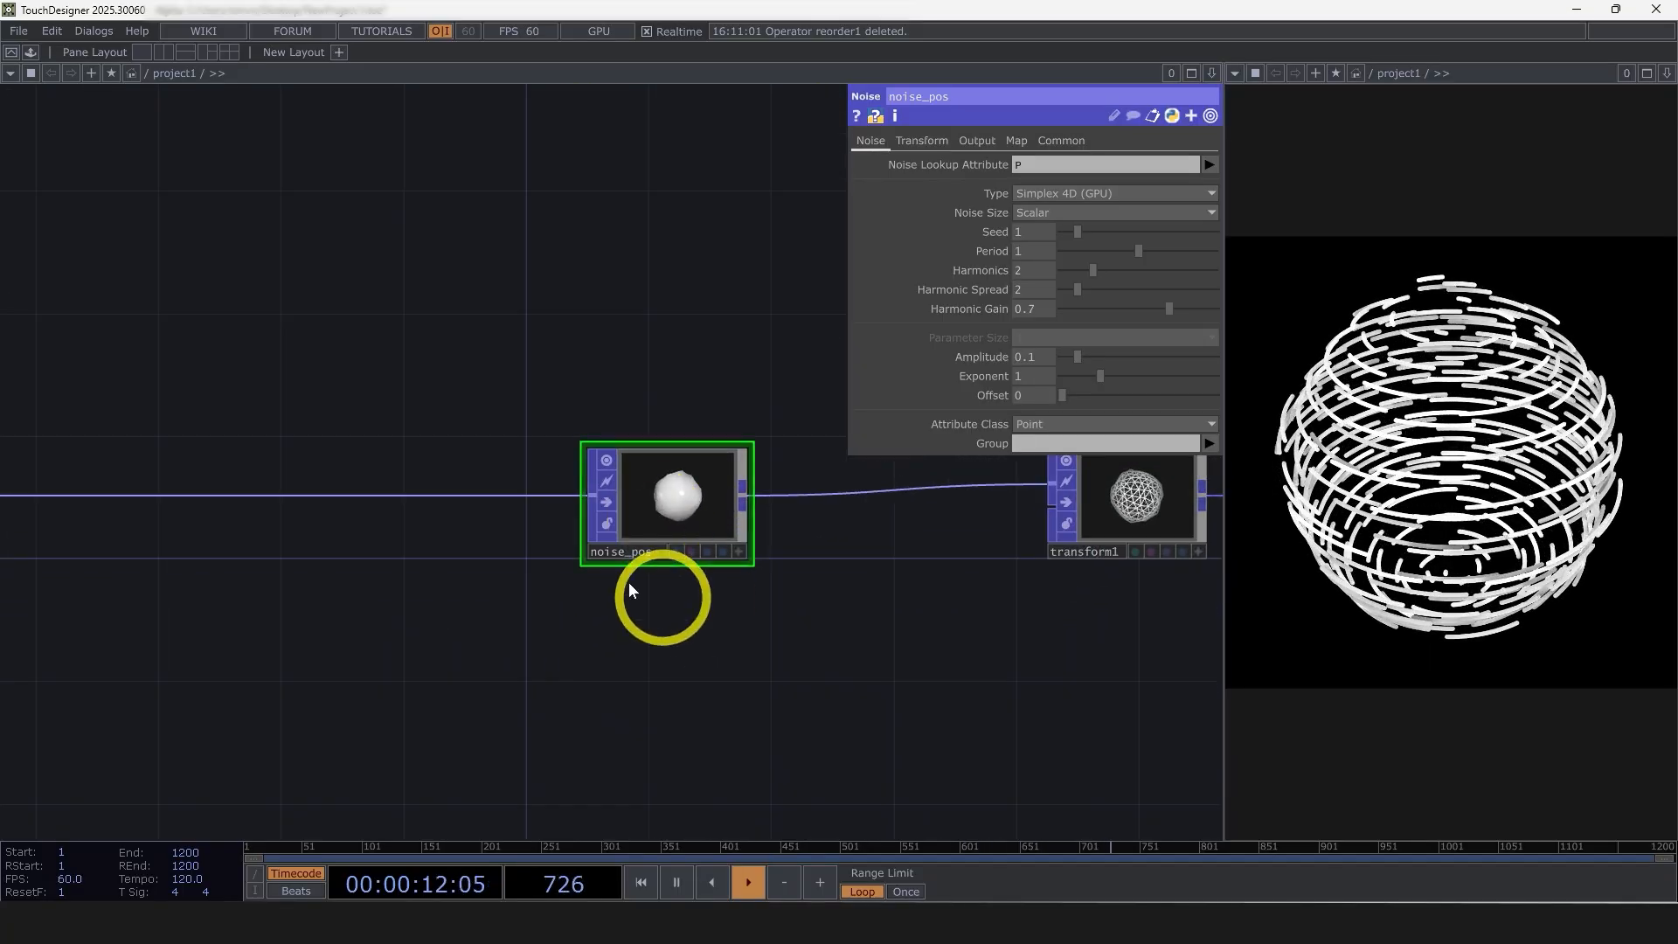
drag(786, 666, 774, 715)
scroll(772, 700, down, 3)
drag(774, 486, 624, 546)
right_drag(842, 512, 423, 314)
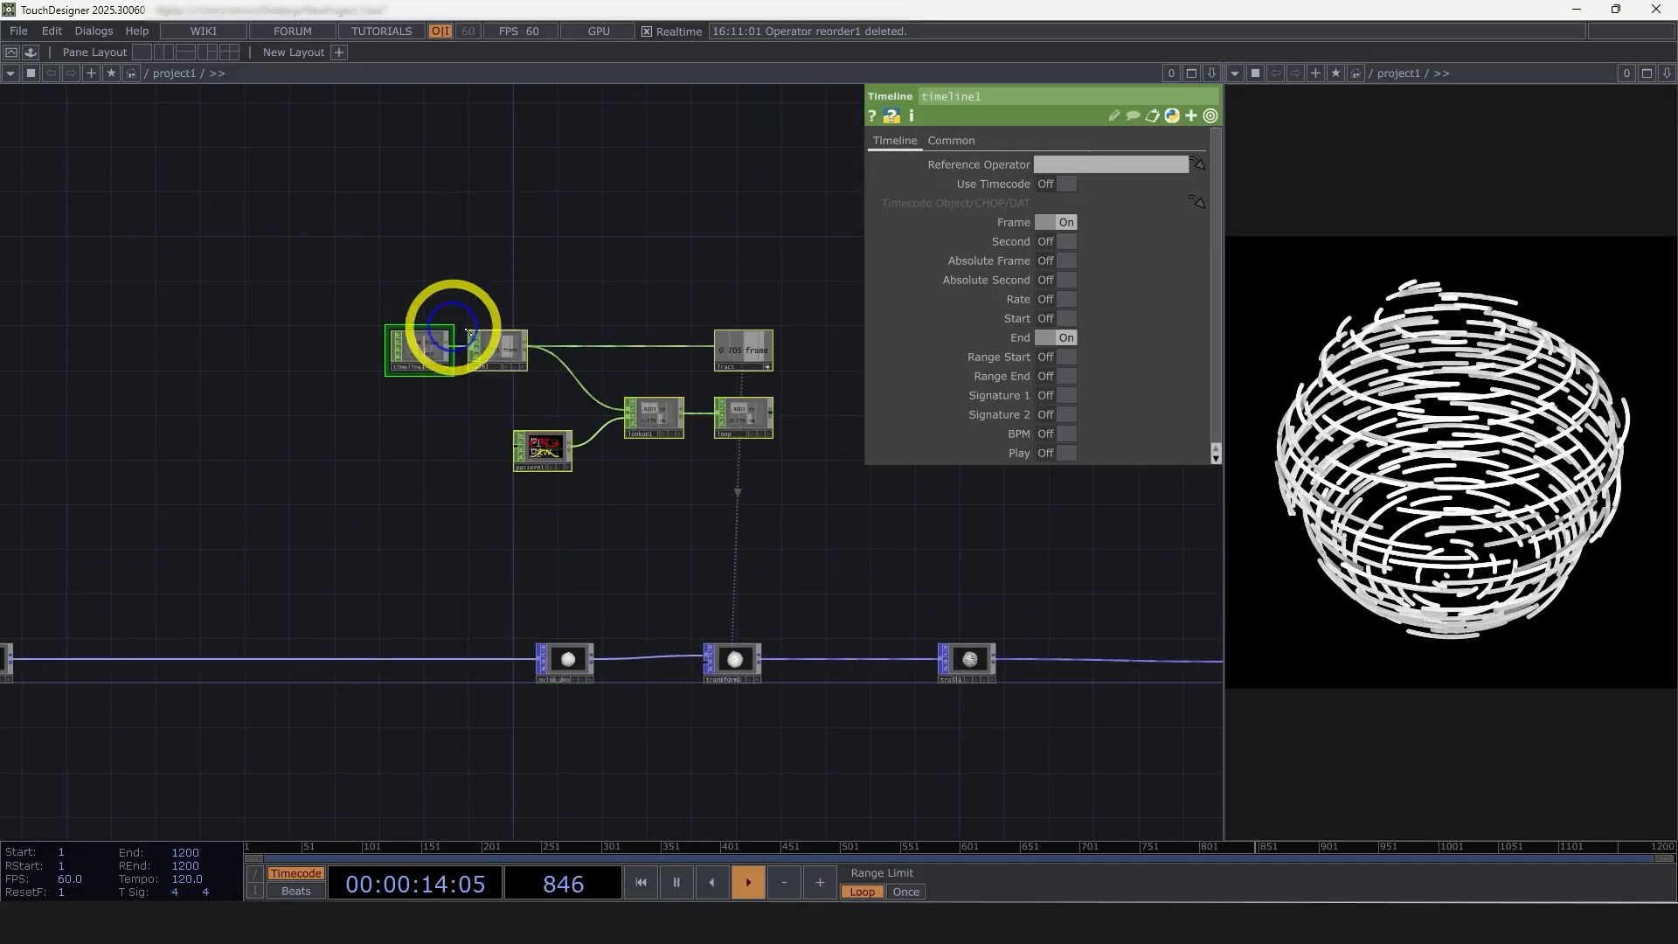
drag(507, 348, 283, 215)
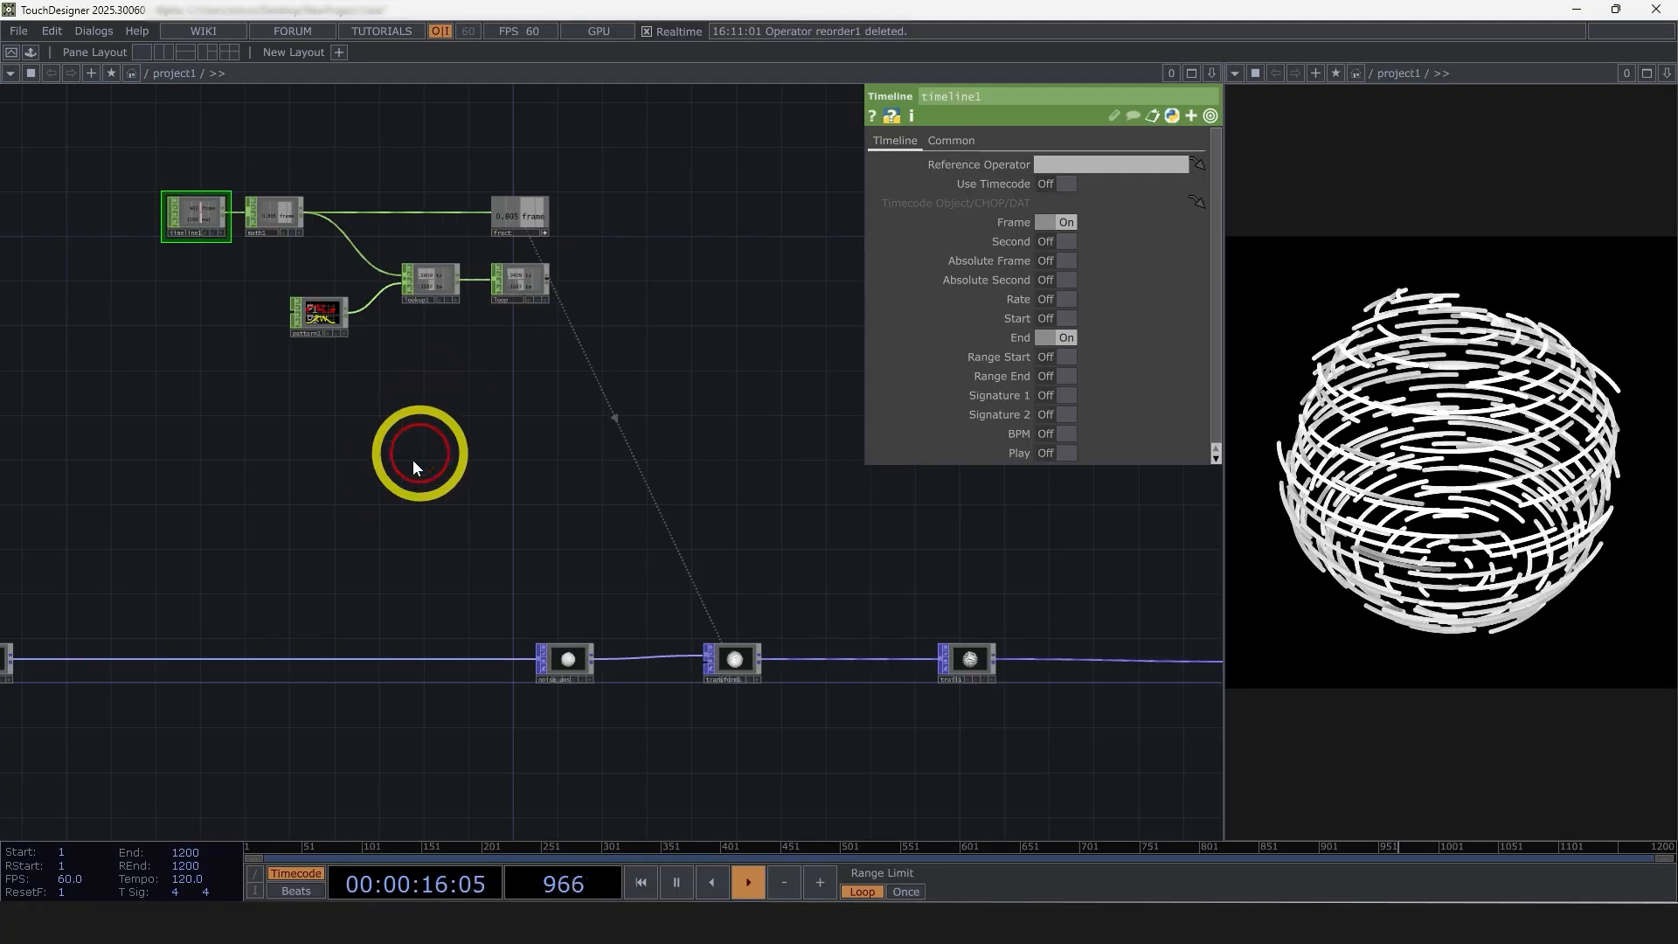
Add a Select CHOP near noise_pos and assign the loop node as its source
key(Tab)
text(se)
click(164, 305)
click(502, 590)
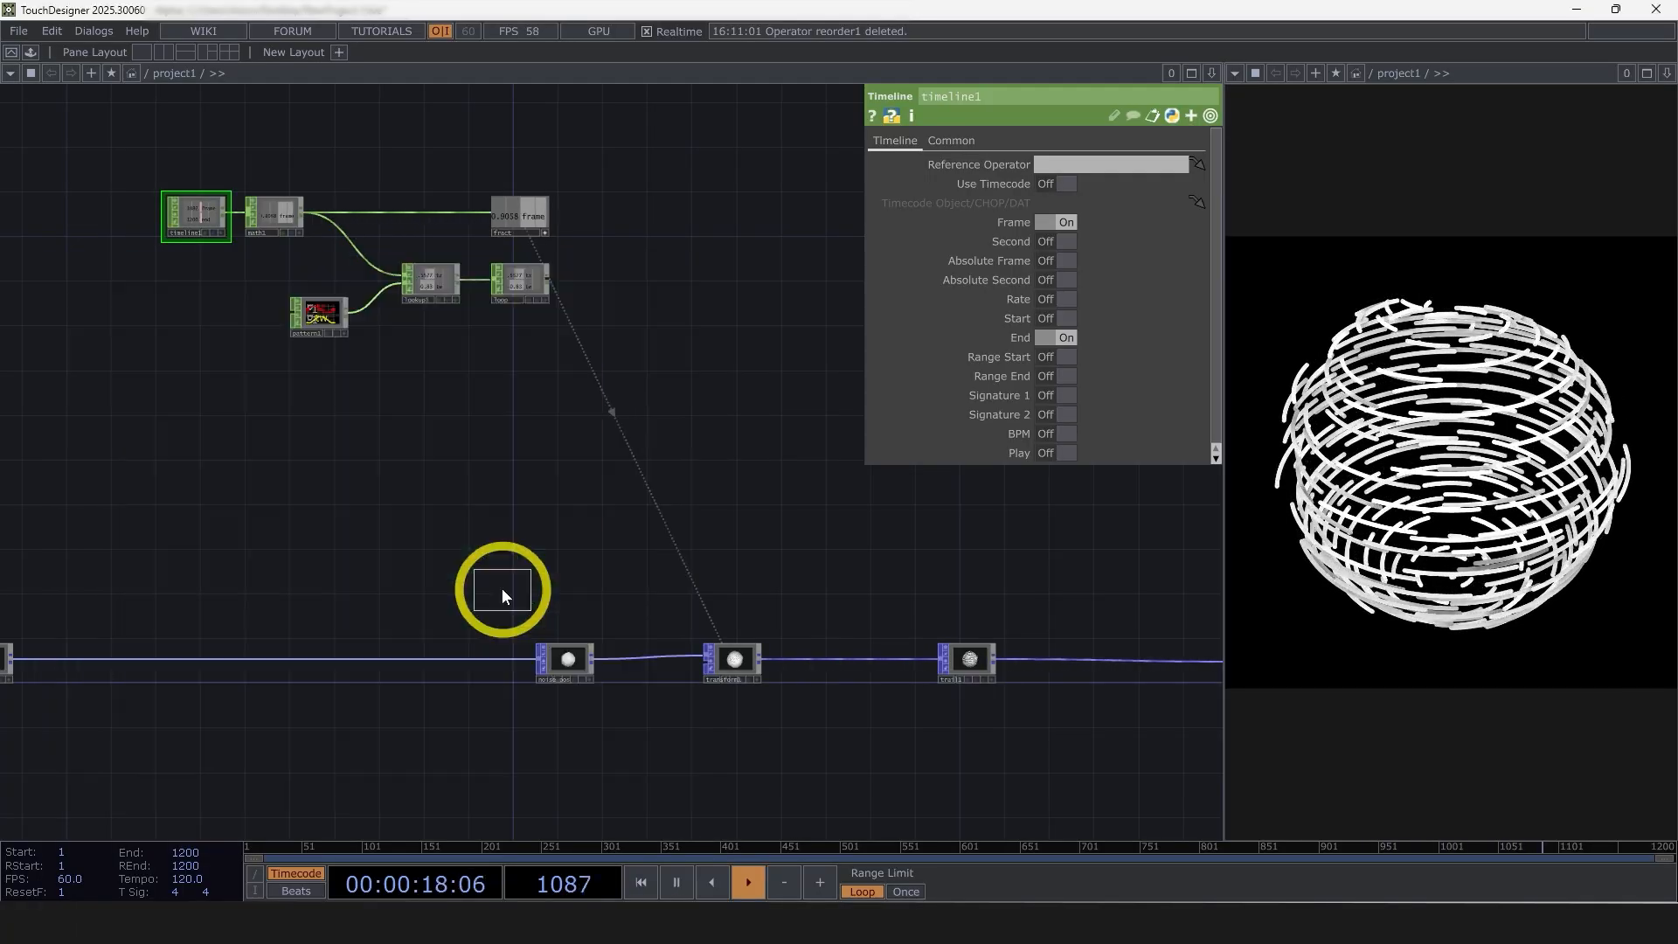
click(382, 560)
drag(520, 290, 386, 551)
scroll(386, 551, up, 5)
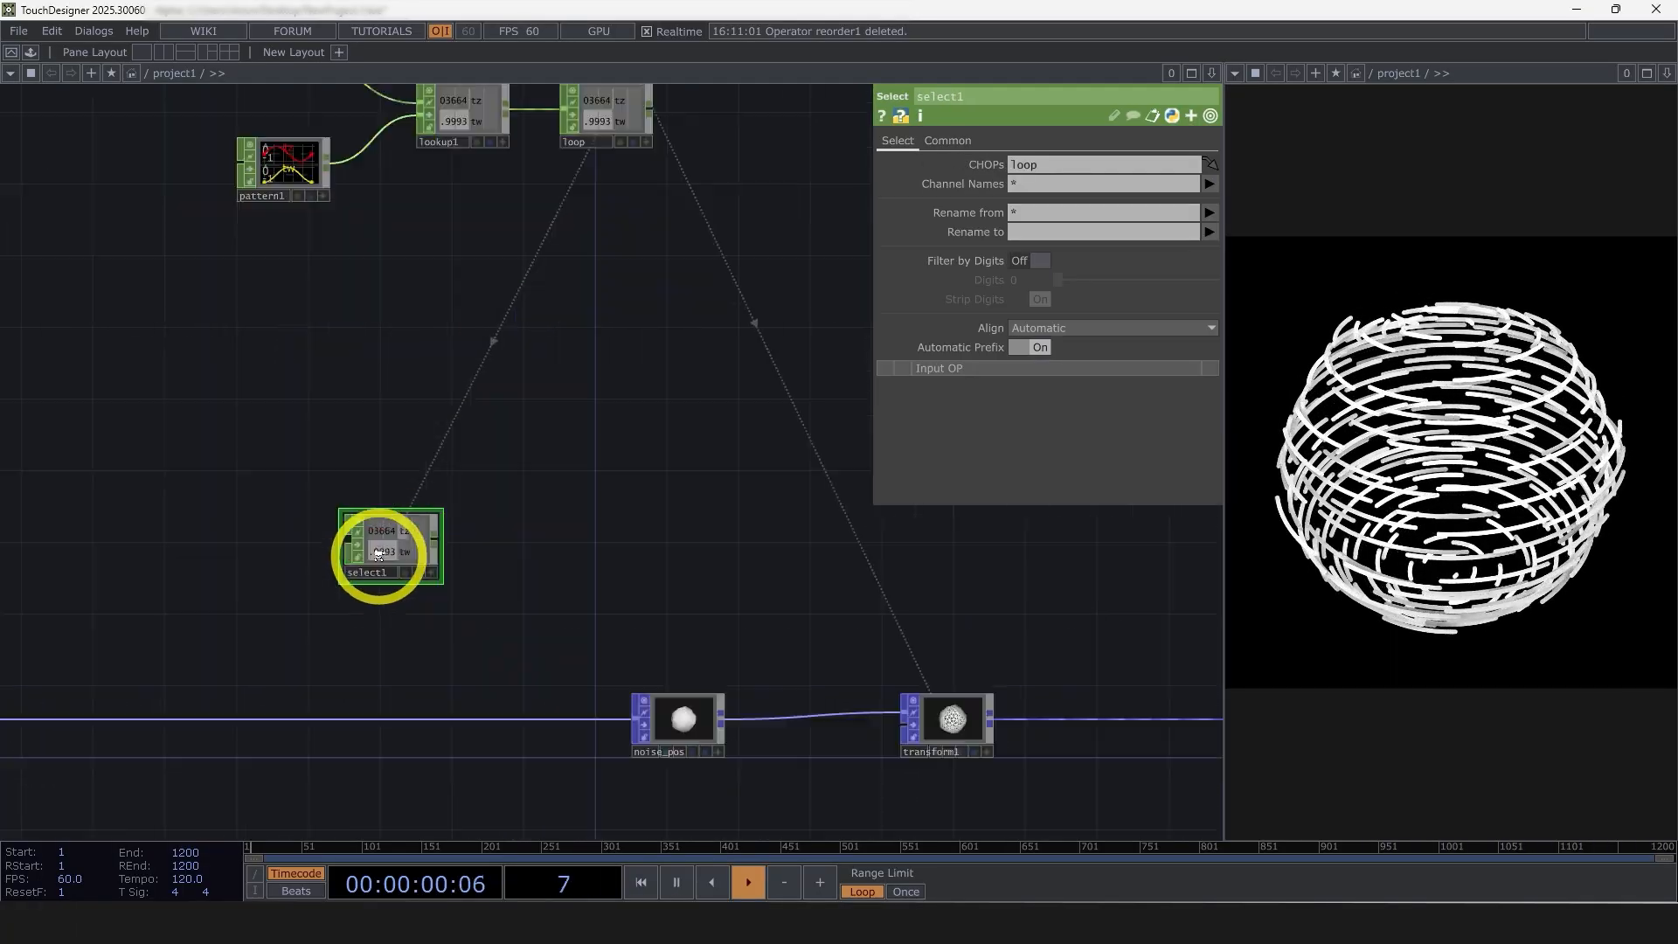
Append a Math CHOP and a Null CHOP to the Select CHOP
right_click(478, 525)
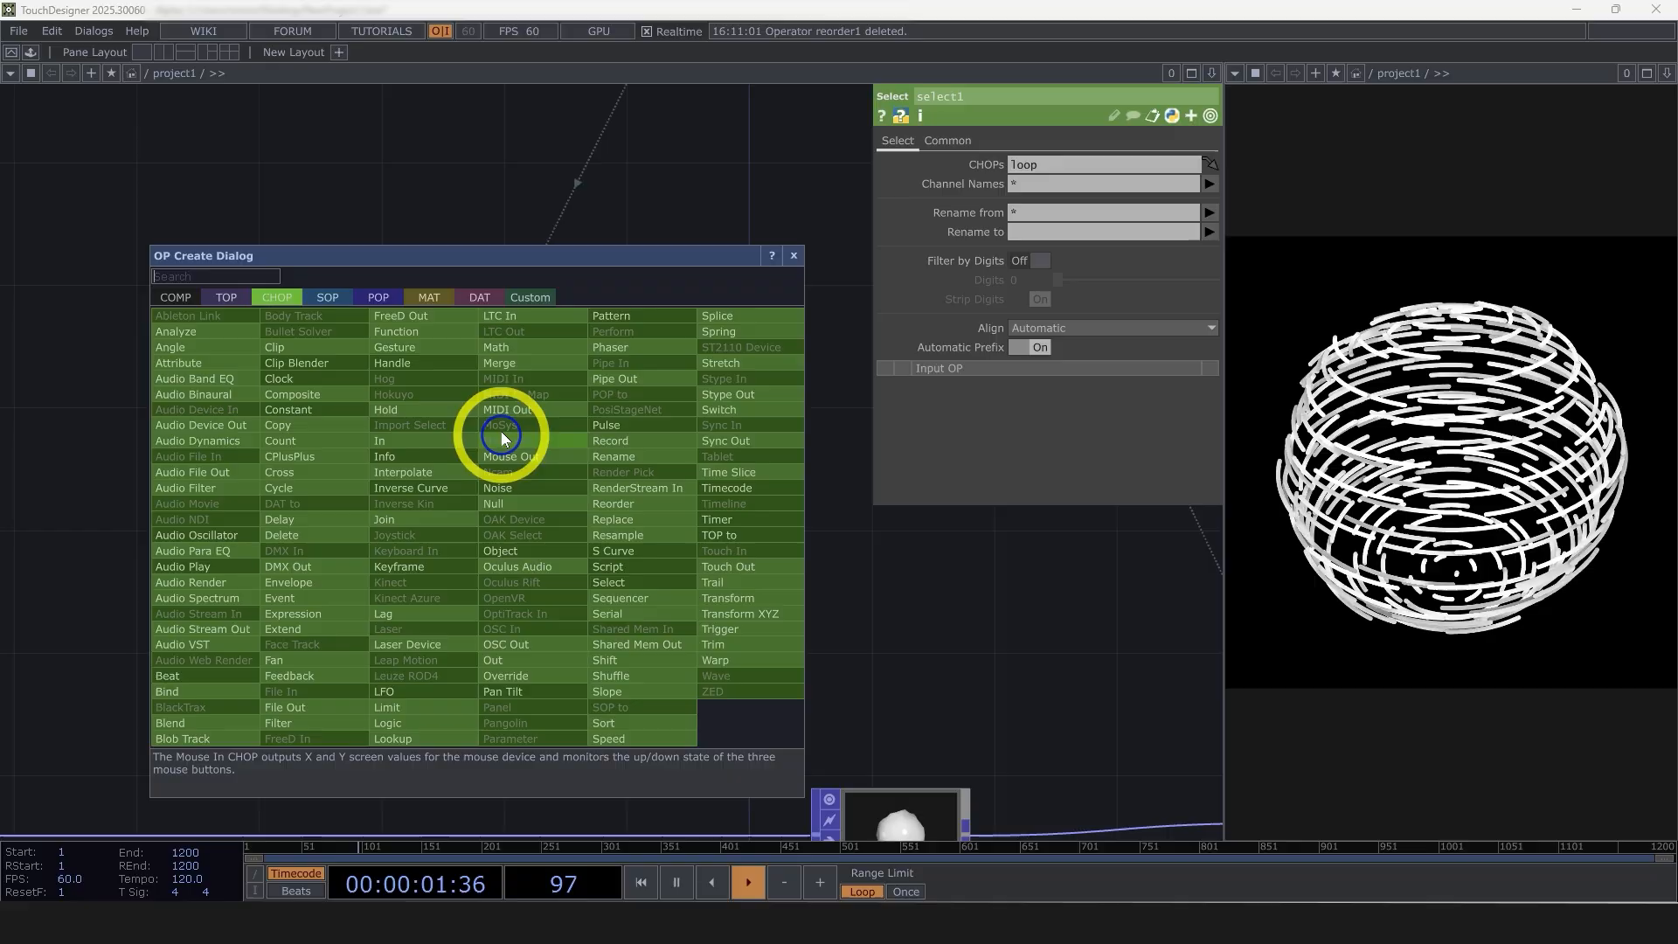
click(511, 349)
click(603, 547)
right_click(696, 523)
click(710, 507)
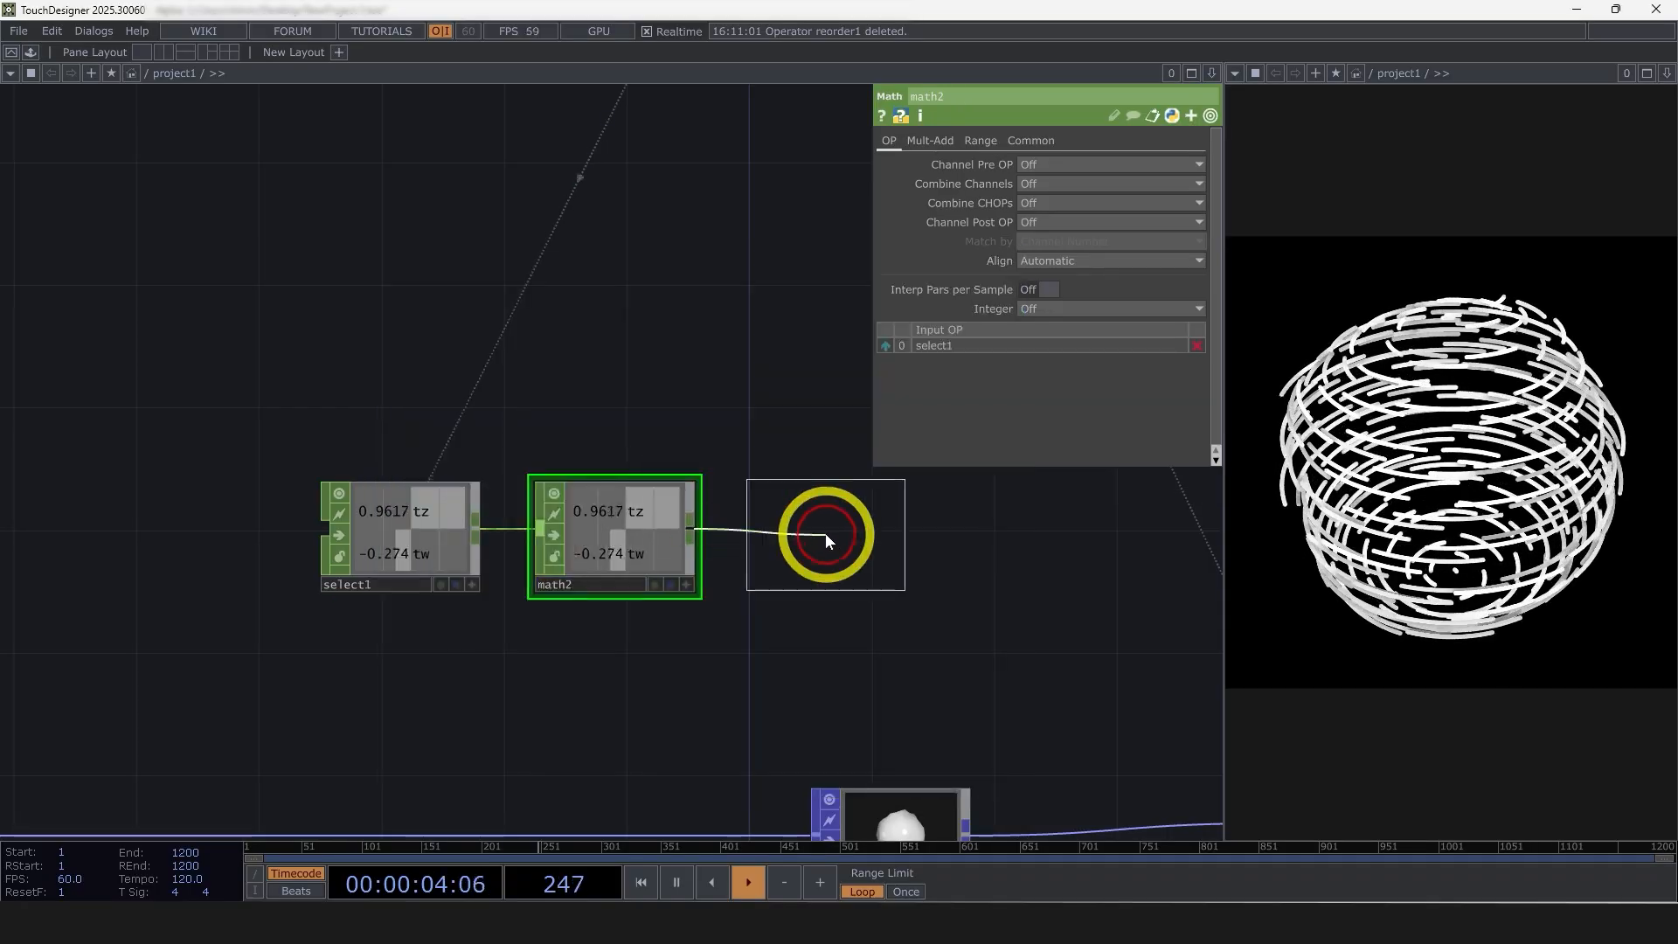
click(825, 535)
Move the Select, Math and Null CHOPs together to sit above noise_pos
drag(1011, 647, 928, 549)
right_drag(934, 552, 349, 424)
drag(532, 440, 653, 407)
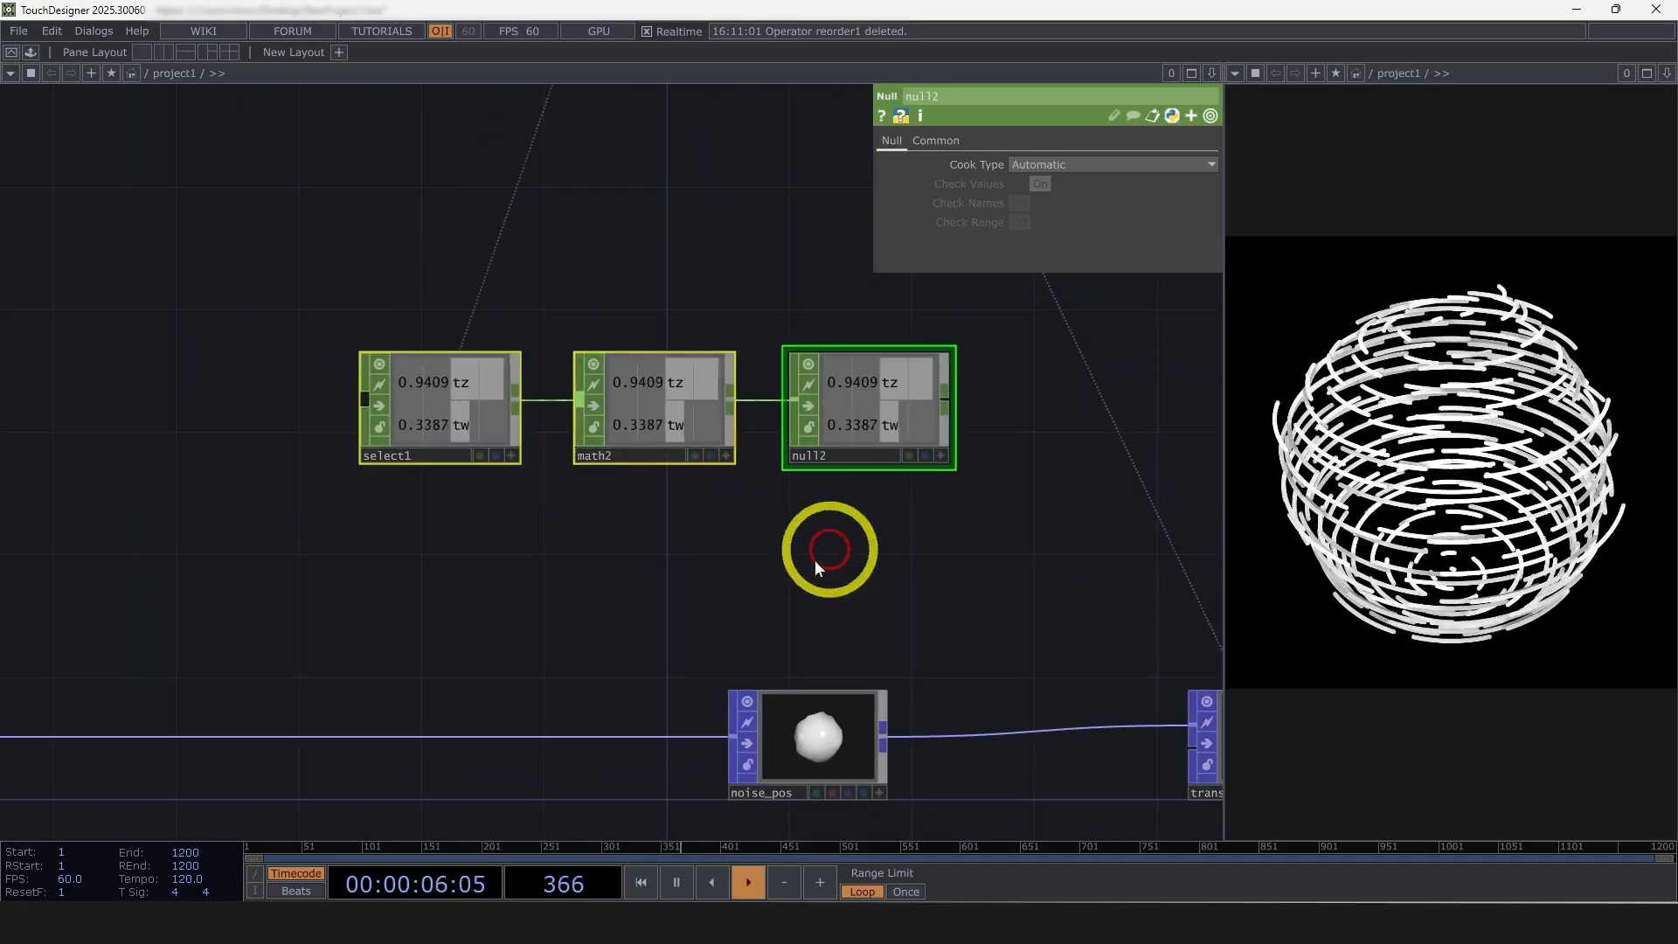
scroll(612, 437, down, 5)
scroll(713, 515, up, 4)
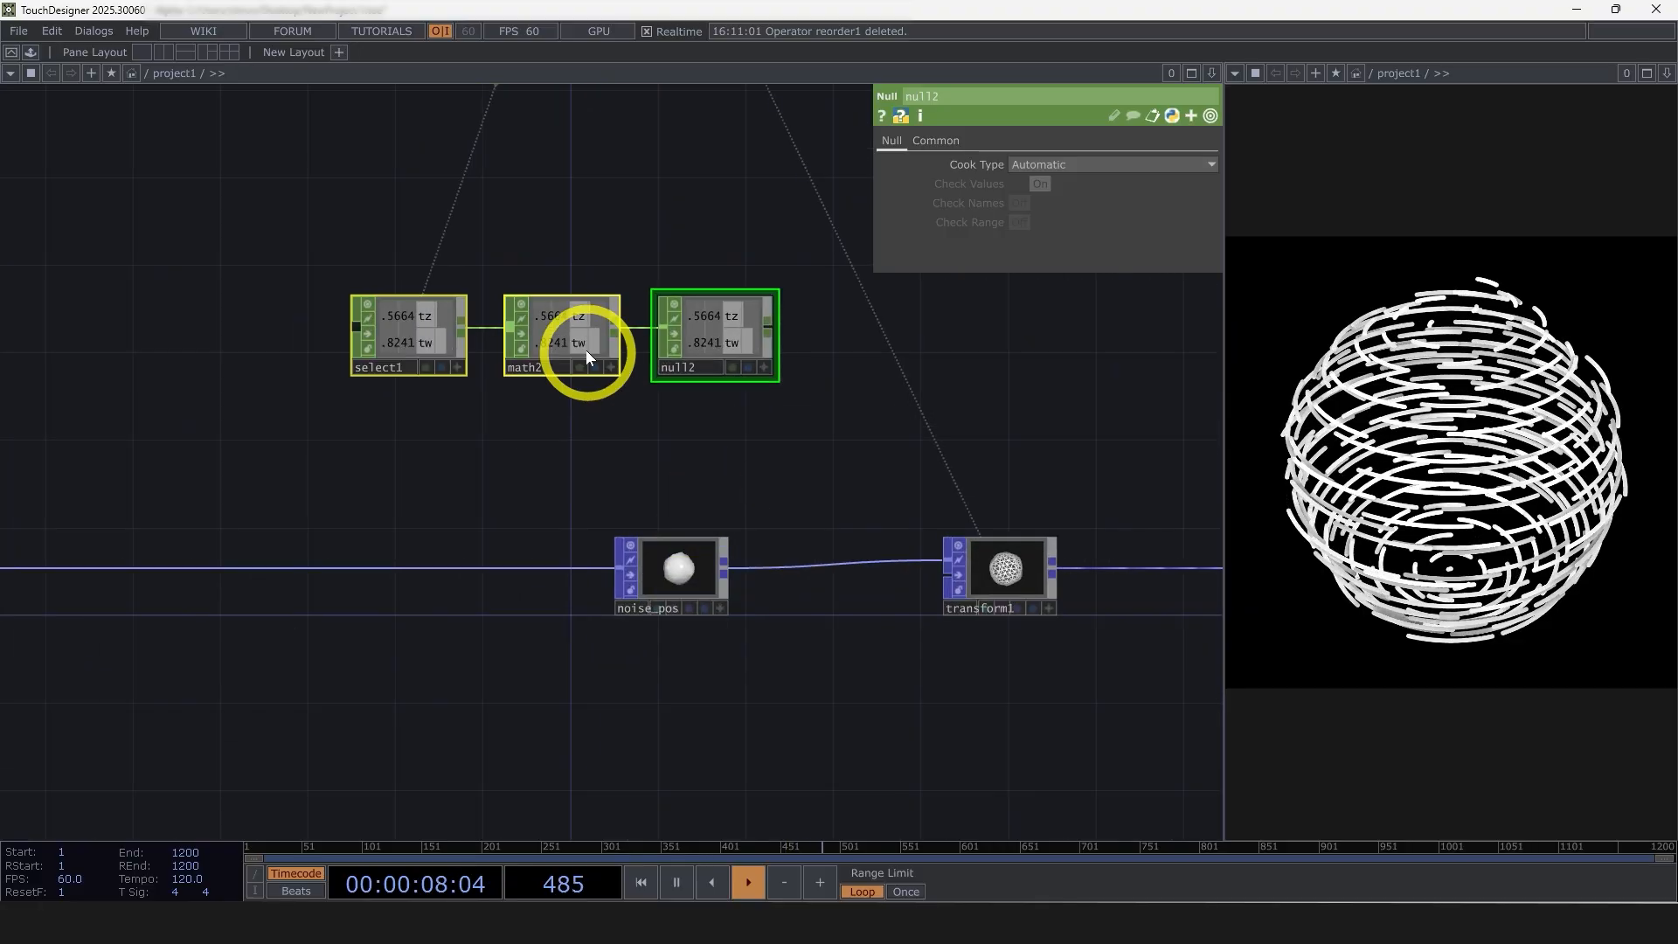
Check the multiply and add parameters of math2 and the parameters of noise_pos
click(581, 345)
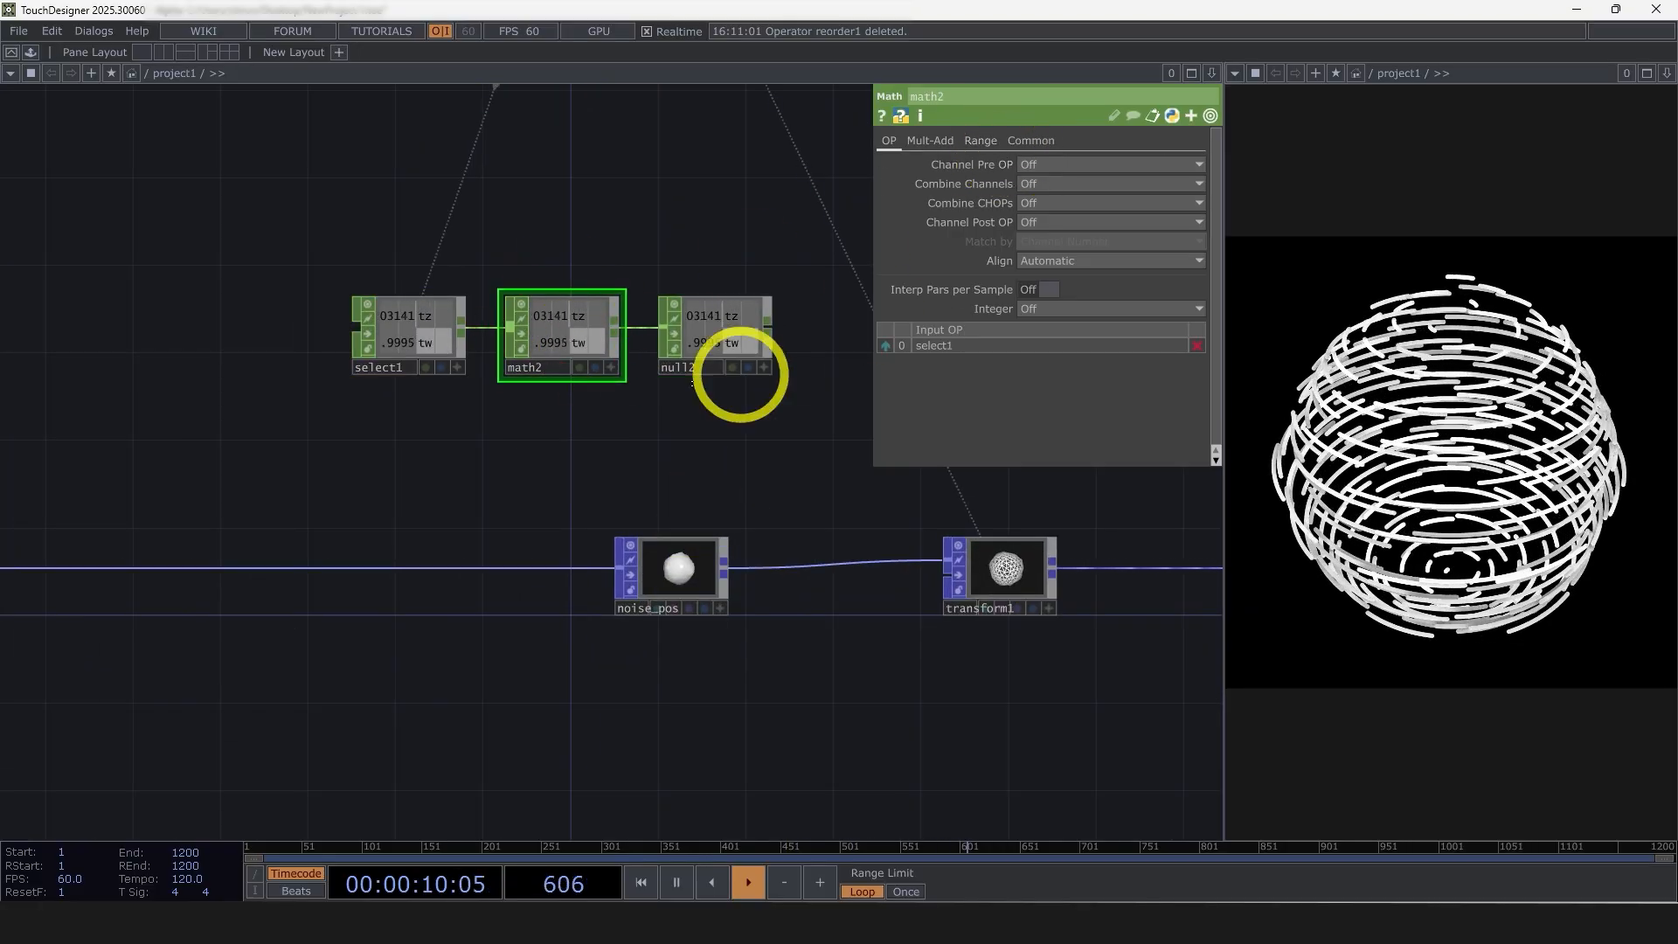
click(930, 140)
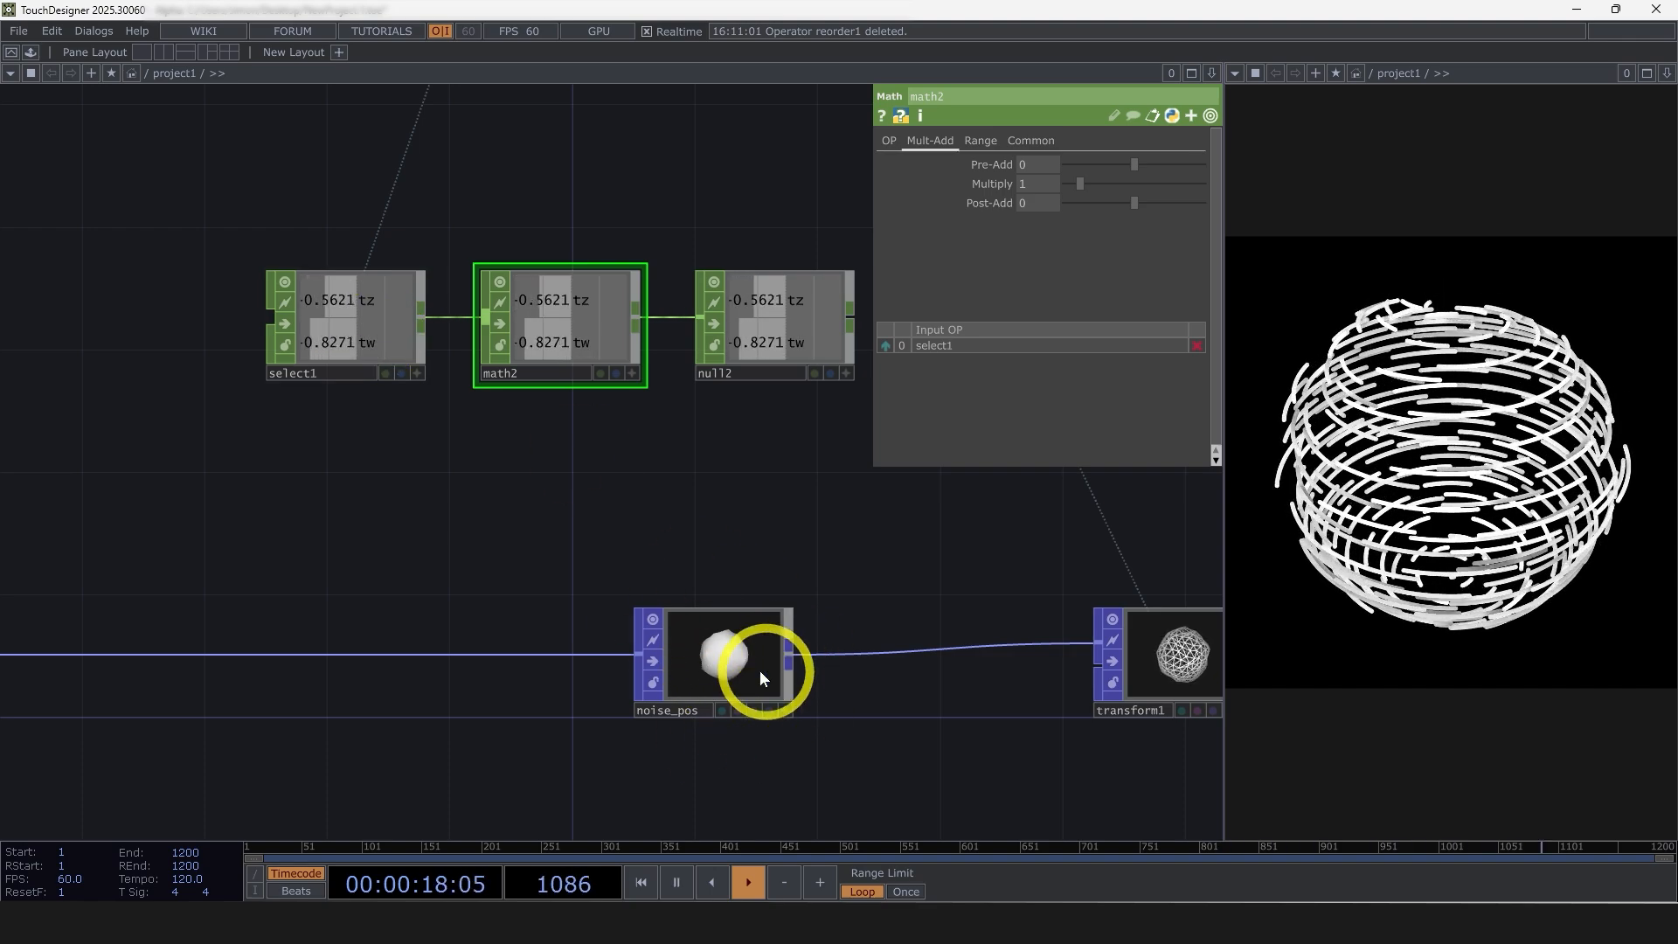
click(773, 312)
click(755, 710)
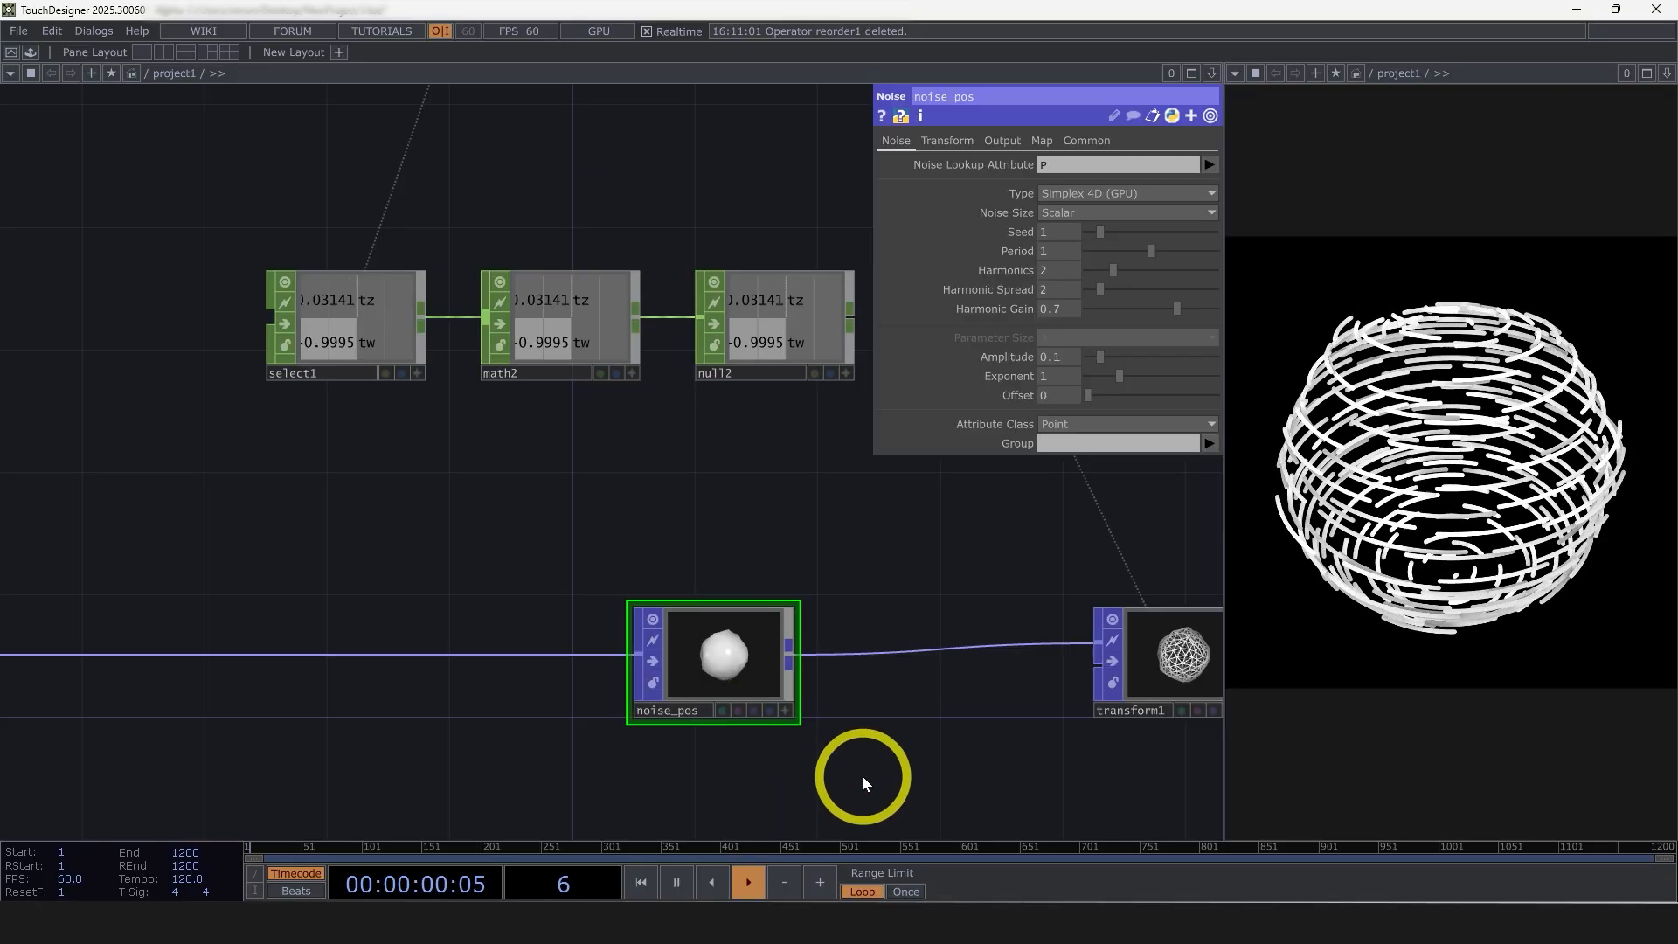
Export the tz channel of null2 to the Z Translate of noise_pos's noise transform
click(772, 317)
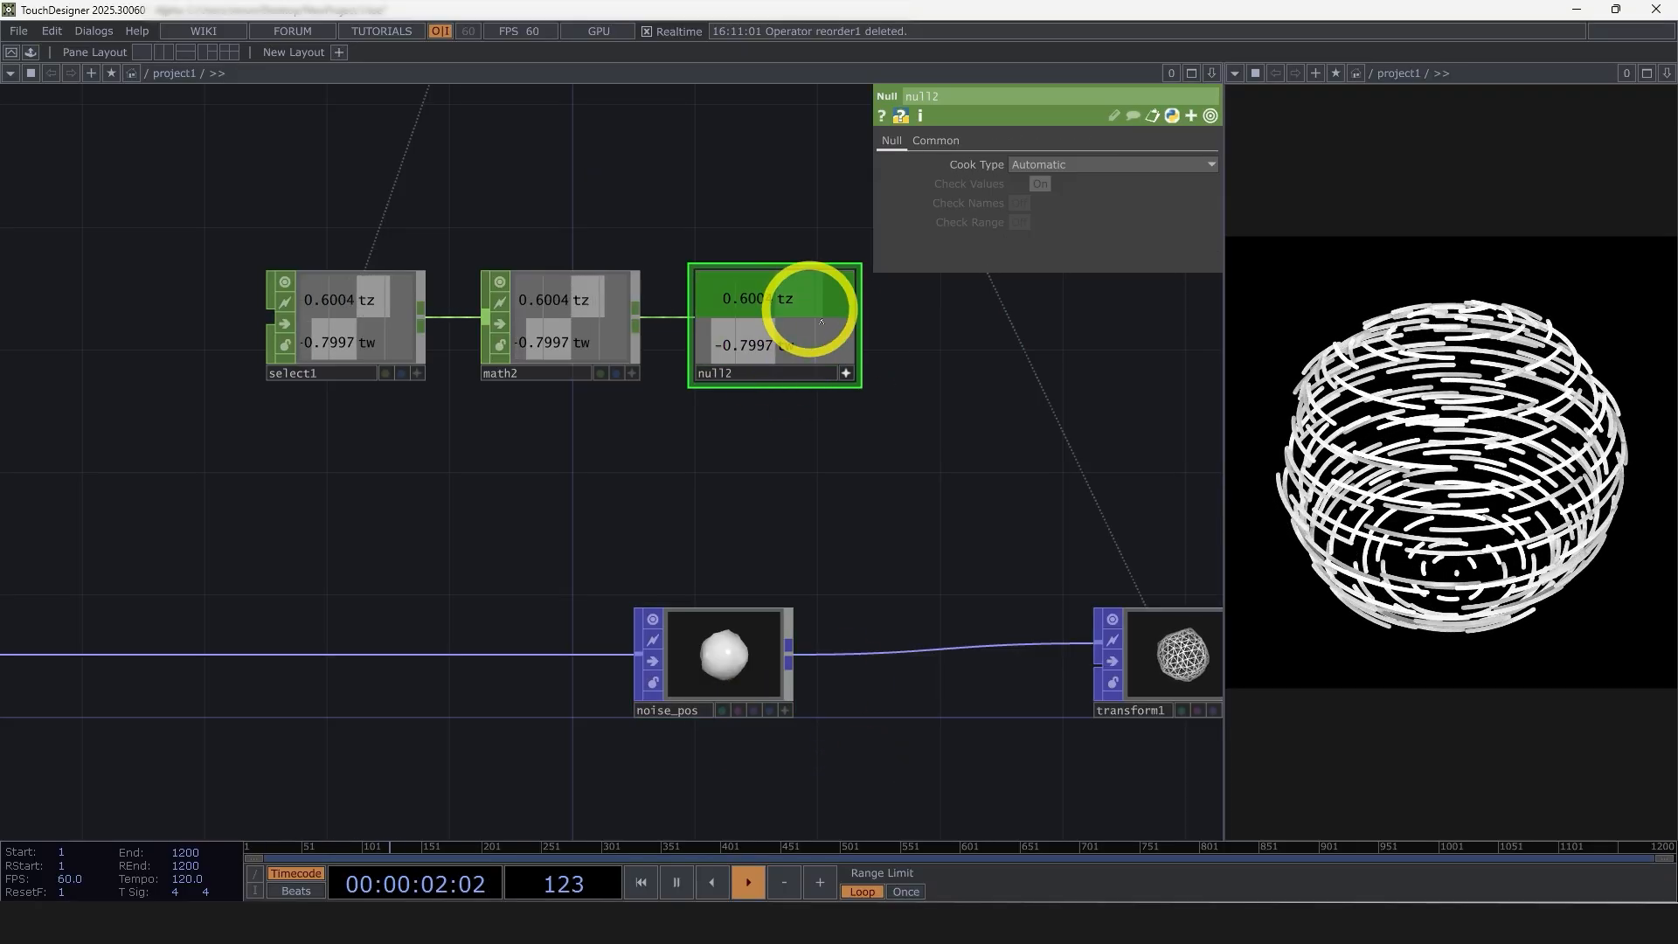
click(731, 656)
drag(831, 536, 757, 425)
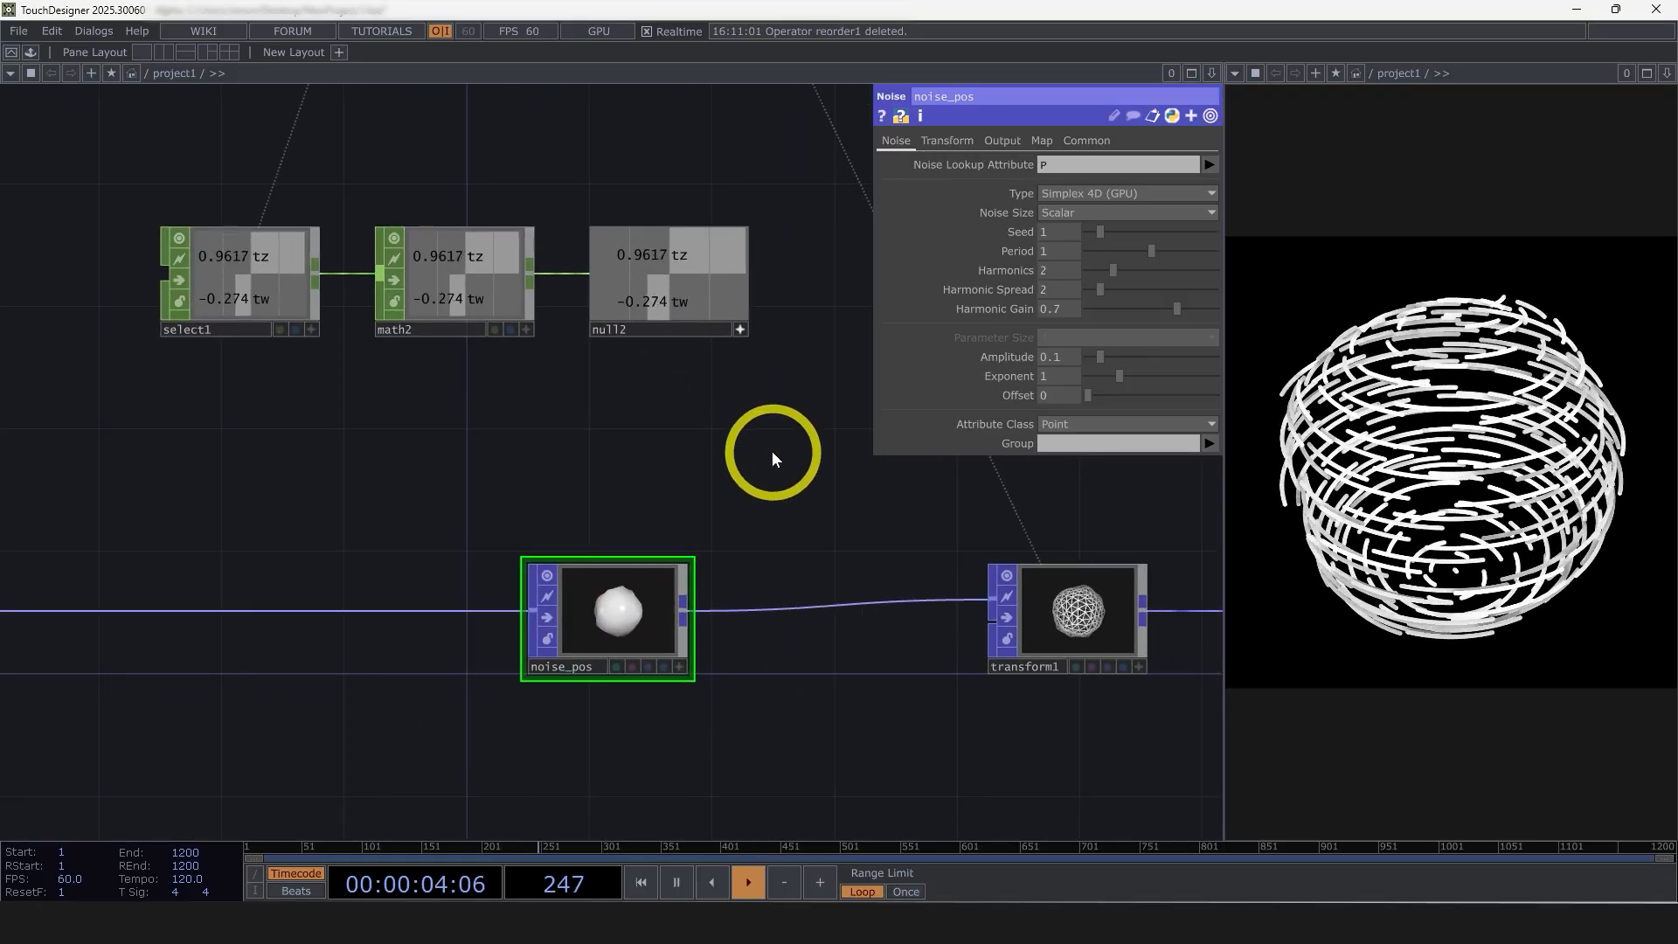
click(951, 147)
drag(653, 254, 1208, 184)
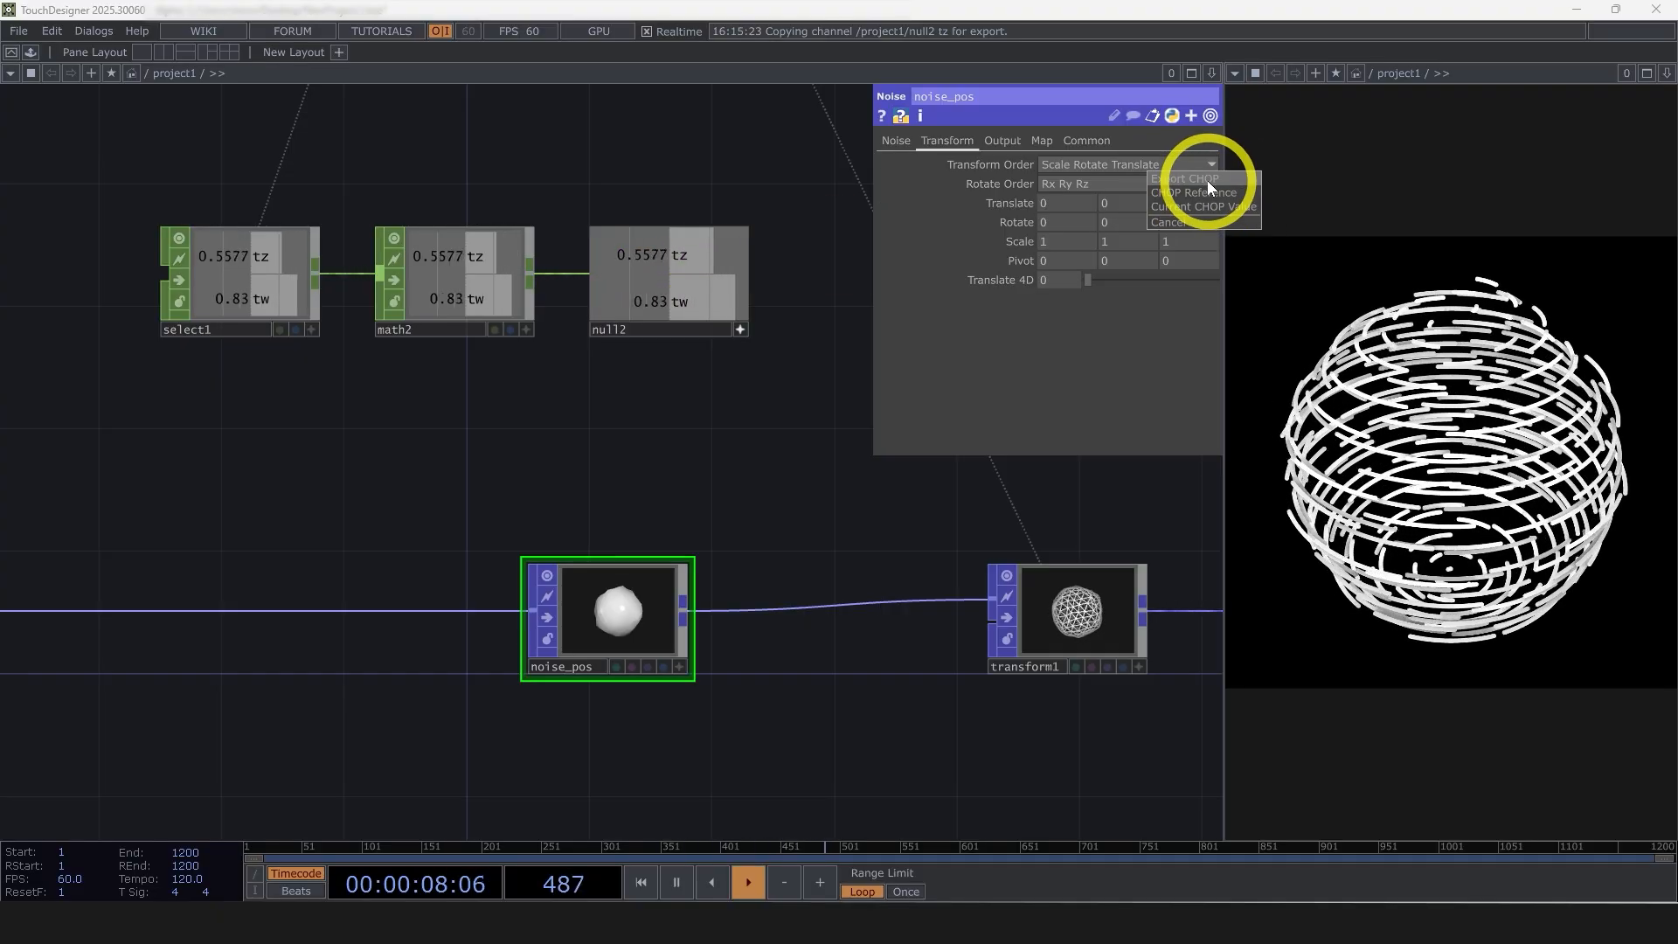
click(1208, 180)
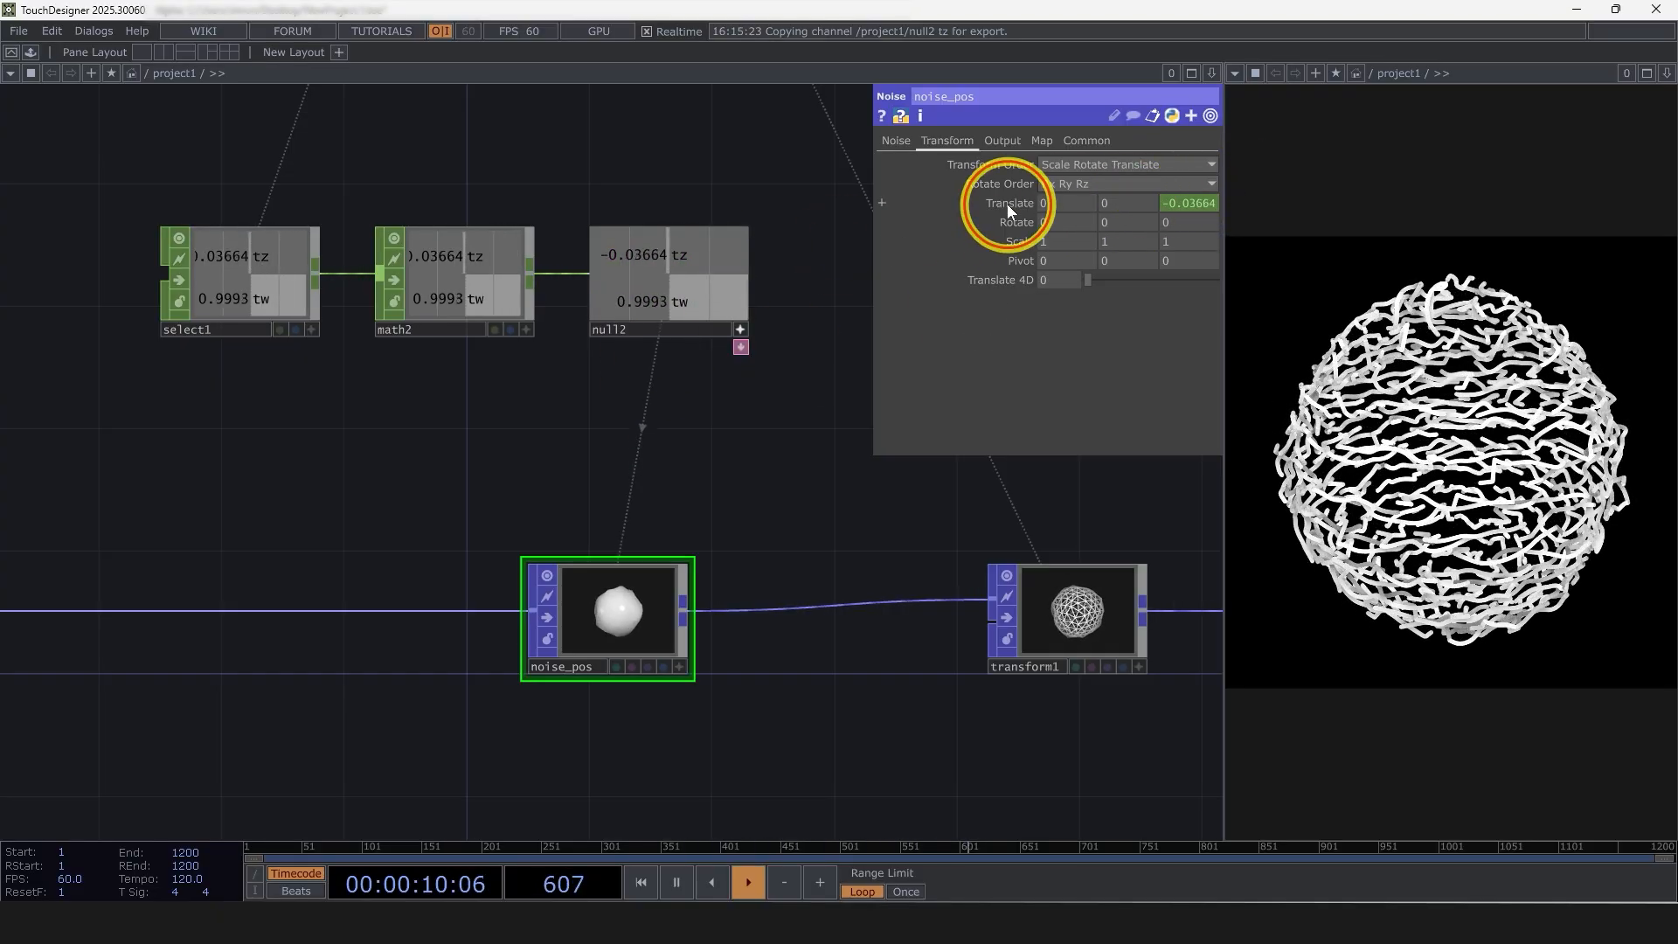
Export the tw channel of null2 to the Translate 4D of noise_pos's noise transform
drag(673, 302, 1060, 273)
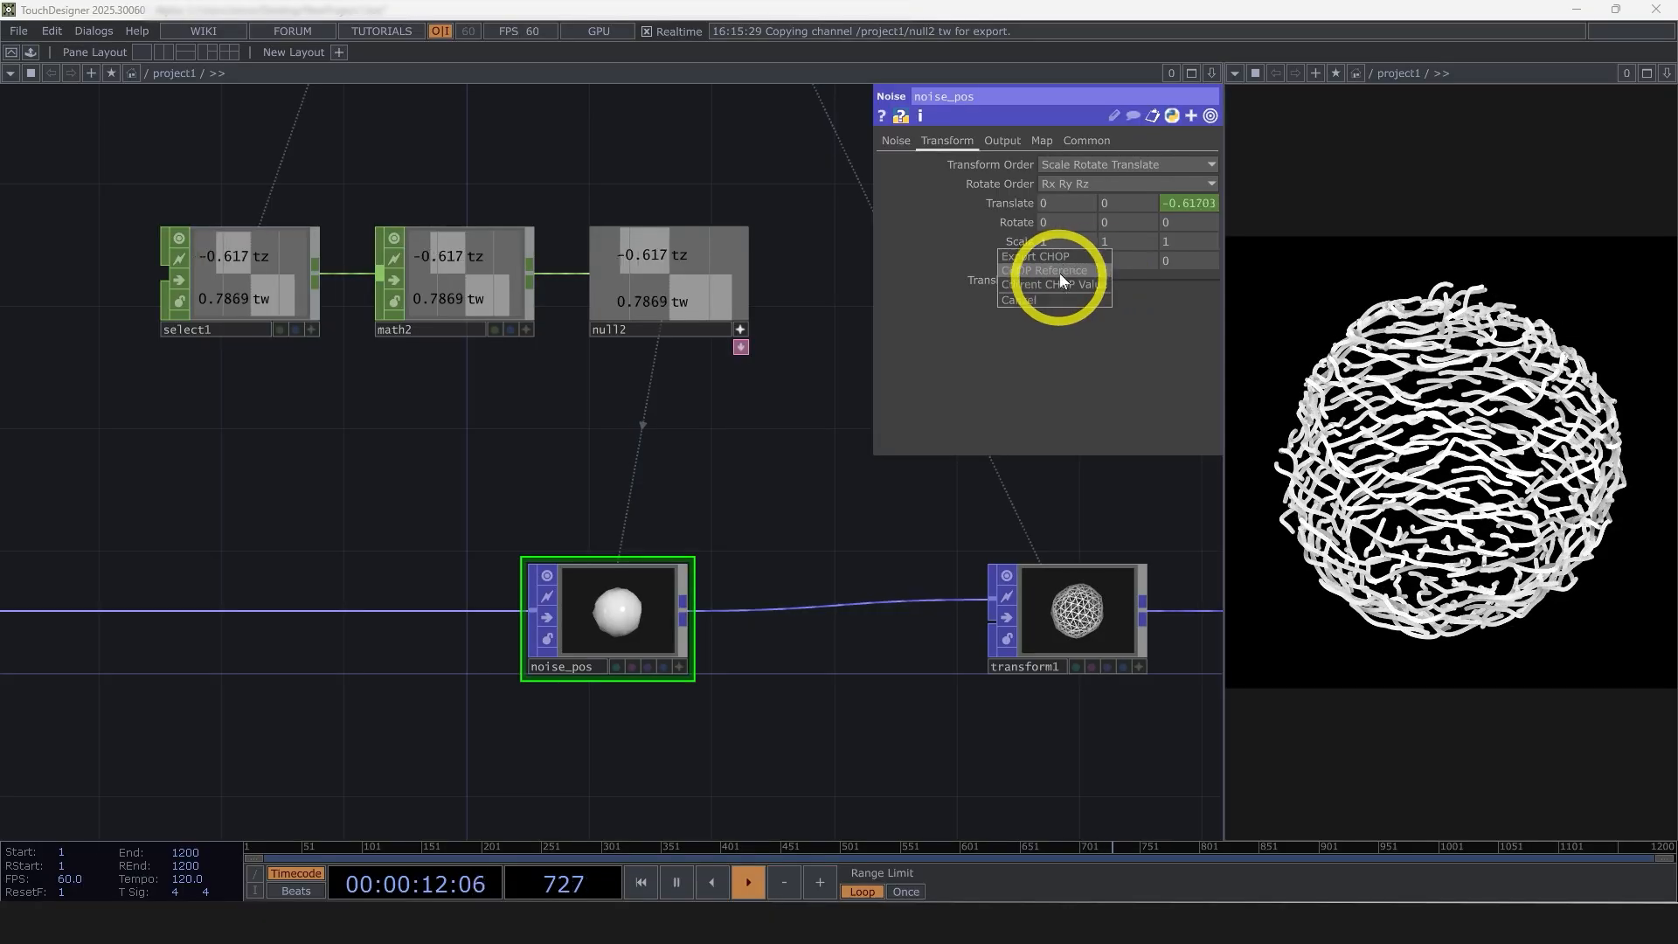
click(1038, 256)
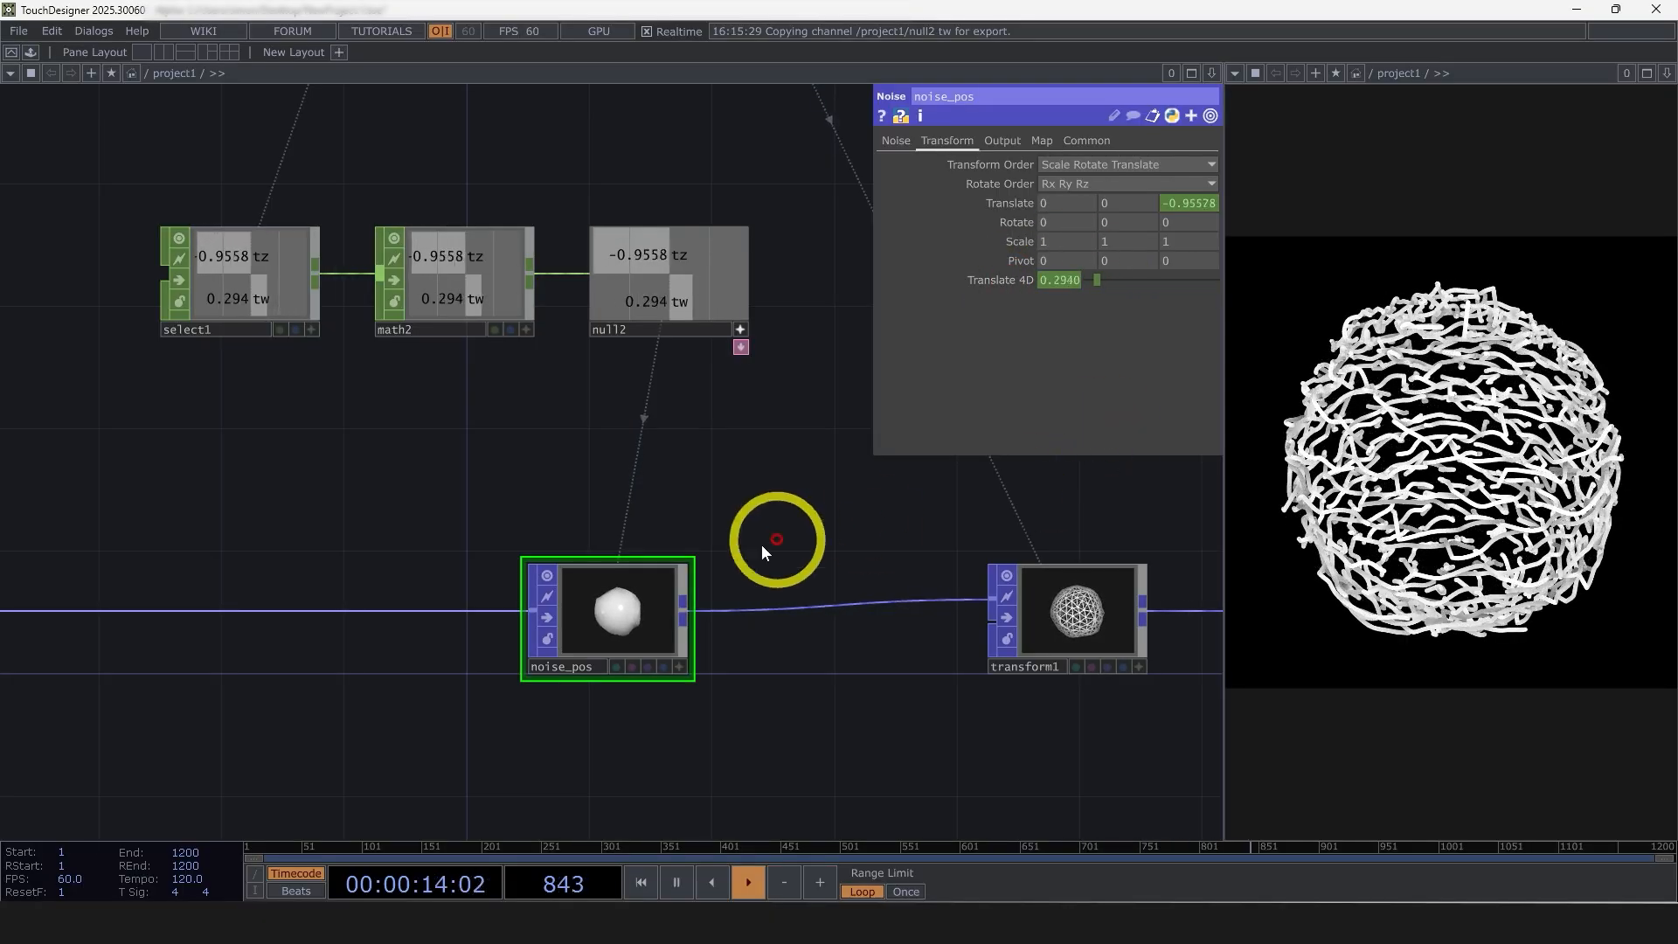
drag(847, 737, 236, 284)
scroll(484, 378, down, 3)
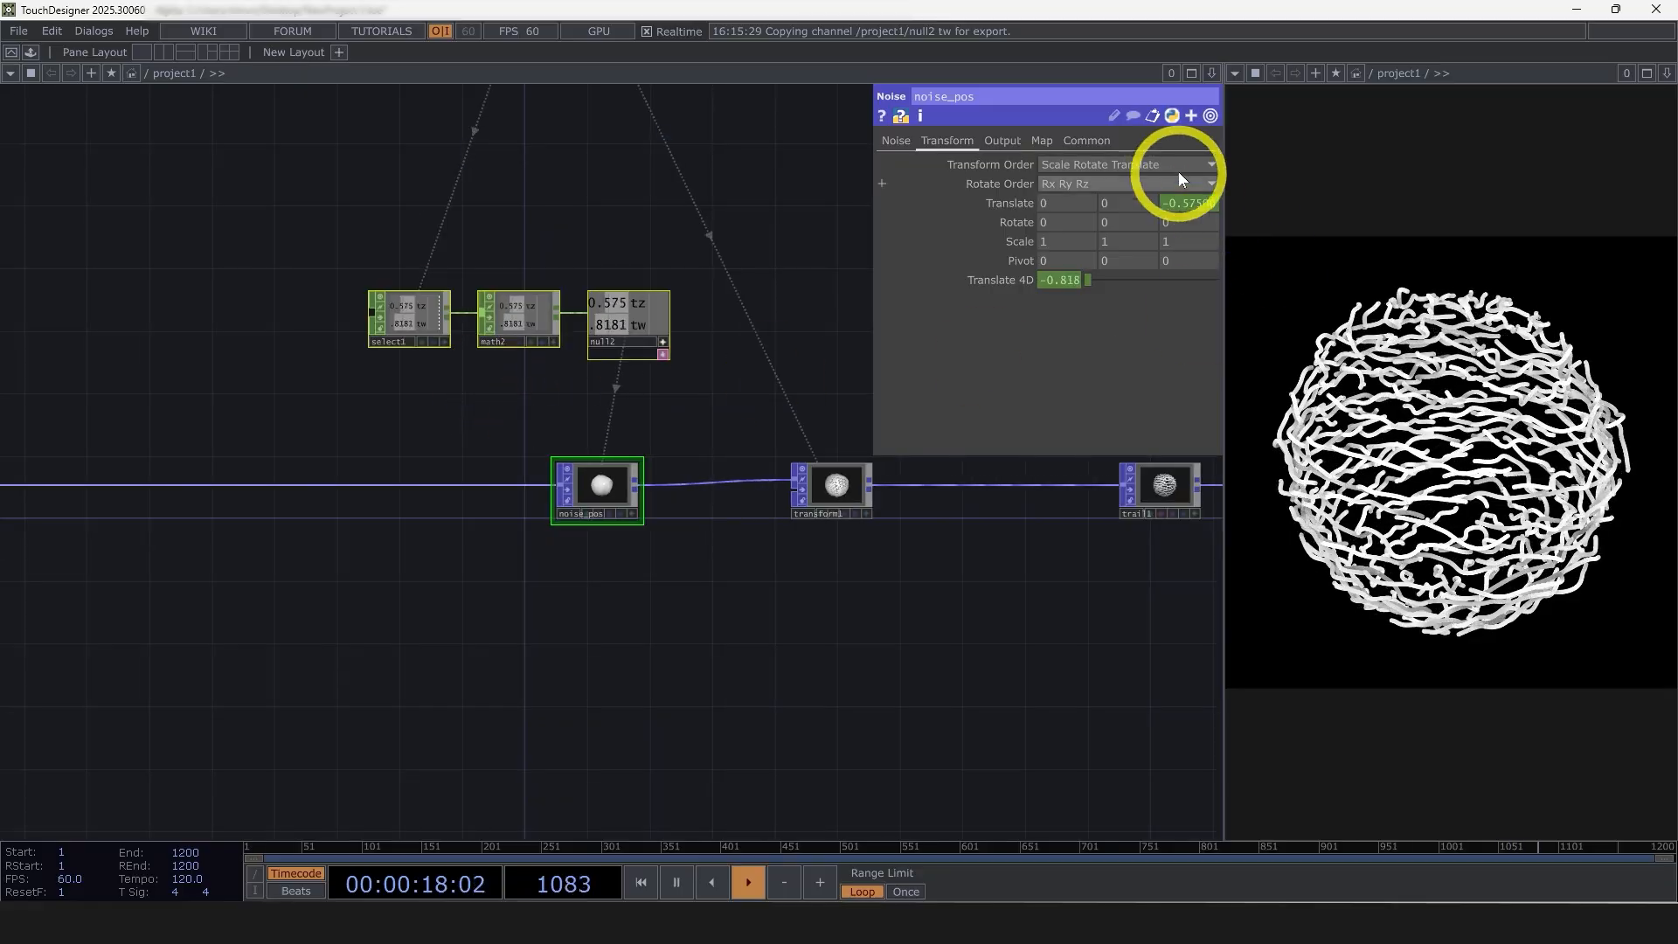
Expand the Translate components of noise_pos and check how null2 drives its Z translation
click(1010, 203)
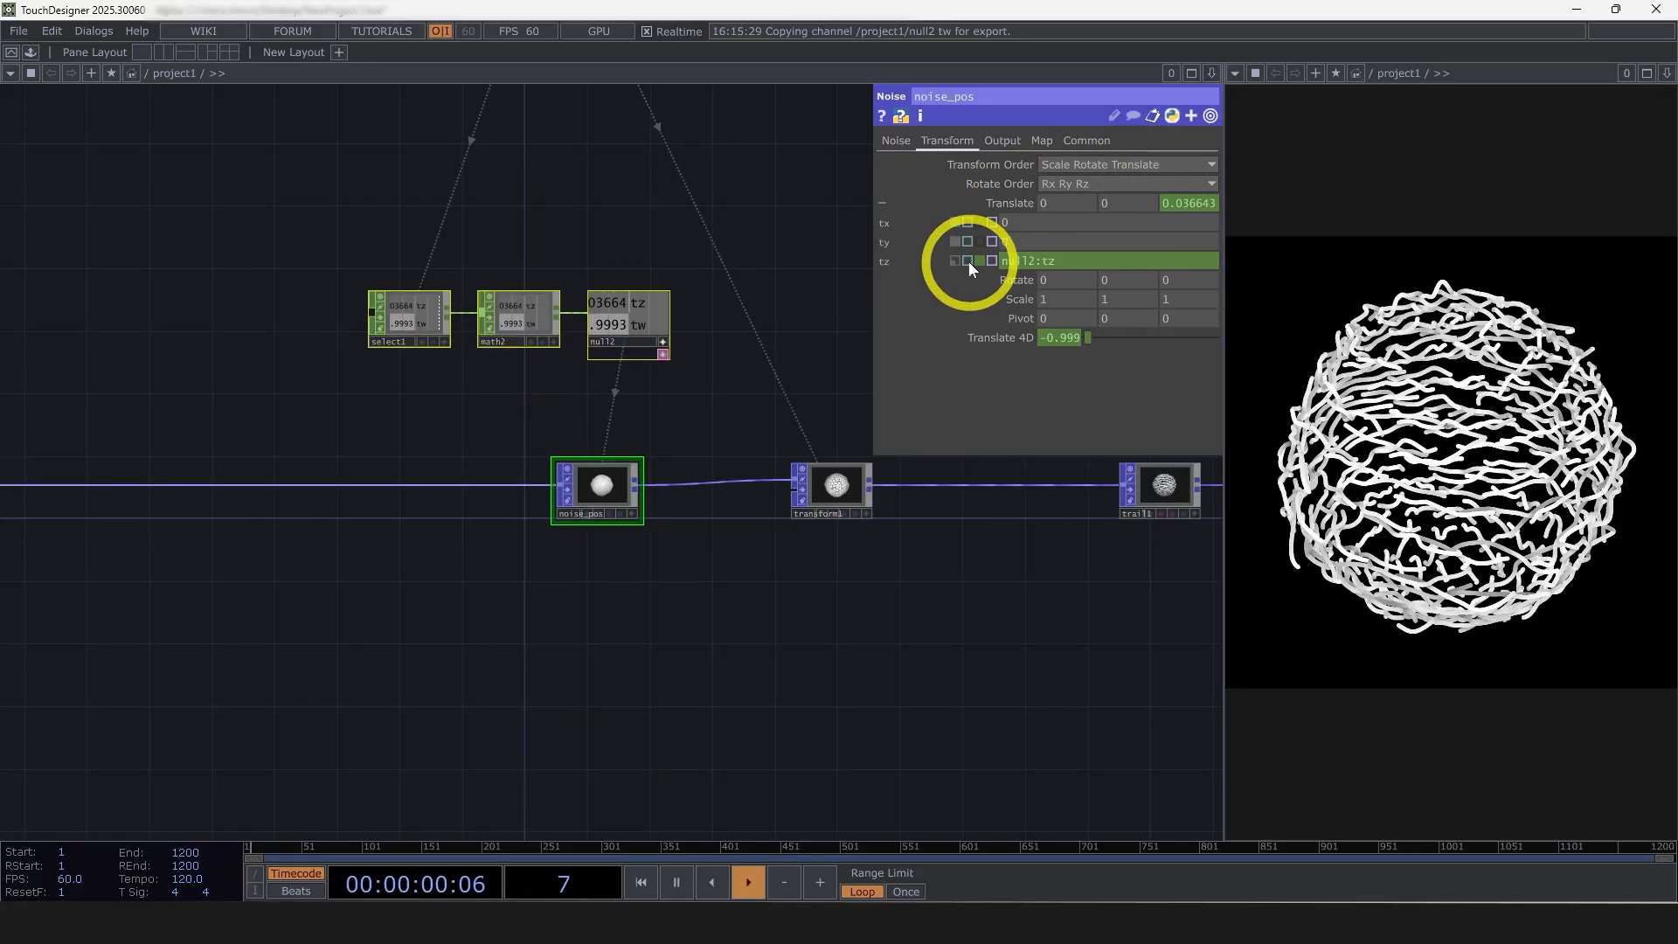
drag(729, 619, 766, 530)
click(740, 325)
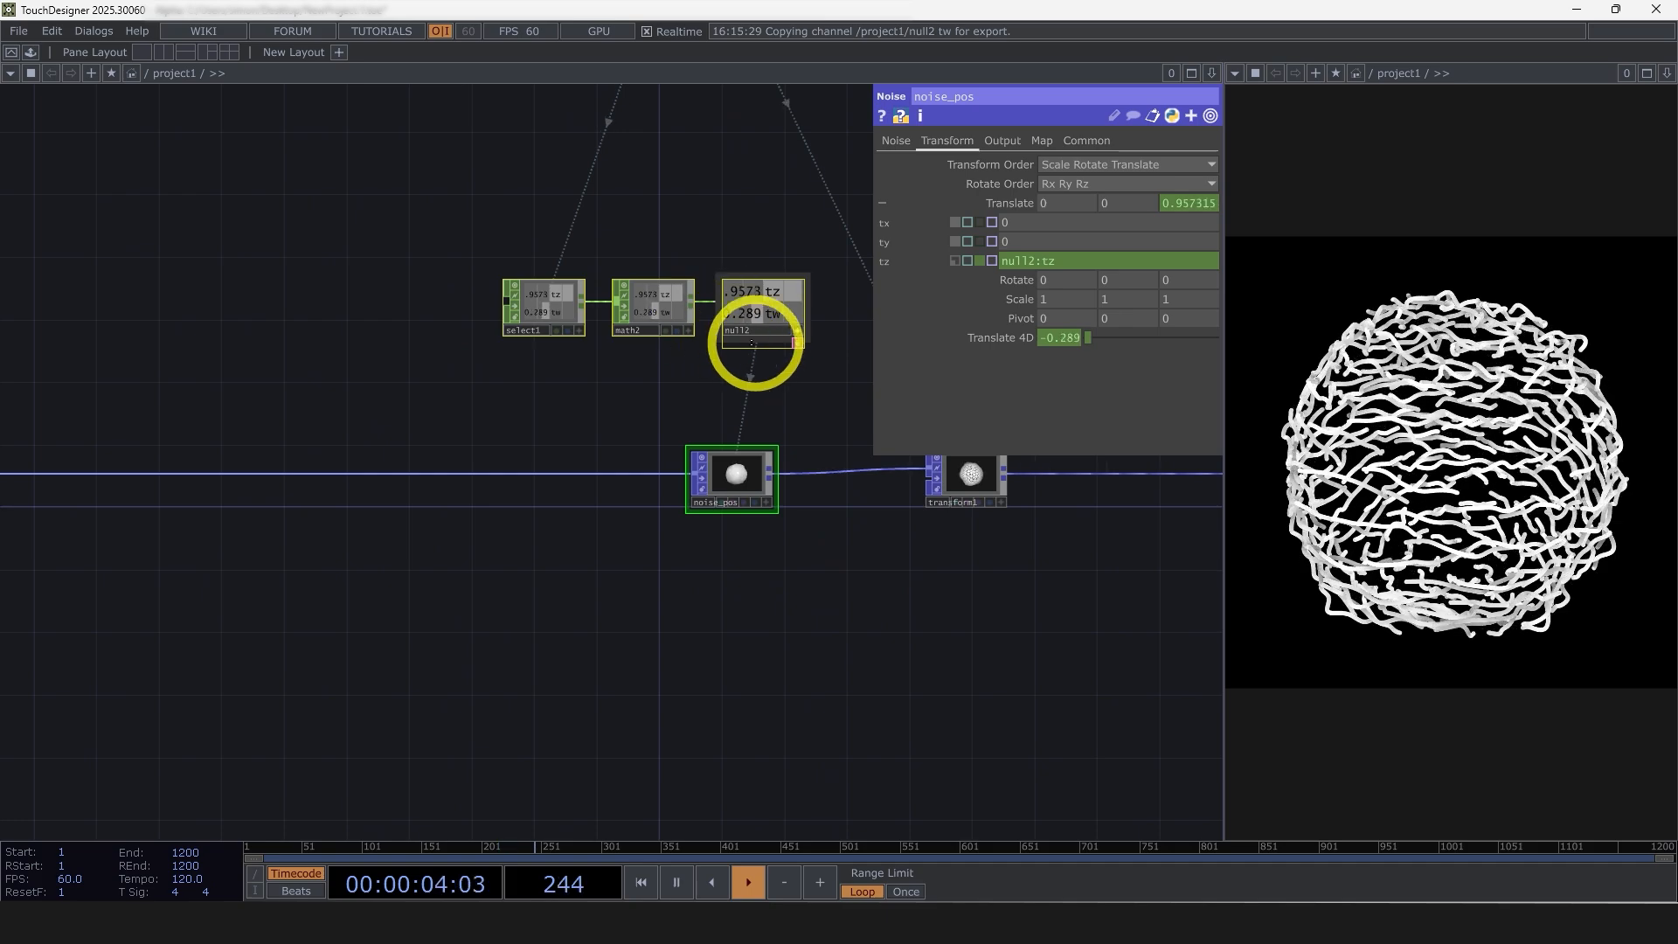
drag(750, 339, 763, 470)
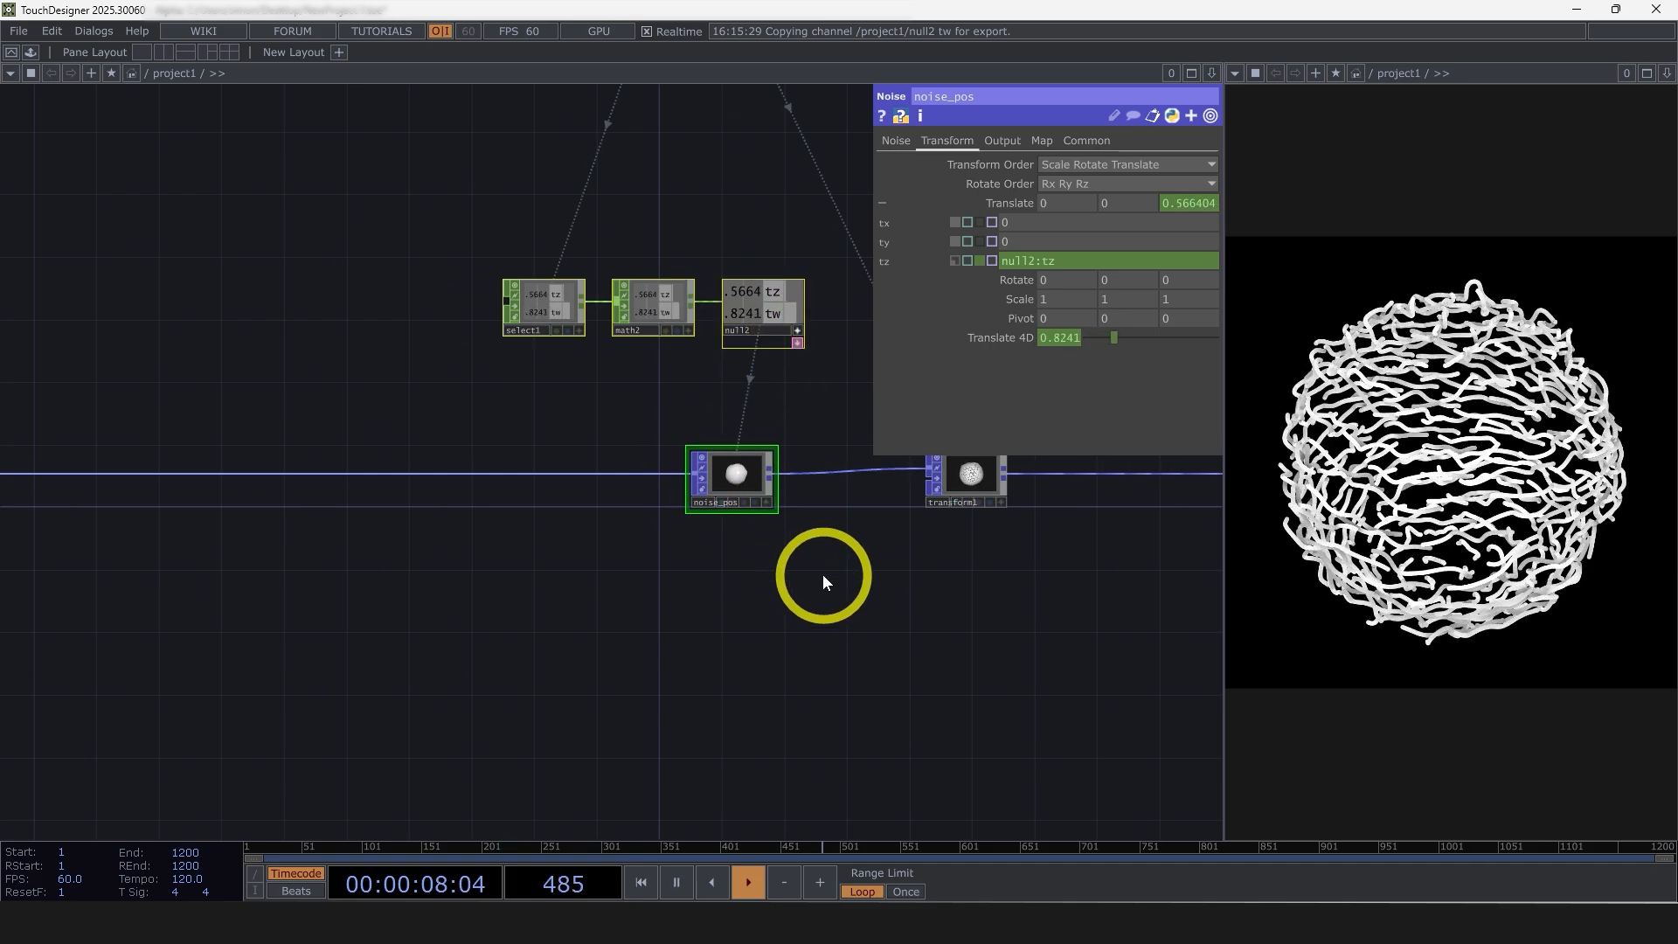
Duplicate select1, math2, null2 and noise_pos as a group, and delete the copies again
drag(821, 577, 511, 268)
key(ctrl+c)
key(ctrl+v)
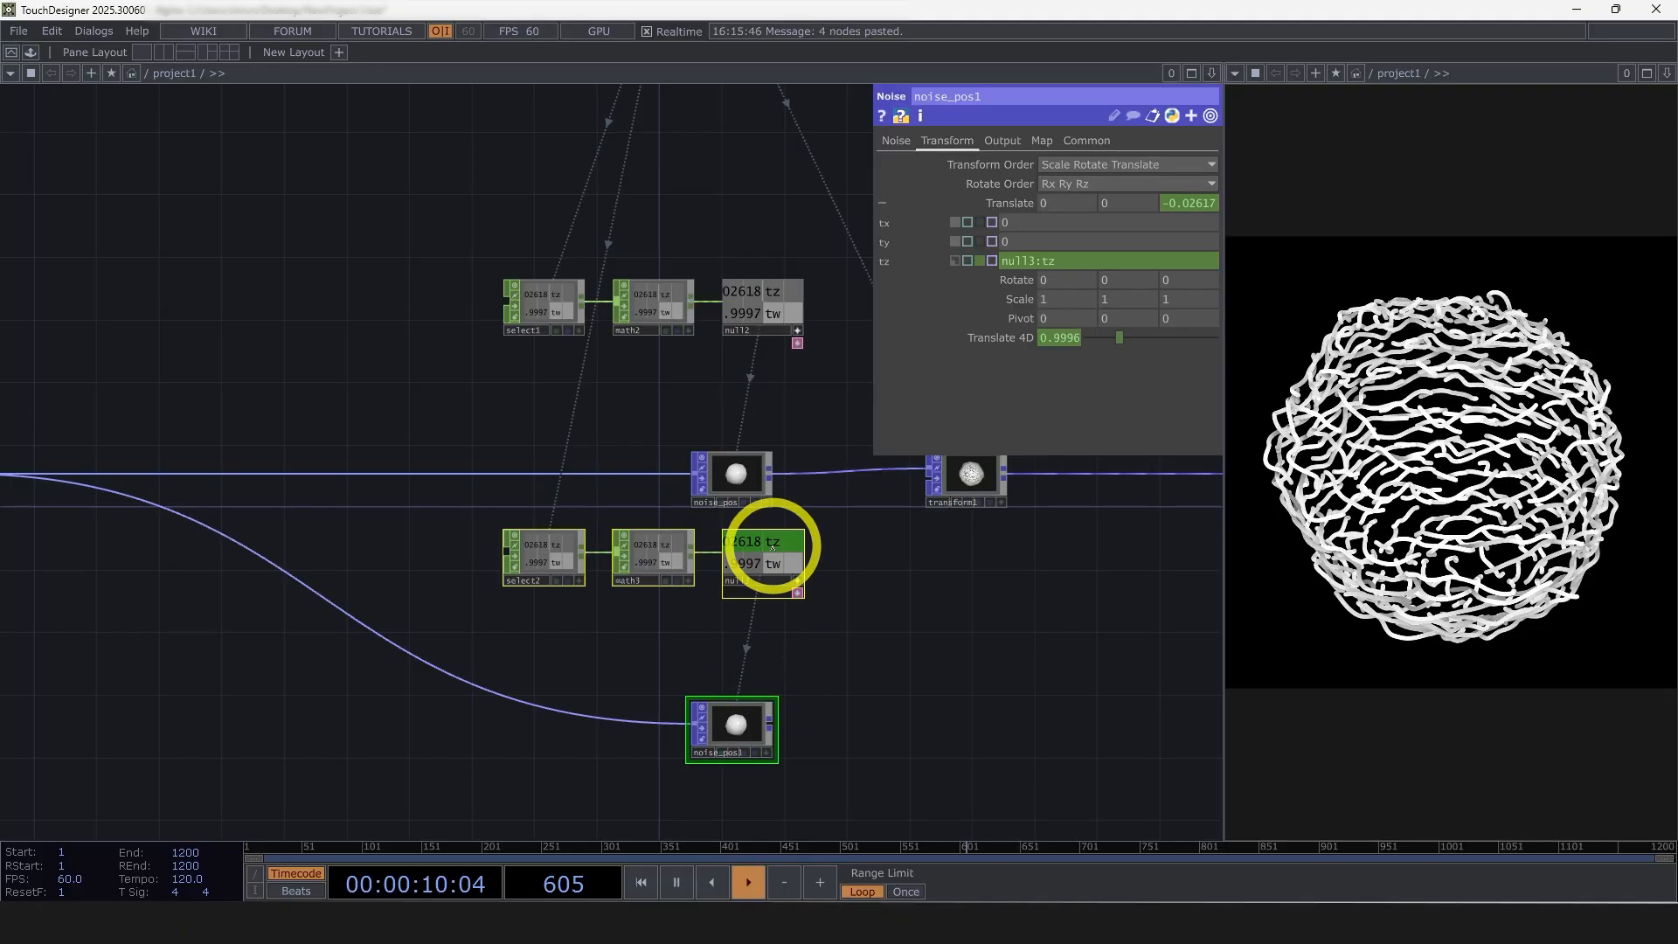
drag(879, 750, 455, 536)
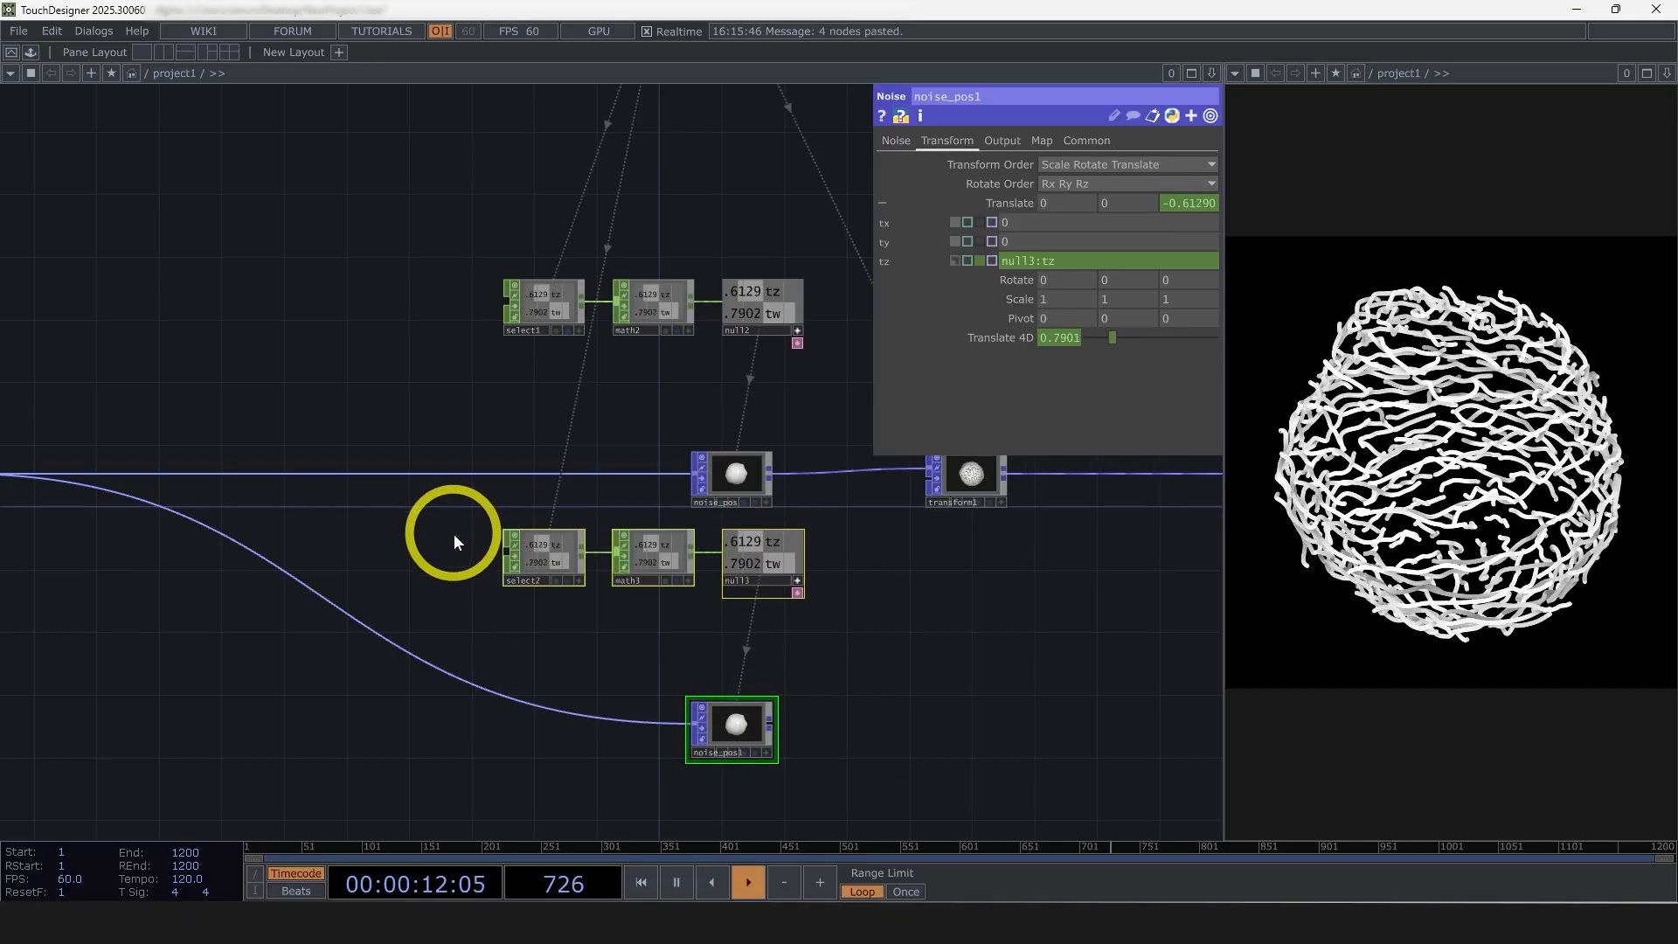
key(Delete)
Deactivate the viewer of null2 and select the Select, Math and Null CHOPs together with noise_pos
drag(510, 282, 511, 282)
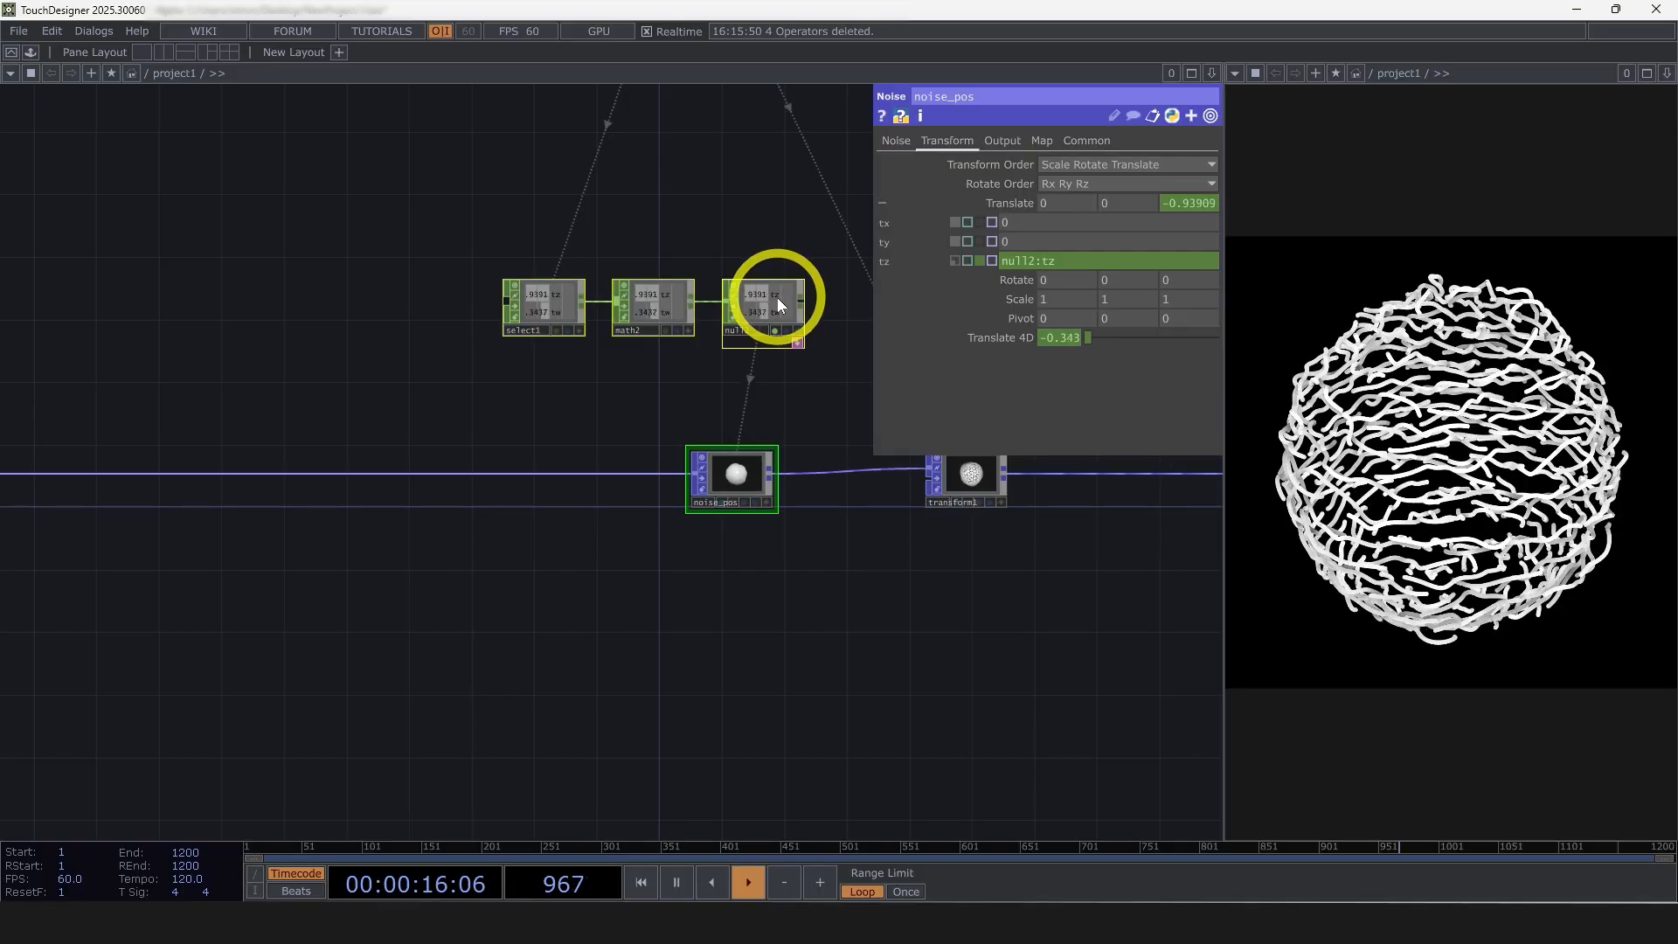
click(763, 311)
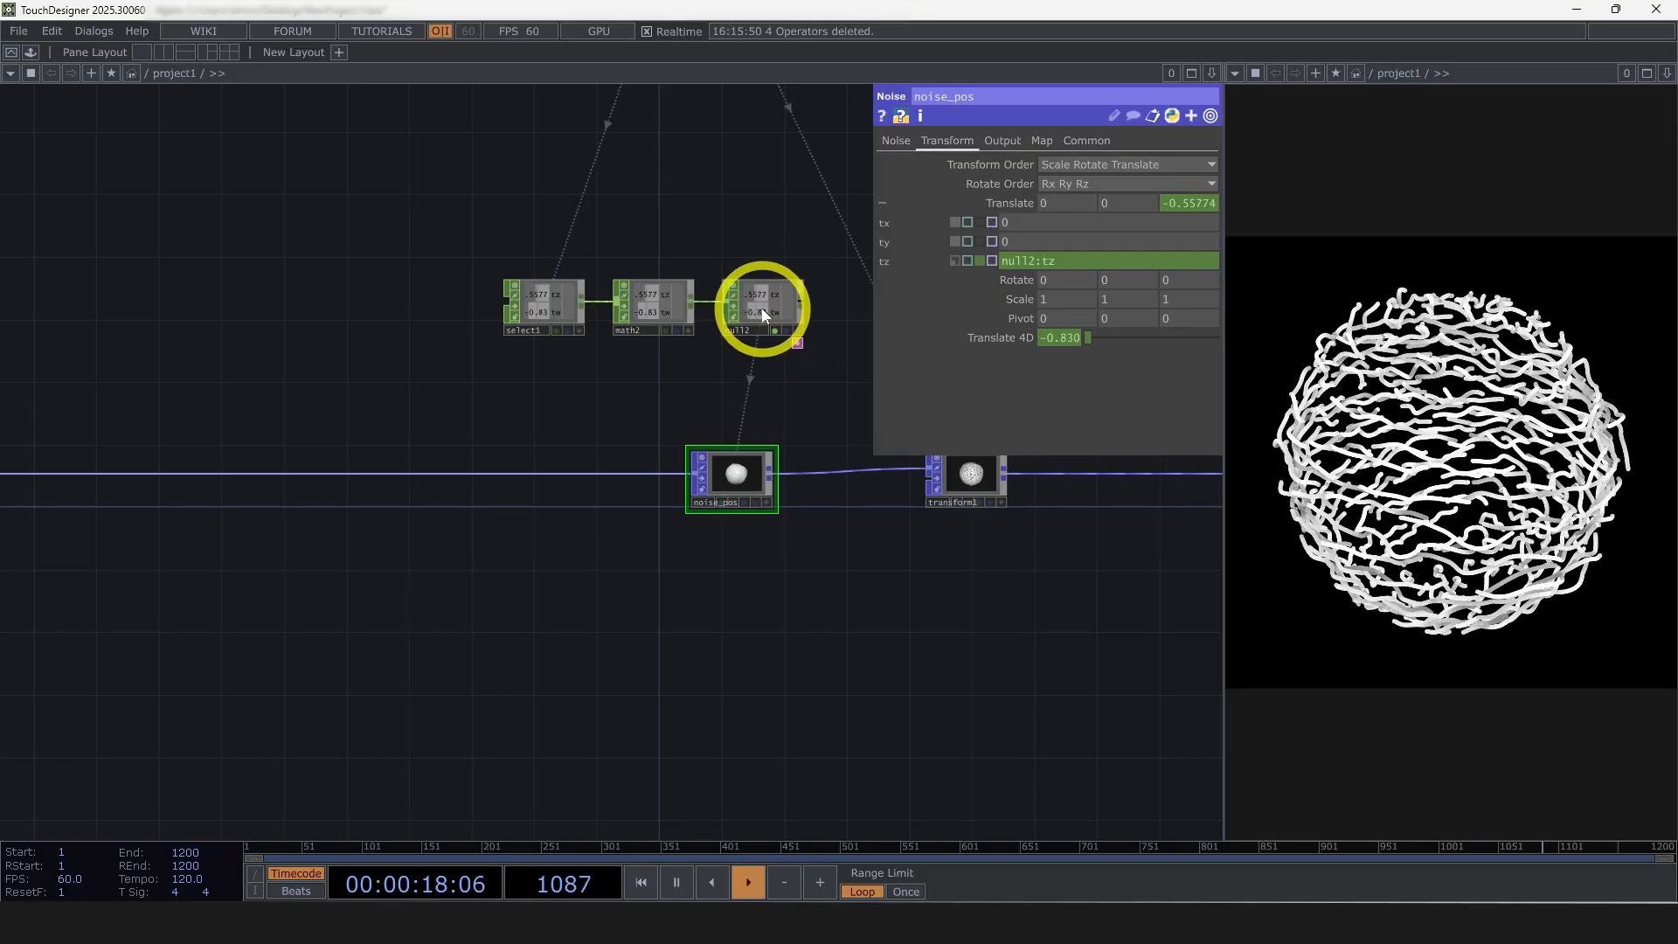
right_drag(839, 623, 549, 326)
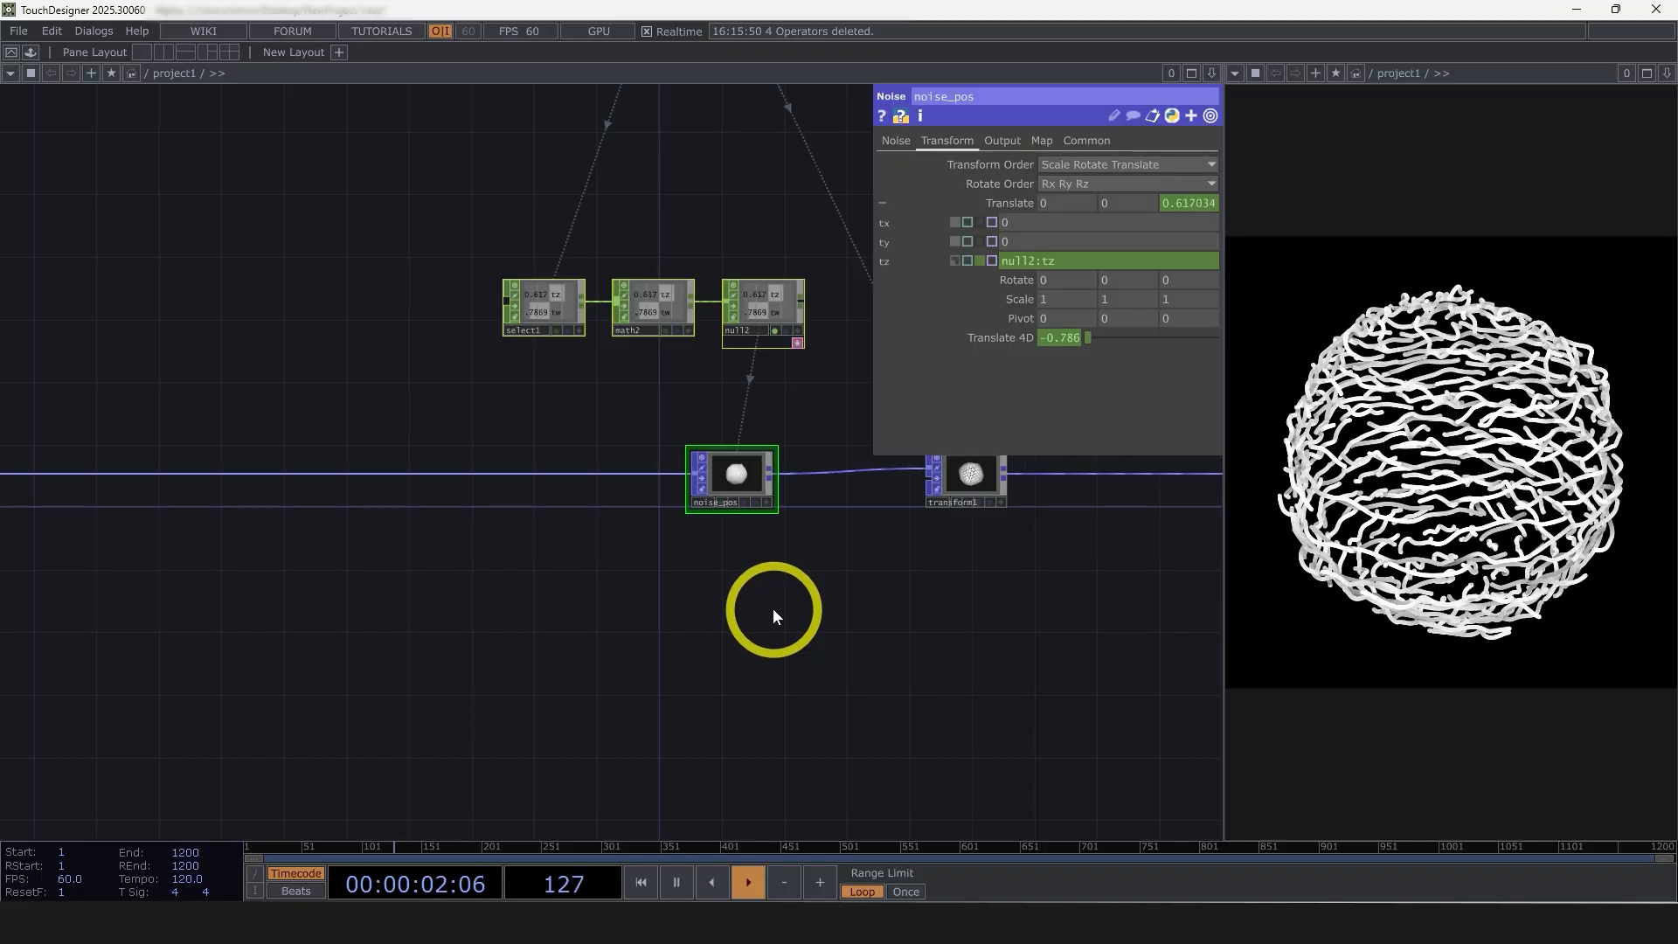
Set the noise period of noise_pos to 2 and its amplitude to 0.395
scroll(773, 577, up, 3)
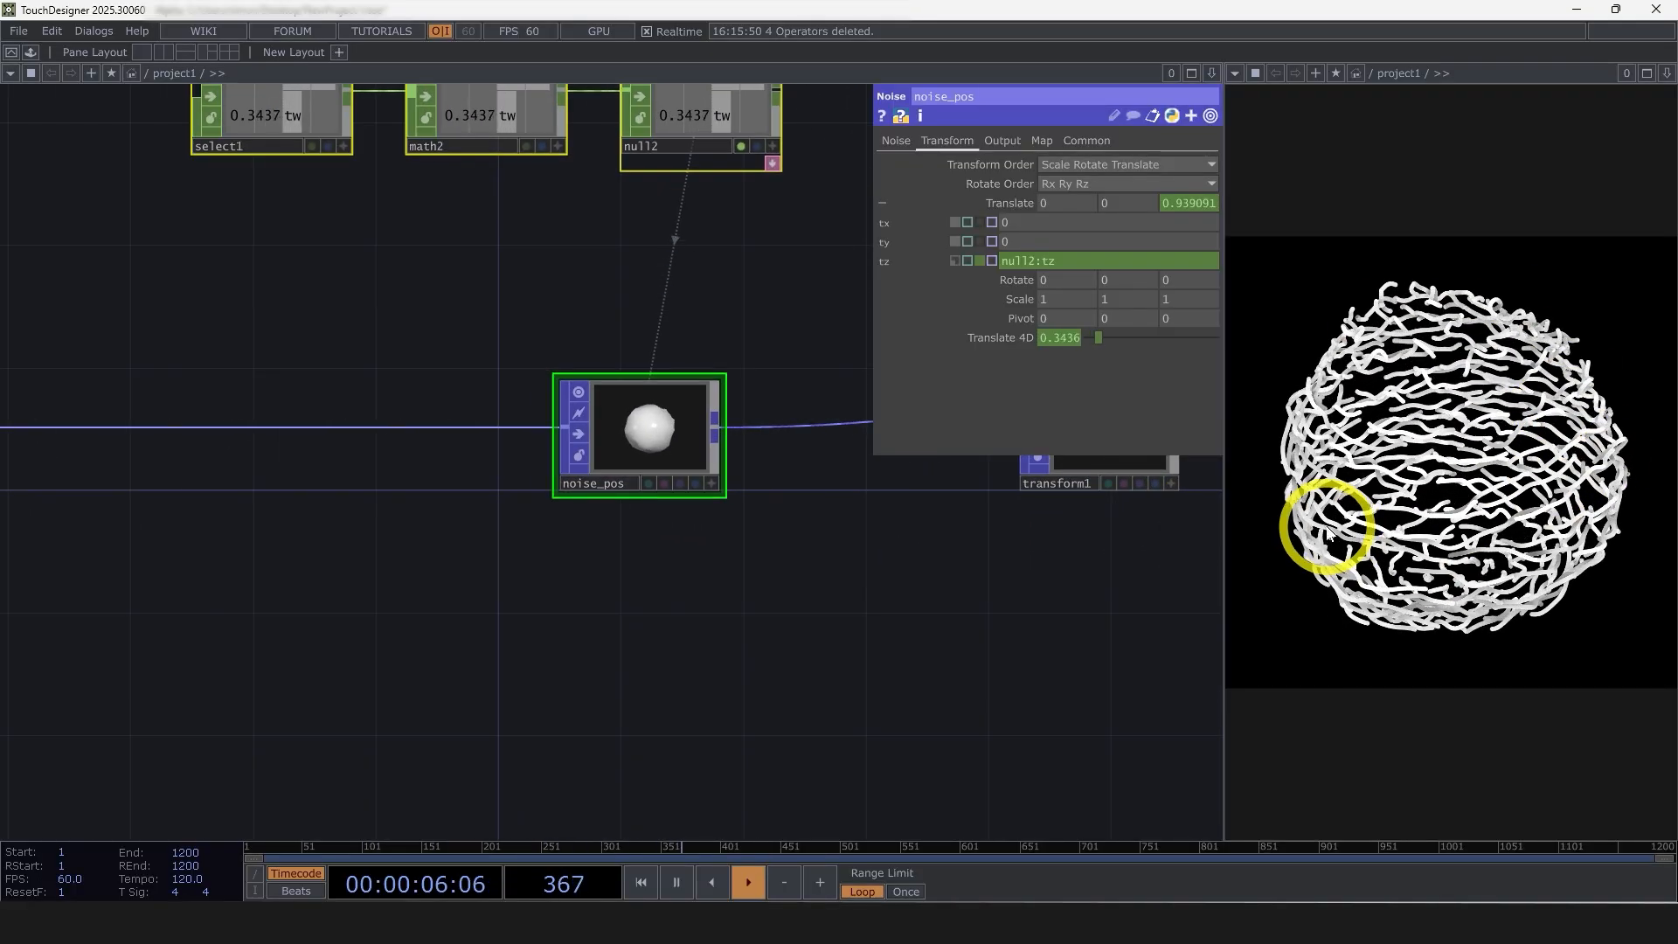
click(896, 140)
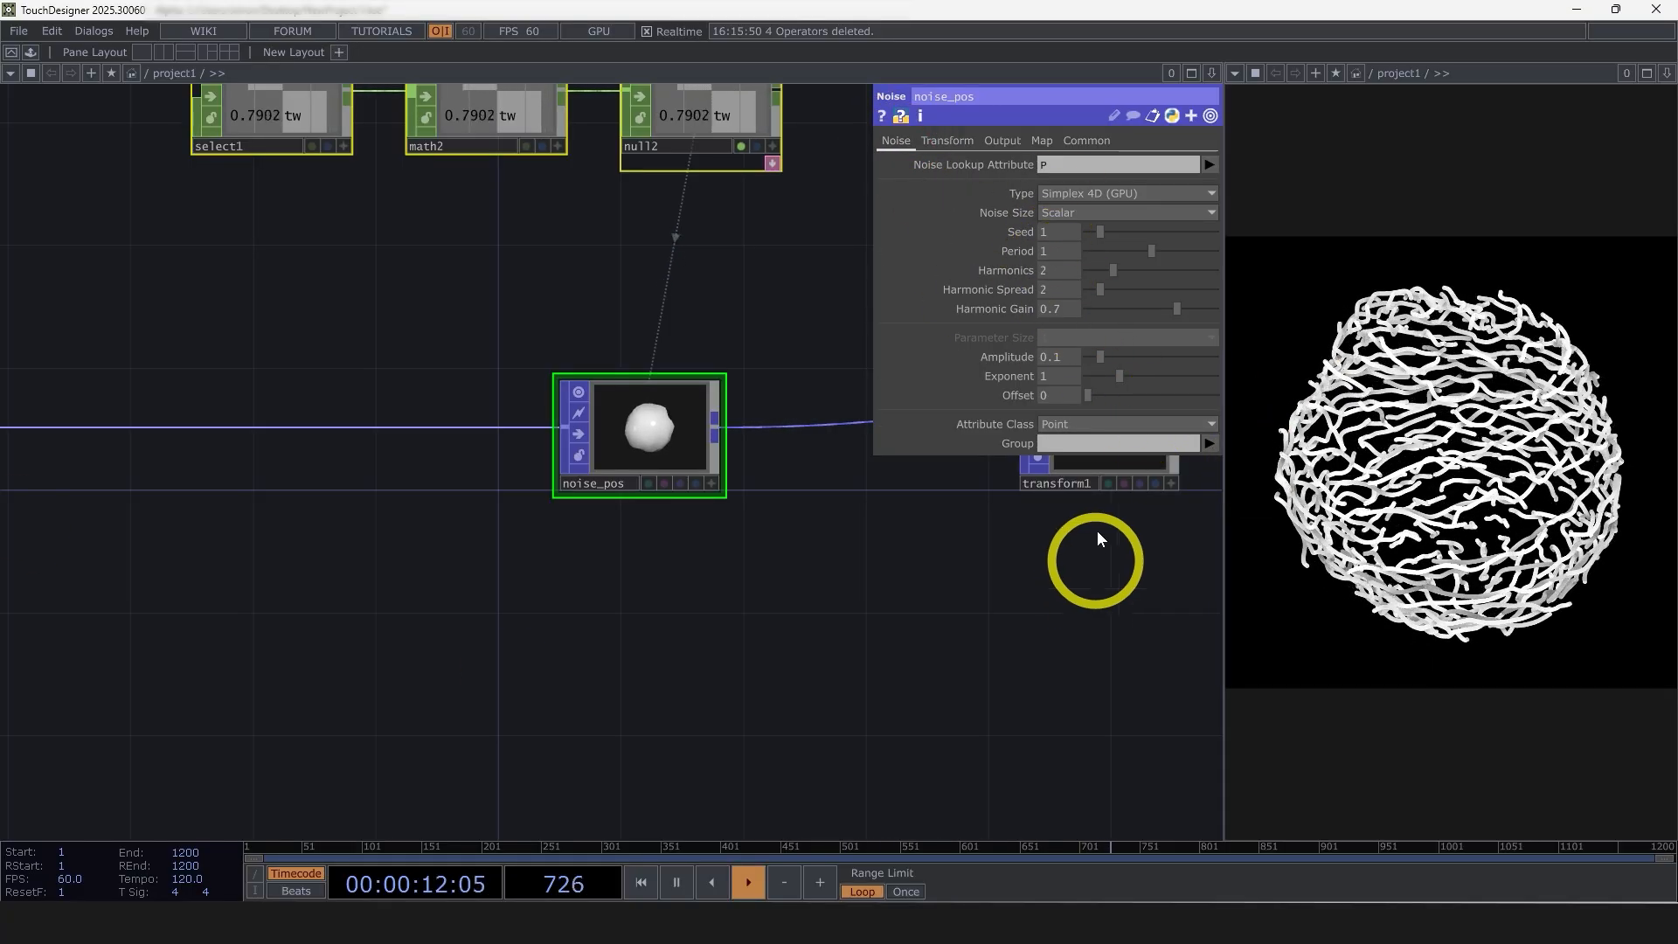
text(2)
click(1033, 620)
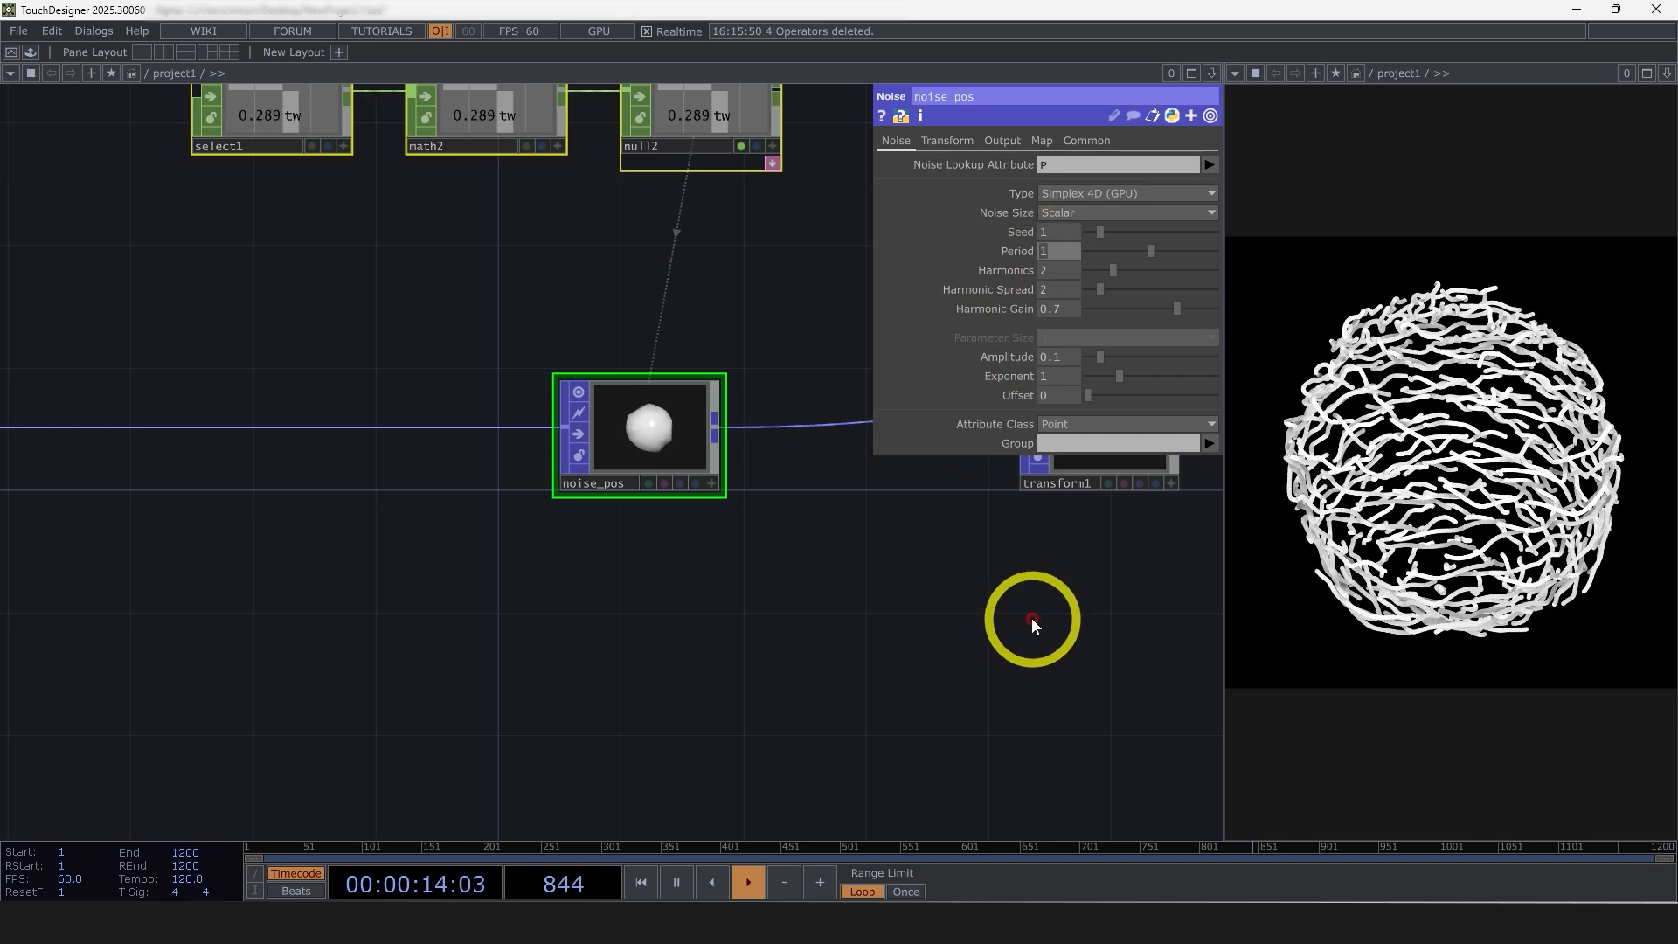
click(1023, 633)
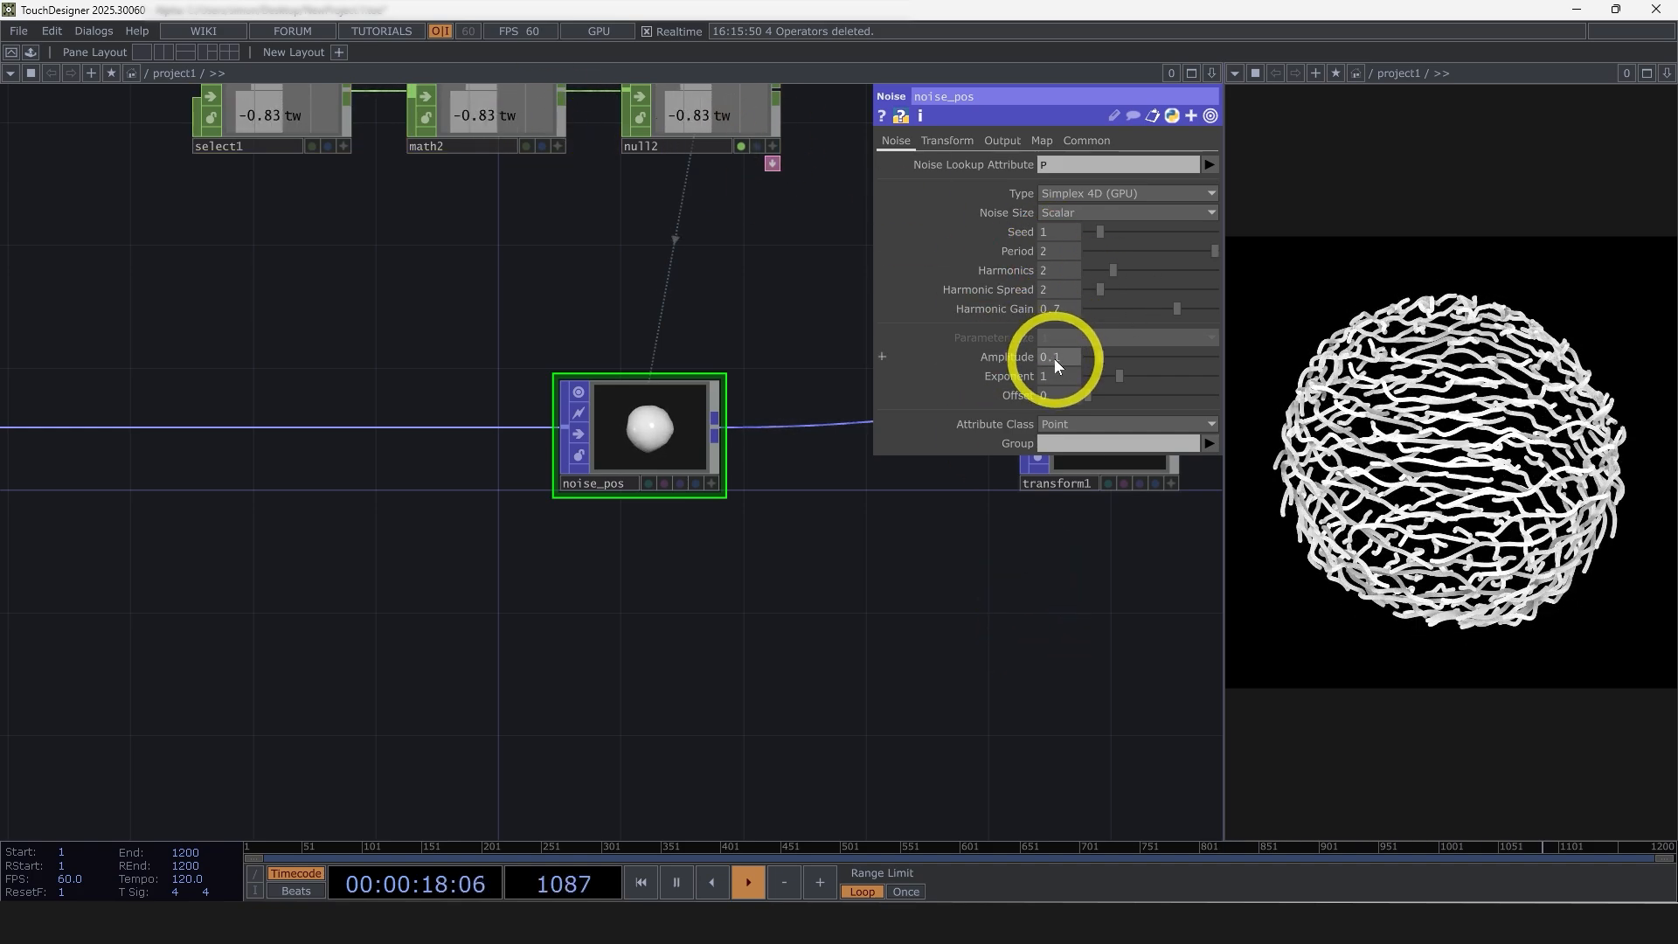
drag(1056, 360, 1136, 360)
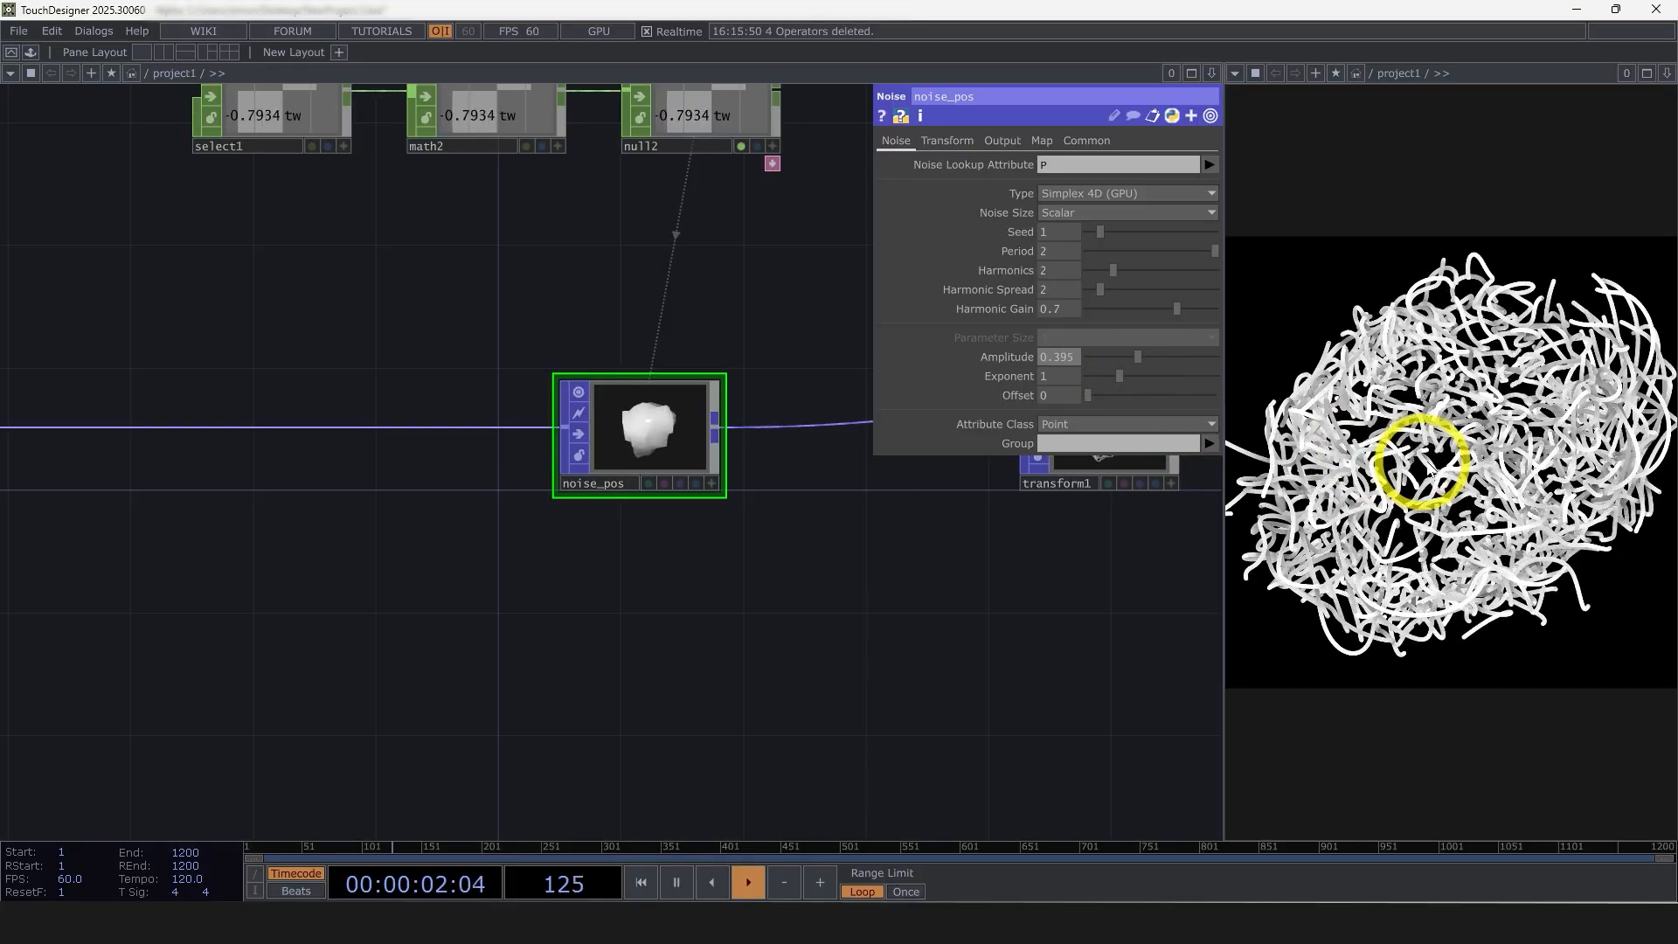
Set the multiply value of math2 to 0.3 to slow the noise movement
click(509, 111)
drag(500, 193, 512, 367)
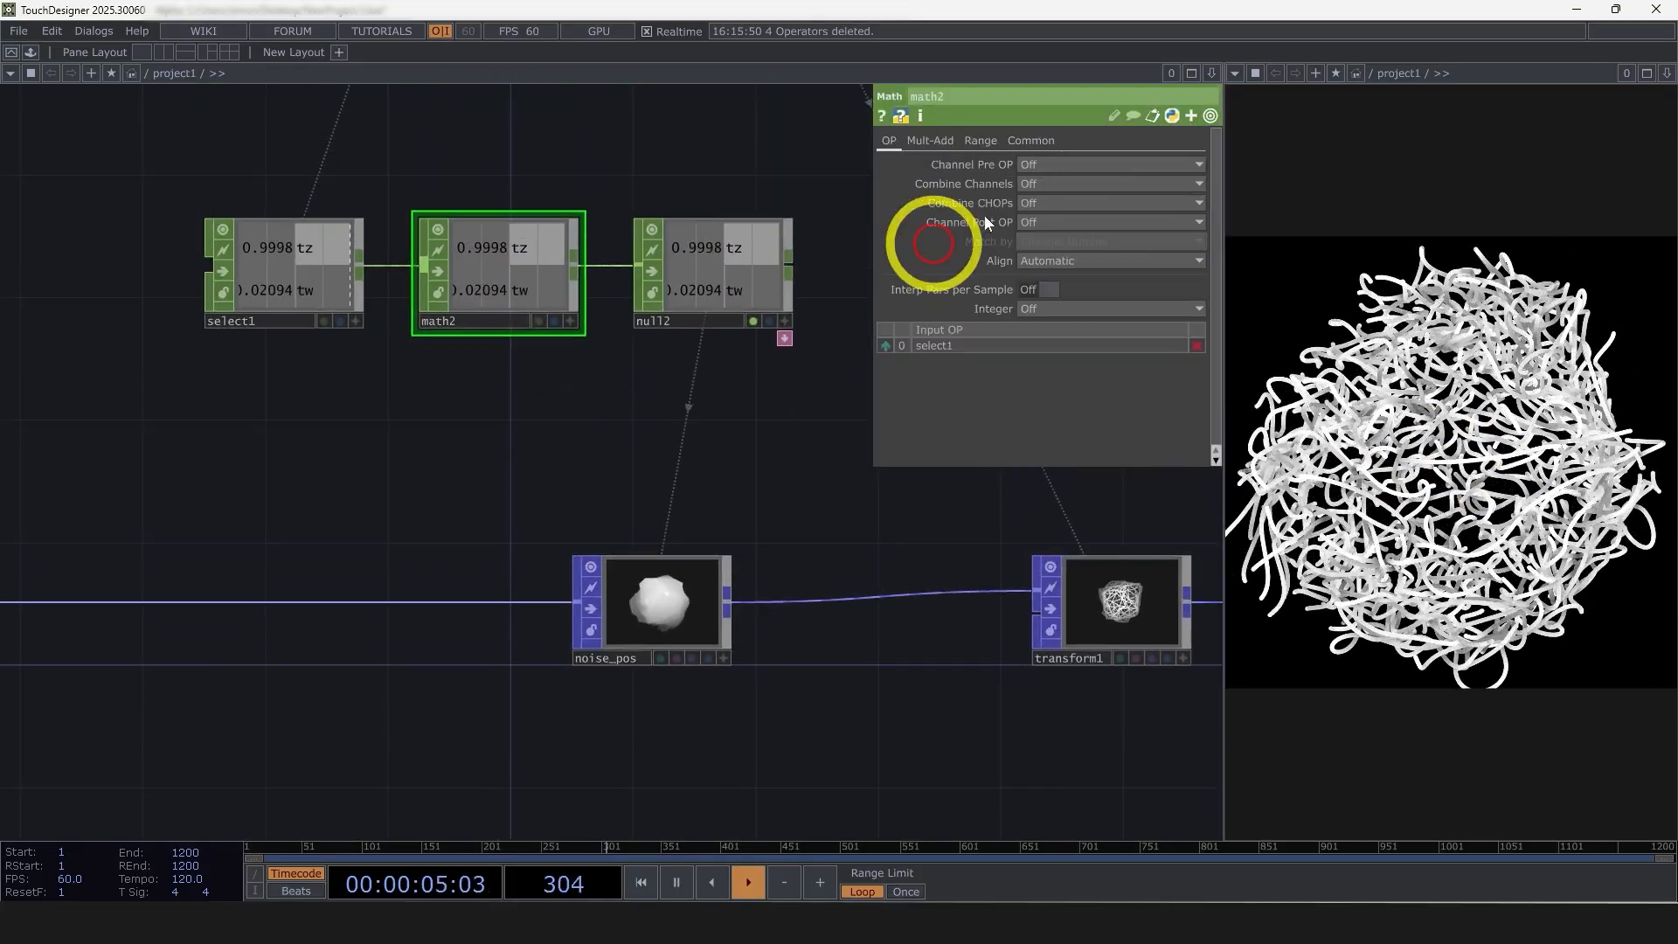
click(932, 141)
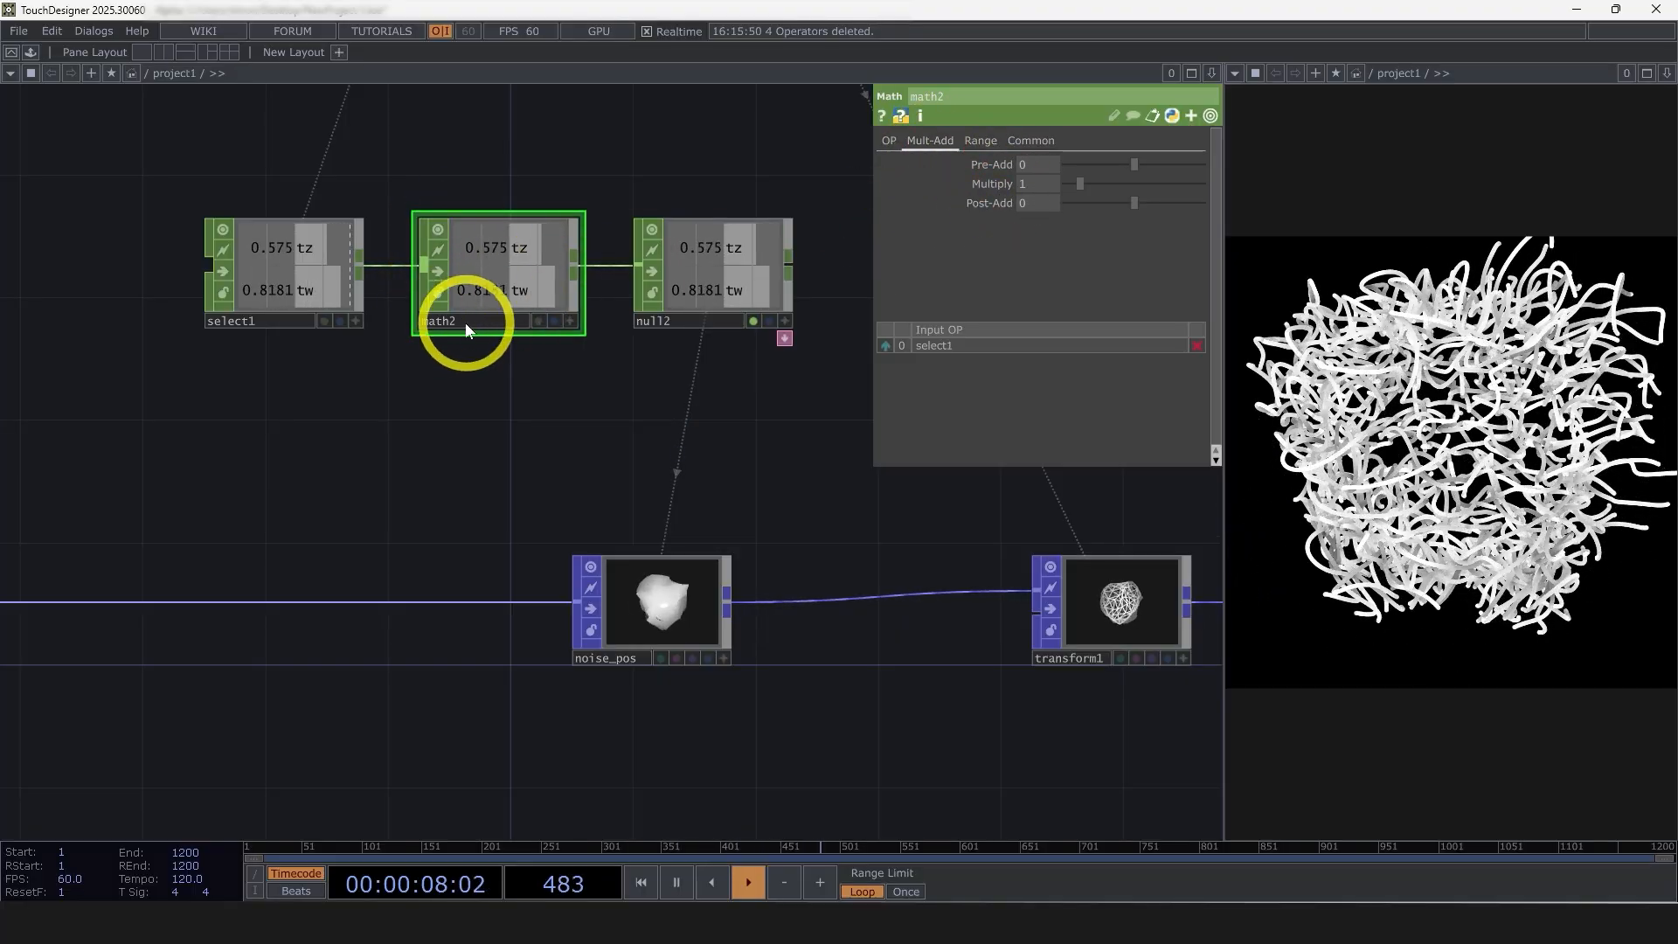
middle_drag(1036, 183, 841, 177)
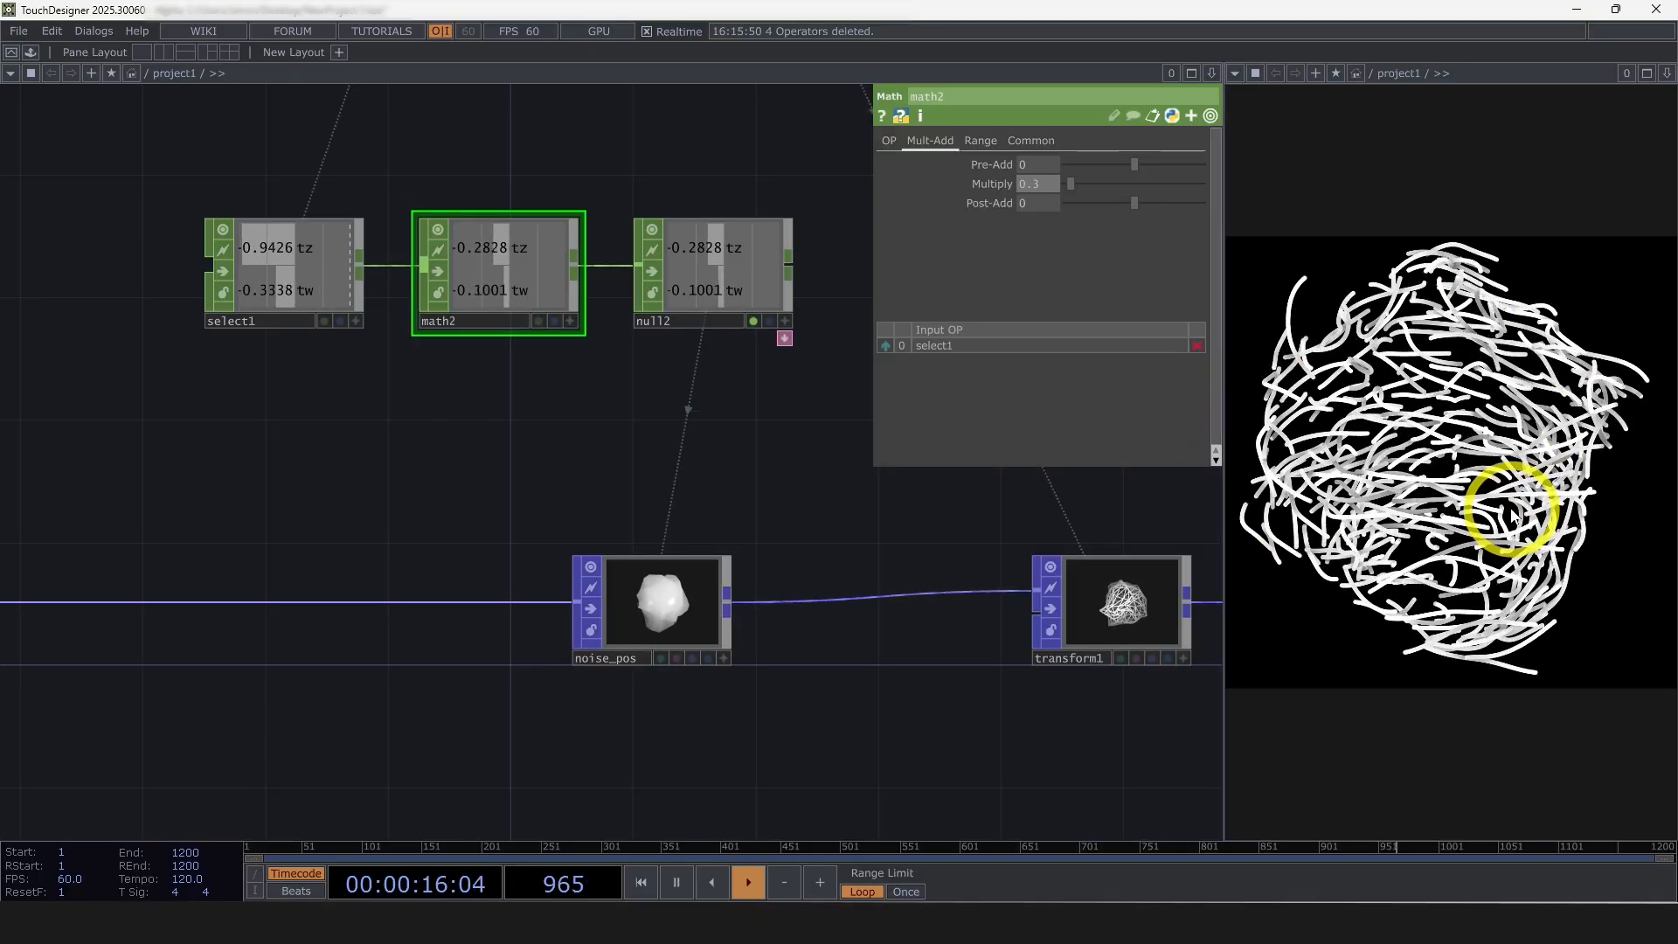
Review the transform and output parameters of noise_pos
click(687, 612)
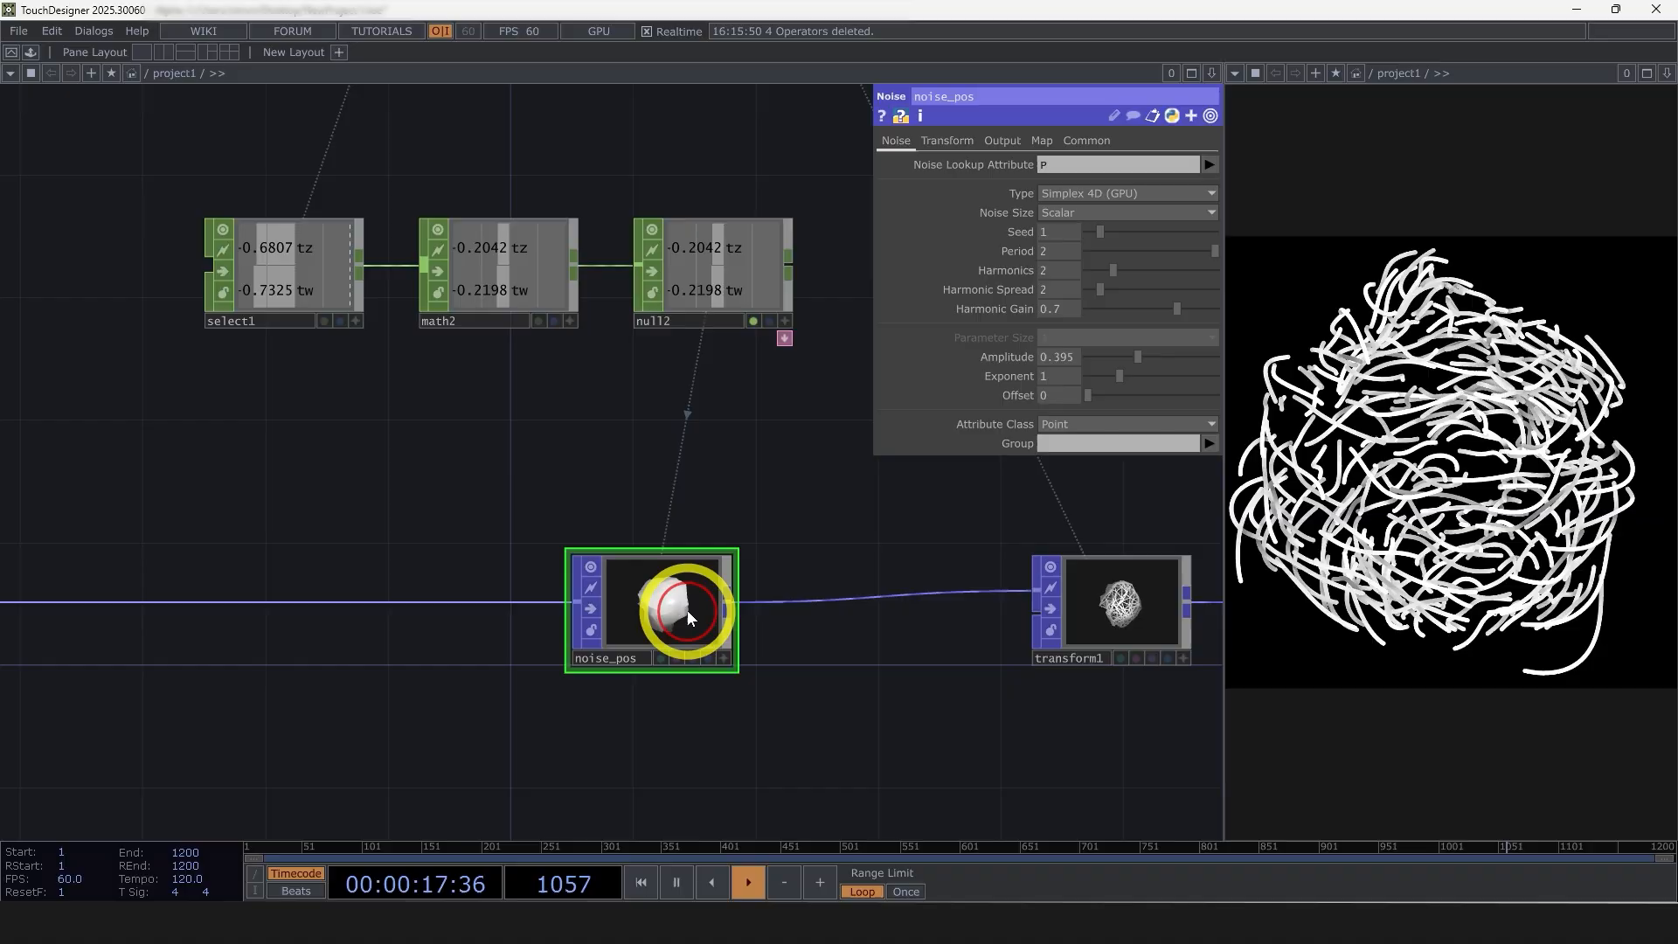
click(951, 140)
click(1004, 141)
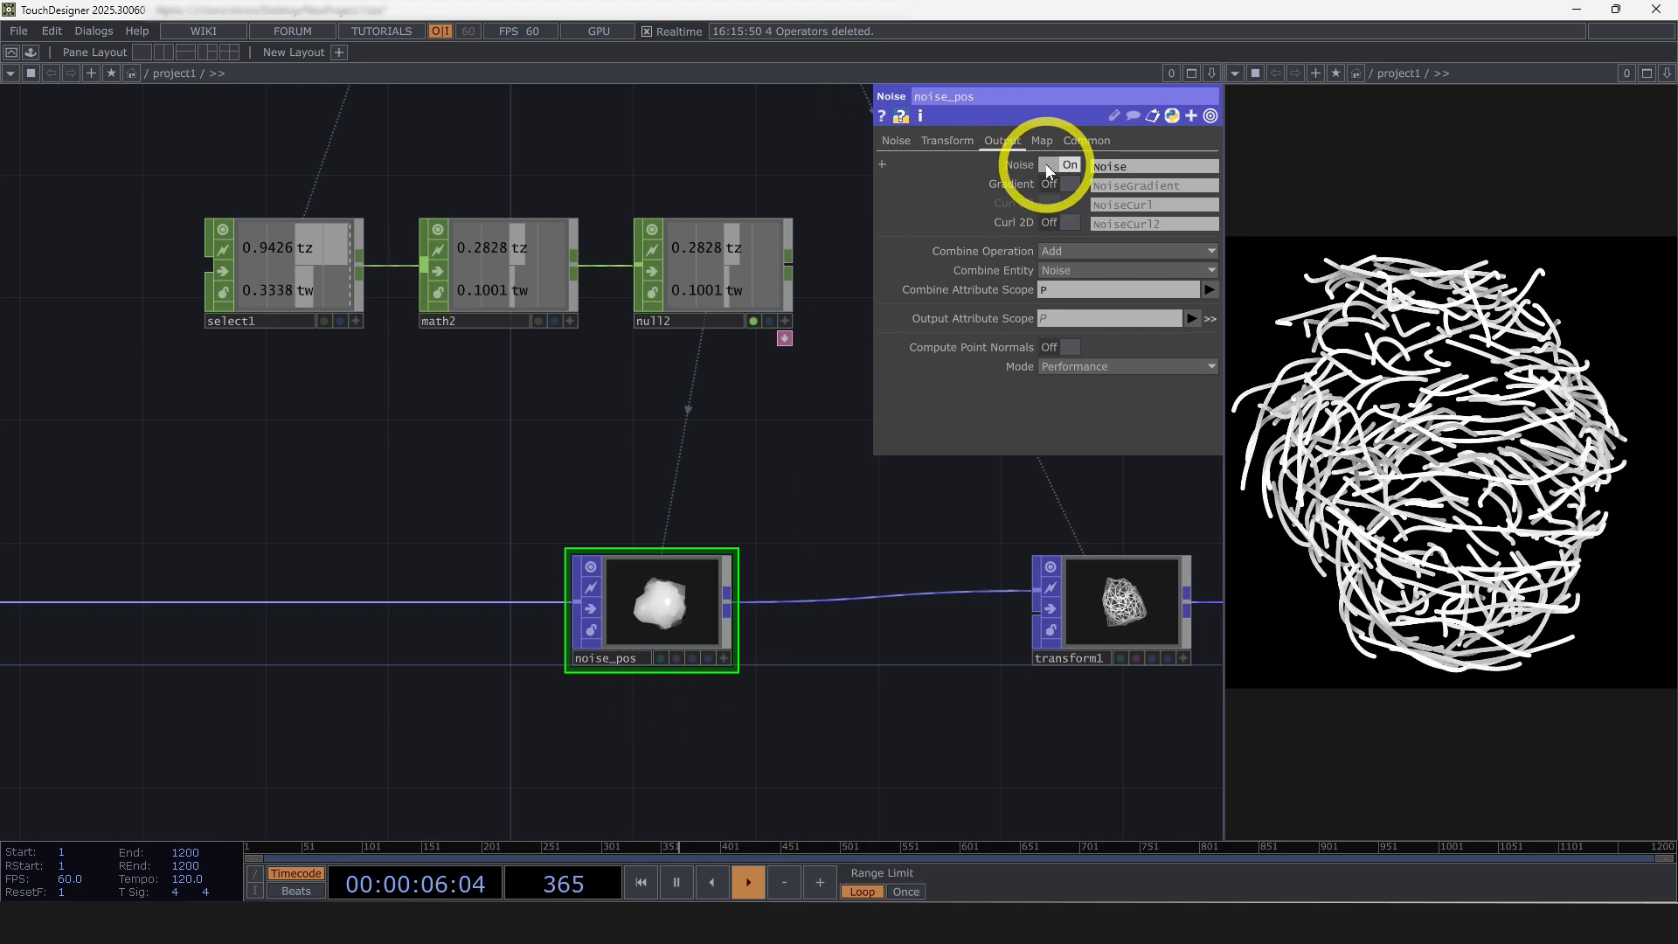
middle_drag(660, 616, 960, 241)
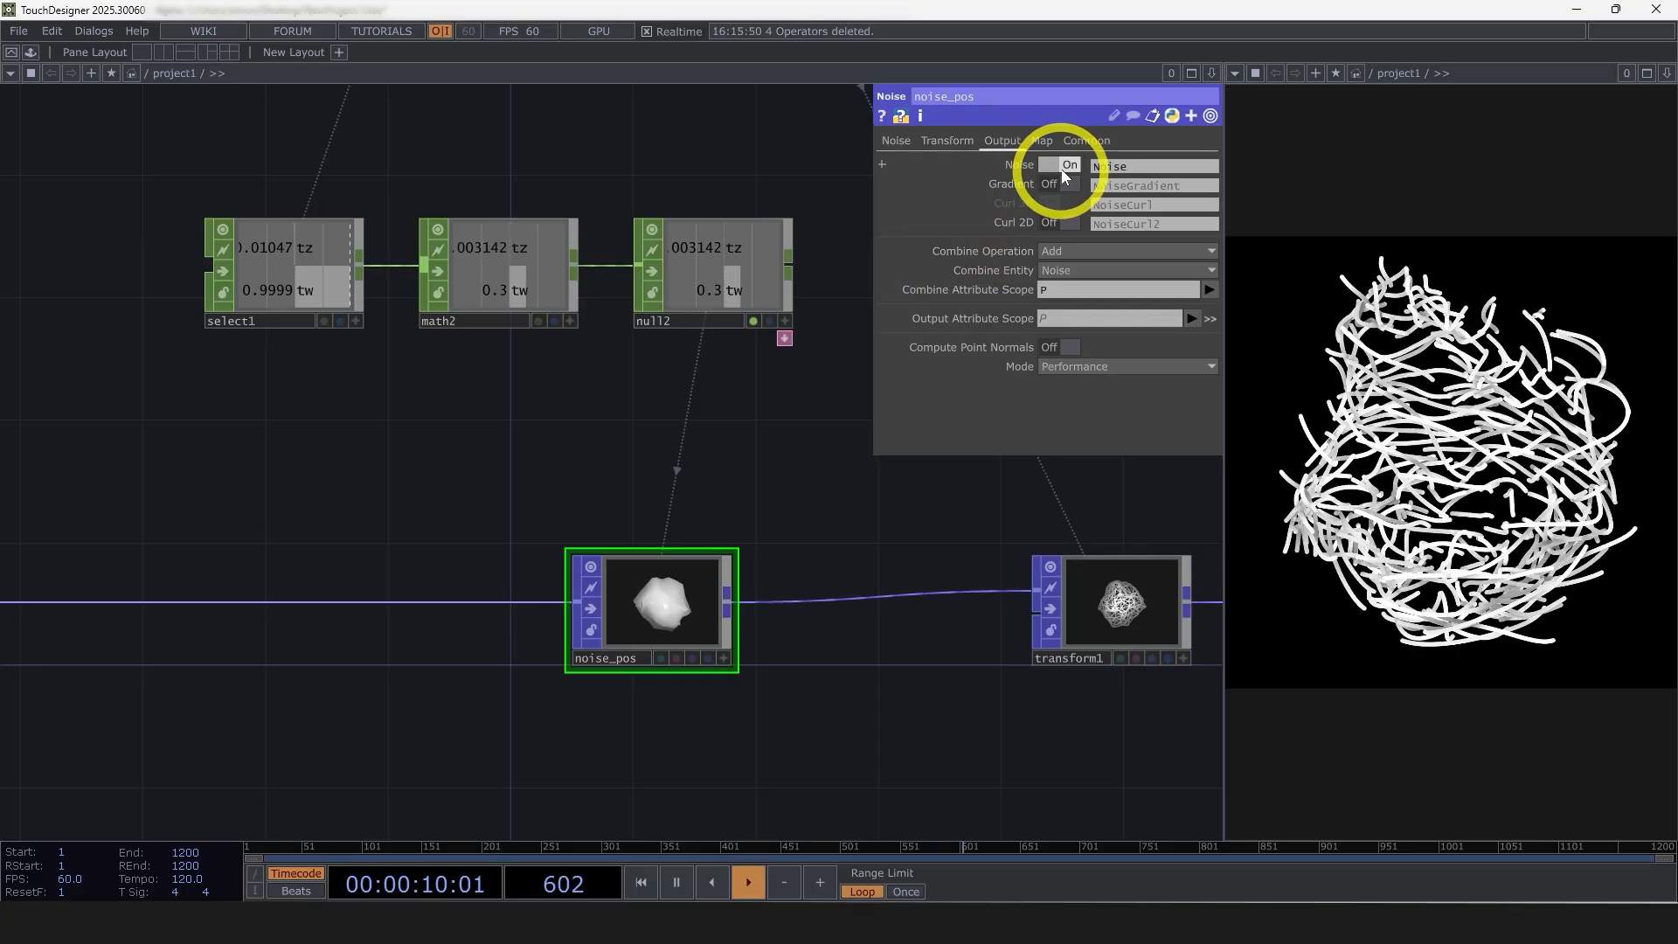
click(953, 142)
click(909, 140)
Try the Vector noise size on noise_pos and return it to Scalar
click(1065, 213)
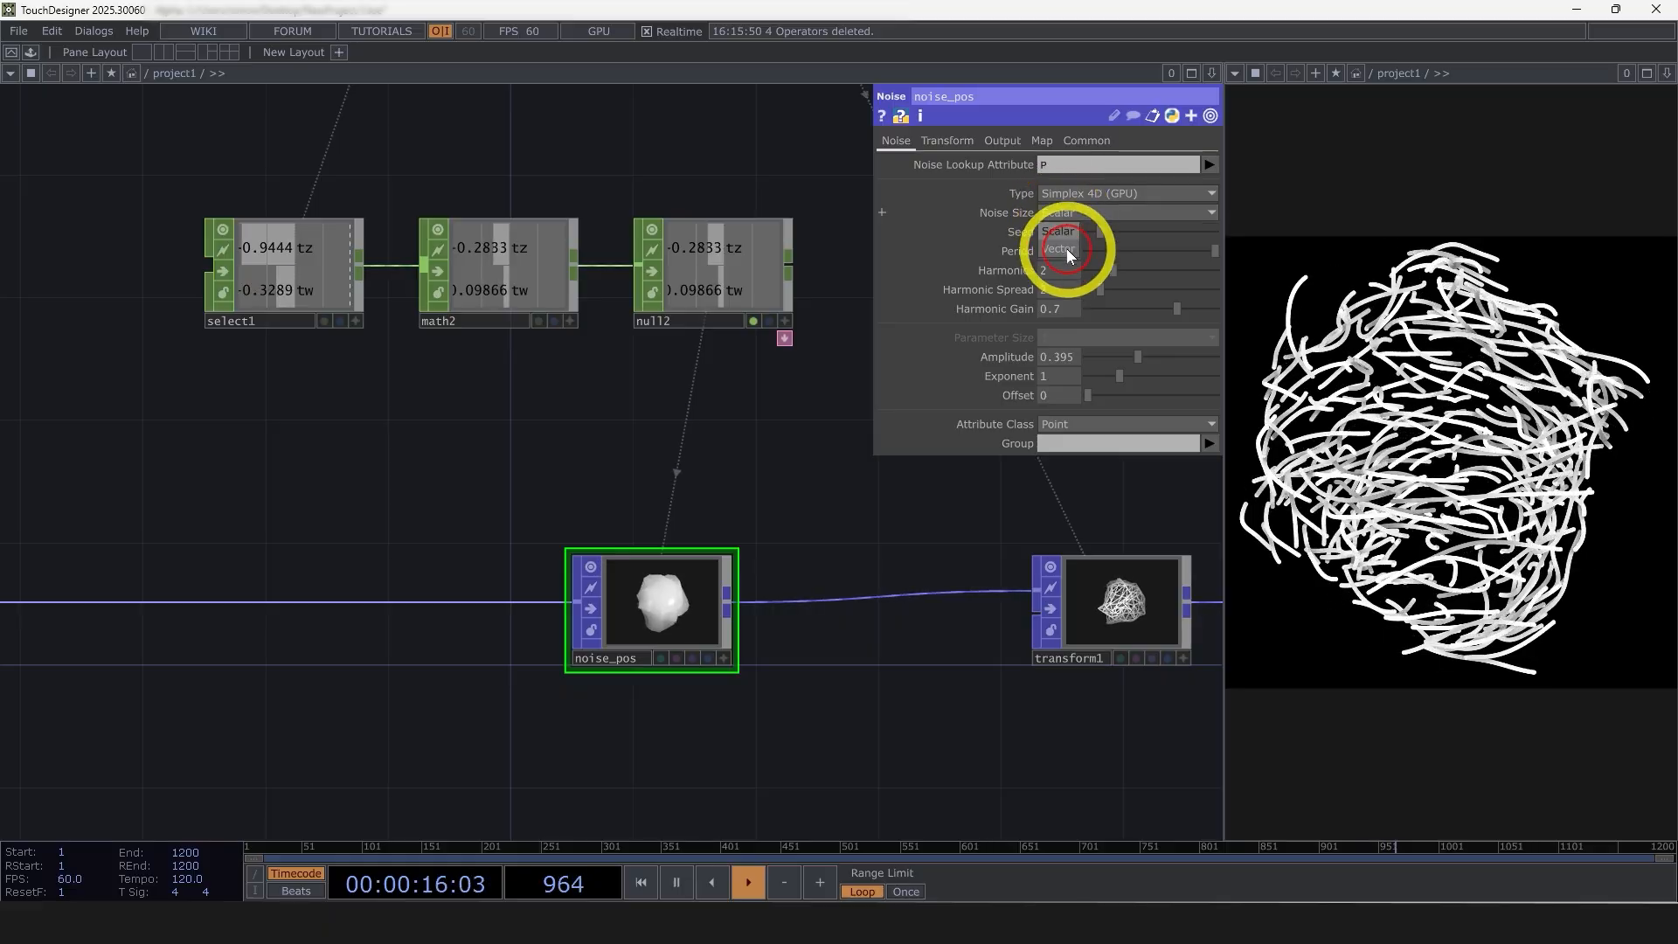
click(1067, 250)
click(1070, 215)
click(1064, 249)
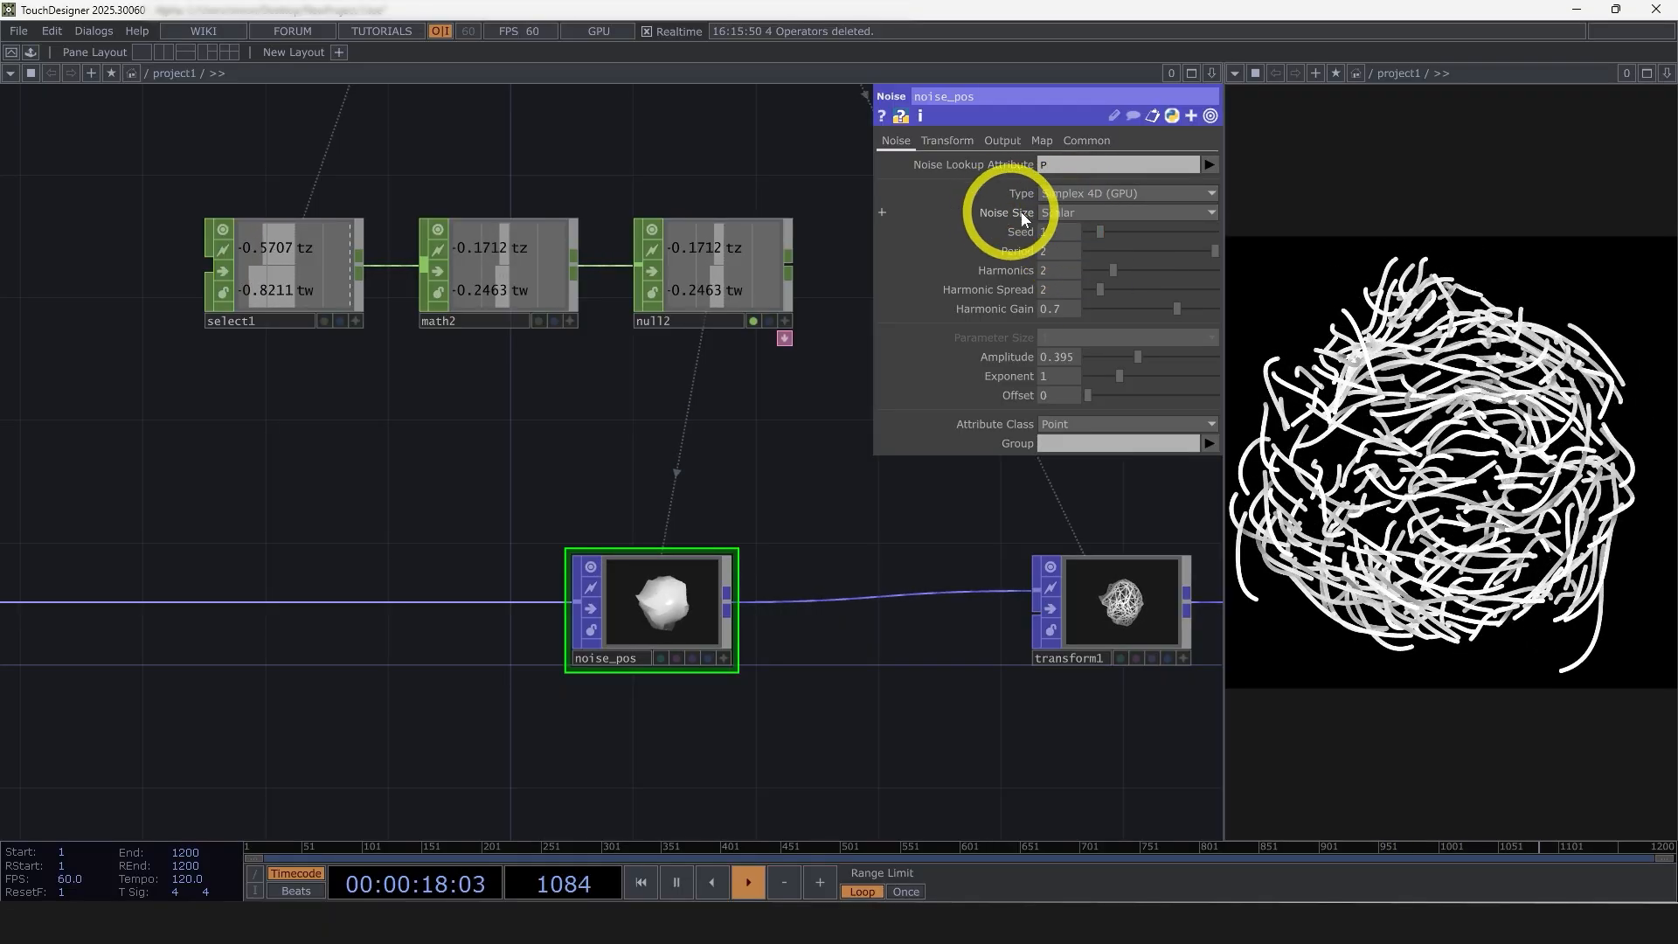
click(1064, 214)
click(1064, 232)
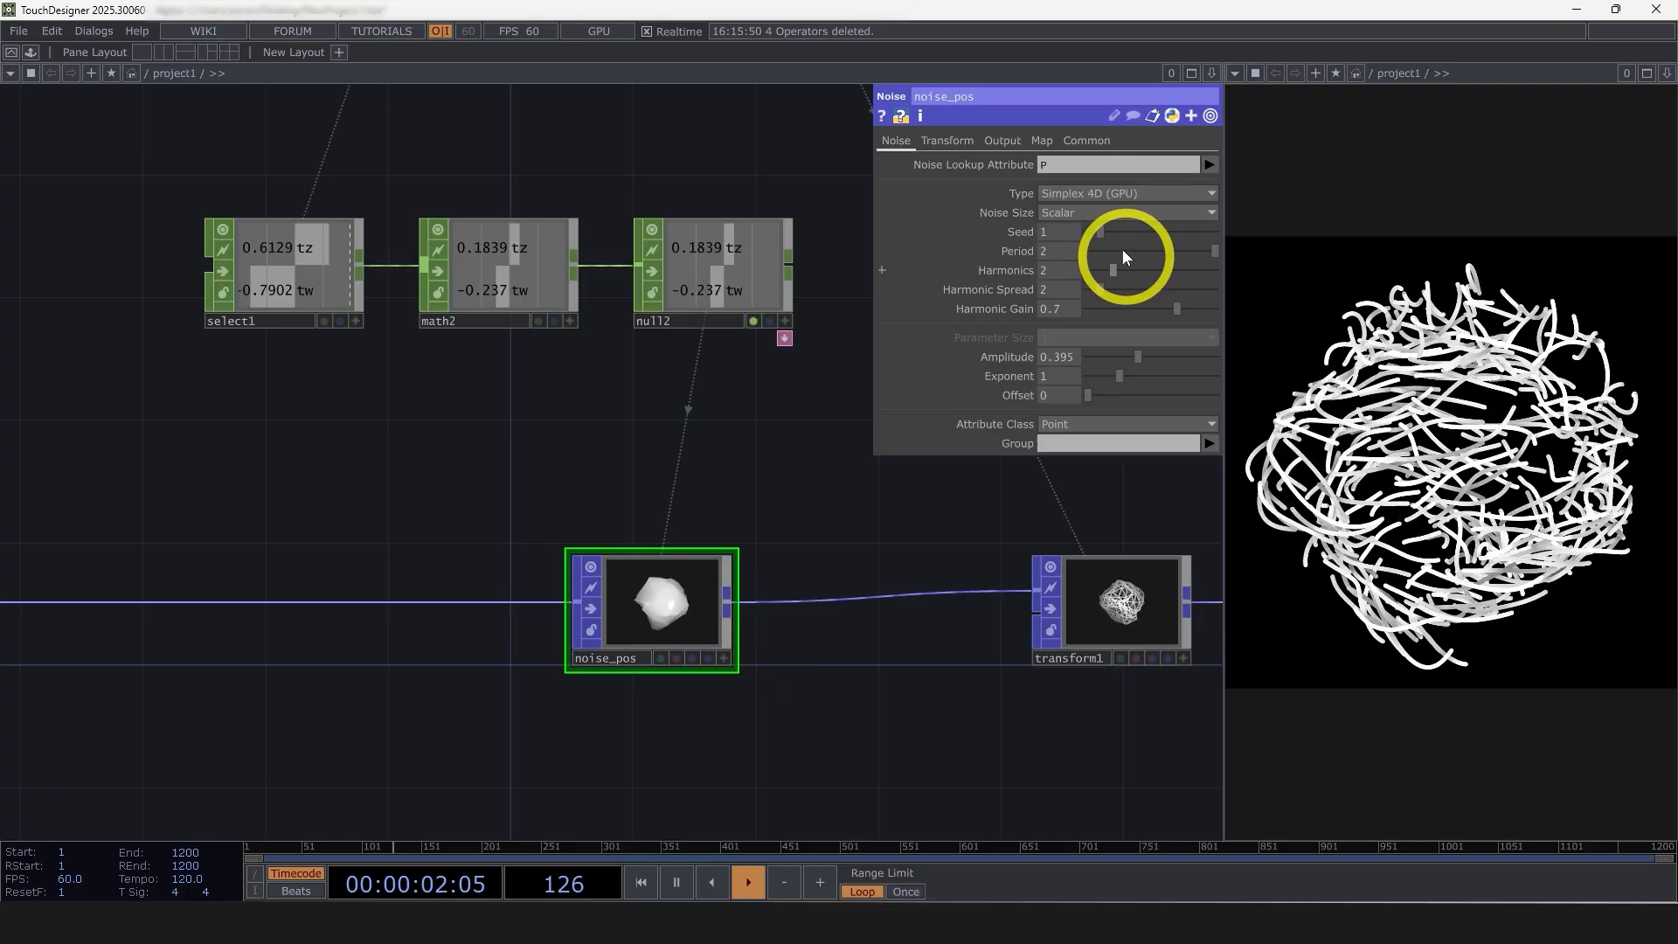
click(1087, 213)
click(1077, 229)
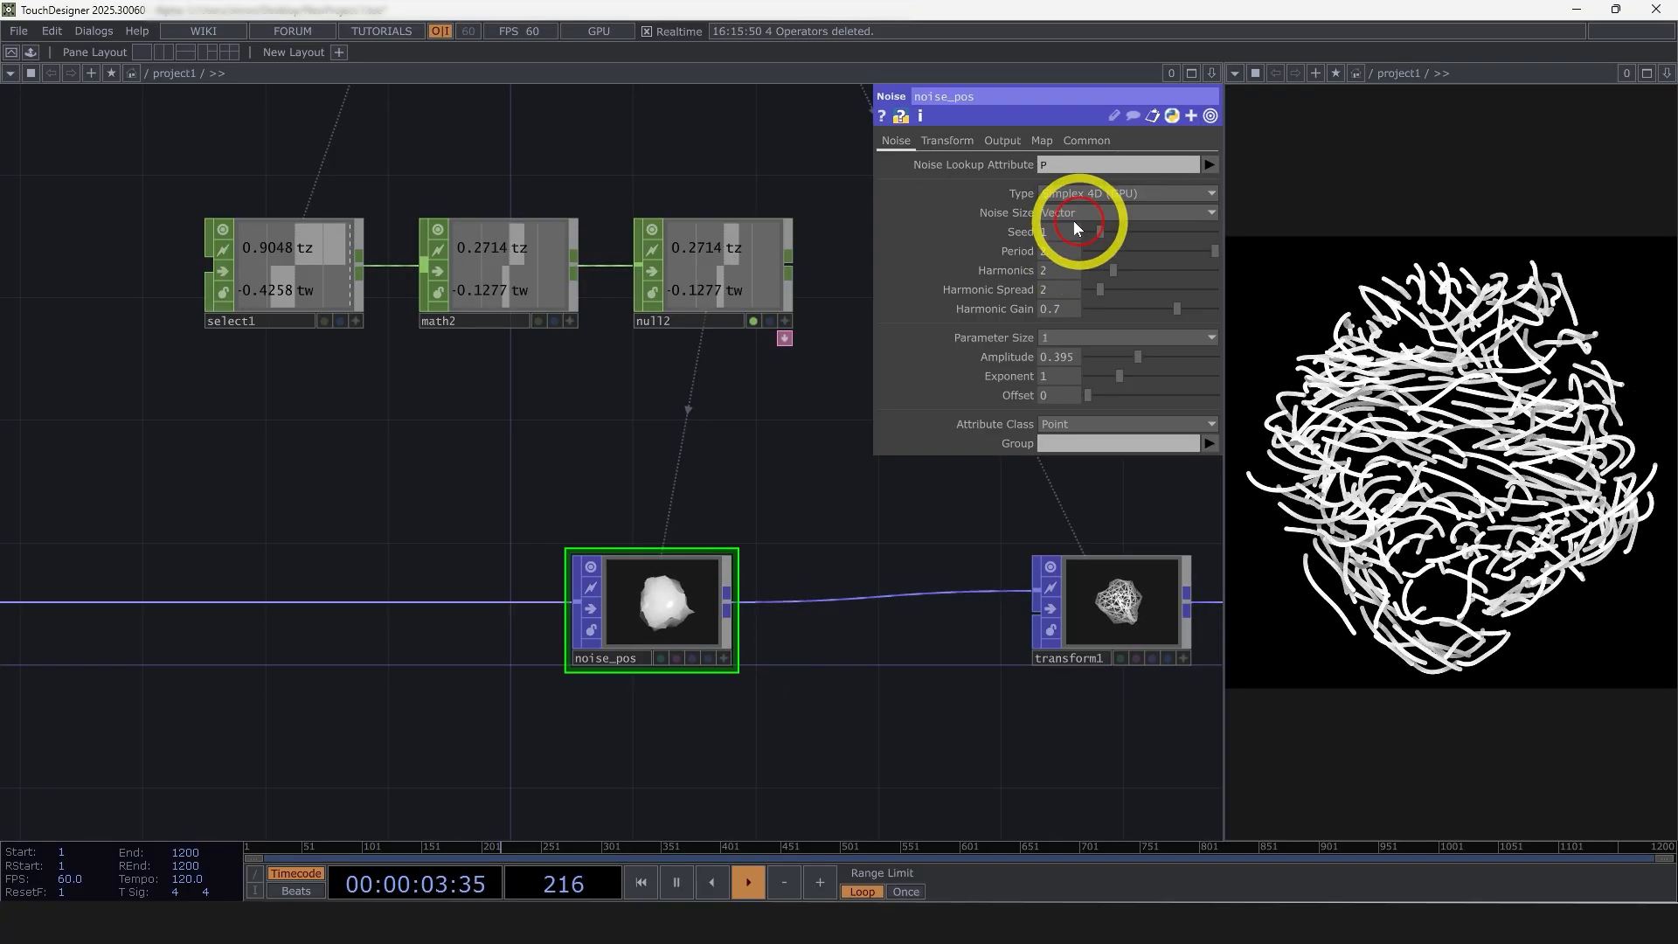
click(1055, 214)
Check the Combine Entity and Combine Attribute Scope settings of noise_pos's output
click(949, 140)
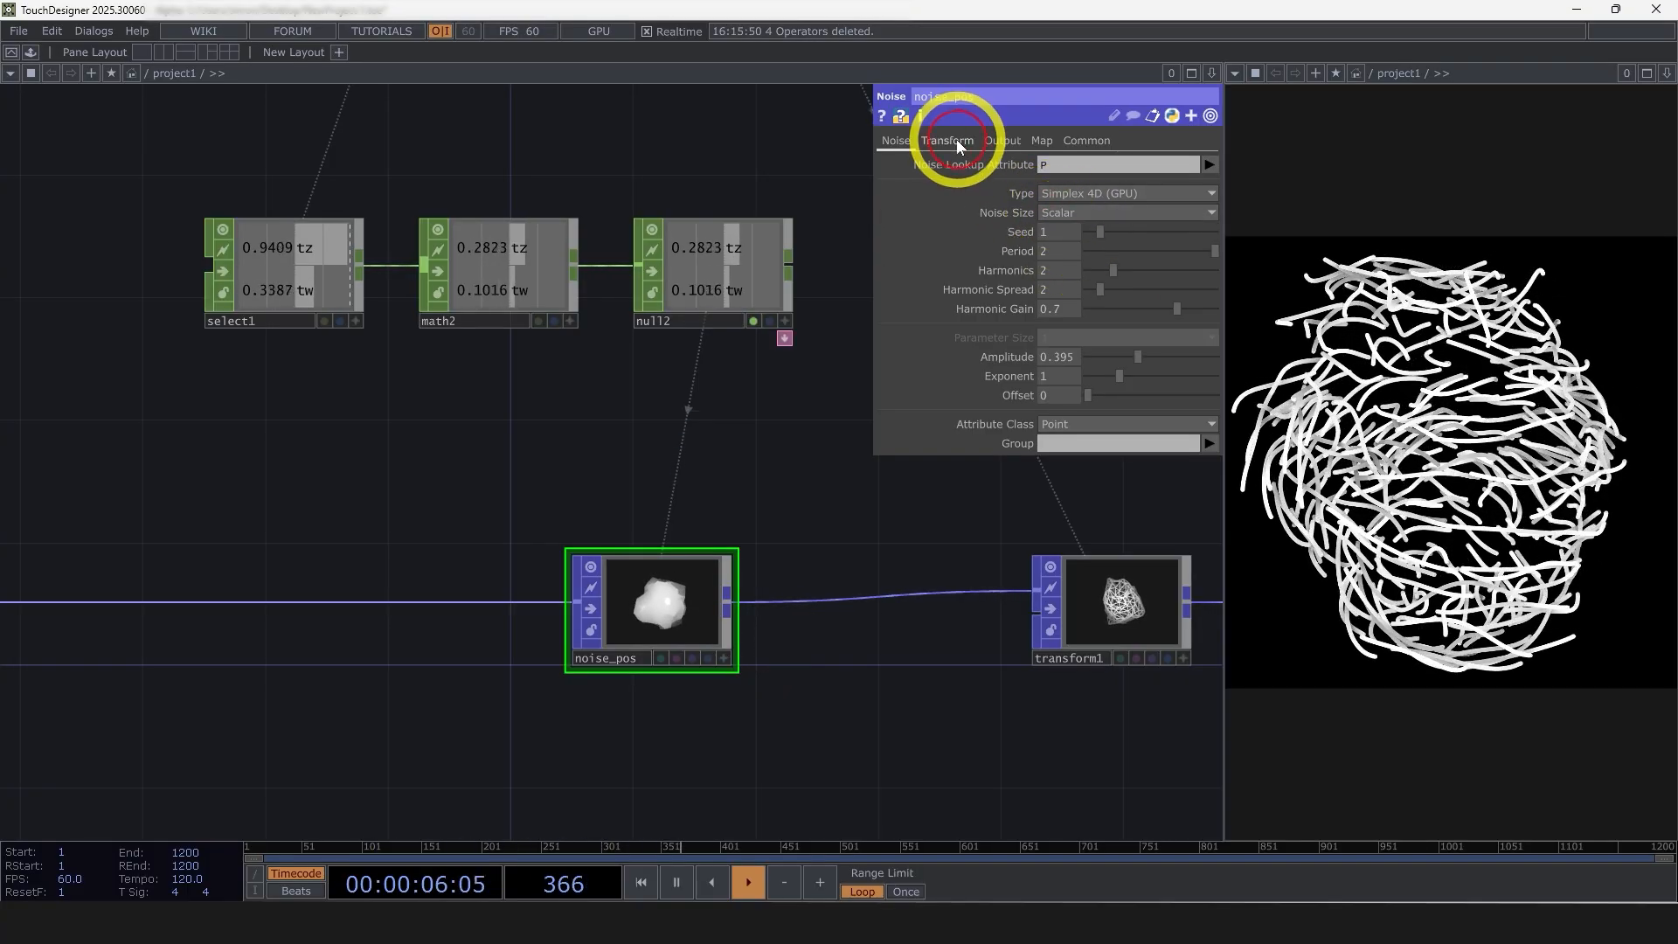
click(997, 142)
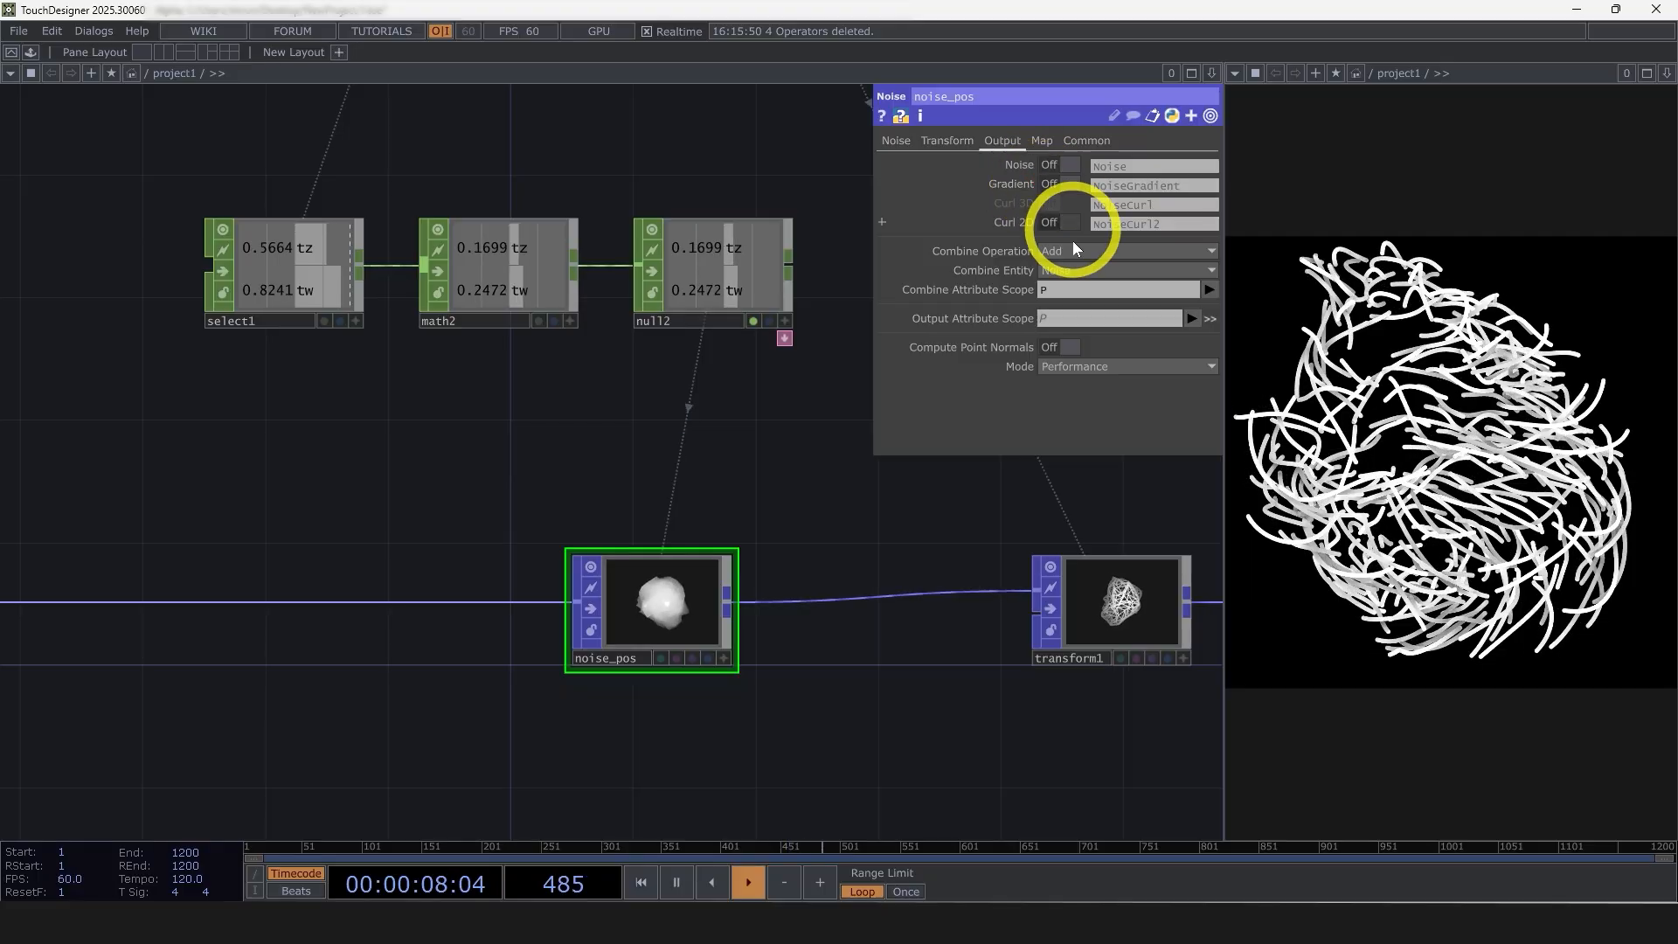
click(1055, 270)
click(1061, 289)
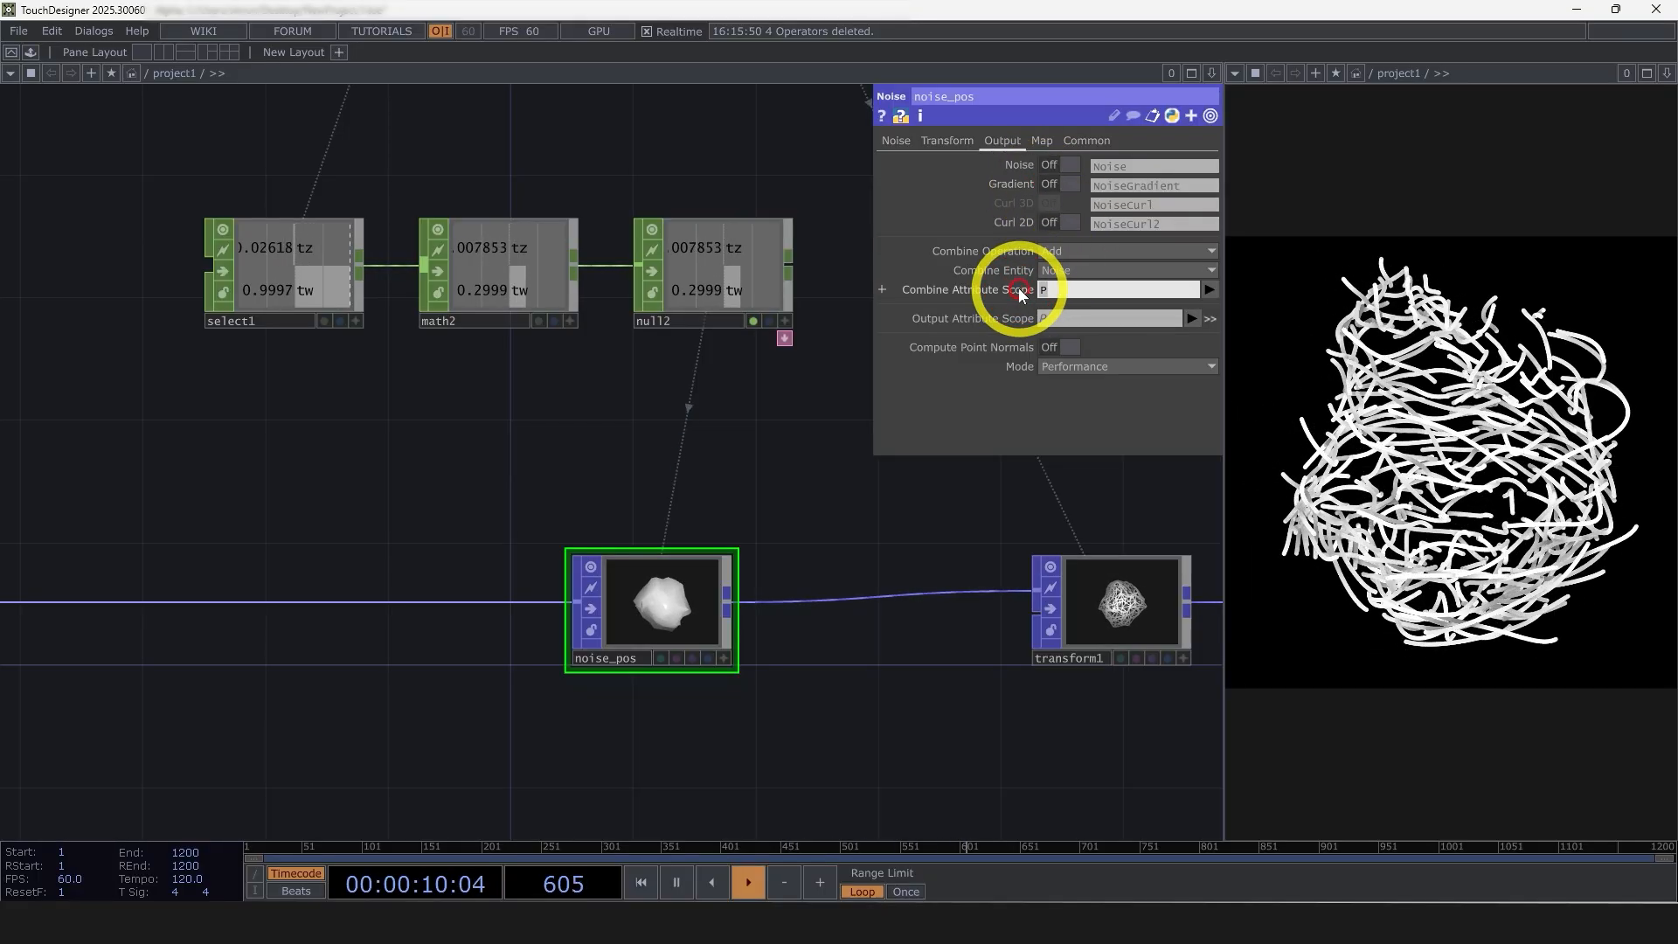
click(901, 141)
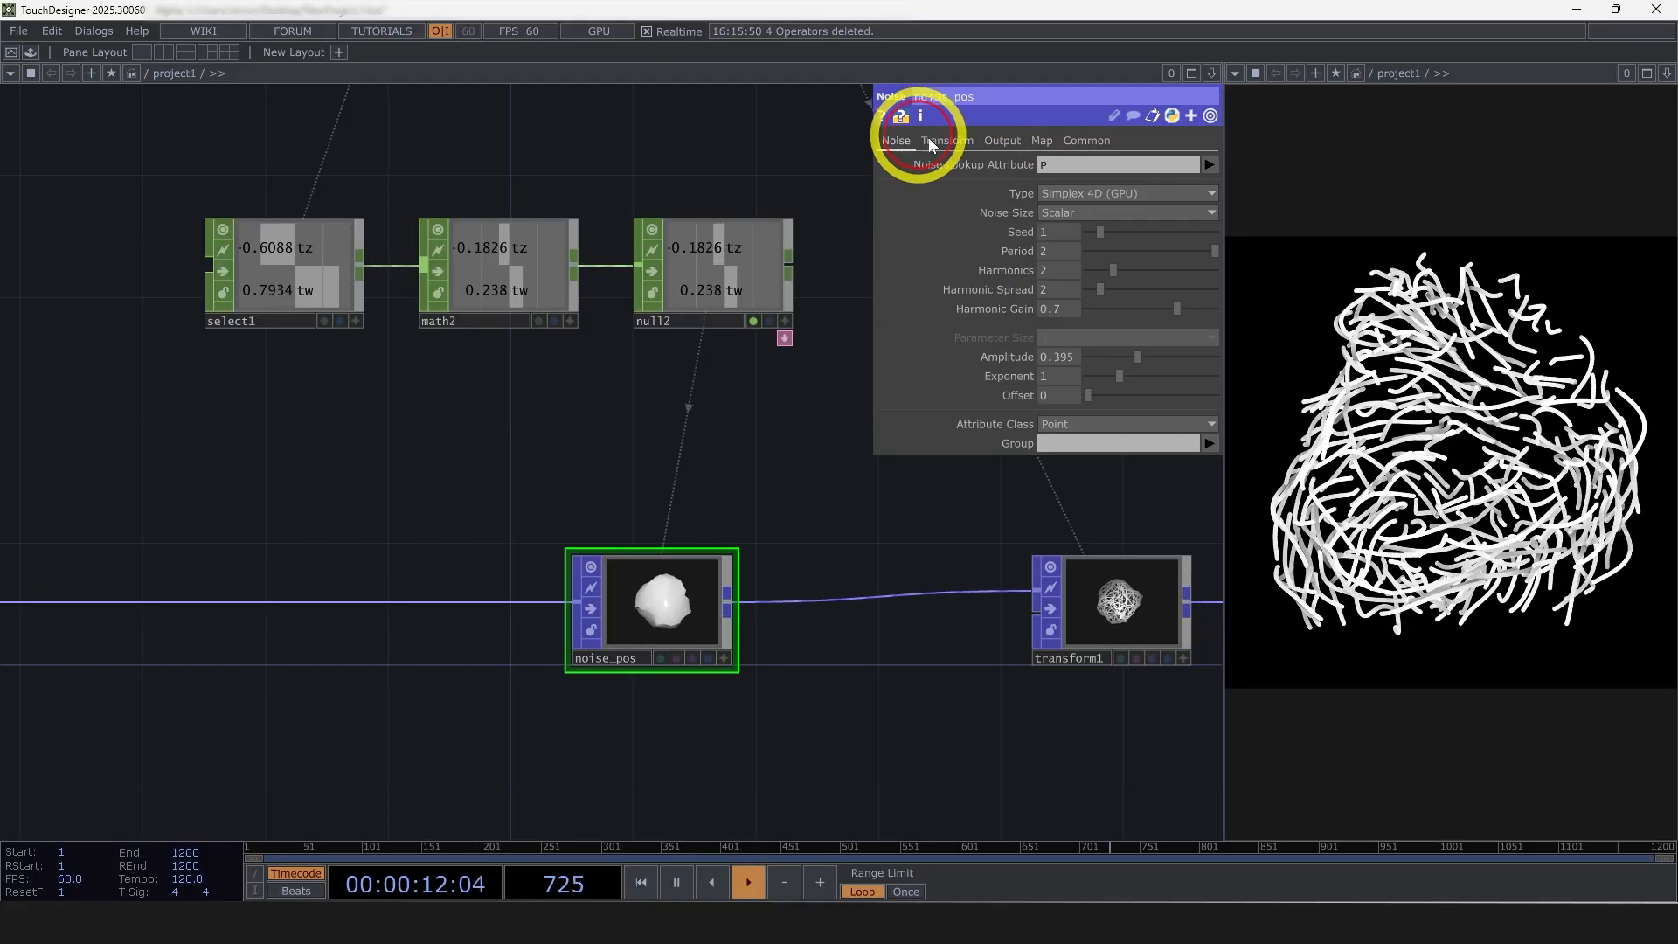
Check the Noise Size options and the operator info of noise_pos
click(1068, 212)
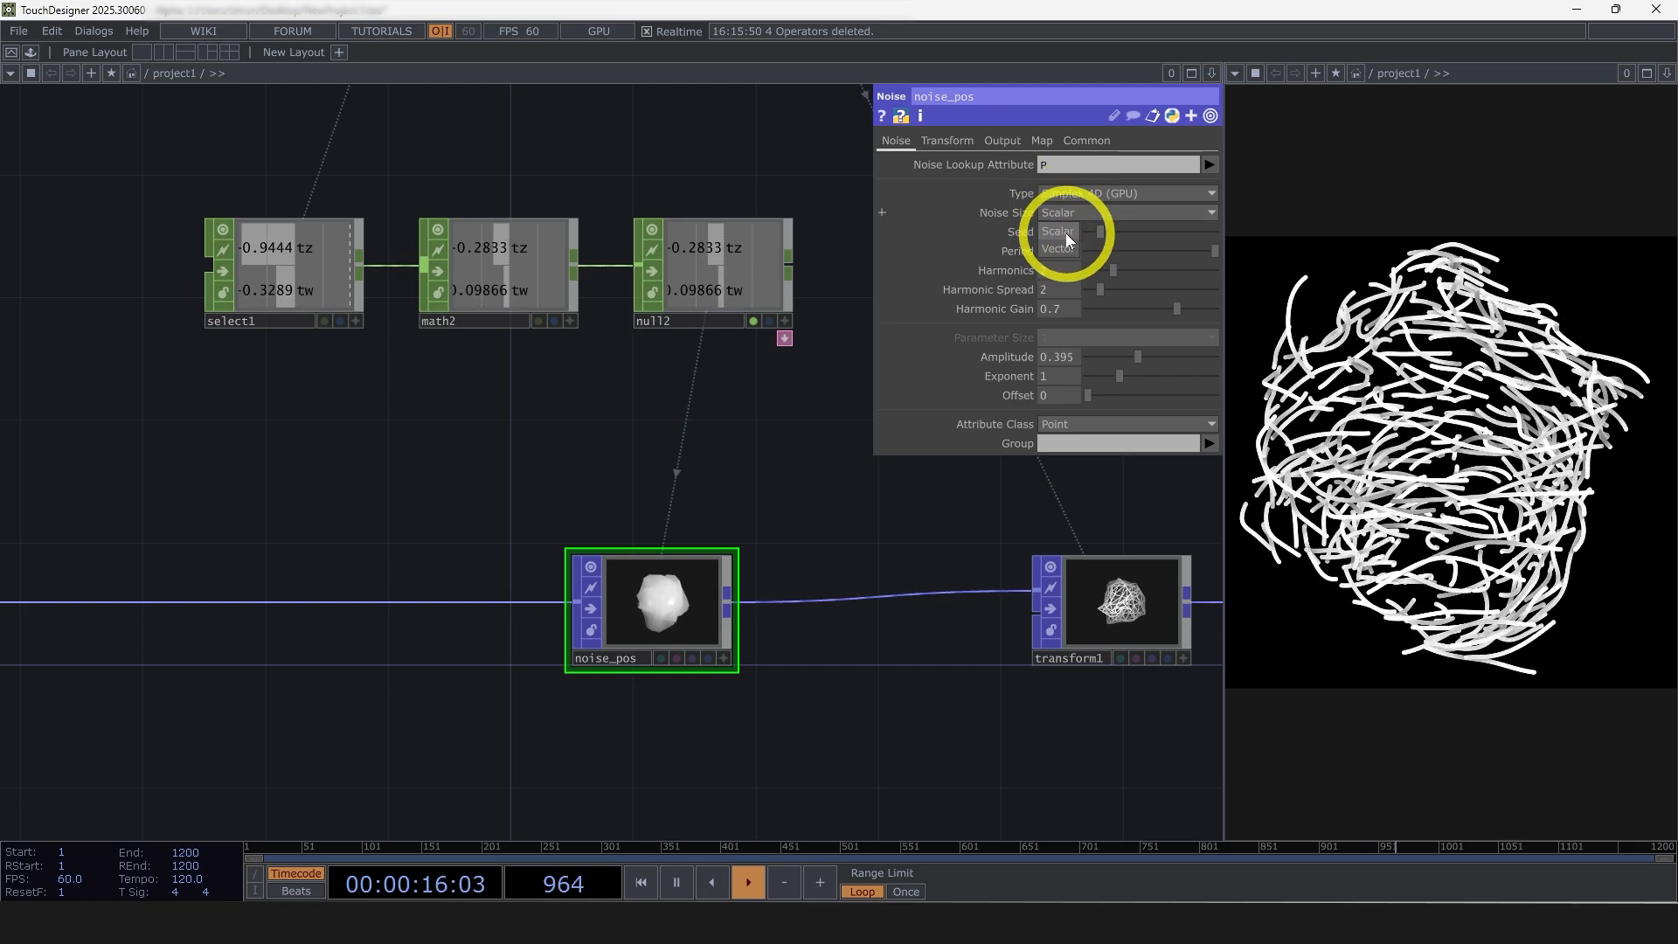
click(1072, 228)
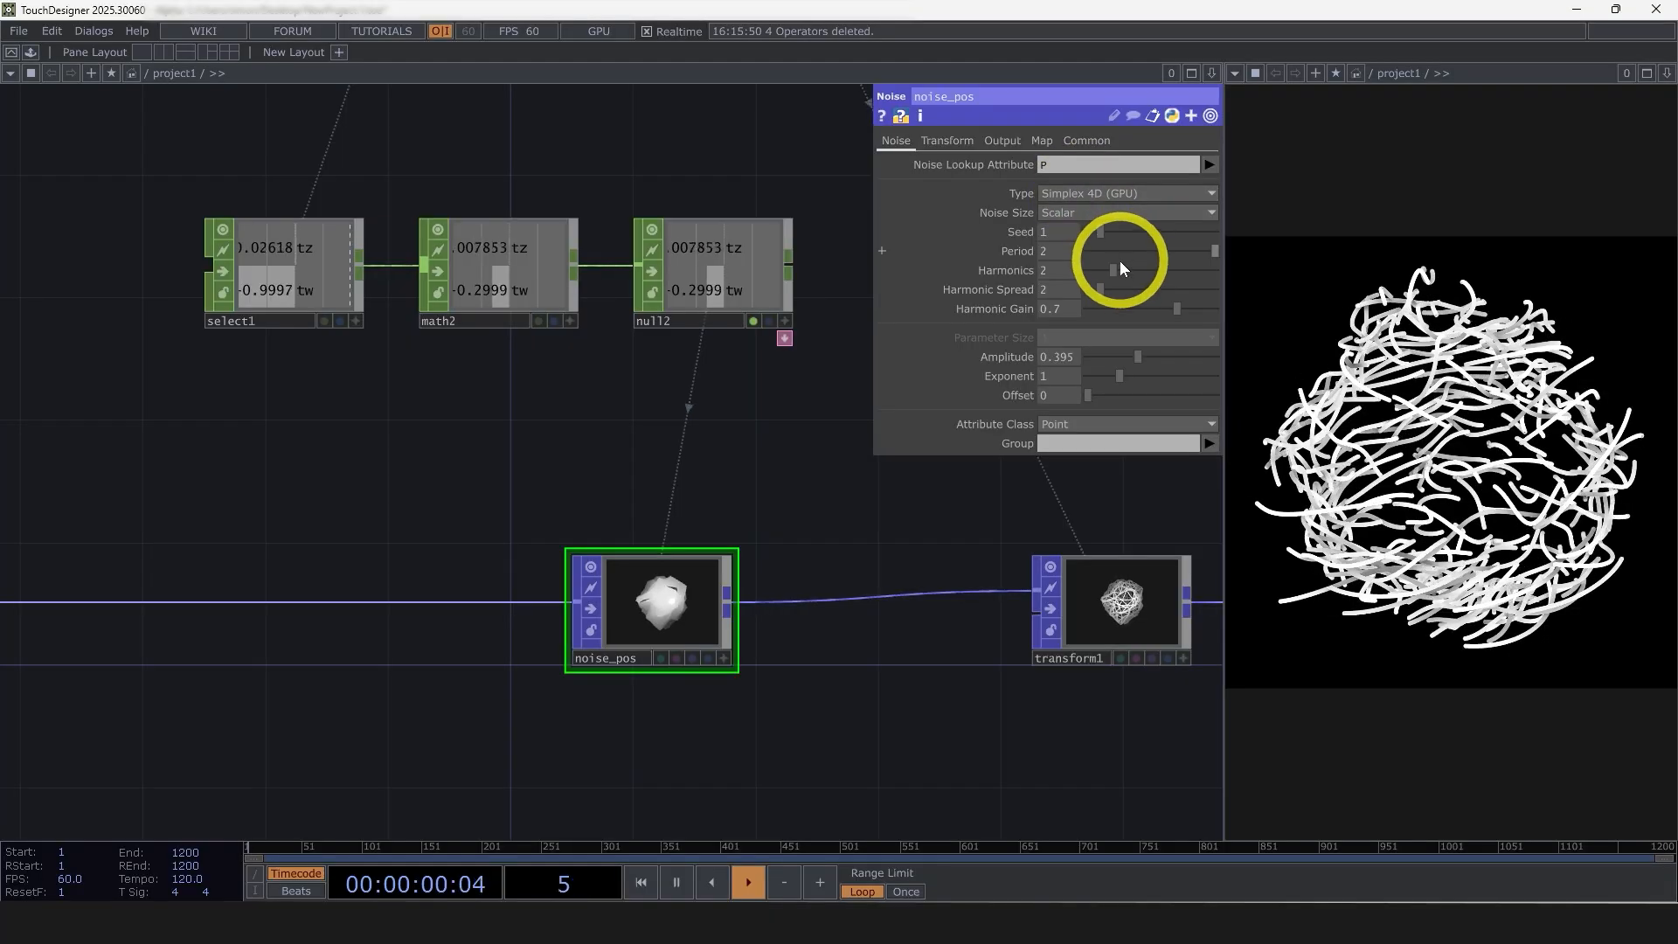
drag(760, 594, 760, 570)
middle_click(681, 605)
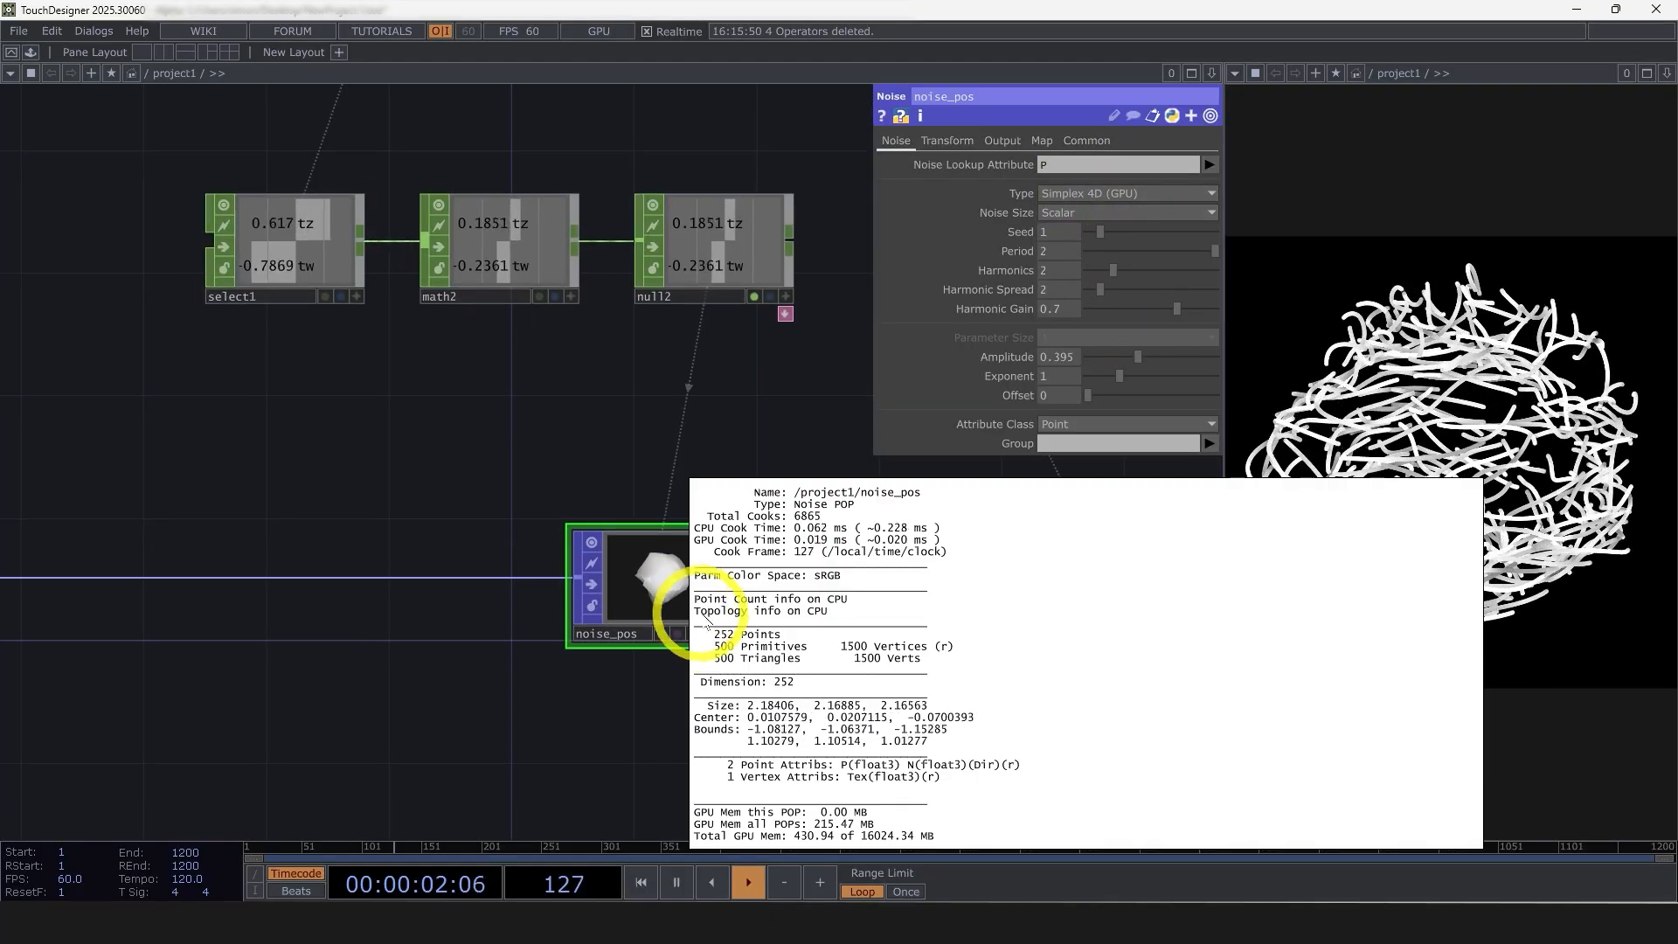
click(540, 721)
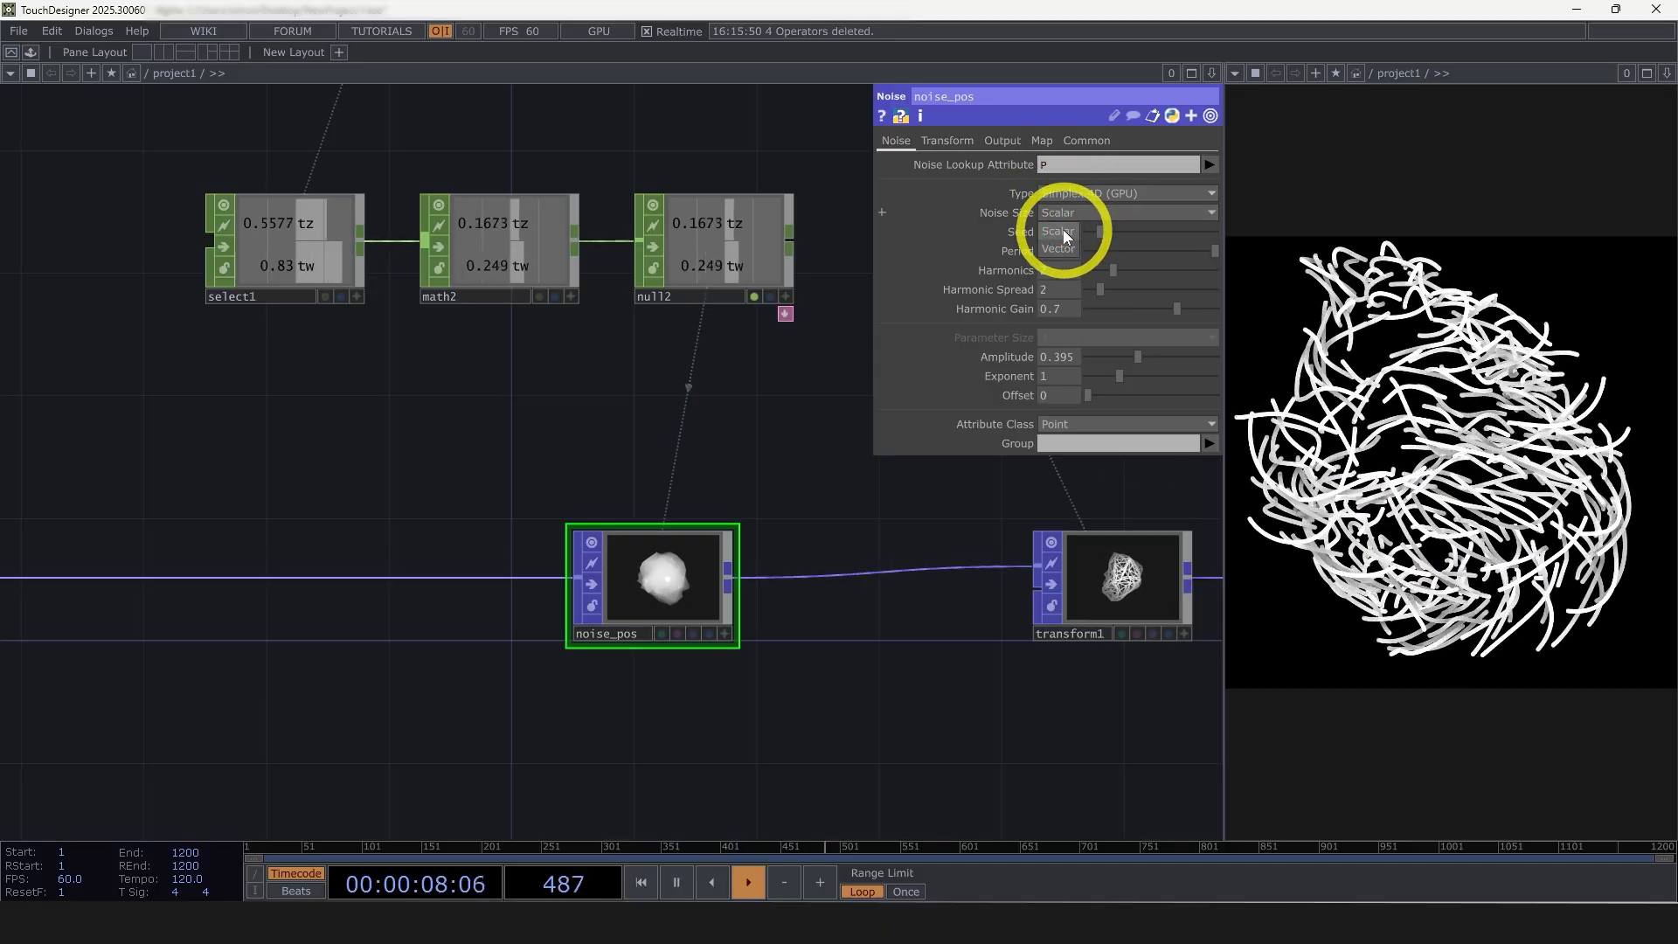
scroll(820, 623, down, 3)
drag(817, 618, 796, 599)
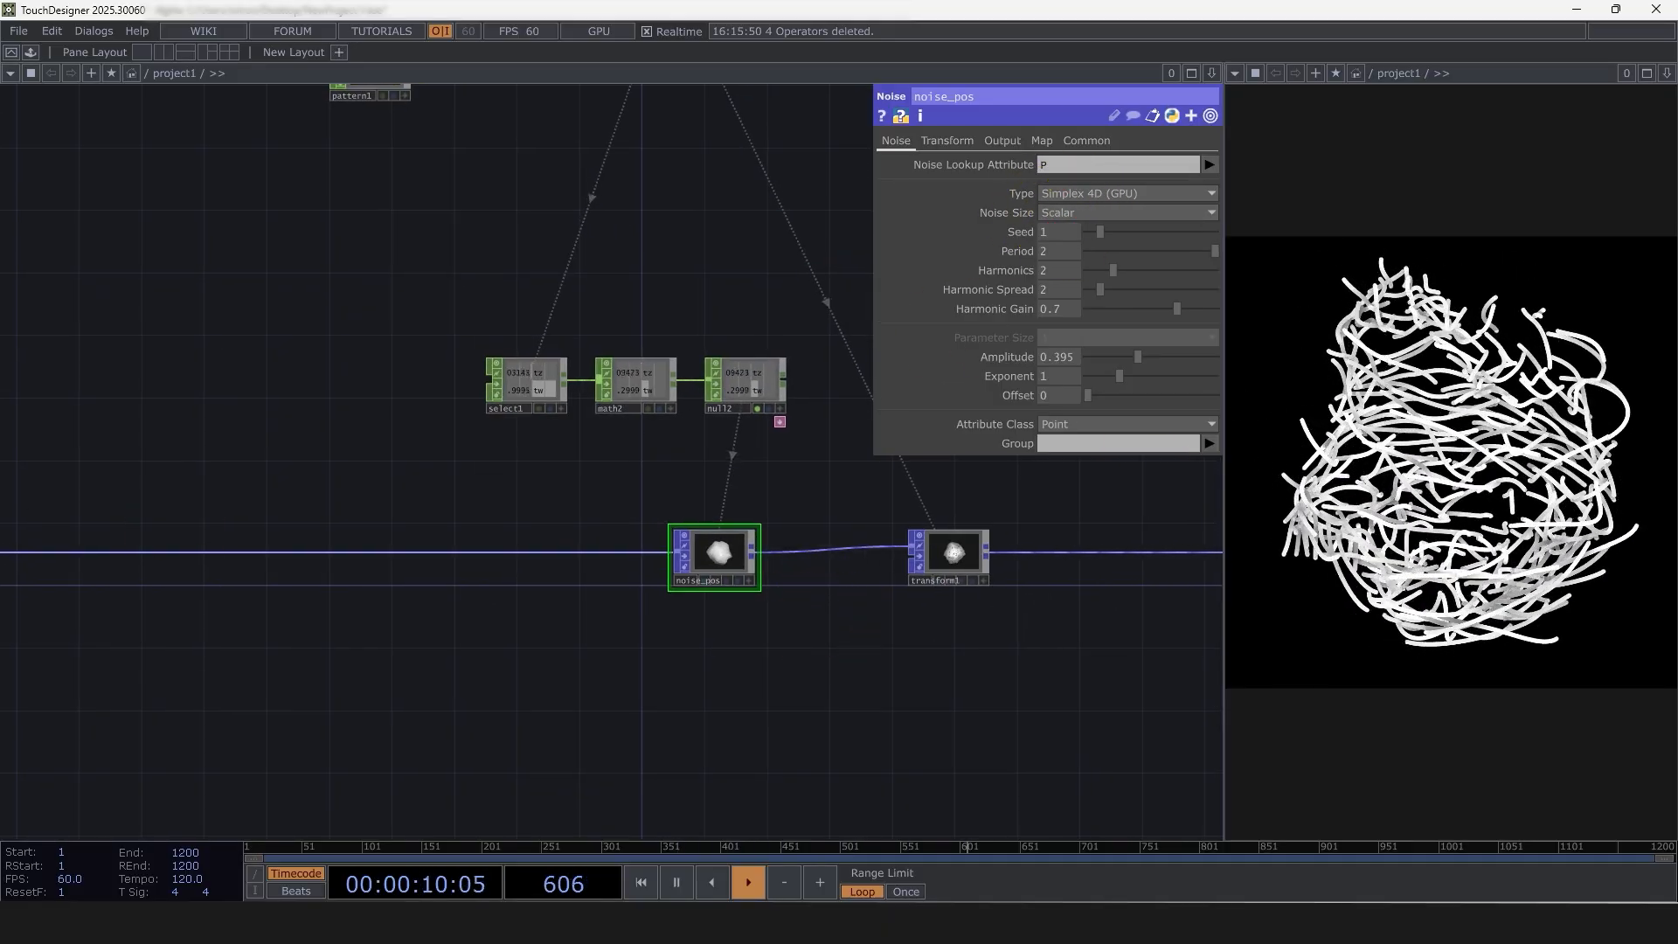
Rearrange the network by moving trail1 closer to transform1 and geo1 with the render operators farther away, leaving room between them
scroll(645, 723, down, 4)
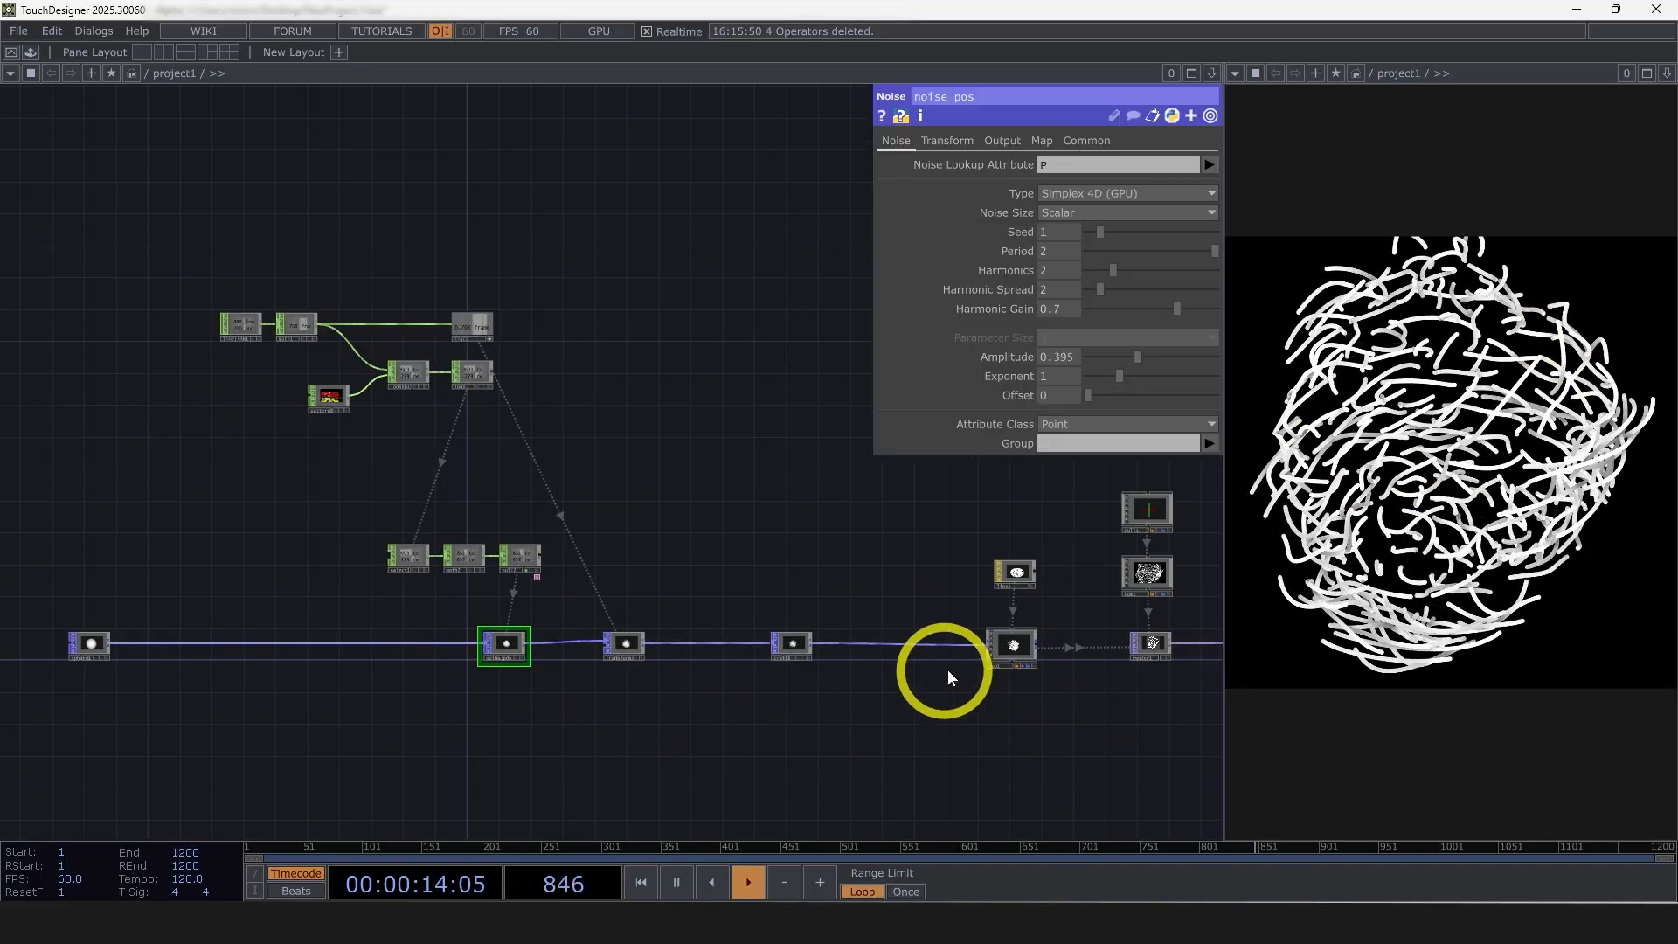
scroll(874, 686, up, 3)
scroll(983, 638, down, 5)
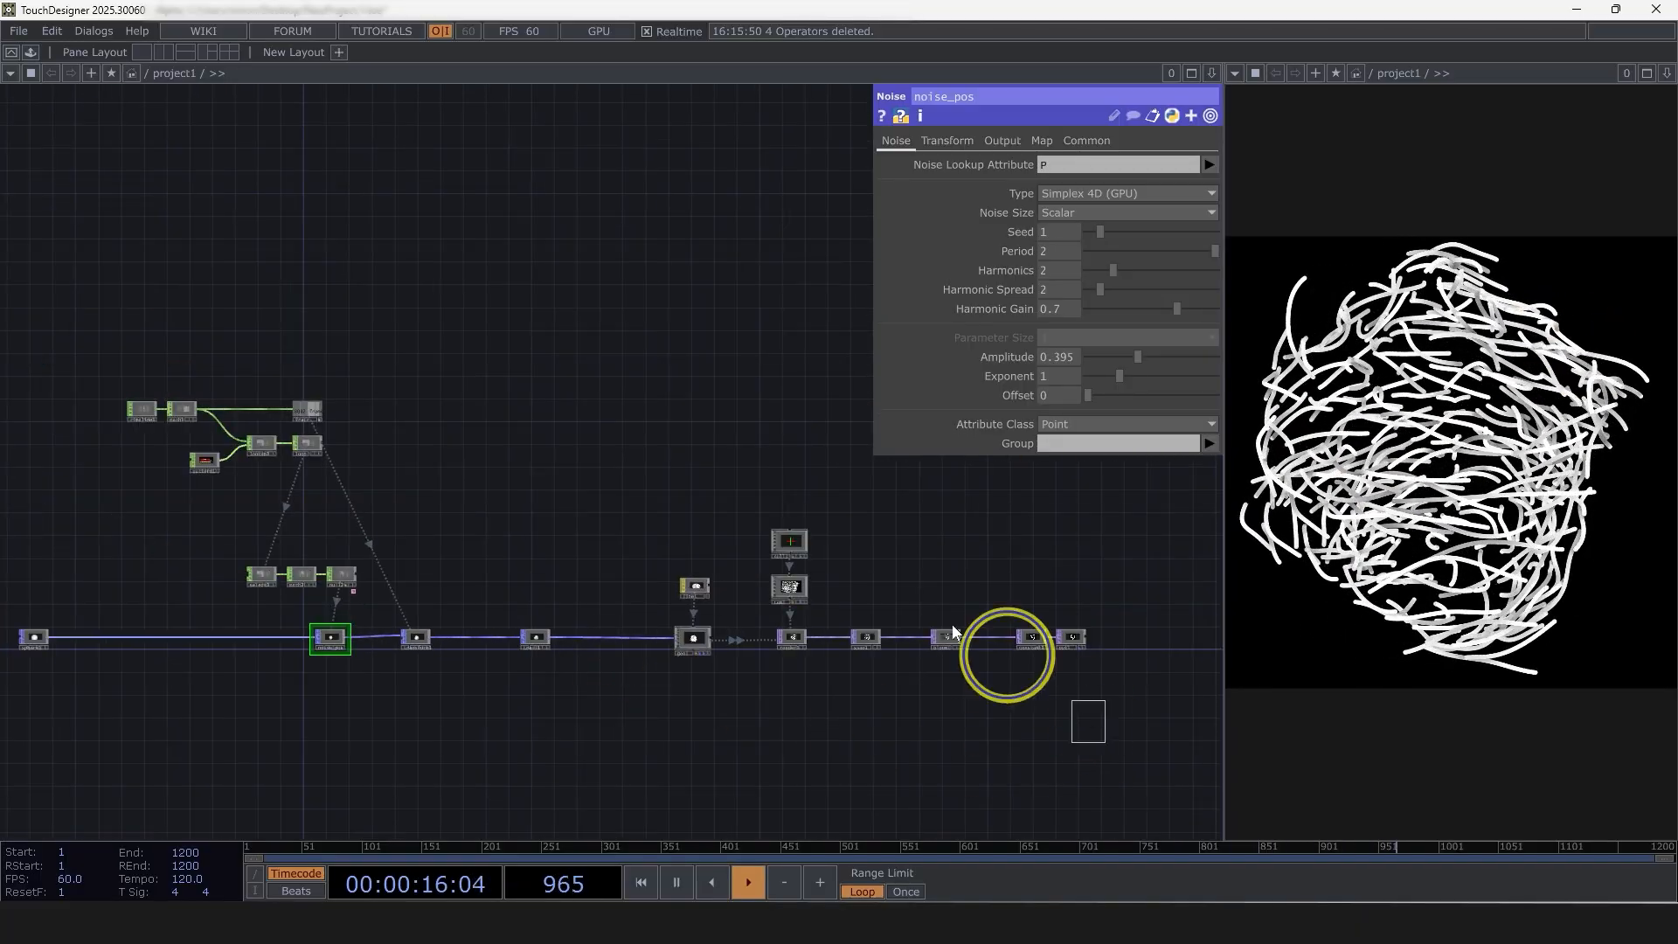
right_drag(953, 632, 637, 458)
drag(696, 584, 758, 585)
drag(611, 672, 286, 635)
scroll(360, 618, up, 5)
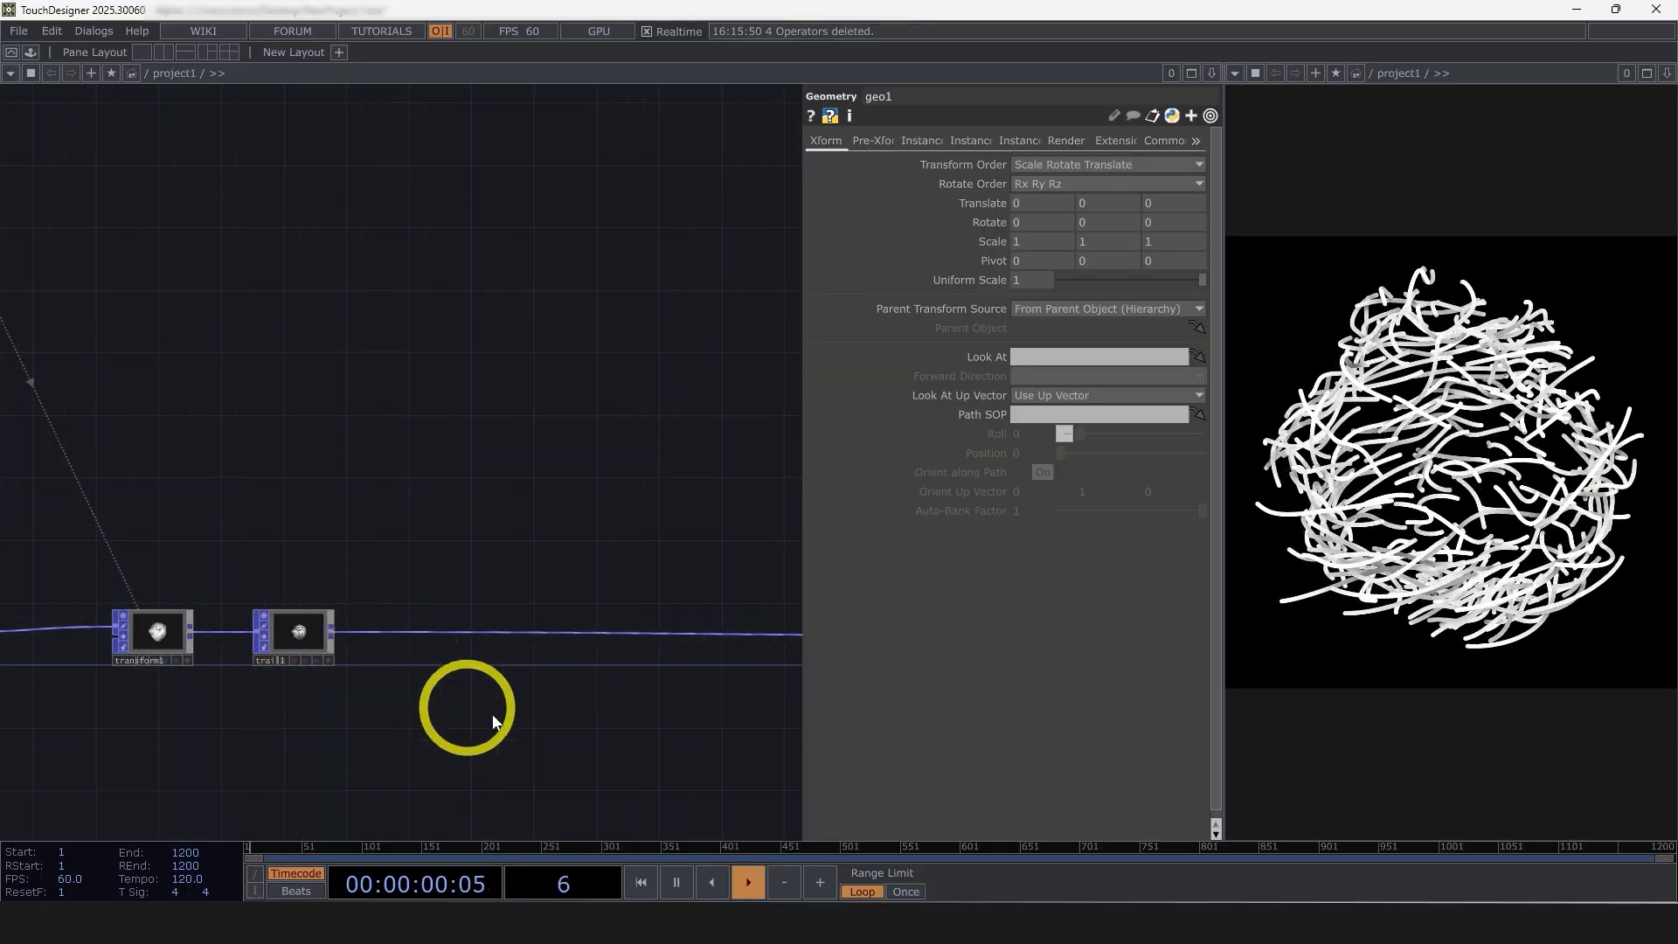
Add a Line Metrics POP after trail1 on the chain to geo1
drag(457, 697, 418, 675)
scroll(262, 617, up, 4)
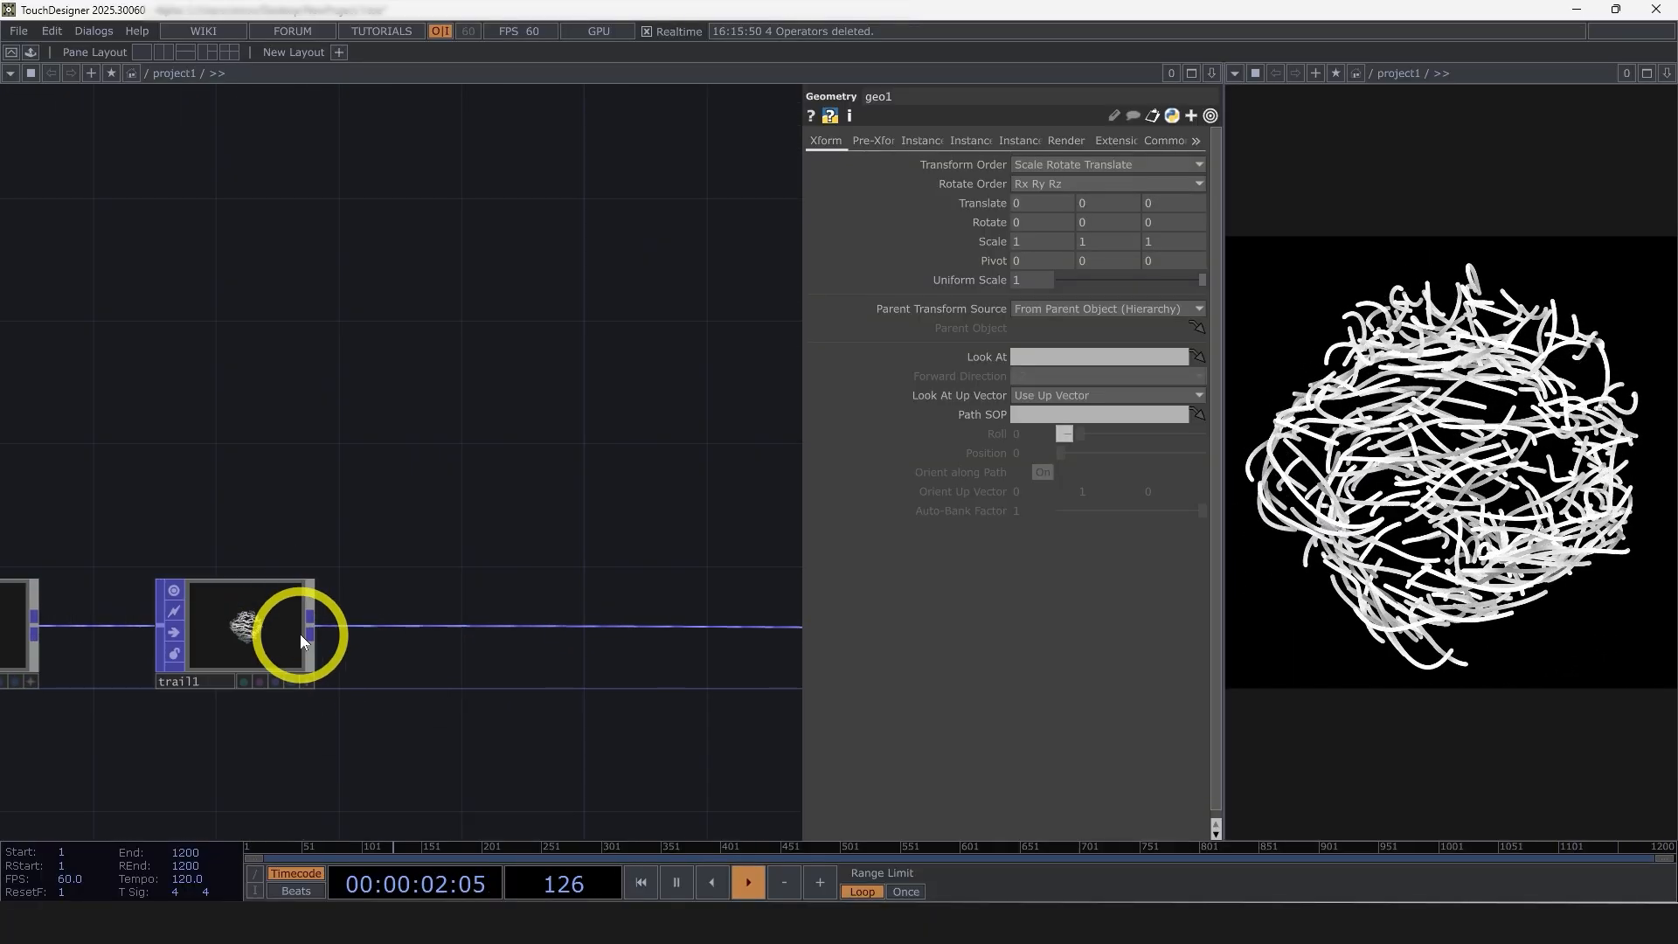
right_click(308, 619)
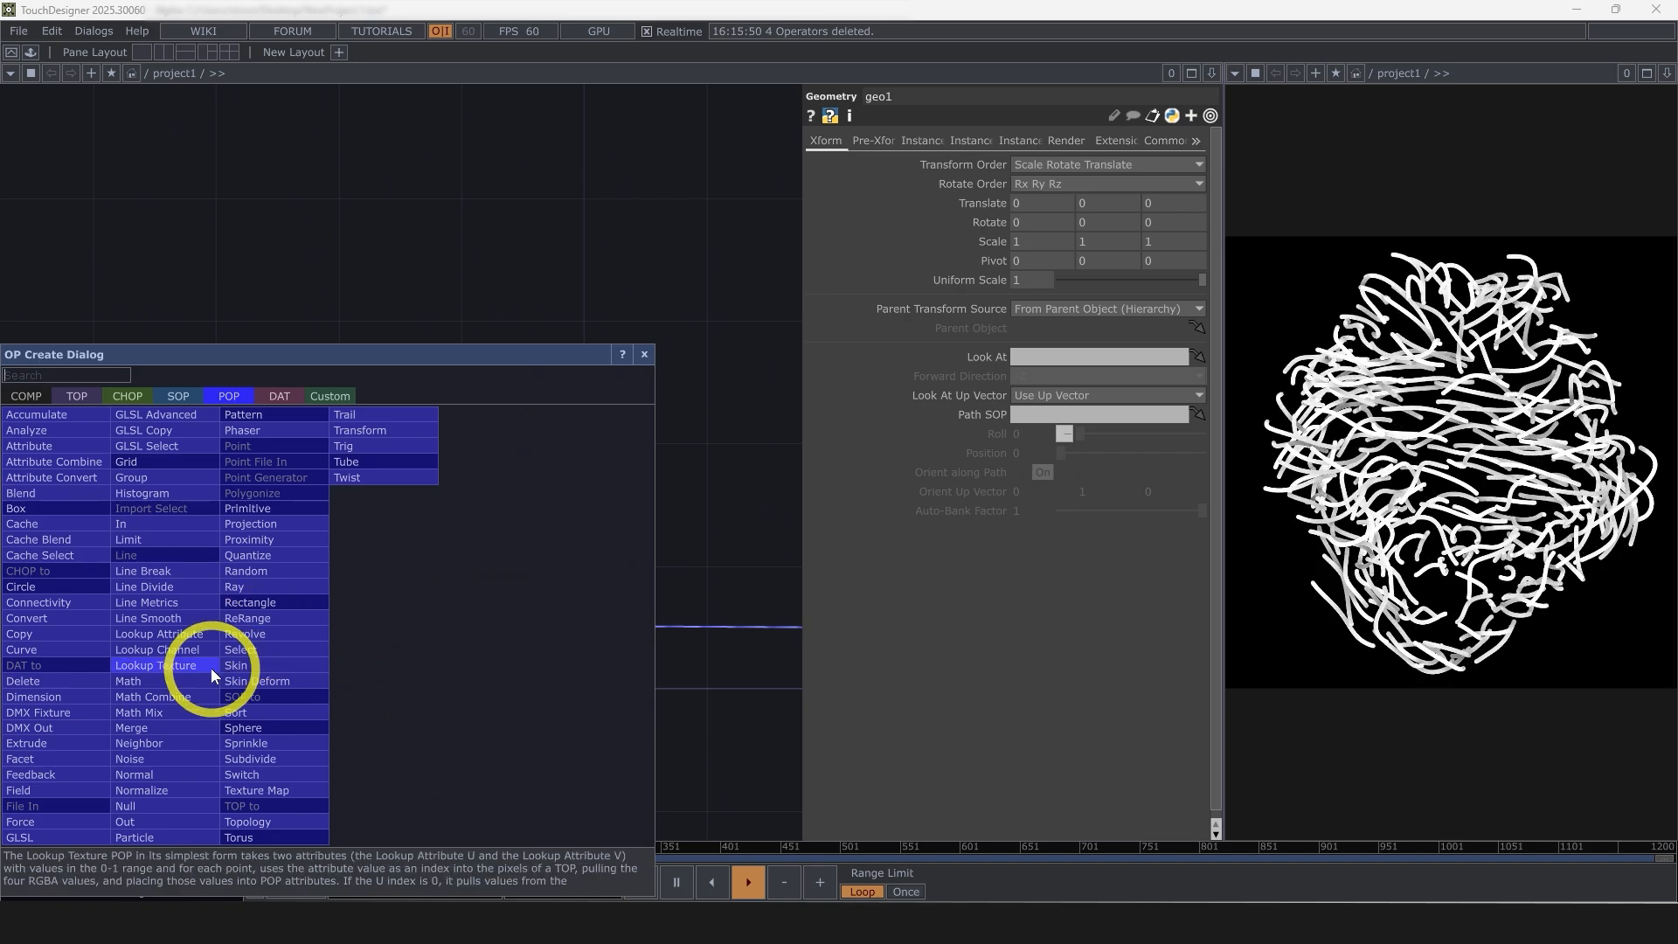
text(li)
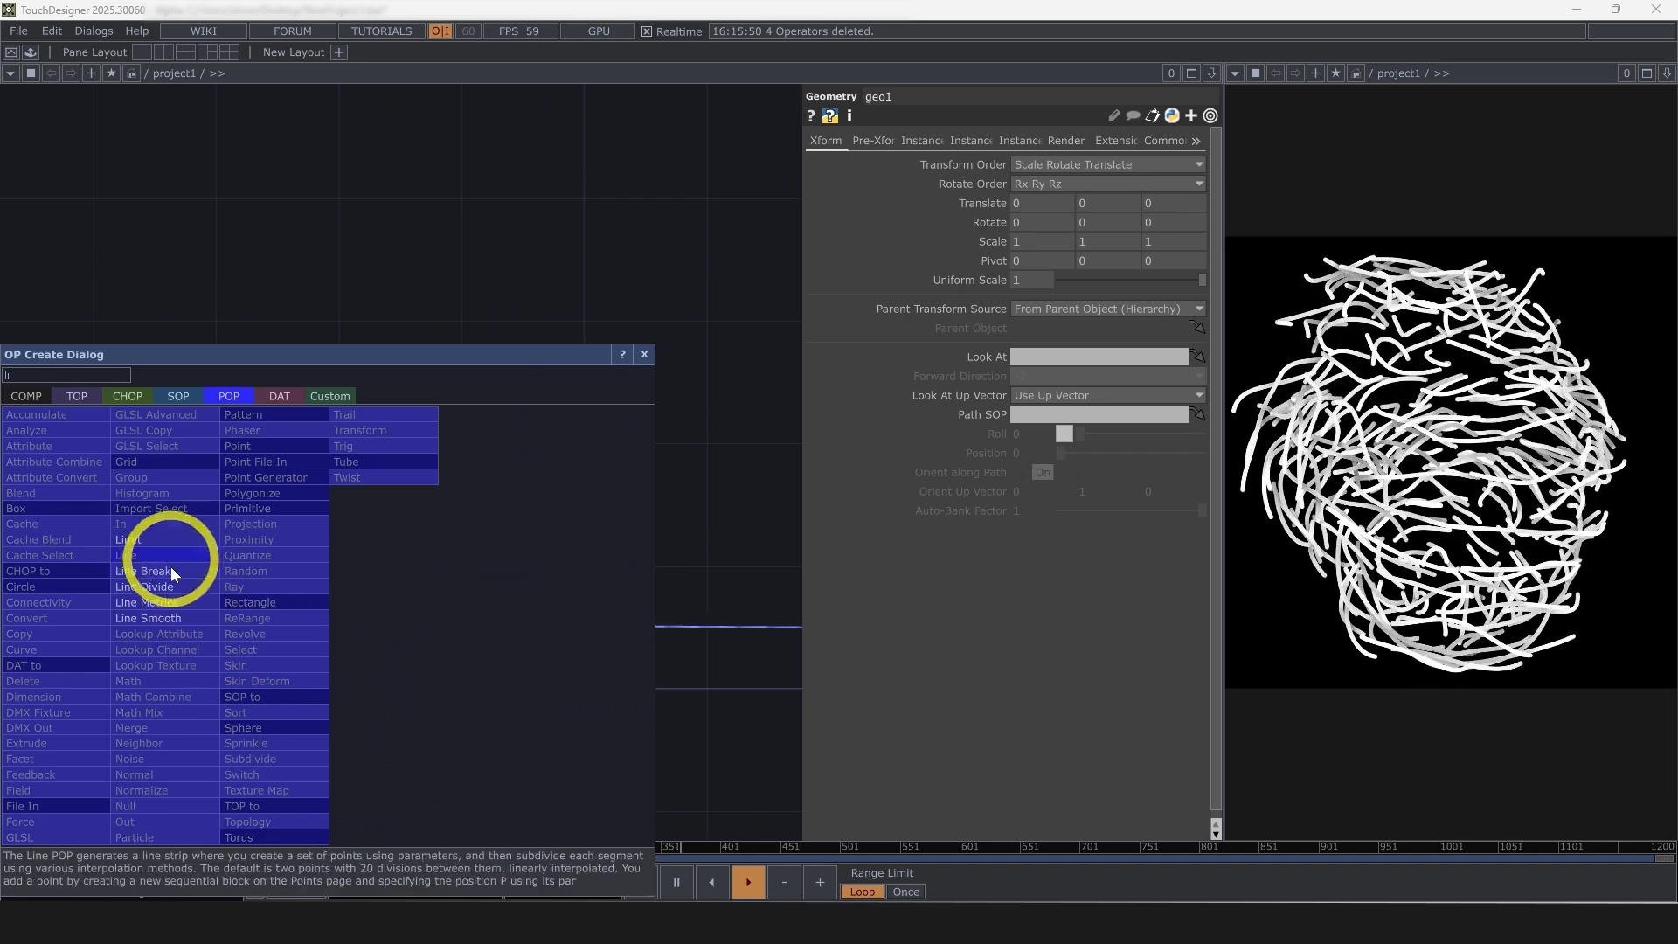
click(147, 602)
click(471, 630)
drag(451, 773, 555, 688)
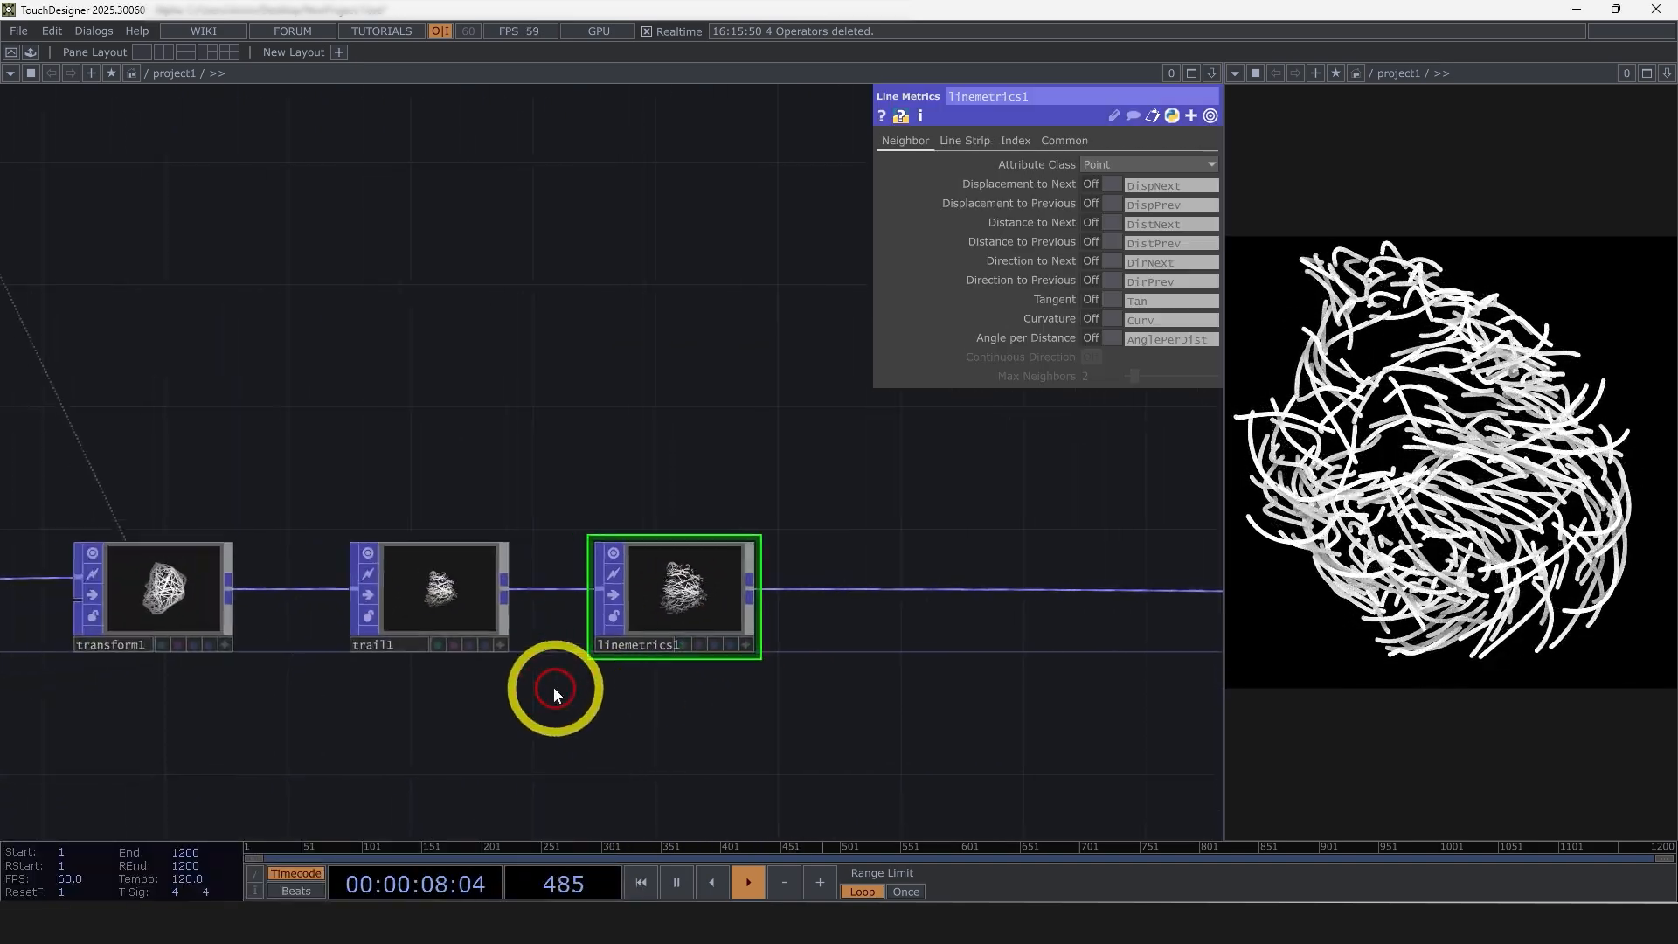
Enable the Distance from Start Normalized attribute DistStartNorm on linemetrics1
scroll(550, 689, up, 2)
scroll(551, 652, up, 2)
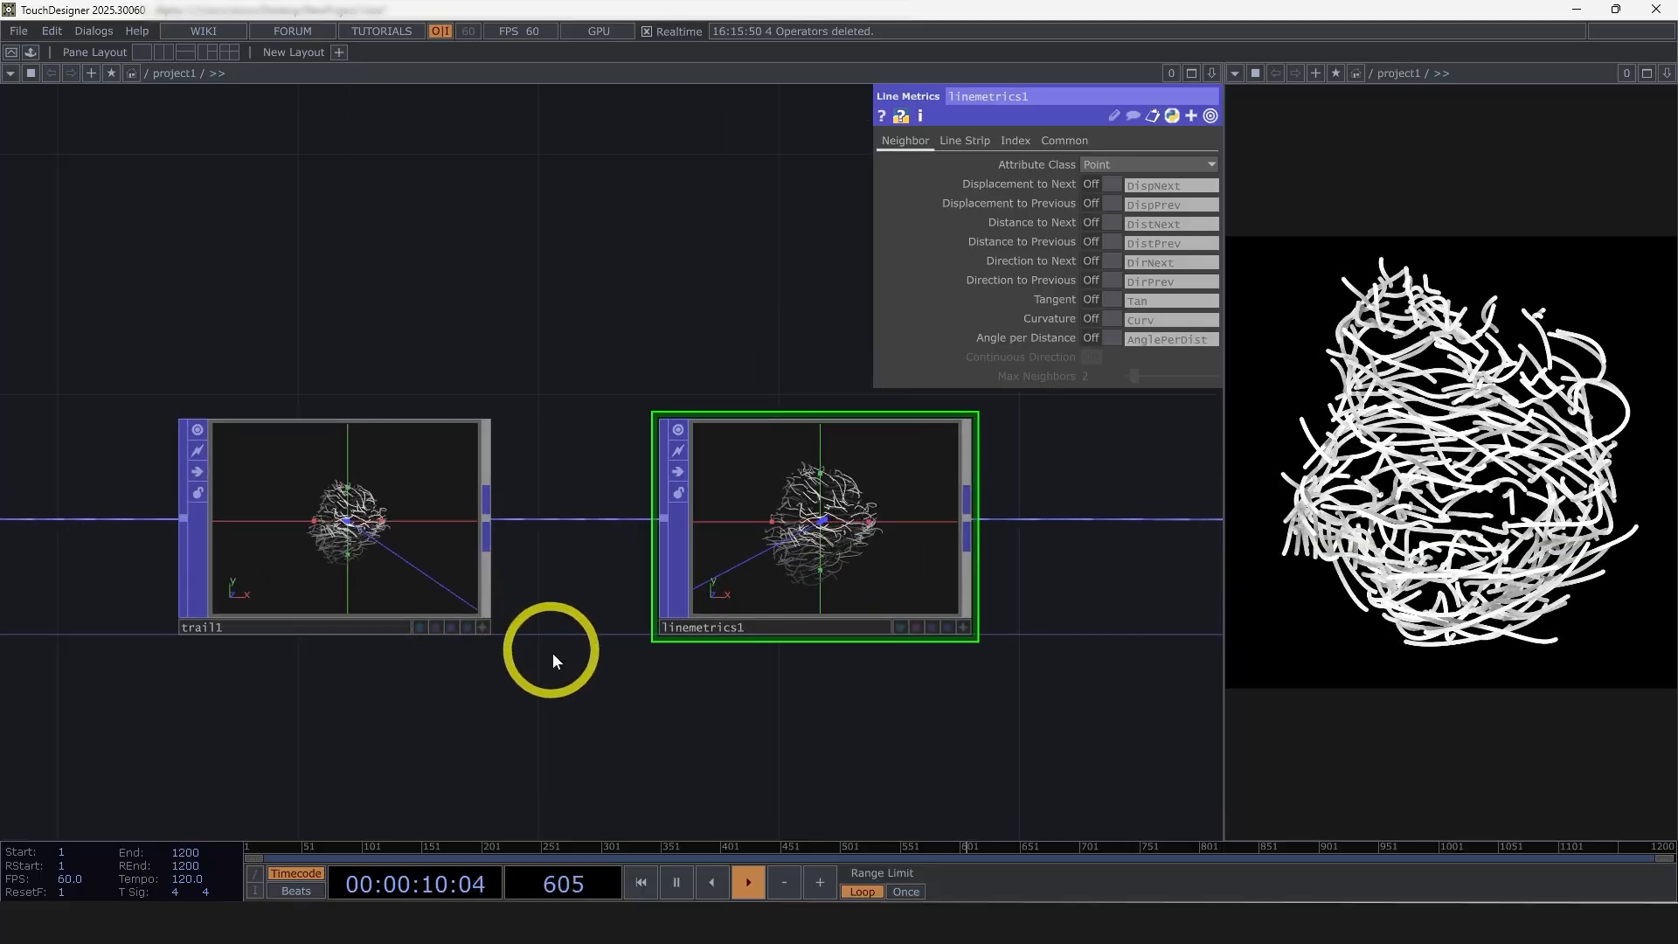
middle_drag(463, 582, 577, 525)
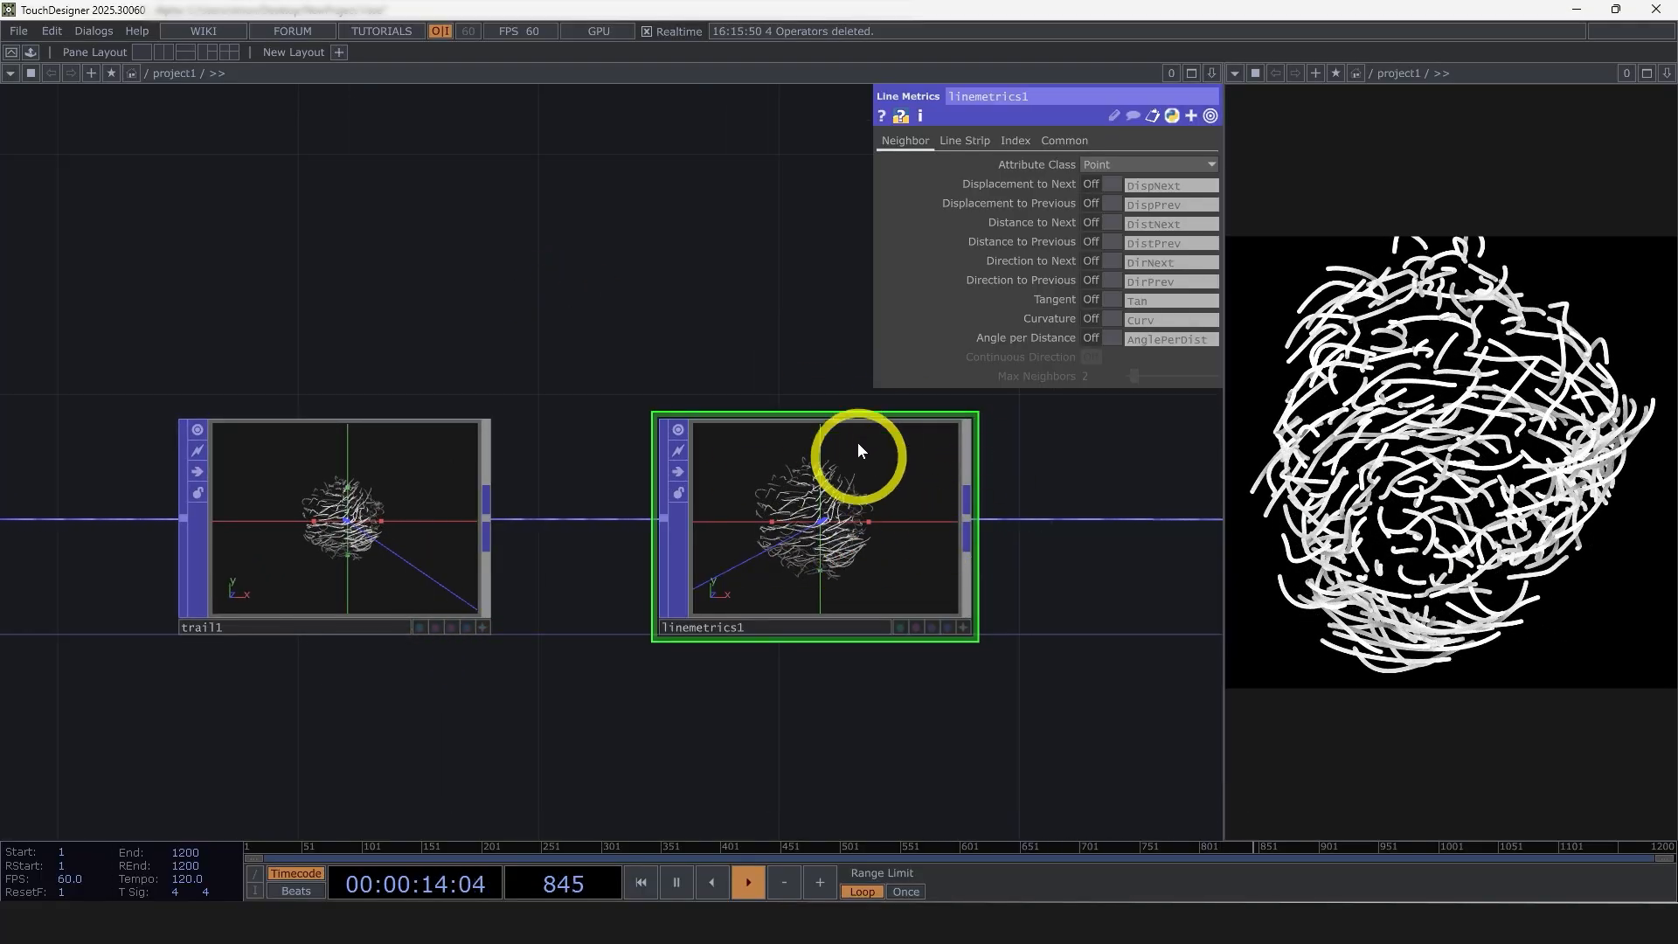
drag(1005, 647, 812, 611)
scroll(836, 570, up, 2)
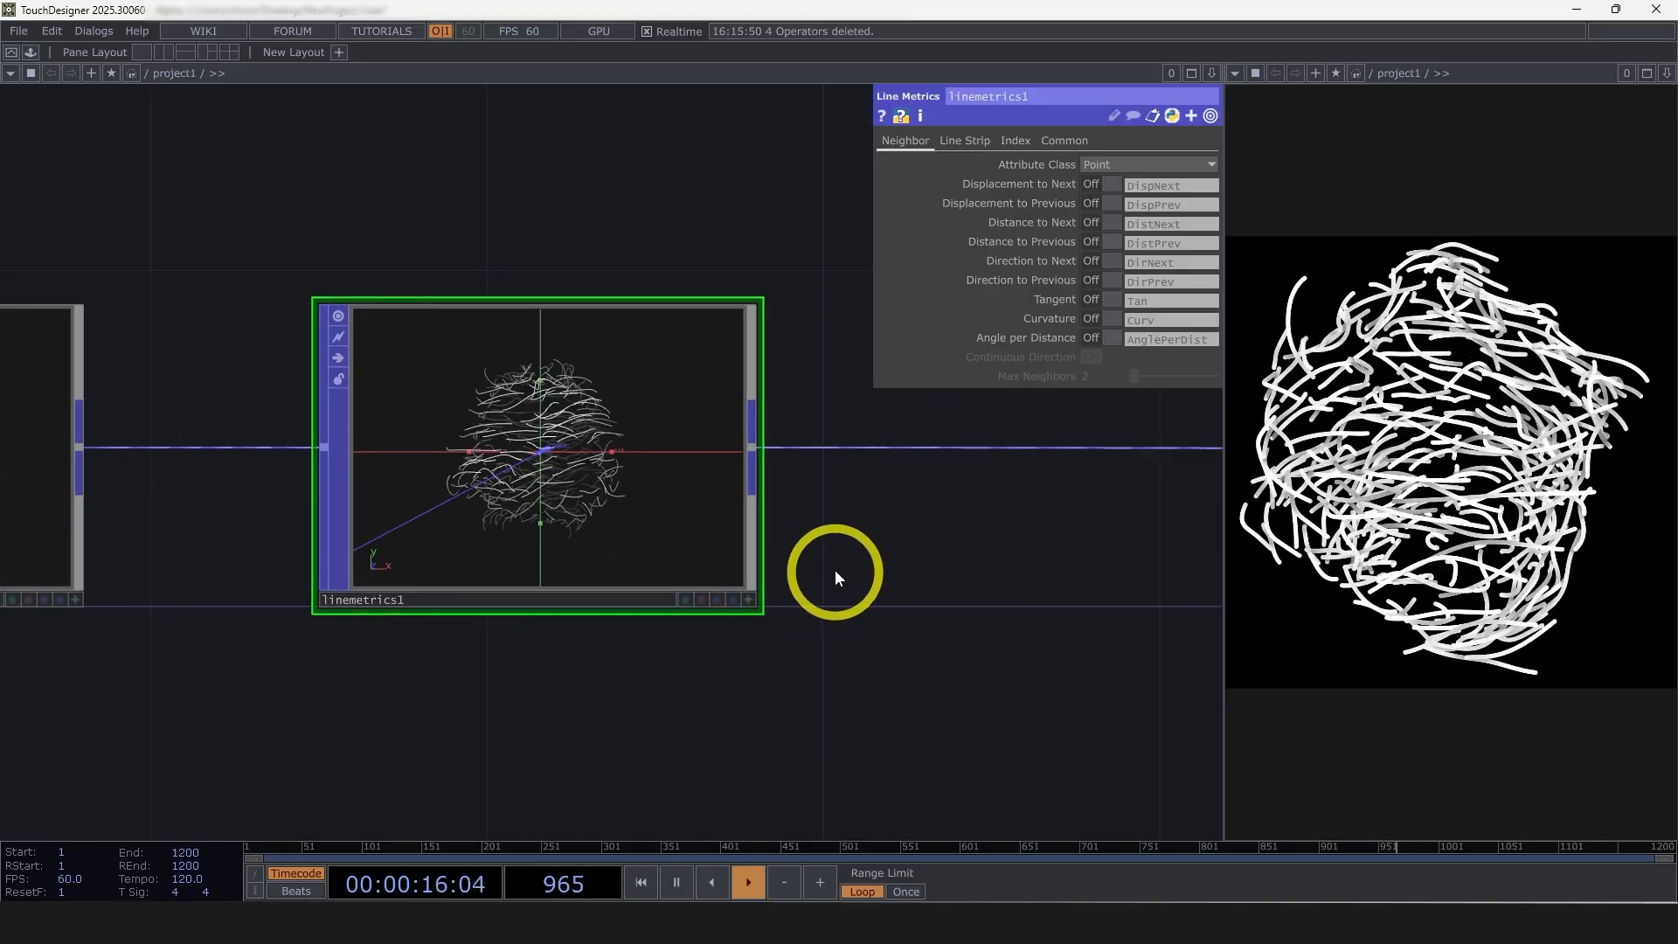
click(983, 146)
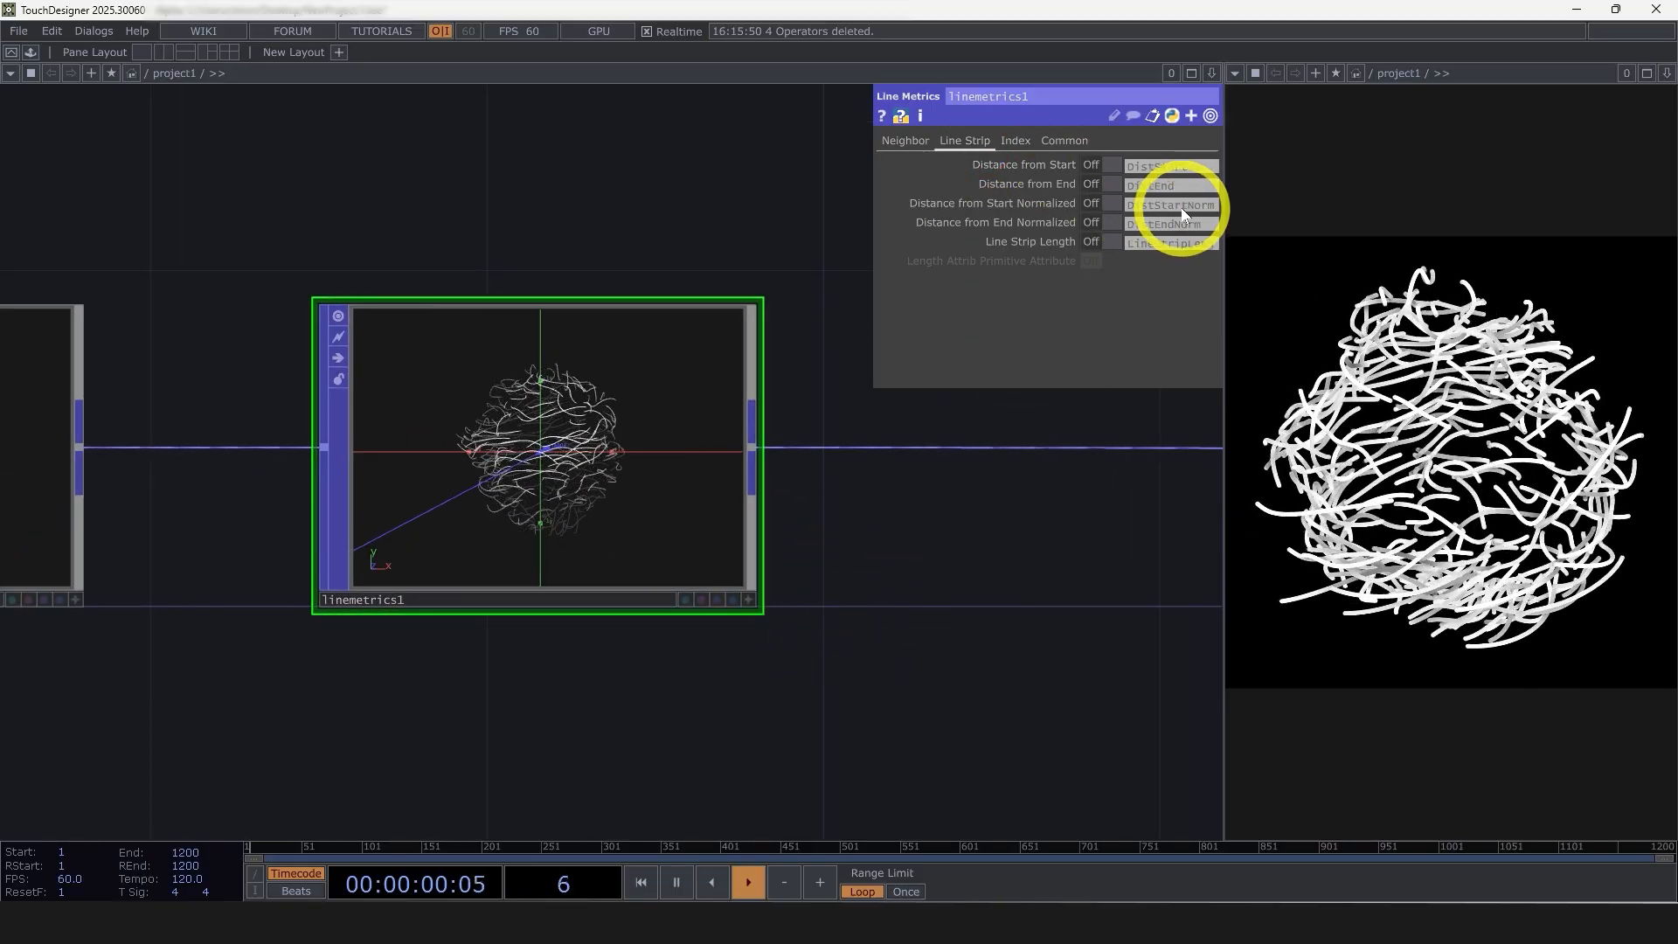
click(1114, 203)
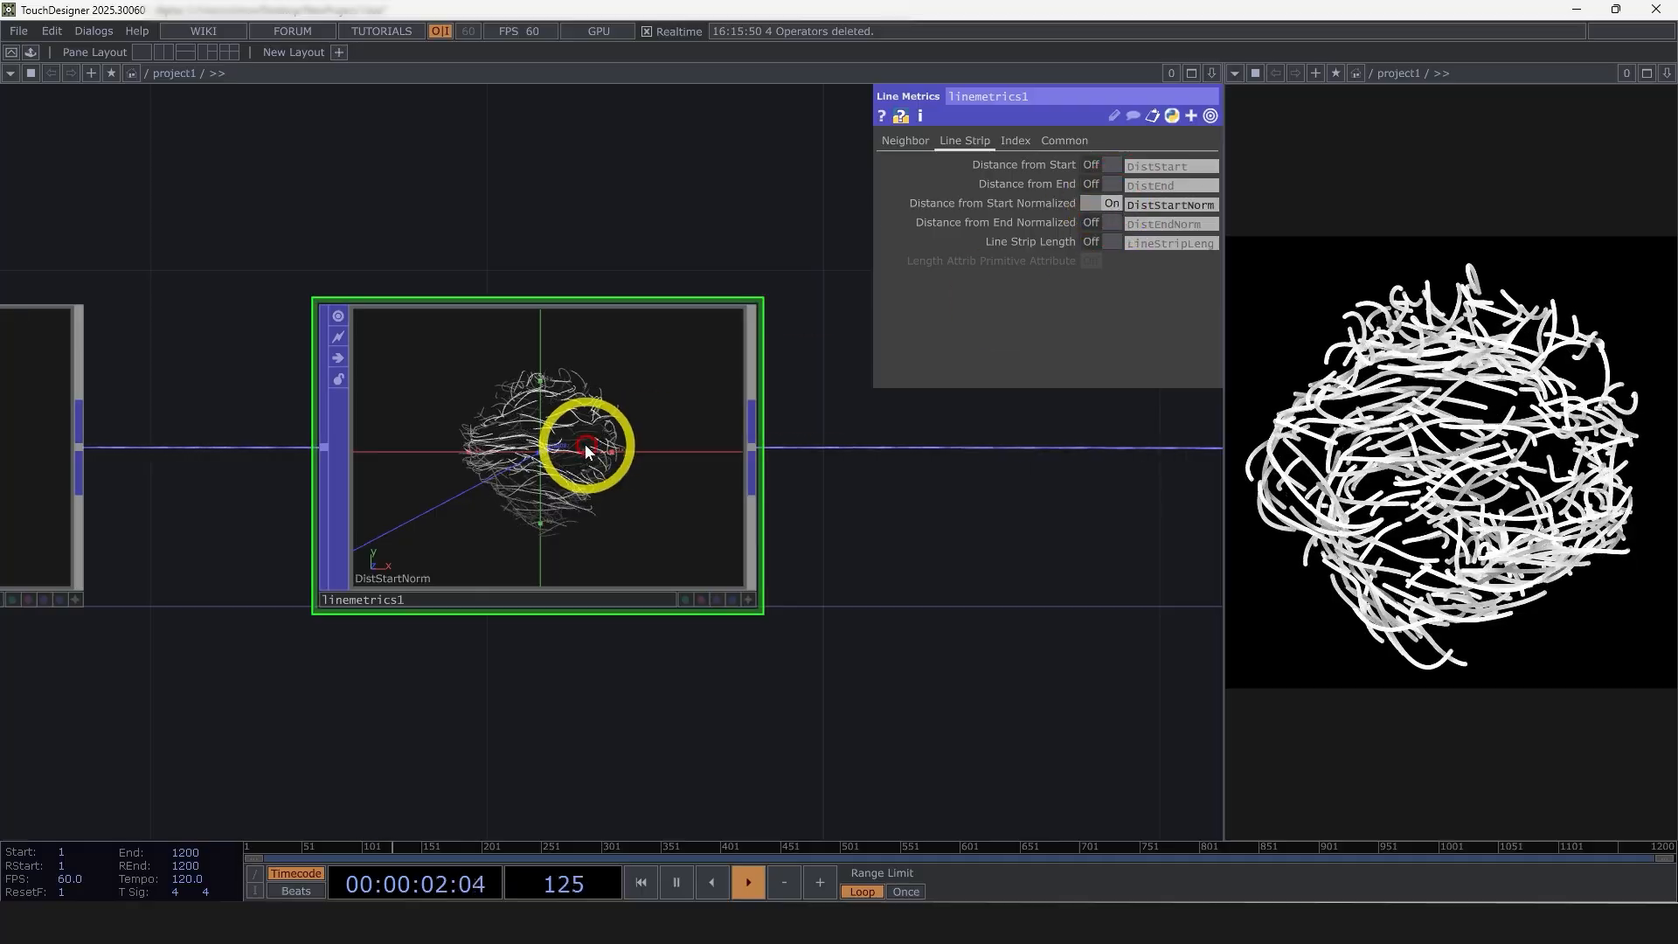
Examine the individual line strips in the viewer of linemetrics1
scroll(564, 472, up, 5)
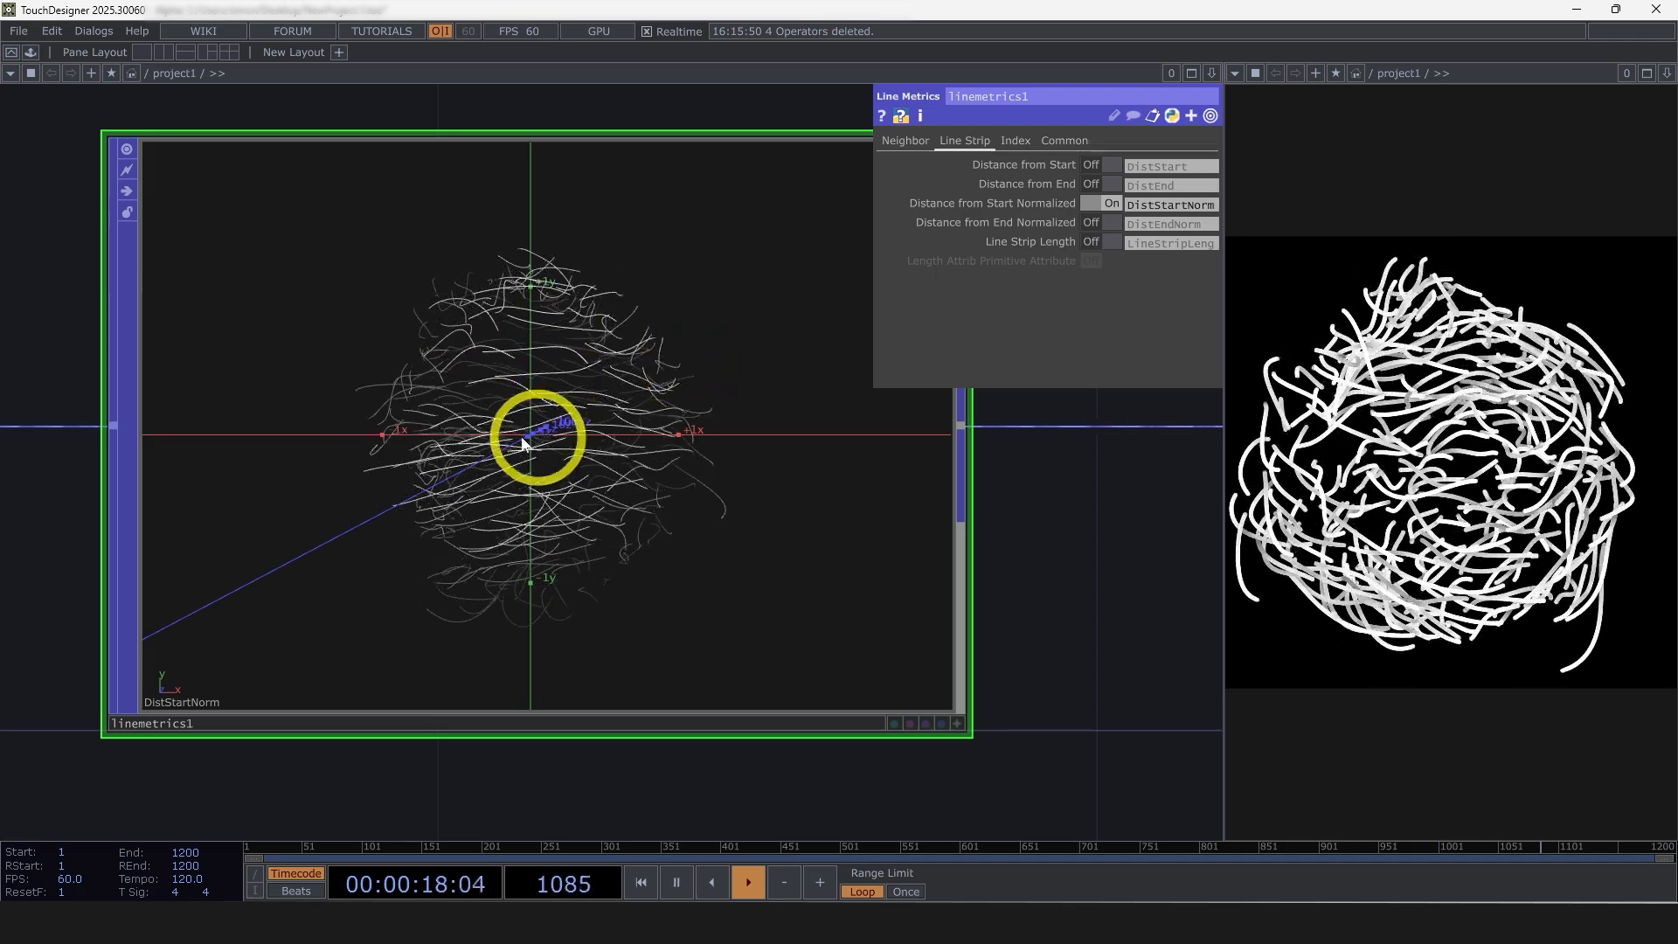
scroll(555, 420, down, 2)
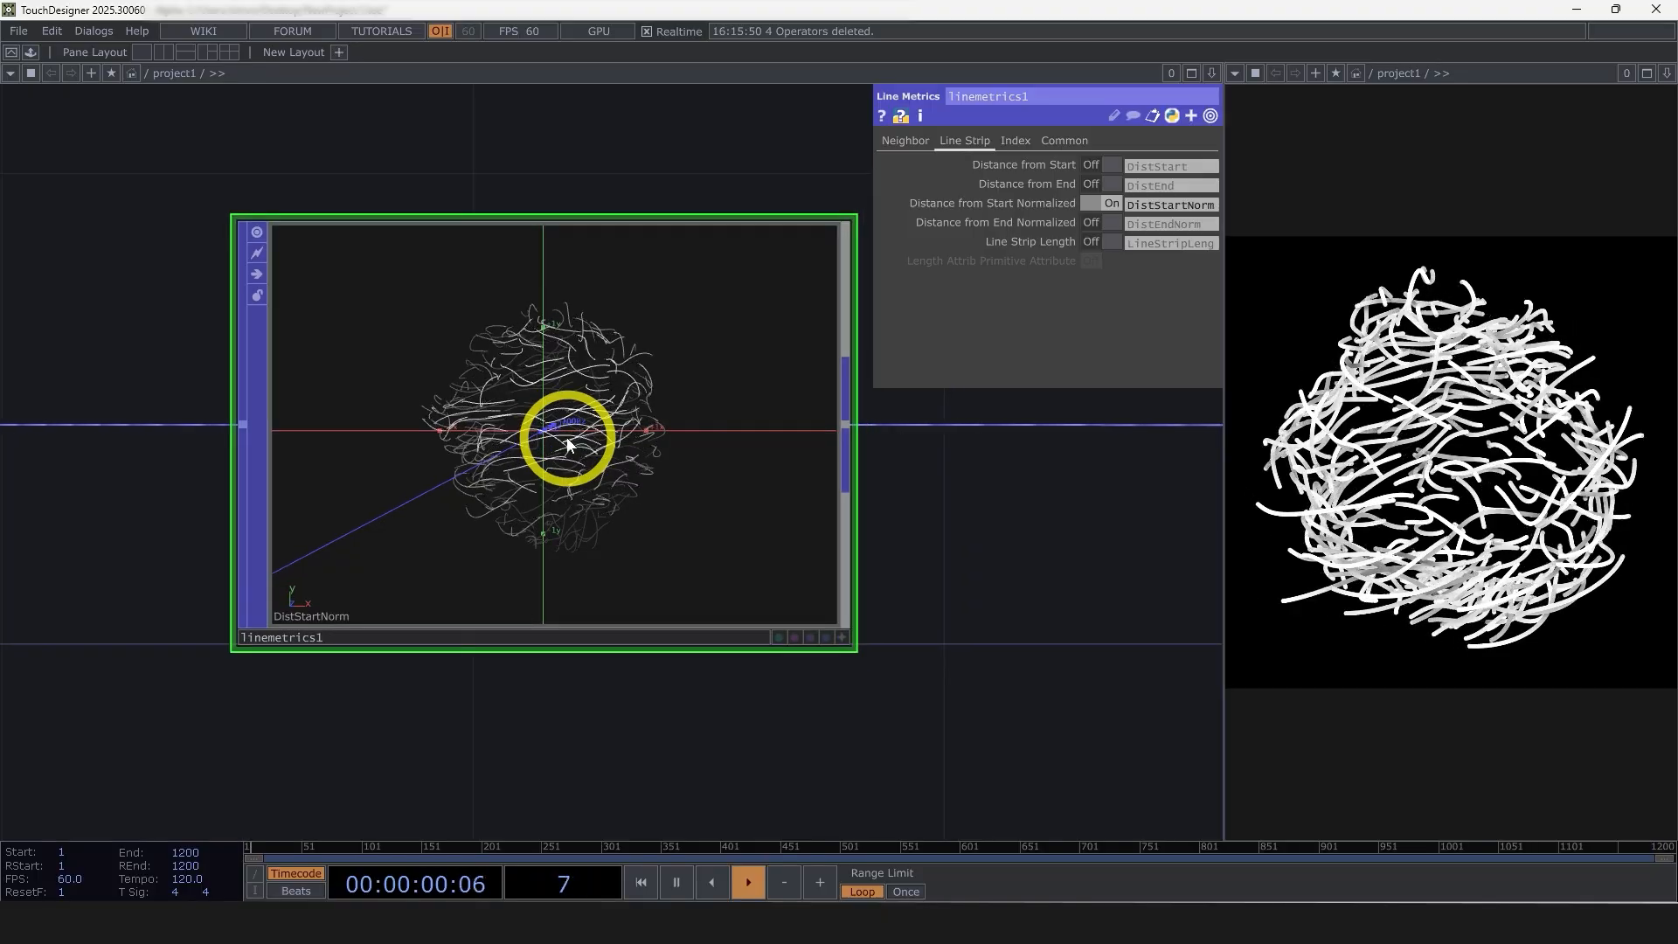
scroll(607, 500, down, 2)
scroll(609, 486, up, 2)
scroll(614, 475, down, 3)
scroll(614, 476, up, 5)
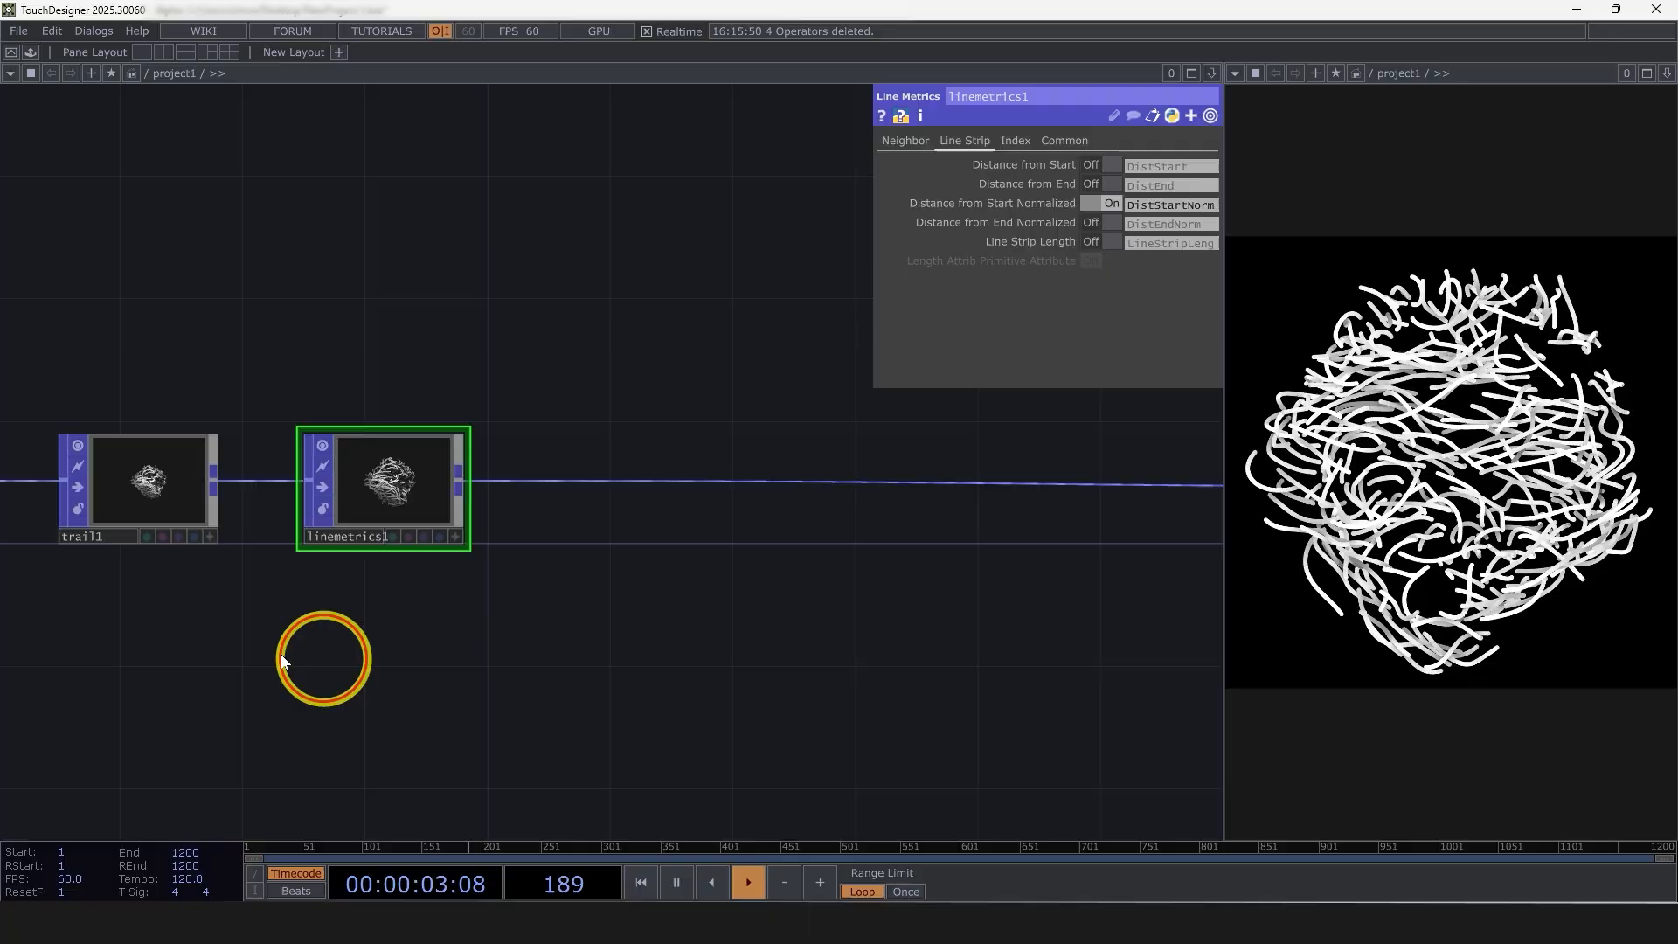
Add a Ramp TOP in the empty area above the POP chain
scroll(281, 654, down, 3)
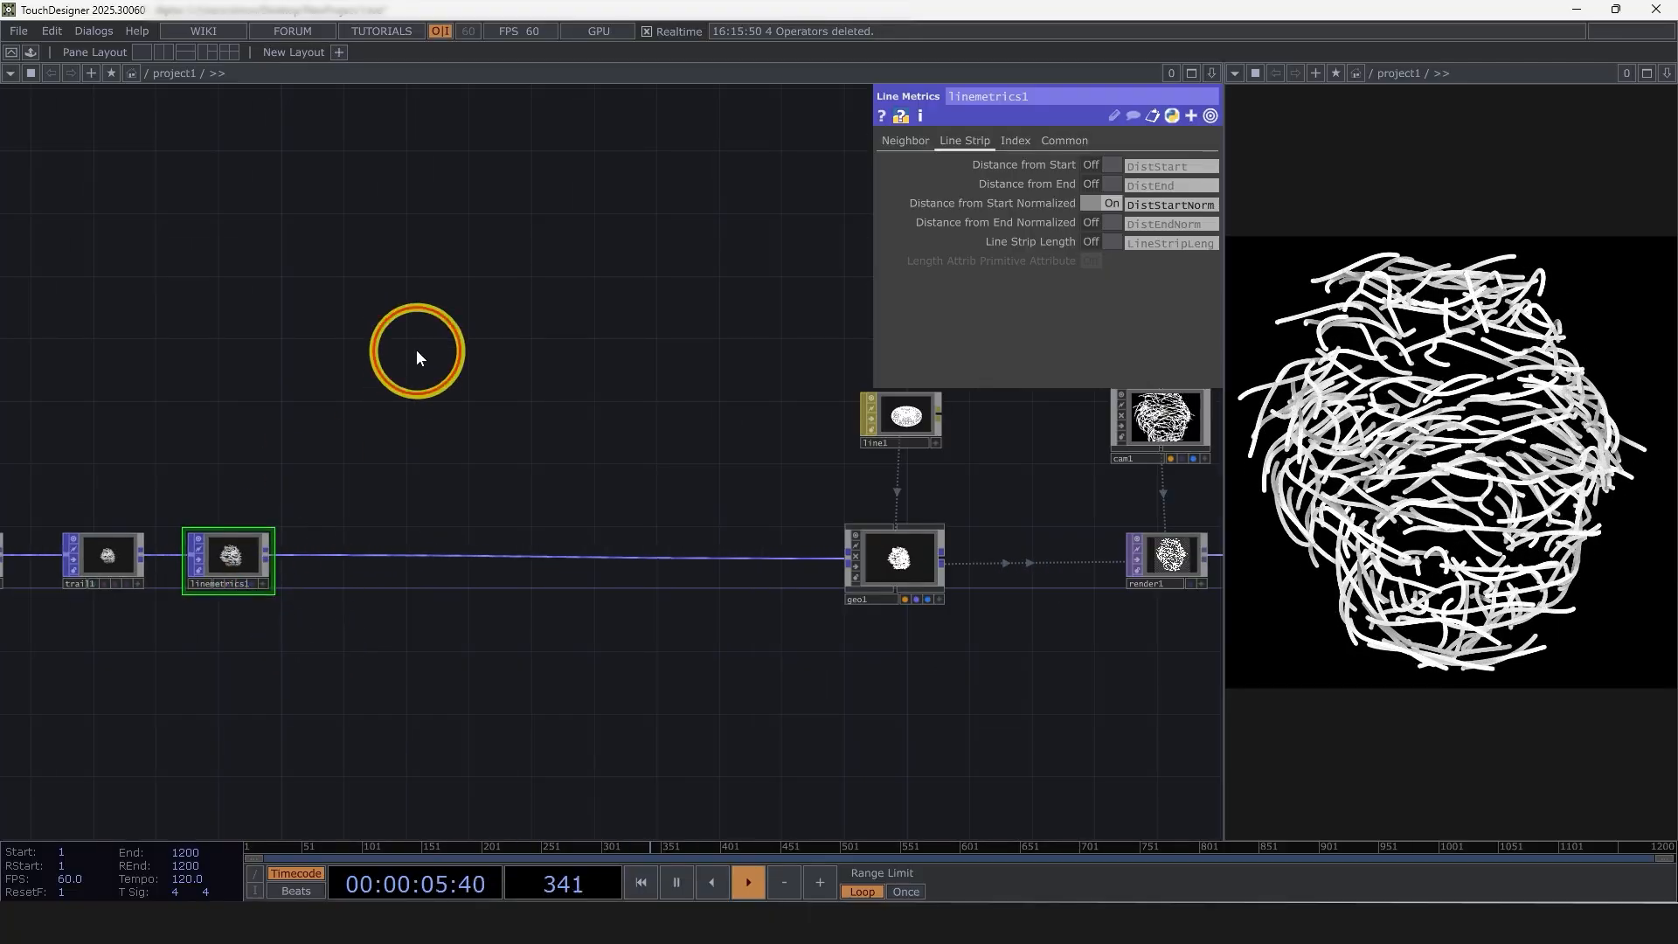
key(Tab)
click(159, 128)
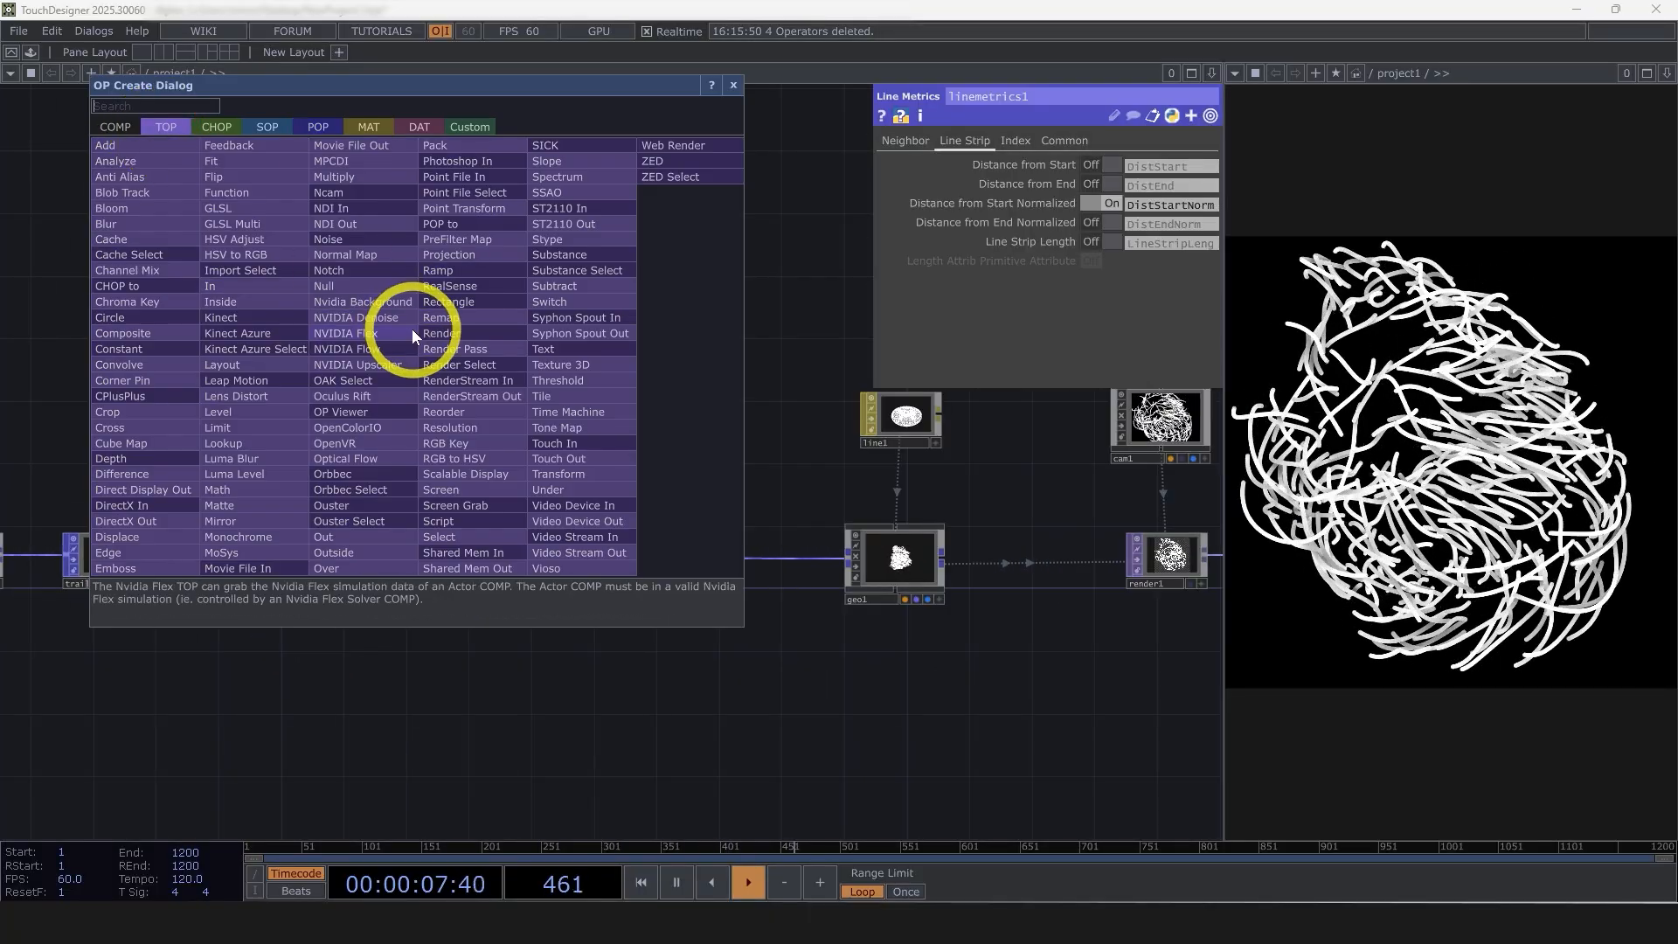
click(449, 271)
click(463, 378)
scroll(463, 380, up, 3)
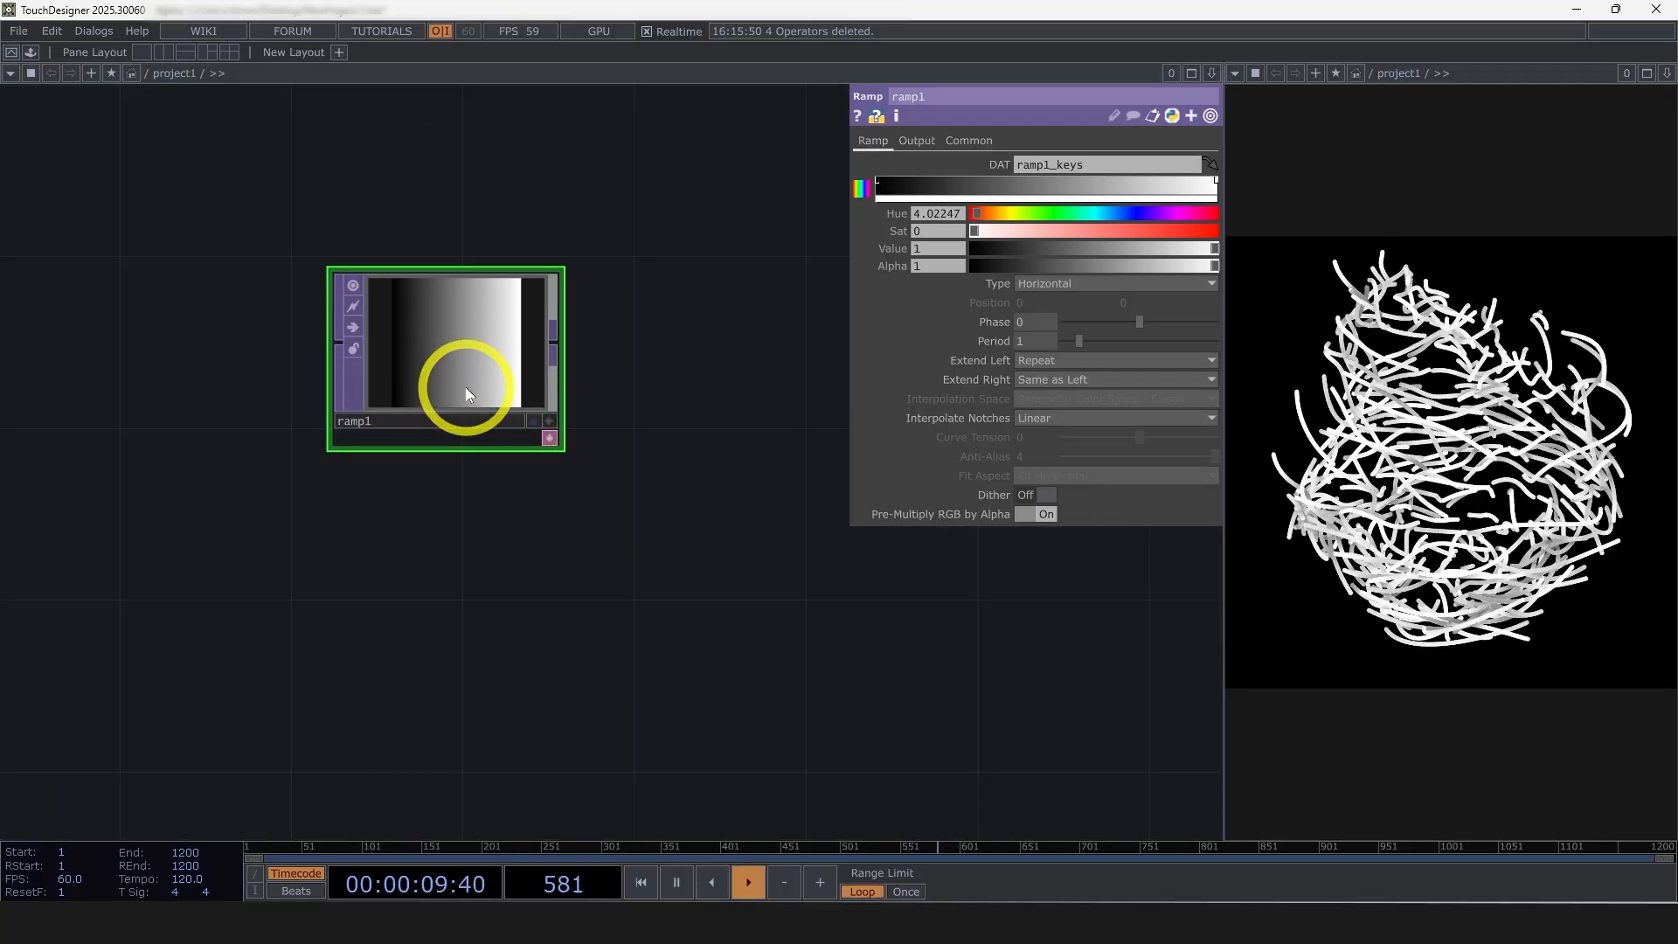
Color ramp1 from near-white through purple (hue 275, saturation 0.859, value 1) to dark purple (hue 275, saturation 1, value 0.38)
click(871, 189)
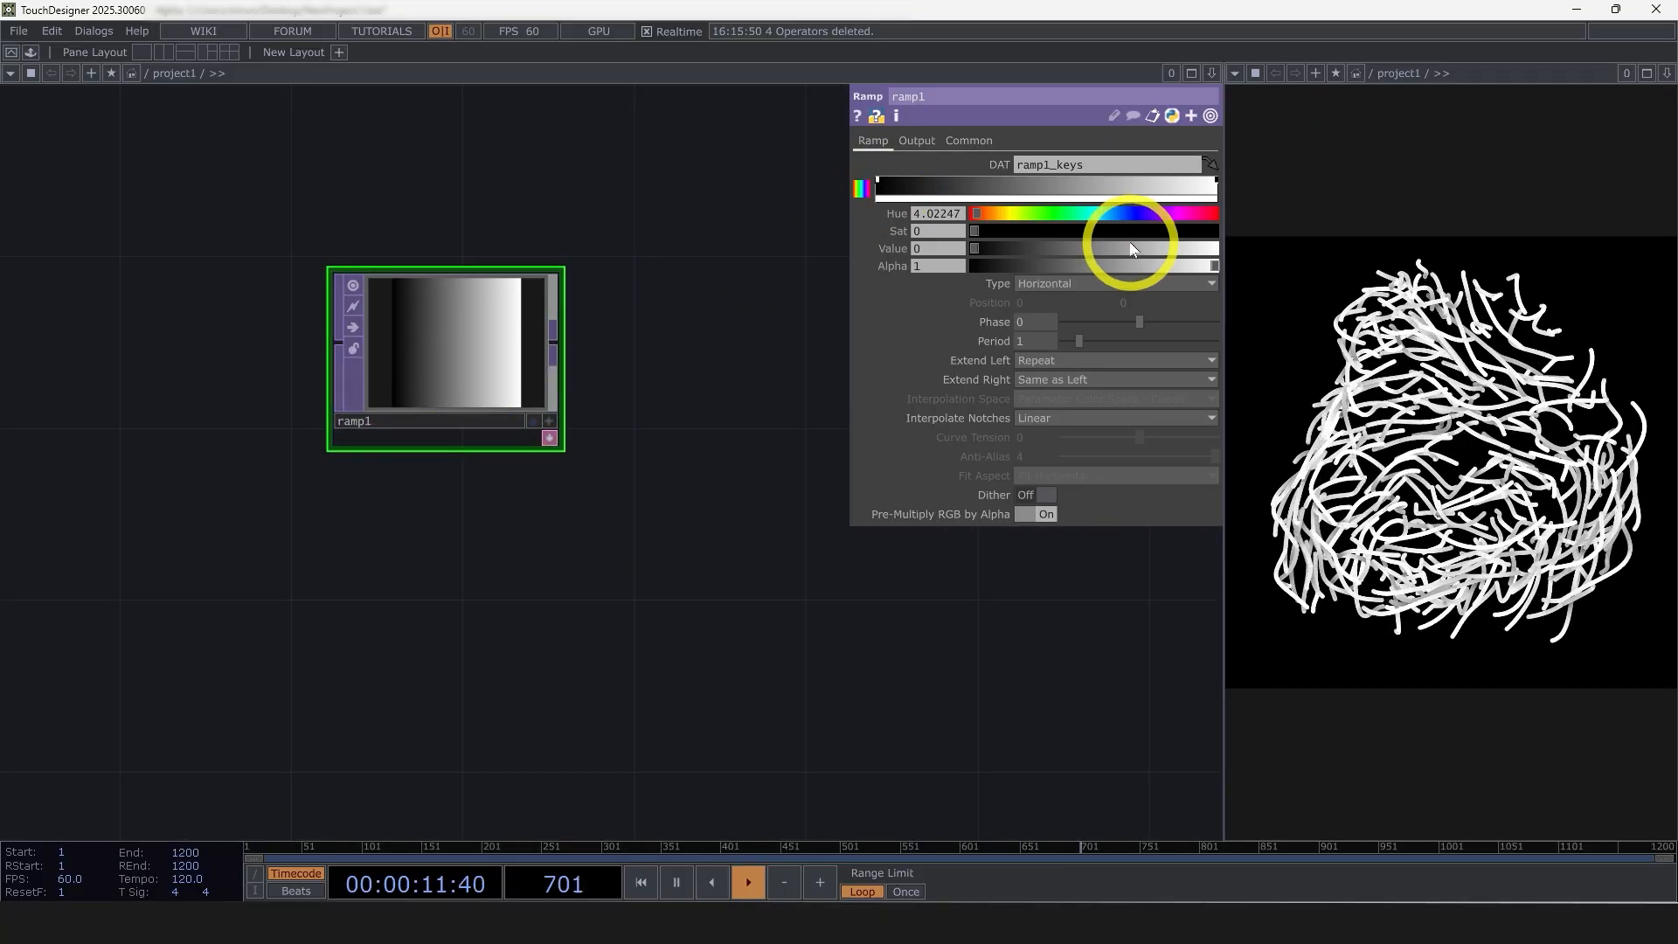
drag(1124, 249, 1172, 230)
click(932, 183)
drag(1183, 249, 1066, 248)
click(1215, 182)
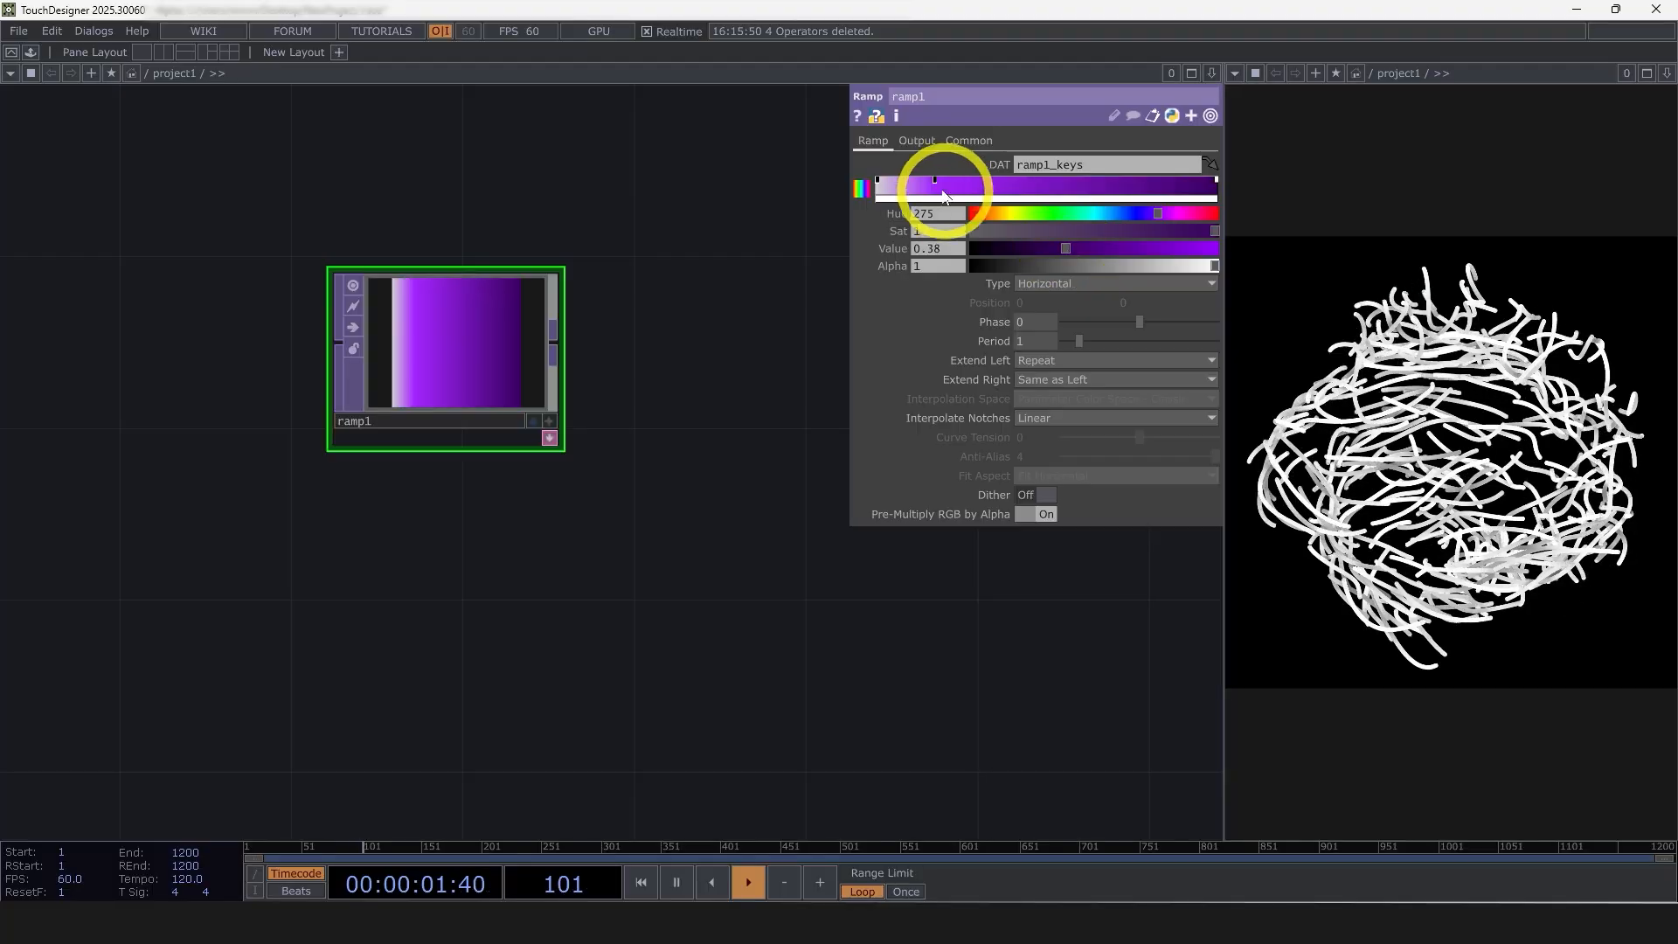
drag(936, 185, 952, 196)
Append a Null TOP to ramp1 and rename it color
scroll(487, 419, down, 3)
key(Tab)
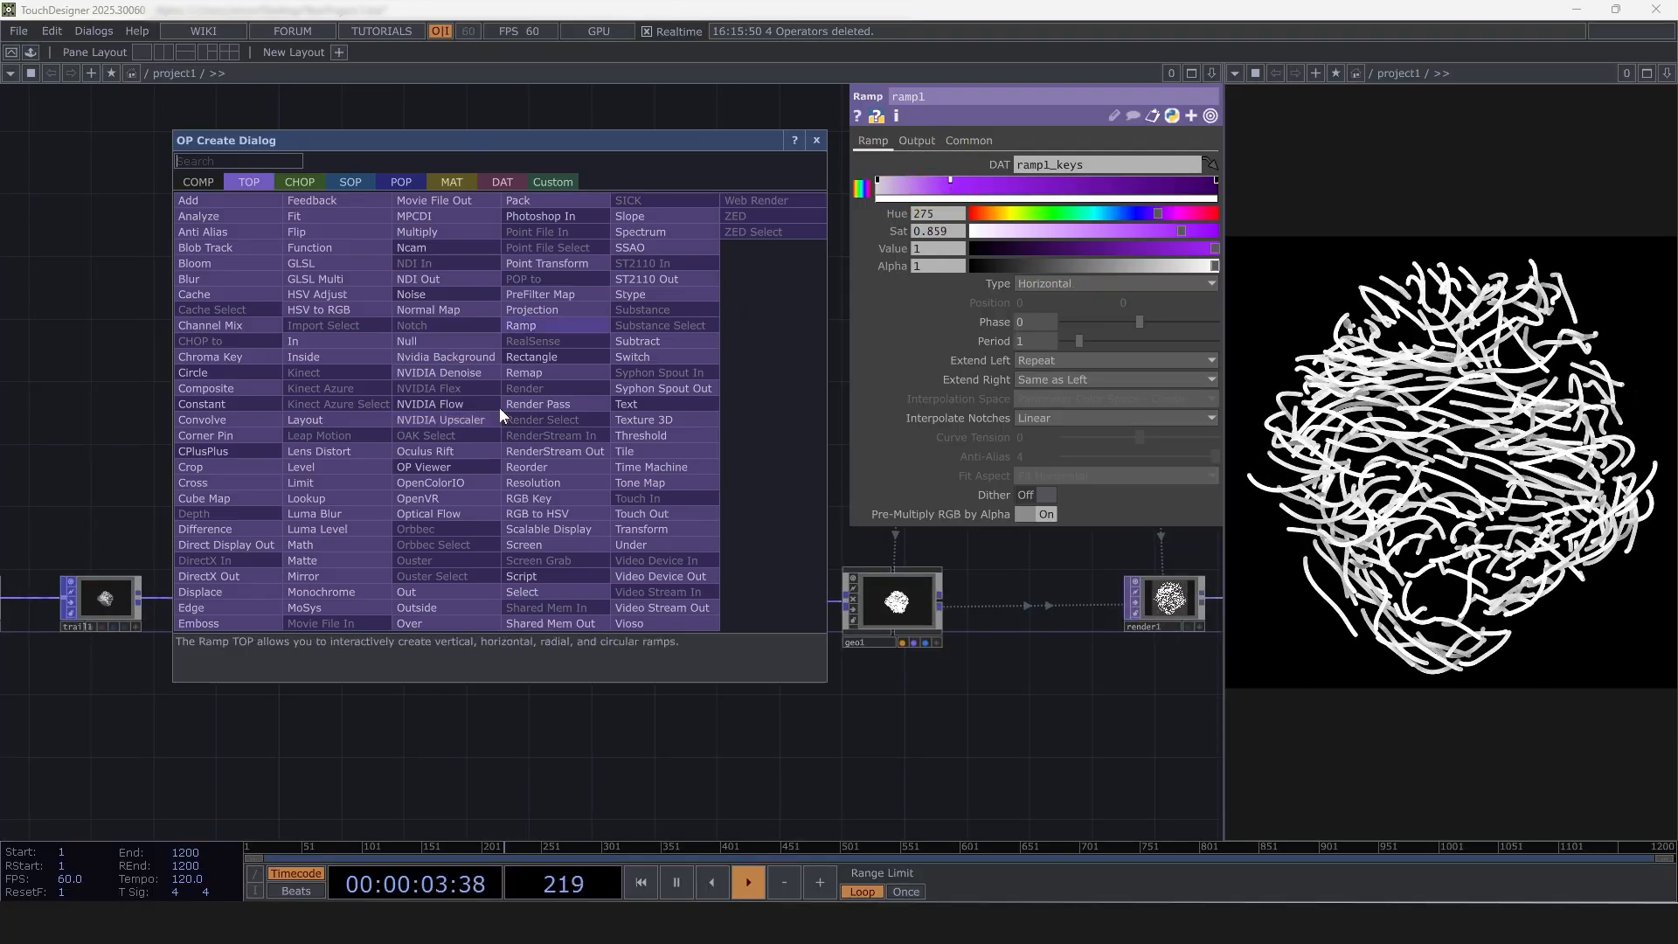
click(409, 341)
click(600, 414)
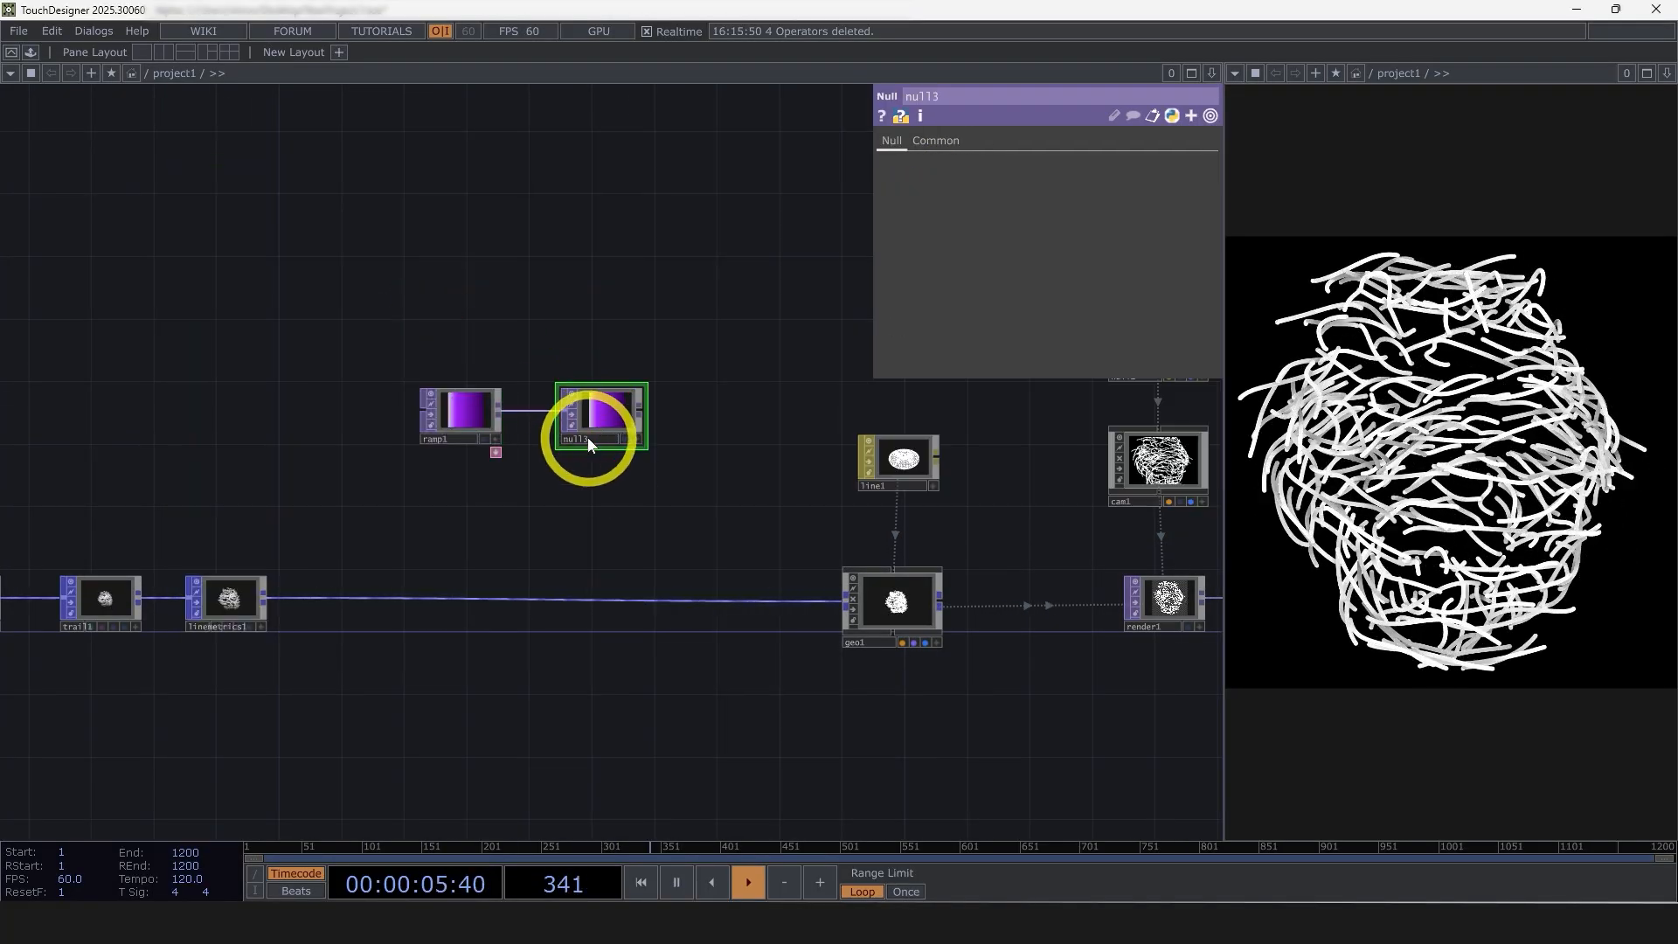
text(color)
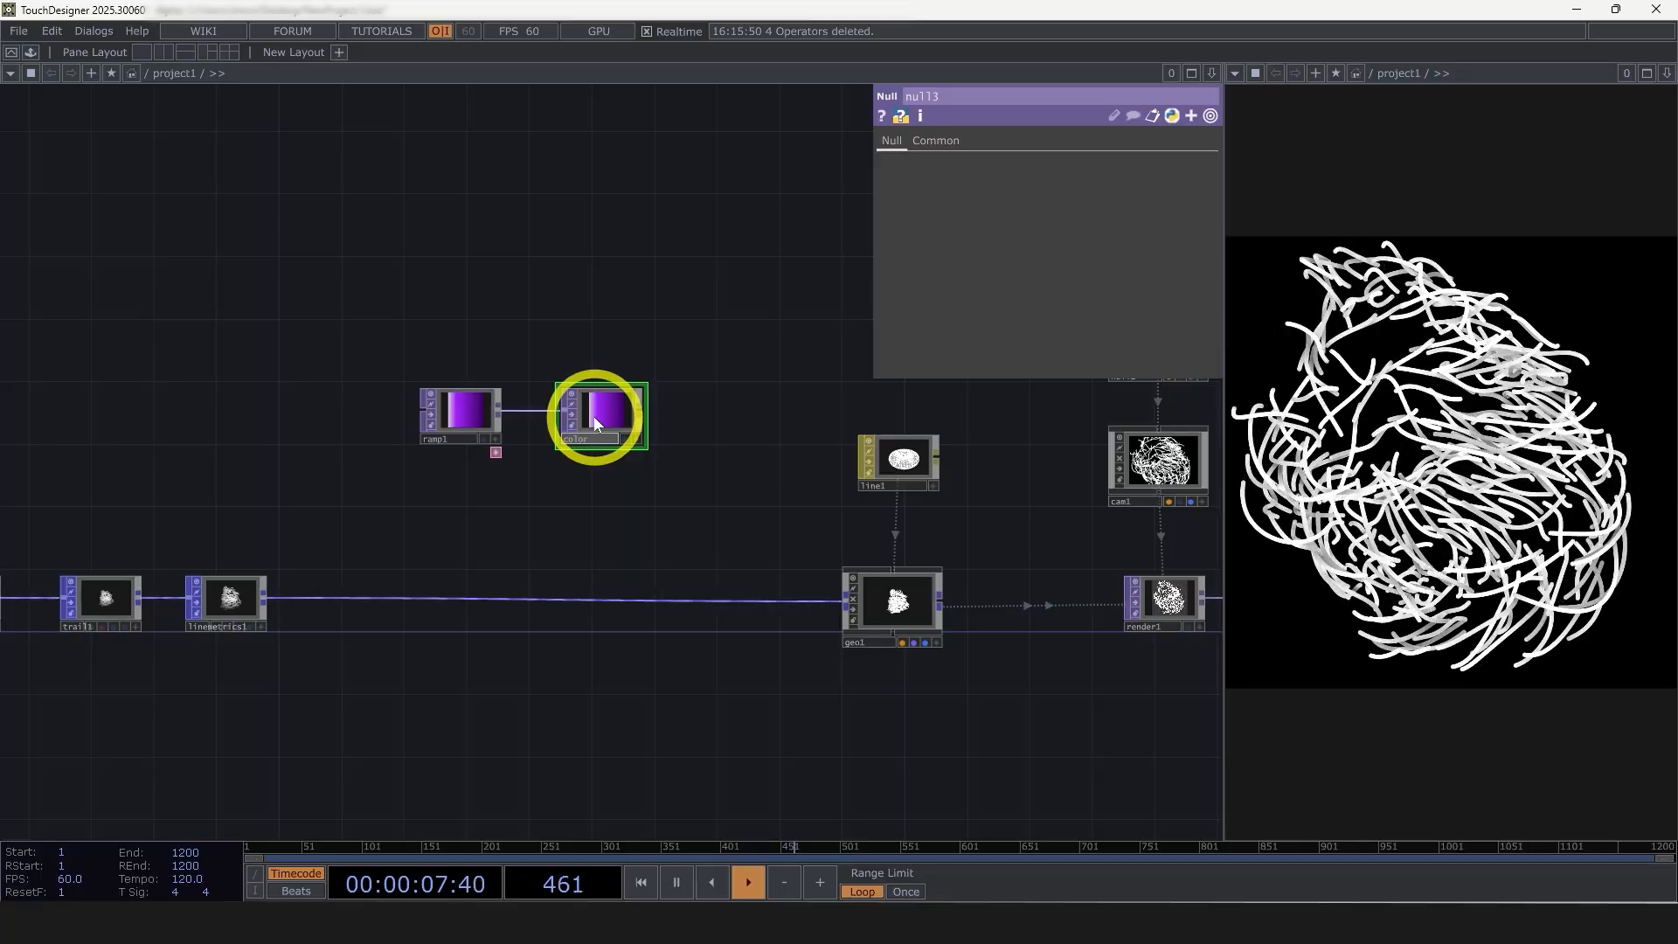
click(599, 538)
Insert a Lookup Texture POP between linemetrics1 and geo1
scroll(600, 538, down, 3)
scroll(489, 595, up, 2)
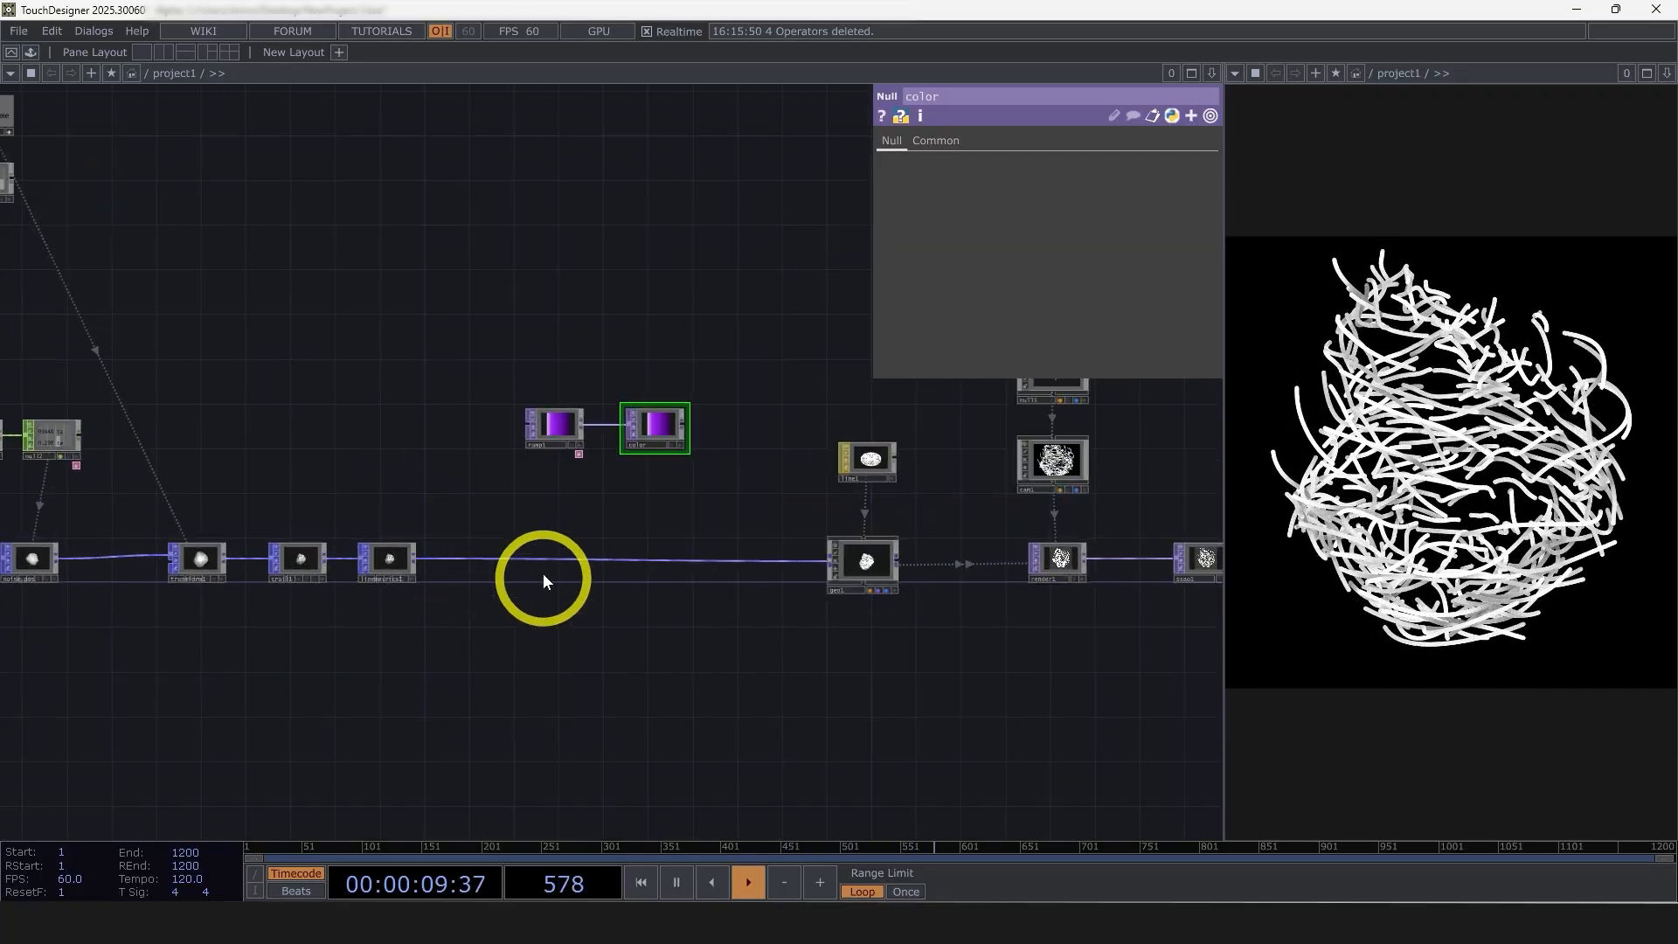
right_click(413, 557)
text(t)
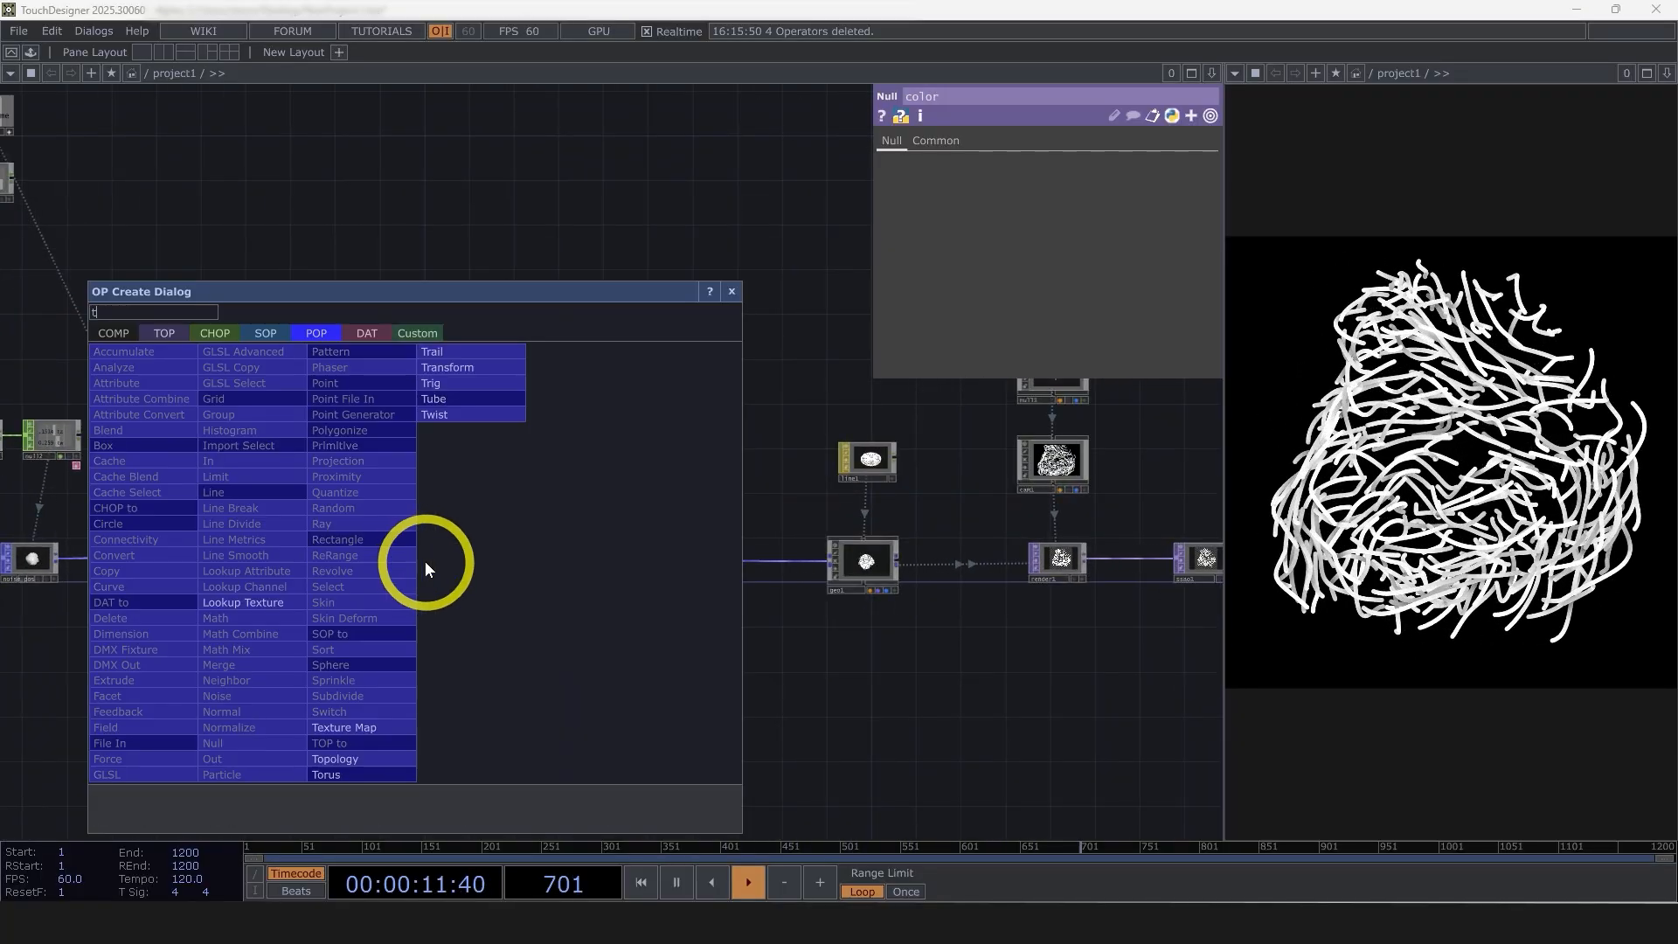
click(264, 603)
click(657, 563)
scroll(691, 586, up, 5)
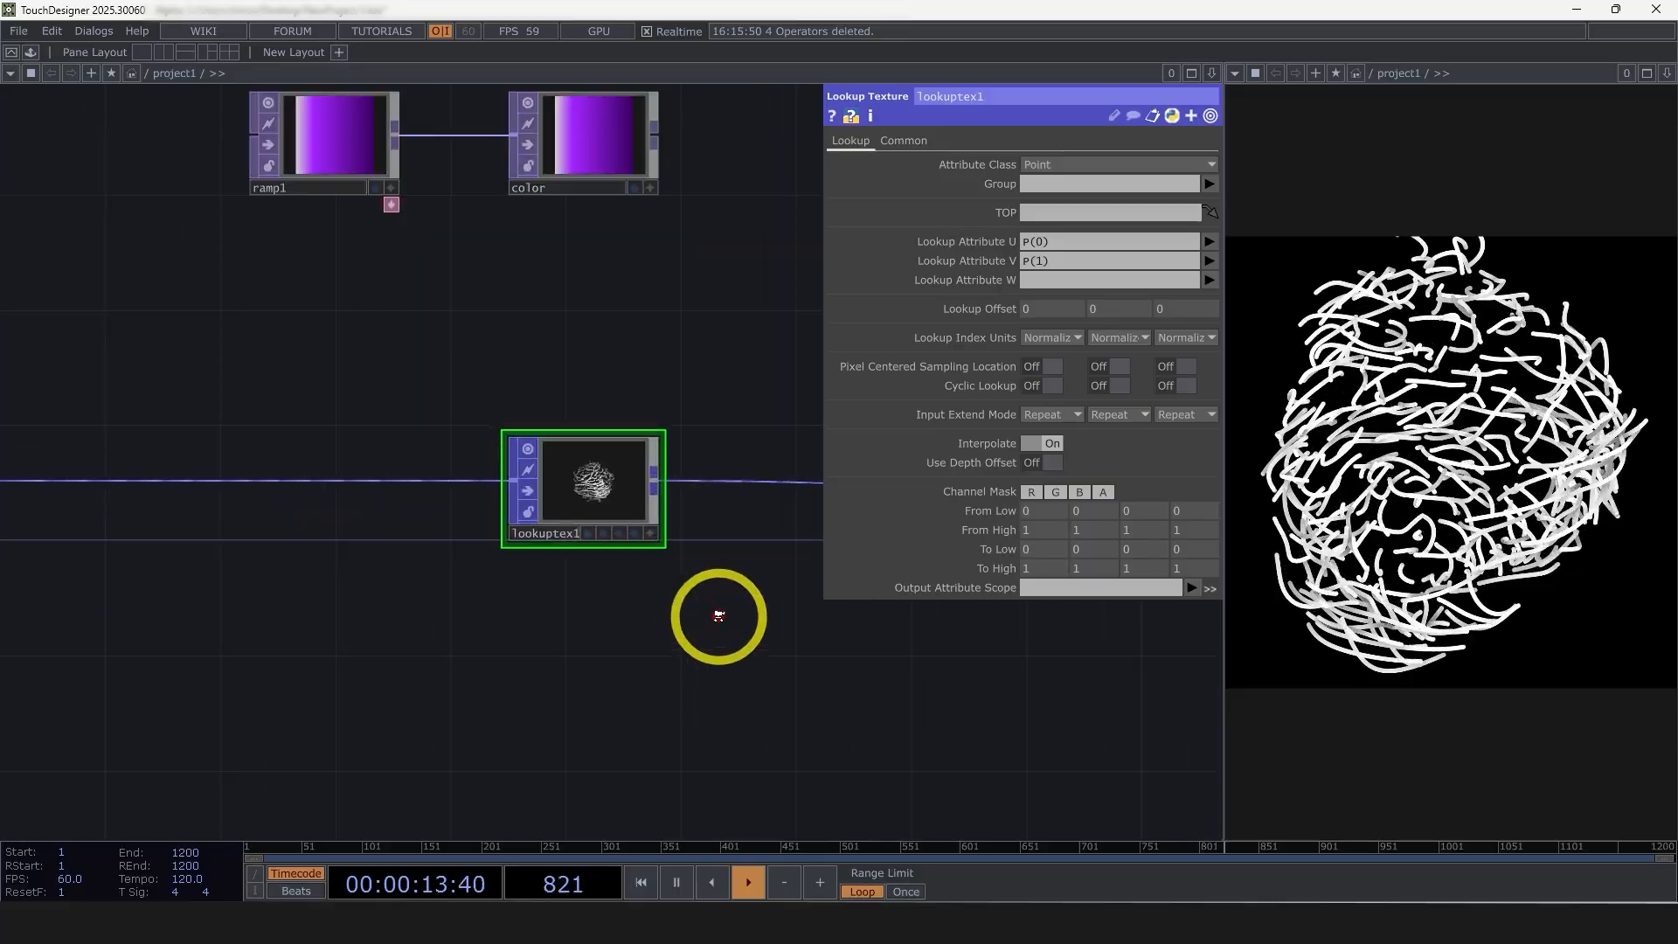
Assign color as the TOP of lookuptex1, set Lookup Attribute U to DistStartNorm and clear Lookup Attribute V
drag(603, 207, 1053, 212)
click(1210, 242)
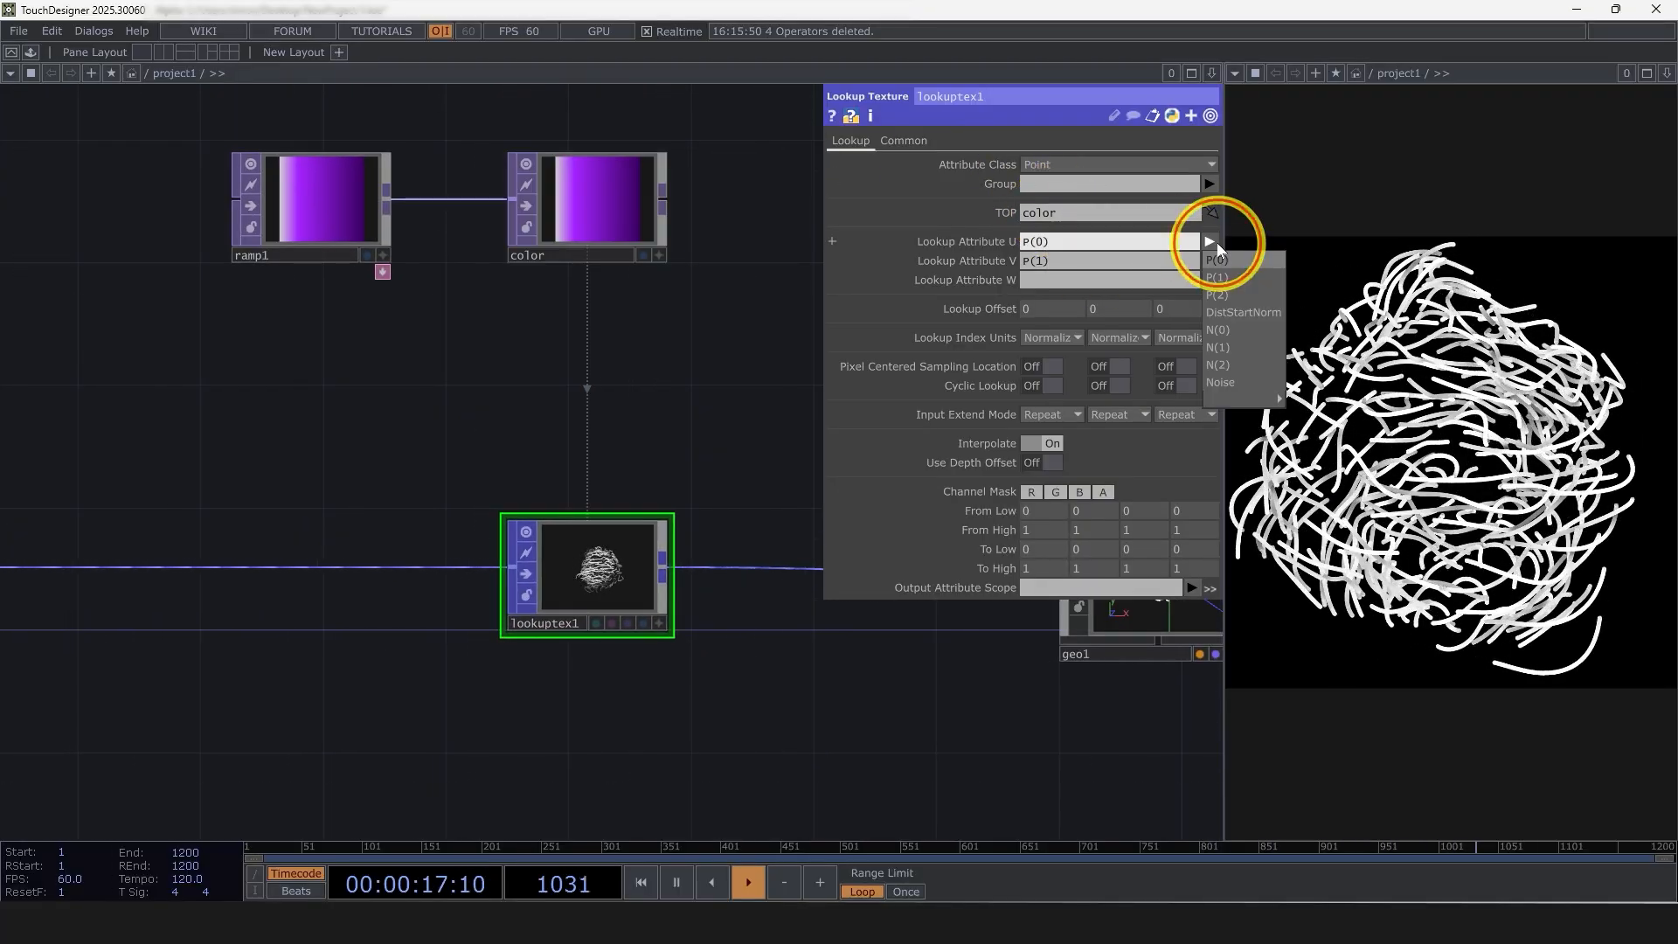
click(1264, 312)
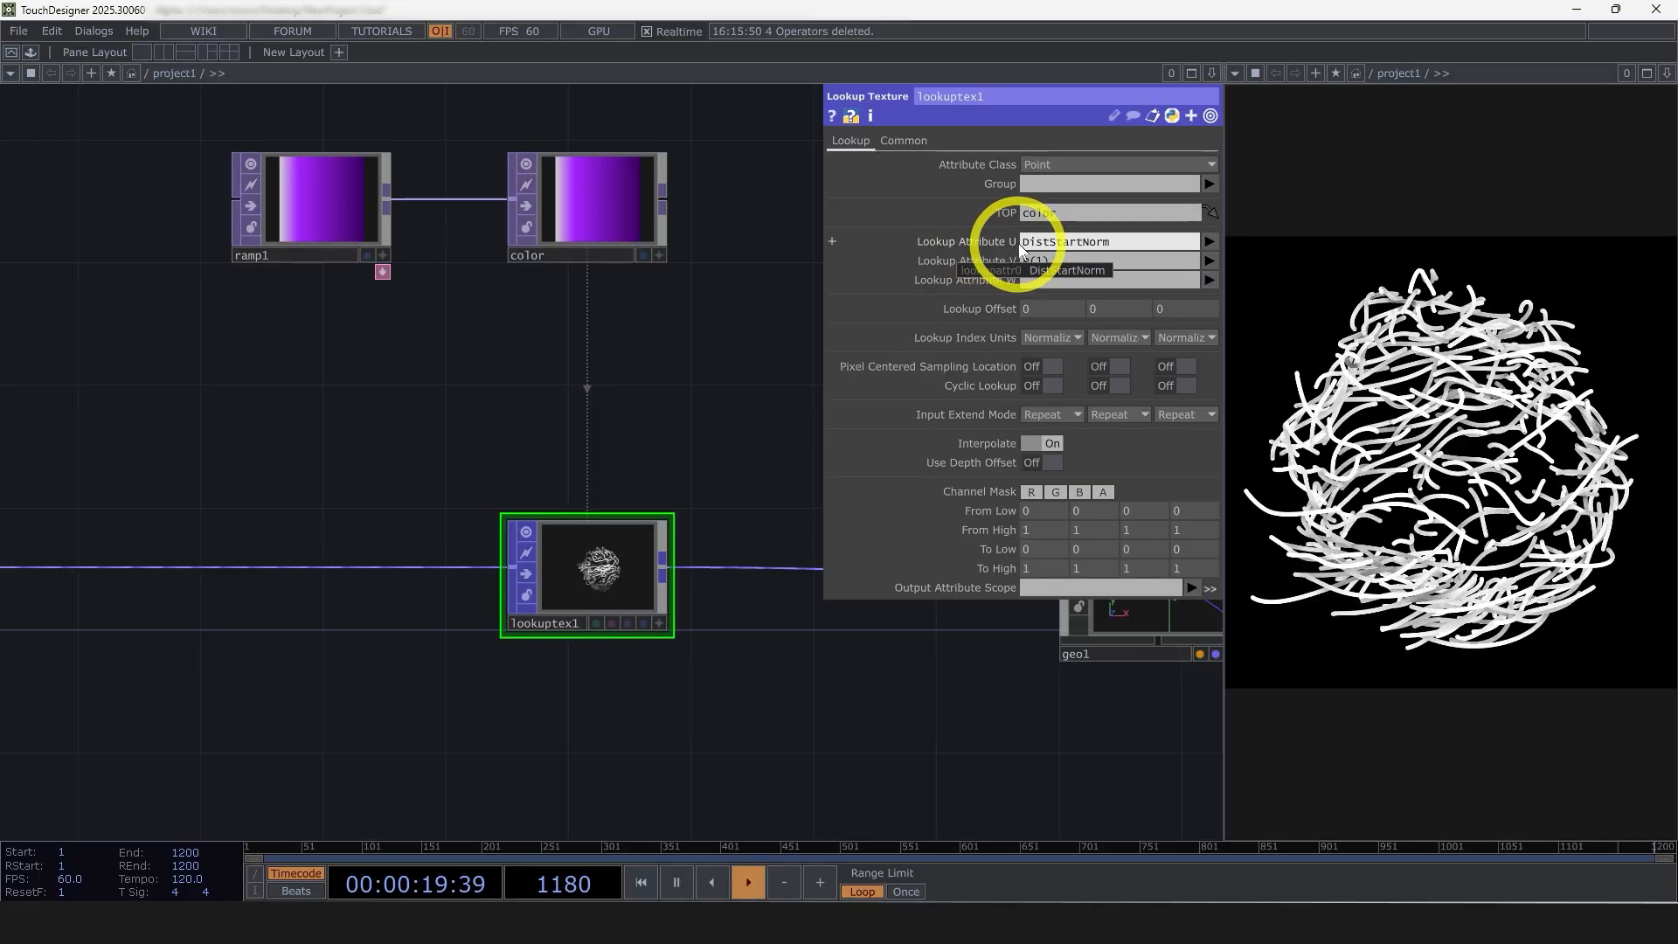
drag(1082, 261, 983, 264)
key(BackSpace)
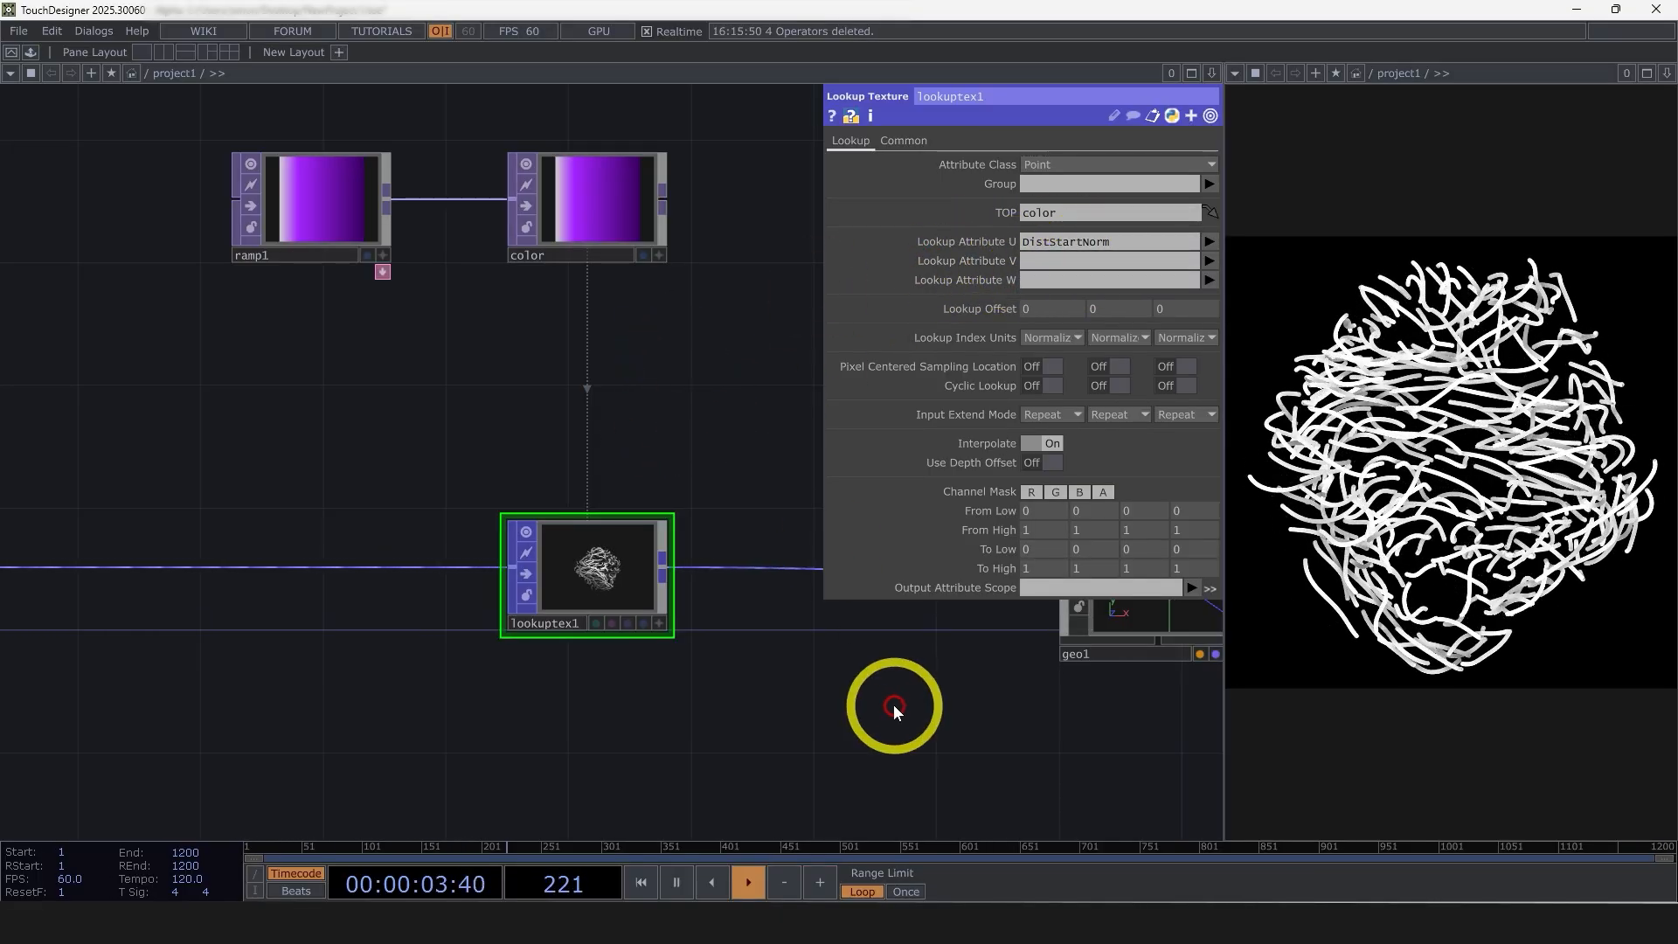
Set the Output Attribute Scope of lookuptex1 to Color and inspect the line colors up close in the render
click(1194, 589)
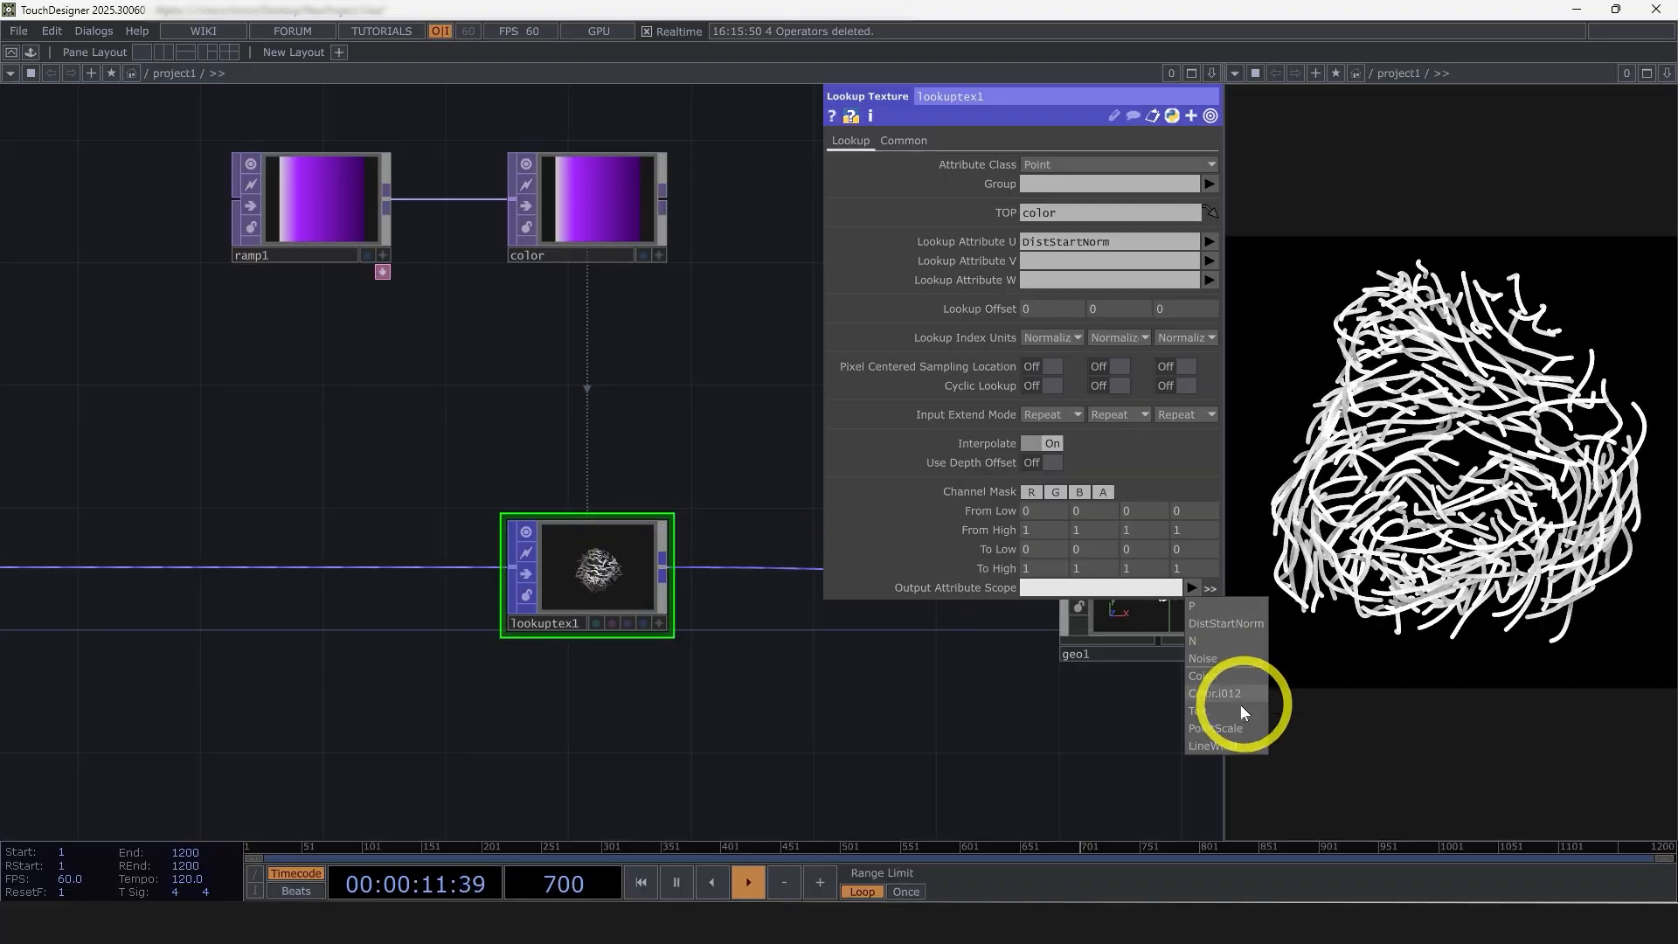
click(1215, 676)
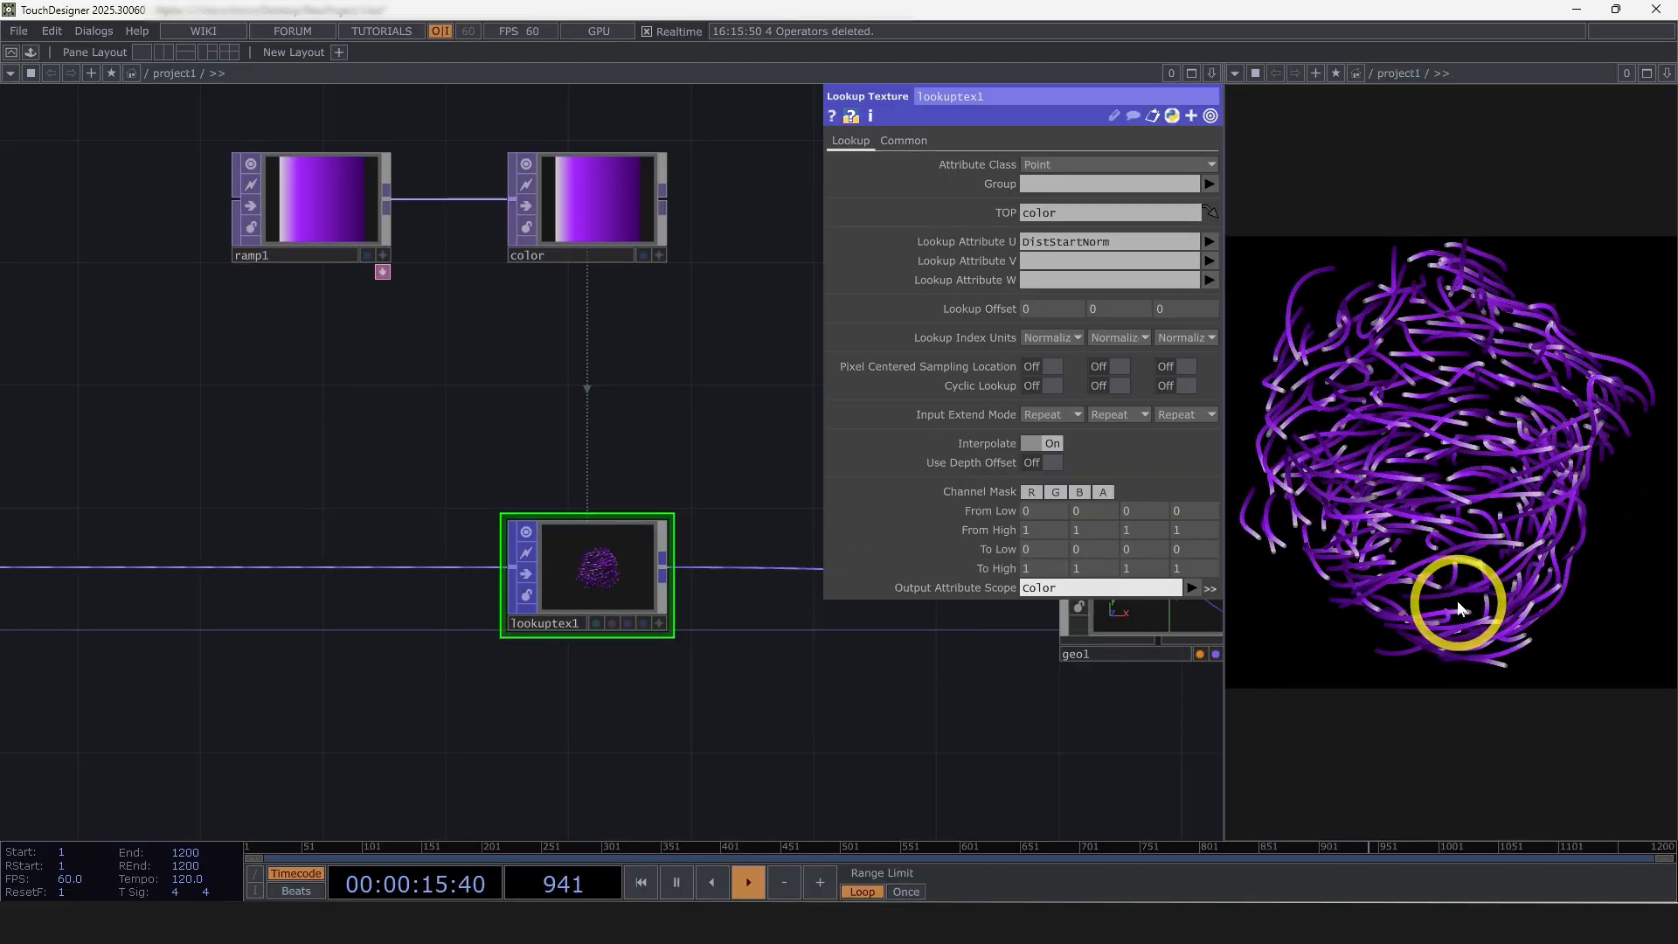
scroll(1428, 457, up, 7)
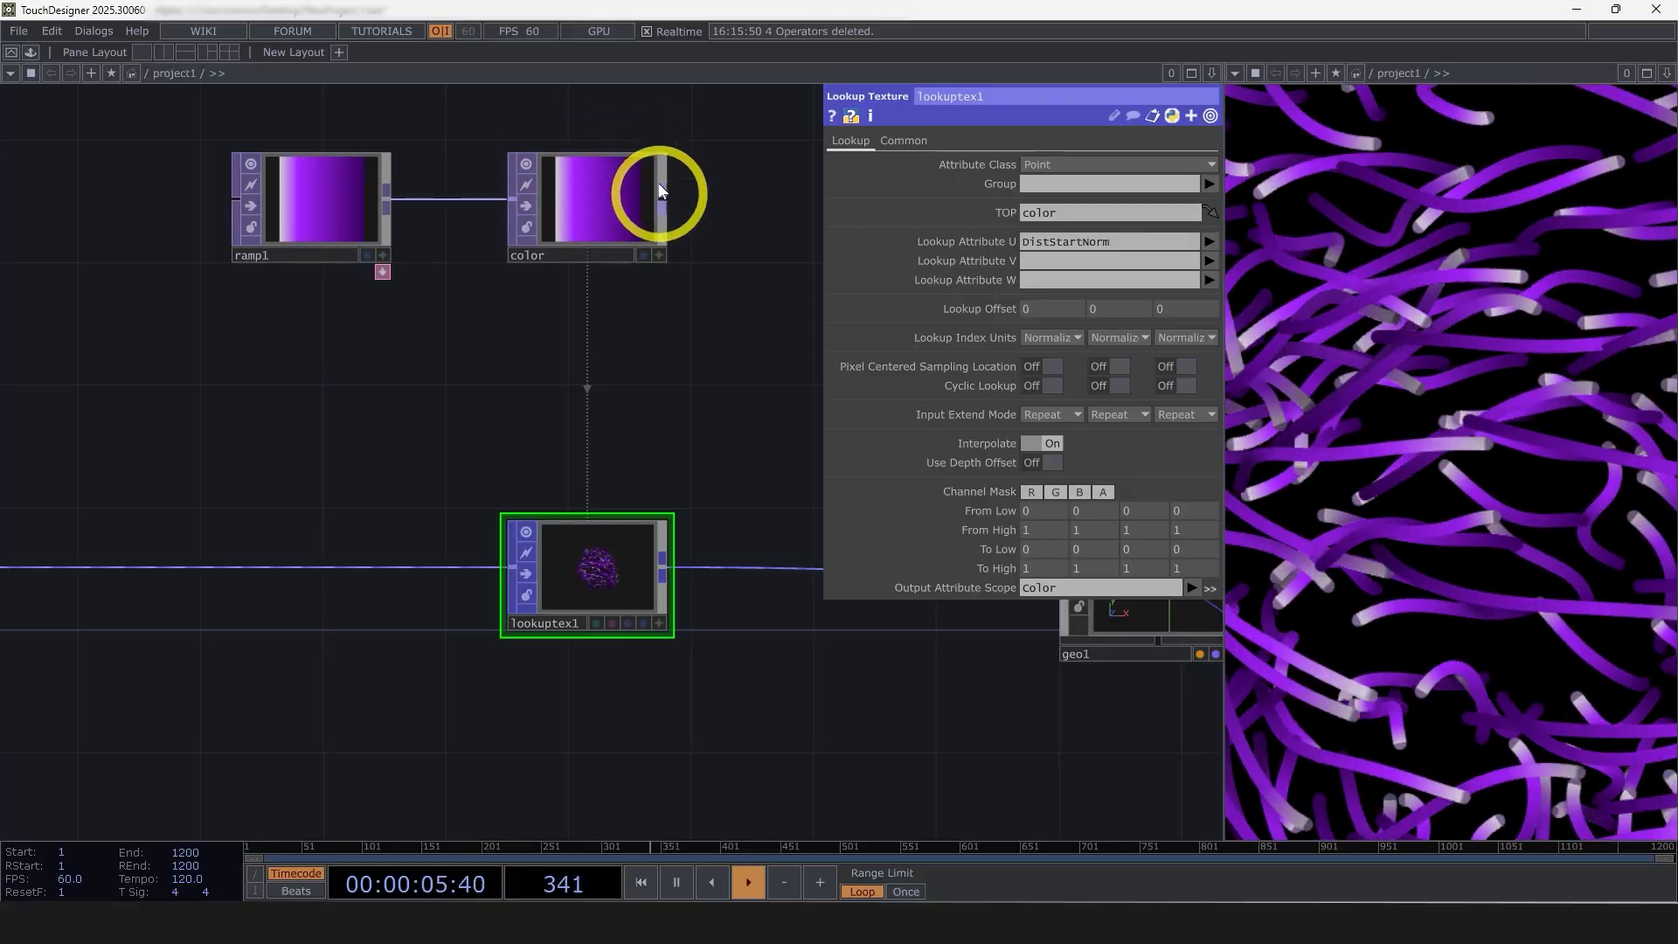
Try moving ramp1's dark purple stop inward, and return it to the end of the ramp
click(513, 181)
click(384, 215)
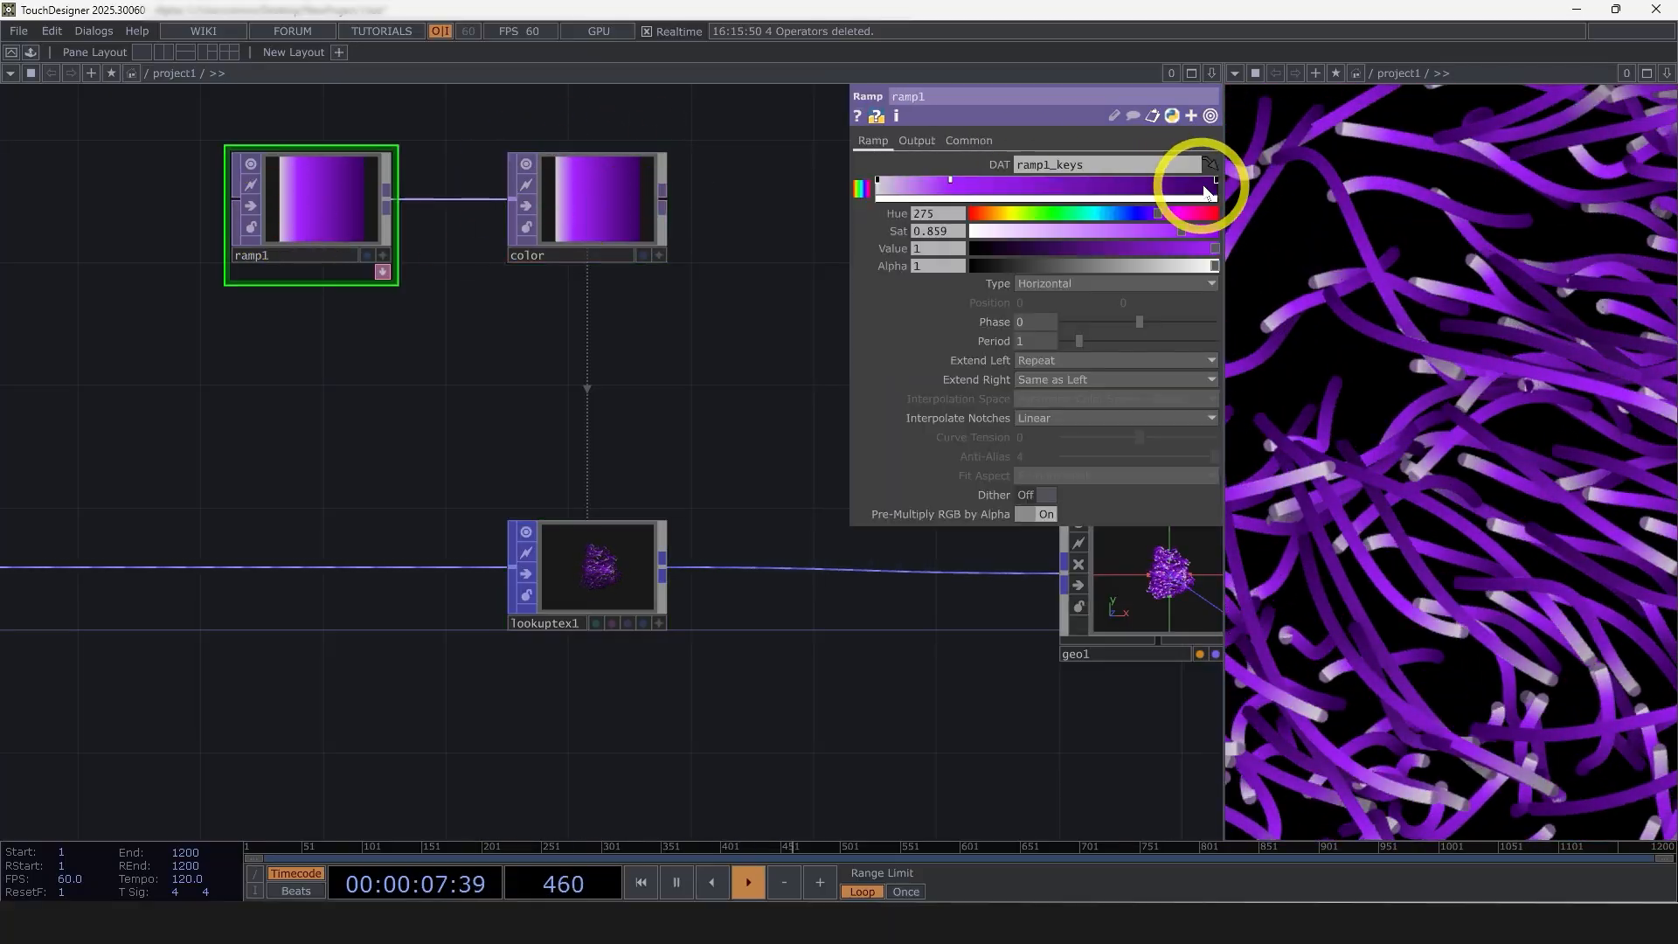
click(1145, 184)
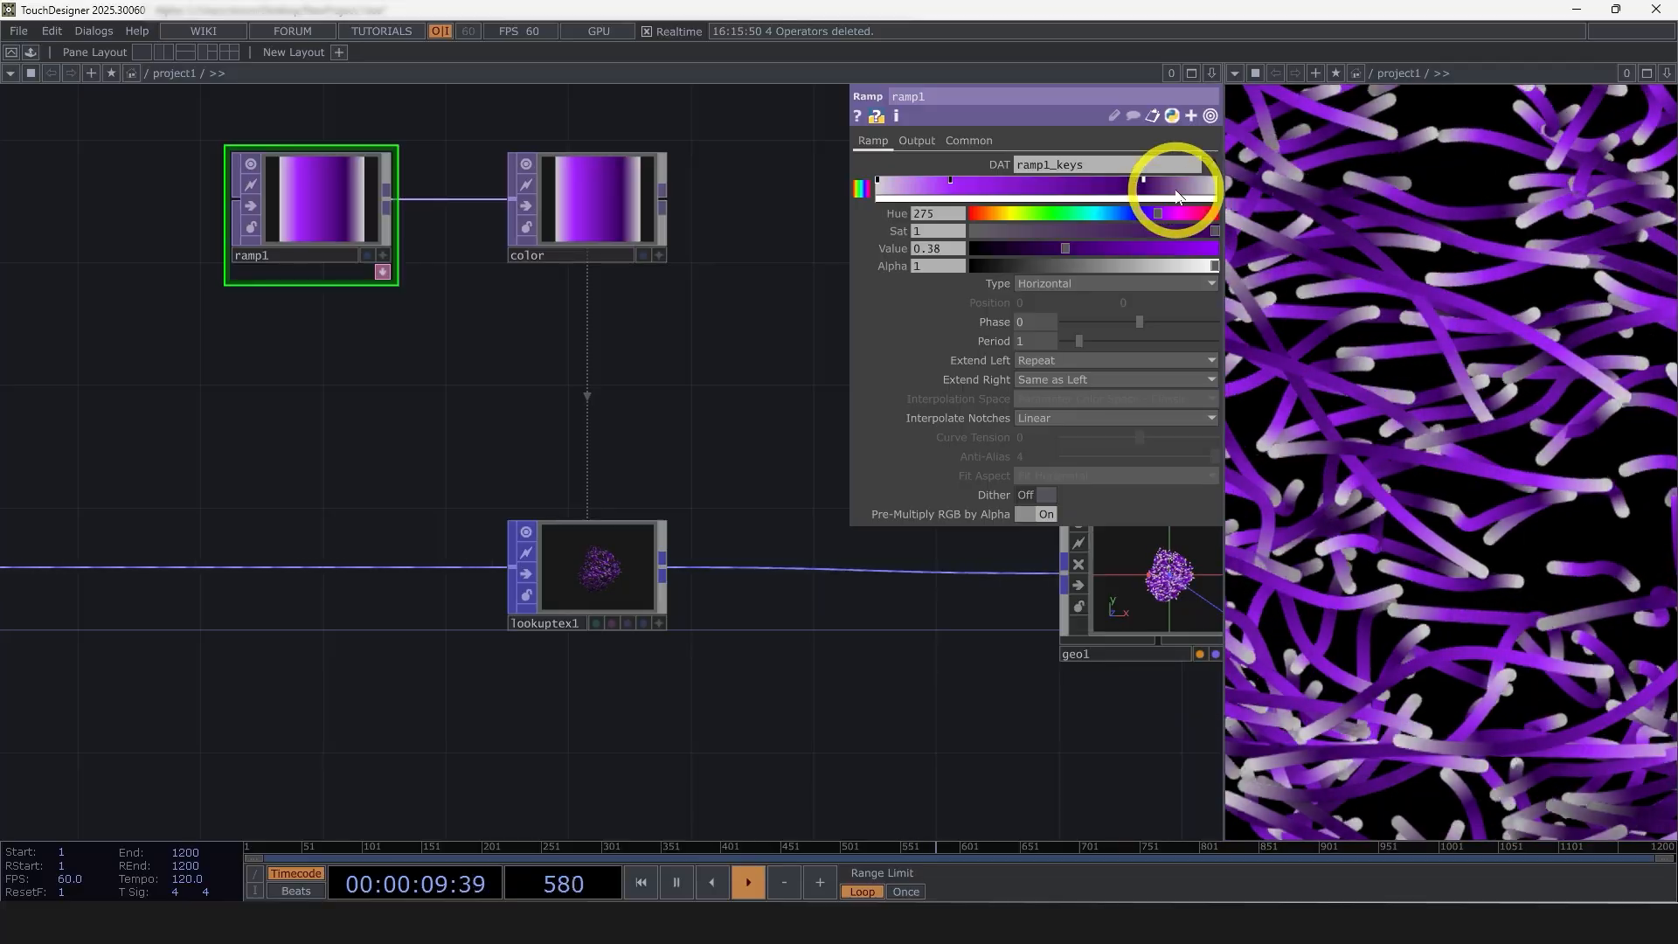
drag(1145, 185, 1217, 177)
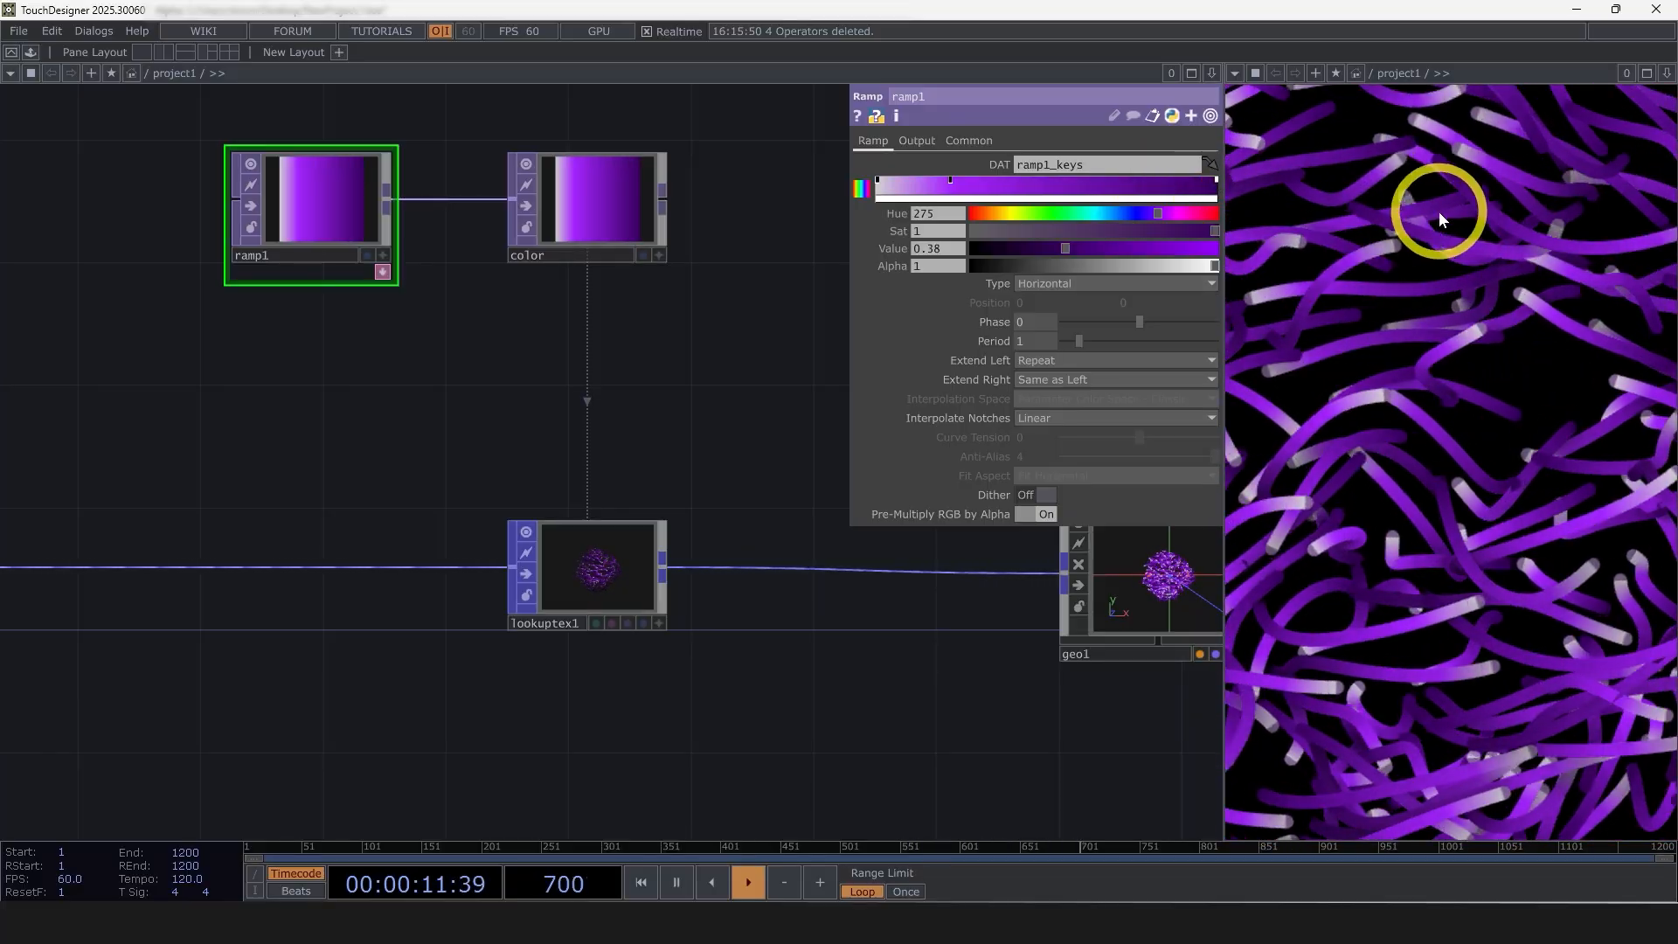
Set all three Input Extend Mode components of lookuptex1 to Hold and reframe the render to show the whole sphere
click(642, 556)
click(1045, 413)
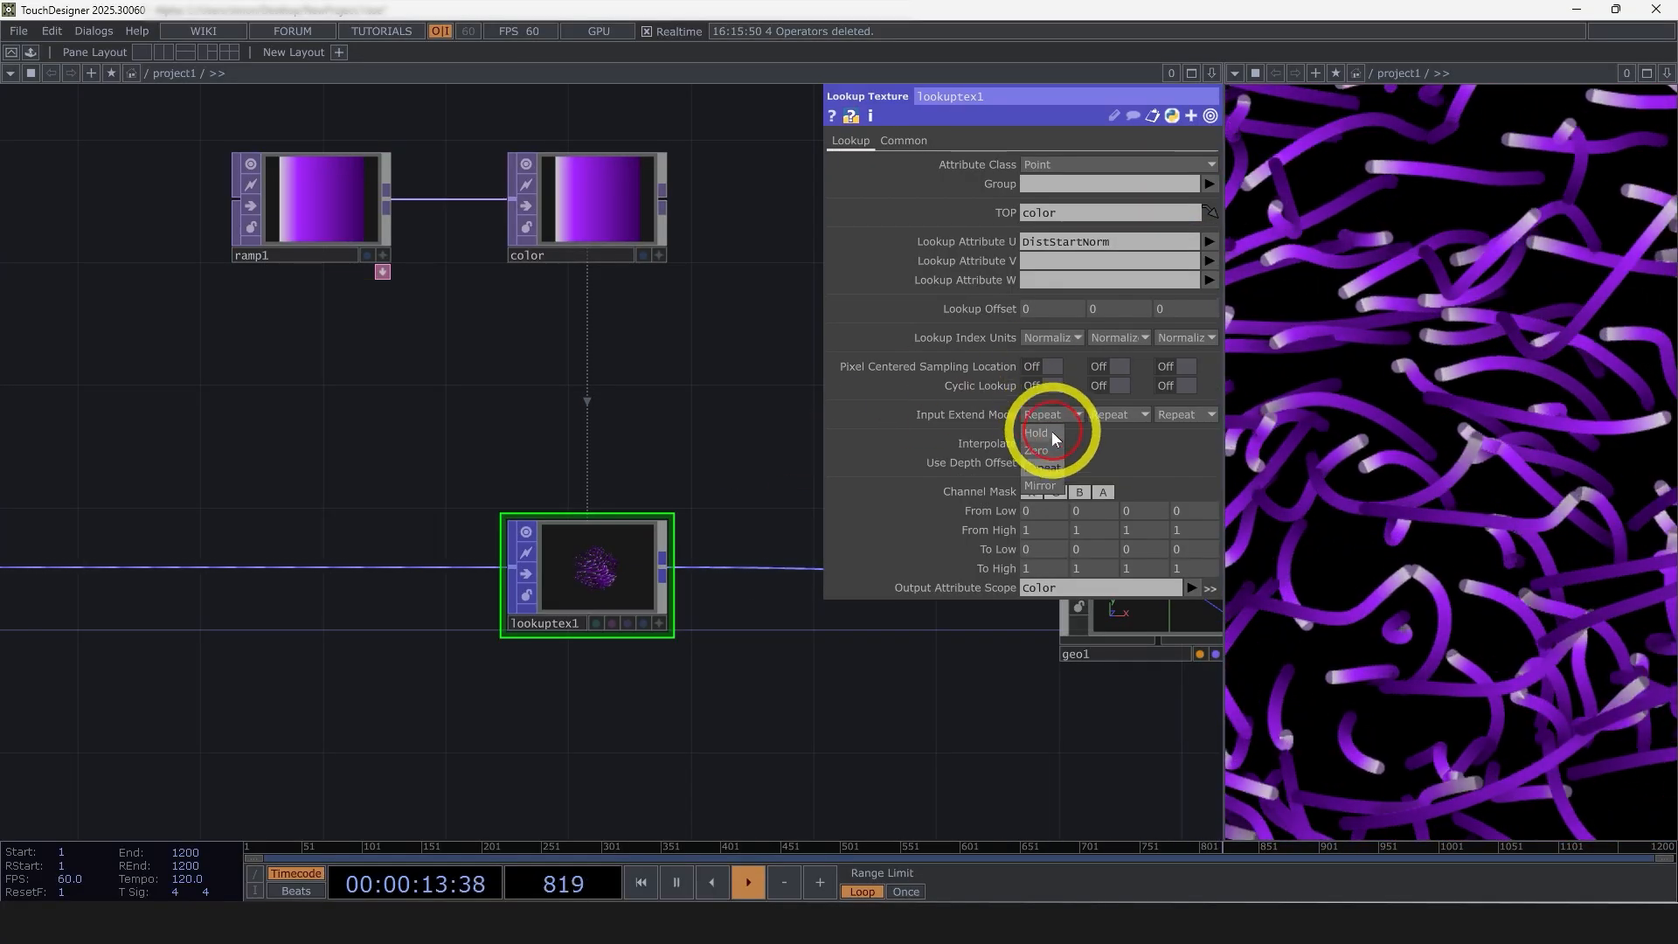
click(1052, 432)
click(1104, 417)
click(1103, 428)
click(1180, 416)
click(1182, 428)
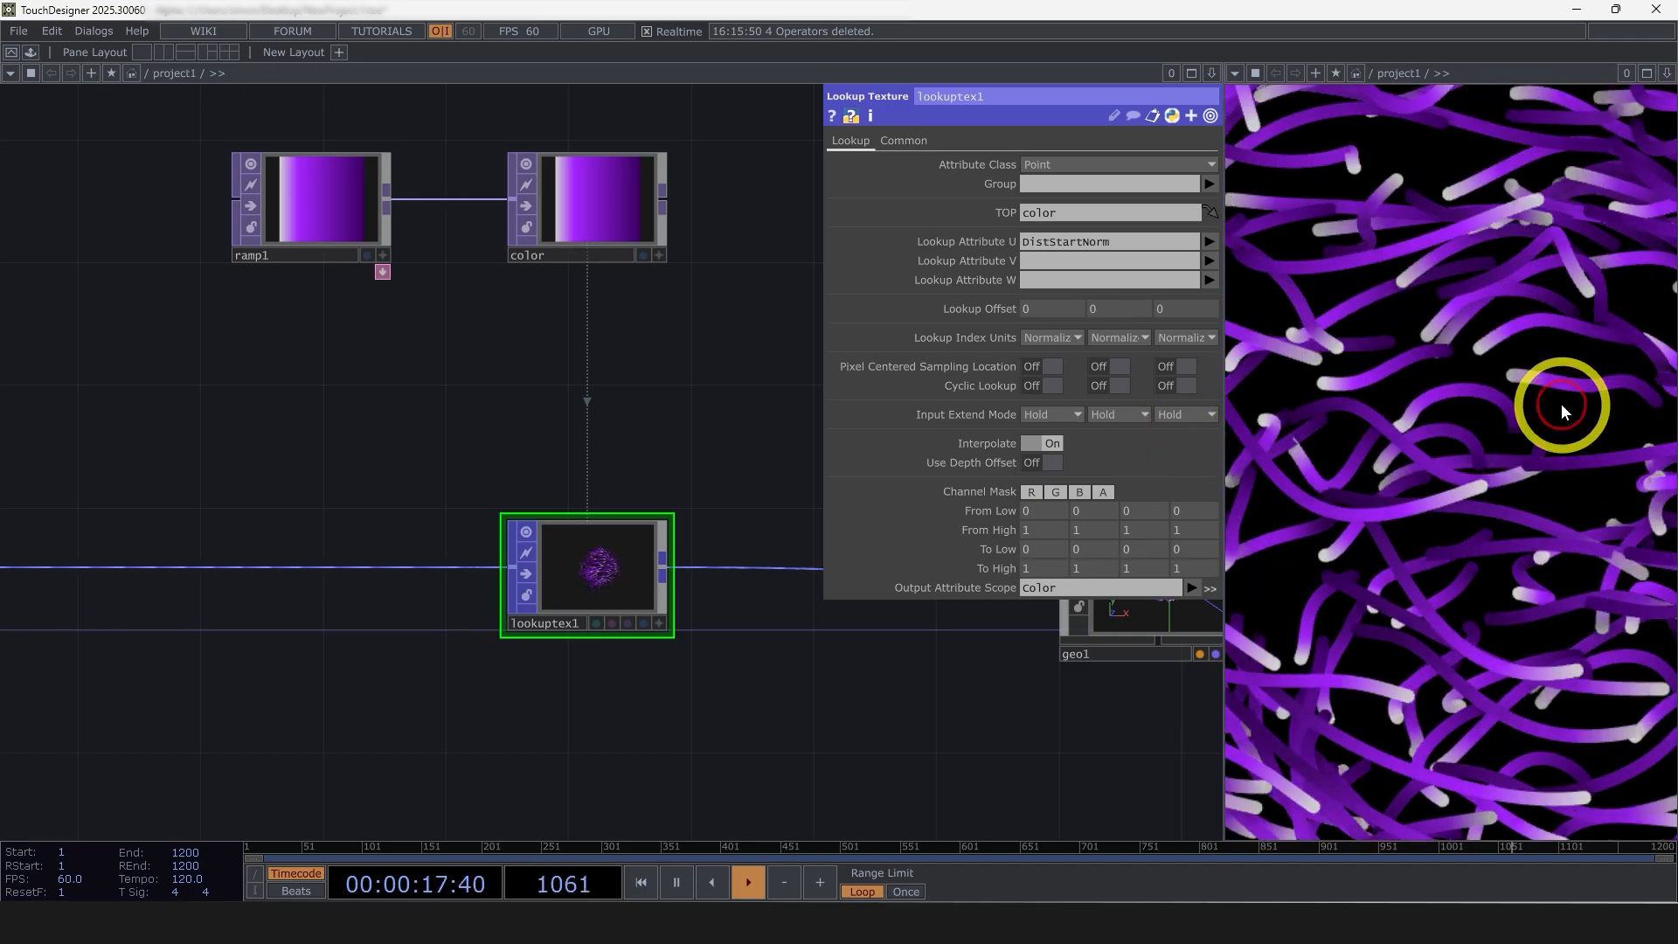
key(h)
Examine the attribute settings of the line1 material above geo1, especially the attributes that control line width and color
scroll(744, 682, down, 6)
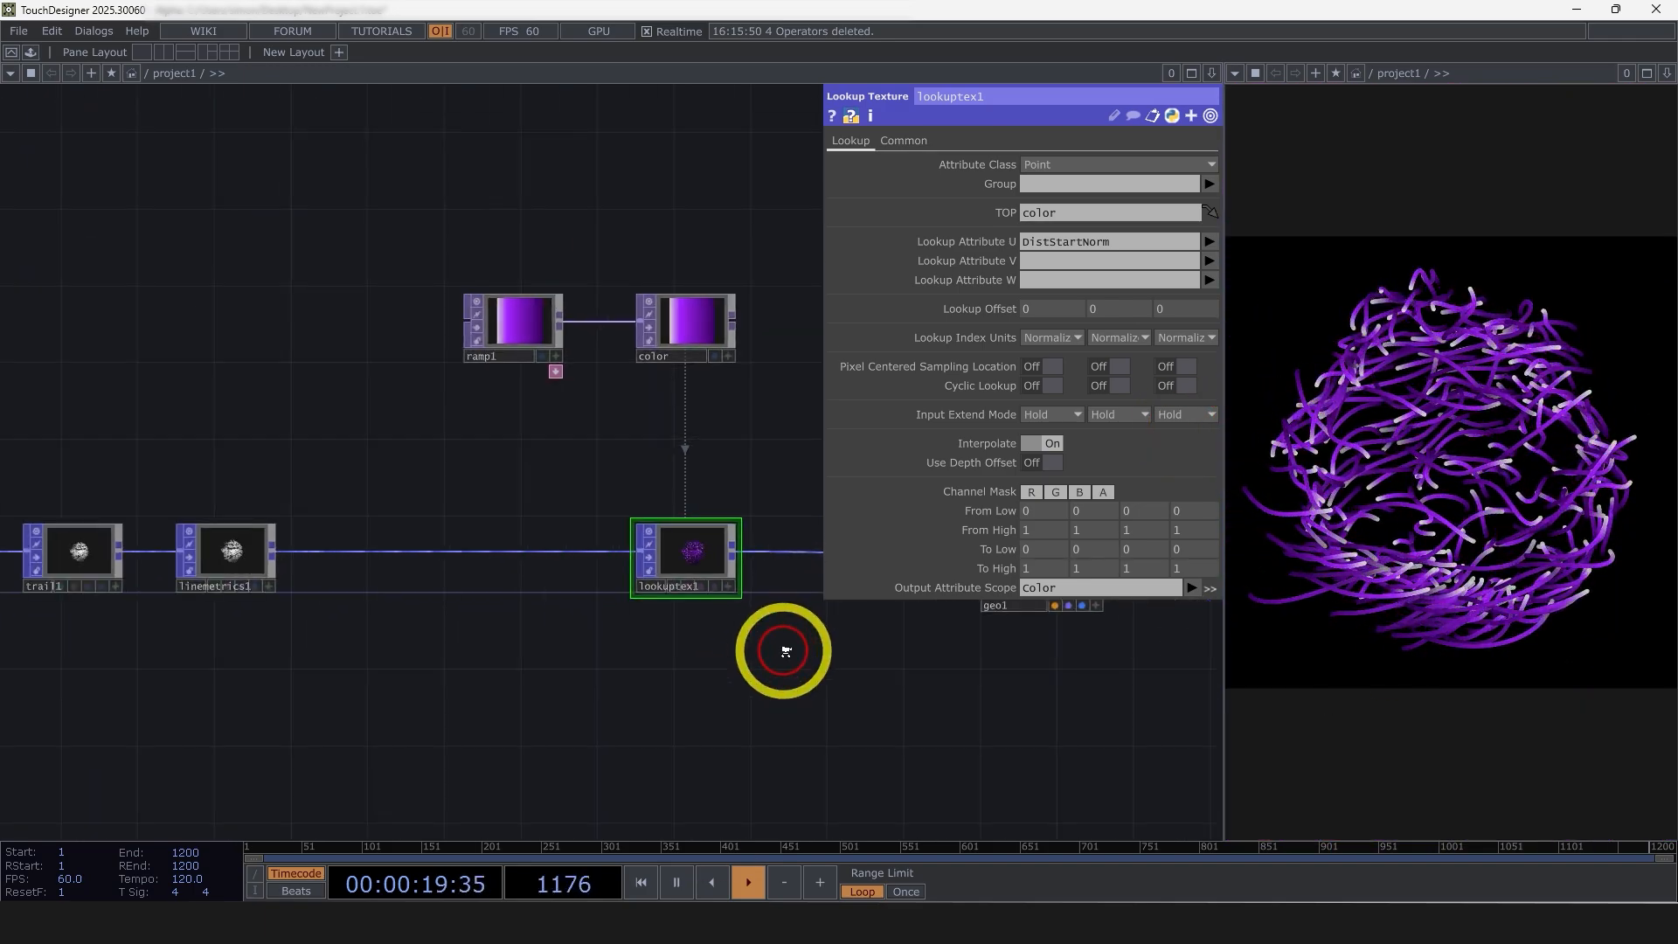
scroll(585, 677, down, 4)
drag(1202, 750, 446, 535)
click(506, 671)
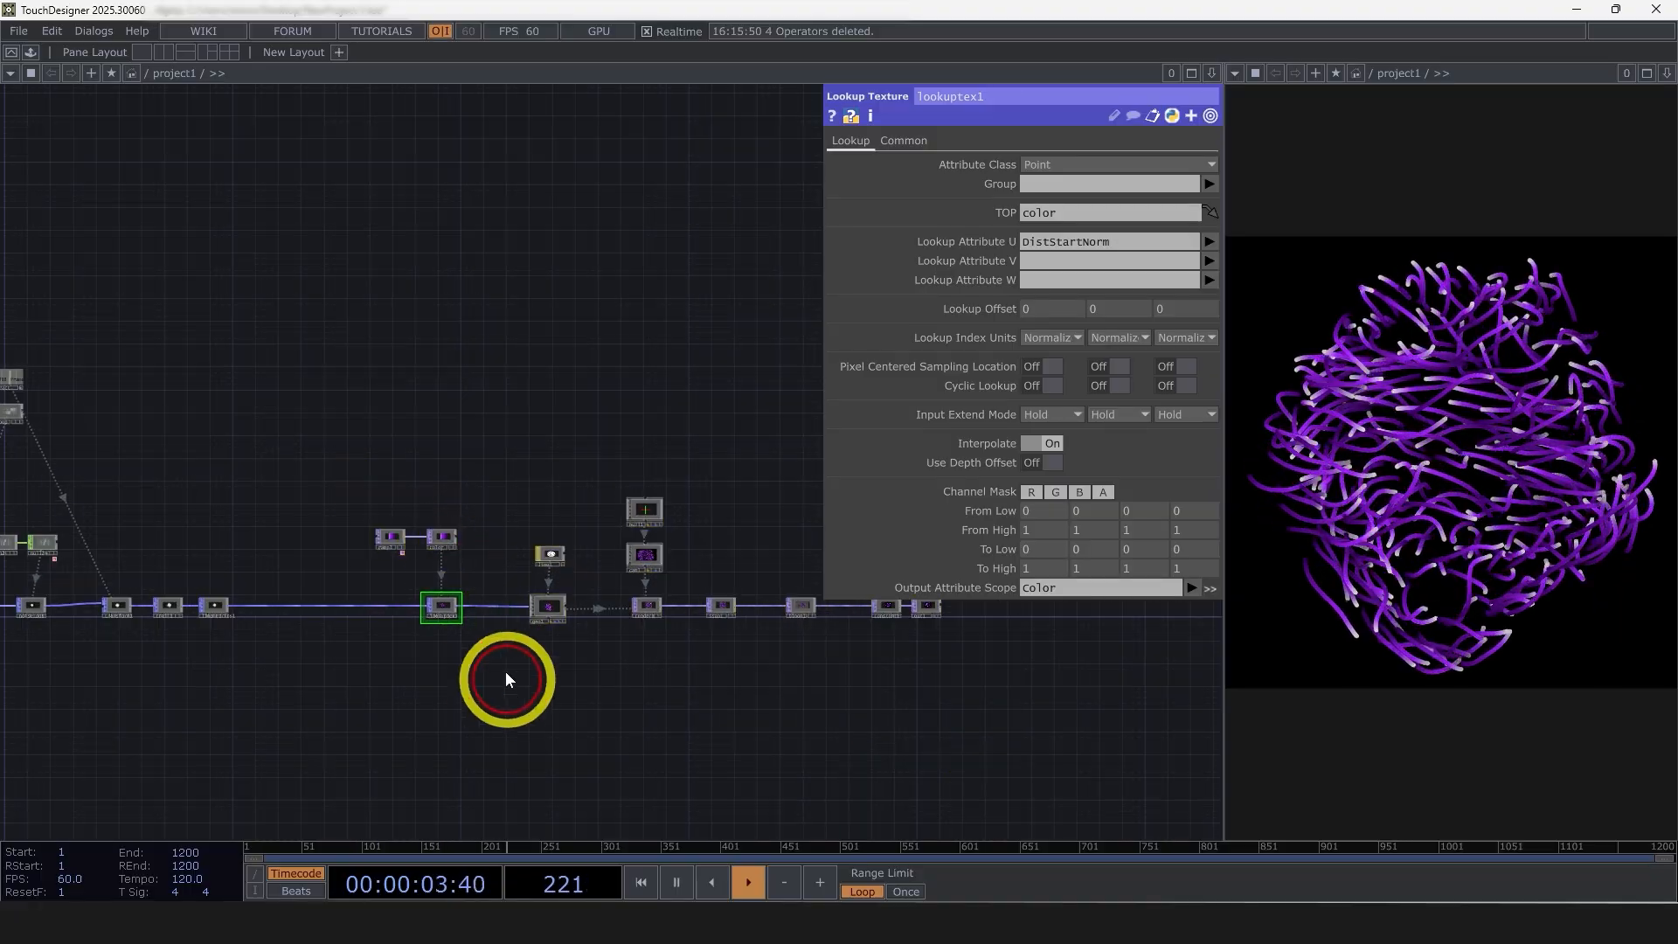
scroll(365, 669, up, 5)
scroll(366, 668, down, 2)
drag(484, 672, 230, 743)
scroll(509, 538, up, 2)
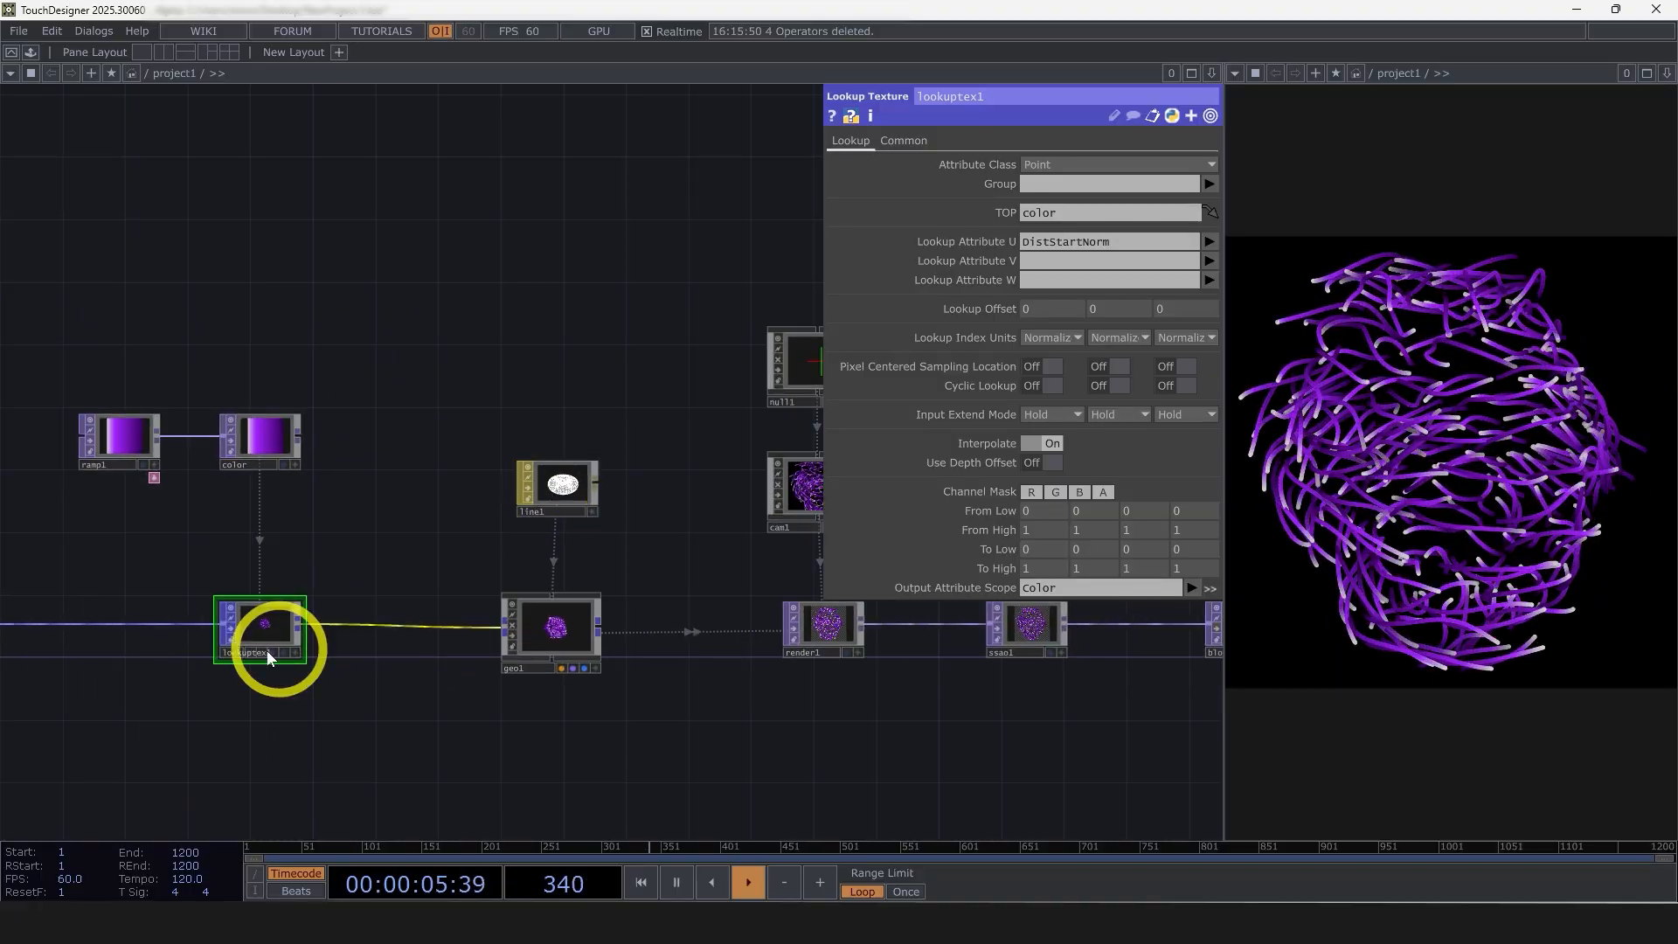
drag(311, 688, 461, 666)
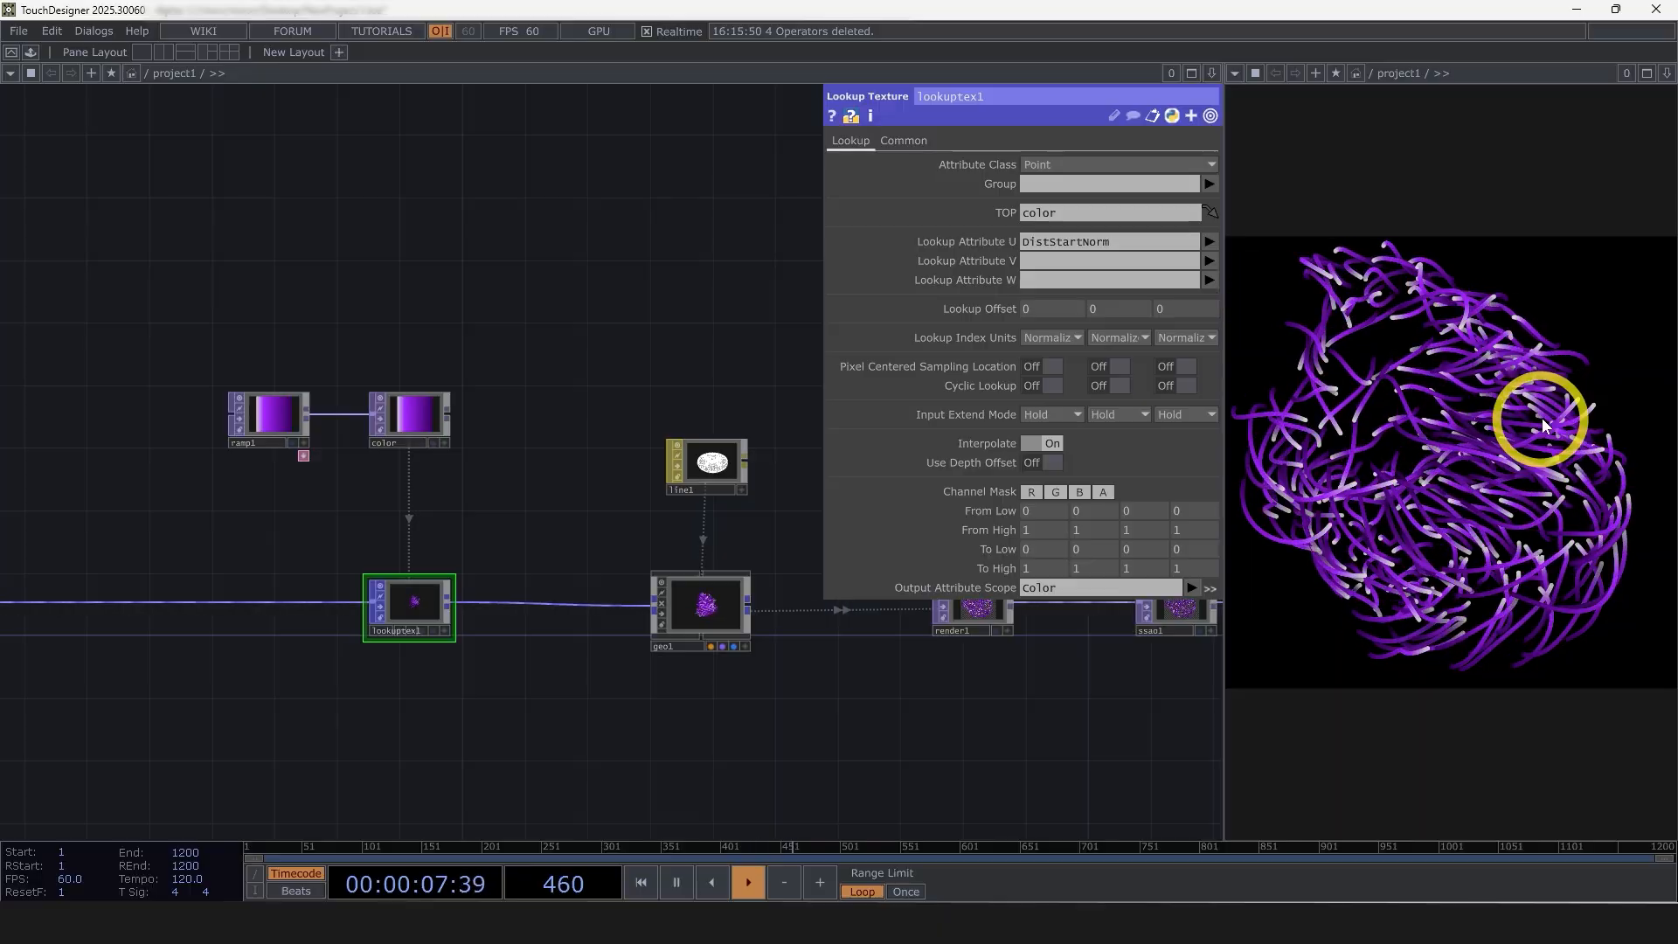
click(713, 468)
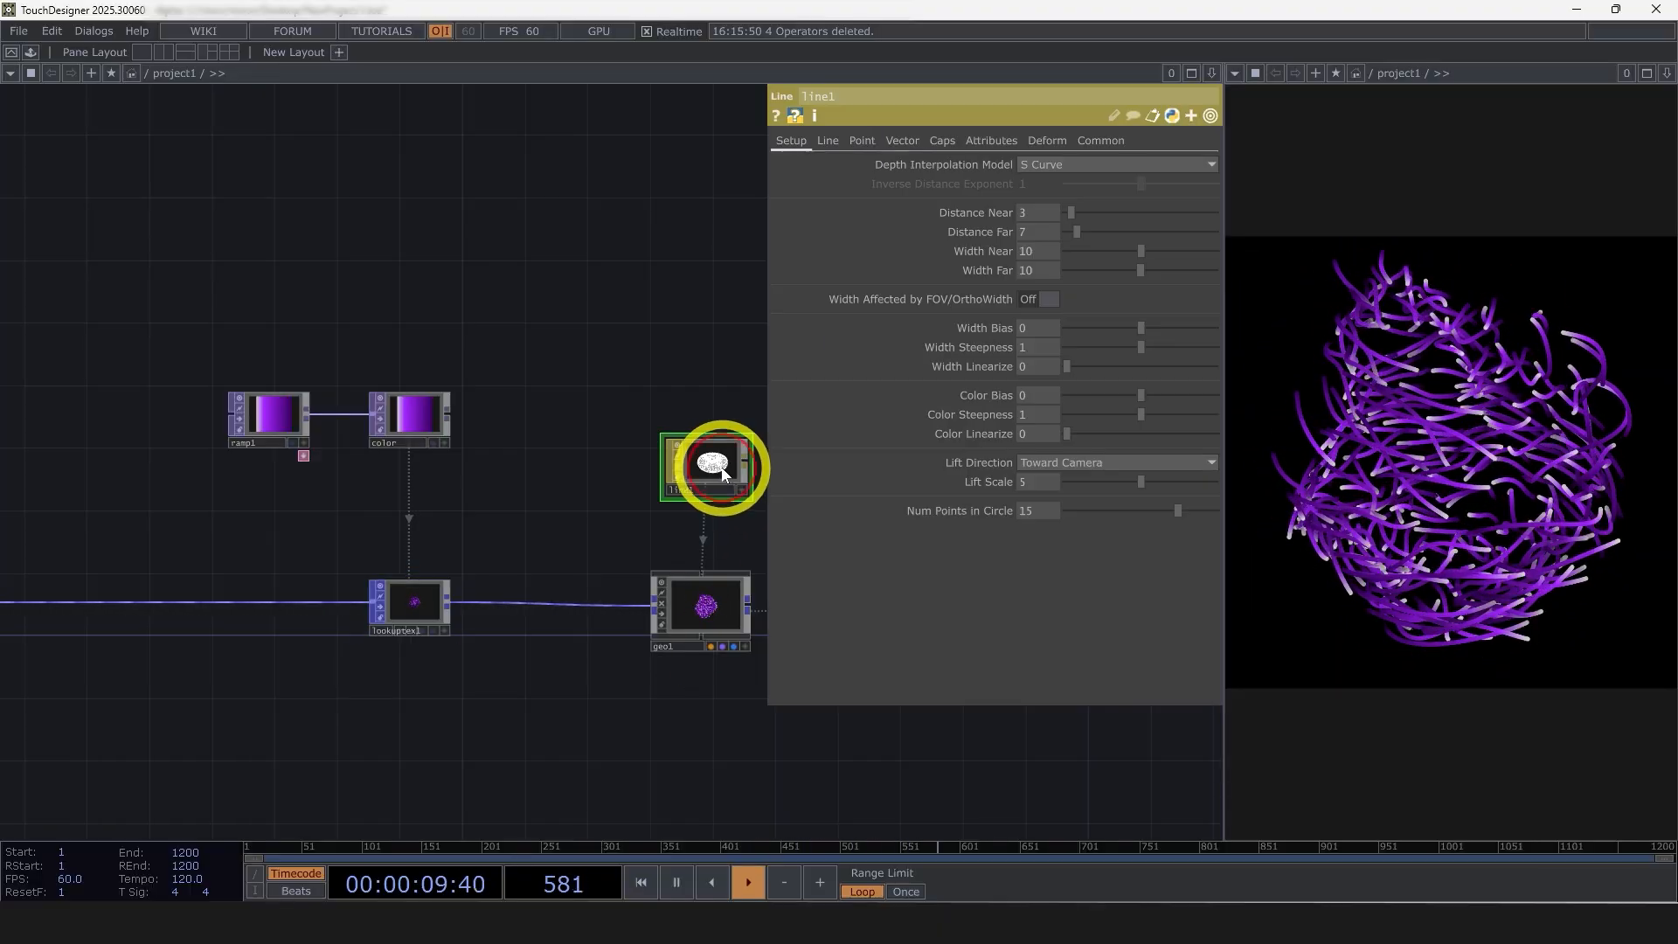
drag(911, 740, 830, 739)
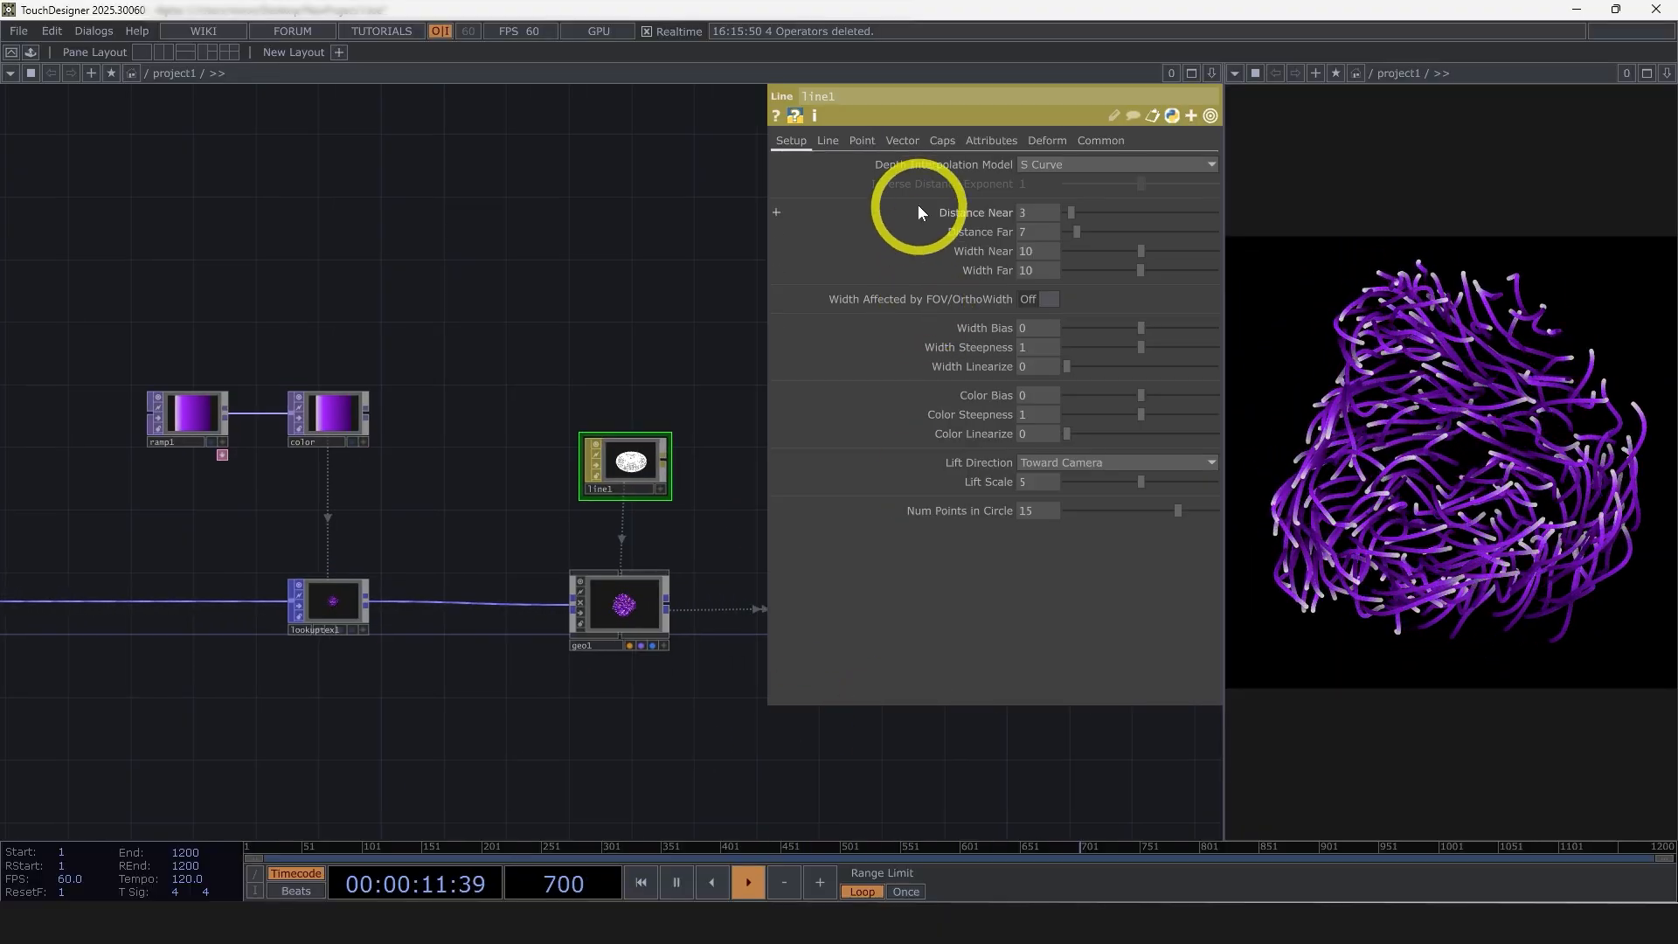
click(993, 141)
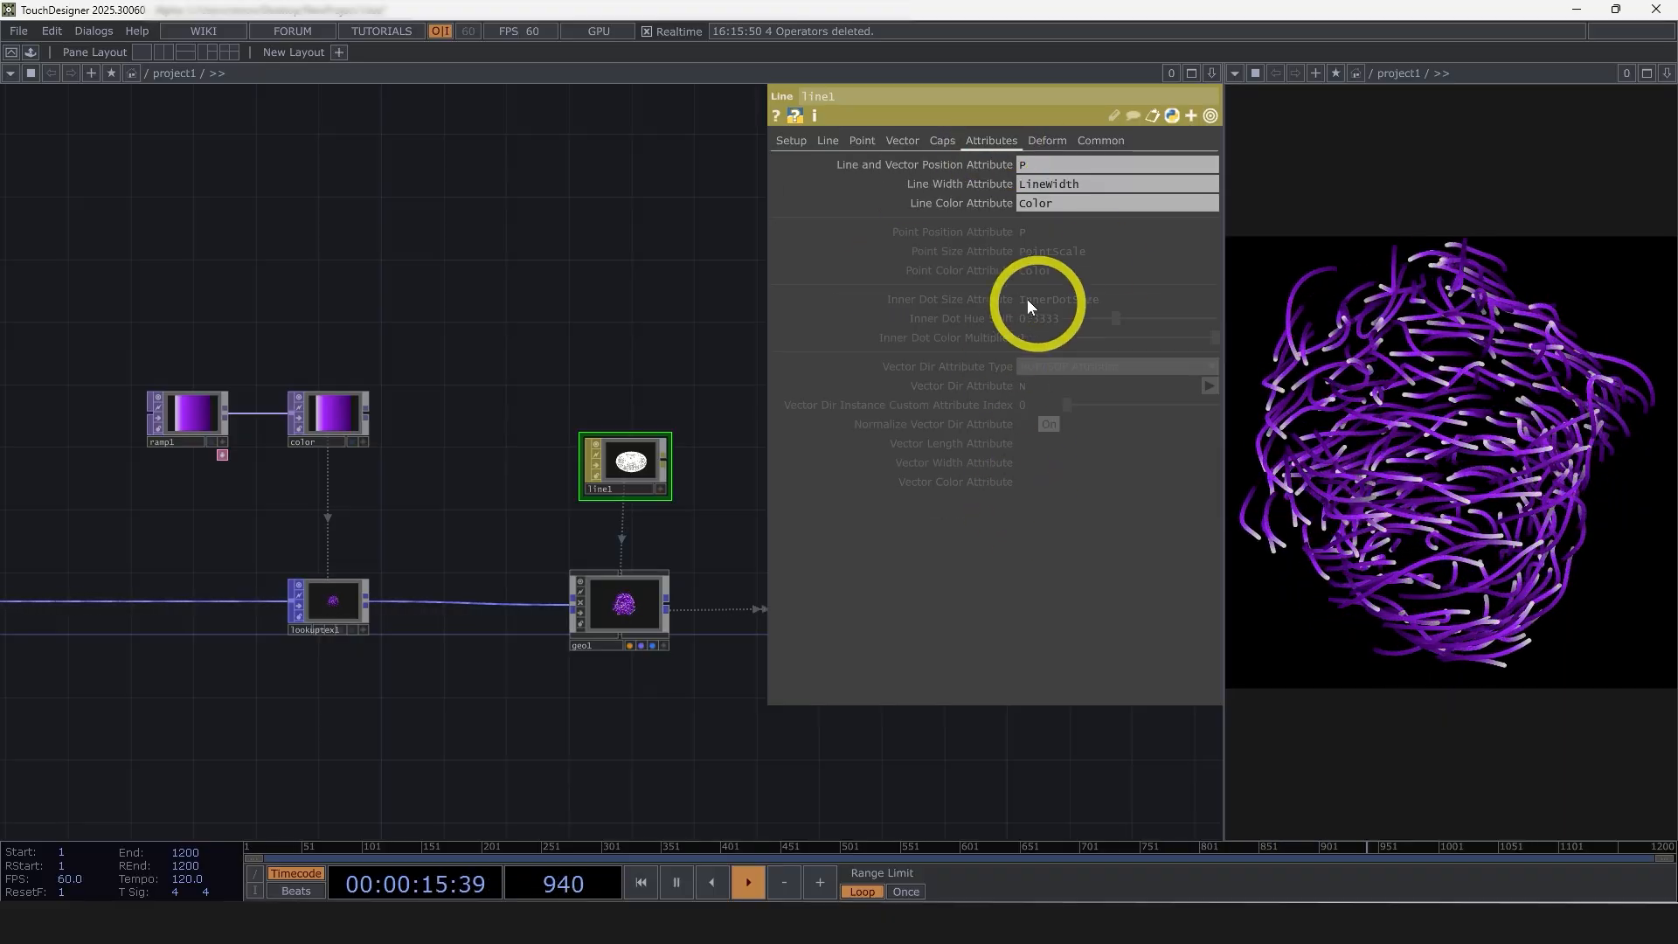
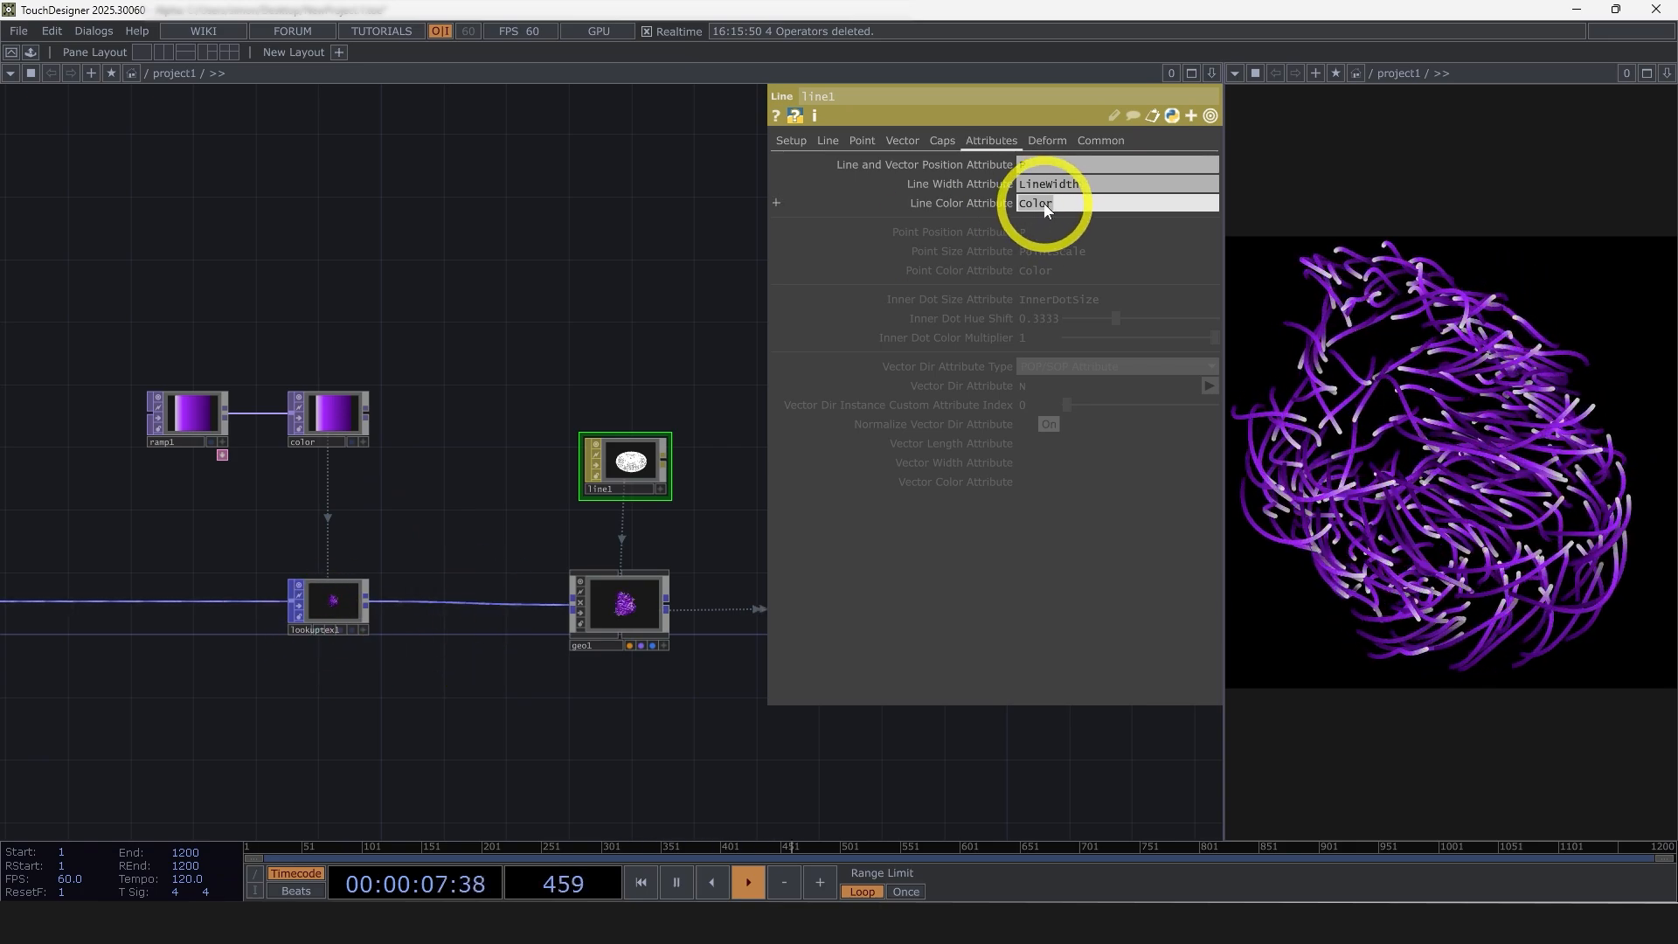
Compare line1's Line Width Attribute with the attributes offered for lookuptex1's Output Attribute Scope
drag(1095, 186, 999, 184)
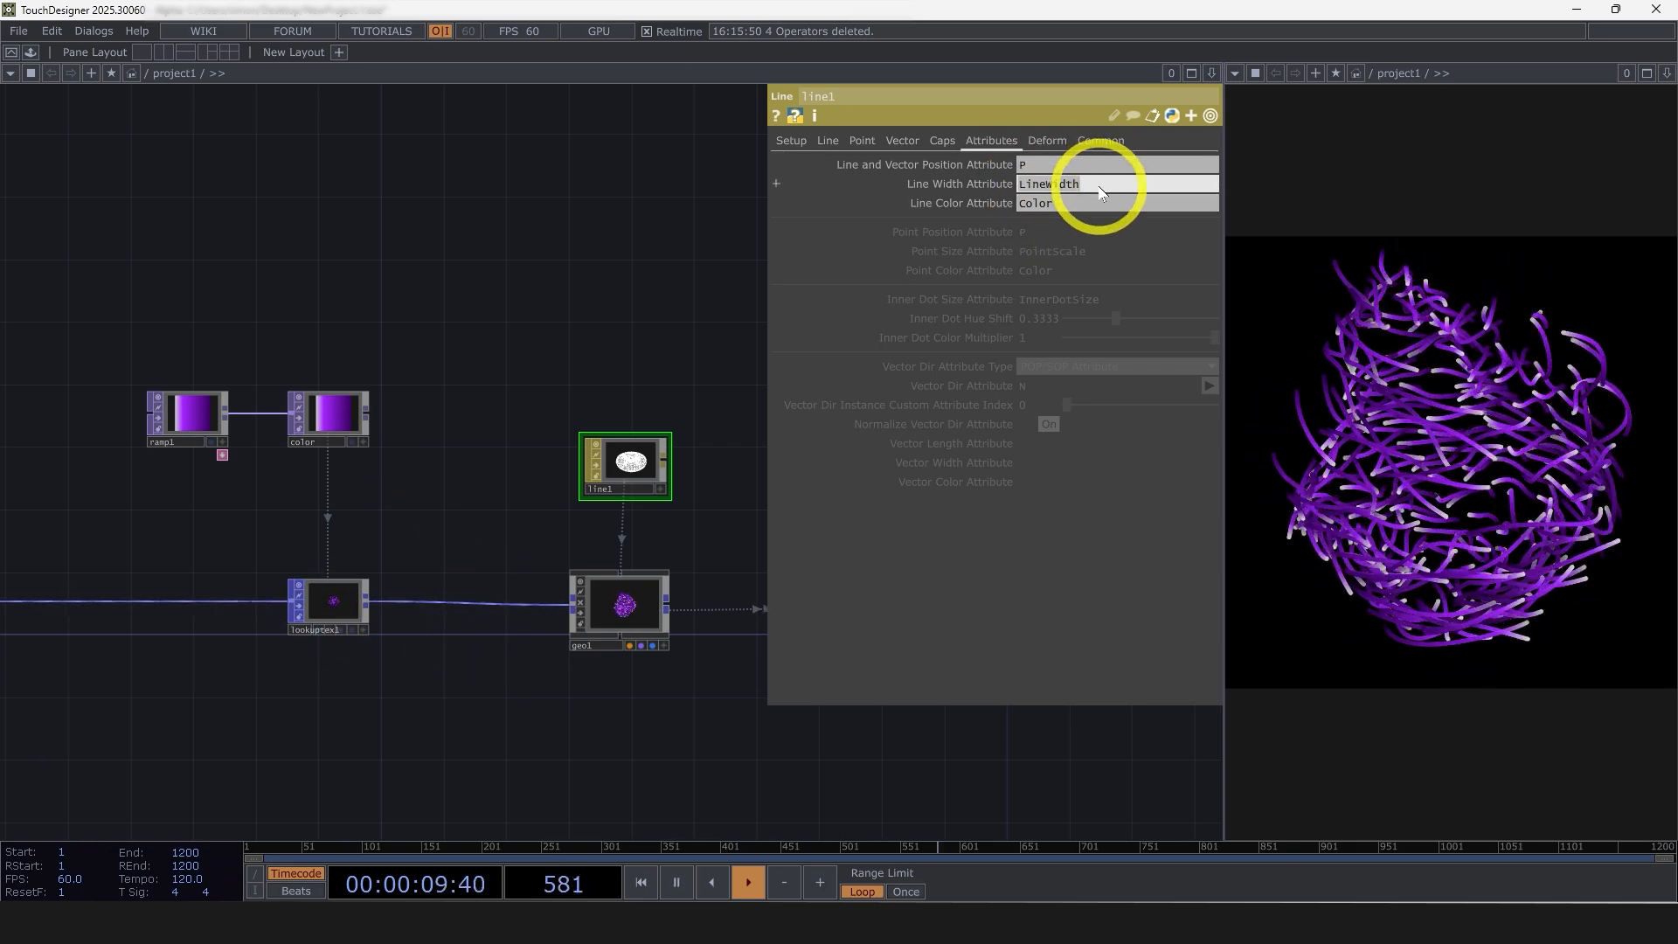
click(339, 617)
click(1192, 587)
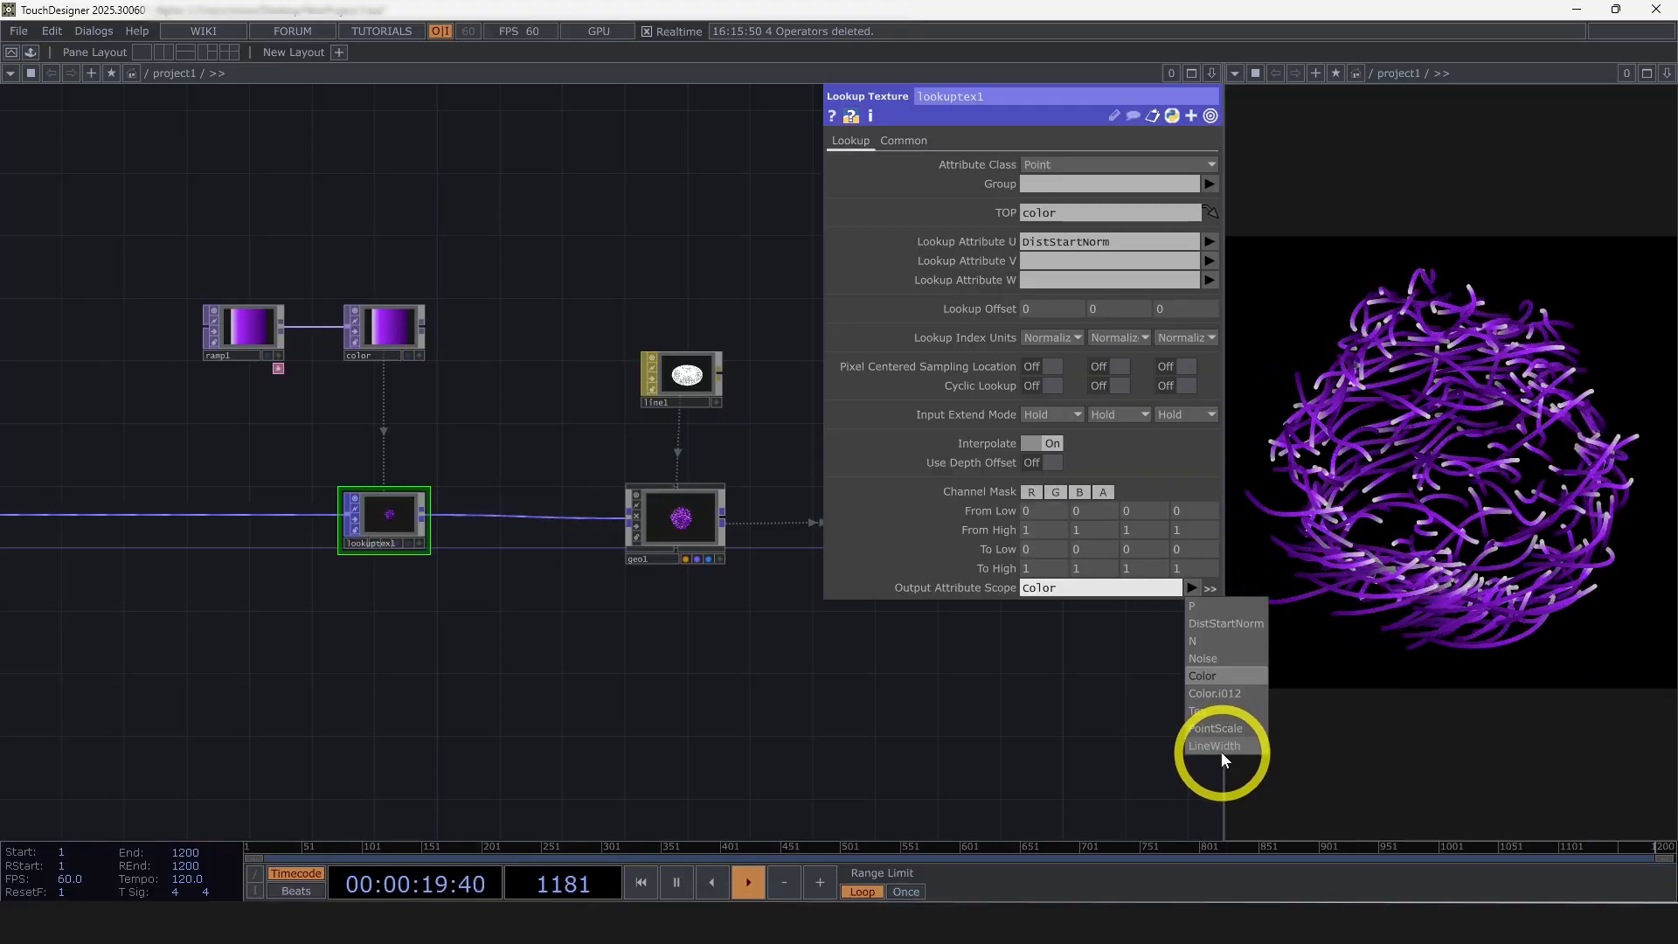
click(1028, 762)
drag(825, 720, 755, 724)
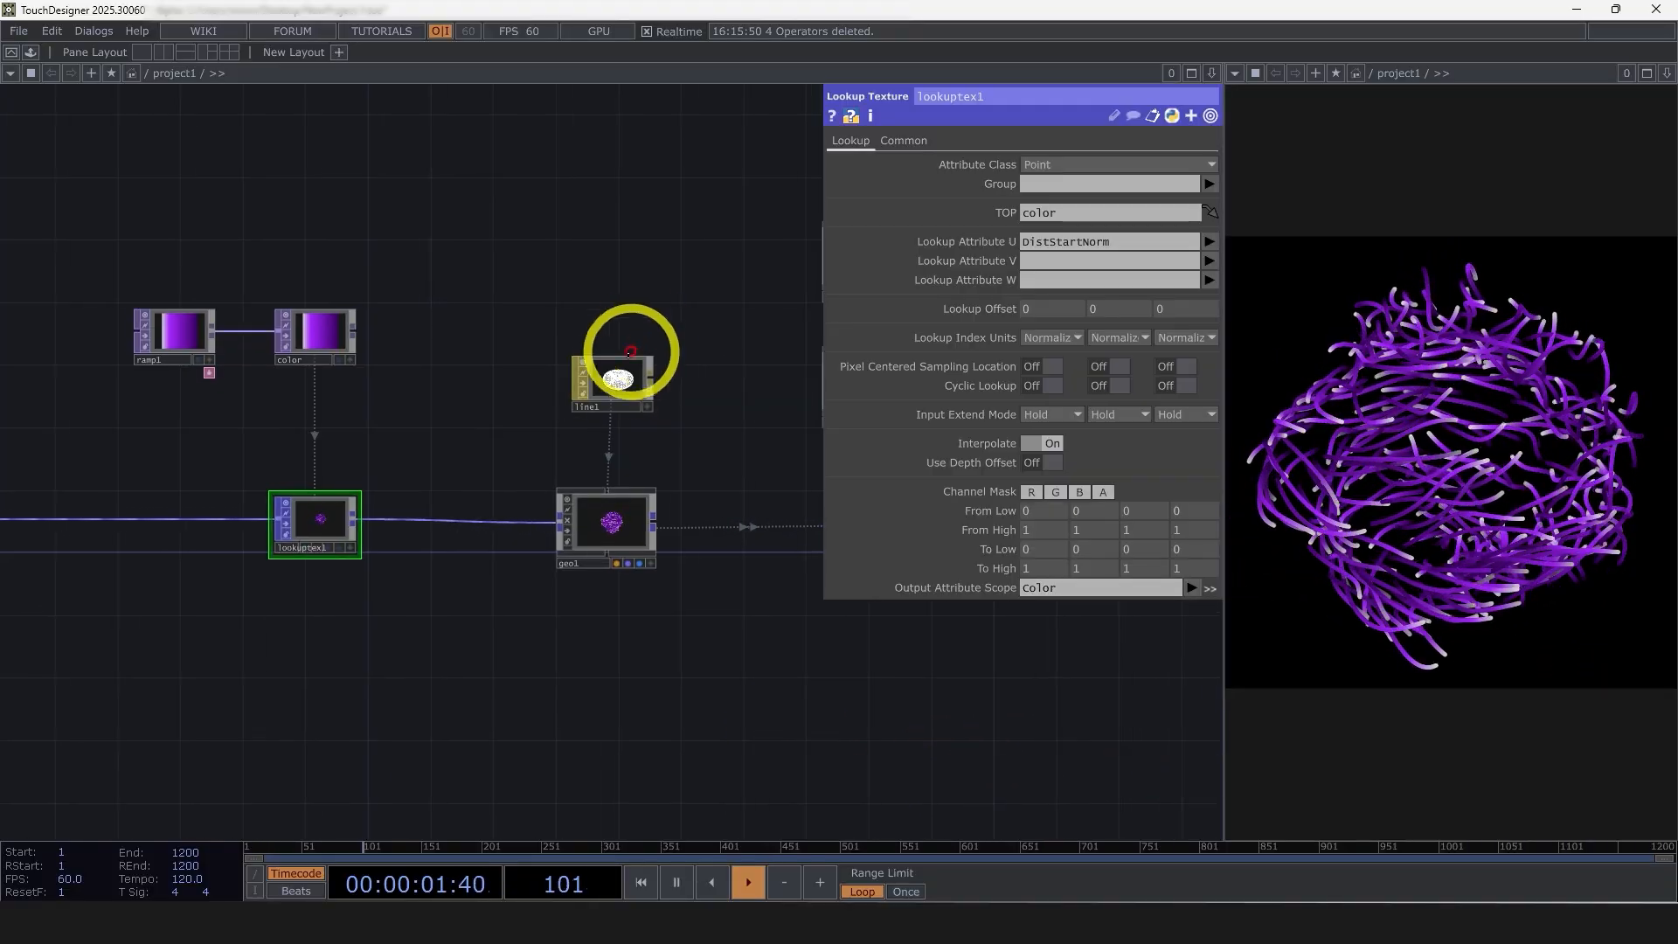
click(630, 357)
drag(1088, 184, 995, 183)
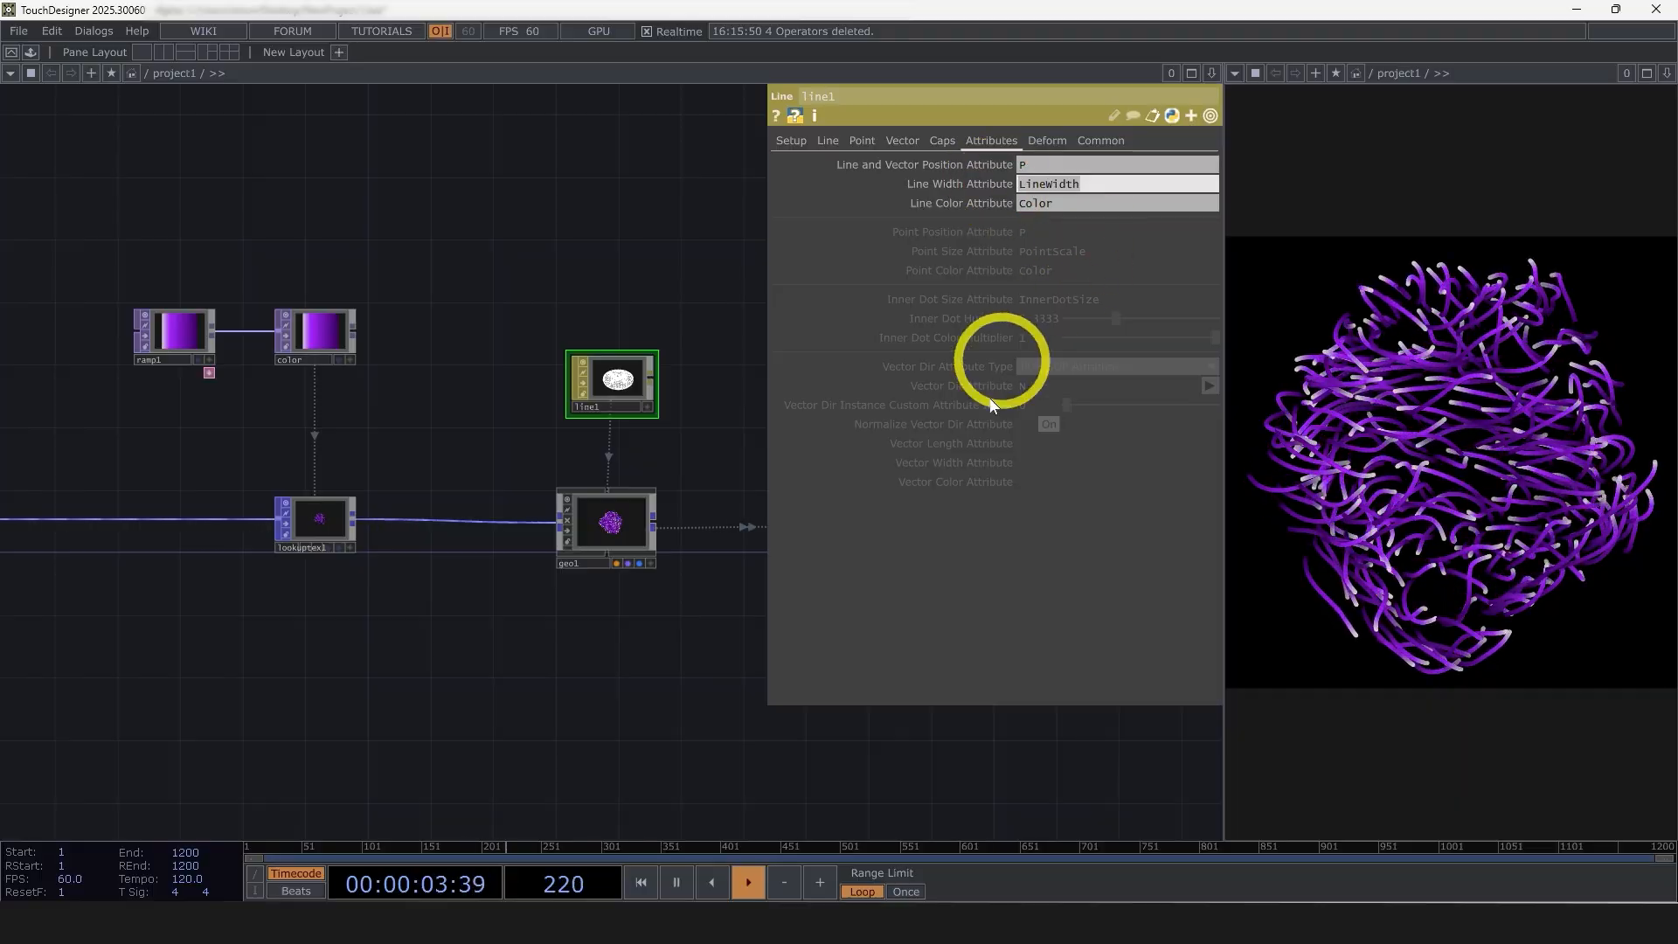
Duplicate ramp1, the color null and lookuptex1, and place the copies between linemetrics1 and lookuptex1
drag(607, 684, 739, 690)
right_drag(623, 694, 310, 338)
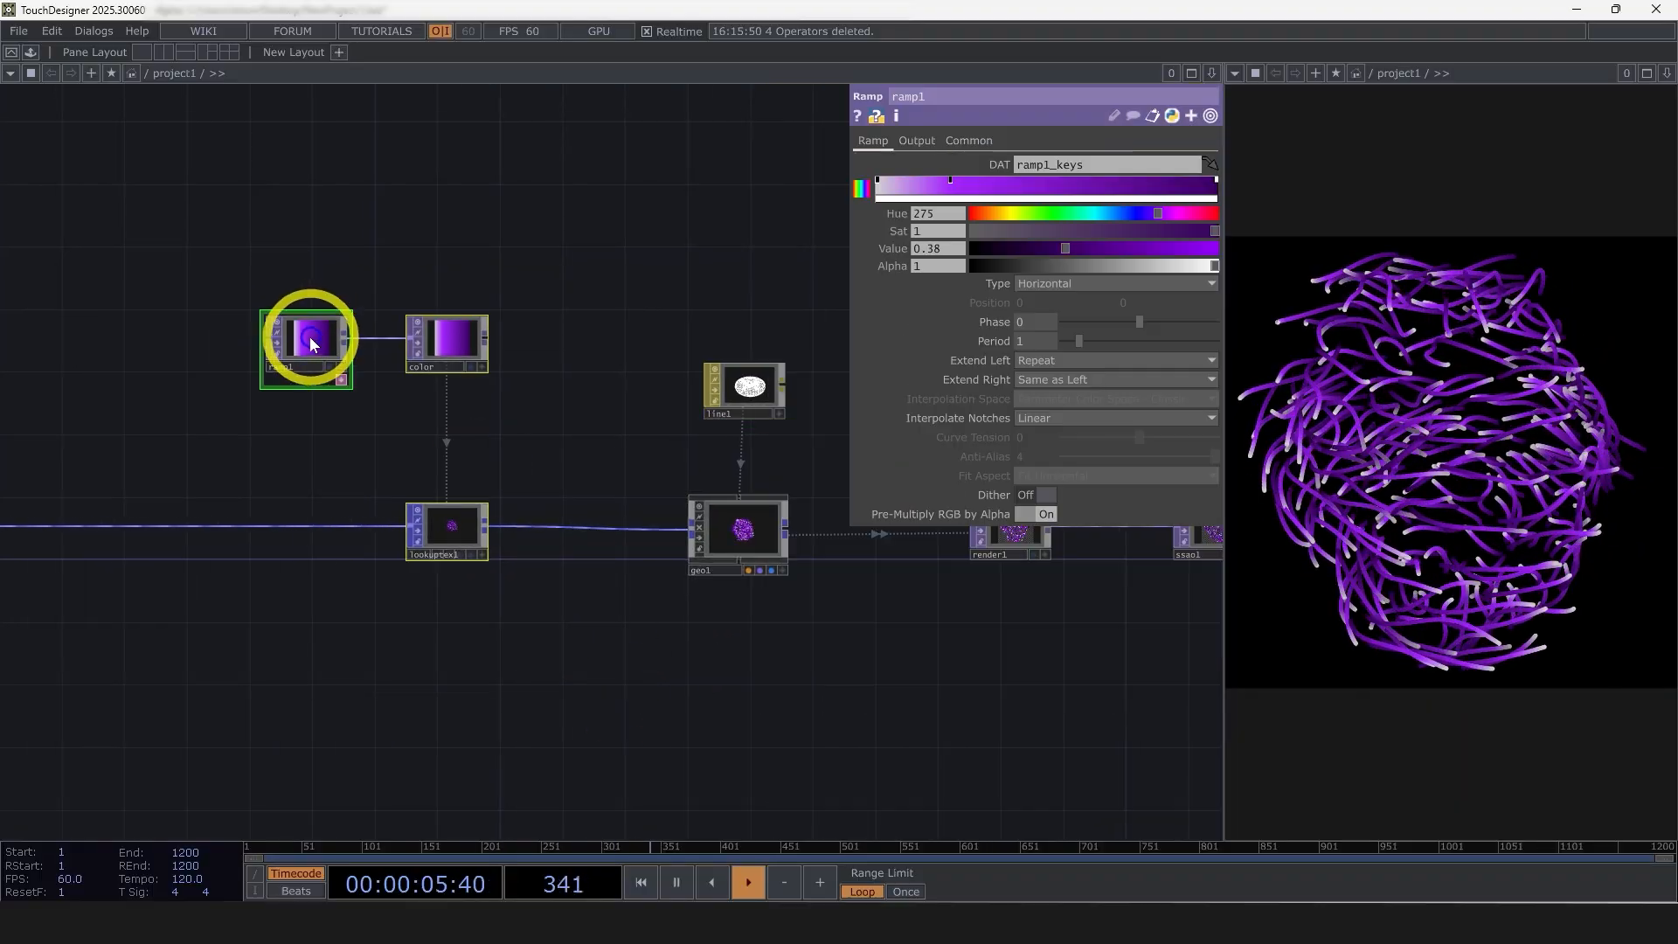
drag(310, 339, 444, 339)
drag(323, 644, 714, 629)
drag(1014, 661, 798, 702)
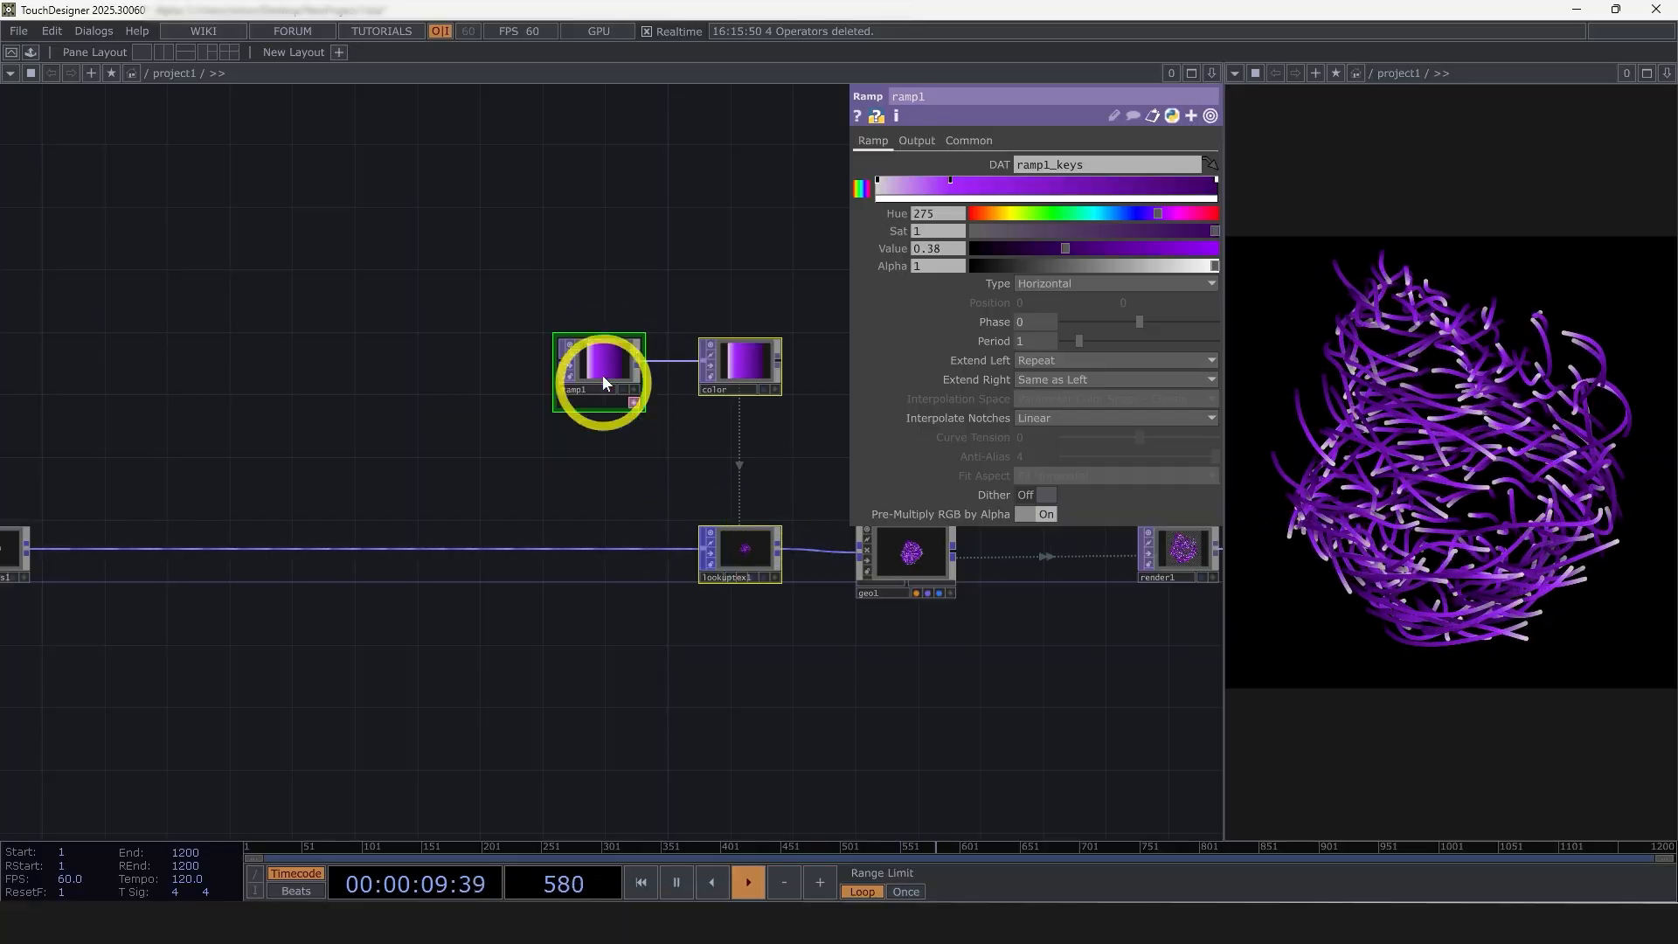
click(722, 363)
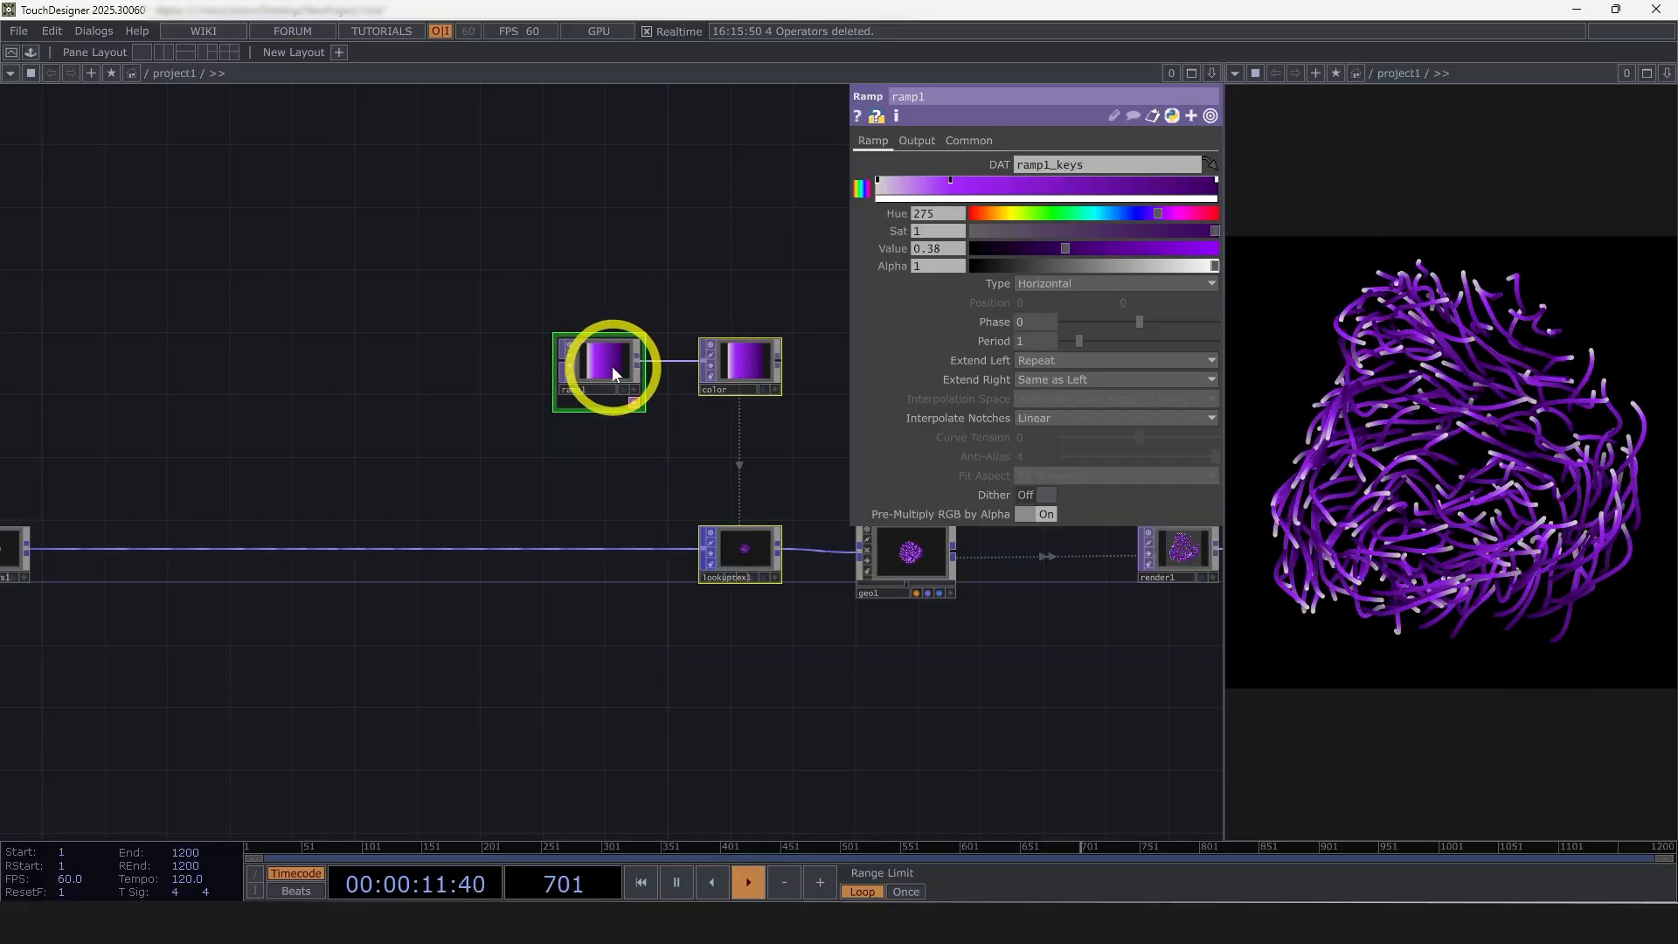
key(ctrl+v)
drag(733, 627, 310, 376)
Rename lookuptex1 as lookuptex_color
scroll(680, 563, up, 2)
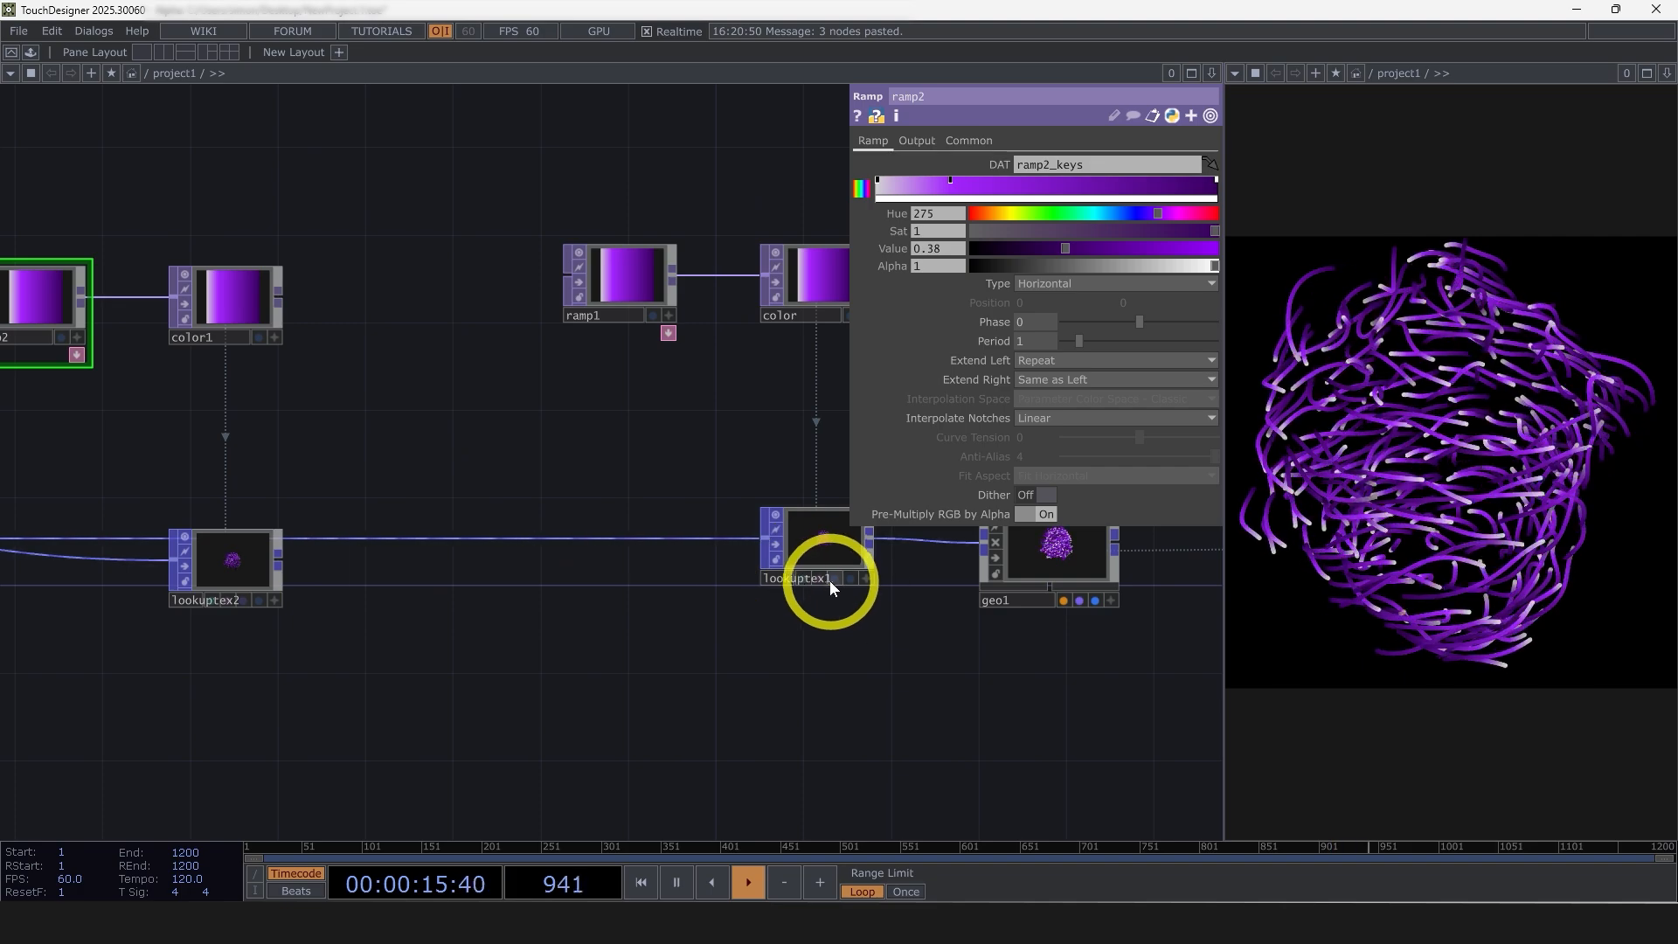
scroll(839, 542, up, 3)
click(762, 560)
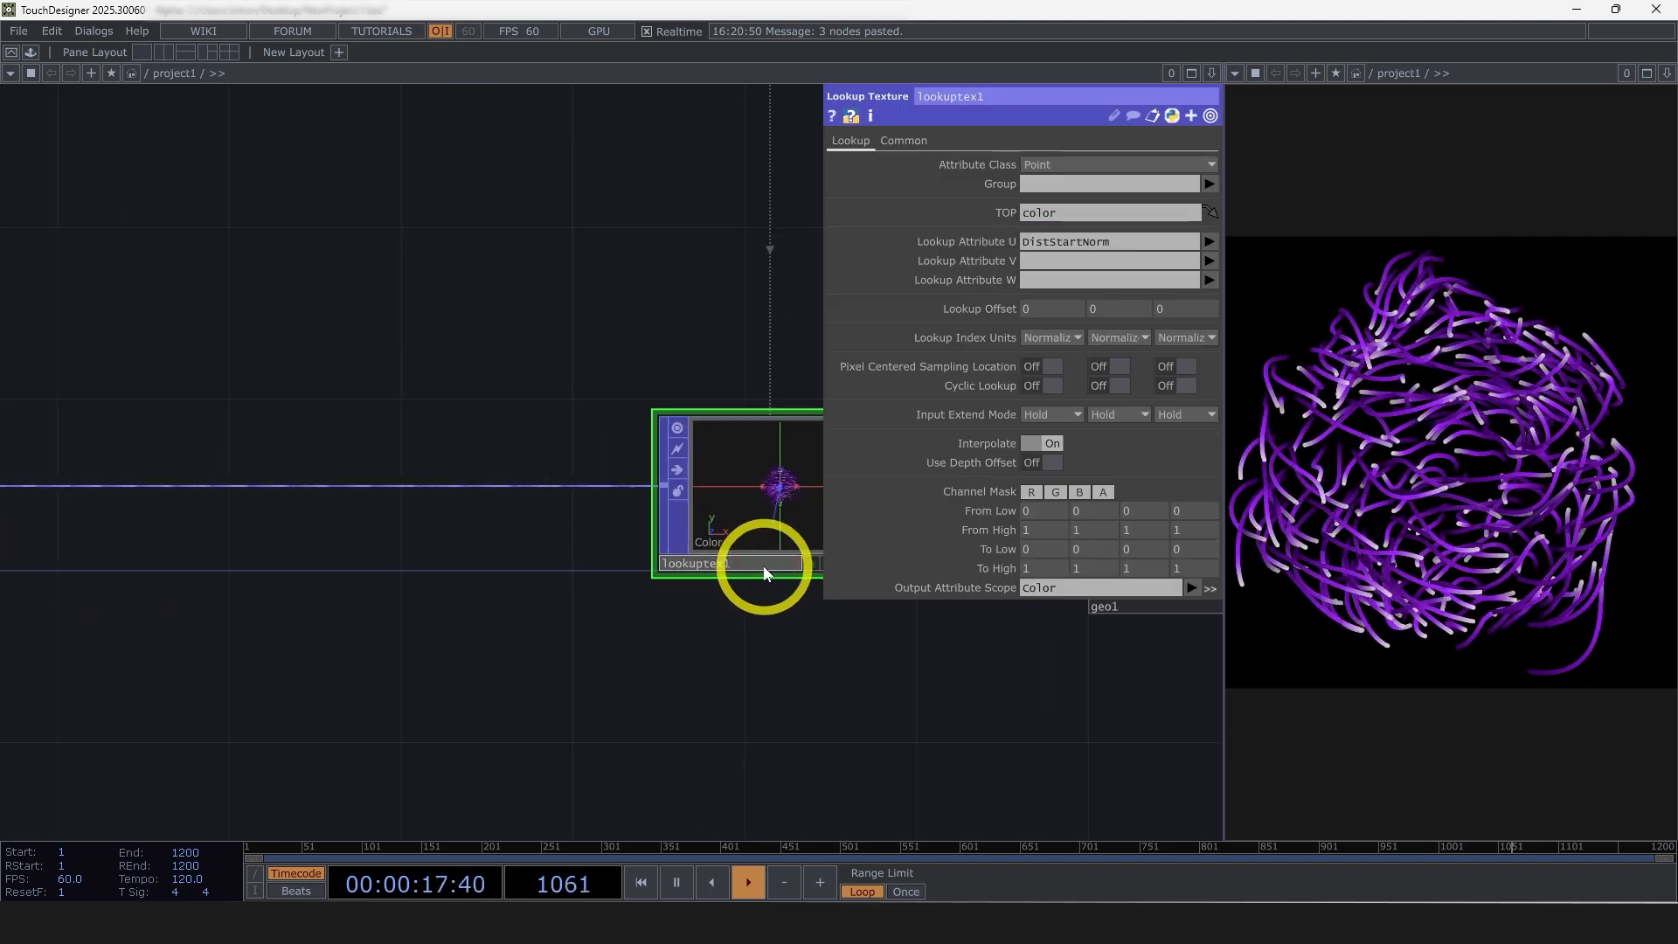
text(_color)
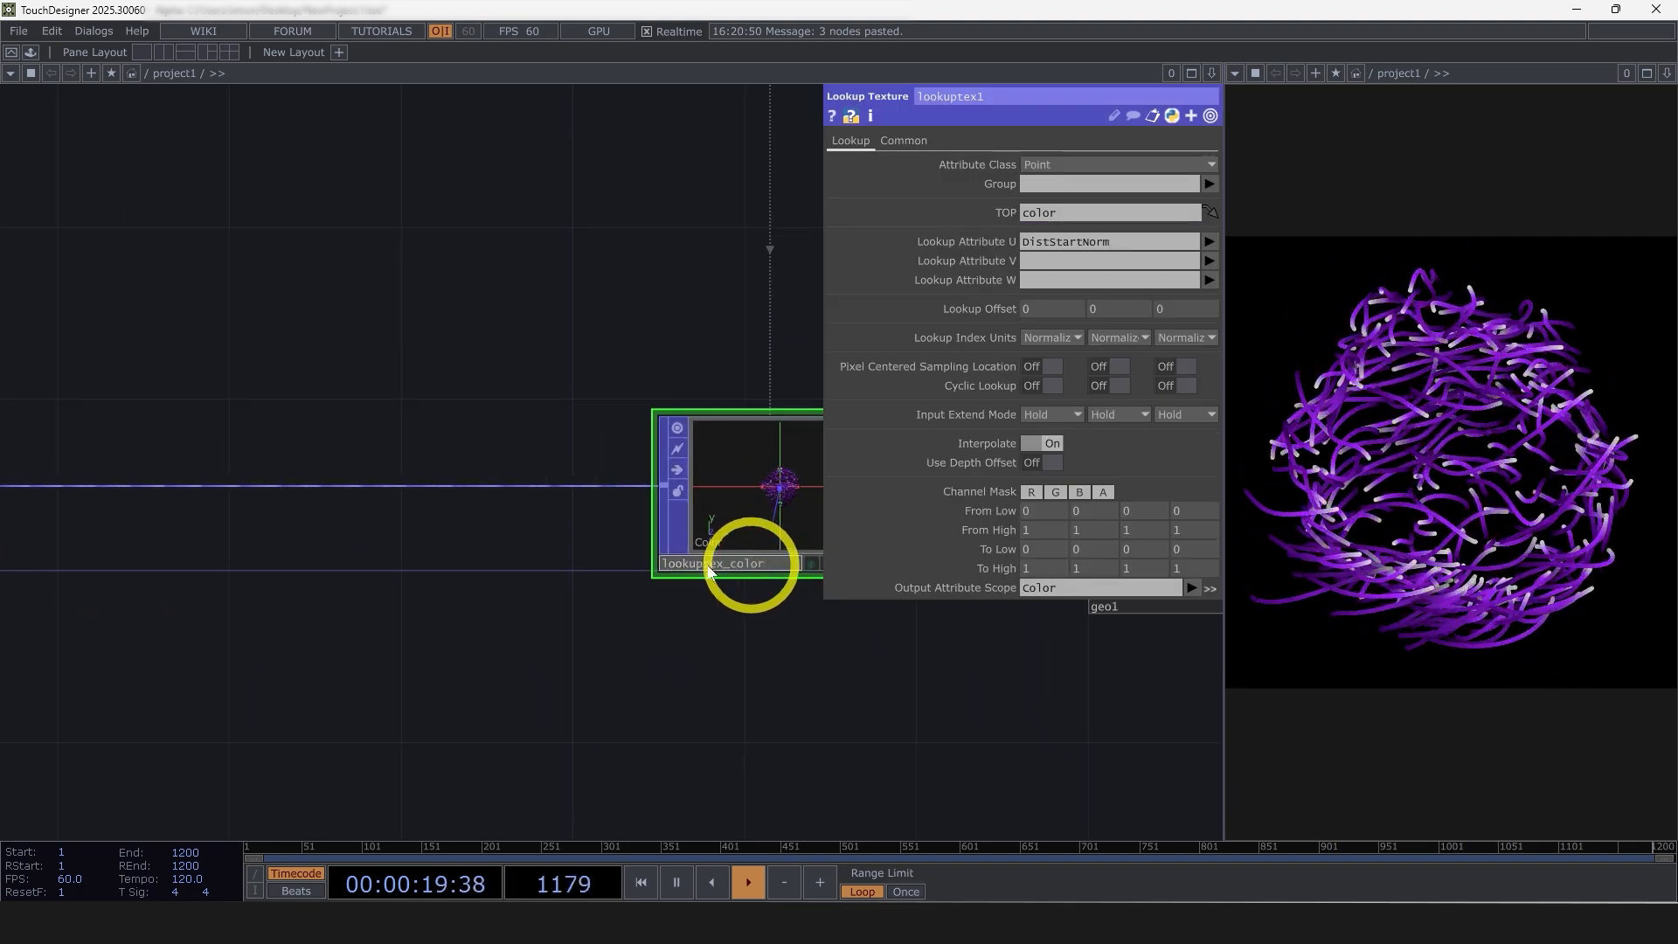
Rename the duplicated lookup texture operator as lookuptex_linewidth
drag(685, 629, 1040, 613)
scroll(1040, 614, down, 1)
scroll(235, 603, up, 2)
click(275, 596)
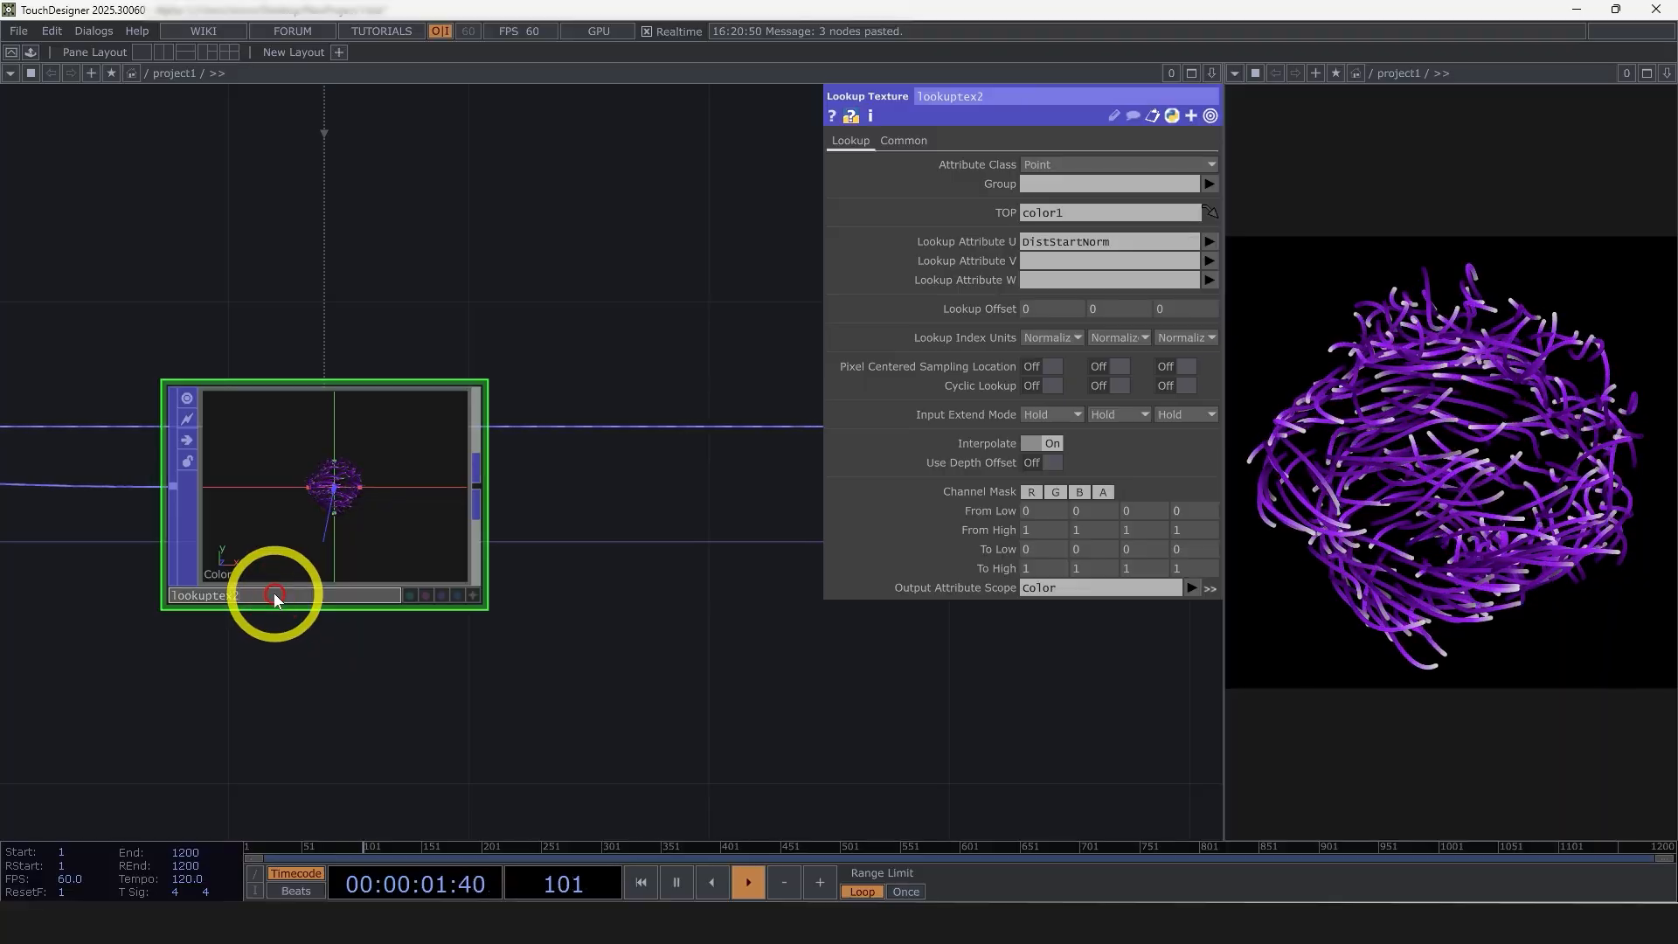
key(BackSpace)
text(_linew)
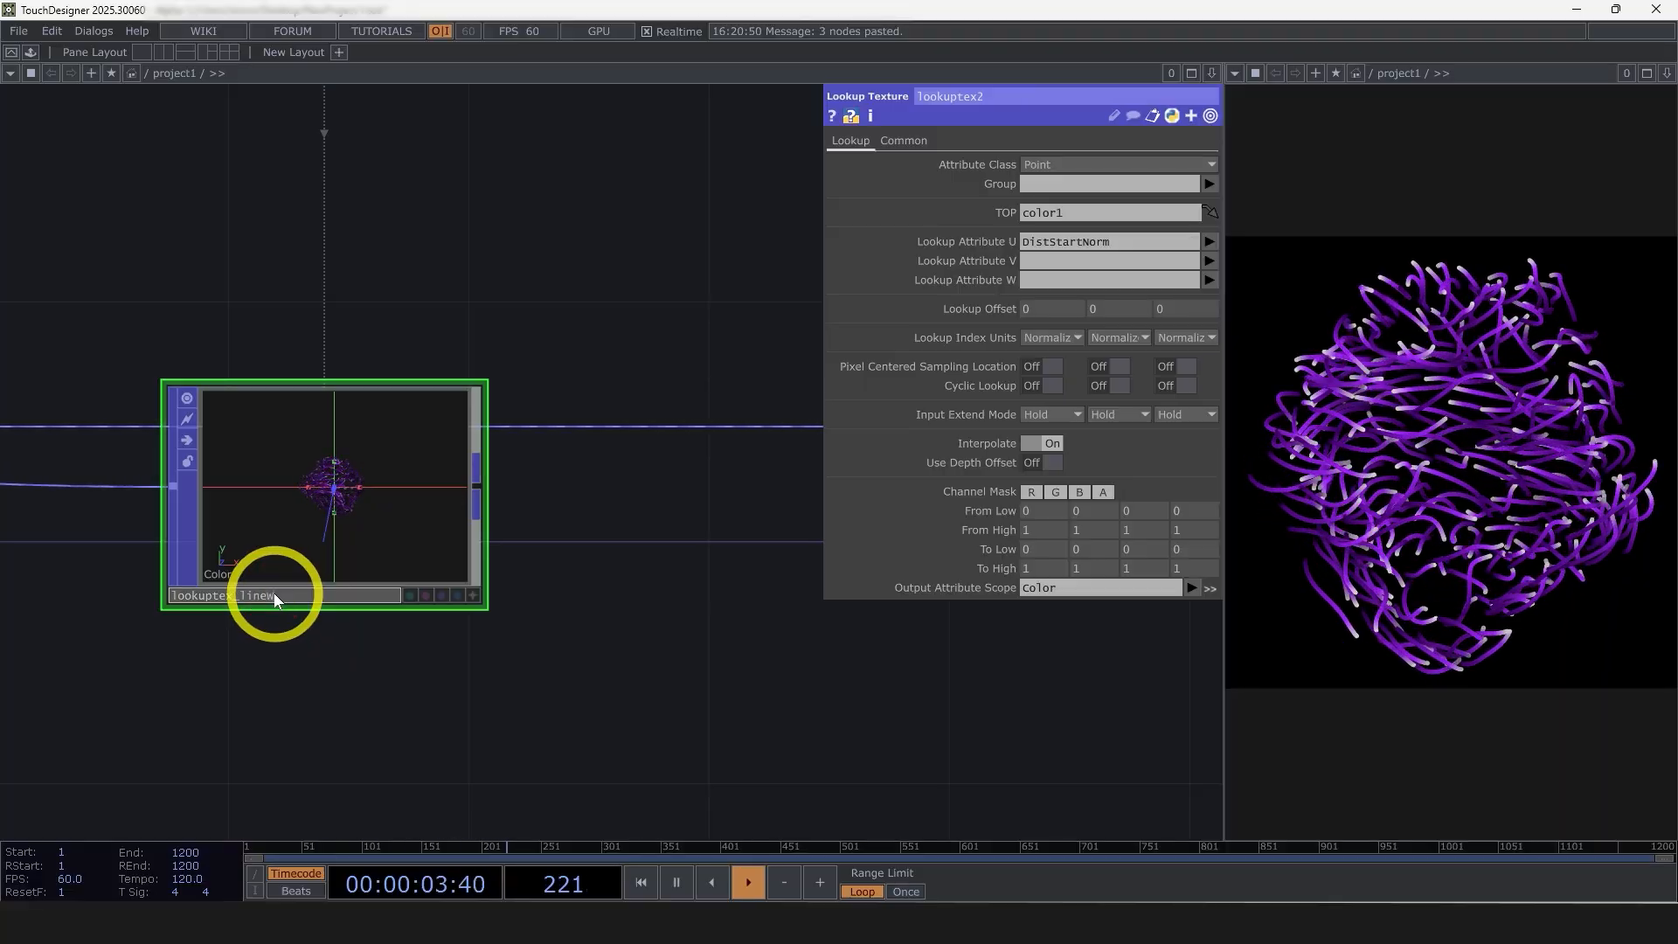
text(idth)
key(Return)
scroll(384, 629, down, 3)
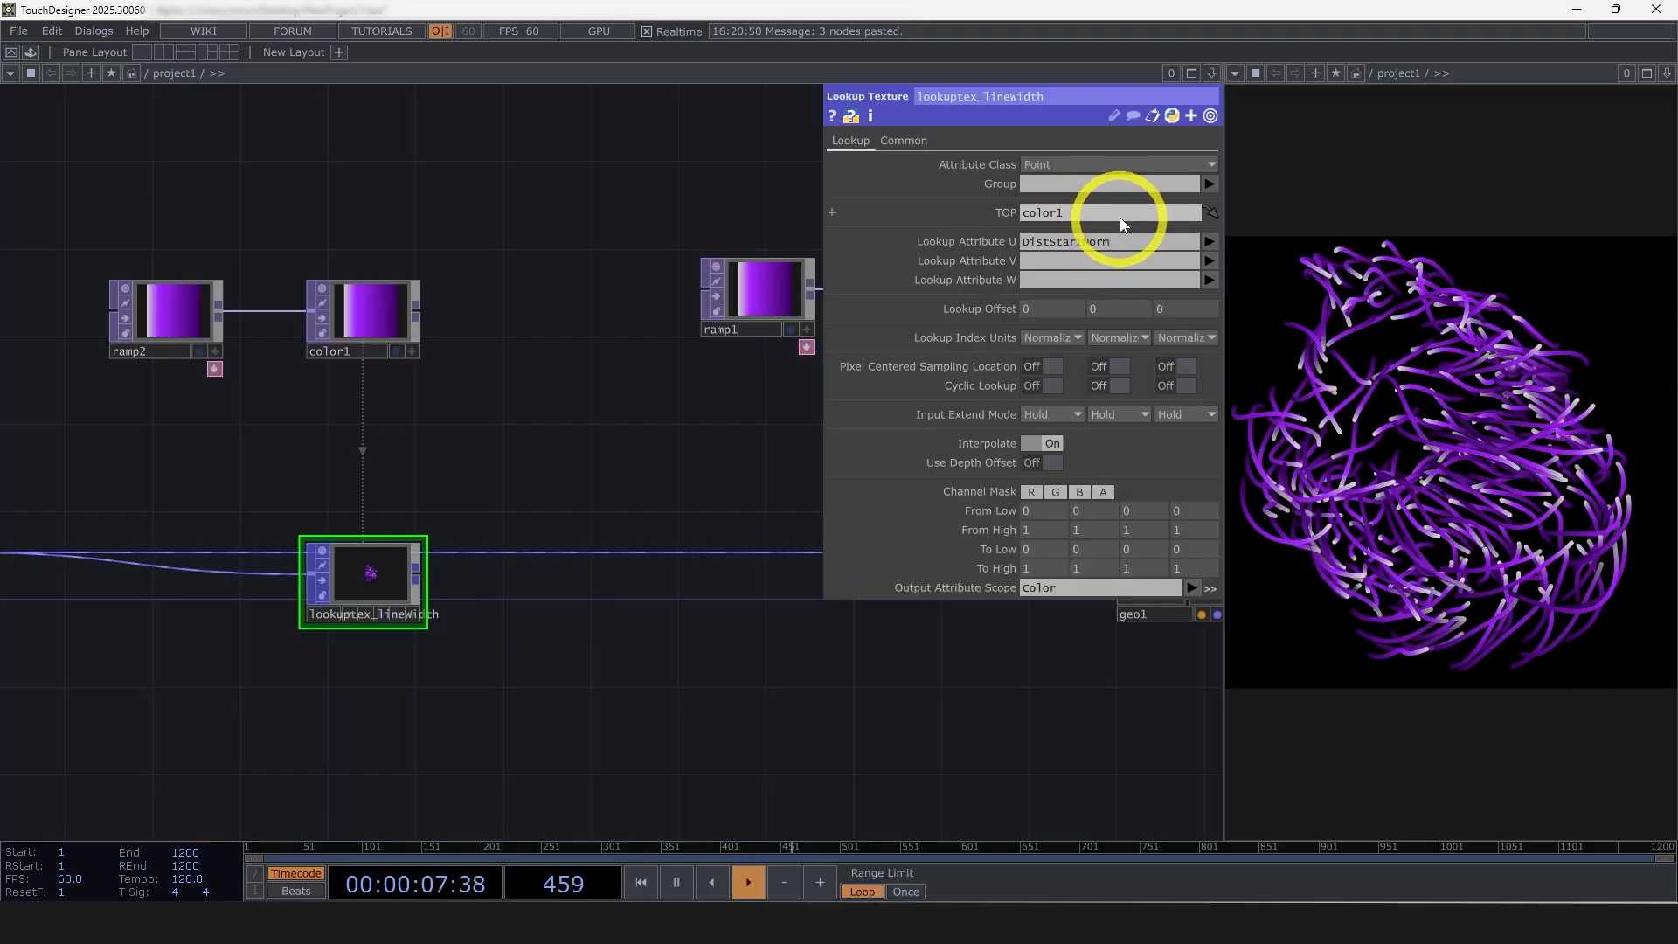
Rename the duplicated null color1 as linewidth and move it farther from ramp2
drag(381, 360, 540, 365)
double_click(538, 364)
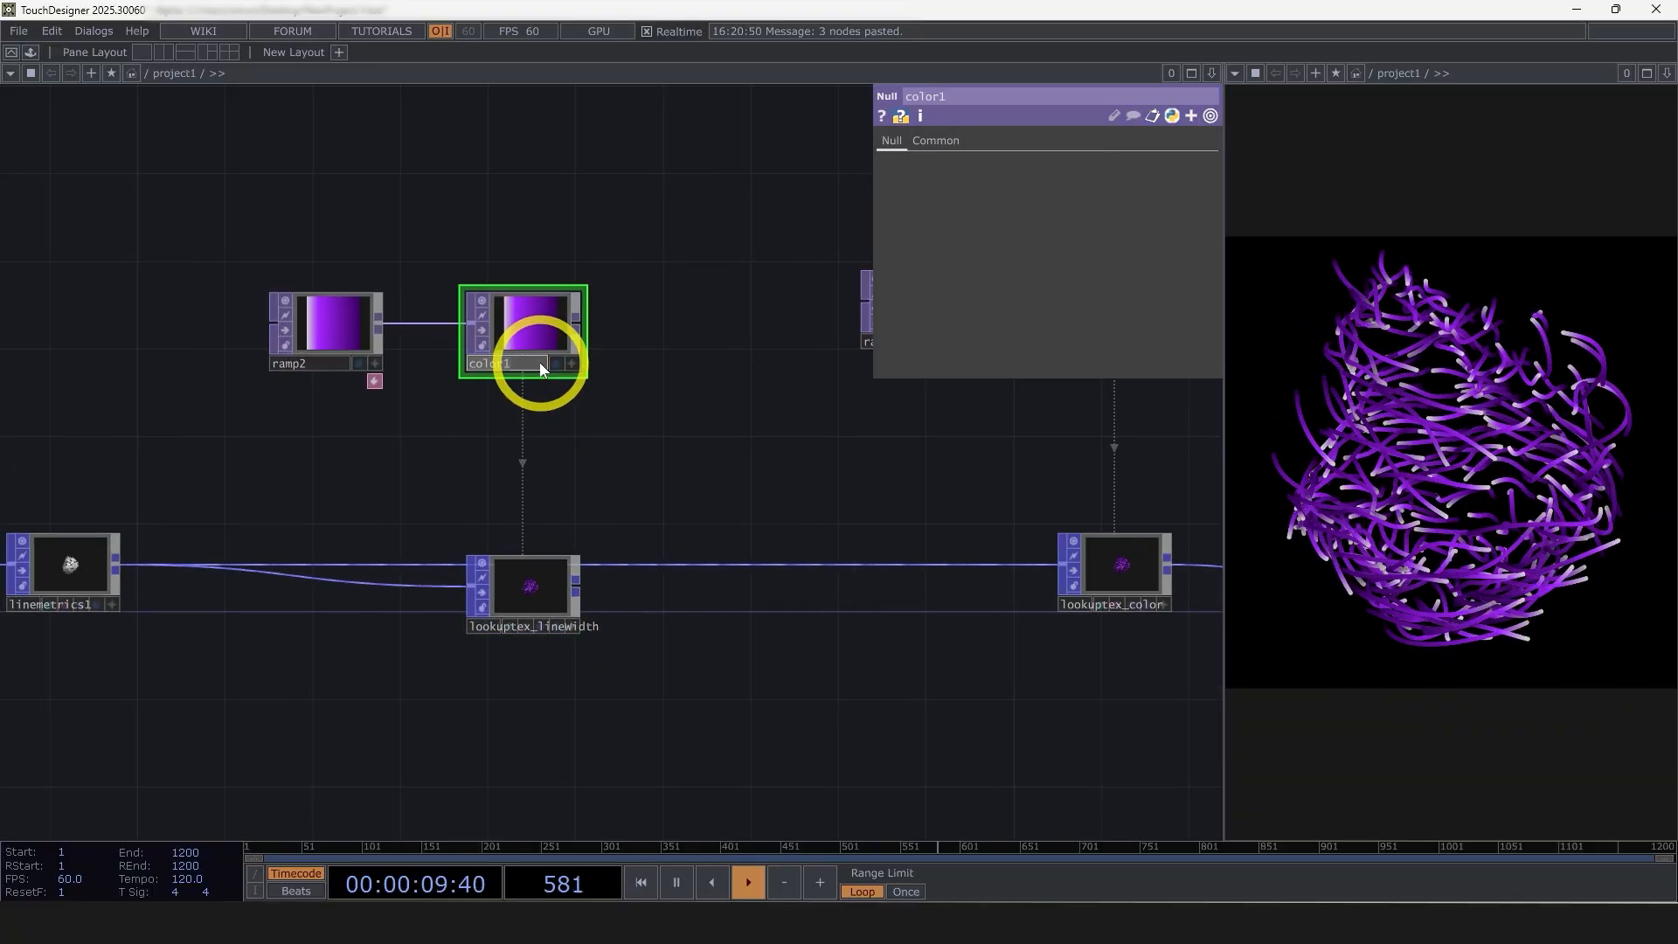
text(lineWidth)
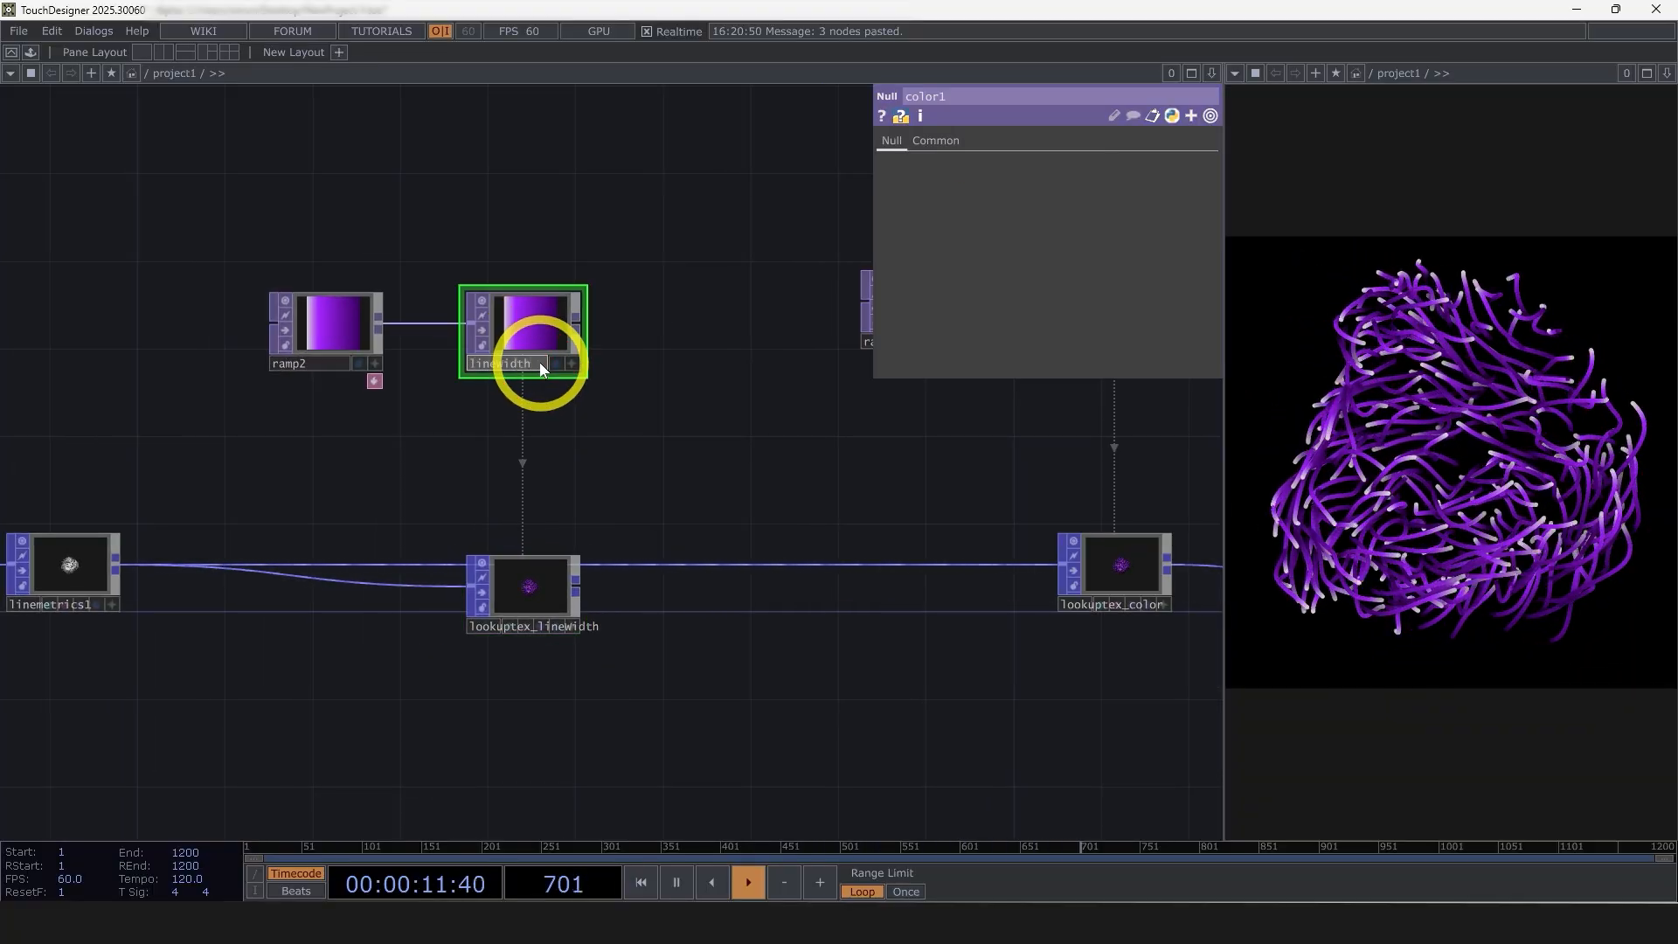
key(Return)
click(656, 535)
drag(552, 345, 685, 344)
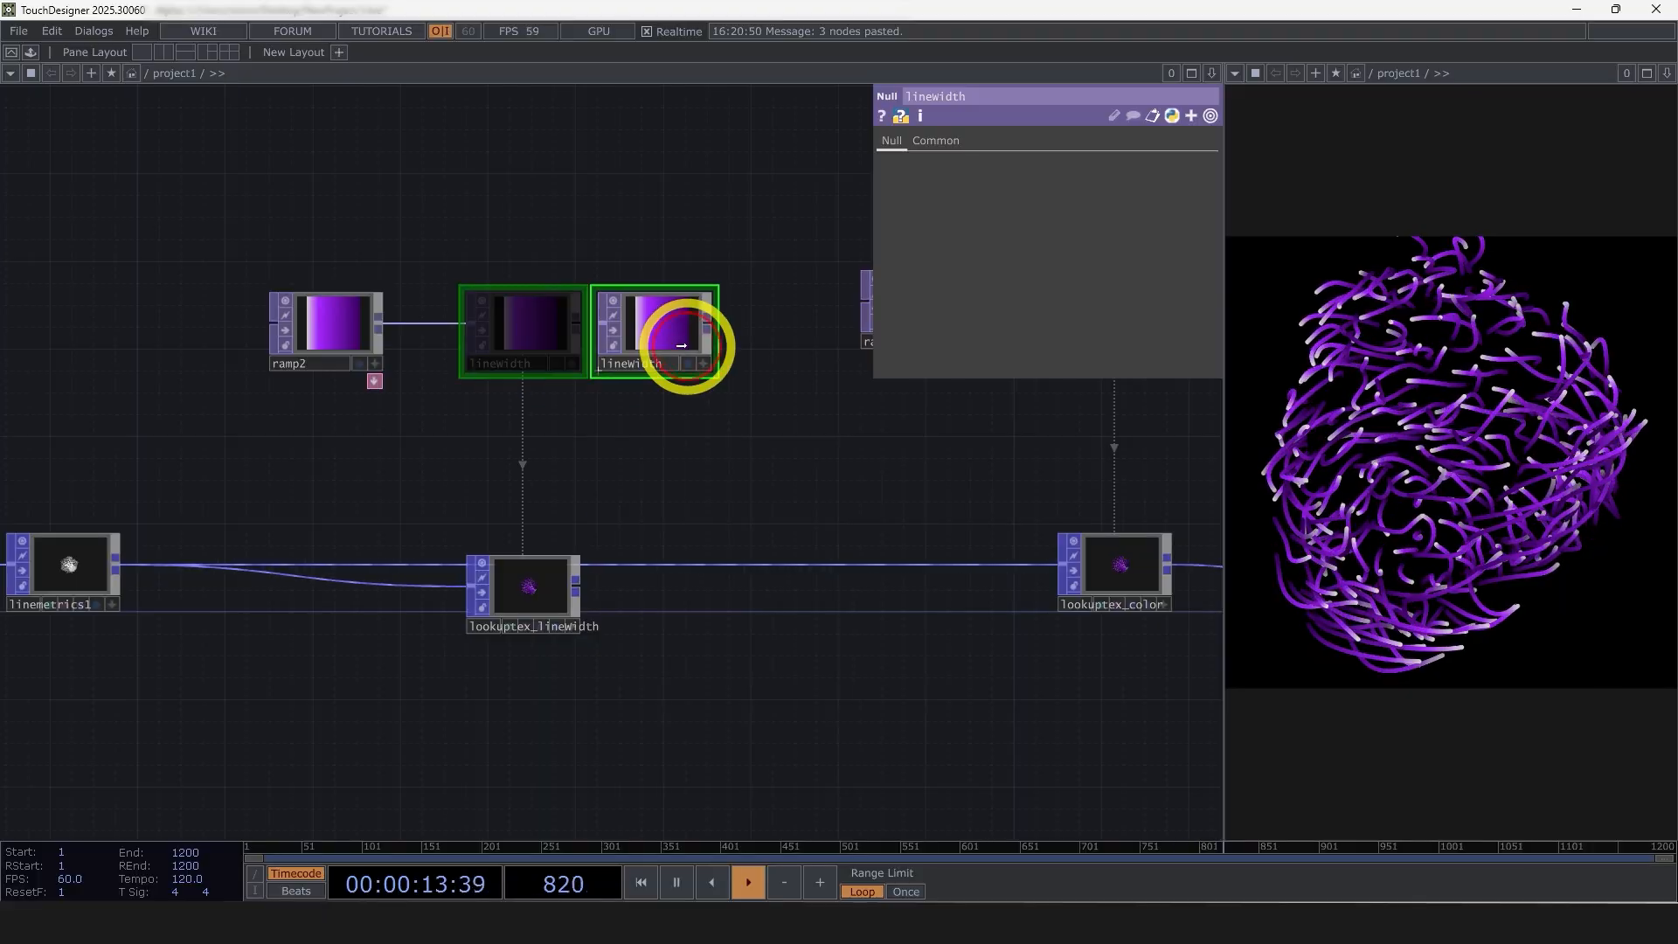
Remove the bright purple stop from ramp2 and move the dark purple end stop to the middle of the ramp
click(367, 329)
drag(480, 435, 671, 424)
scroll(670, 423, up, 3)
drag(950, 182, 1031, 153)
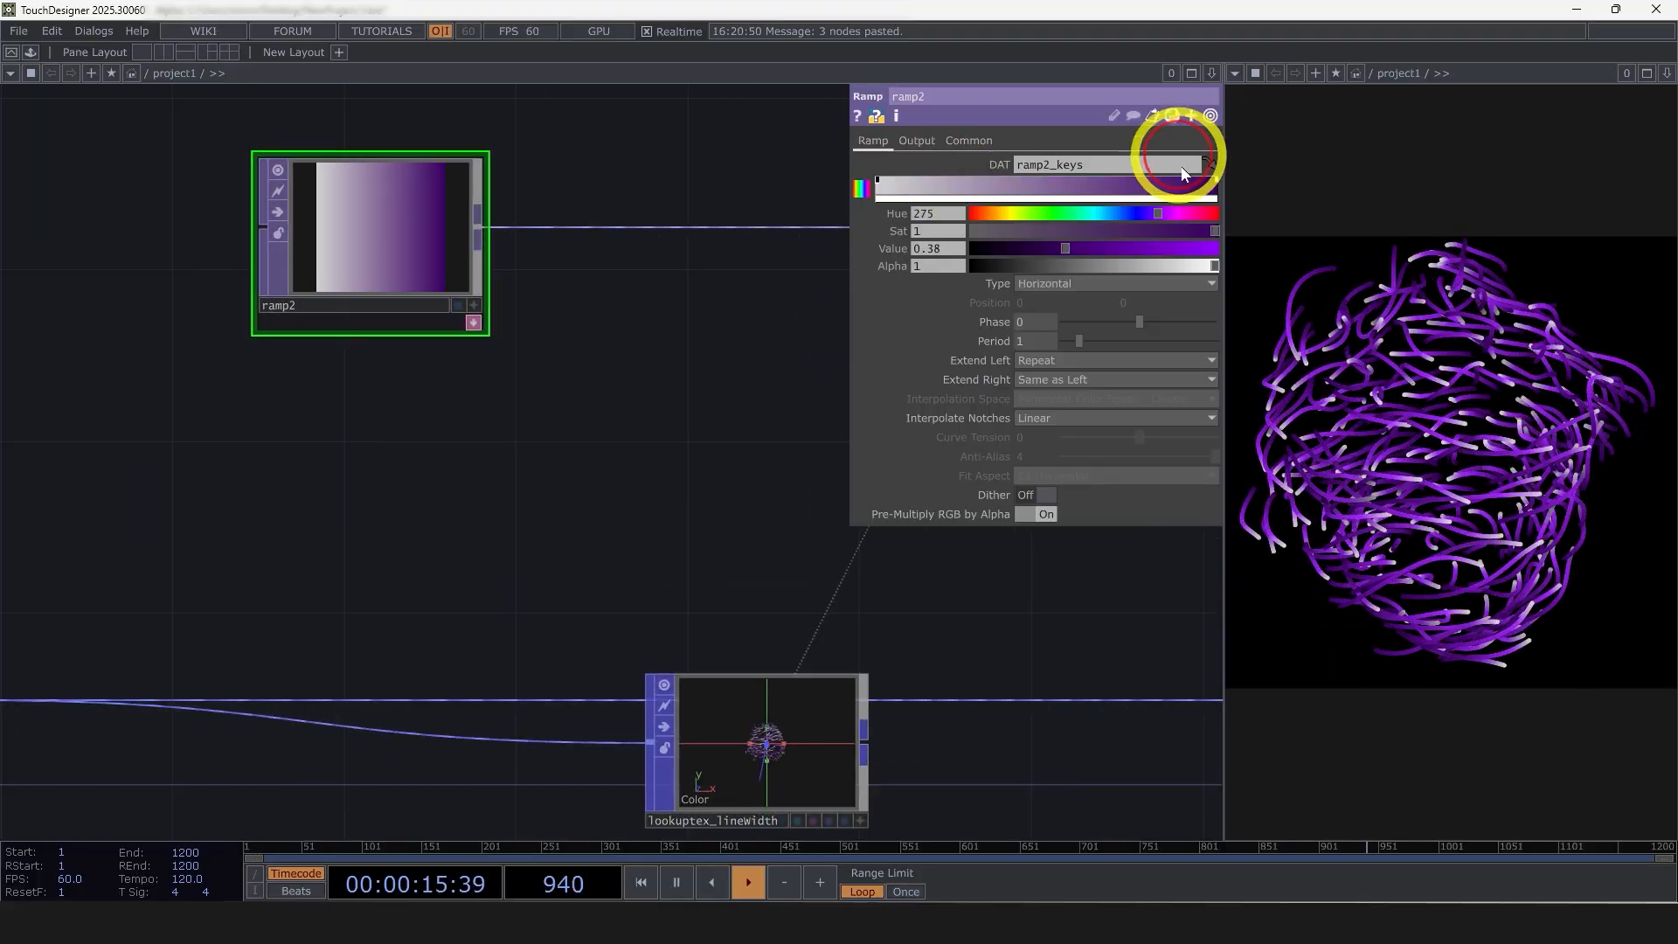
drag(1216, 182, 1050, 199)
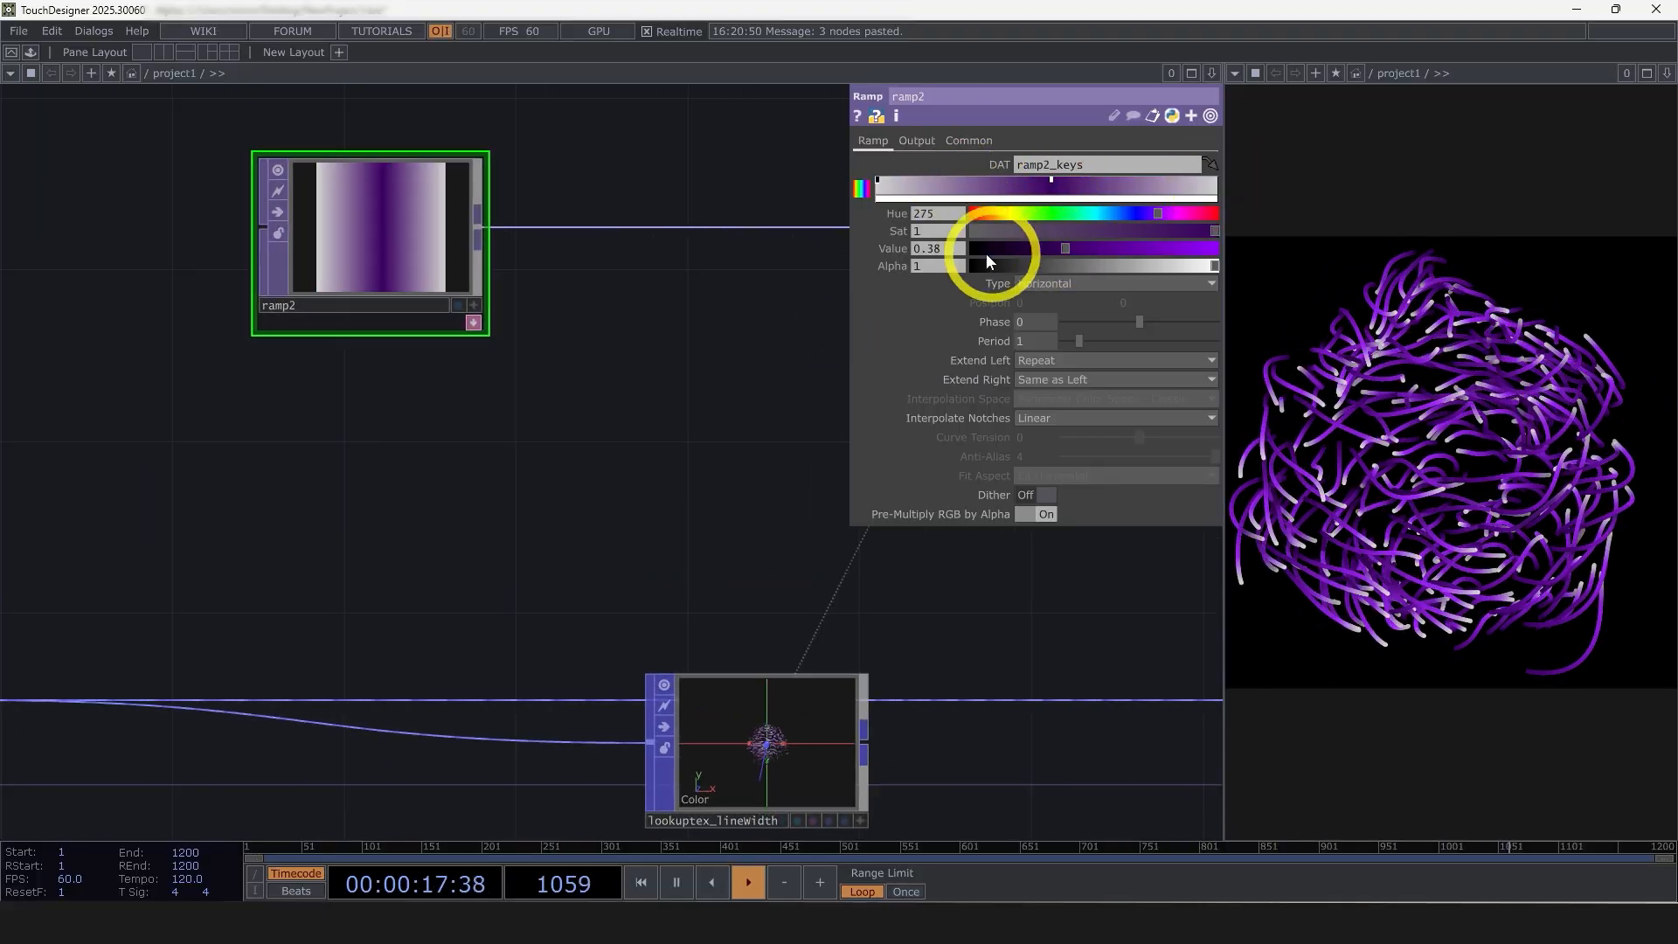
Make ramp2's first stop black and its middle stop white, with saturation 0 and value 1
click(878, 185)
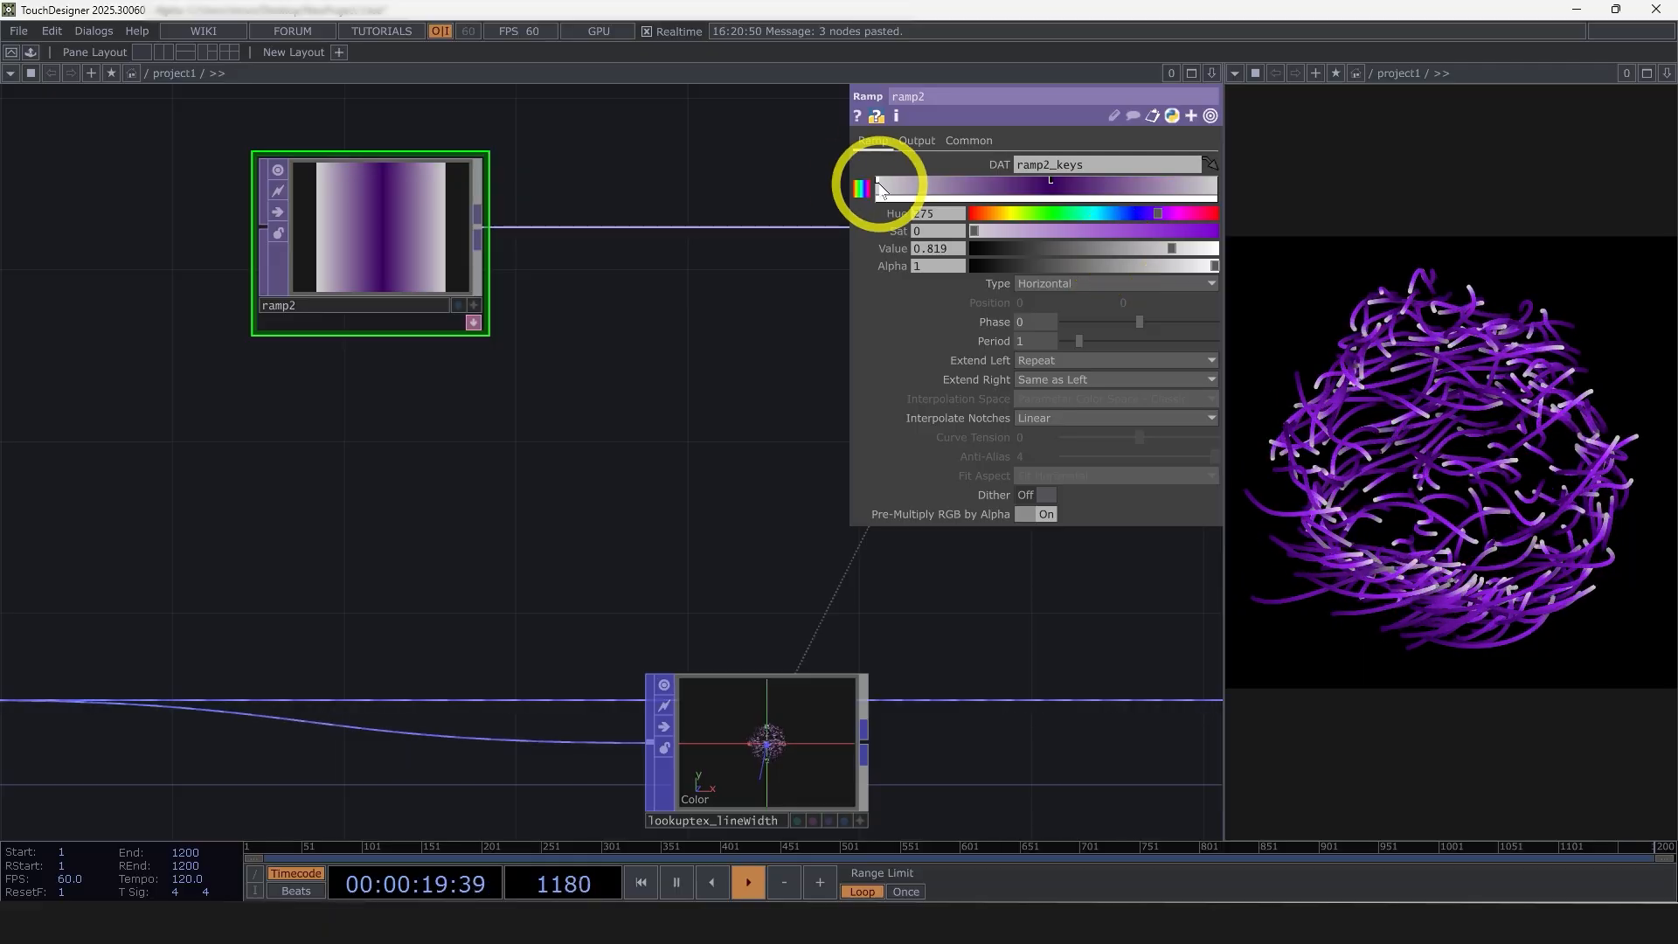
mouse_move(879, 183)
mouse_down()
mouse_move(902, 214)
mouse_move(873, 181)
mouse_up()
drag(1046, 246, 934, 248)
click(1052, 182)
drag(1052, 236, 925, 230)
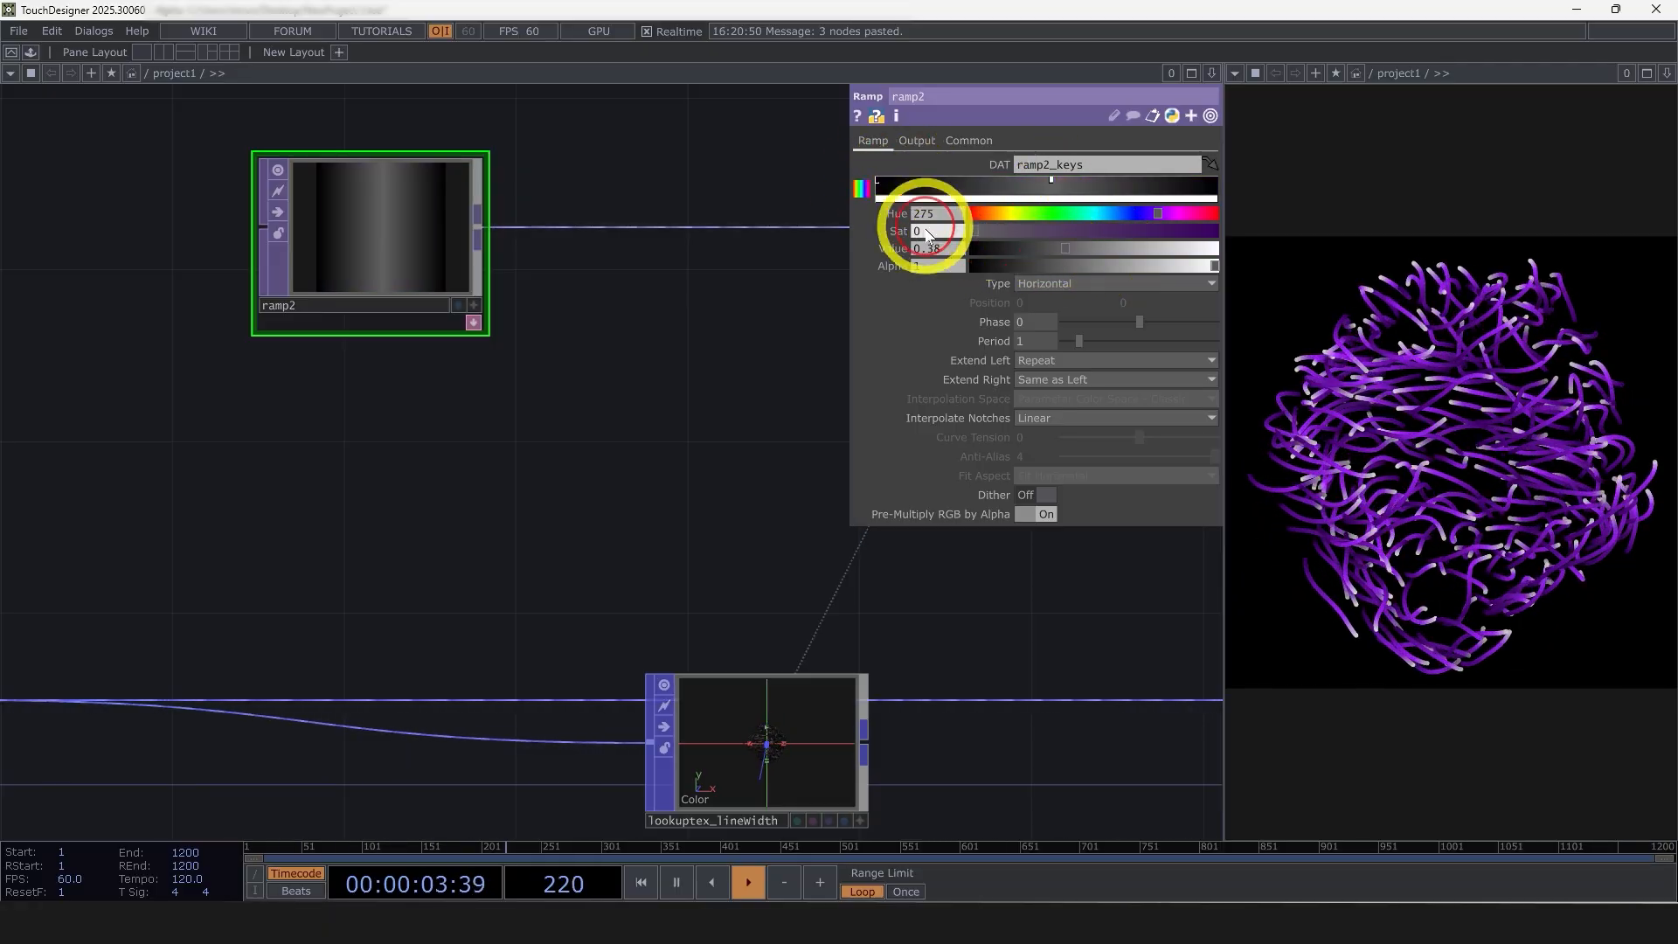
drag(1073, 247, 1240, 214)
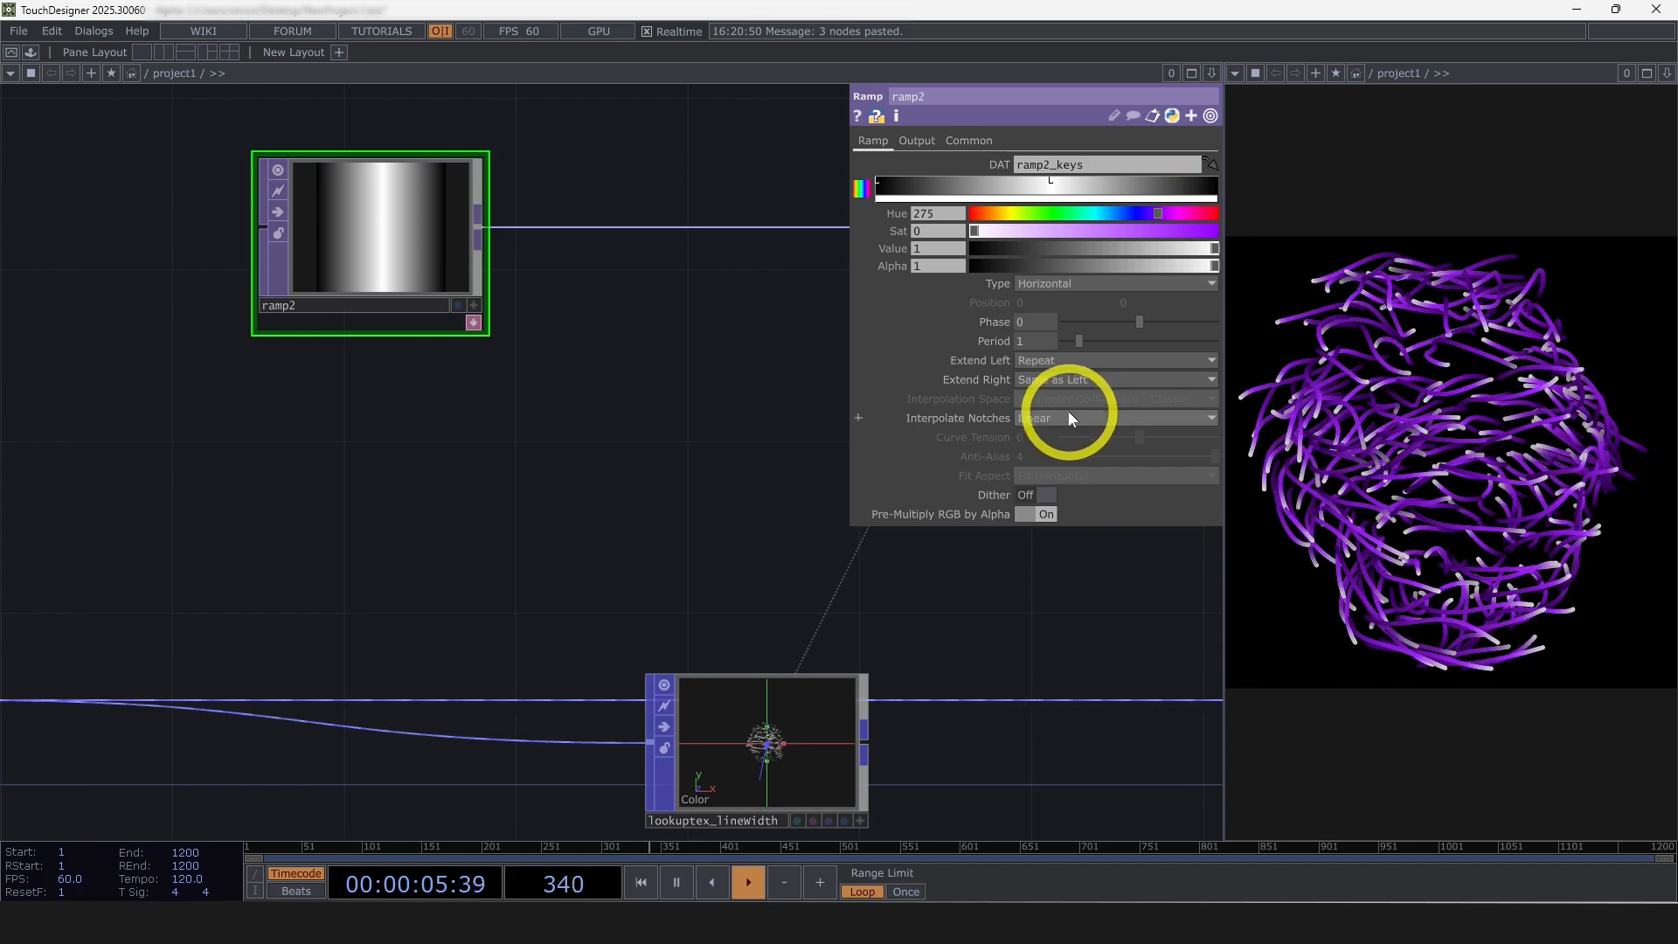
Set ramp2's Interpolate Notches to Ease-in, Ease-out and its resolution width to 1080
click(1056, 475)
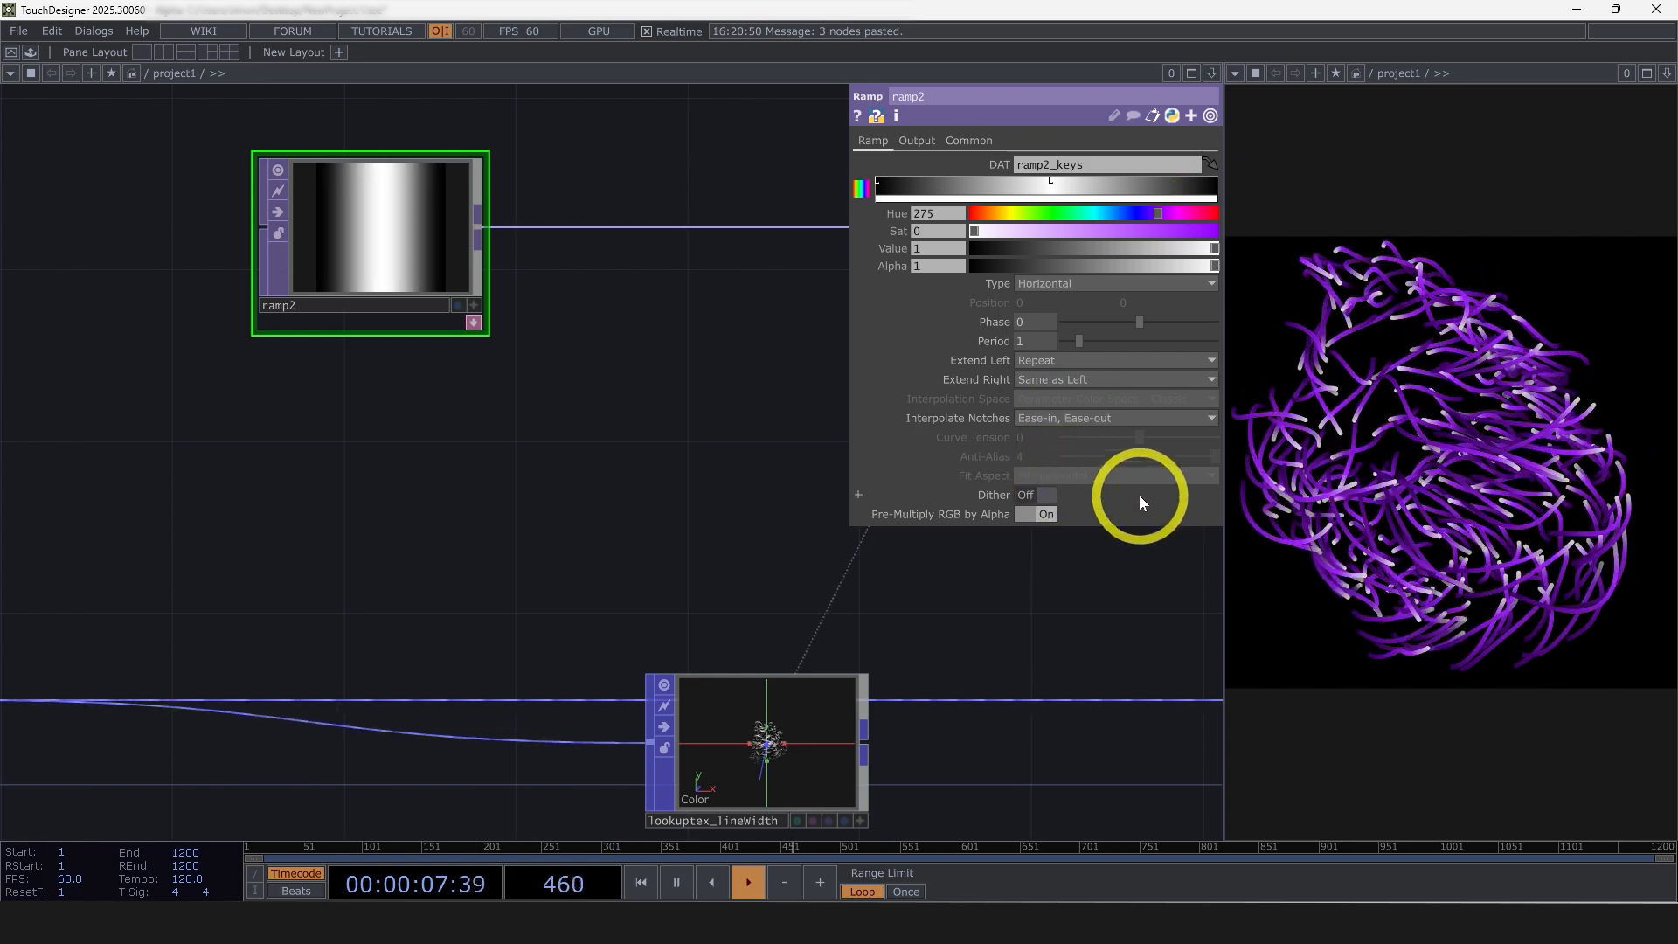
click(969, 145)
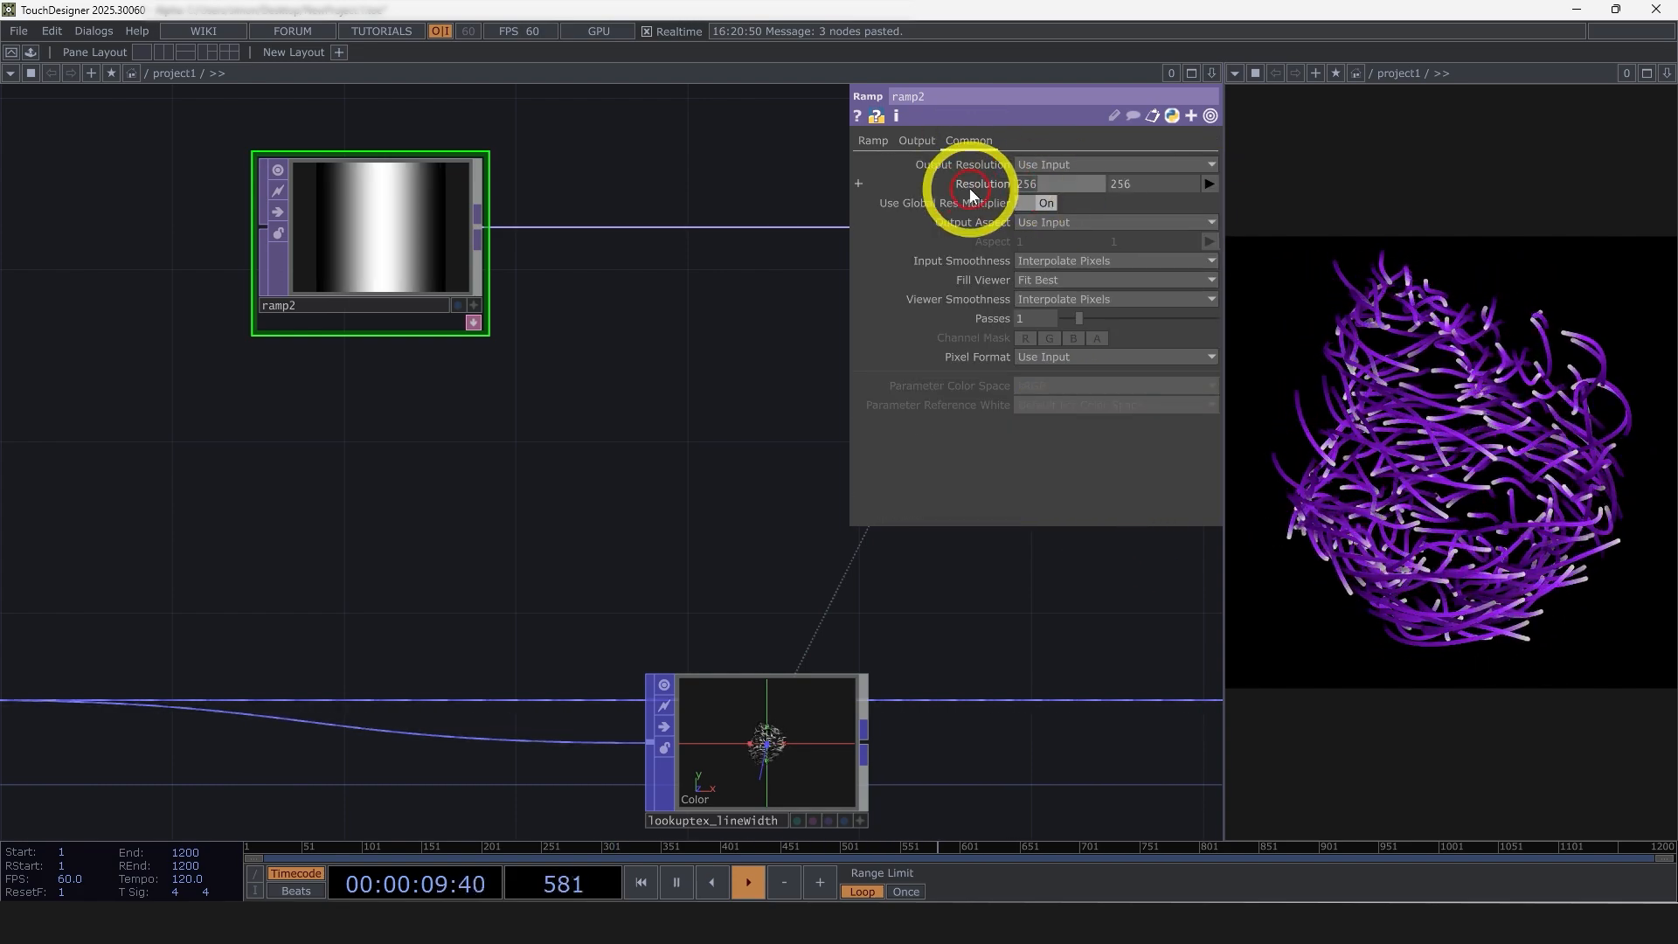
text(10800)
key(Return)
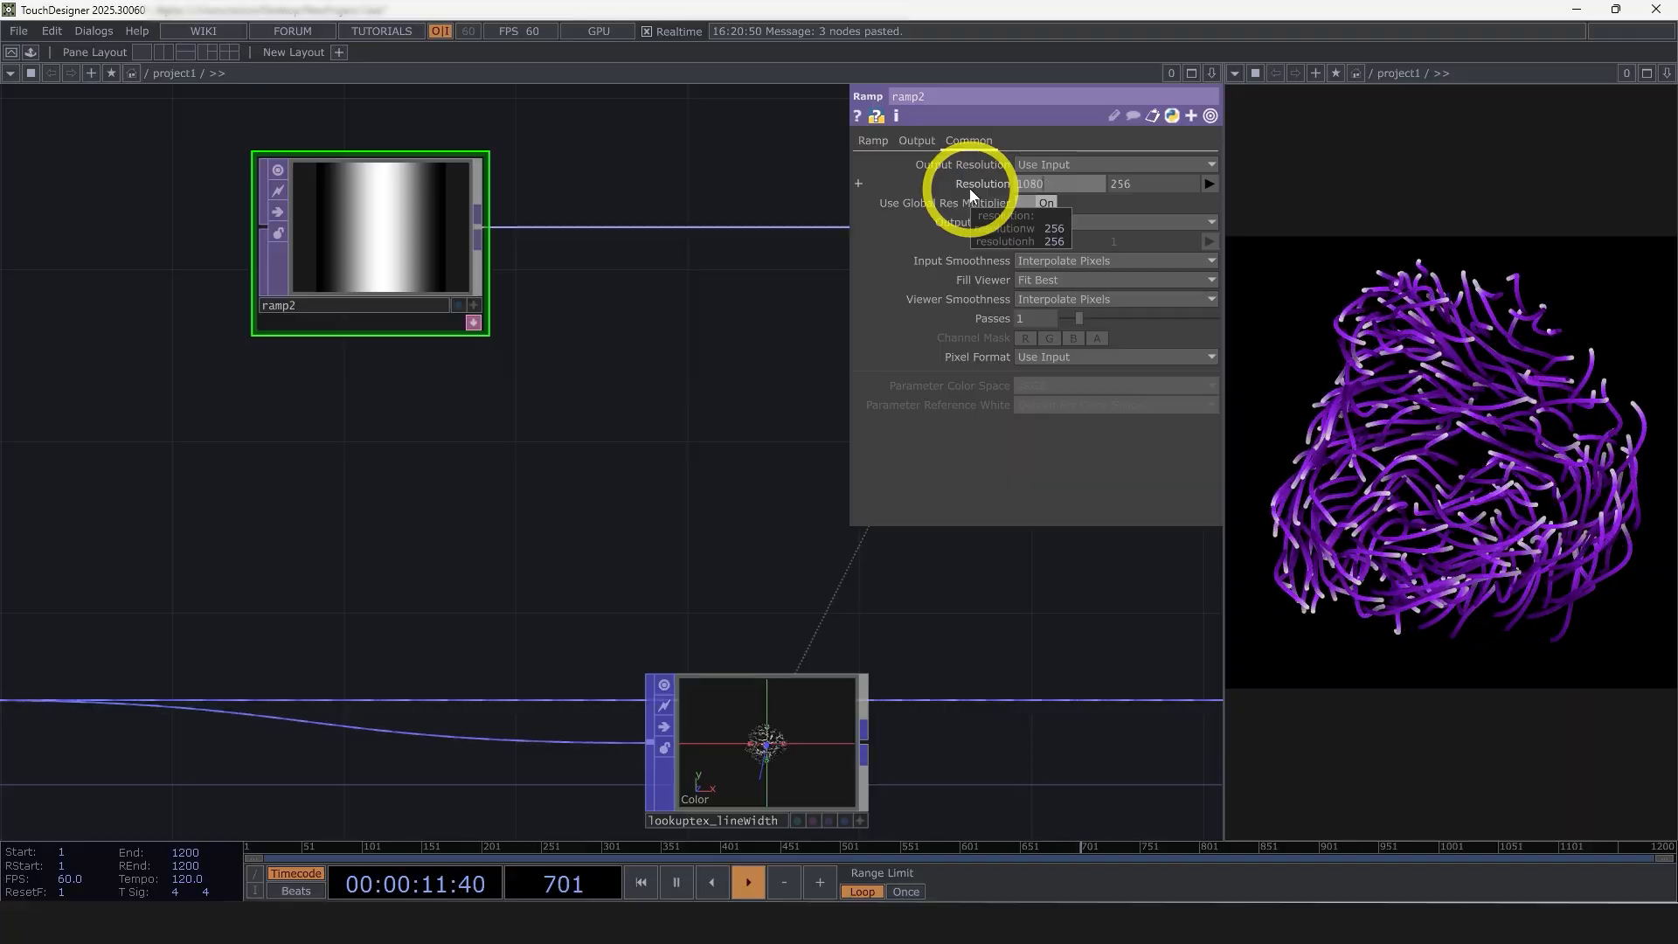
click(744, 391)
scroll(685, 421, down, 5)
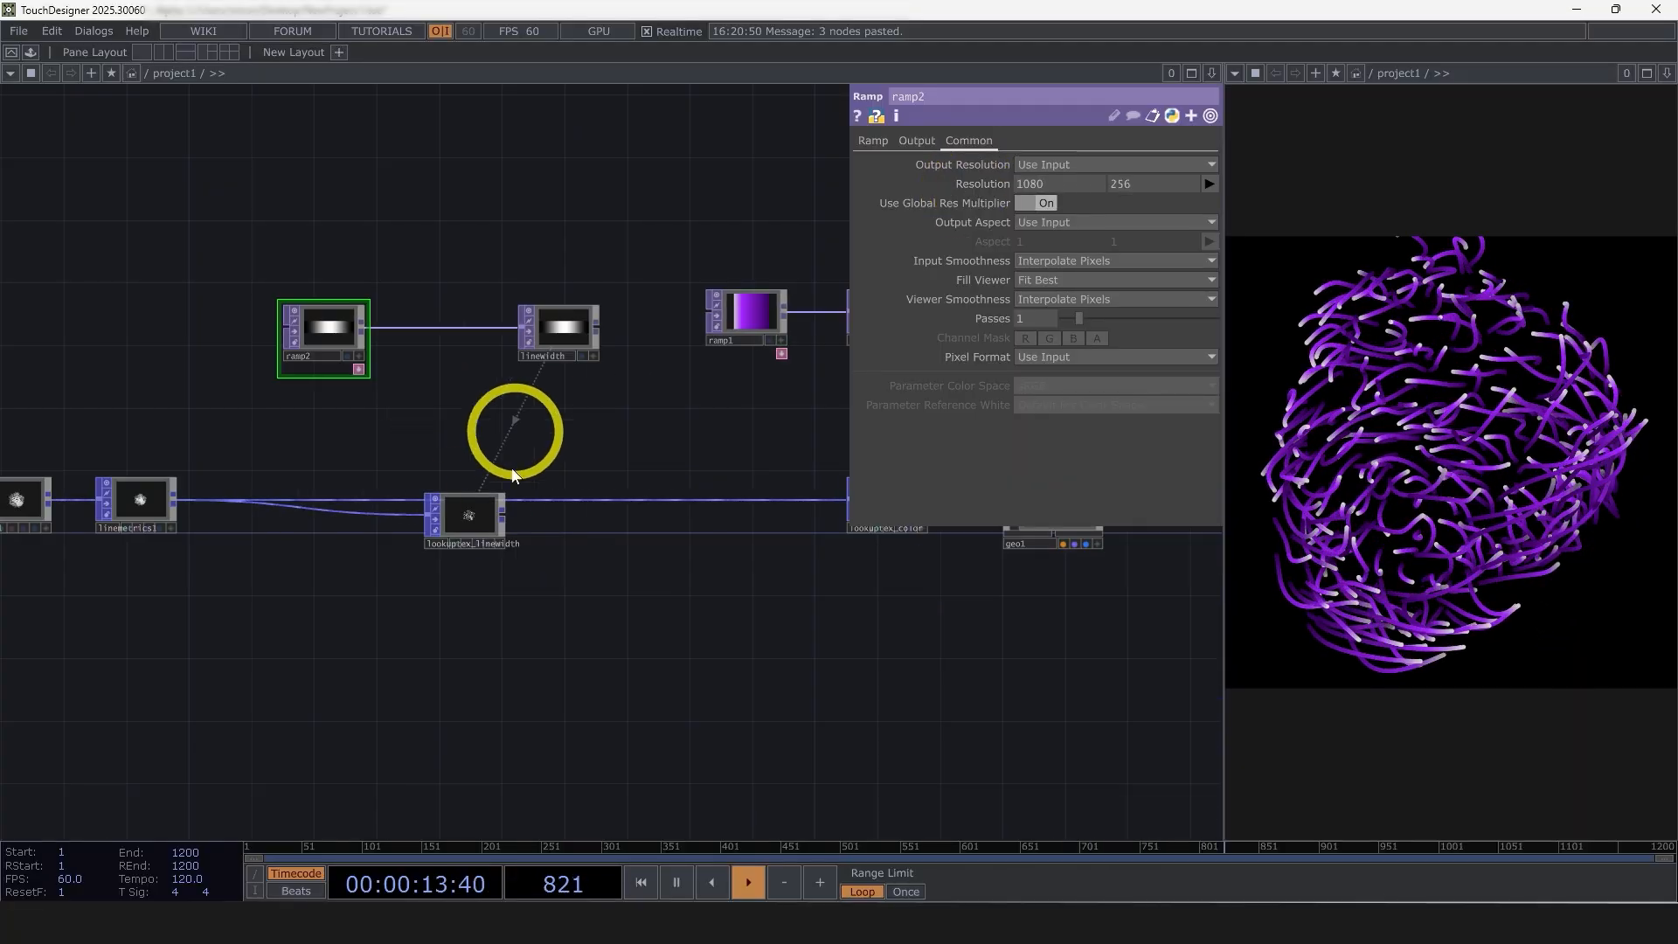
Insert lookuptex_linewidth into the chain between linemetrics1 and lookuptex_color, aligned below the linewidth null
drag(489, 534, 550, 567)
drag(715, 604, 636, 615)
drag(764, 512, 502, 495)
Set the Output Attribute Scope of lookuptex_linewidth to LineWidth
click(480, 499)
scroll(480, 499, up, 4)
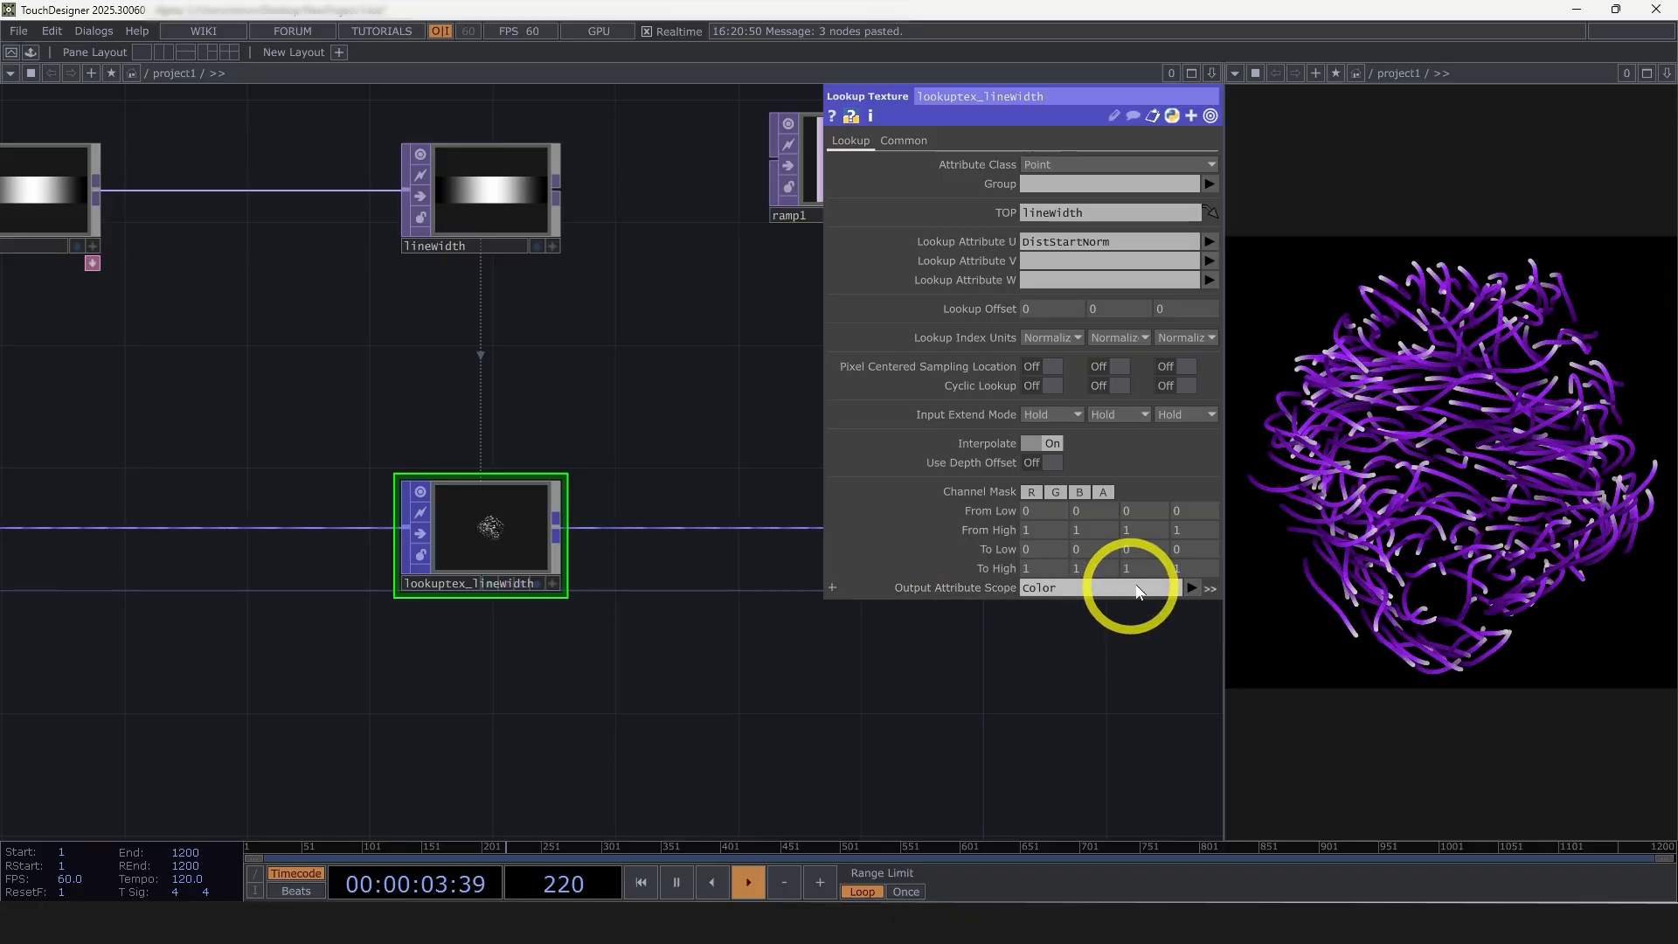
click(1193, 589)
click(1227, 746)
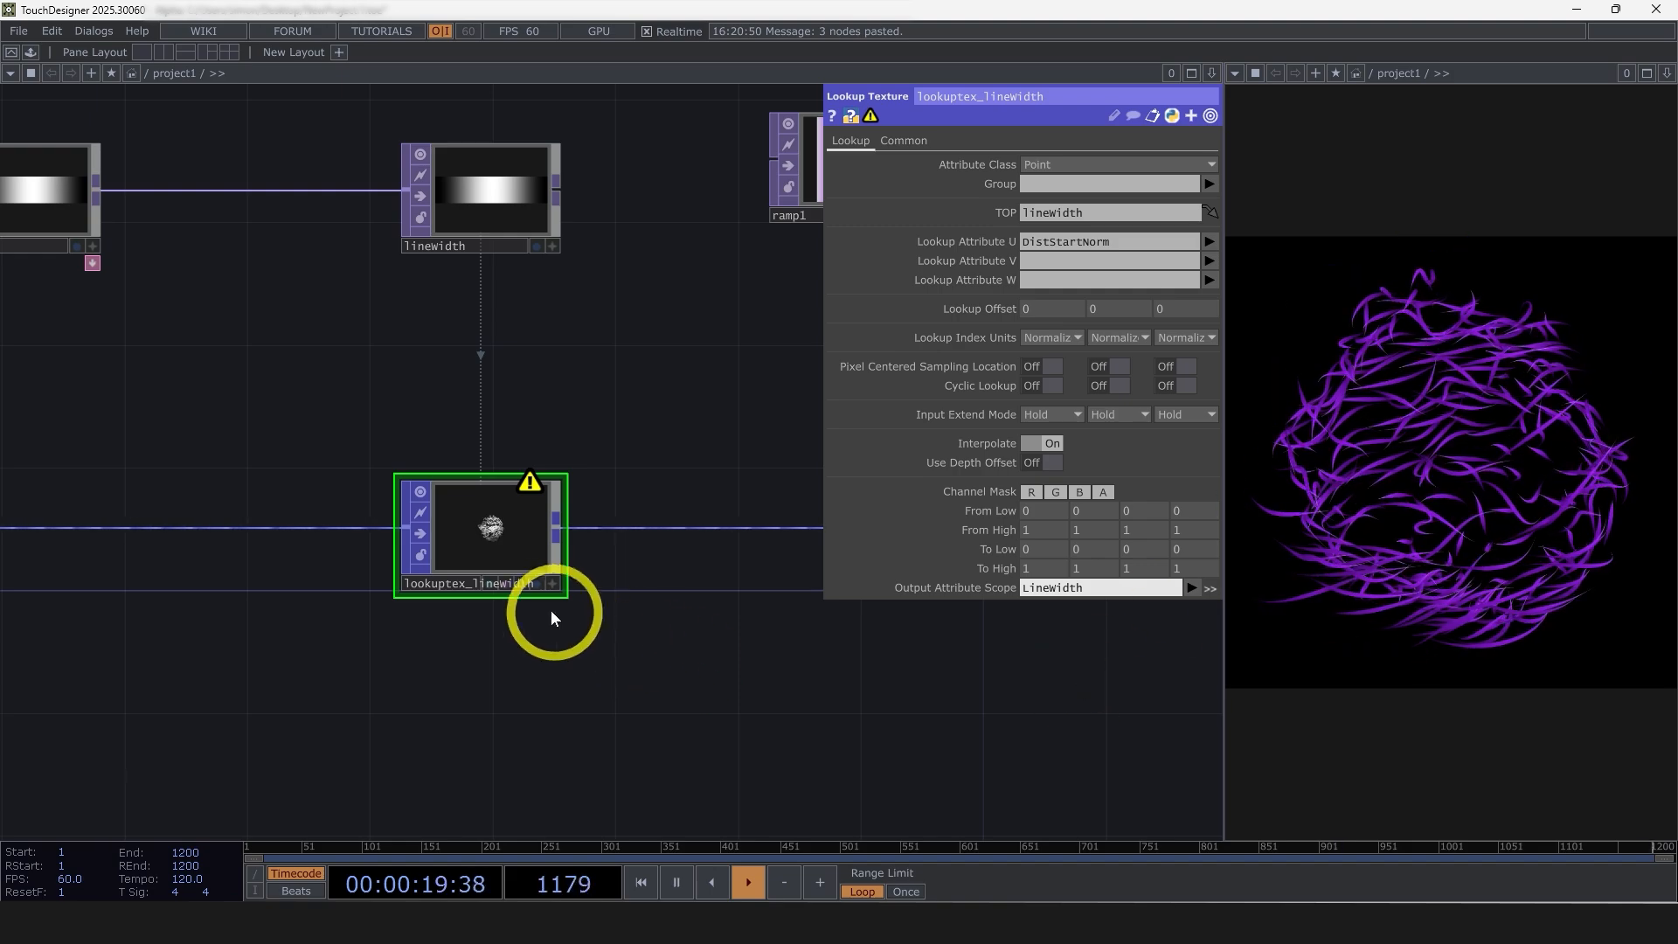
Check the warning on lookuptex_linewidth and restrict its Channel Mask to R only
scroll(461, 573, up, 5)
middle_click(484, 500)
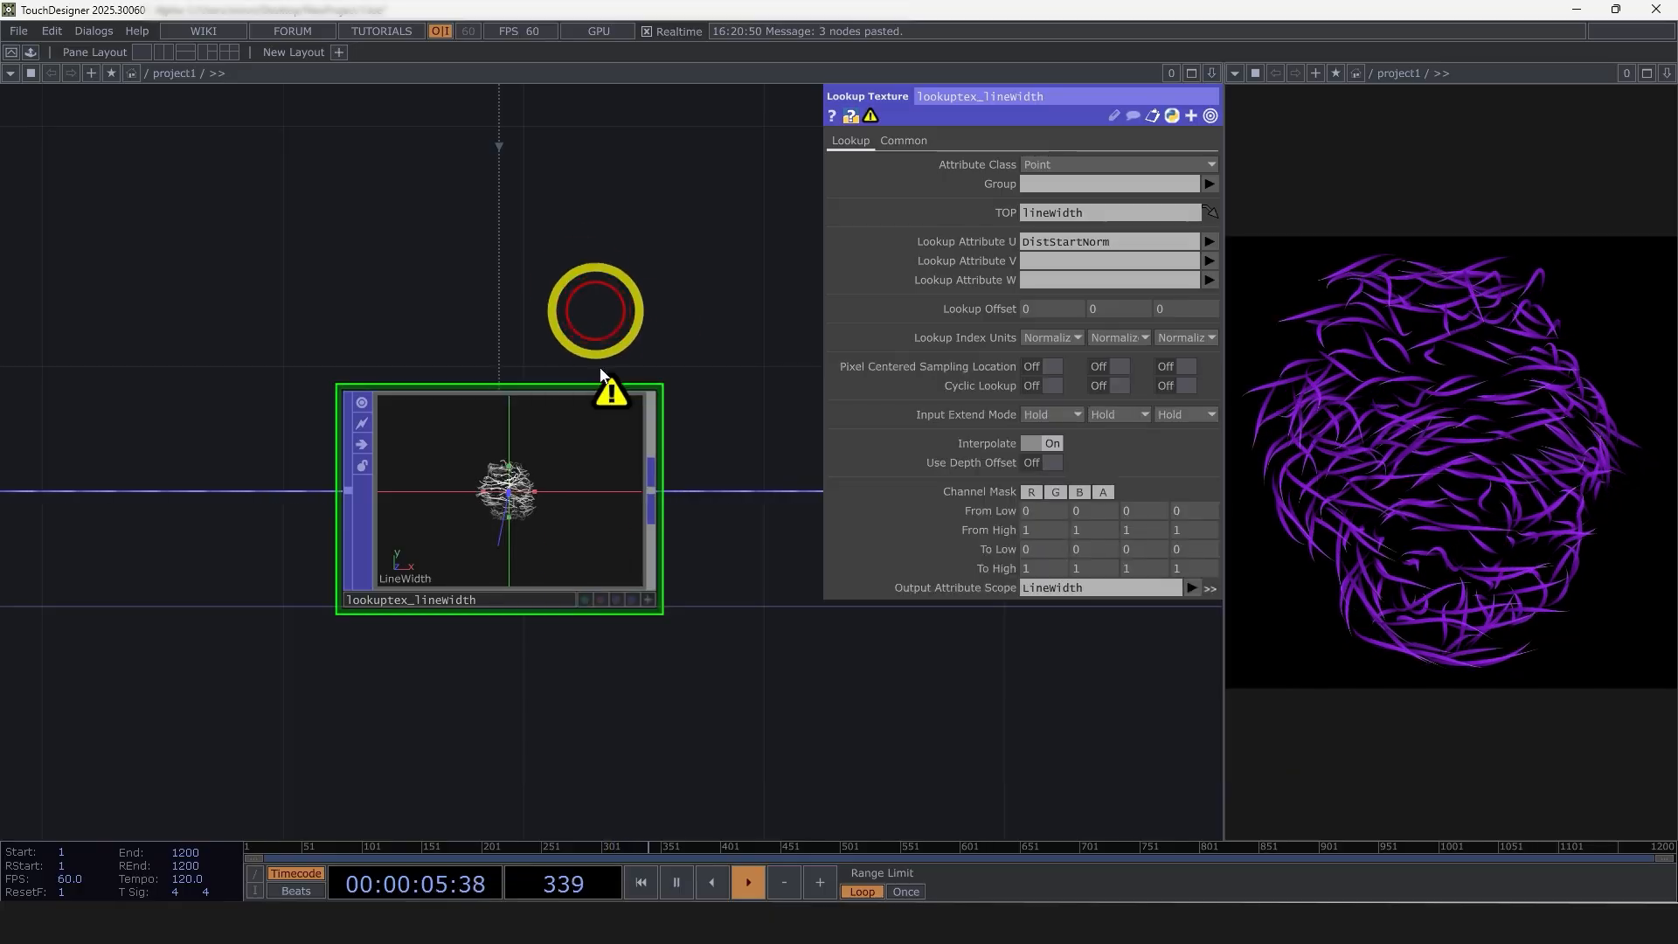
scroll(473, 544, up, 2)
scroll(474, 544, up, 1)
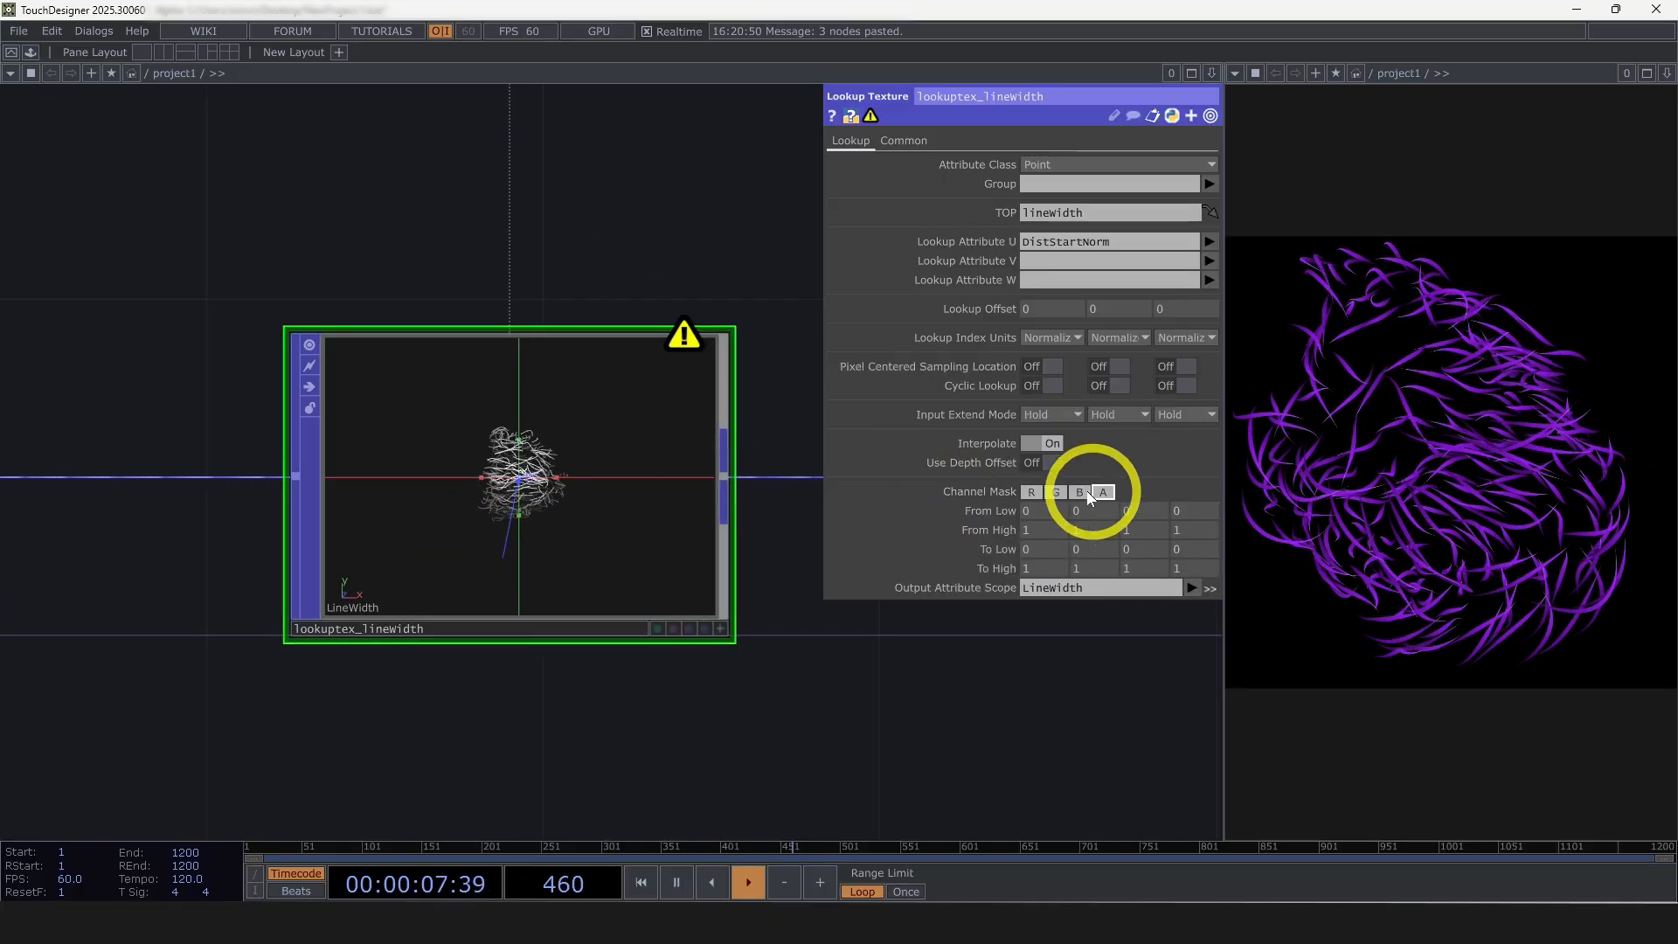
scroll(626, 405, down, 4)
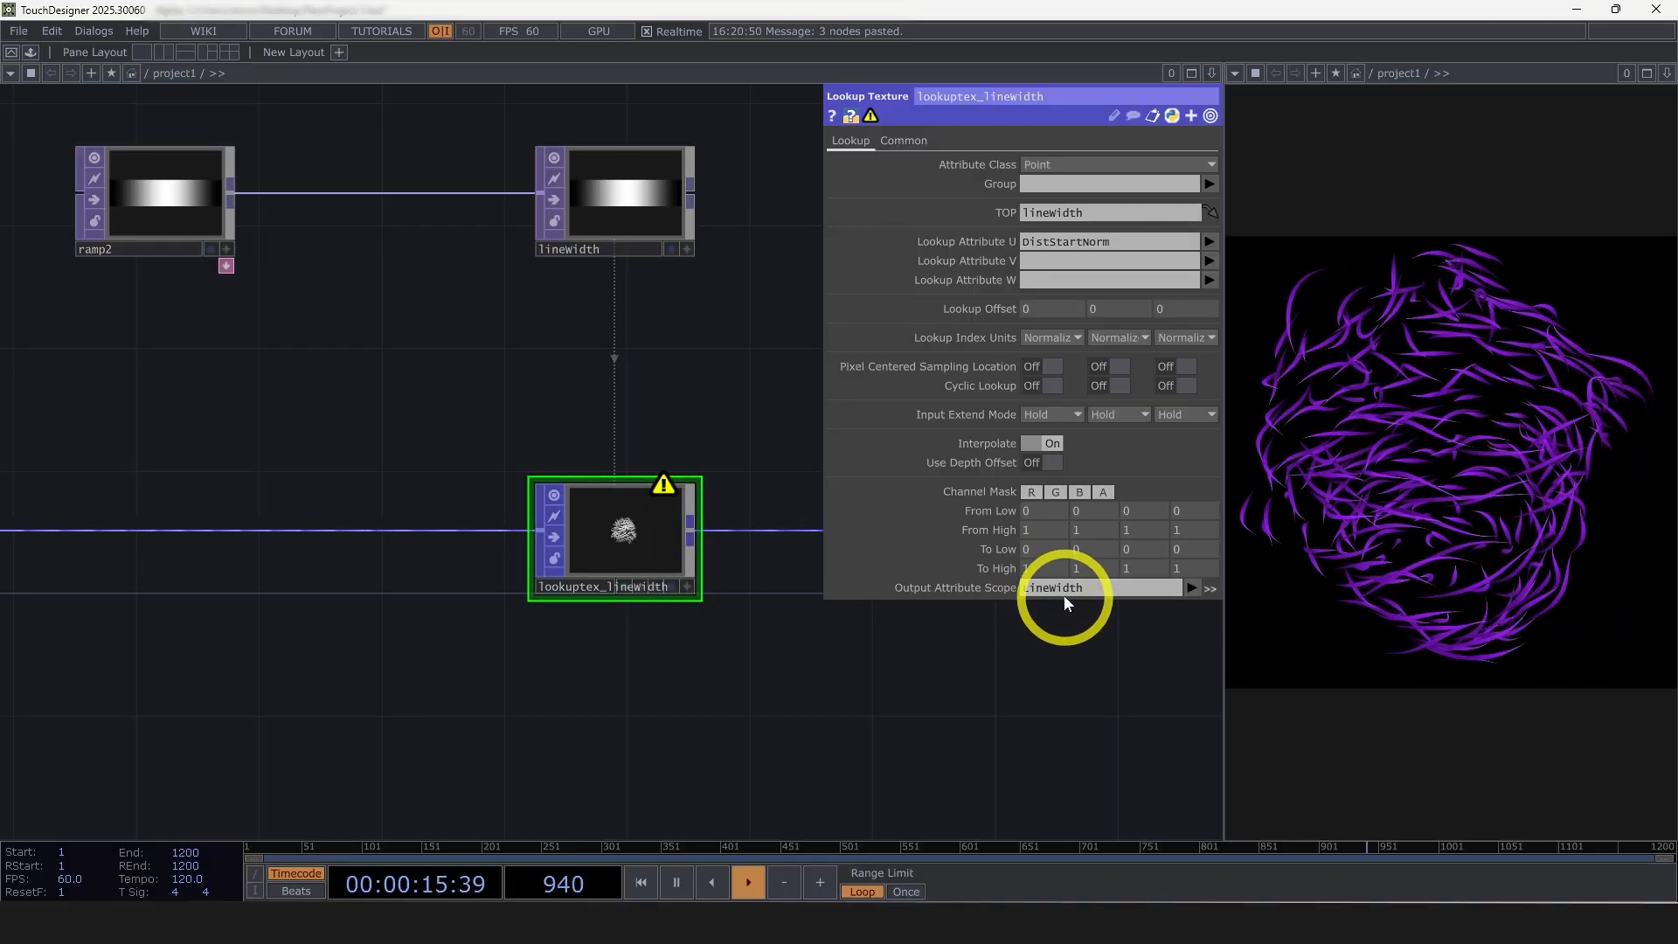
click(1060, 491)
click(1078, 491)
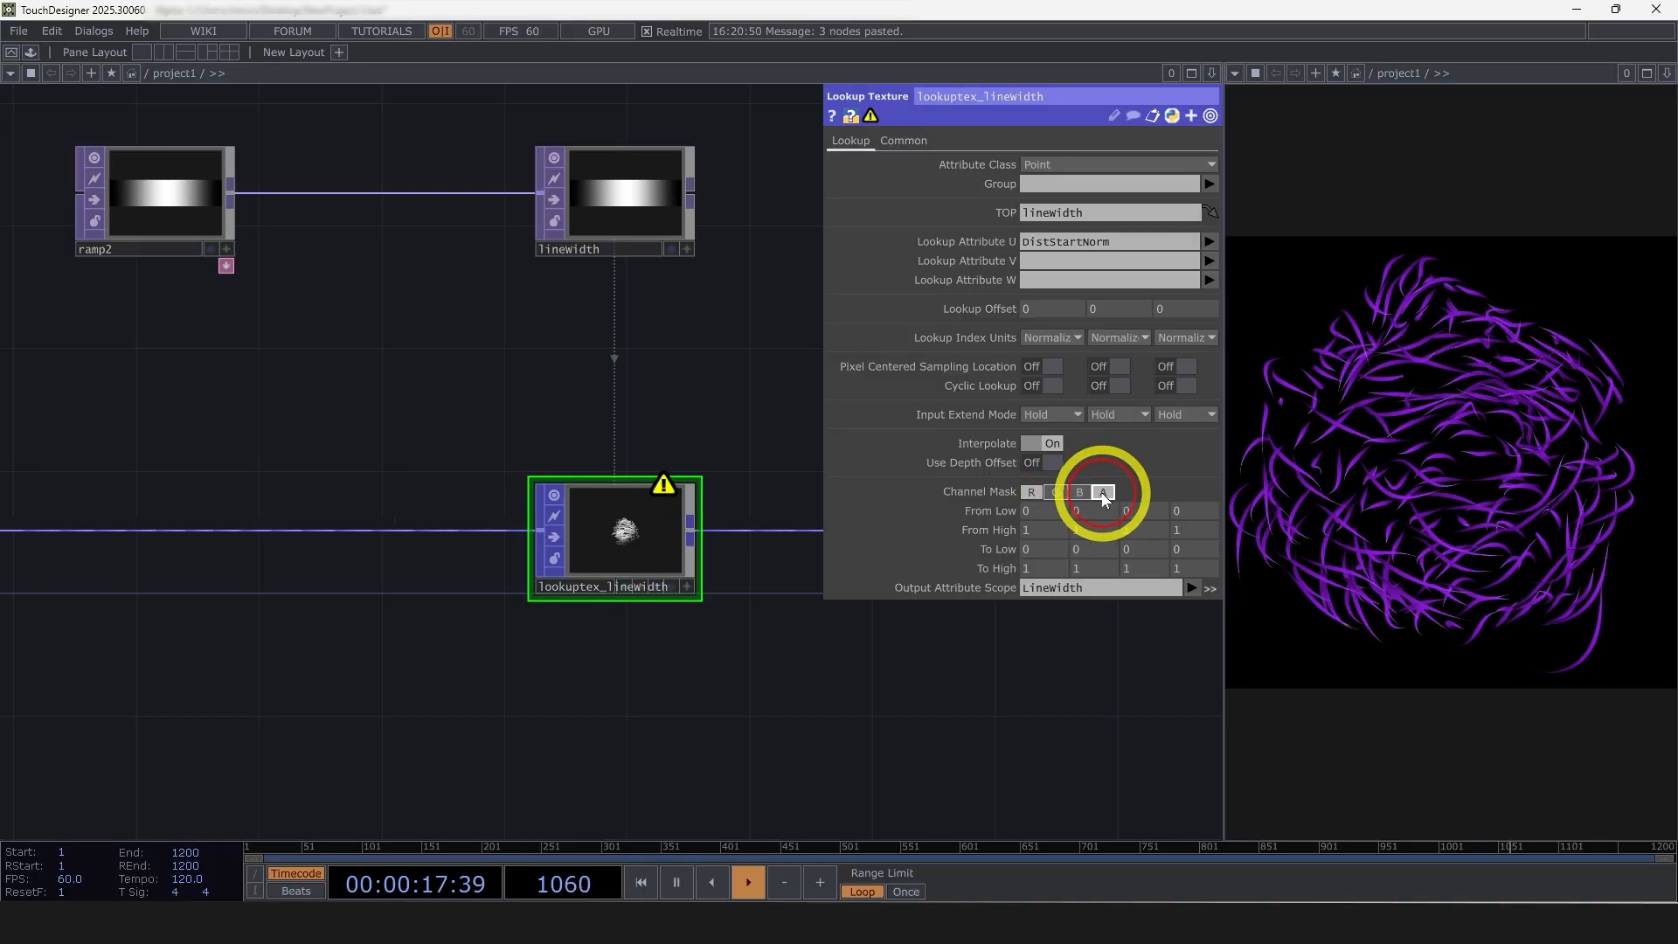
click(1102, 492)
click(1058, 492)
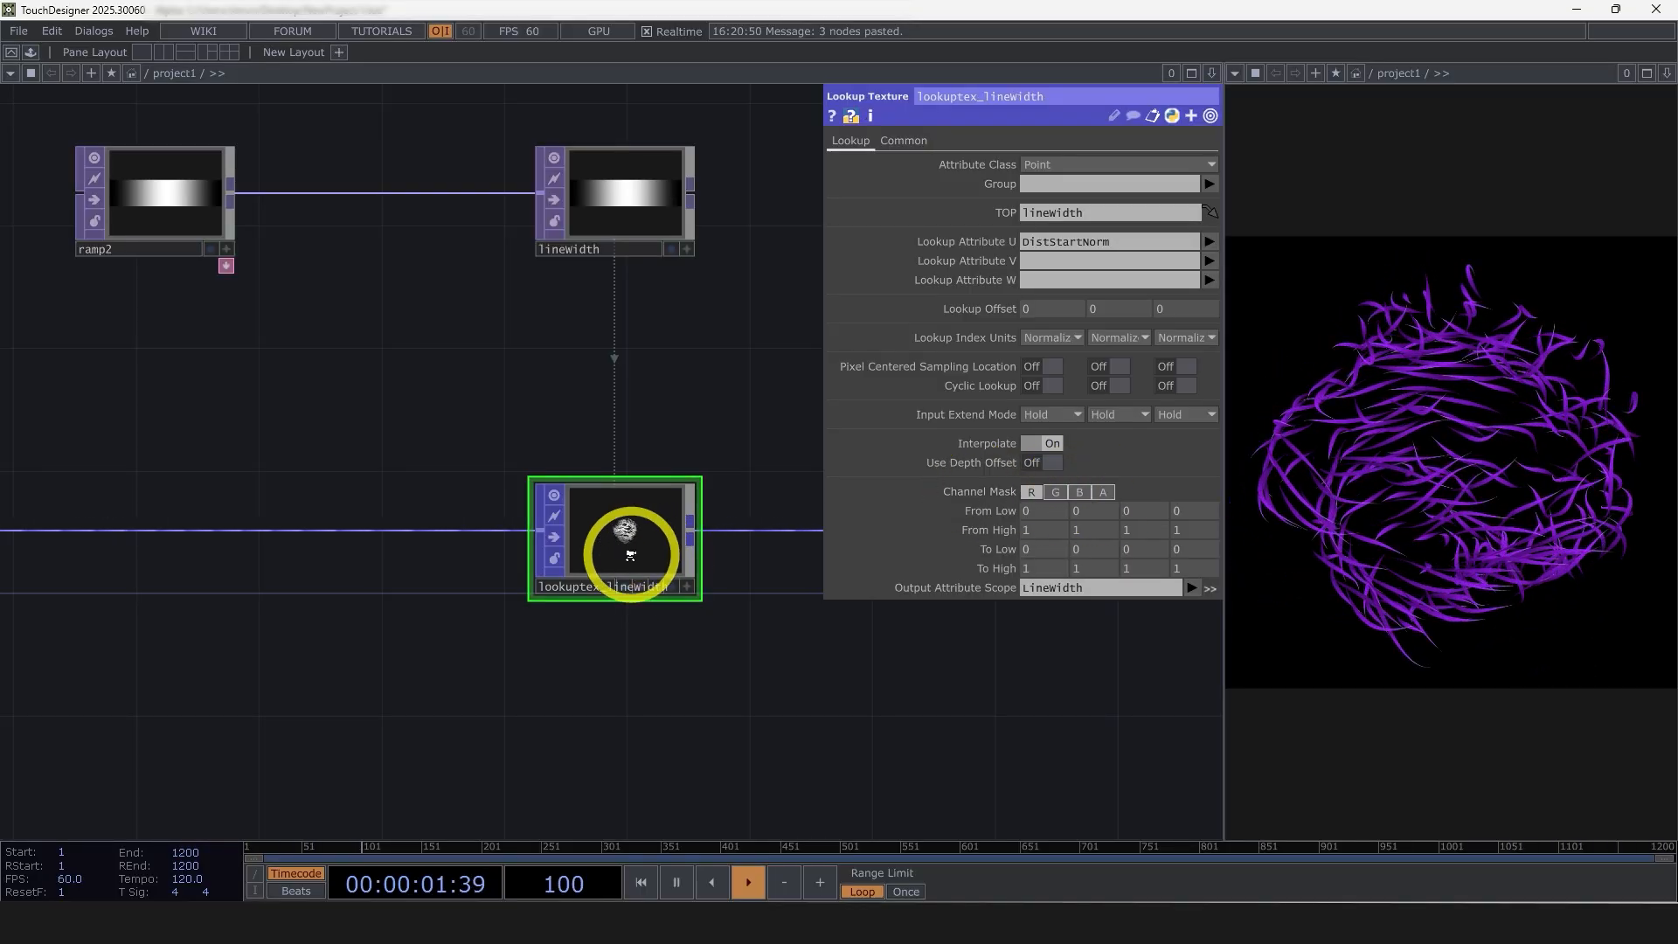
scroll(637, 551, up, 5)
scroll(600, 499, down, 6)
Set both Width Near and Width Far of the line1 material to 20
scroll(587, 531, down, 4)
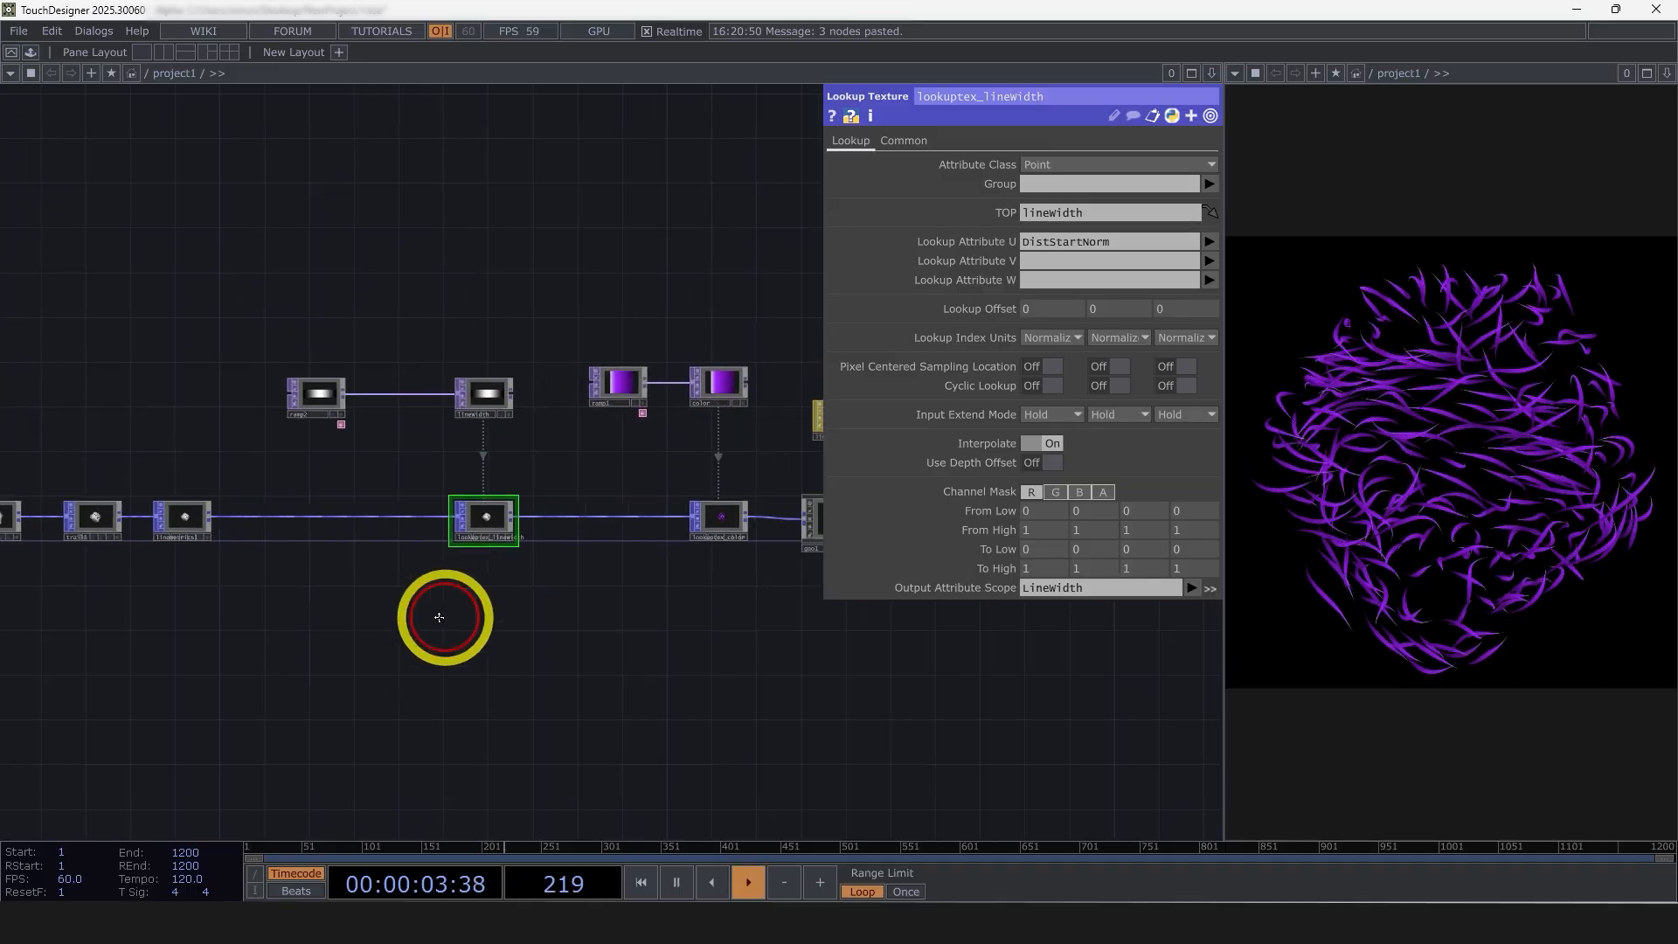
click(610, 470)
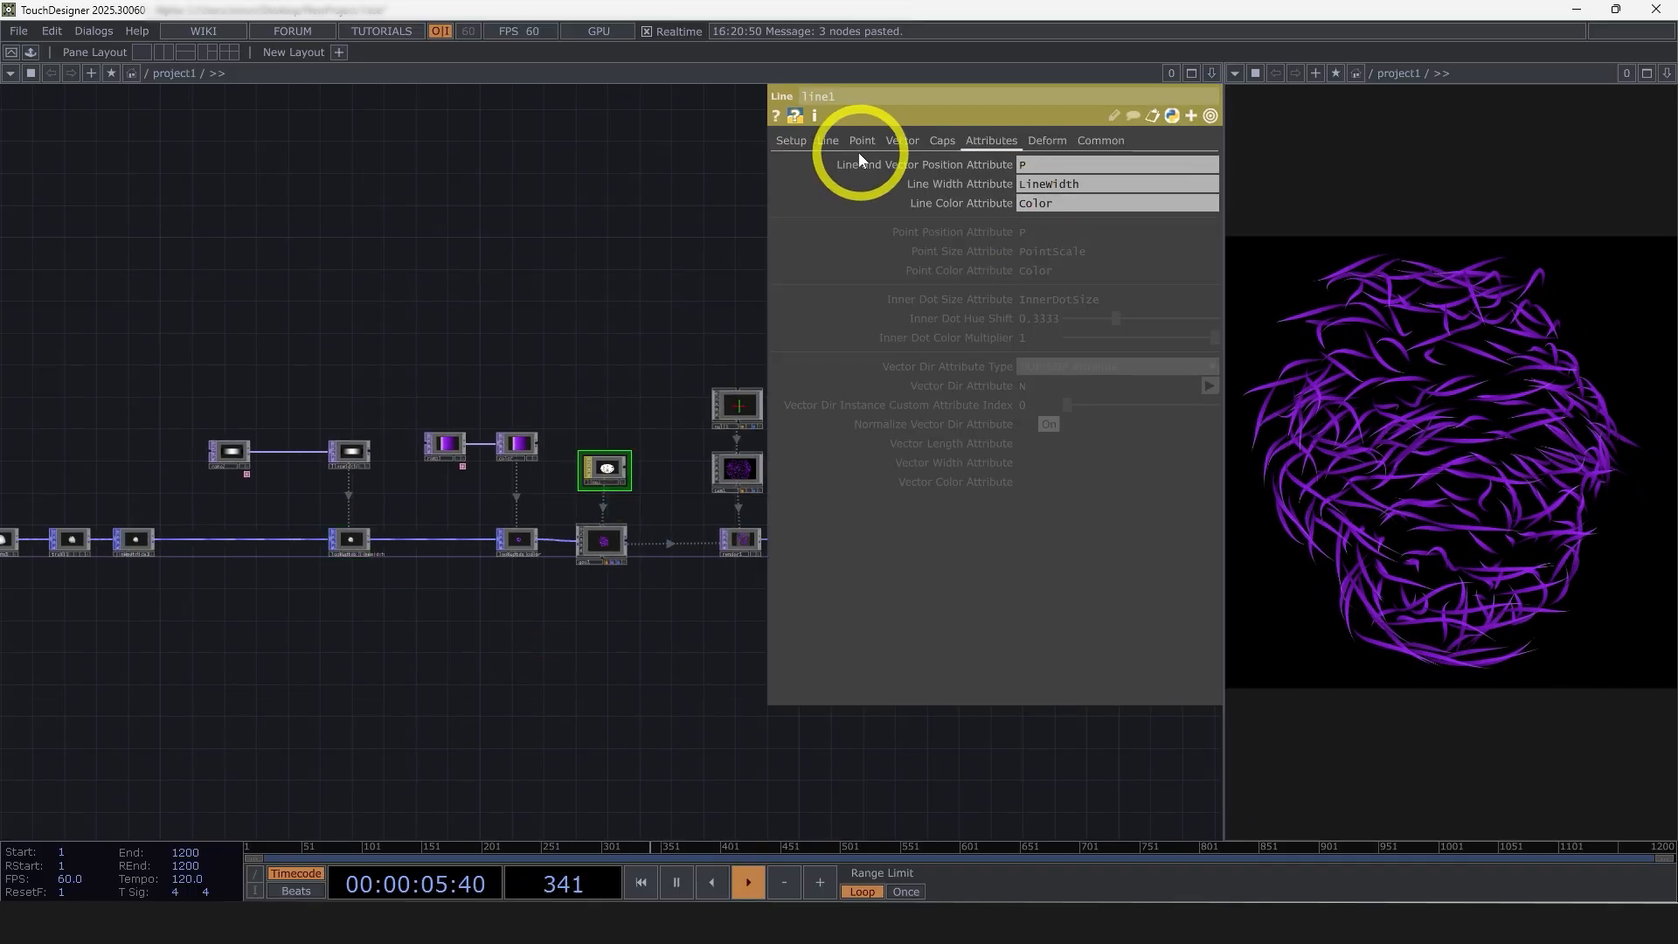
click(828, 141)
click(792, 141)
click(1037, 251)
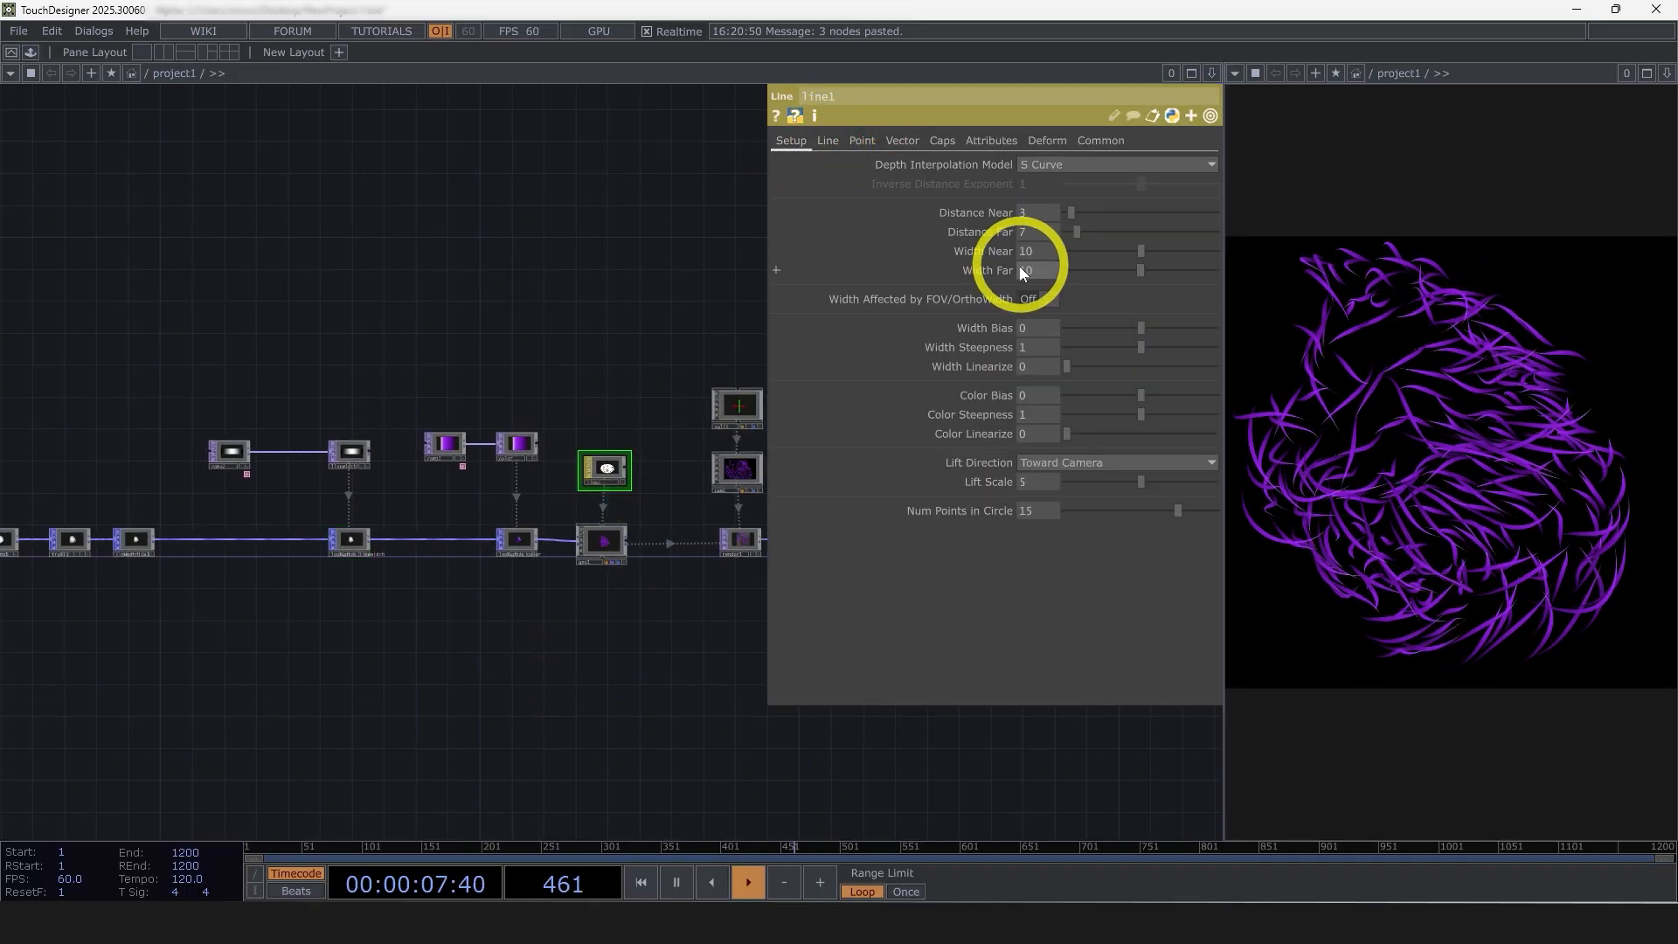
text(20)
key(Tab)
text(20)
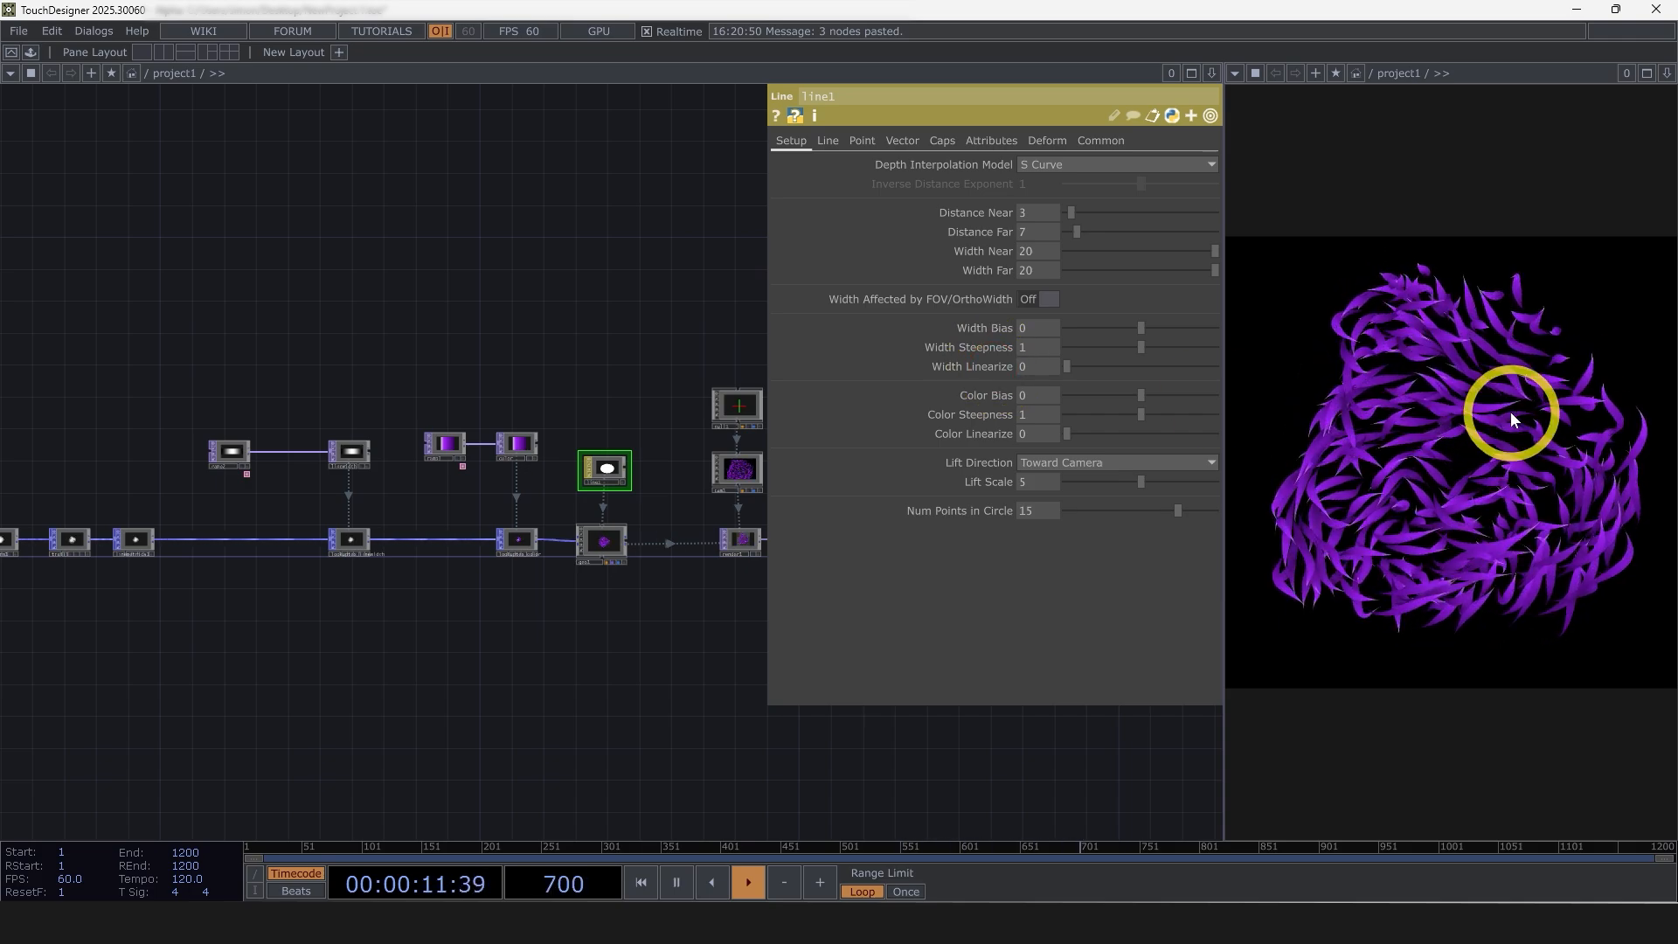
Turn off the bypass on bloom1 and open its parameters
drag(713, 691, 622, 690)
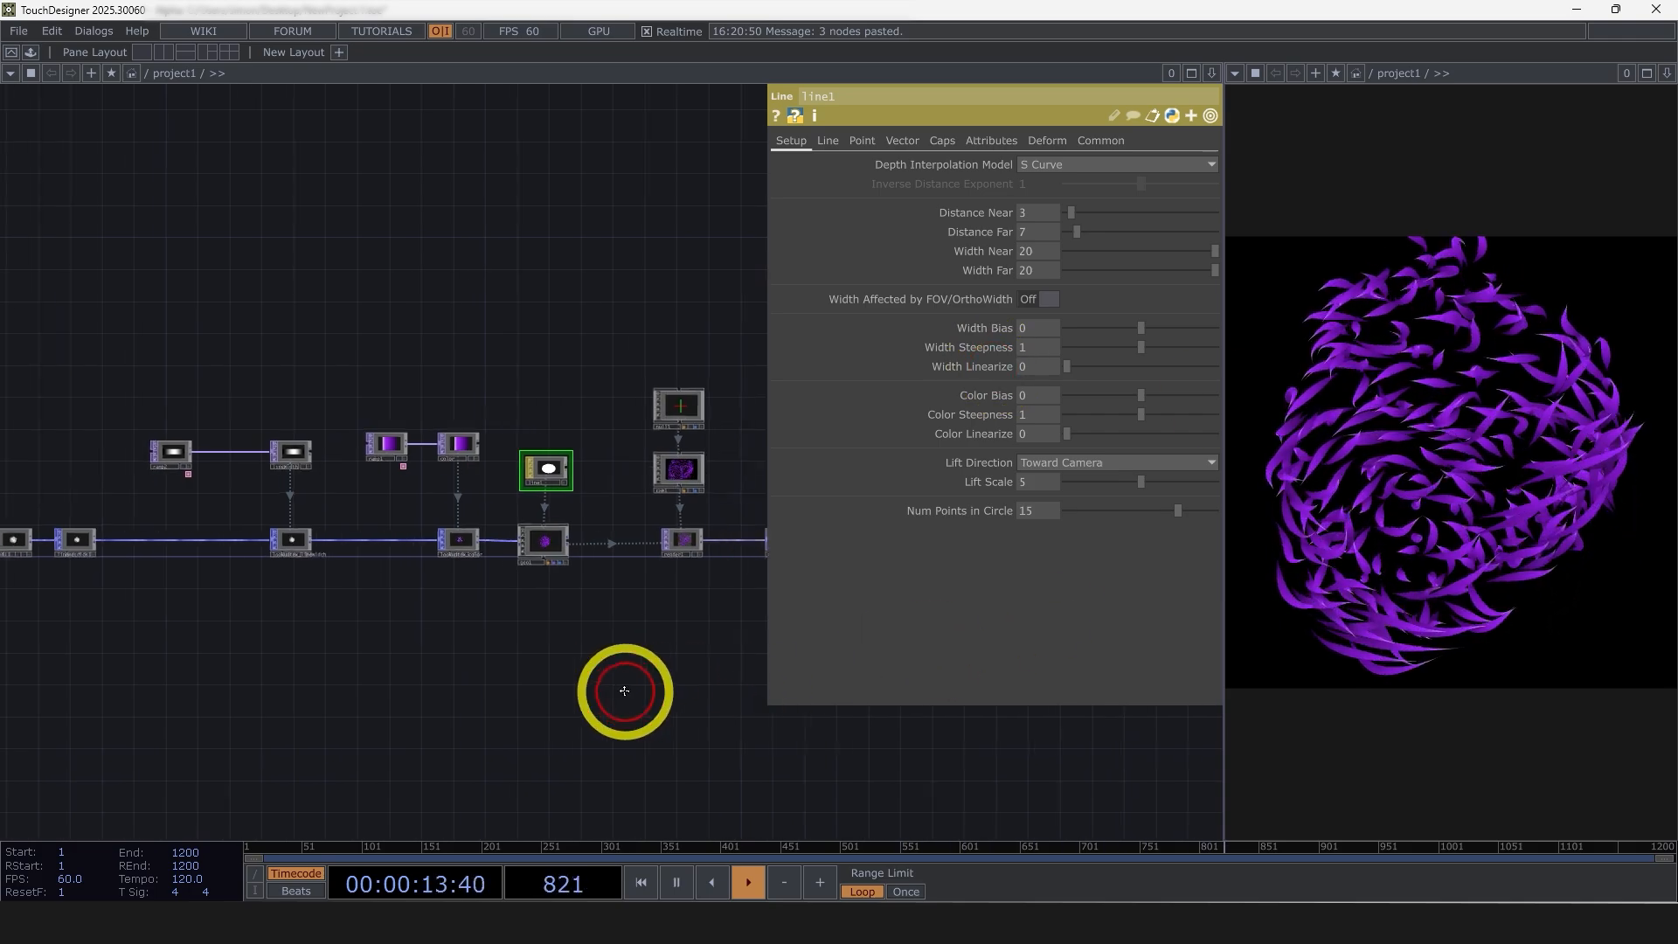
drag(514, 657, 229, 642)
scroll(580, 546, up, 4)
scroll(579, 532, up, 2)
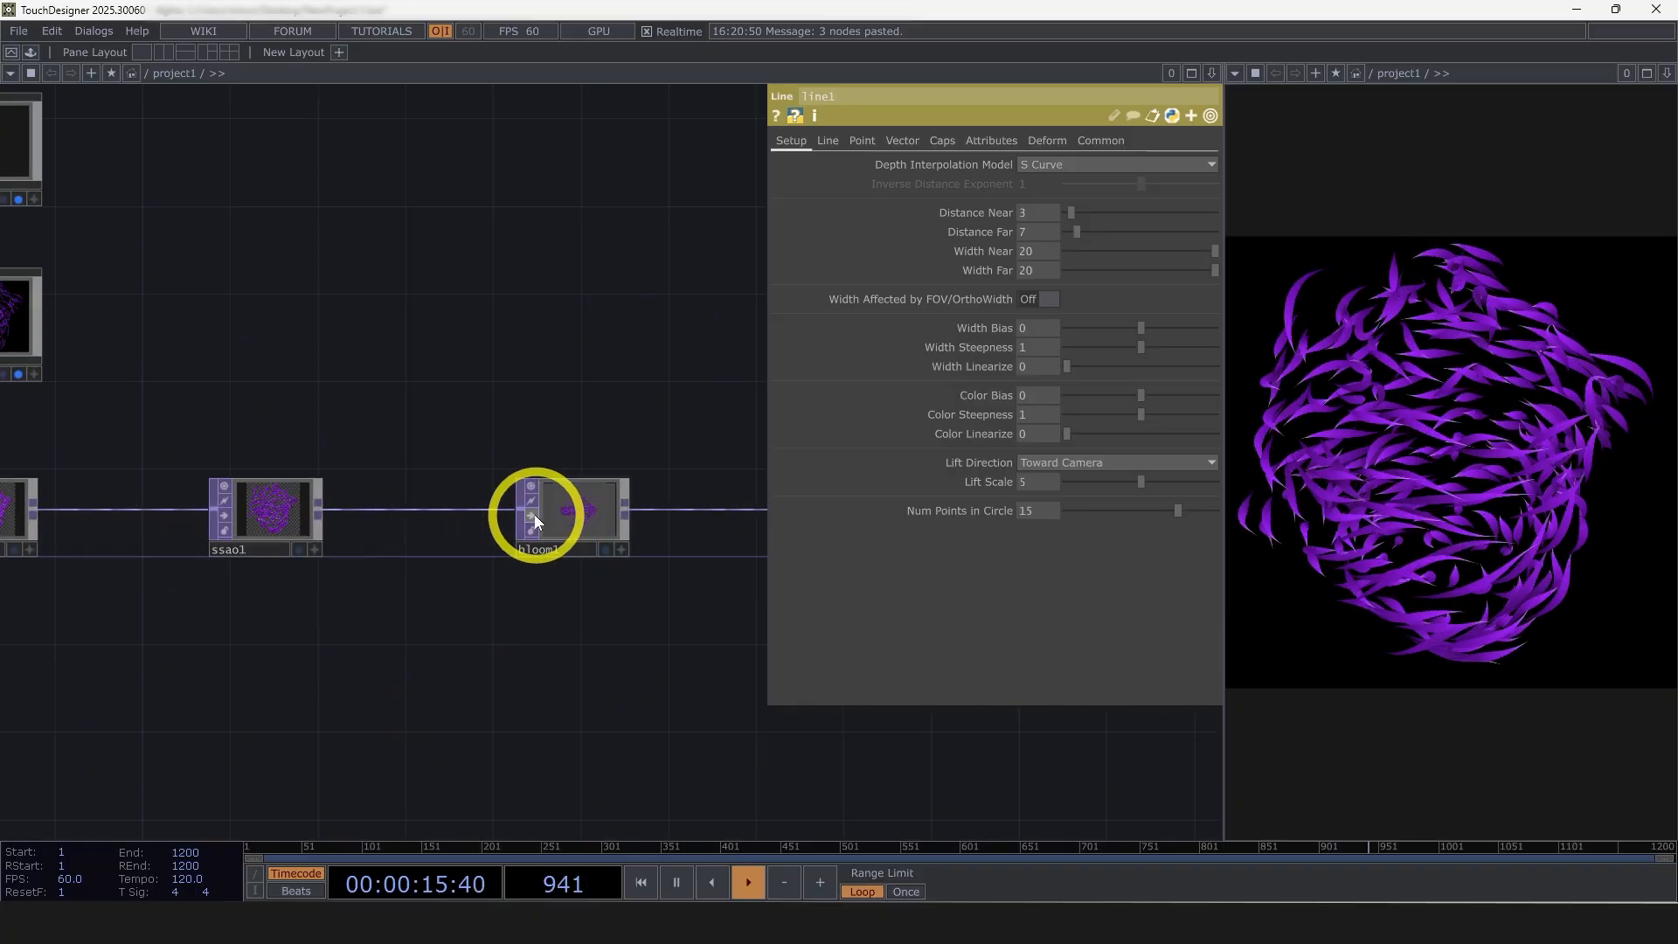
click(531, 514)
click(579, 503)
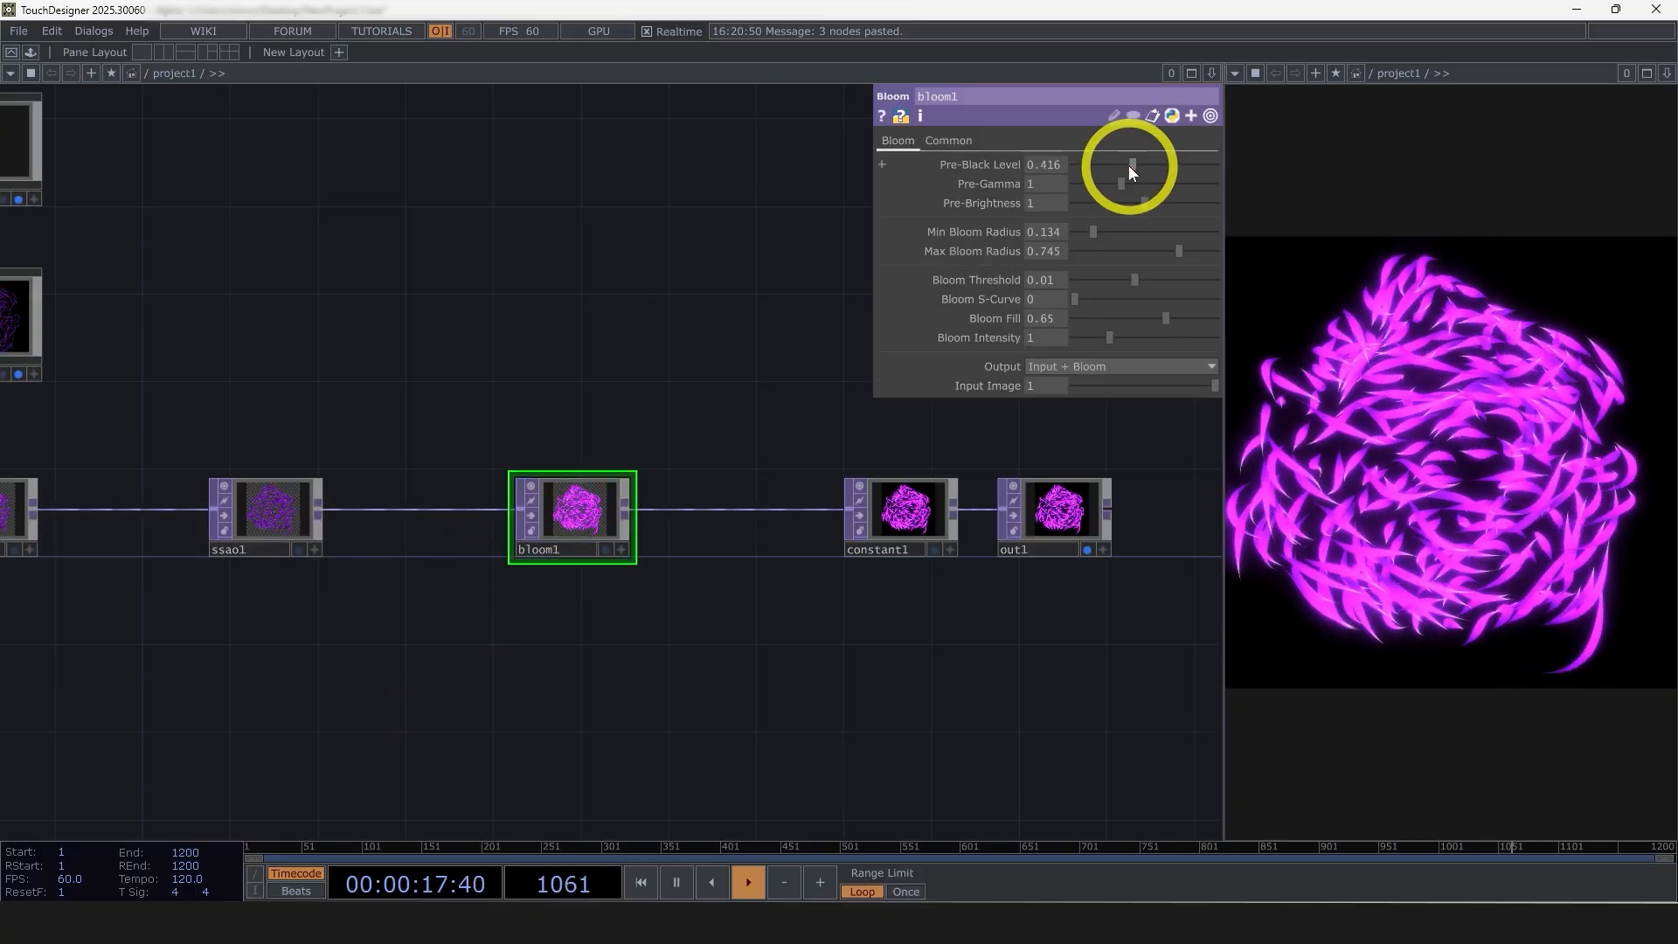
Adjust bloom1 to Pre-Black Level 0.534, Min Bloom Radius 0.215, Max Bloom Radius 0.906 and Bloom Intensity 0.75
drag(1127, 164, 1143, 165)
mouse_move(1093, 231)
mouse_down()
mouse_move(1124, 230)
mouse_move(1097, 229)
mouse_up()
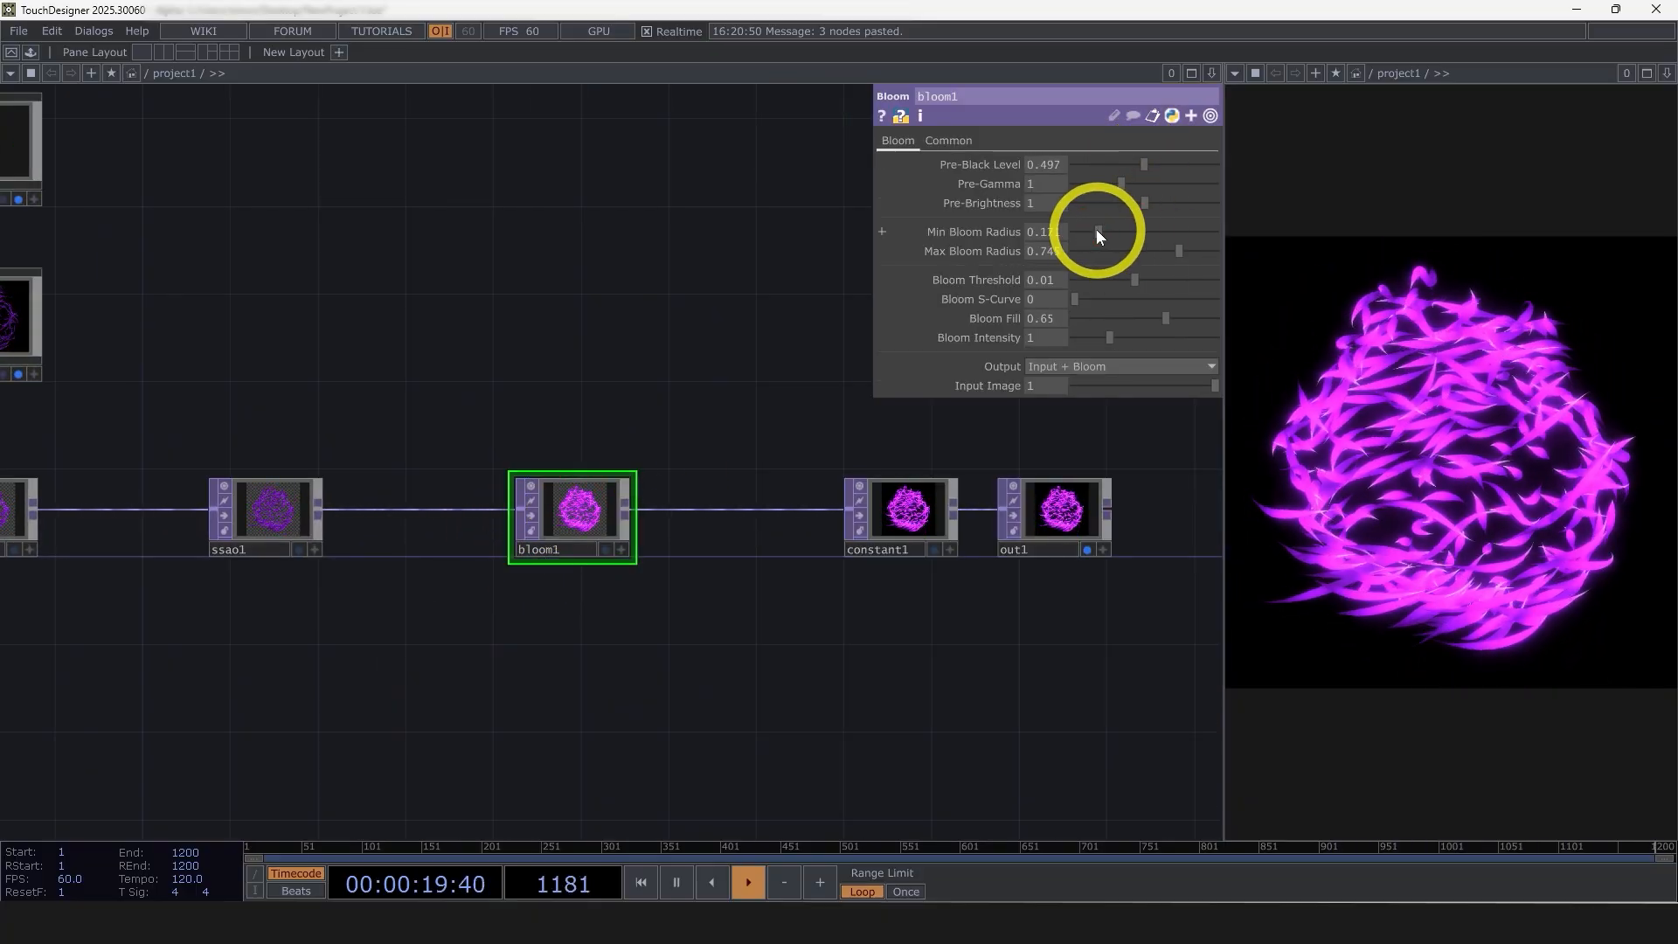
drag(1146, 167, 1154, 163)
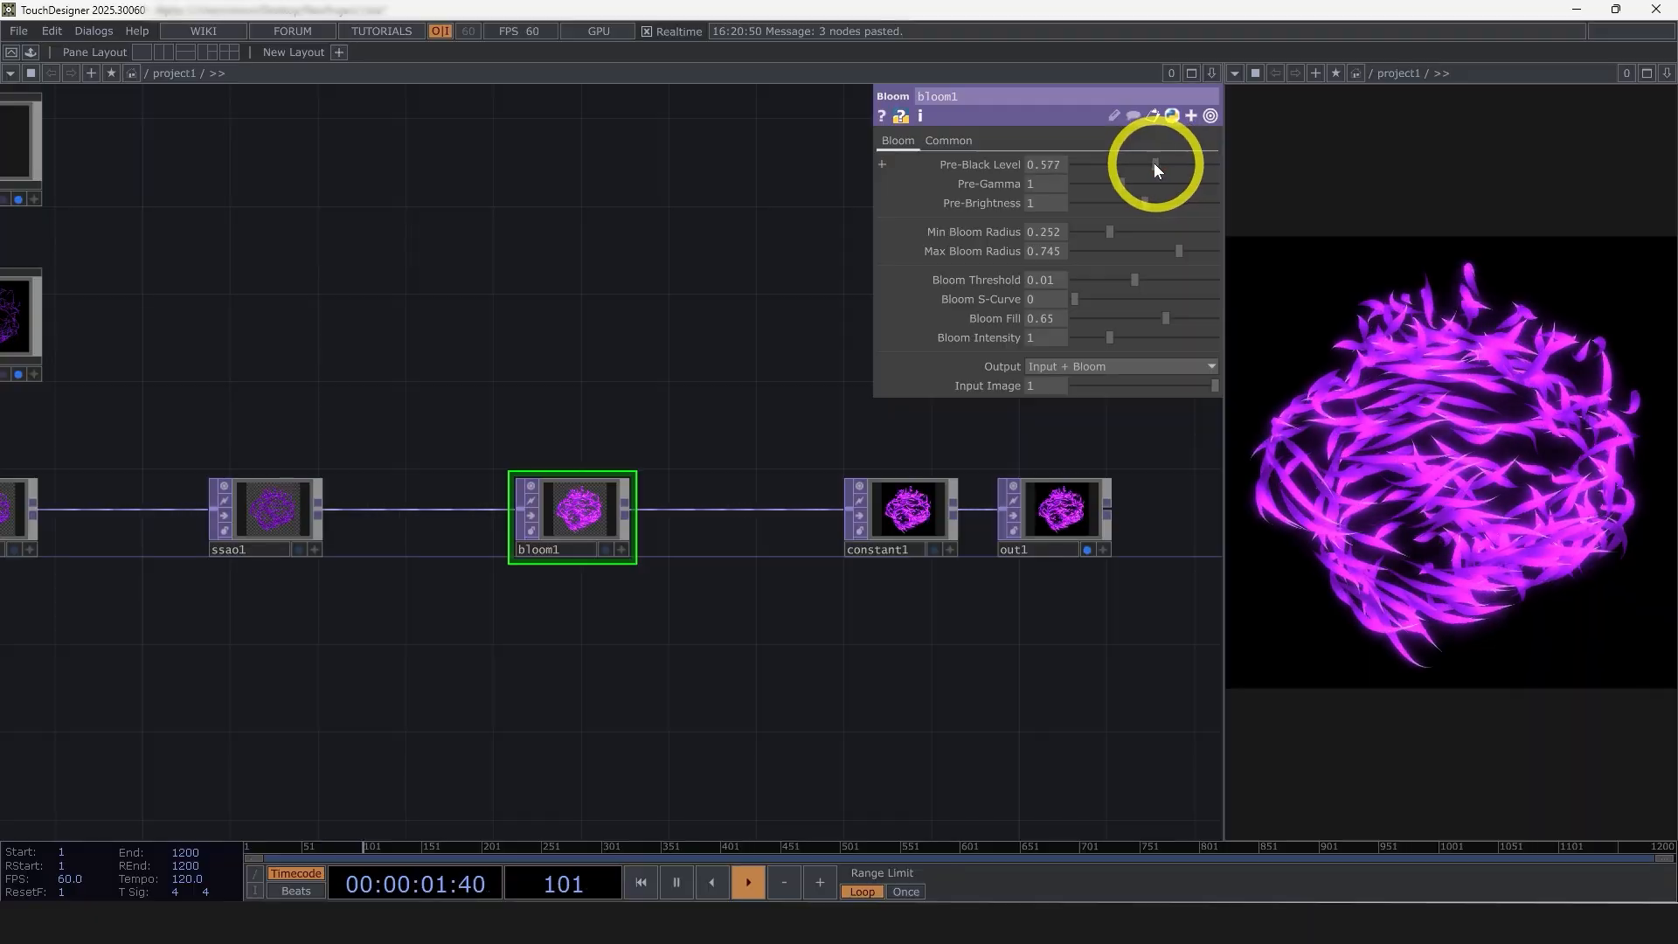
drag(1179, 251, 1103, 232)
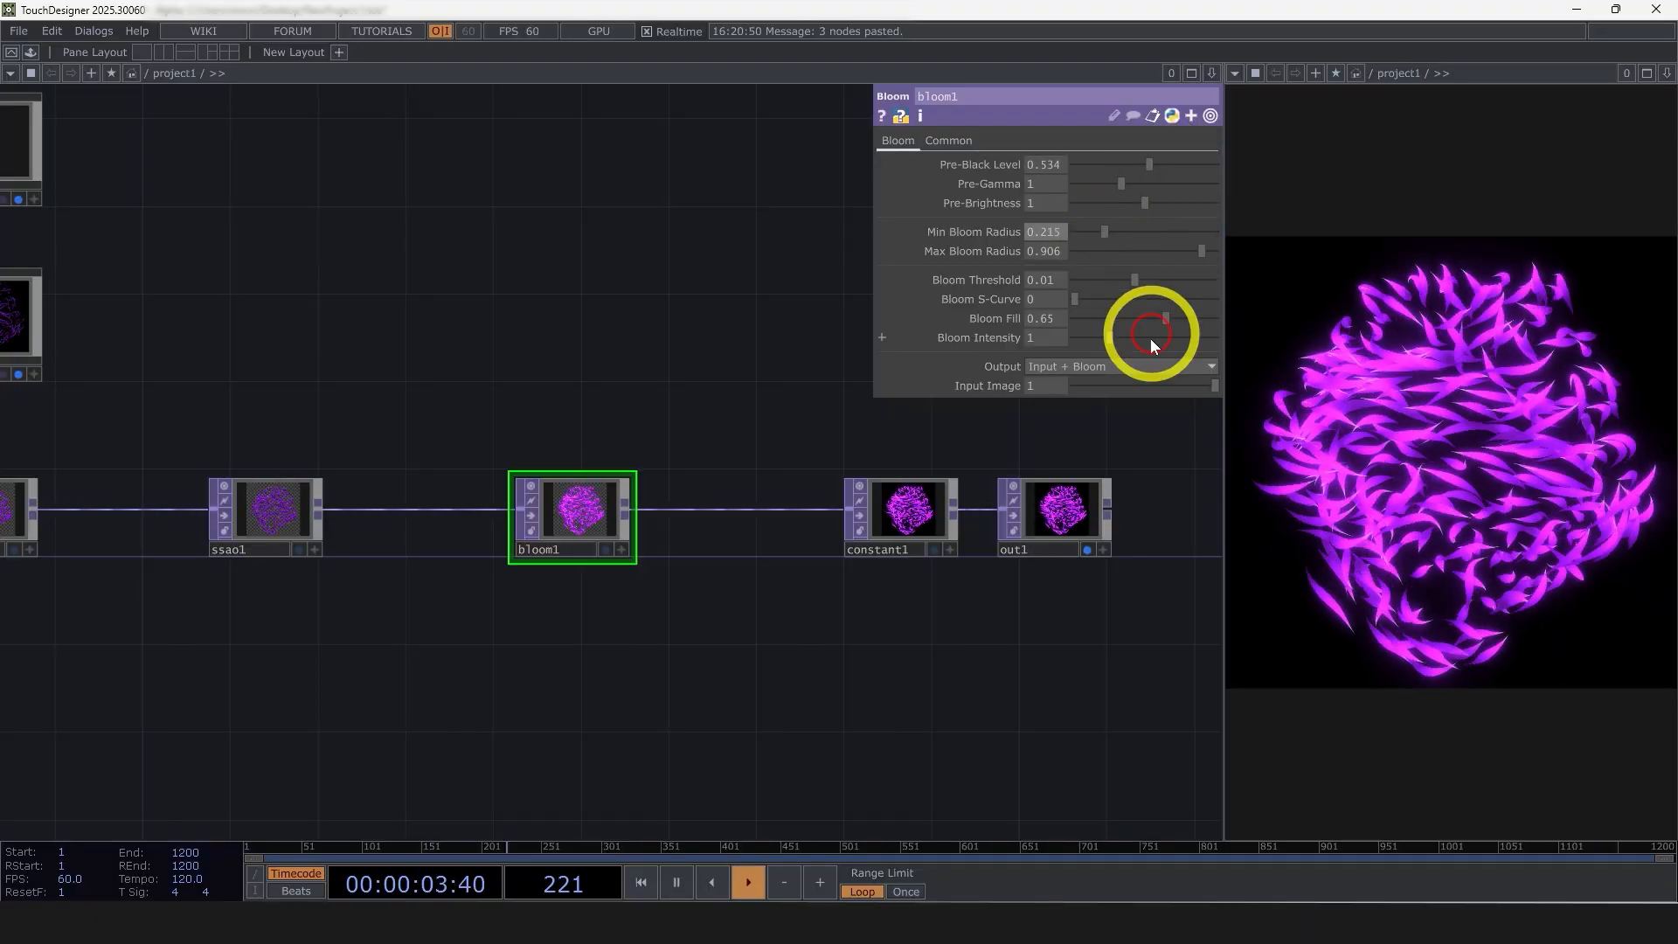
drag(1151, 338, 1099, 337)
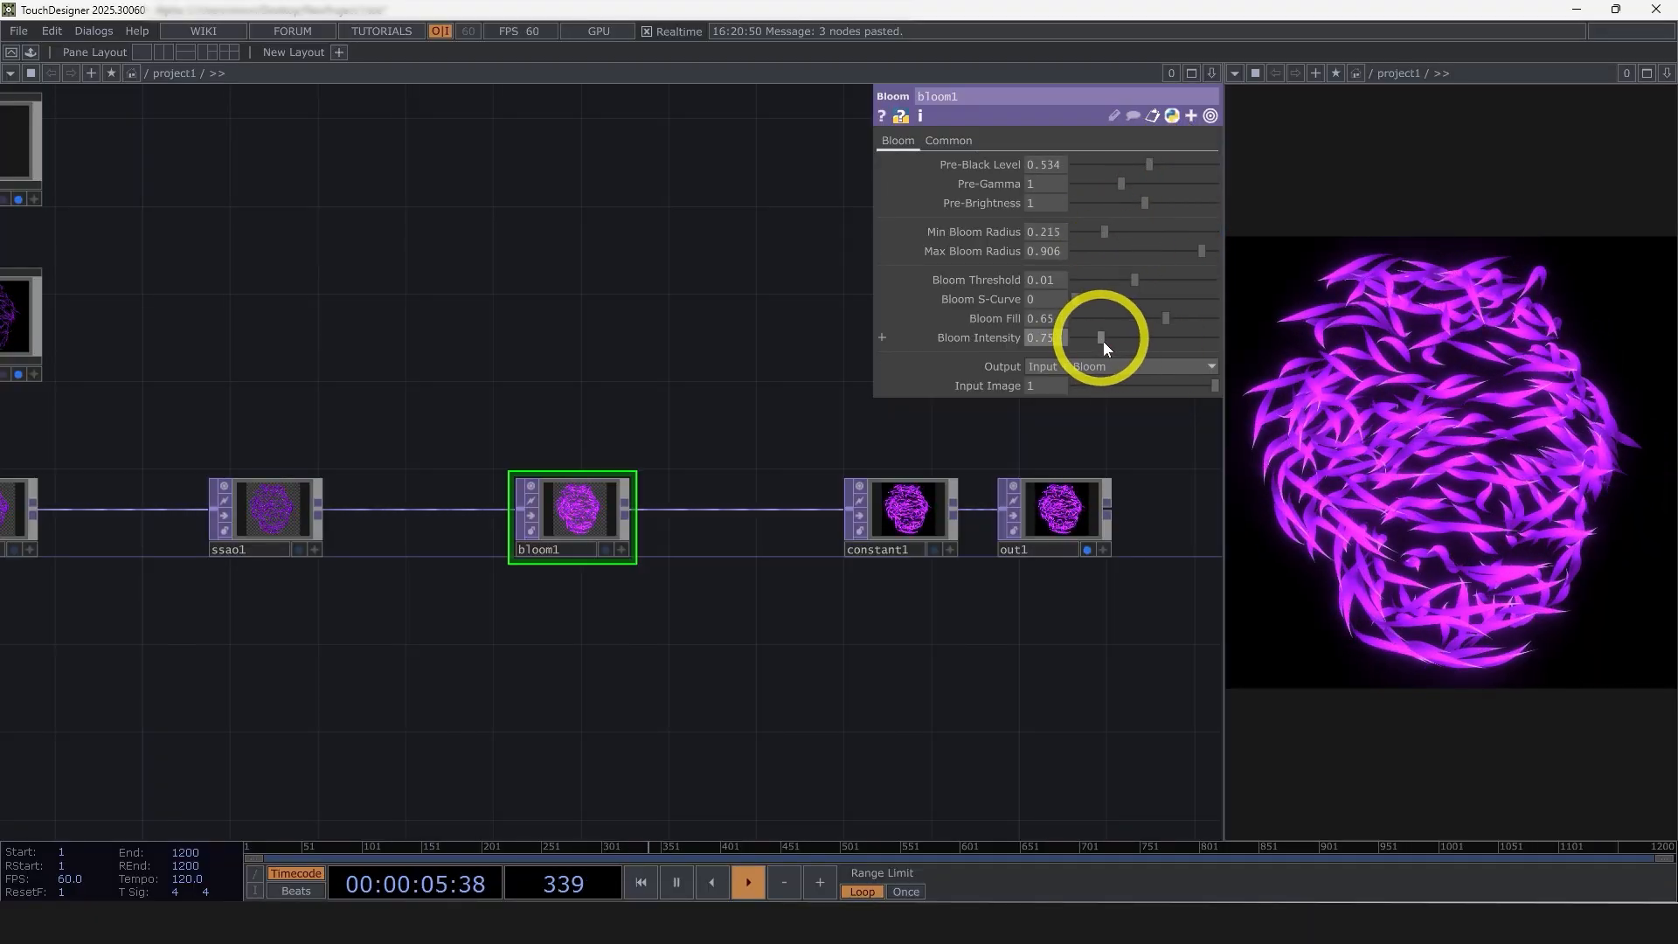
Set the Value of ramp1's purple middle key to about 0.949
drag(880, 638, 917, 634)
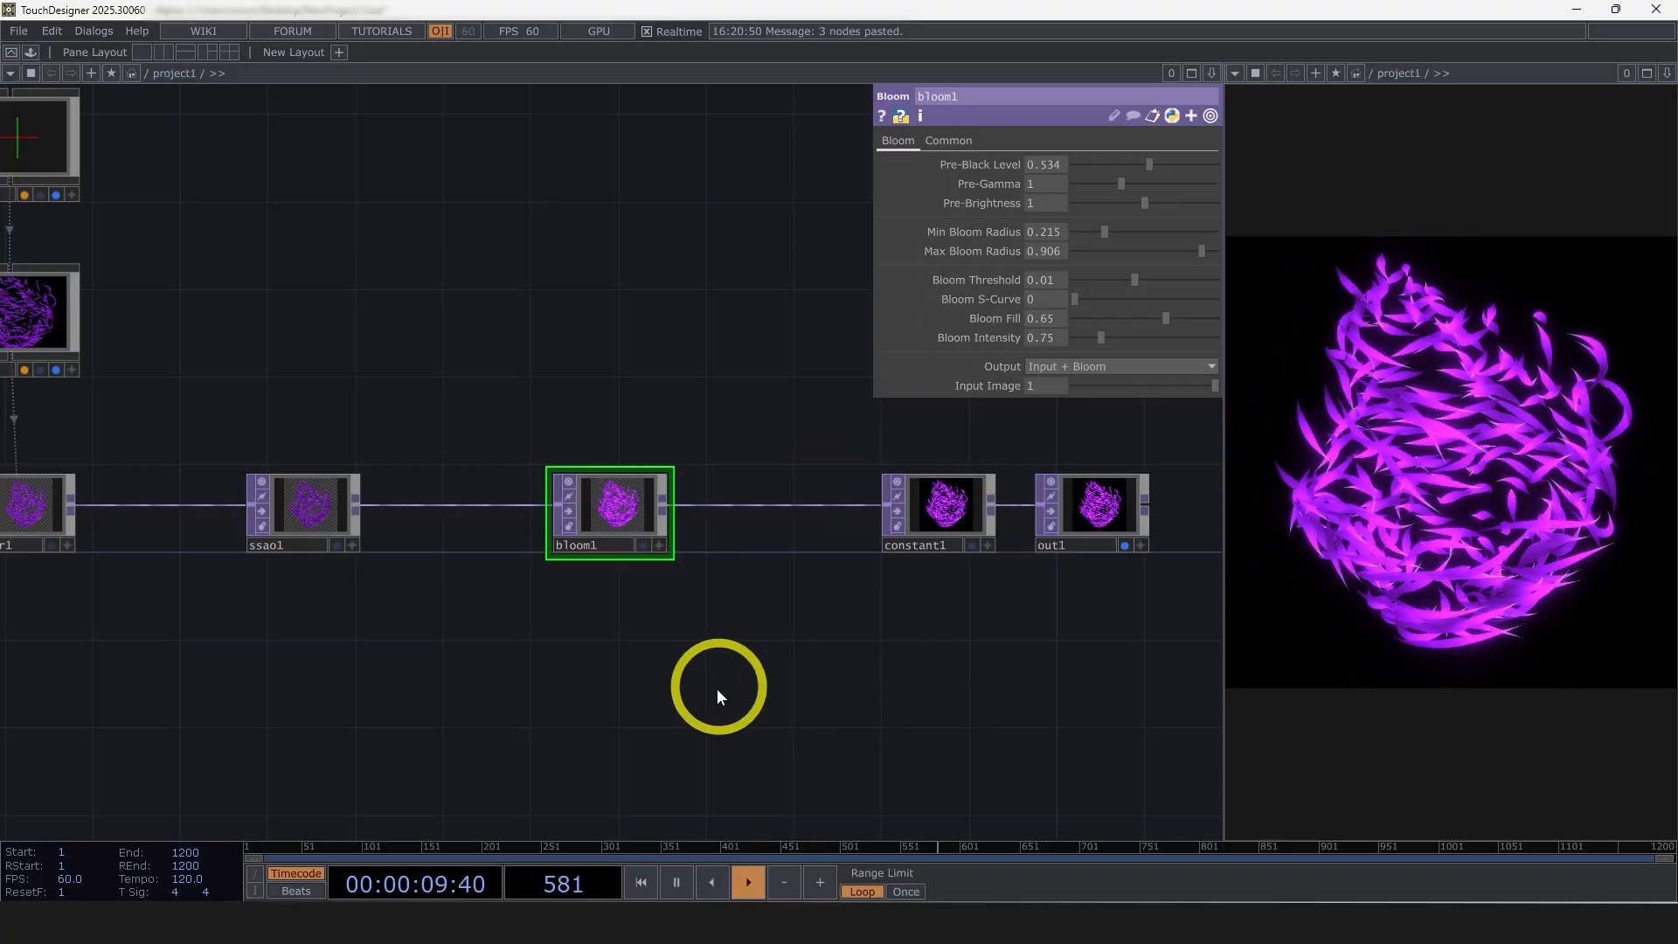
scroll(717, 689, down, 5)
drag(717, 689, 989, 641)
scroll(262, 474, up, 5)
scroll(274, 401, up, 4)
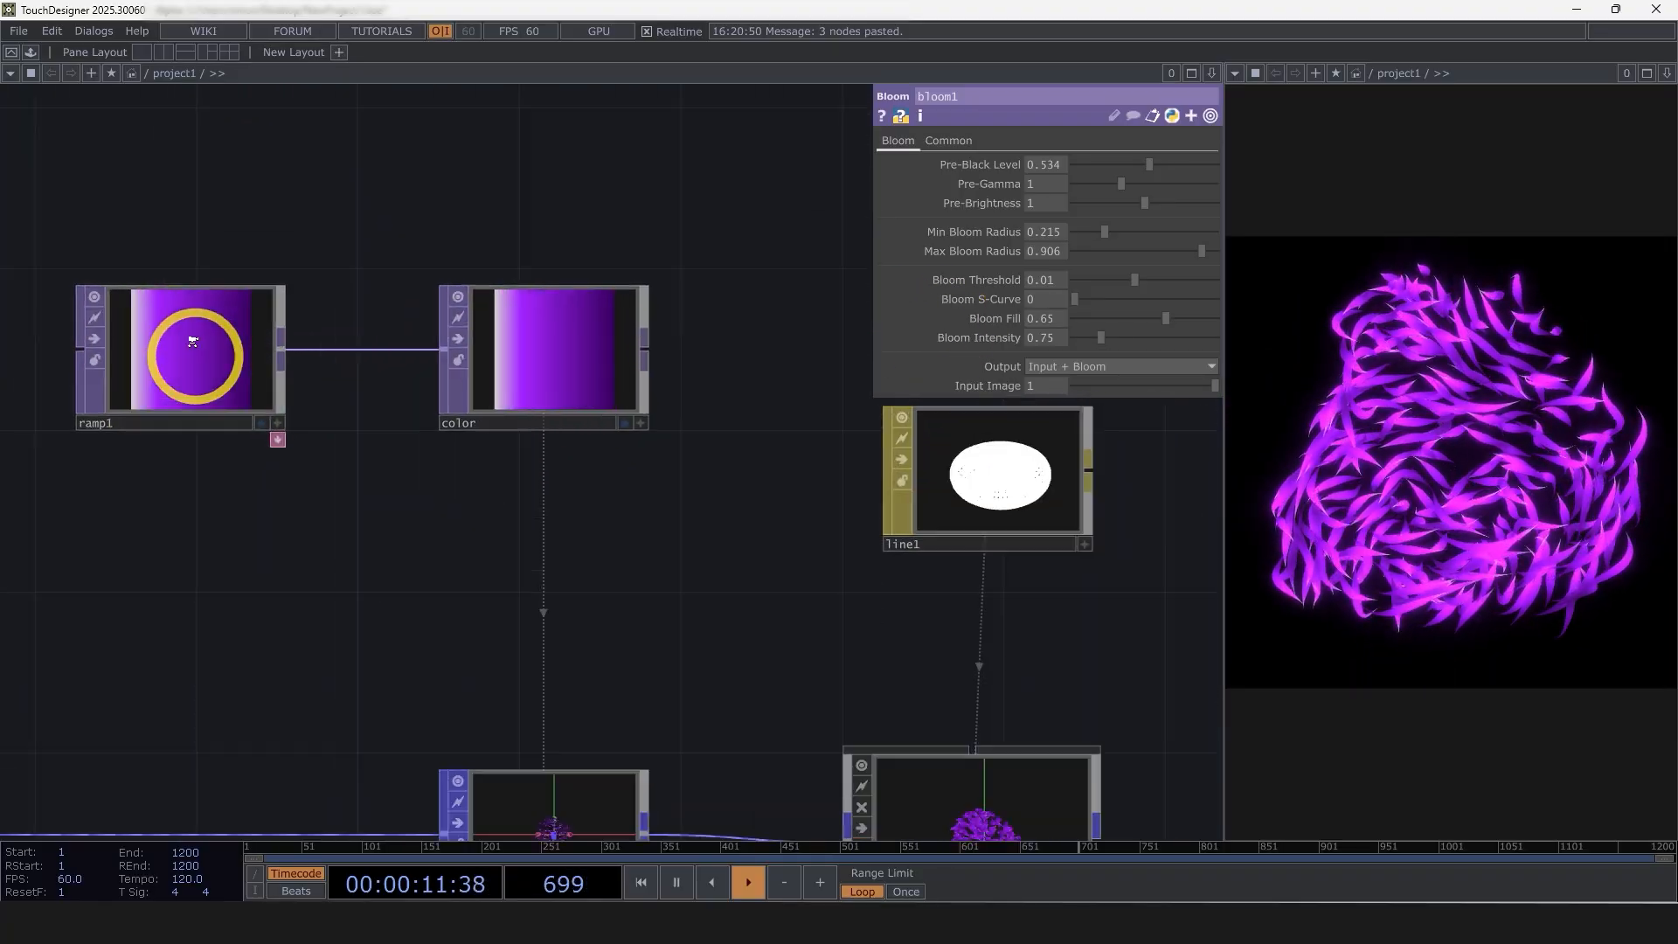
click(187, 356)
drag(952, 187, 1203, 249)
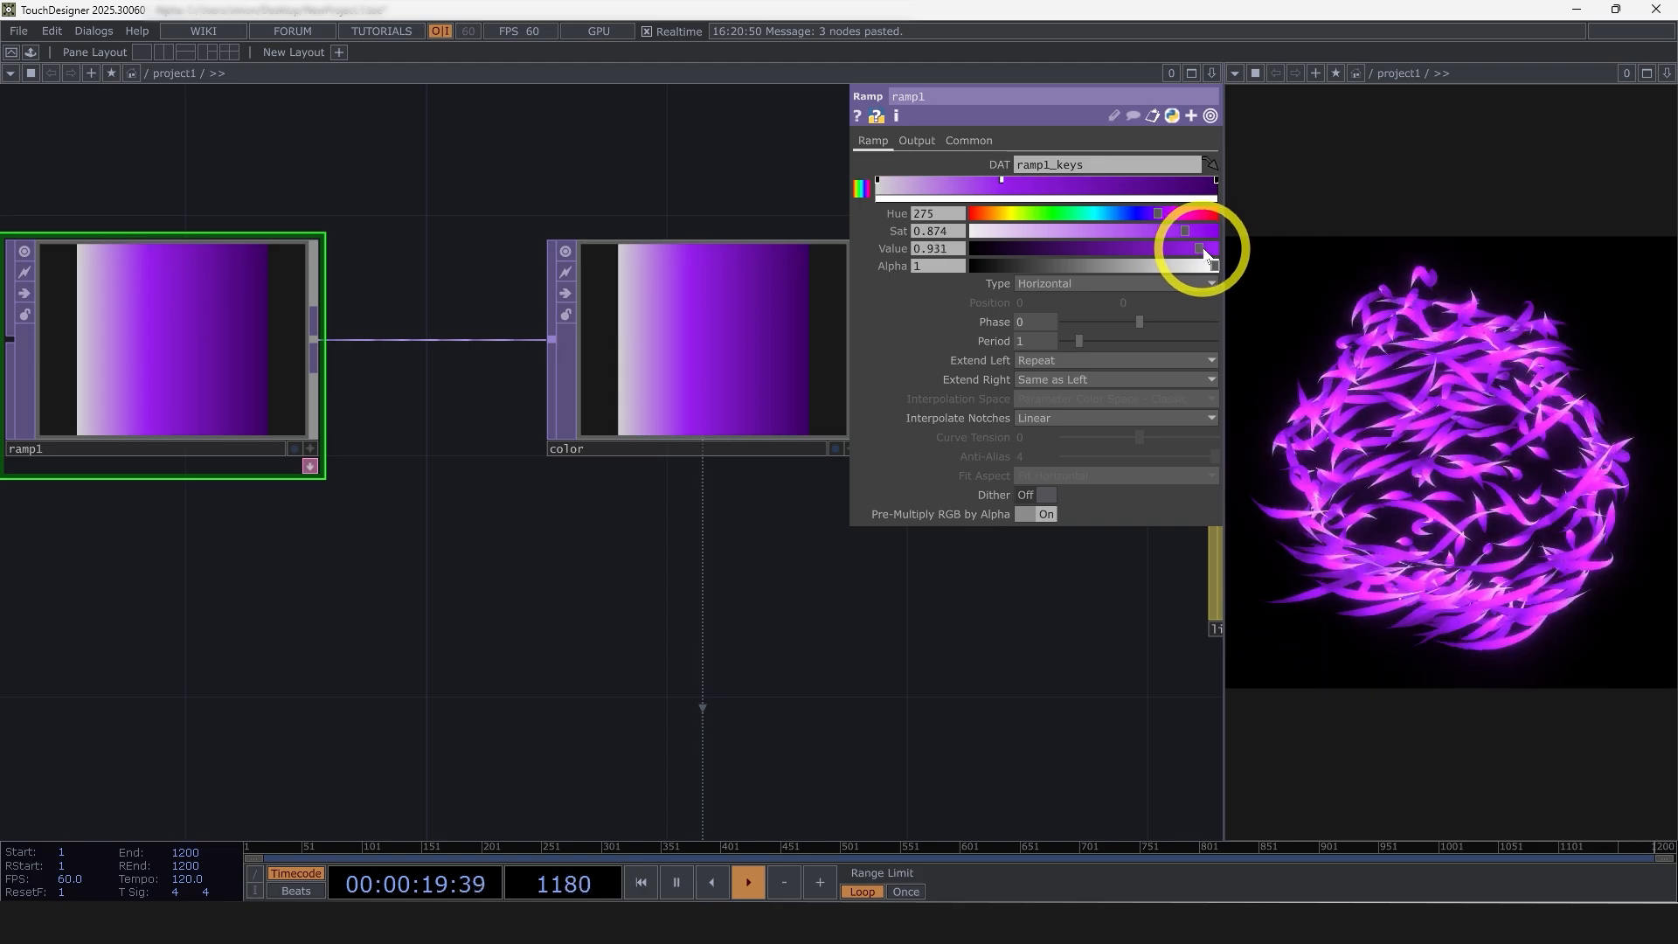
Examine lookuptex_linewidth and the ramp2 gradient feeding the linewidth null
scroll(506, 560, down, 5)
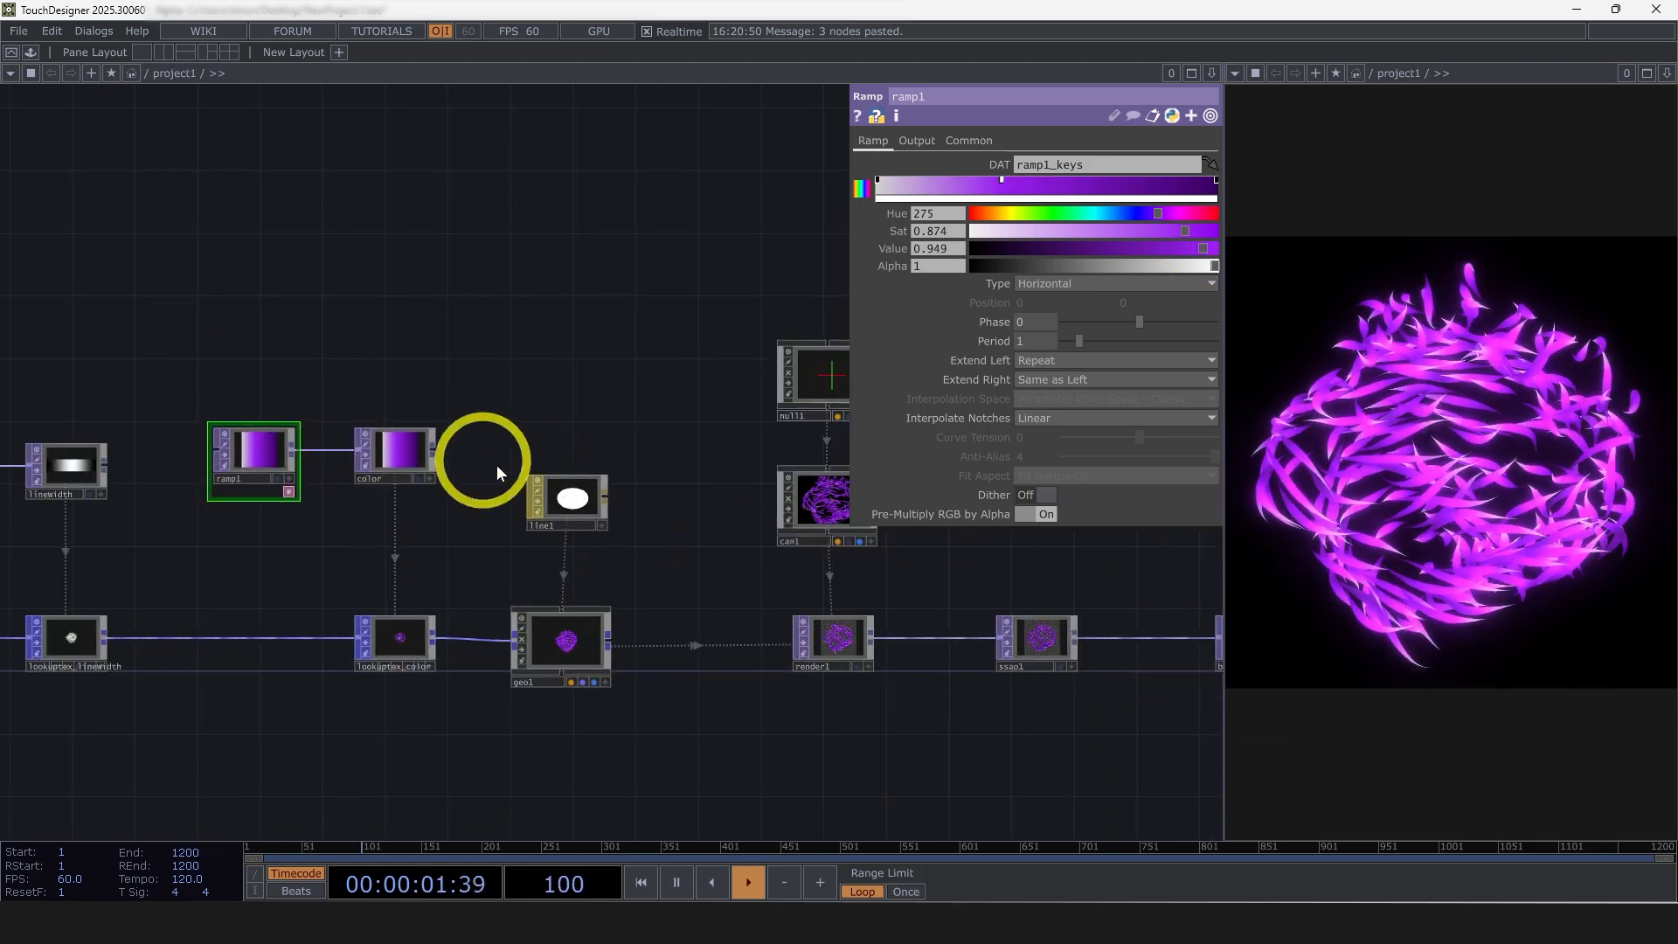
scroll(936, 775, down, 4)
scroll(477, 738, up, 4)
drag(512, 727, 106, 381)
scroll(187, 547, up, 4)
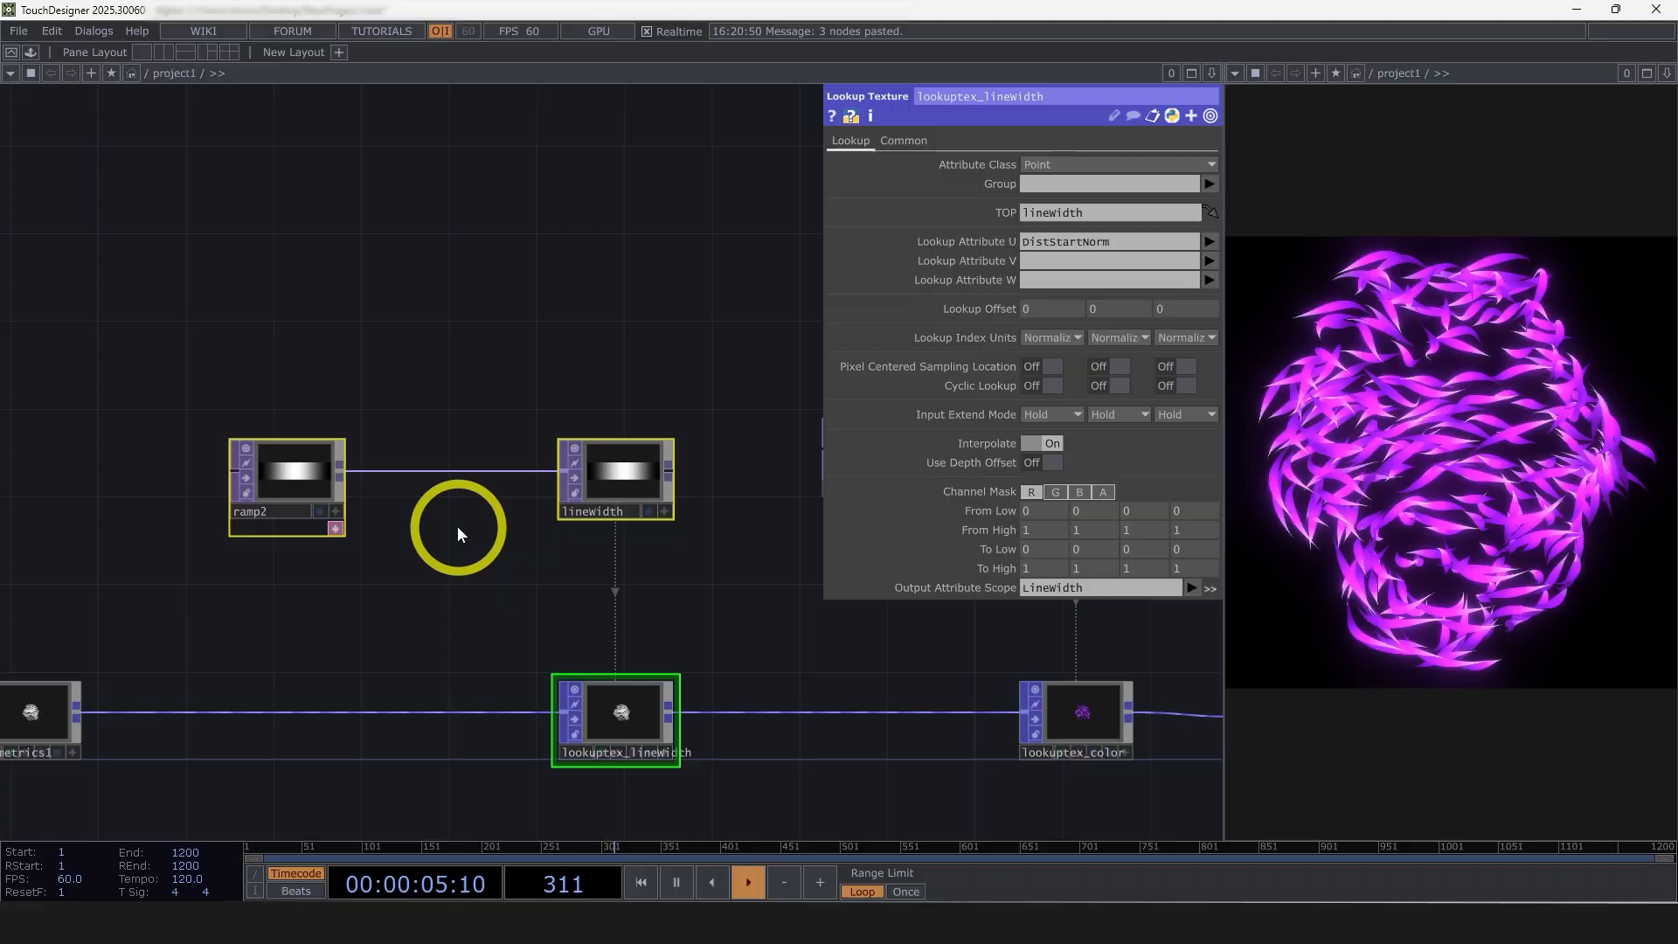
click(655, 476)
drag(785, 628, 830, 595)
drag(653, 574, 797, 615)
scroll(669, 542, down, 3)
drag(562, 491, 467, 490)
scroll(508, 490, up, 4)
Duplicate ramp2 and place the copy directly above the original
click(461, 504)
scroll(809, 656, down, 3)
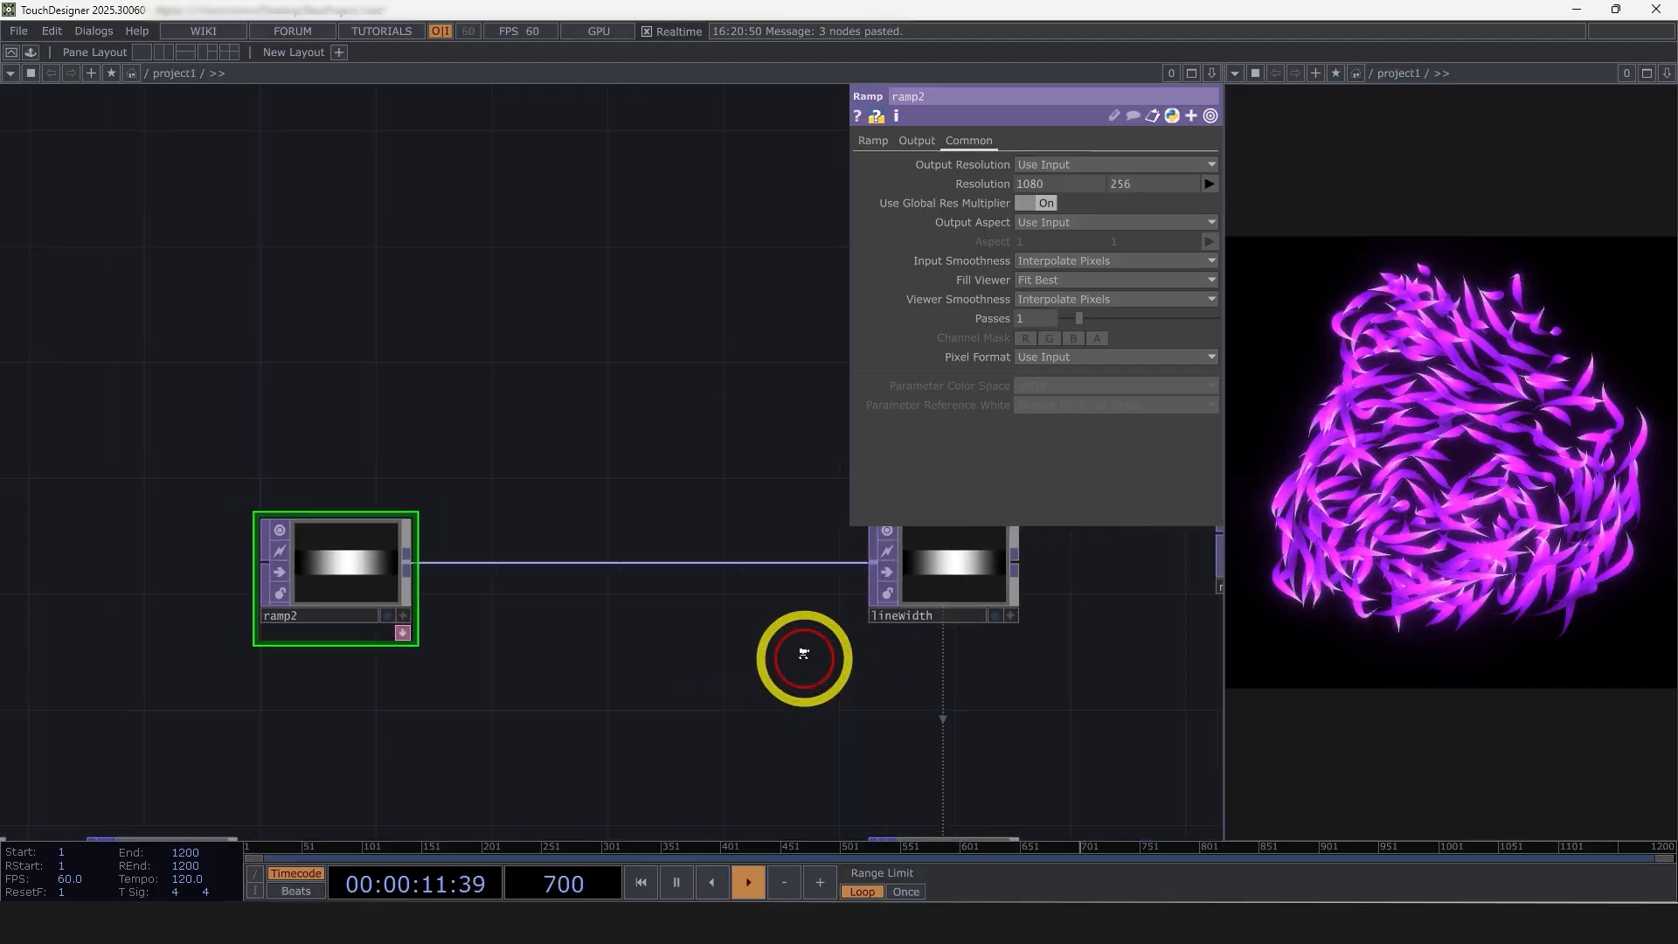
scroll(427, 597, up, 5)
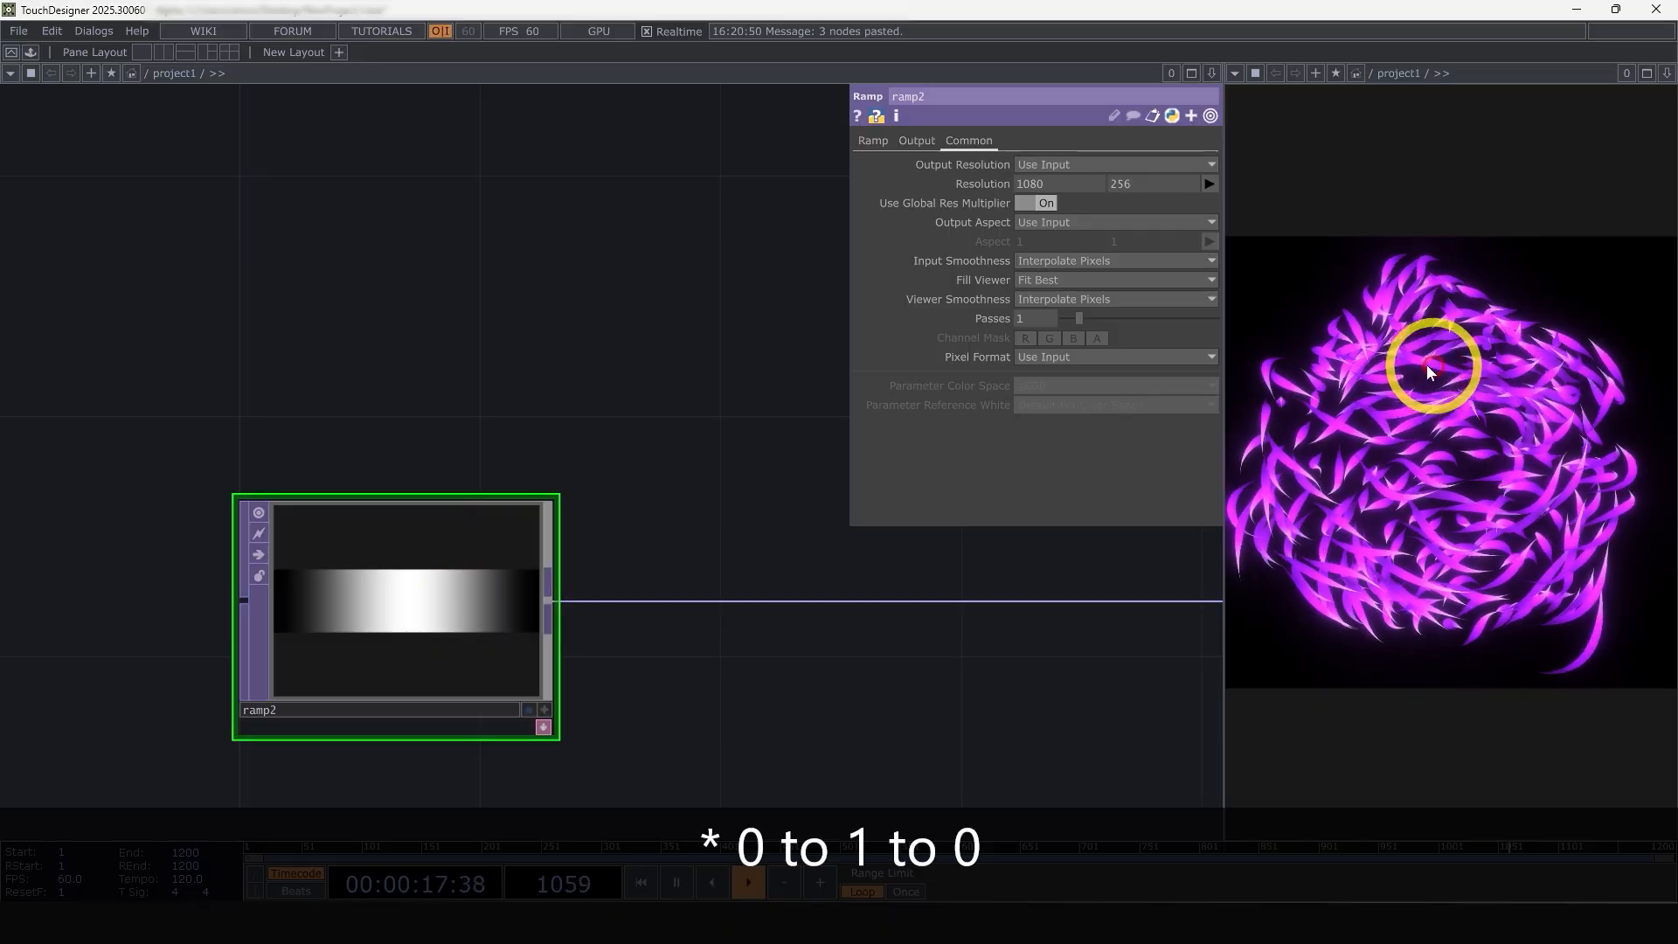
scroll(757, 655, down, 4)
key(ctrl+v)
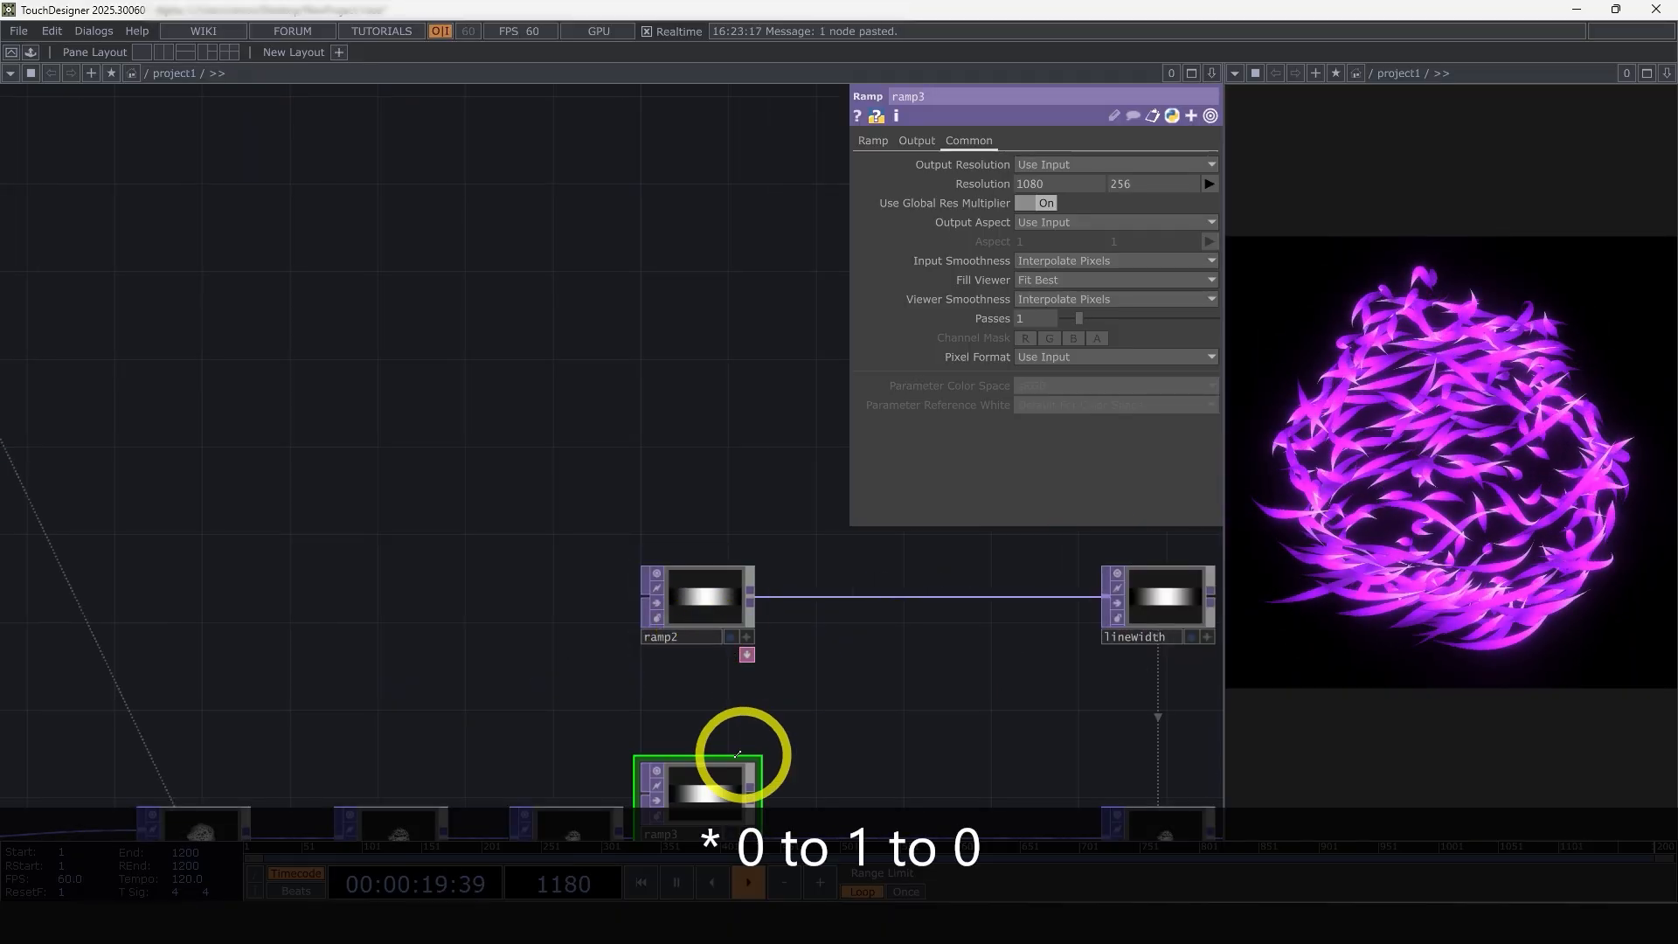
click(712, 492)
scroll(713, 492, up, 5)
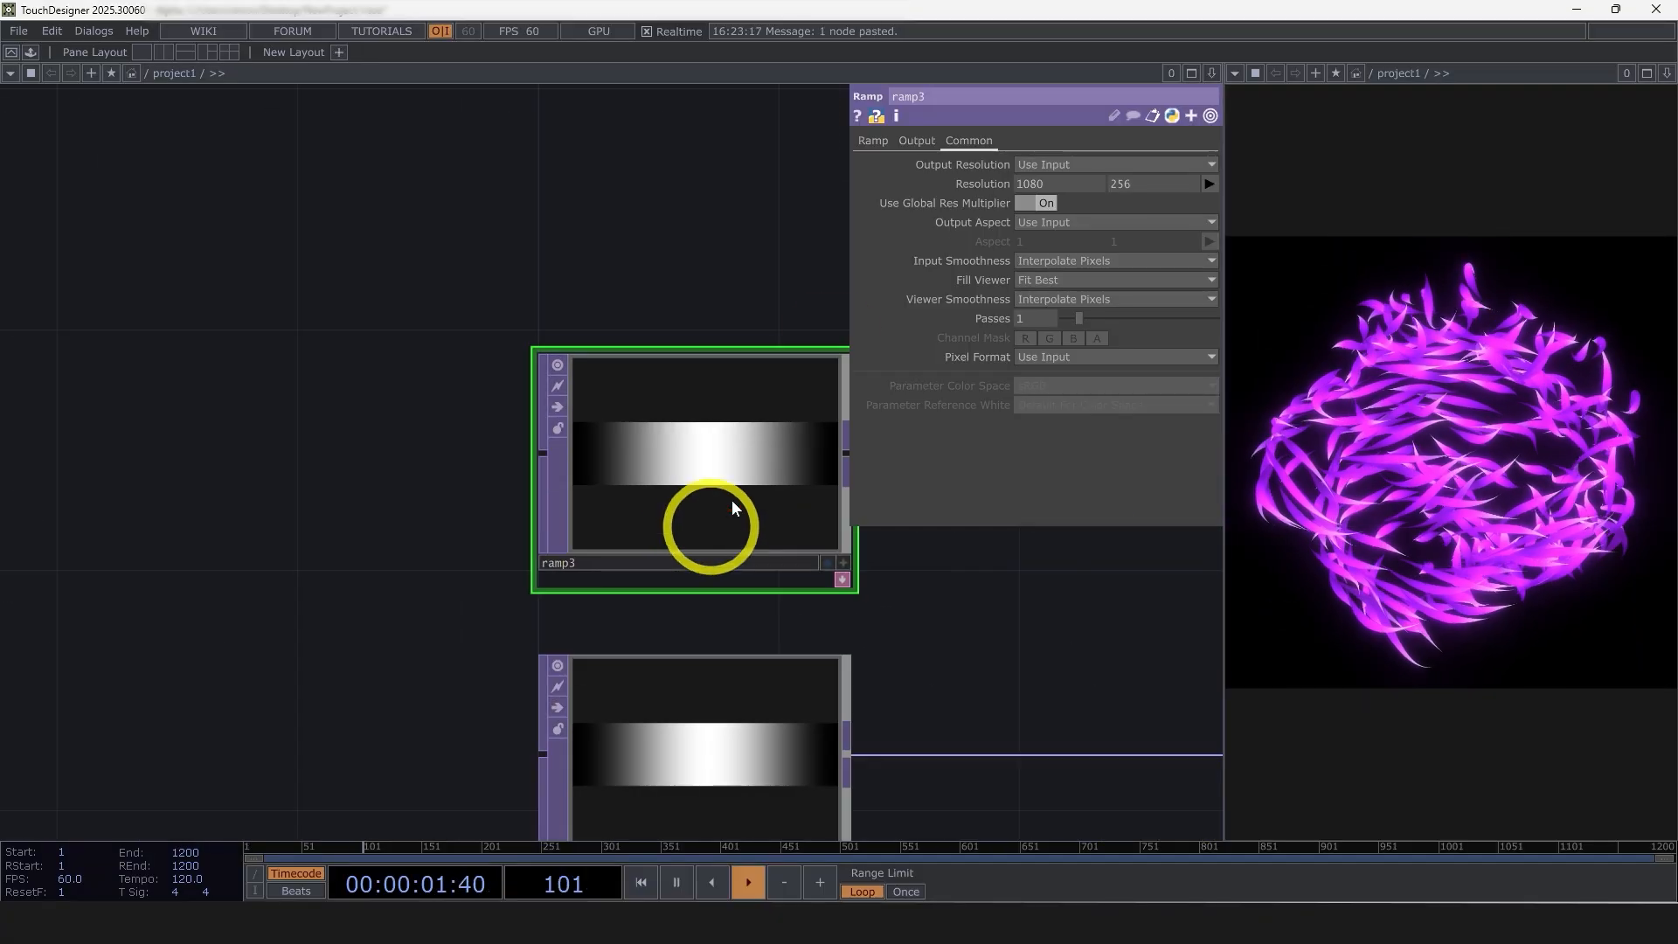
Set the Period of ramp3 to the expression 1/10
click(873, 140)
drag(1020, 337, 973, 336)
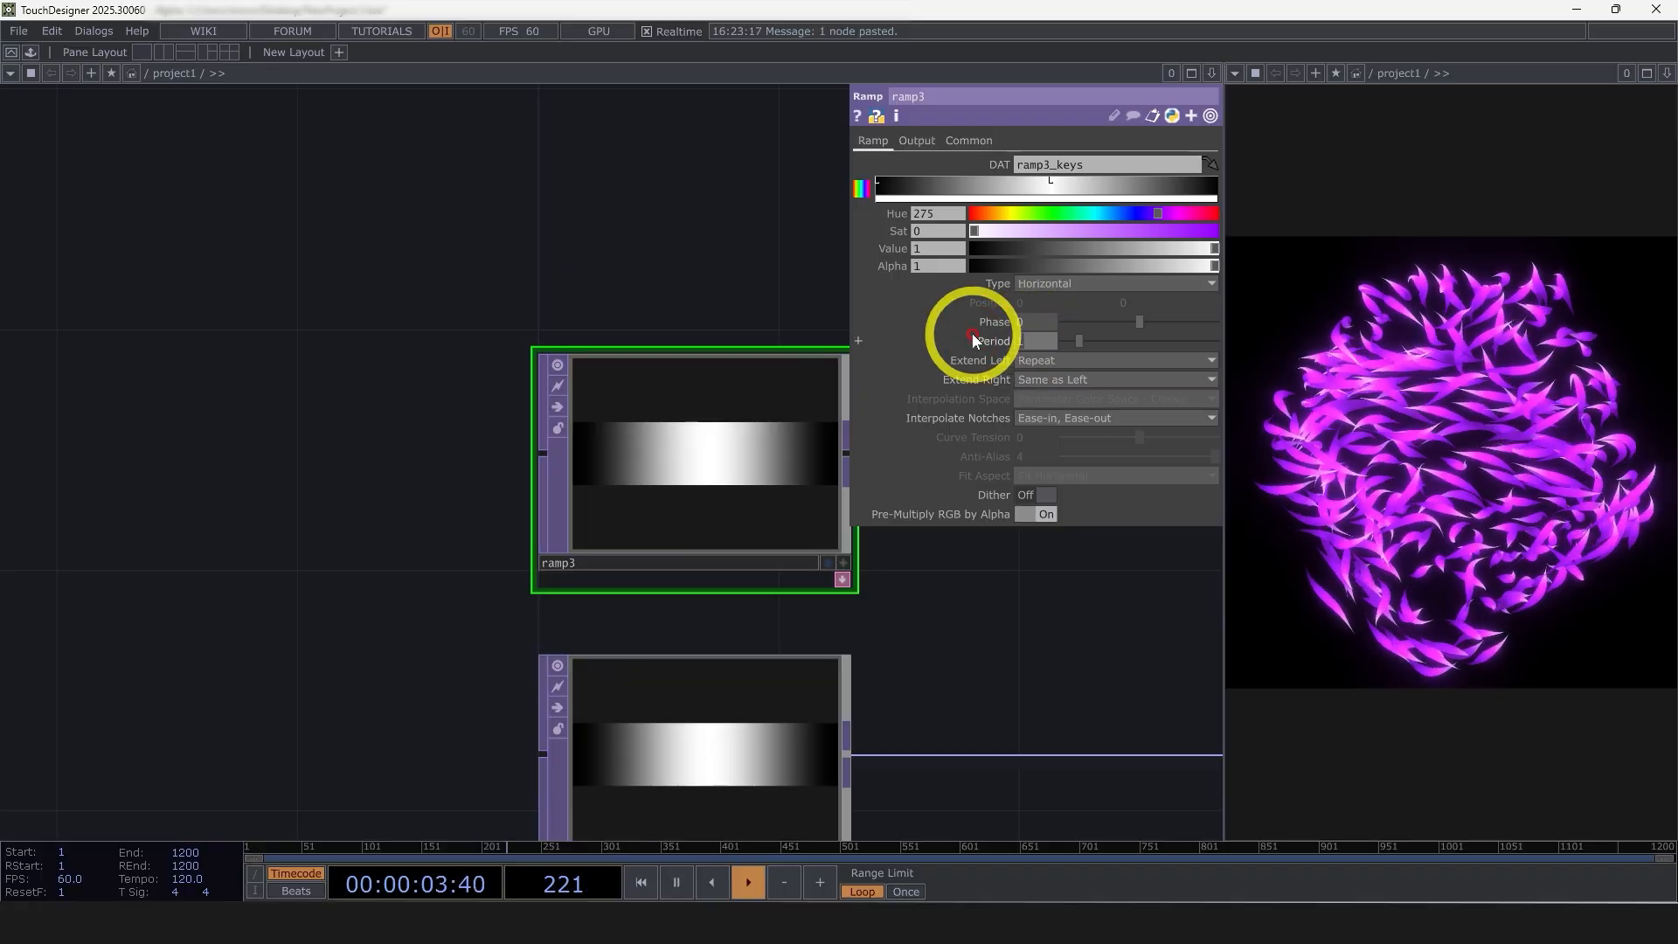
text(1/10)
key(Return)
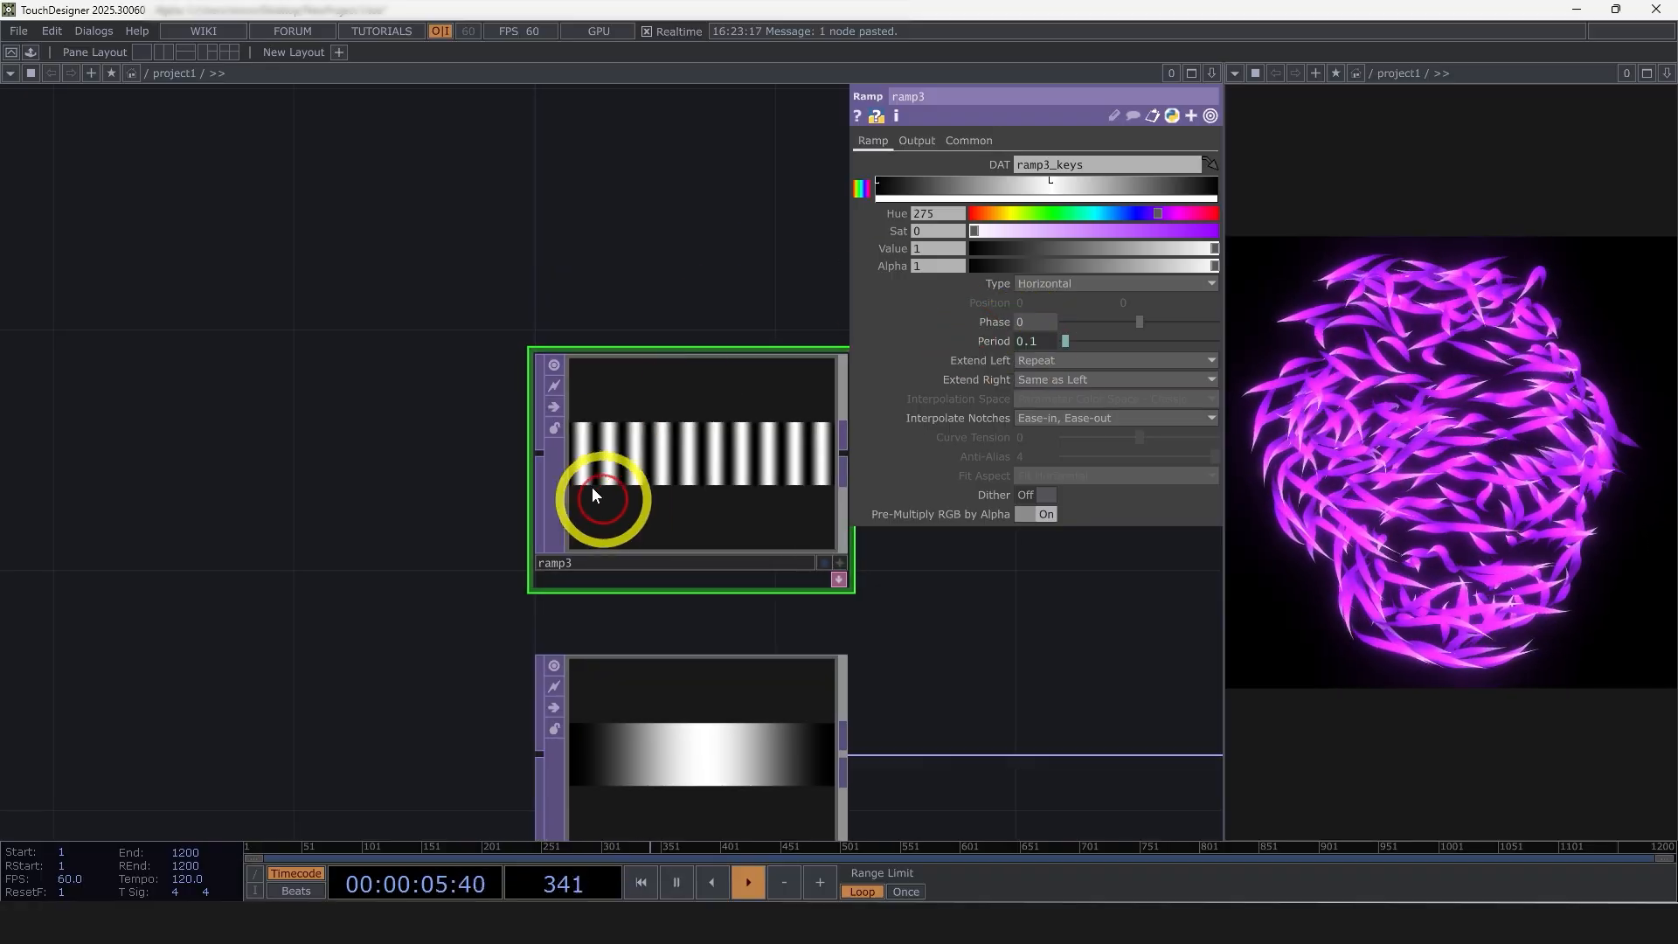
Lighten the first key of ramp3 to a Value of 0.246
drag(696, 270, 611, 282)
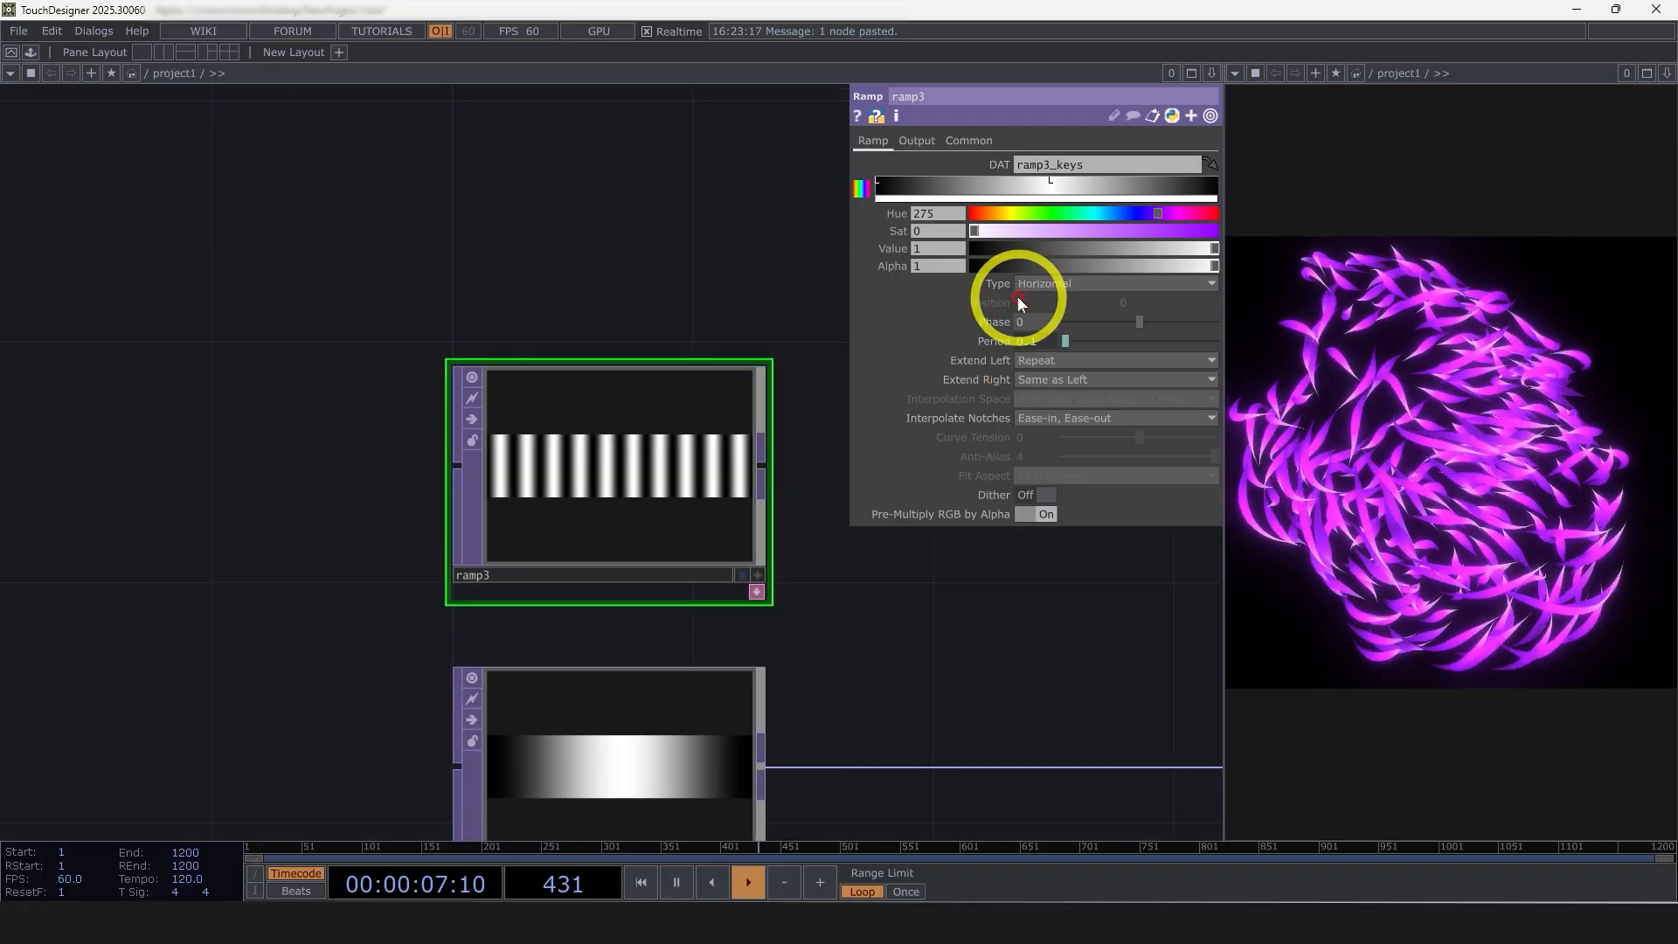
click(877, 181)
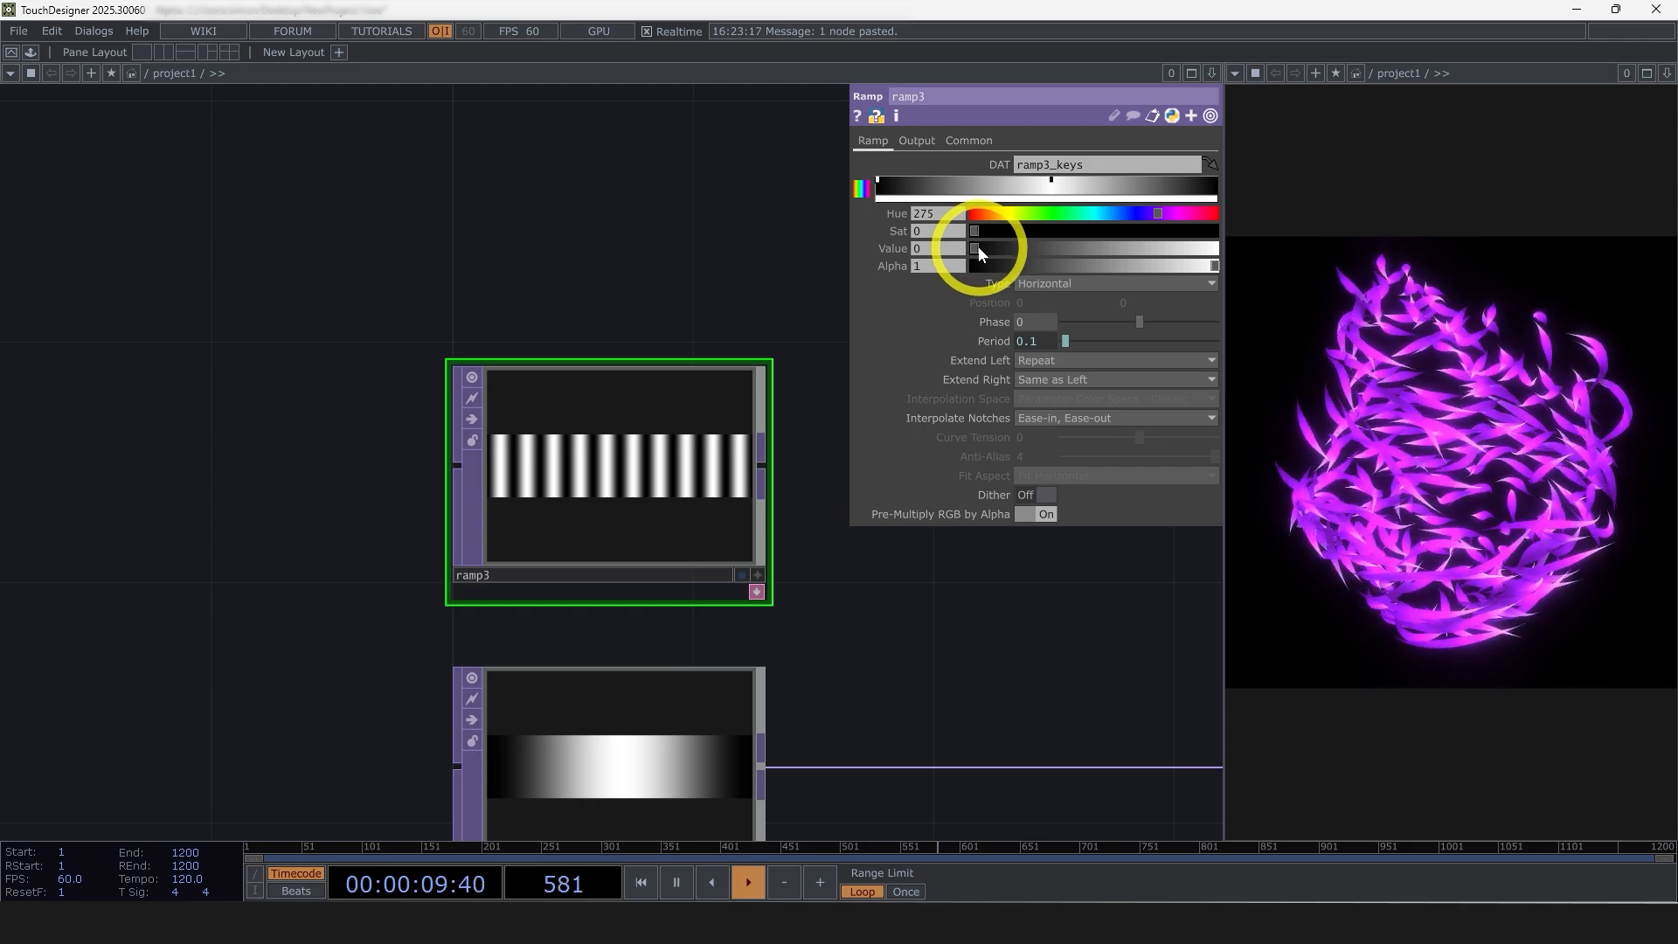
drag(978, 246, 1034, 248)
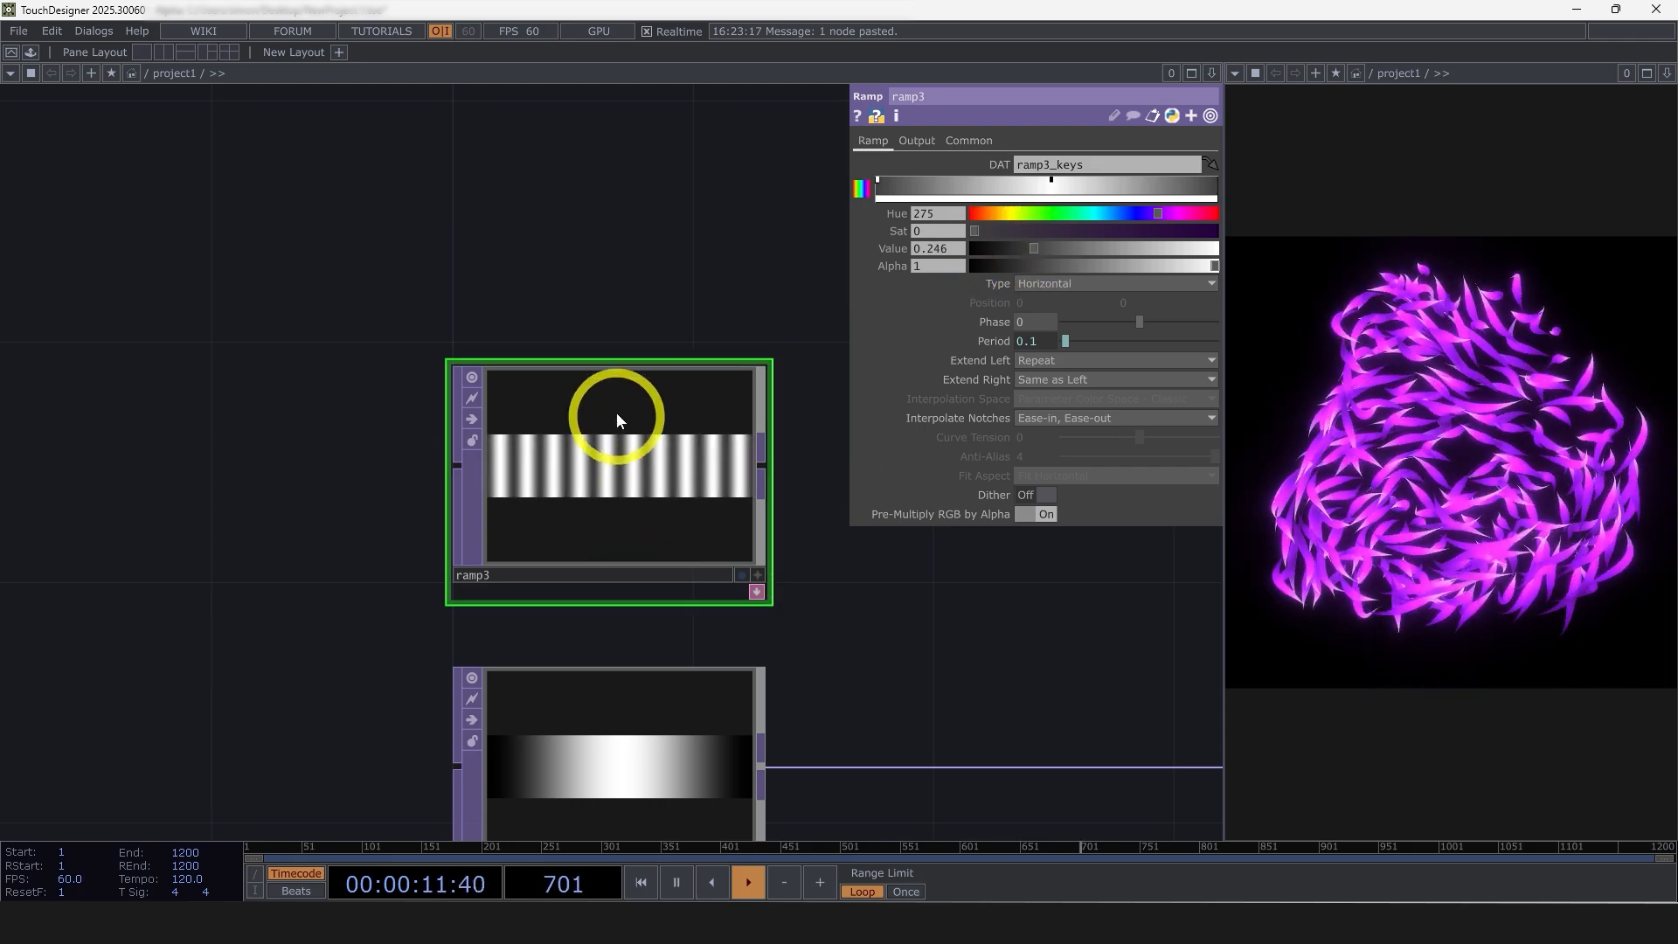
Add a Multiply TOP after ramp3 and connect ramp2 as its second input
scroll(600, 581, down, 3)
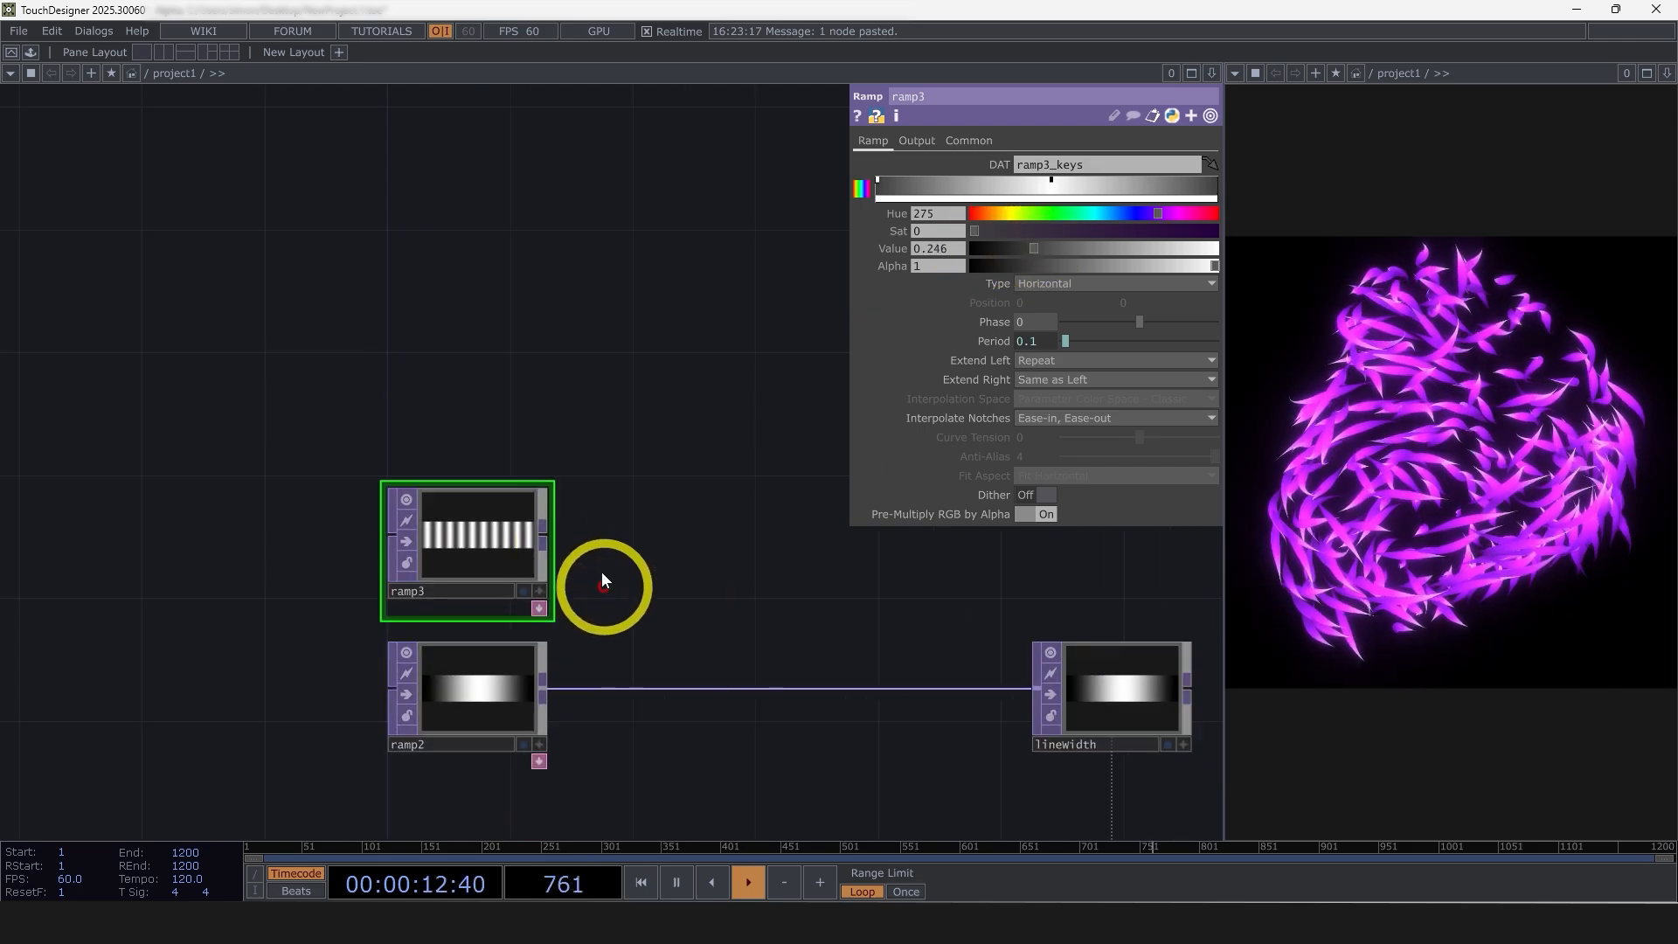
right_click(542, 532)
text(mu)
click(463, 362)
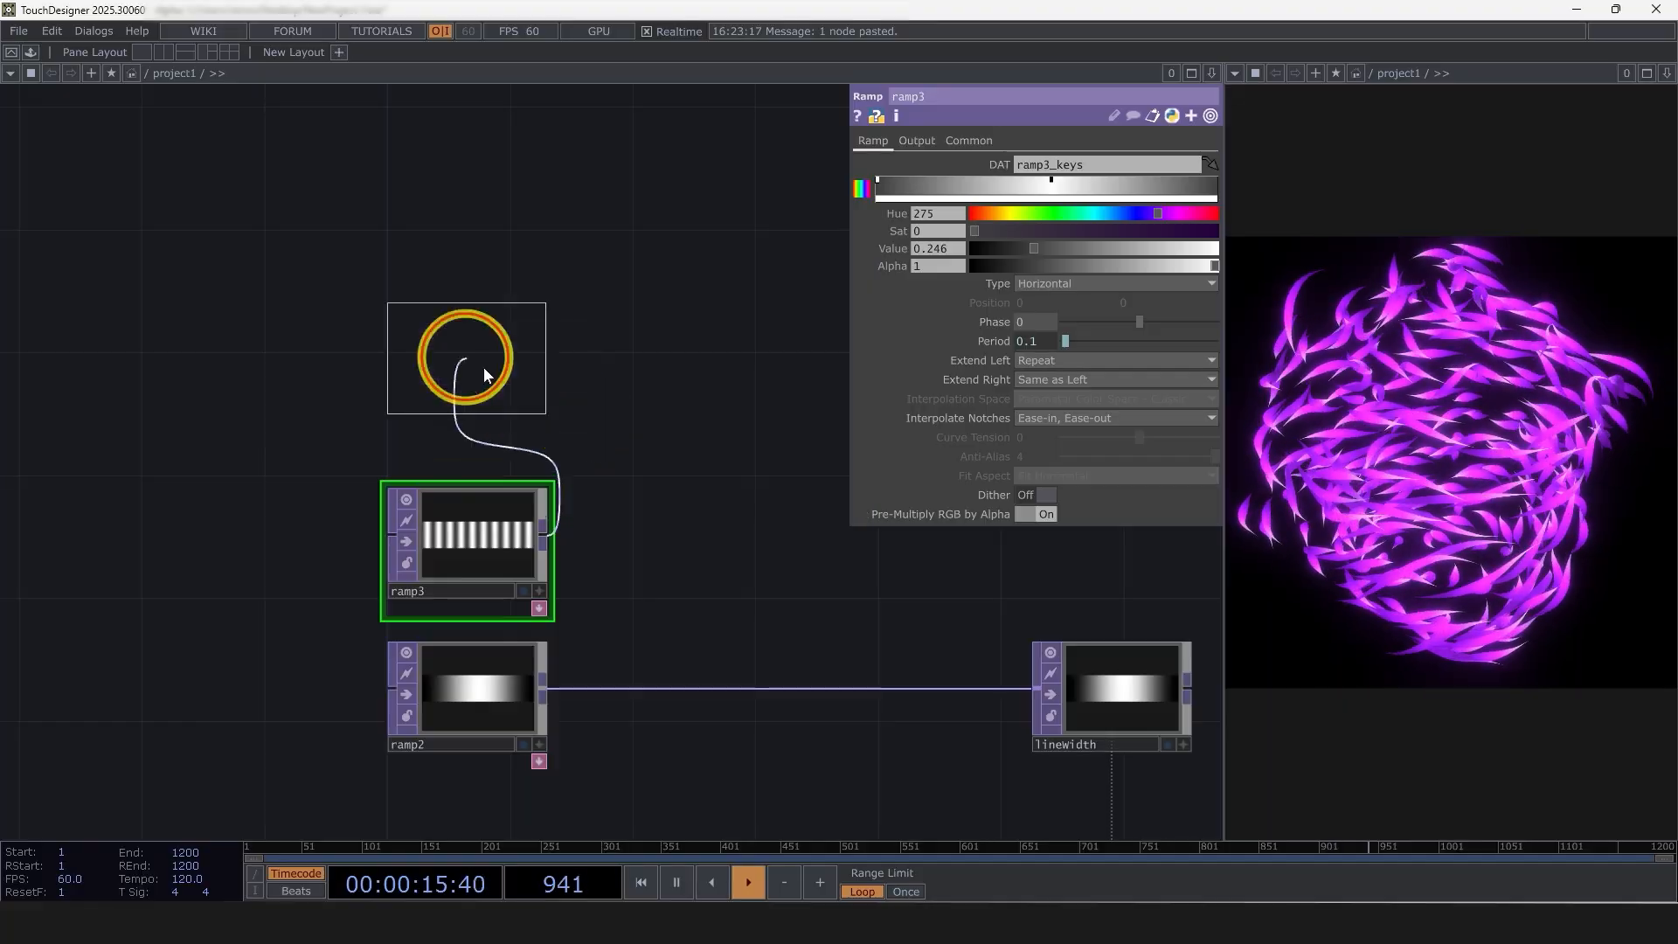
click(777, 607)
click(546, 689)
click(762, 619)
Connect multiply1 to the linewidth null in place of ramp2 and lower it between the ramps and the null
click(850, 598)
click(1037, 683)
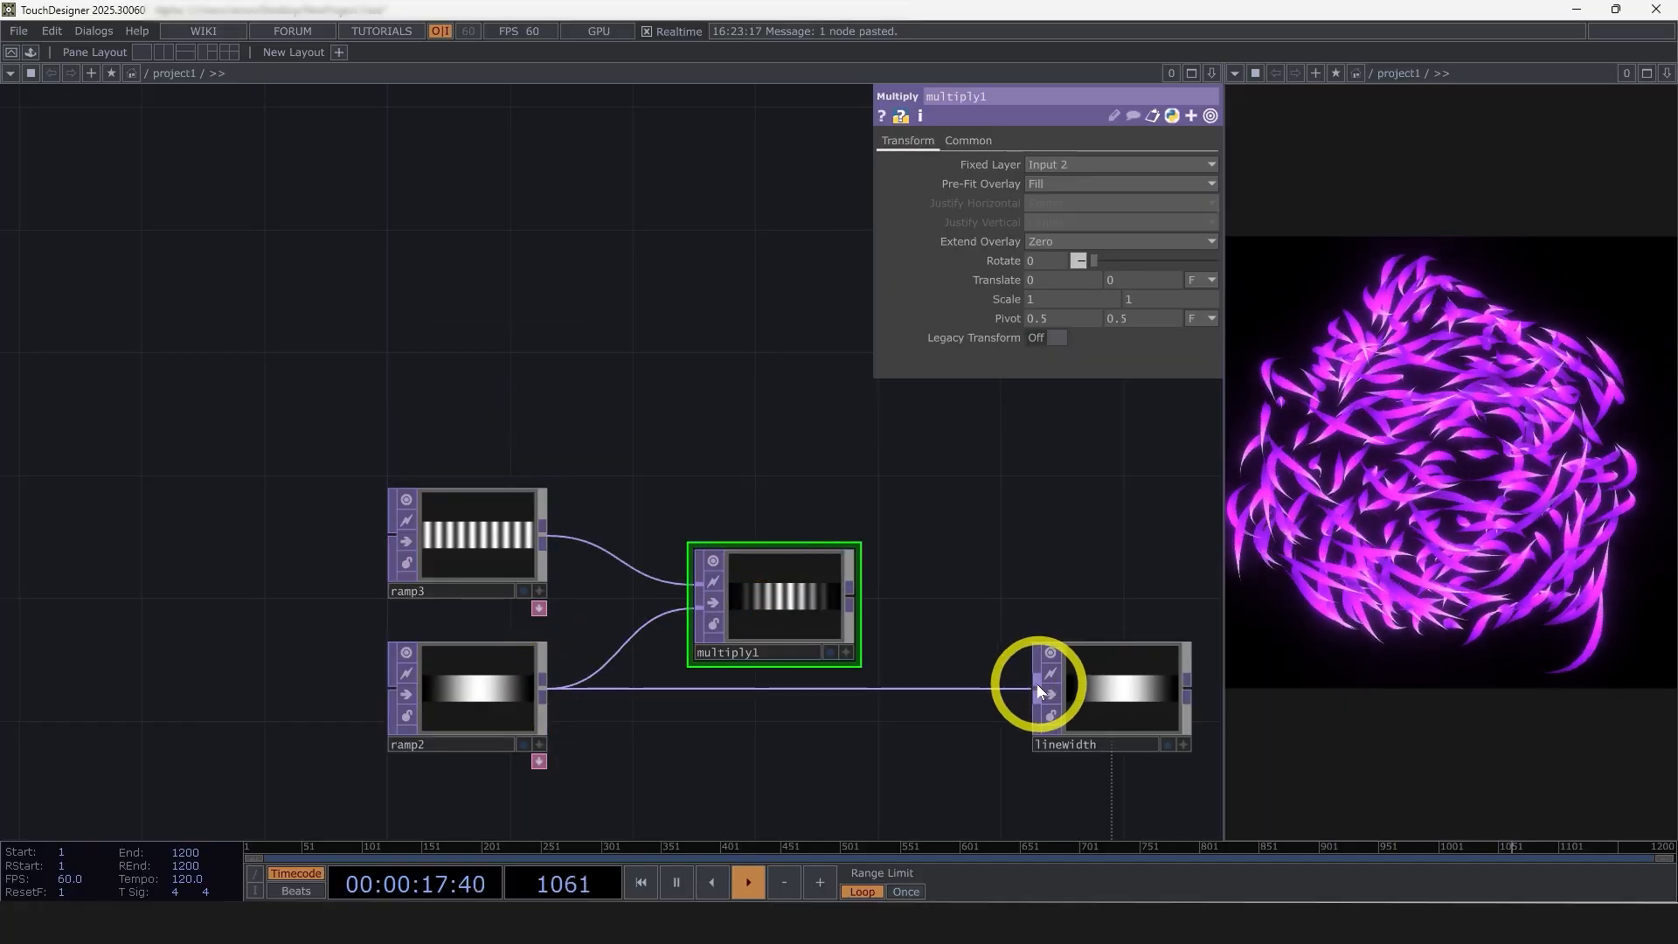
drag(811, 609, 810, 669)
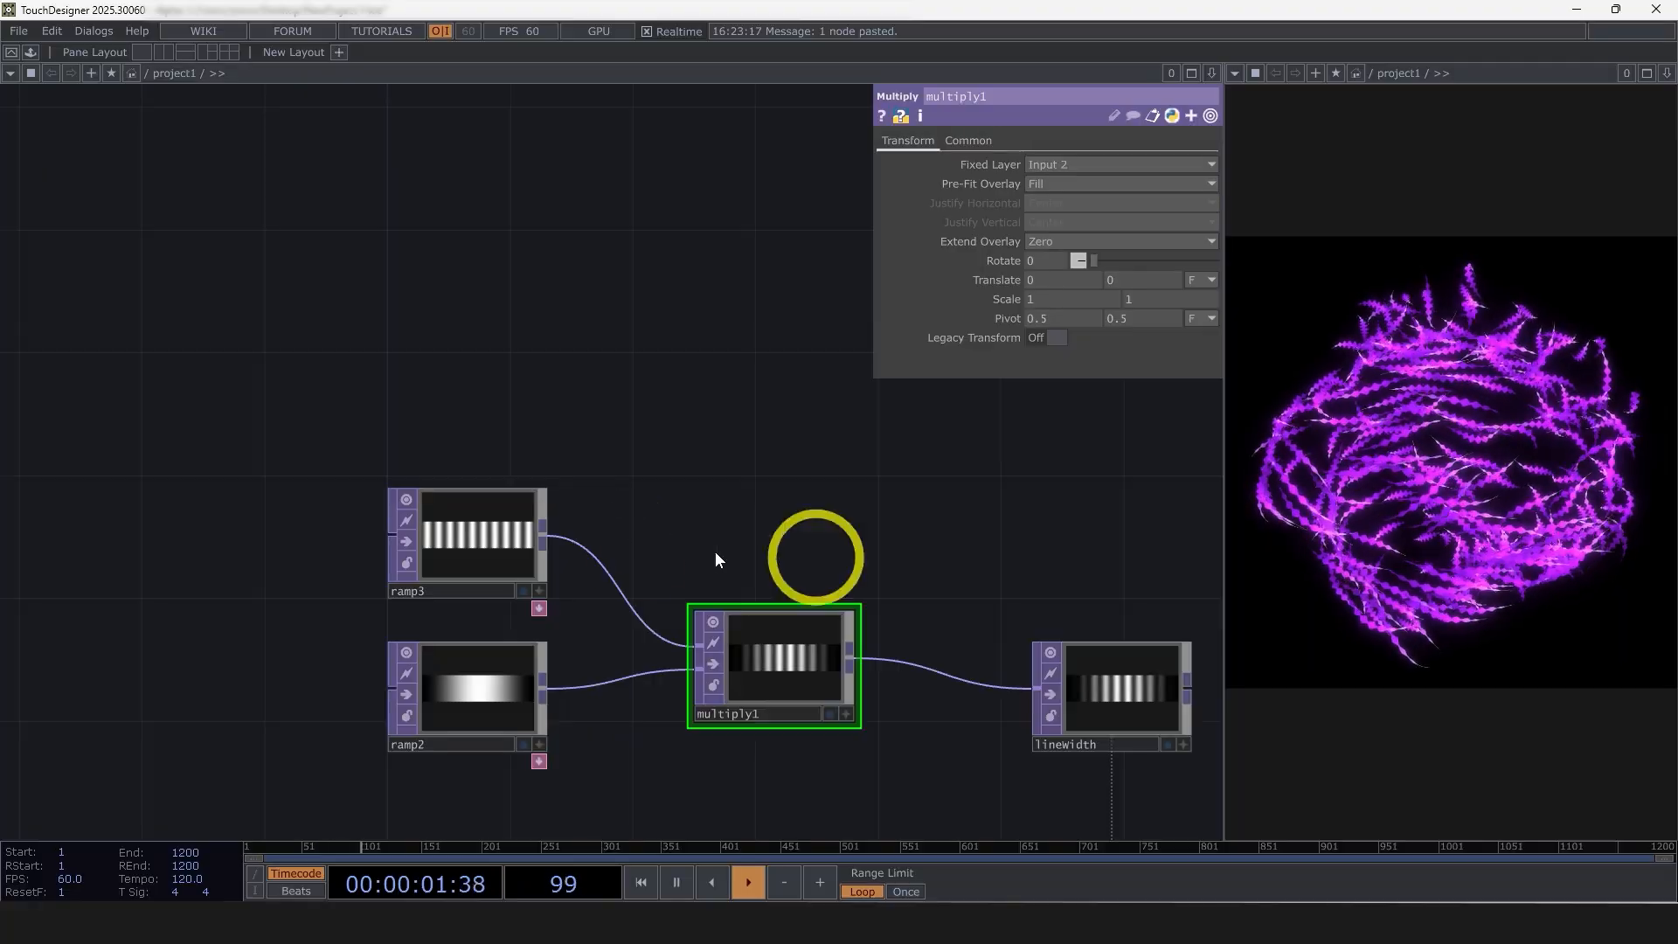
Try a Period of 1/3 on ramp3, and undo the change
click(479, 535)
click(1001, 341)
drag(1016, 358, 994, 363)
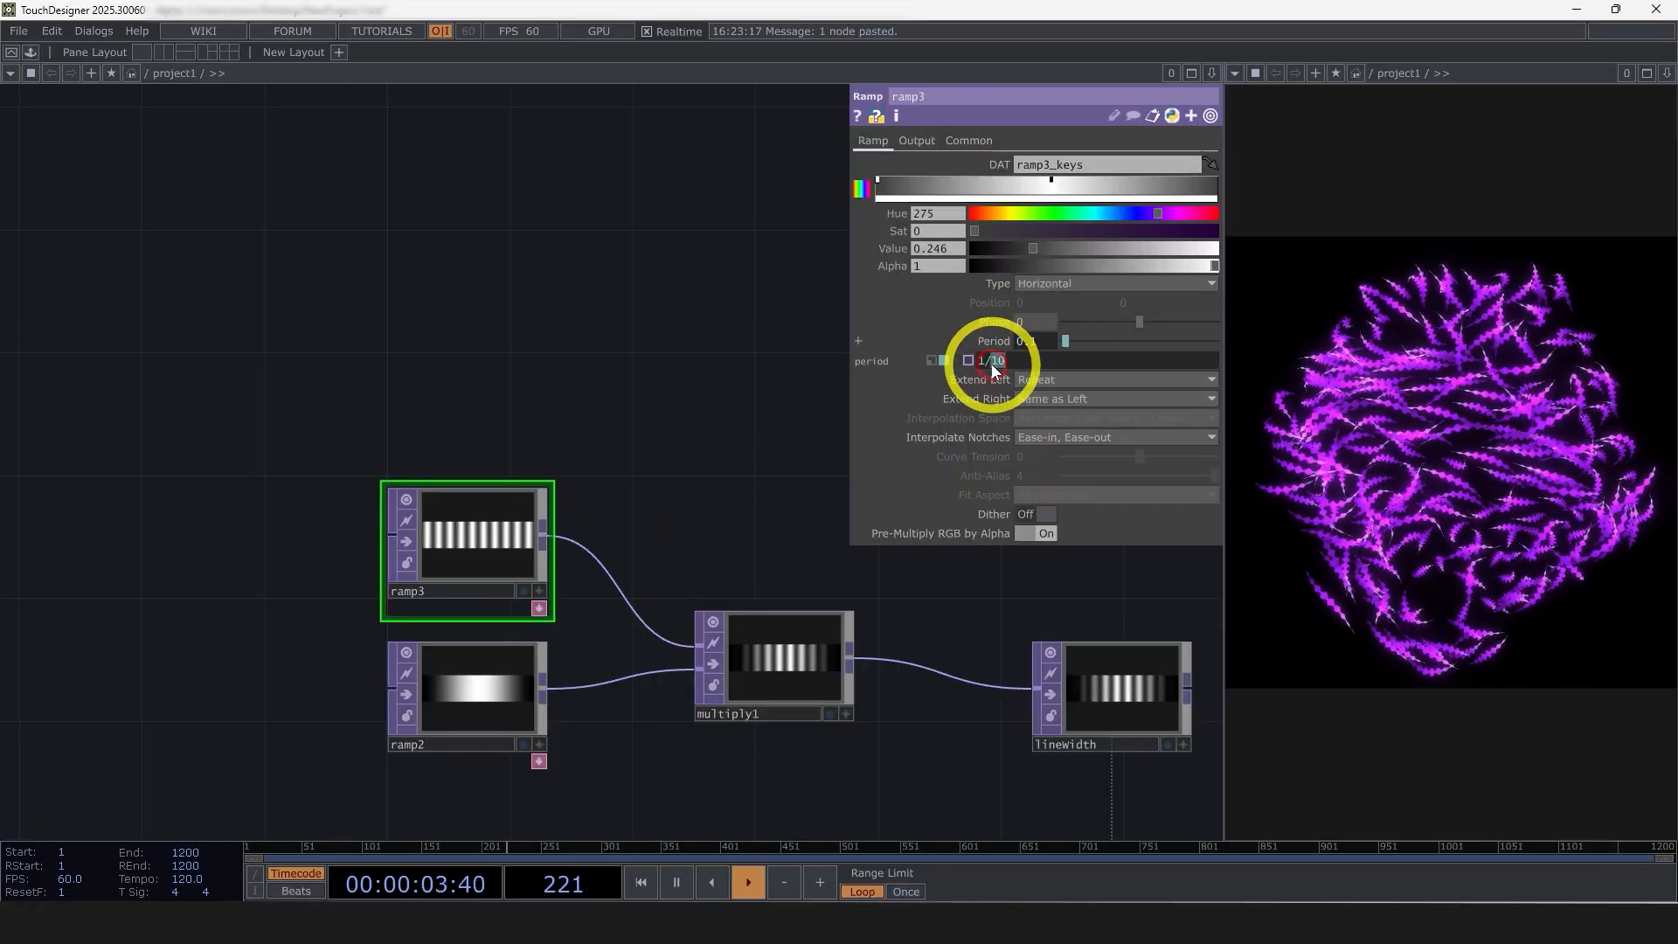
text(3)
key(Return)
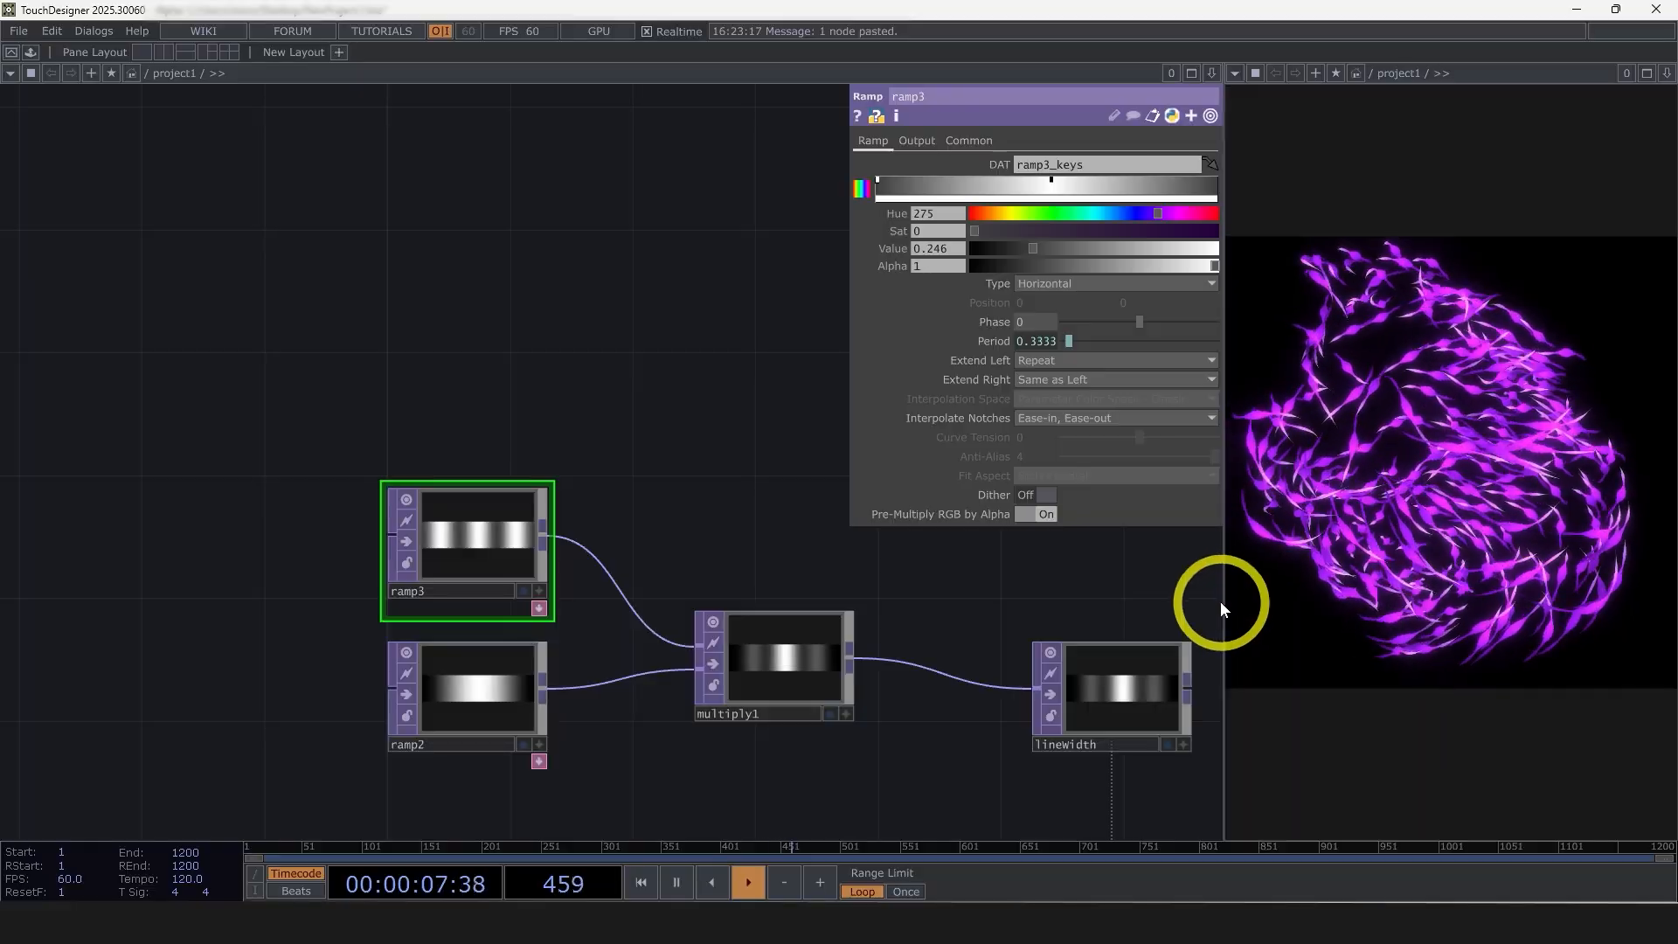
key(ctrl+z)
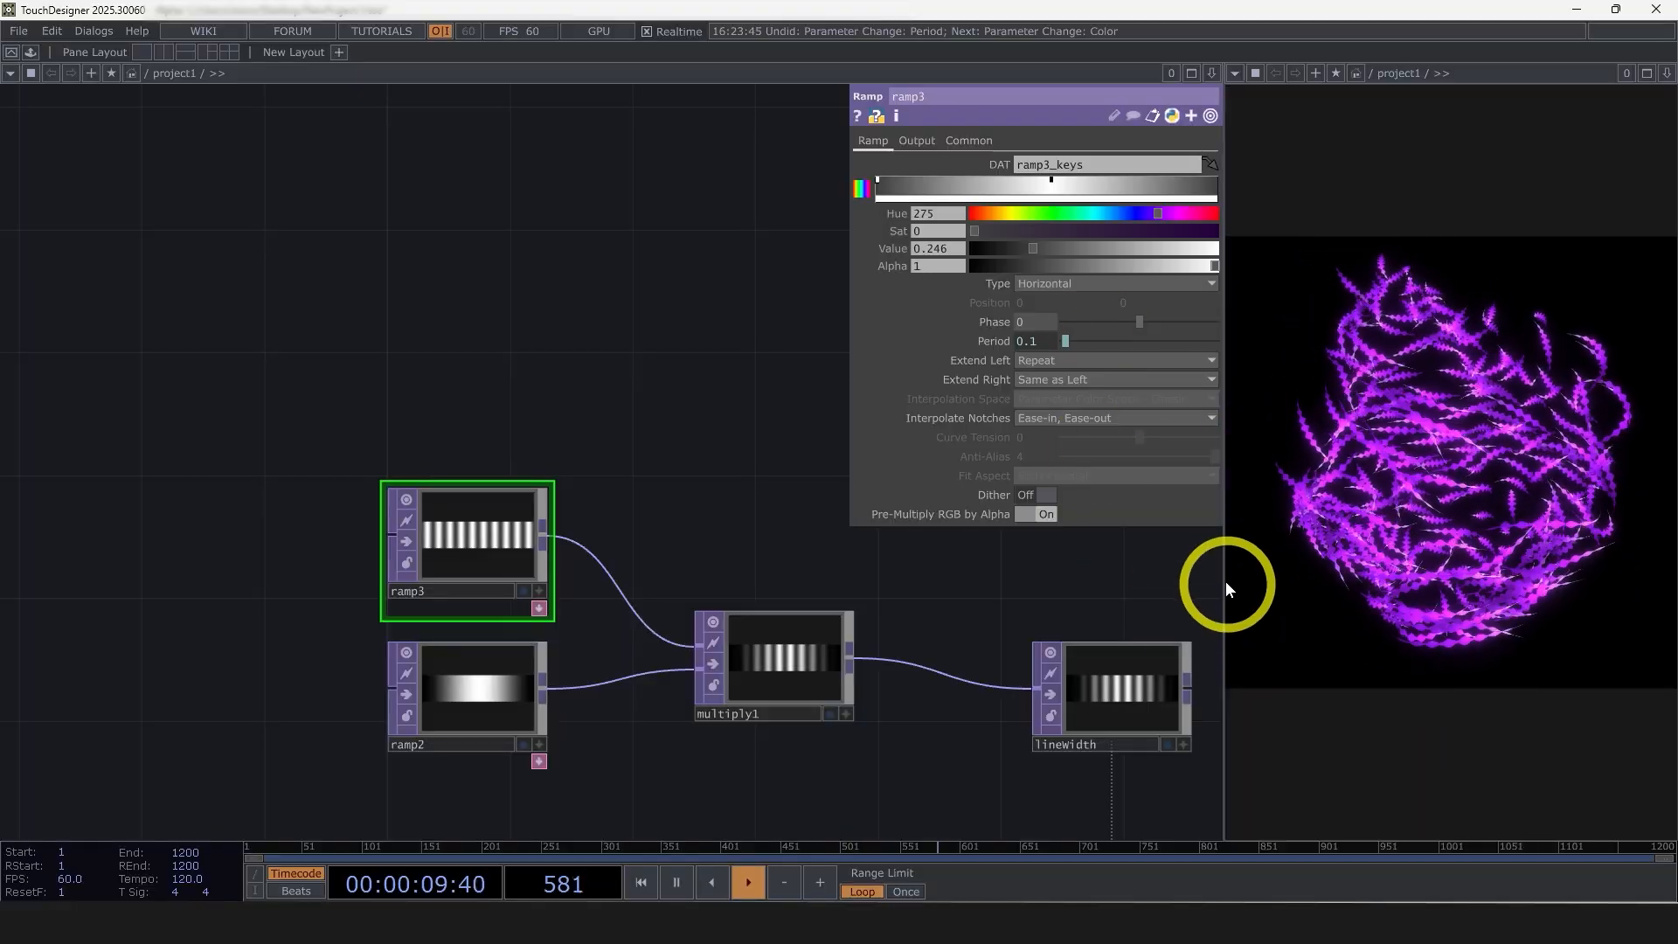
Widen the render preview pane and move multiply1 up to sit level between the two ramps
drag(1224, 580, 1159, 580)
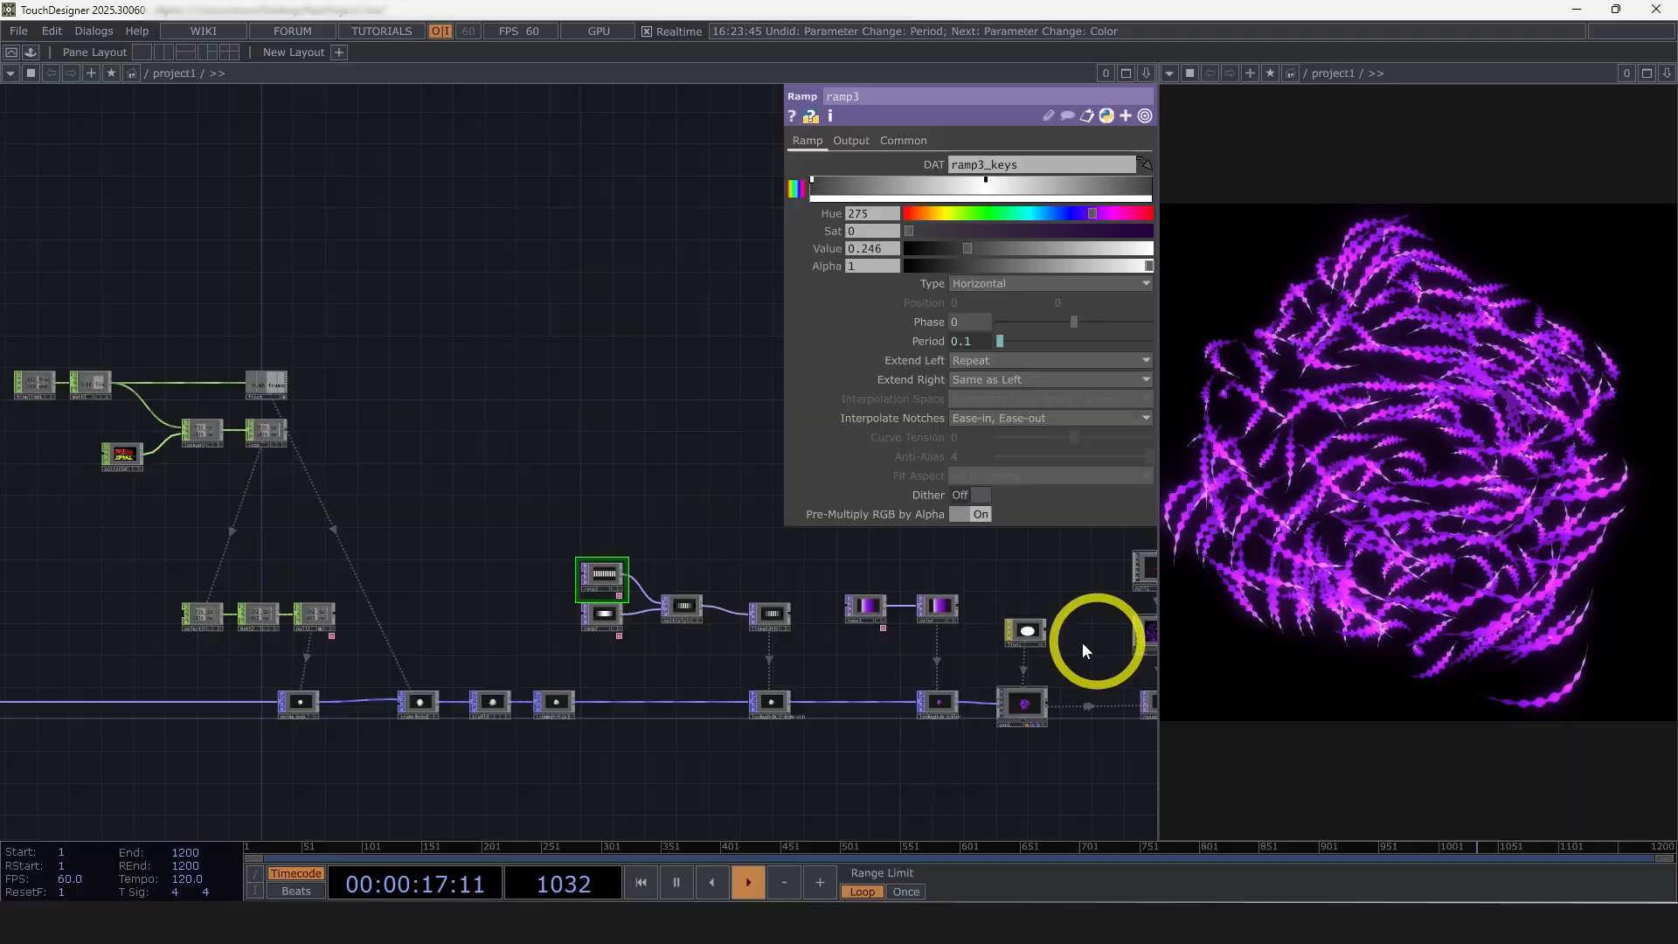
scroll(1097, 625, up, 2)
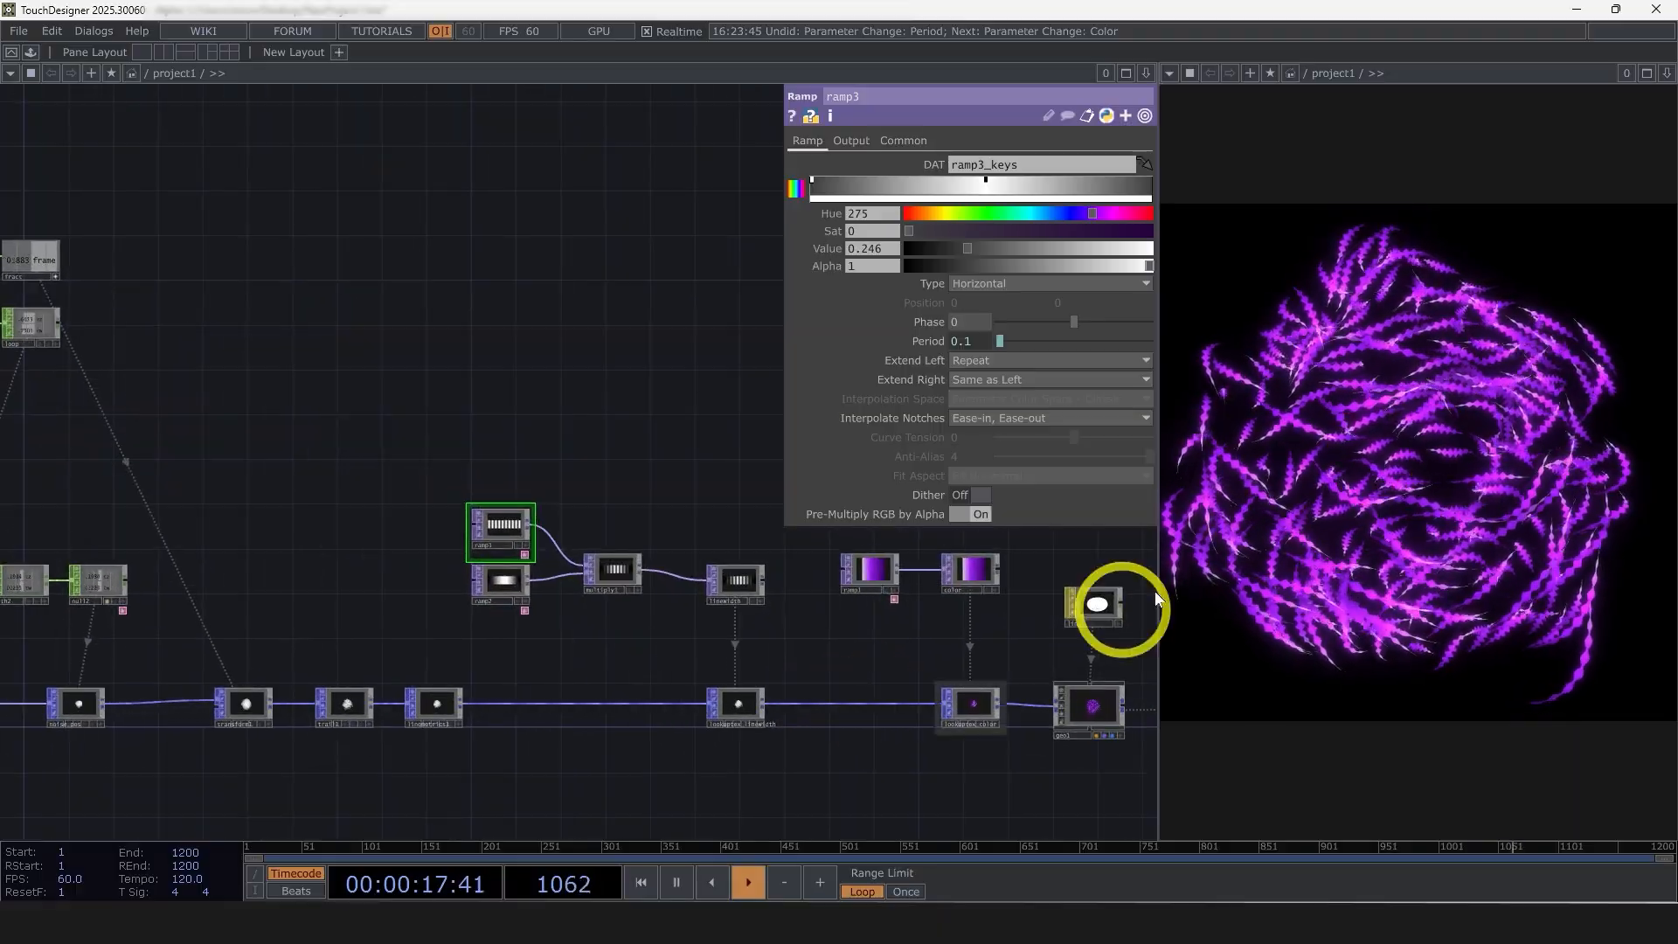
scroll(612, 581, up, 3)
drag(603, 569, 603, 530)
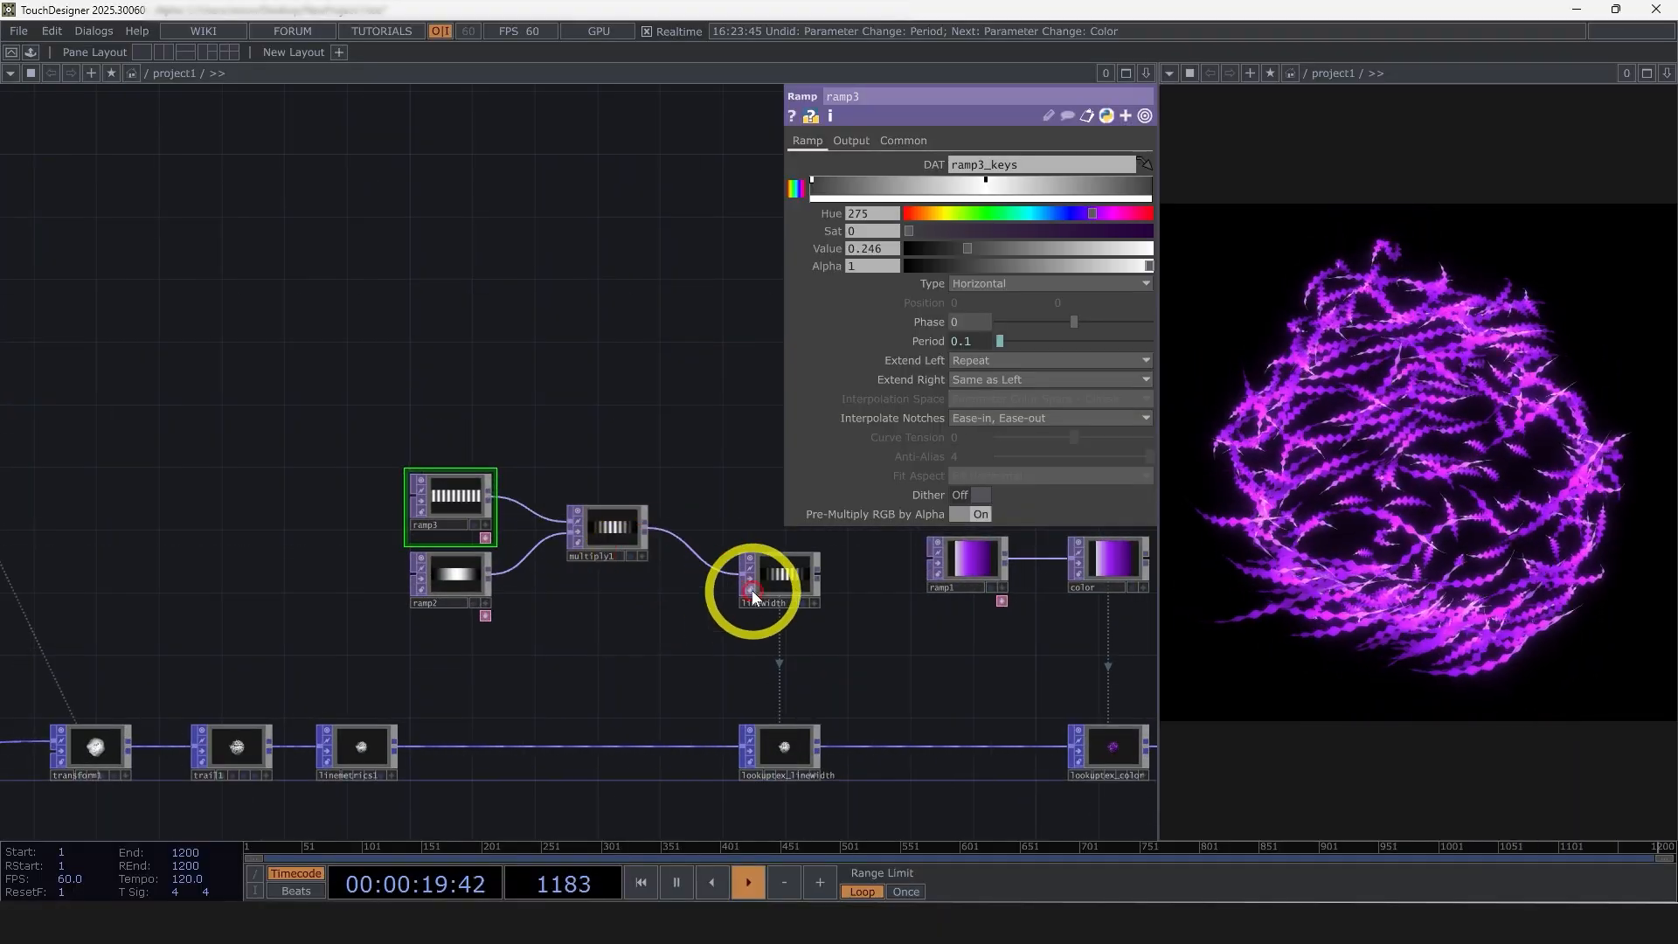
Reconnect ramp2 directly to the linewidth null, bypassing multiply1
drag(741, 574, 626, 599)
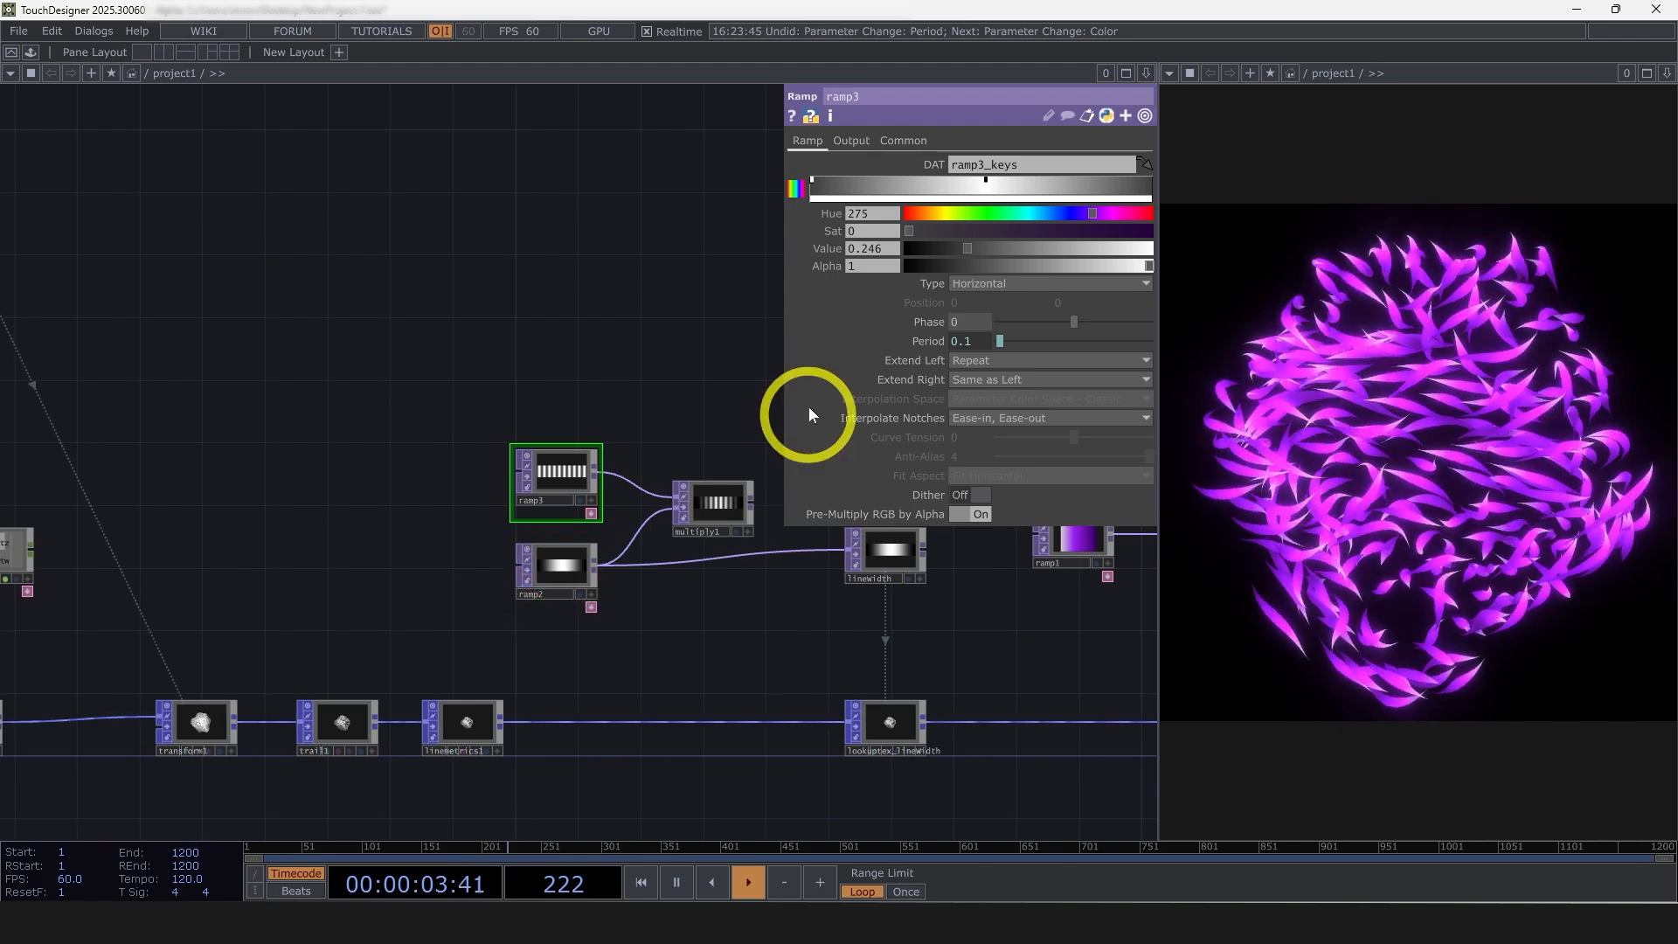
Duplicate the noise_pos node together with its select1, math2 and null2 control chain
scroll(700, 669, down, 3)
drag(702, 668, 795, 617)
scroll(795, 617, down, 3)
drag(409, 732, 692, 691)
scroll(349, 614, up, 3)
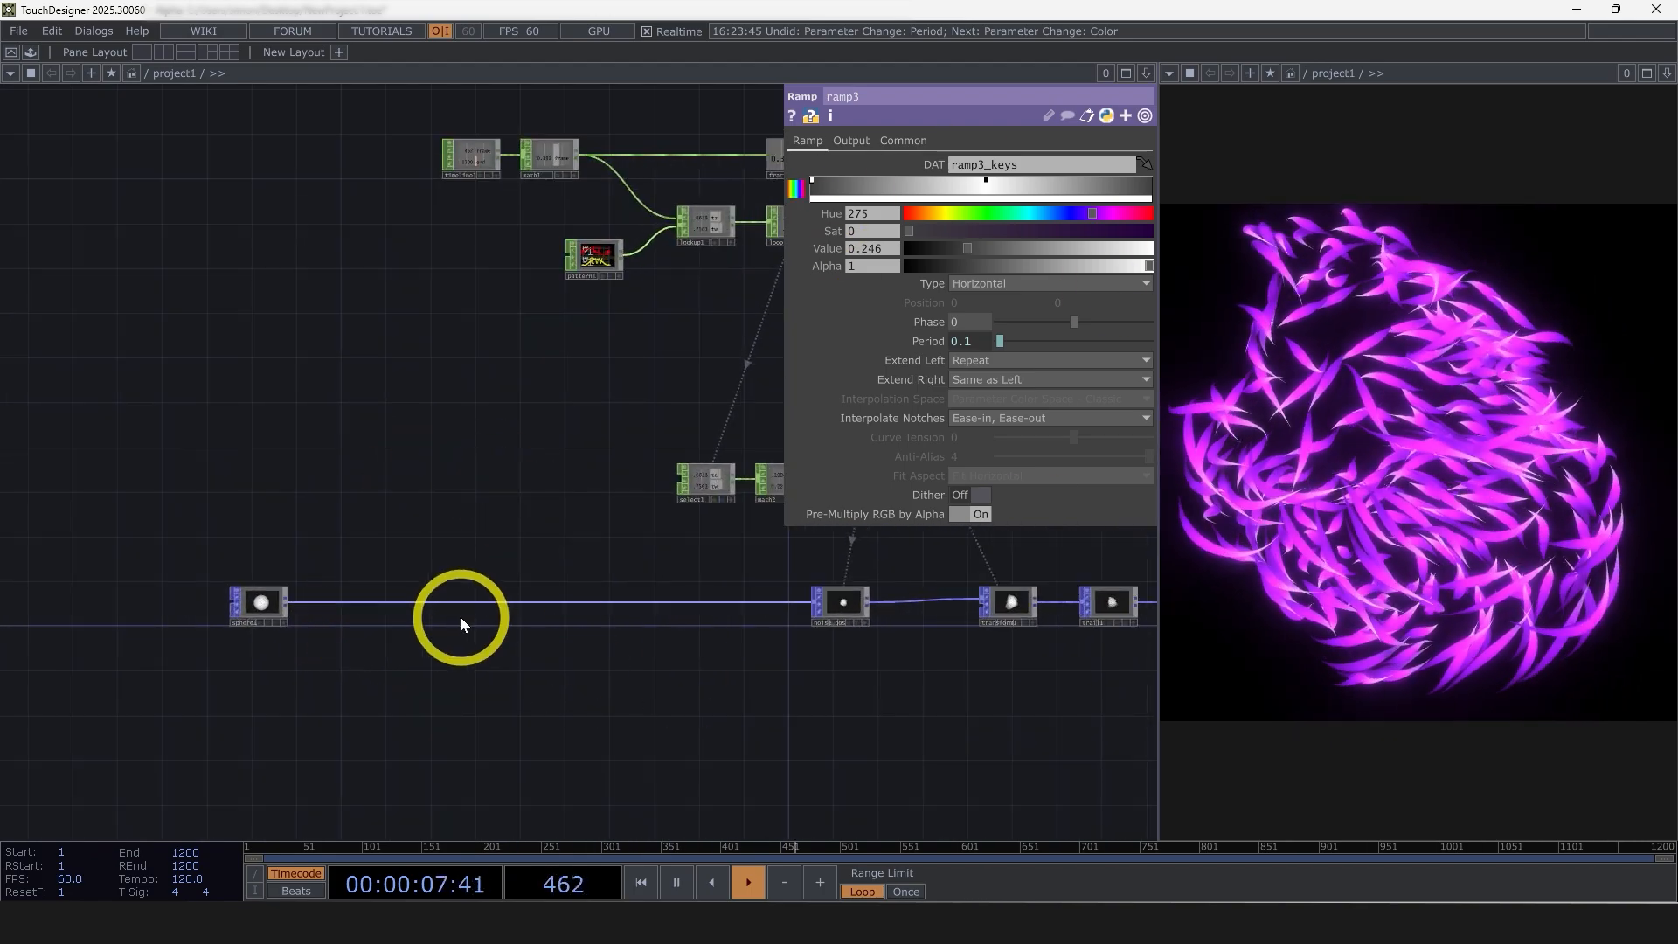
drag(1144, 663, 855, 705)
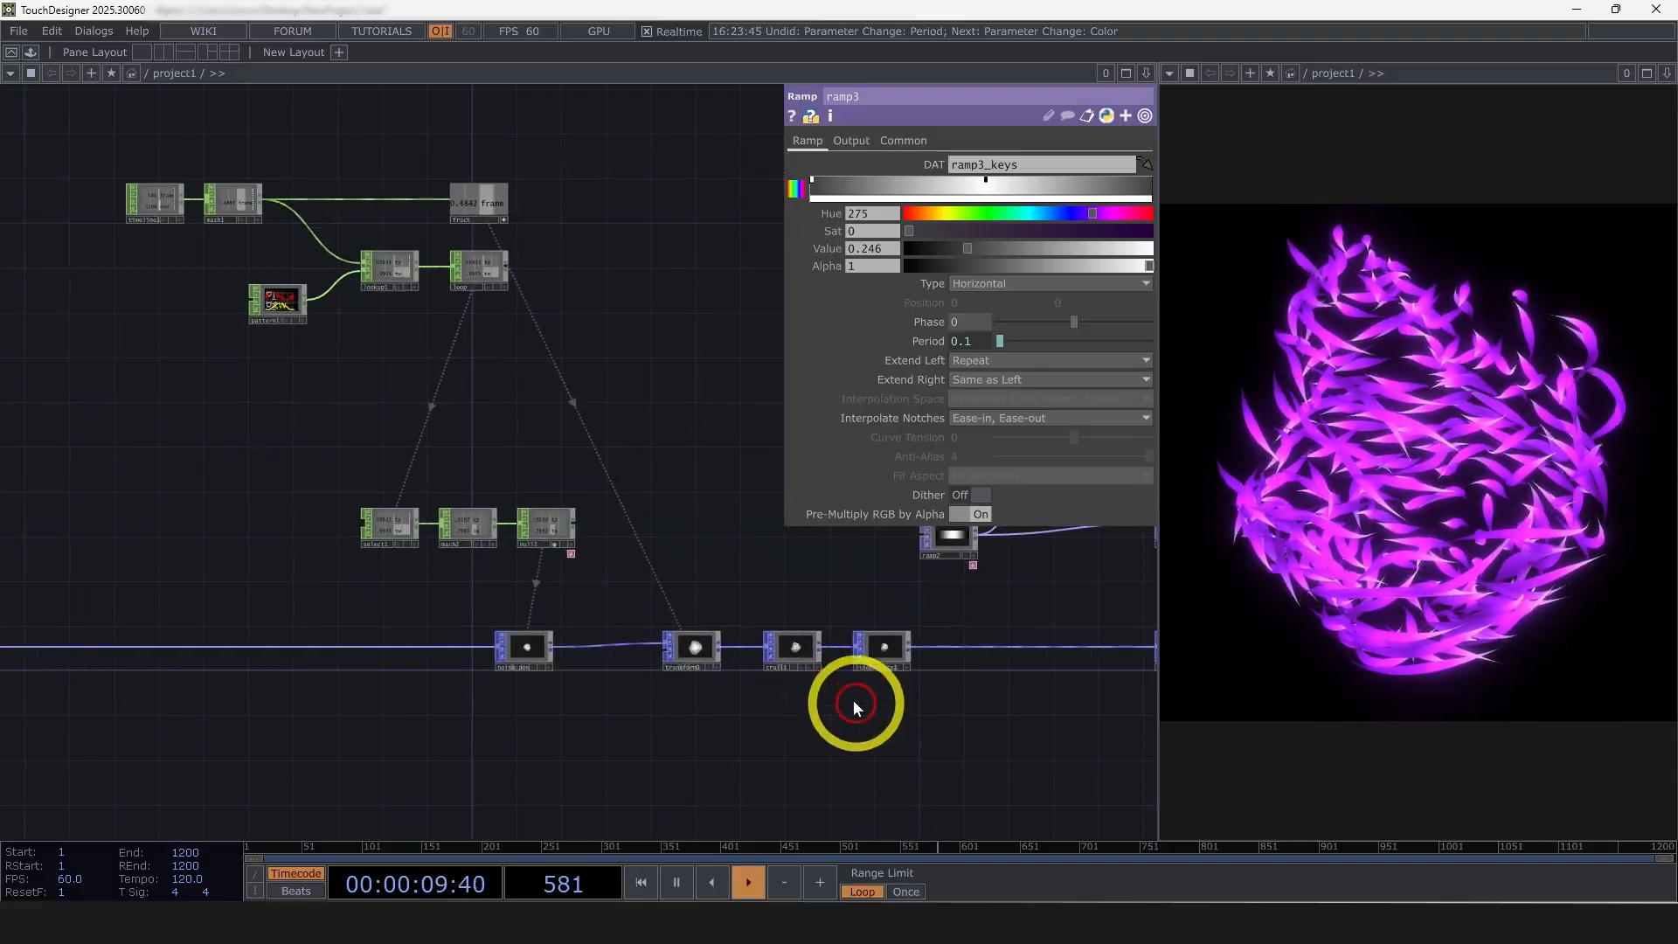
scroll(831, 614, up, 6)
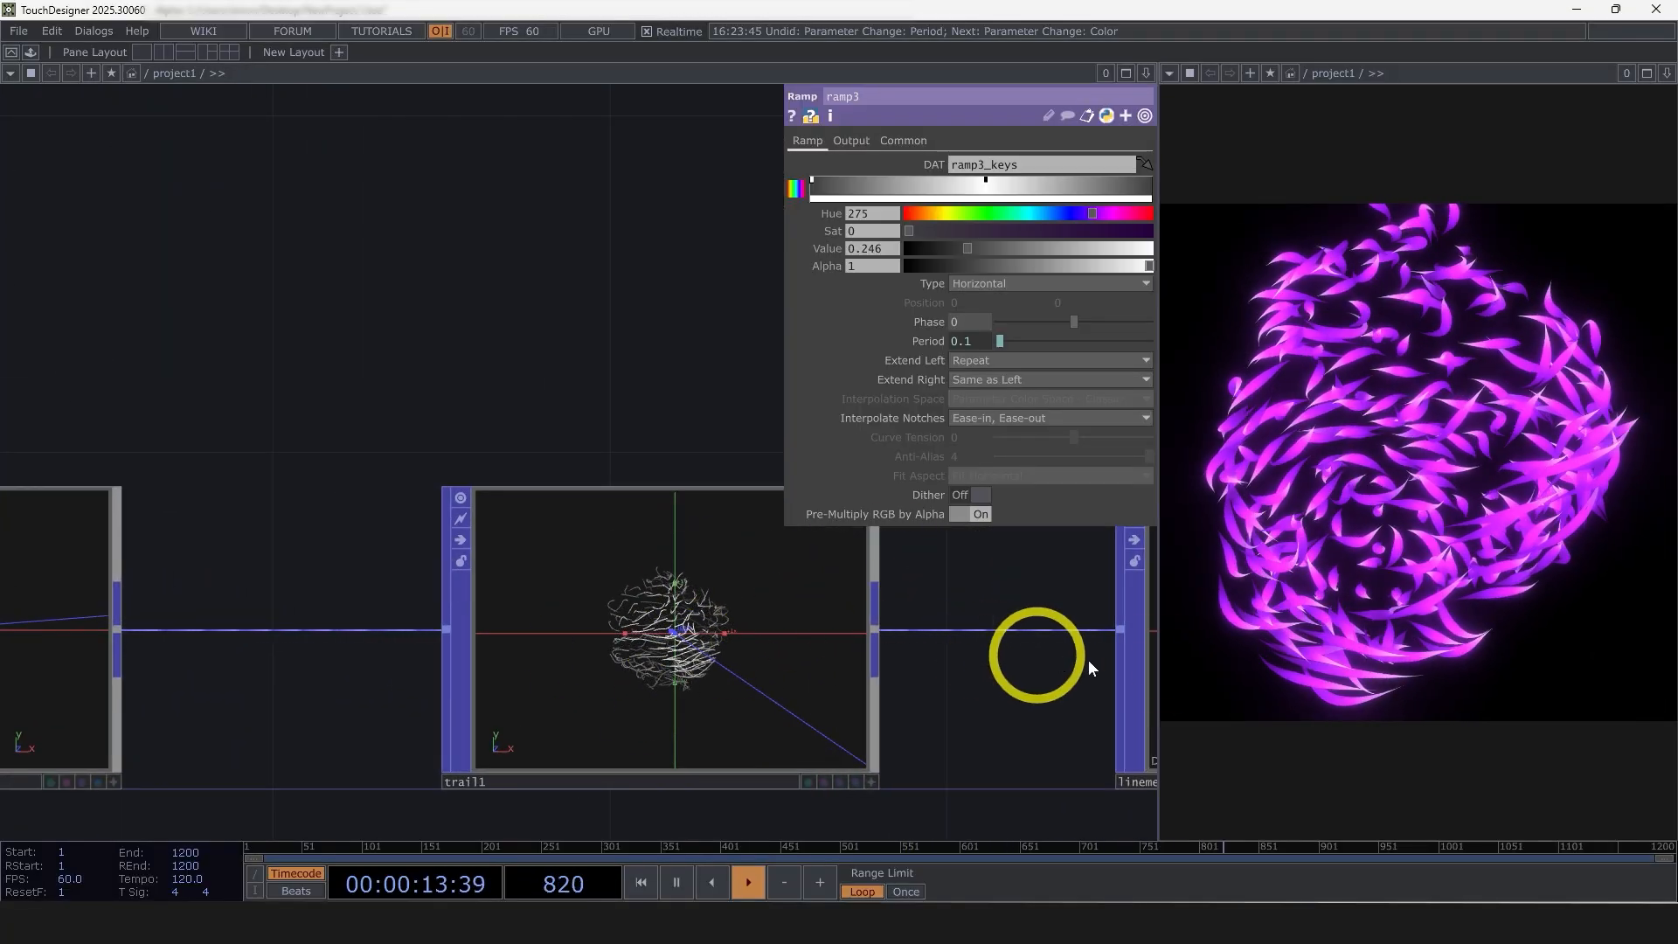
scroll(670, 482, down, 8)
drag(960, 651, 1155, 607)
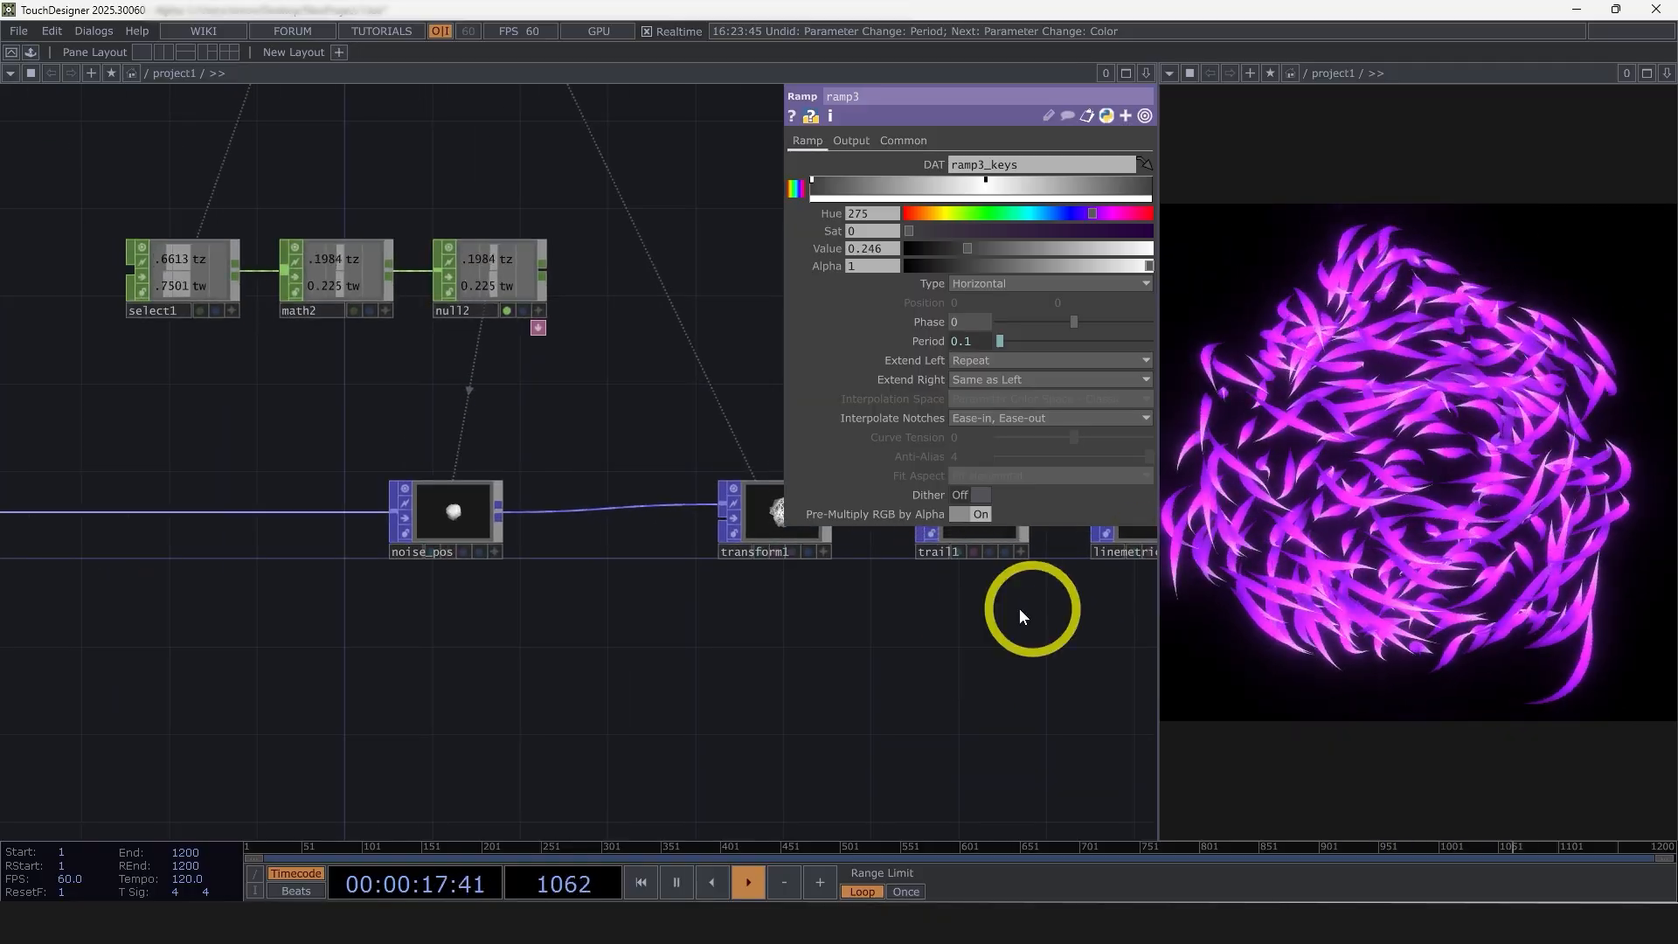
drag(713, 702, 802, 719)
scroll(803, 720, down, 4)
drag(423, 658, 479, 671)
scroll(486, 675, up, 2)
drag(567, 723, 273, 706)
scroll(660, 717, down, 3)
right_drag(407, 491, 406, 489)
key(ctrl+c)
key(ctrl+v)
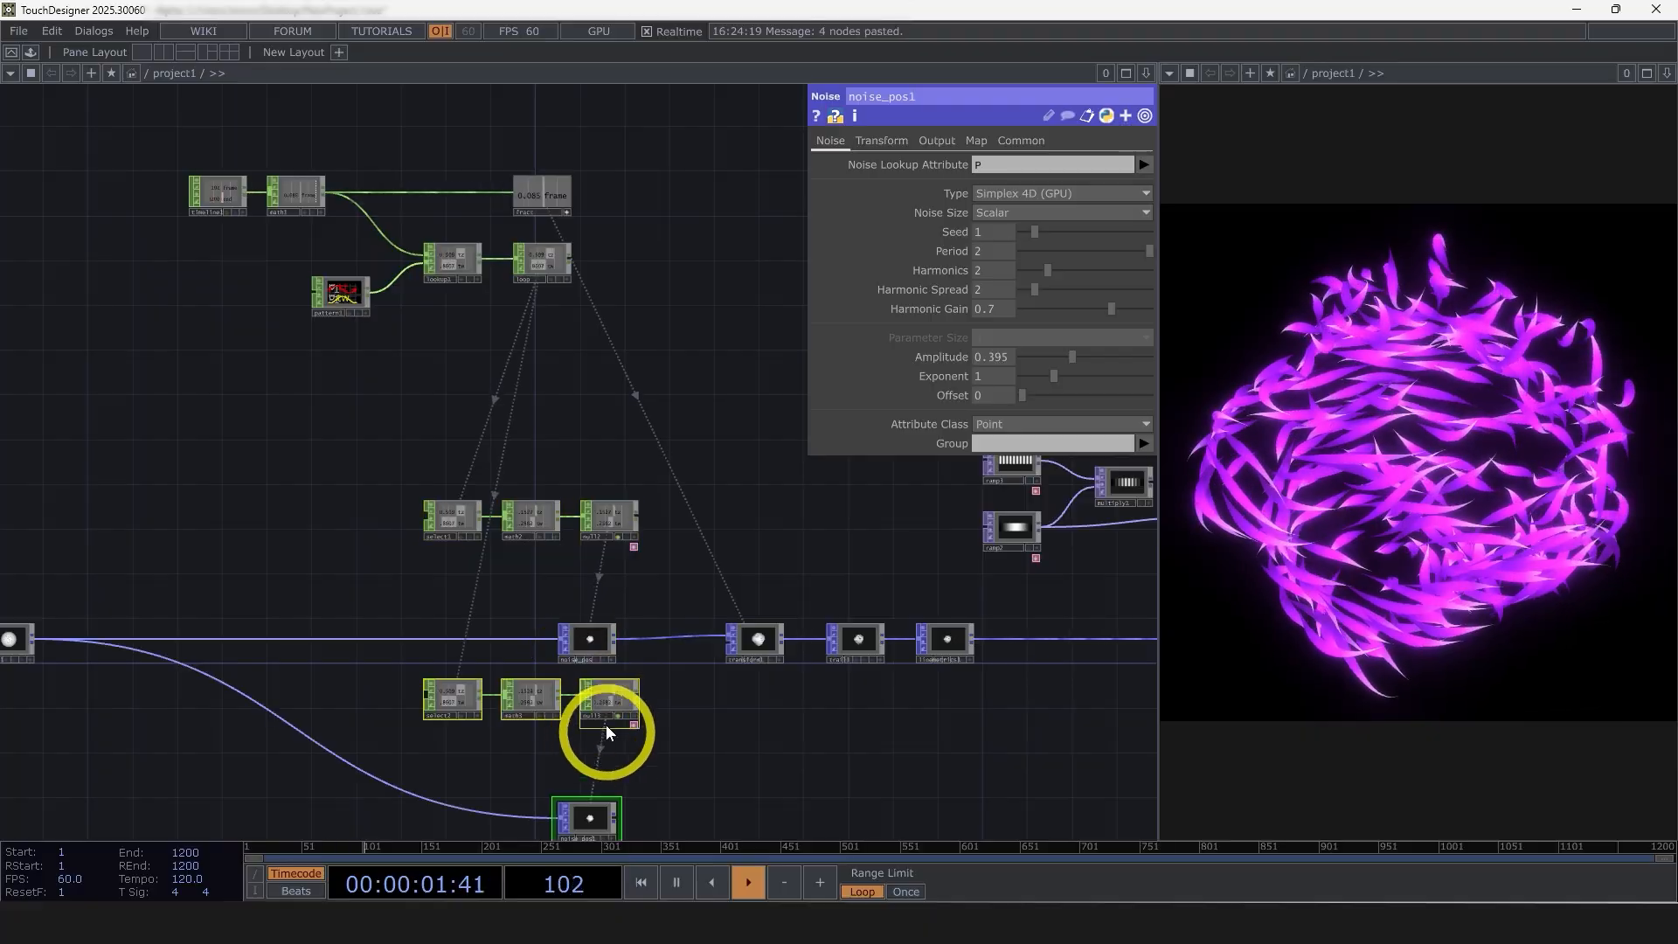
Move the four pasted nodes upstream and wire noise_pos1 in between sphere1 and noise_pos
drag(597, 690, 258, 503)
drag(313, 685, 349, 704)
scroll(382, 559, up, 3)
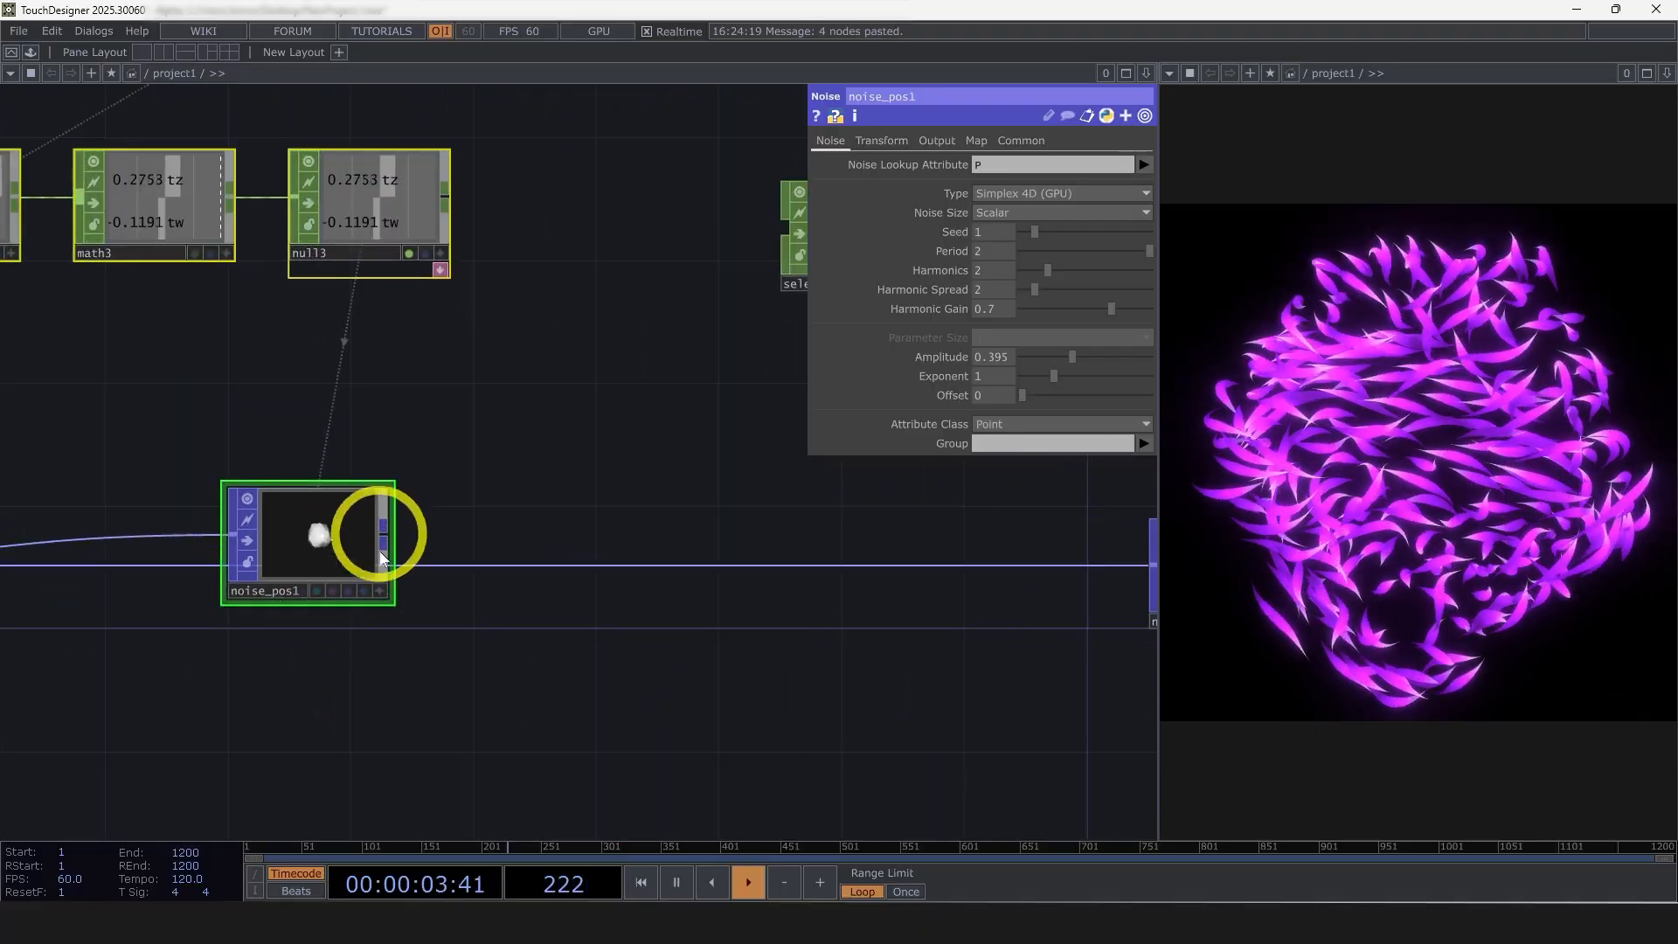
scroll(347, 600, down, 4)
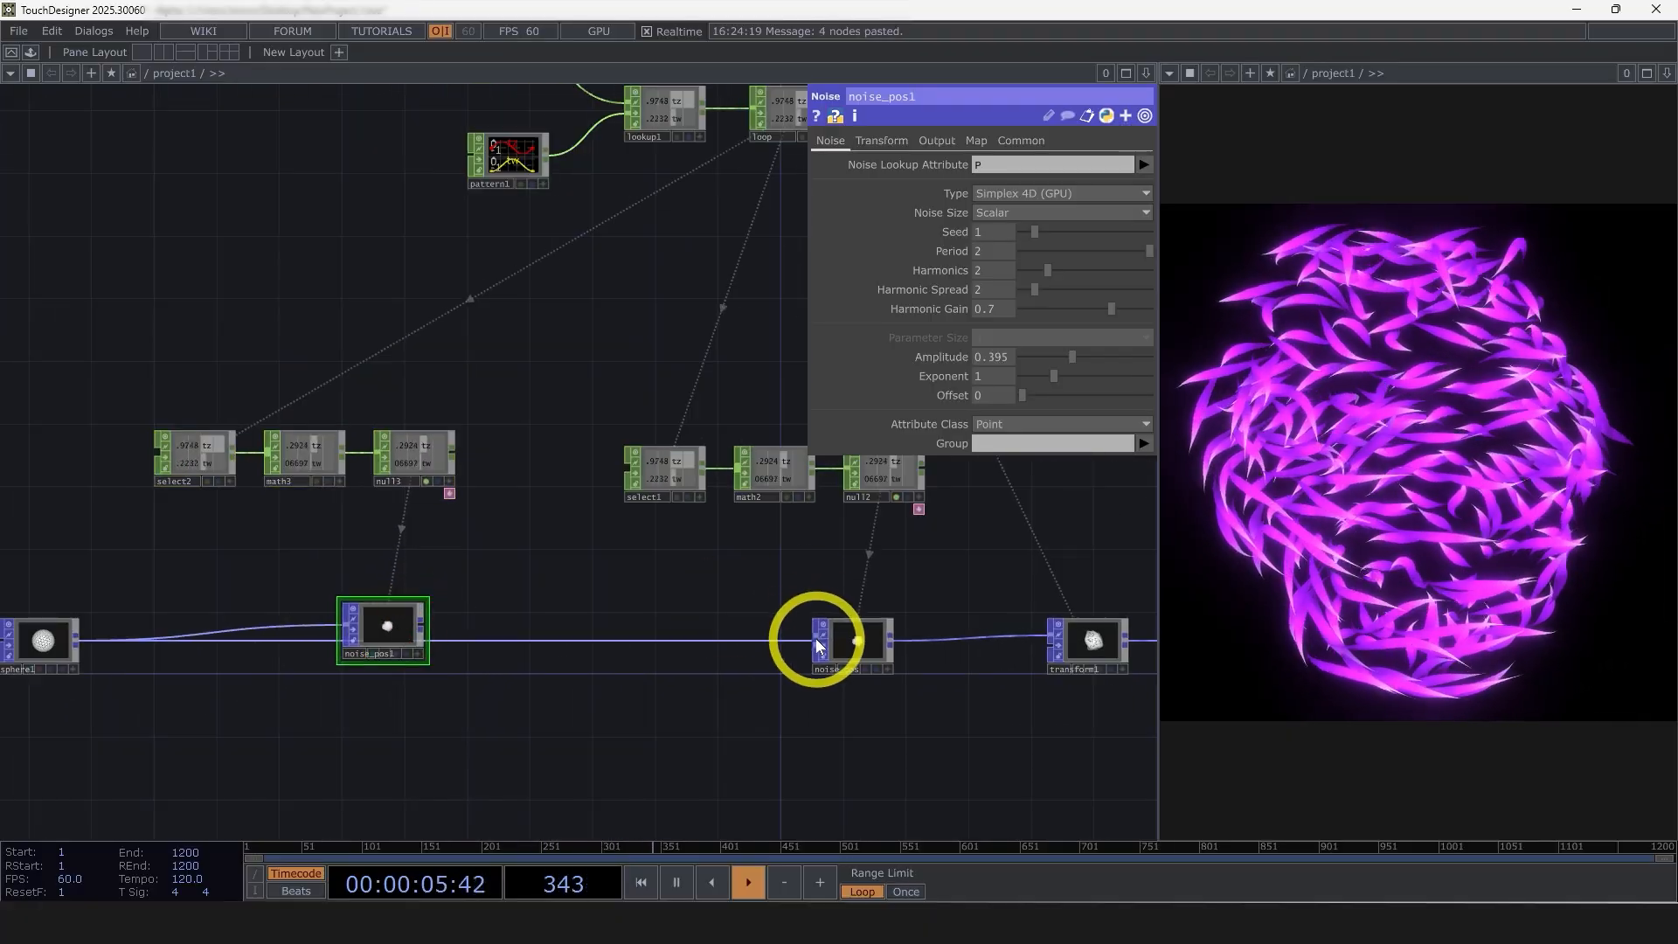
drag(817, 644, 414, 630)
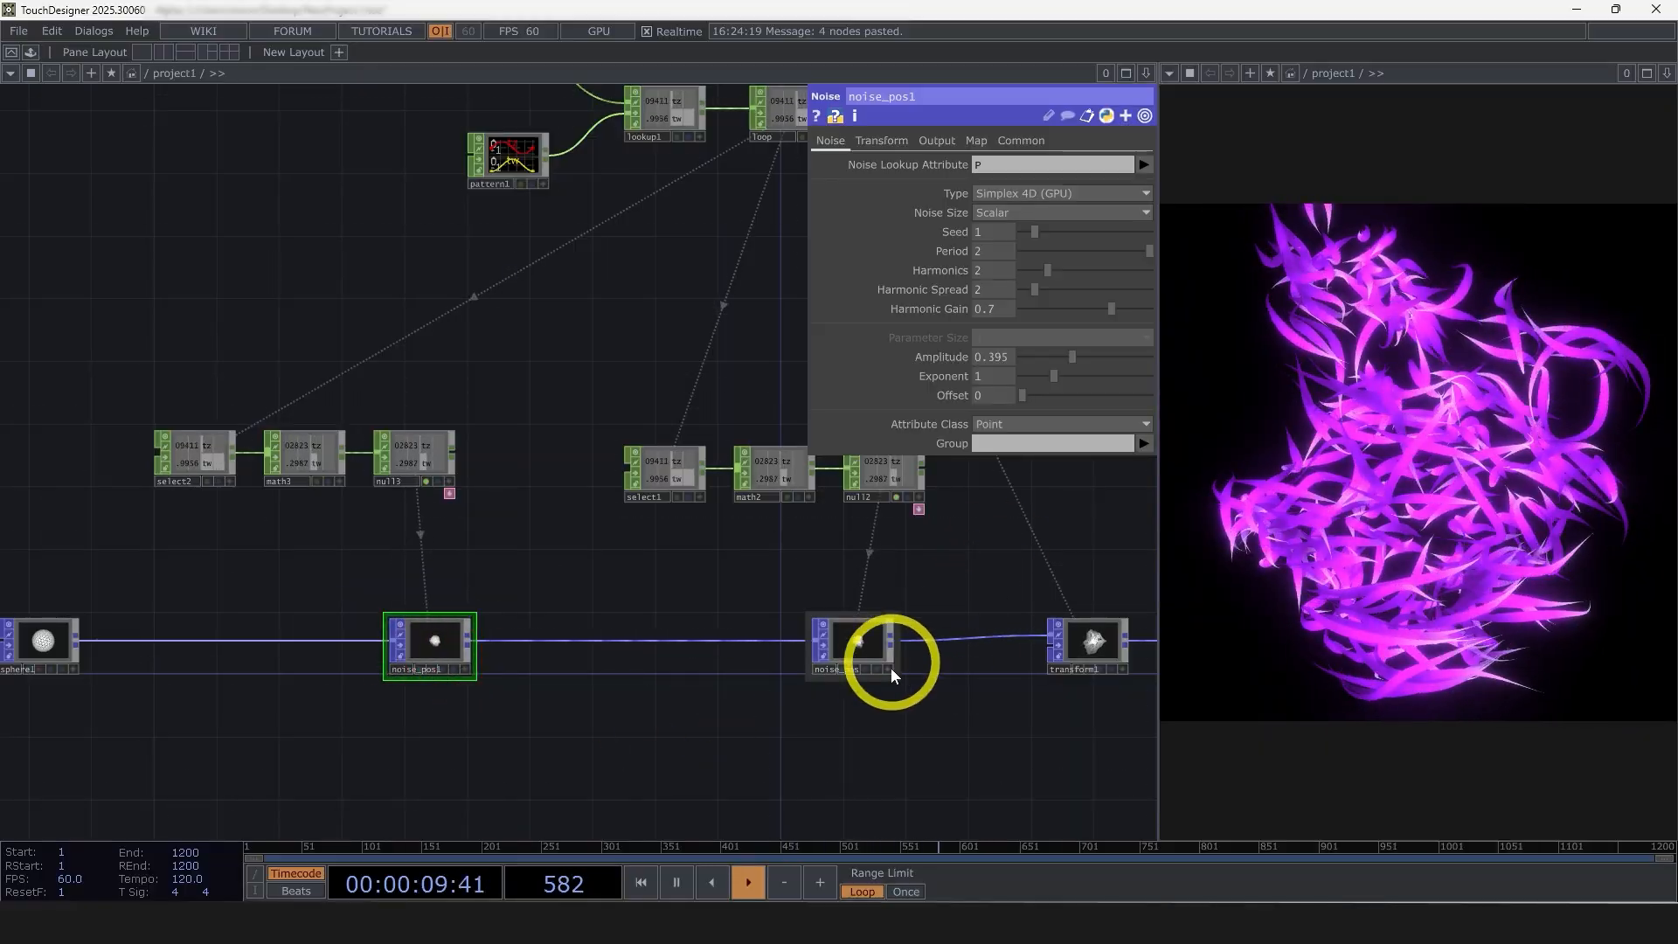
Rename noise_pos1 to noise_lineWidth and accept updating all of its CHOP export references
scroll(596, 636, up, 2)
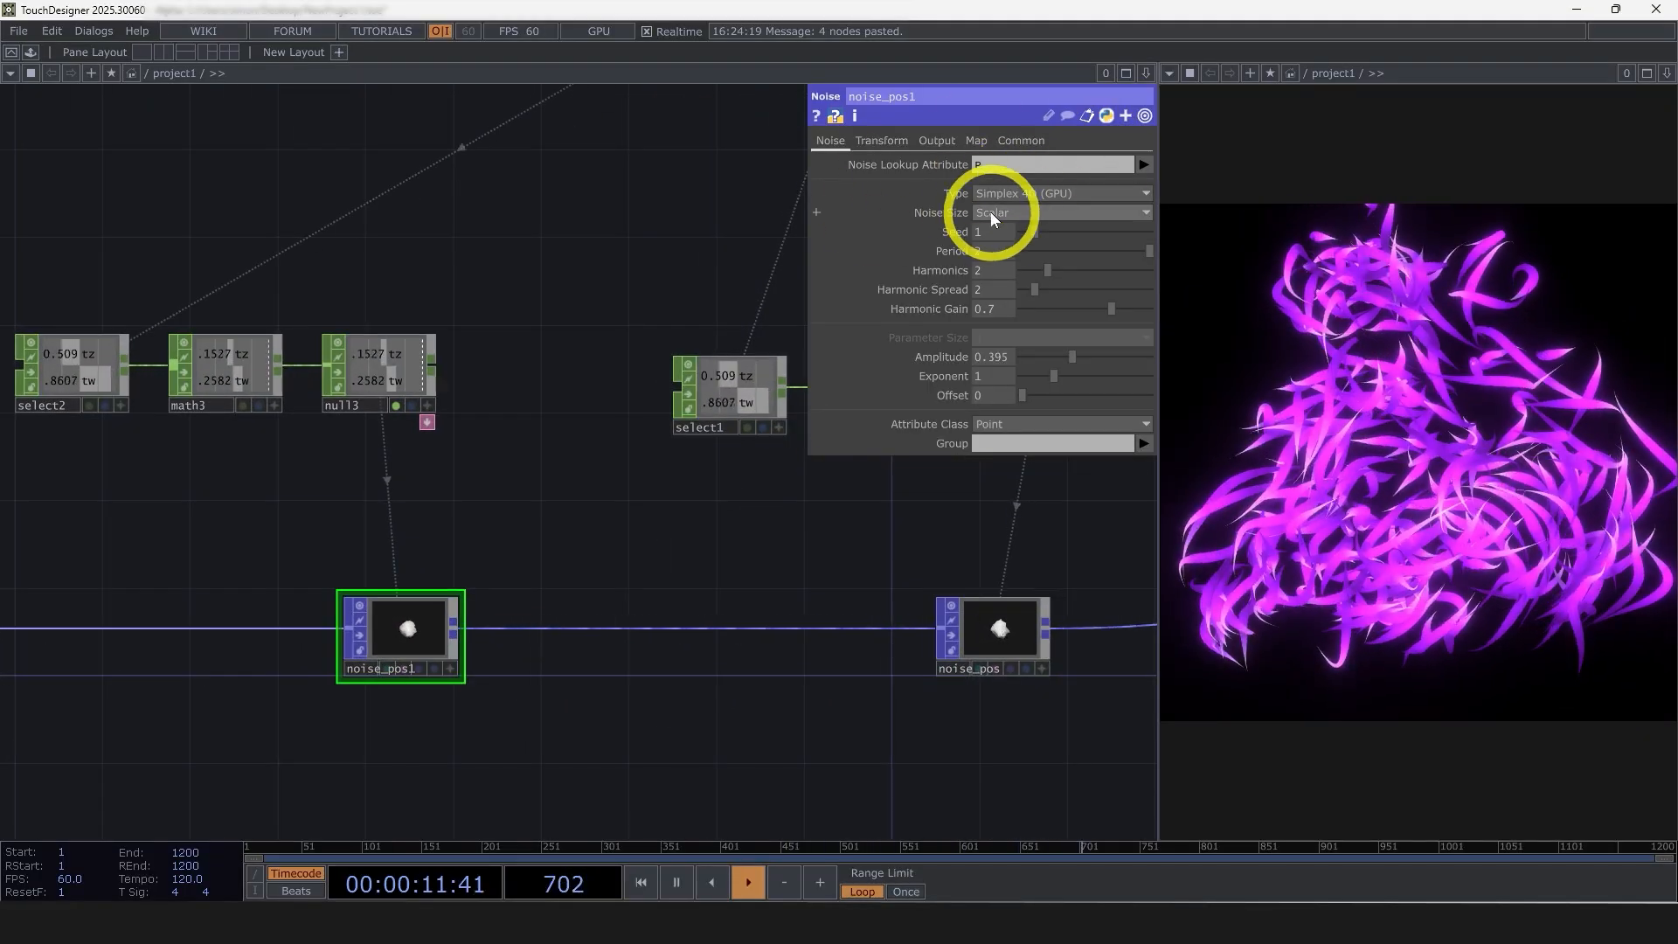
scroll(351, 694, up, 3)
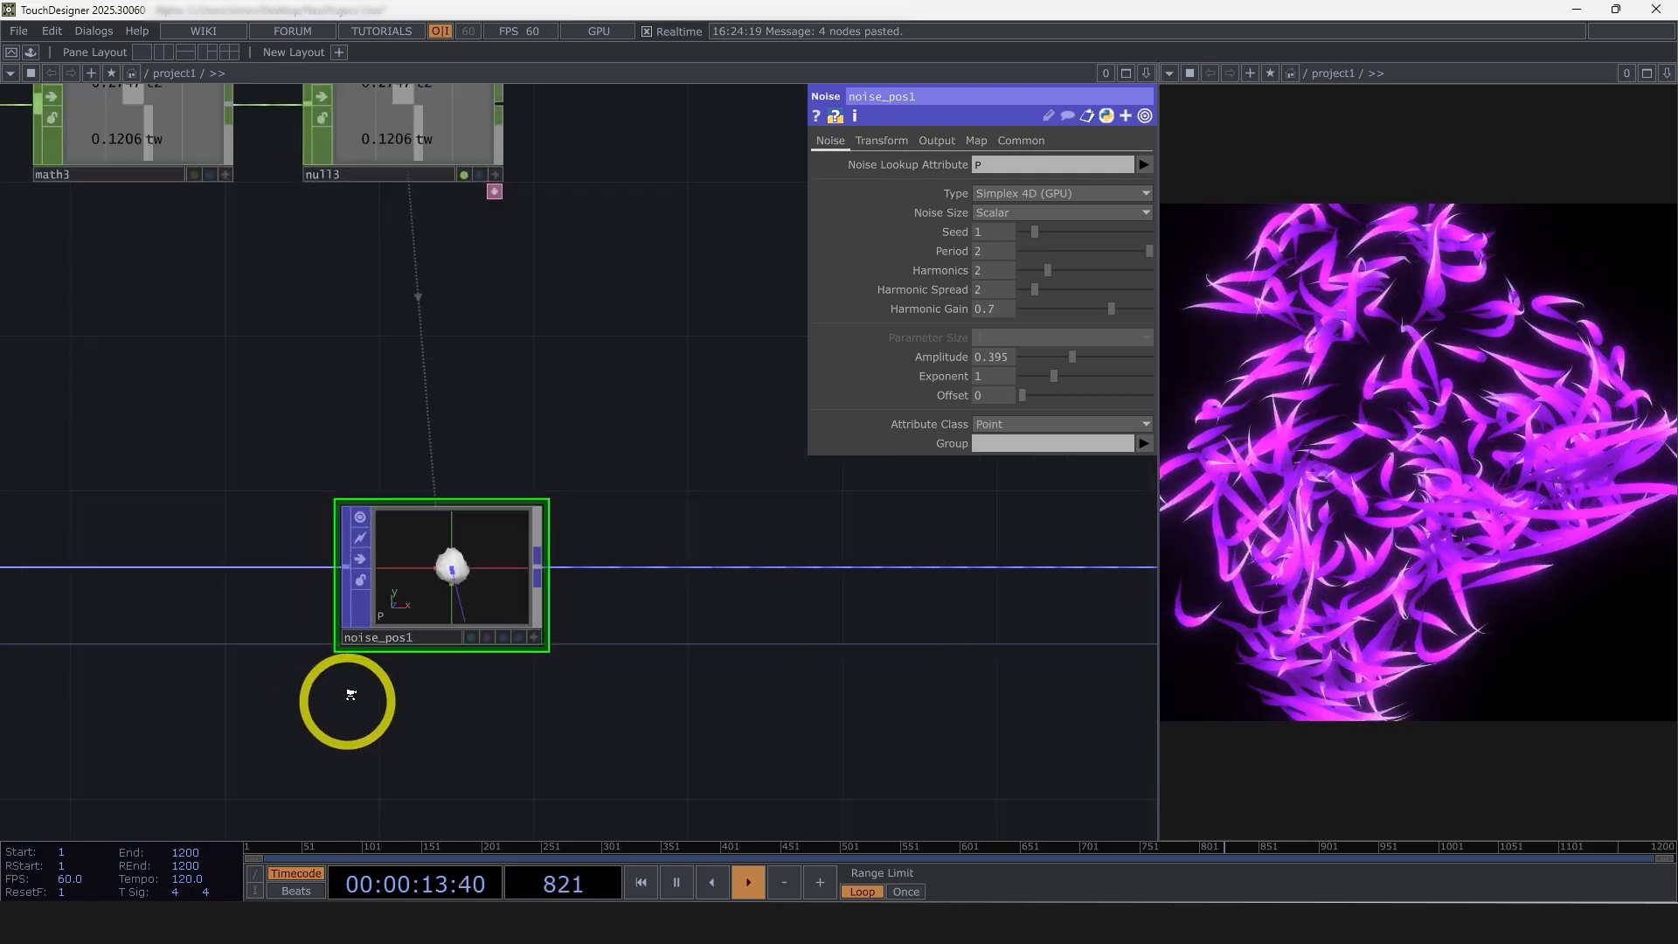
scroll(351, 694, up, 1)
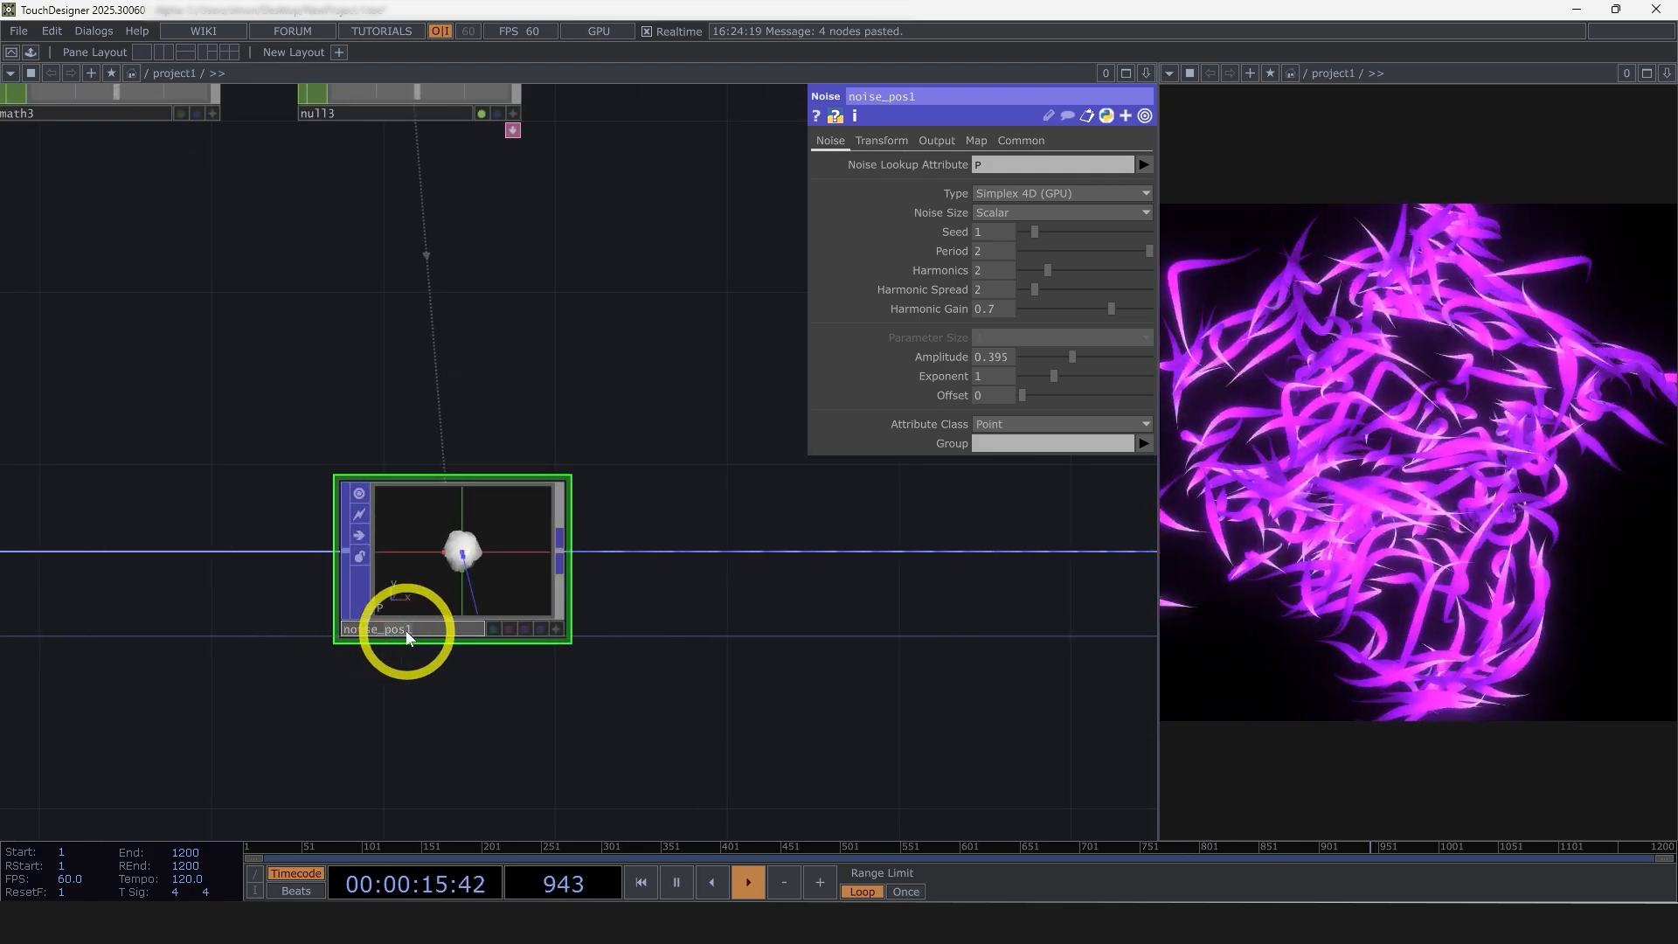
key(BackSpace)
key(BackSpace)
key(BackSpace)
key(BackSpace)
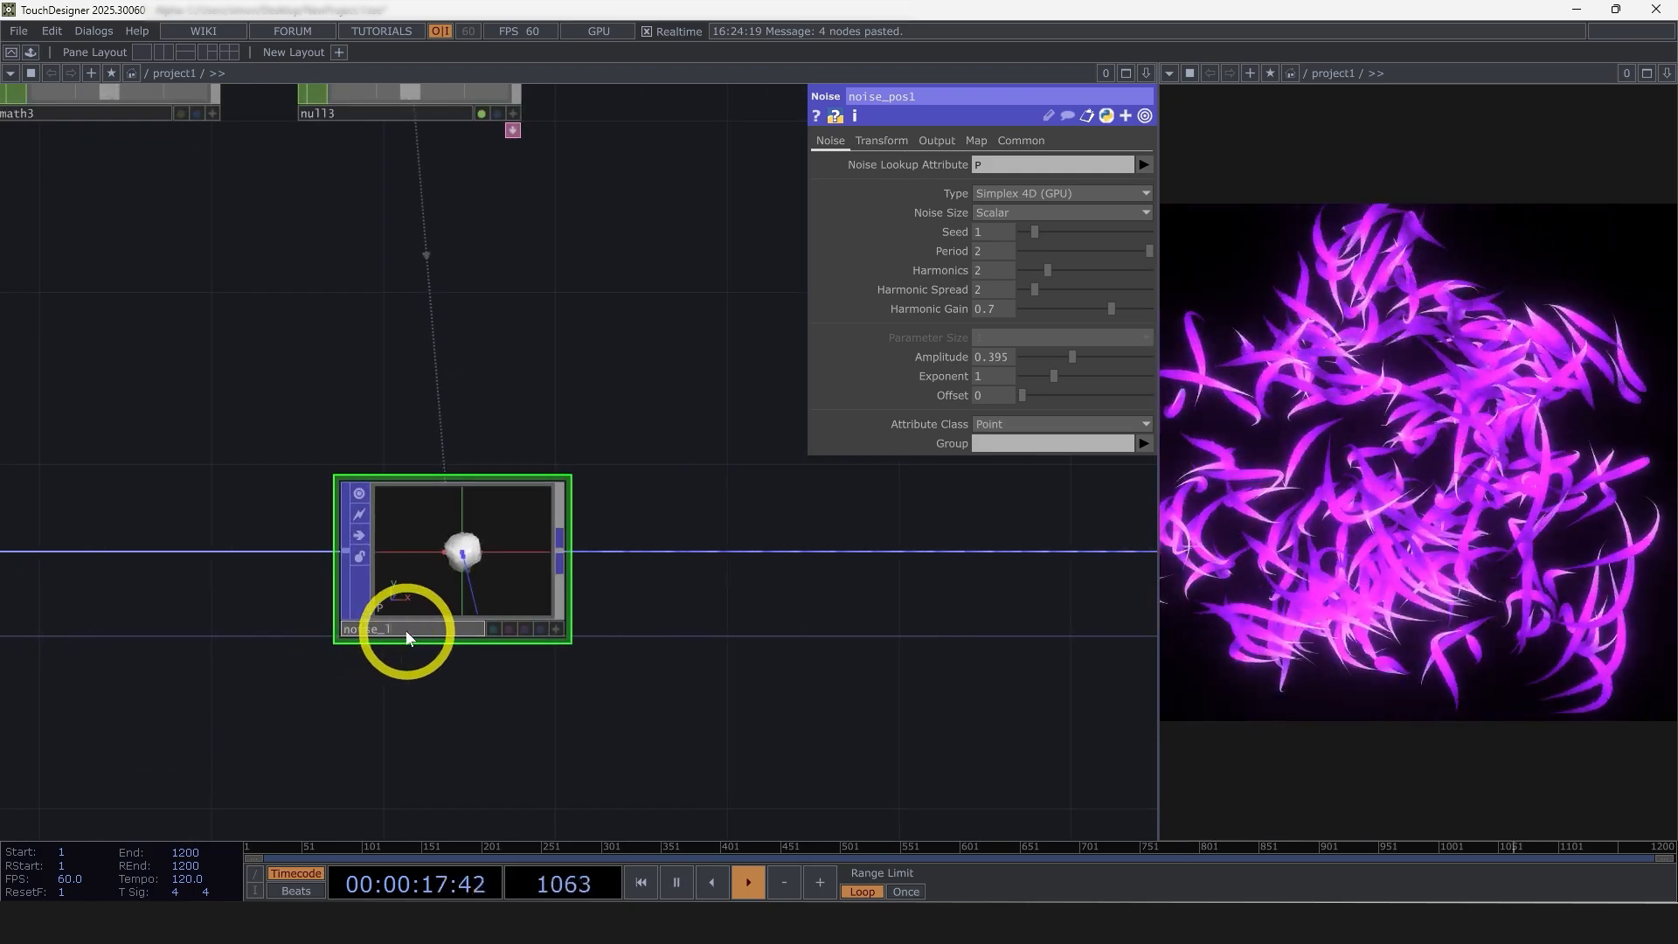
text(lineWidth)
click(517, 570)
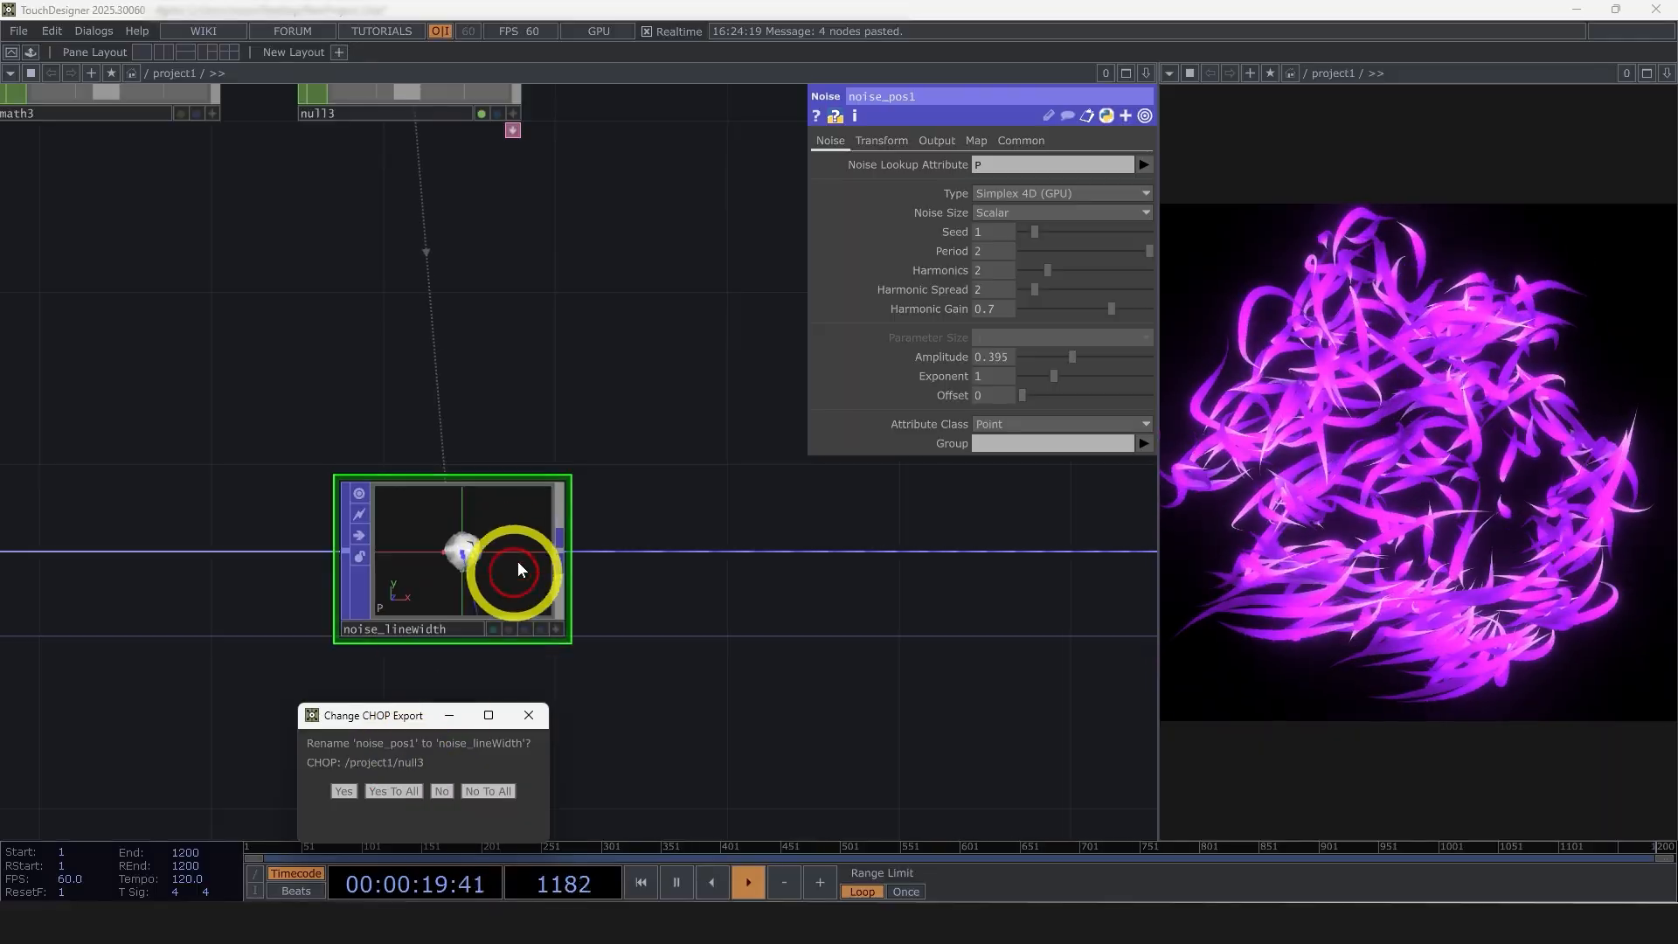
click(393, 792)
scroll(753, 627, down, 5)
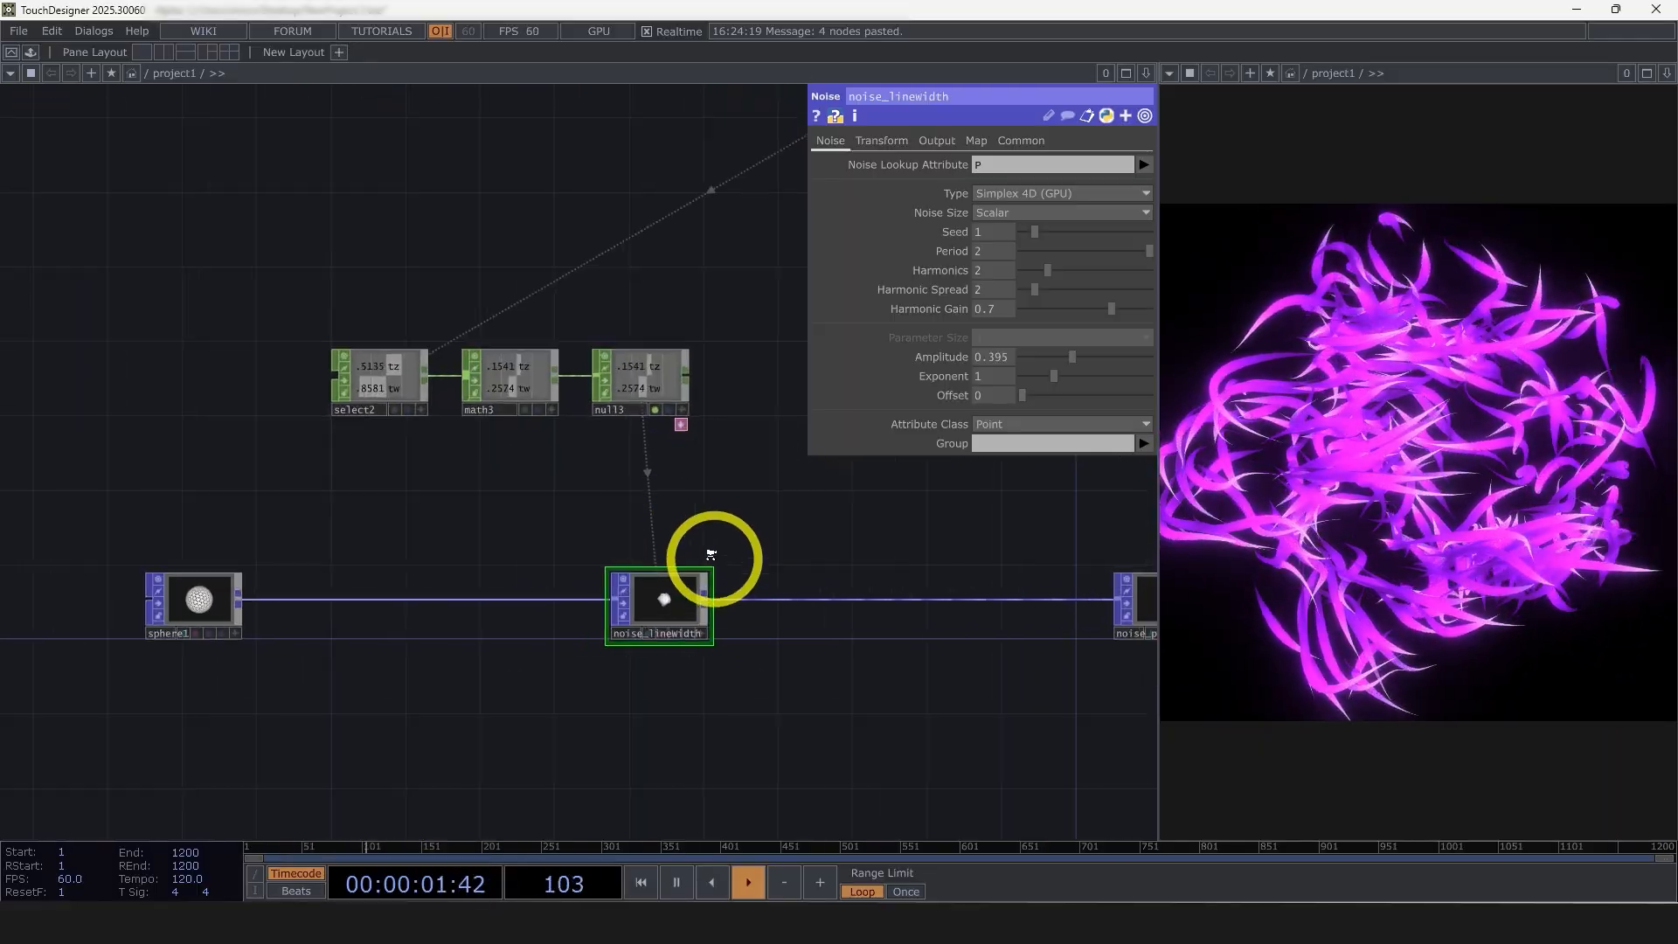
Set noise_lineWidth's Combine Operation to None and enable its Noise output under the attribute name LineWidth_Noise
scroll(711, 559, up, 1)
scroll(690, 612, up, 2)
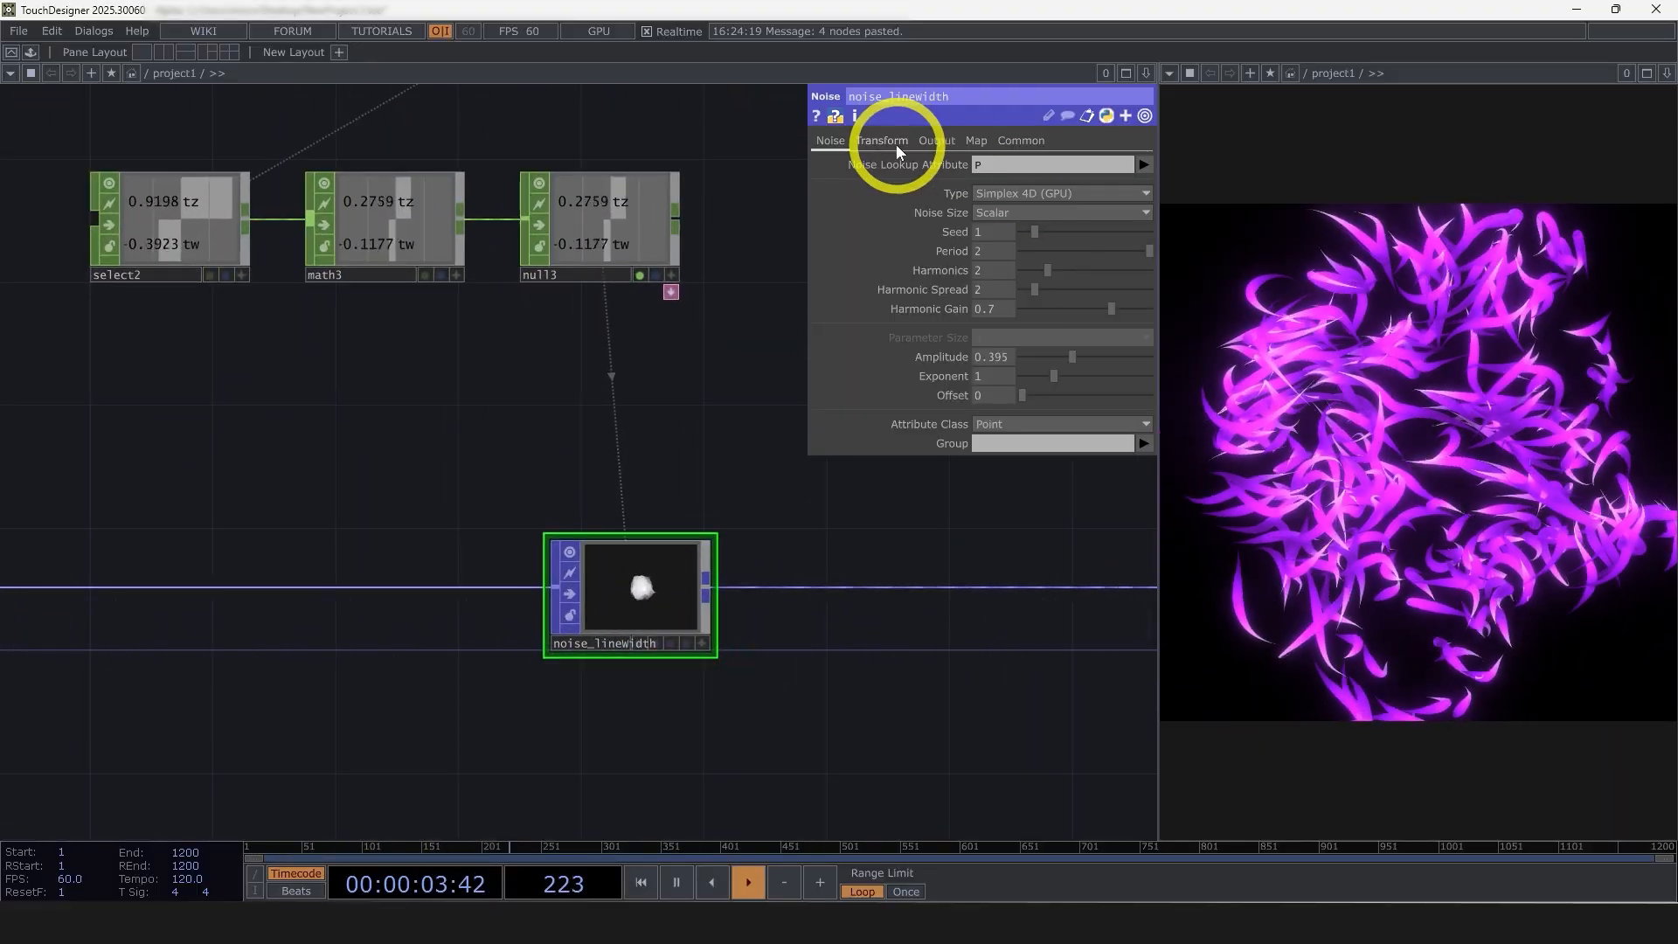
click(936, 141)
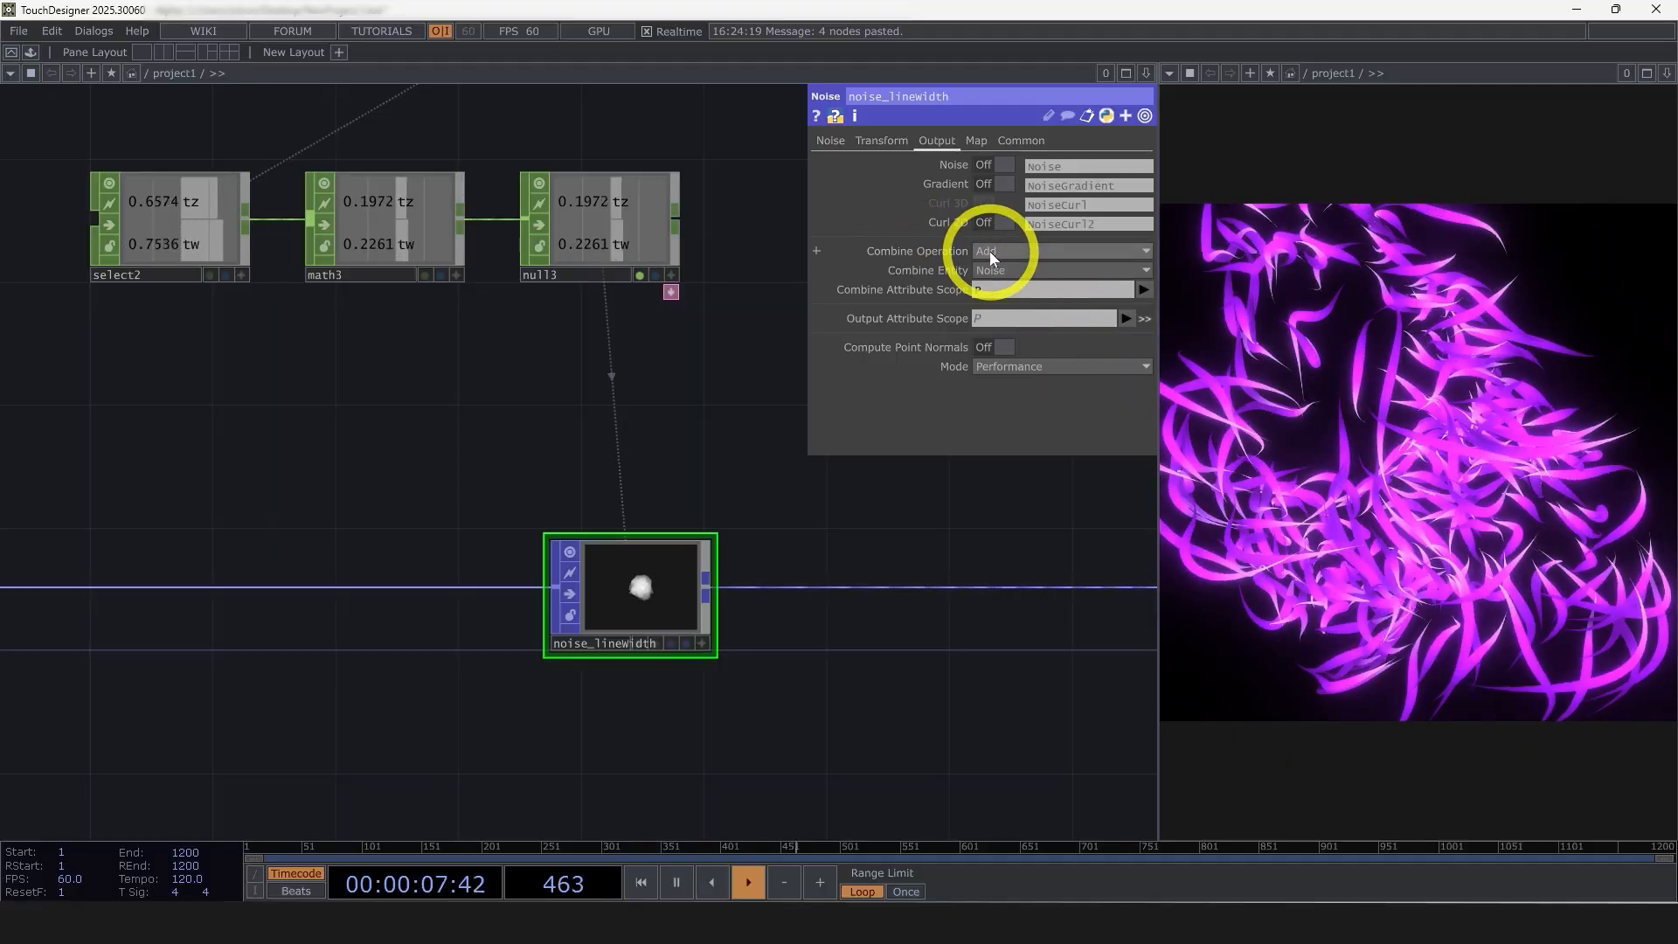
click(990, 250)
click(995, 266)
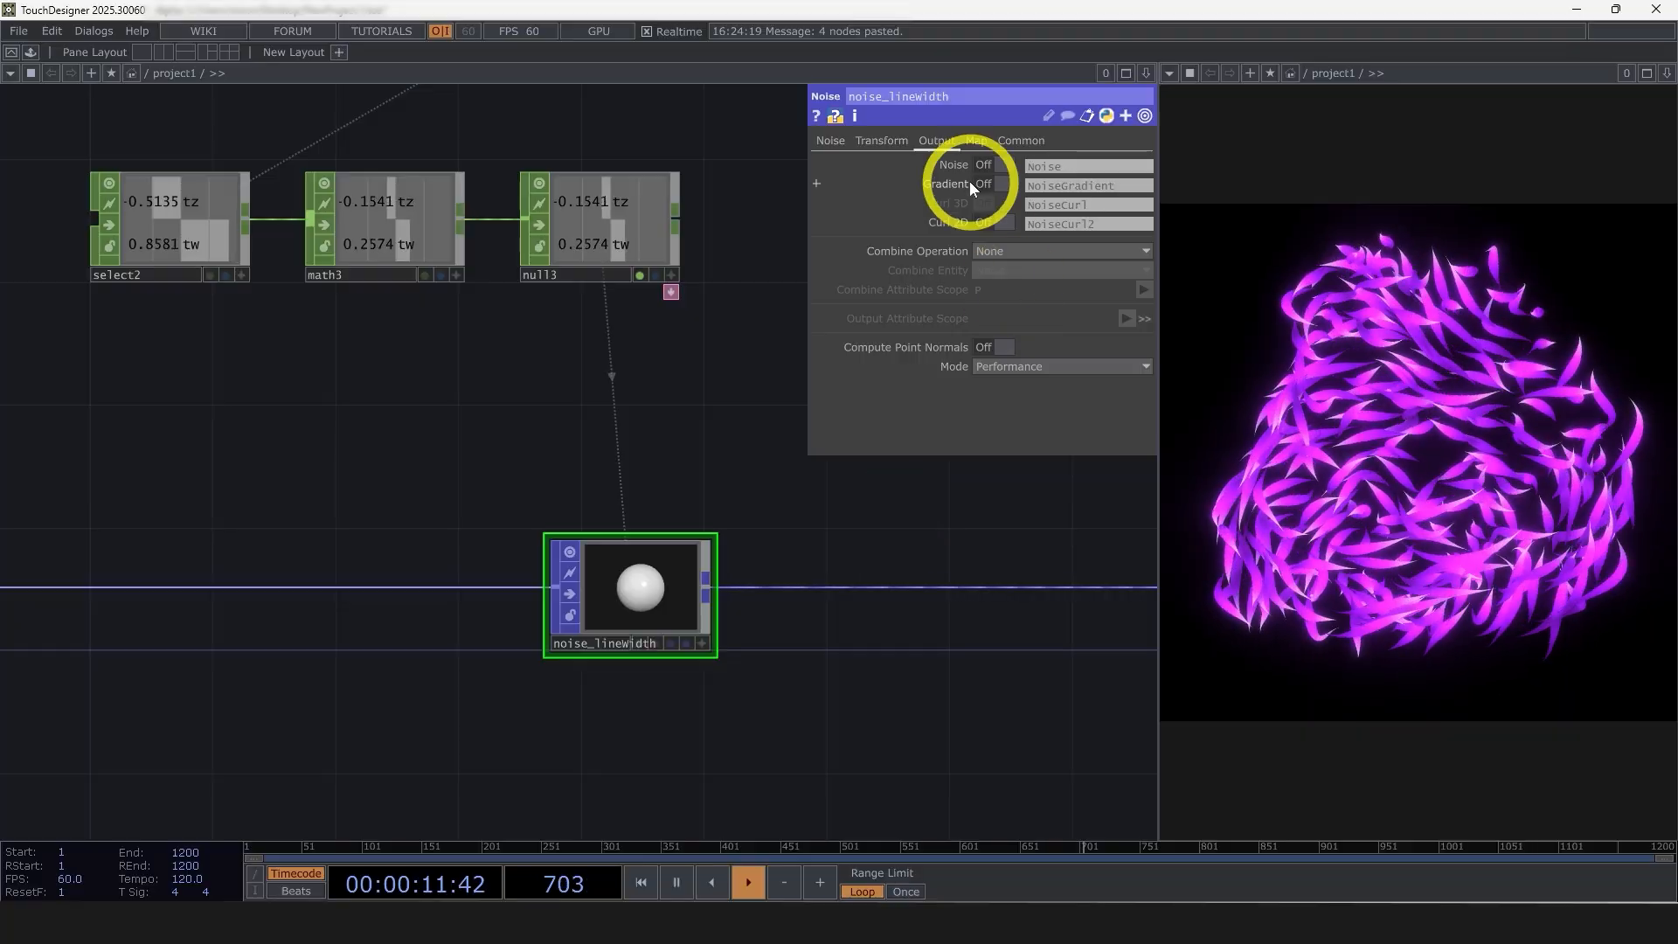
click(995, 165)
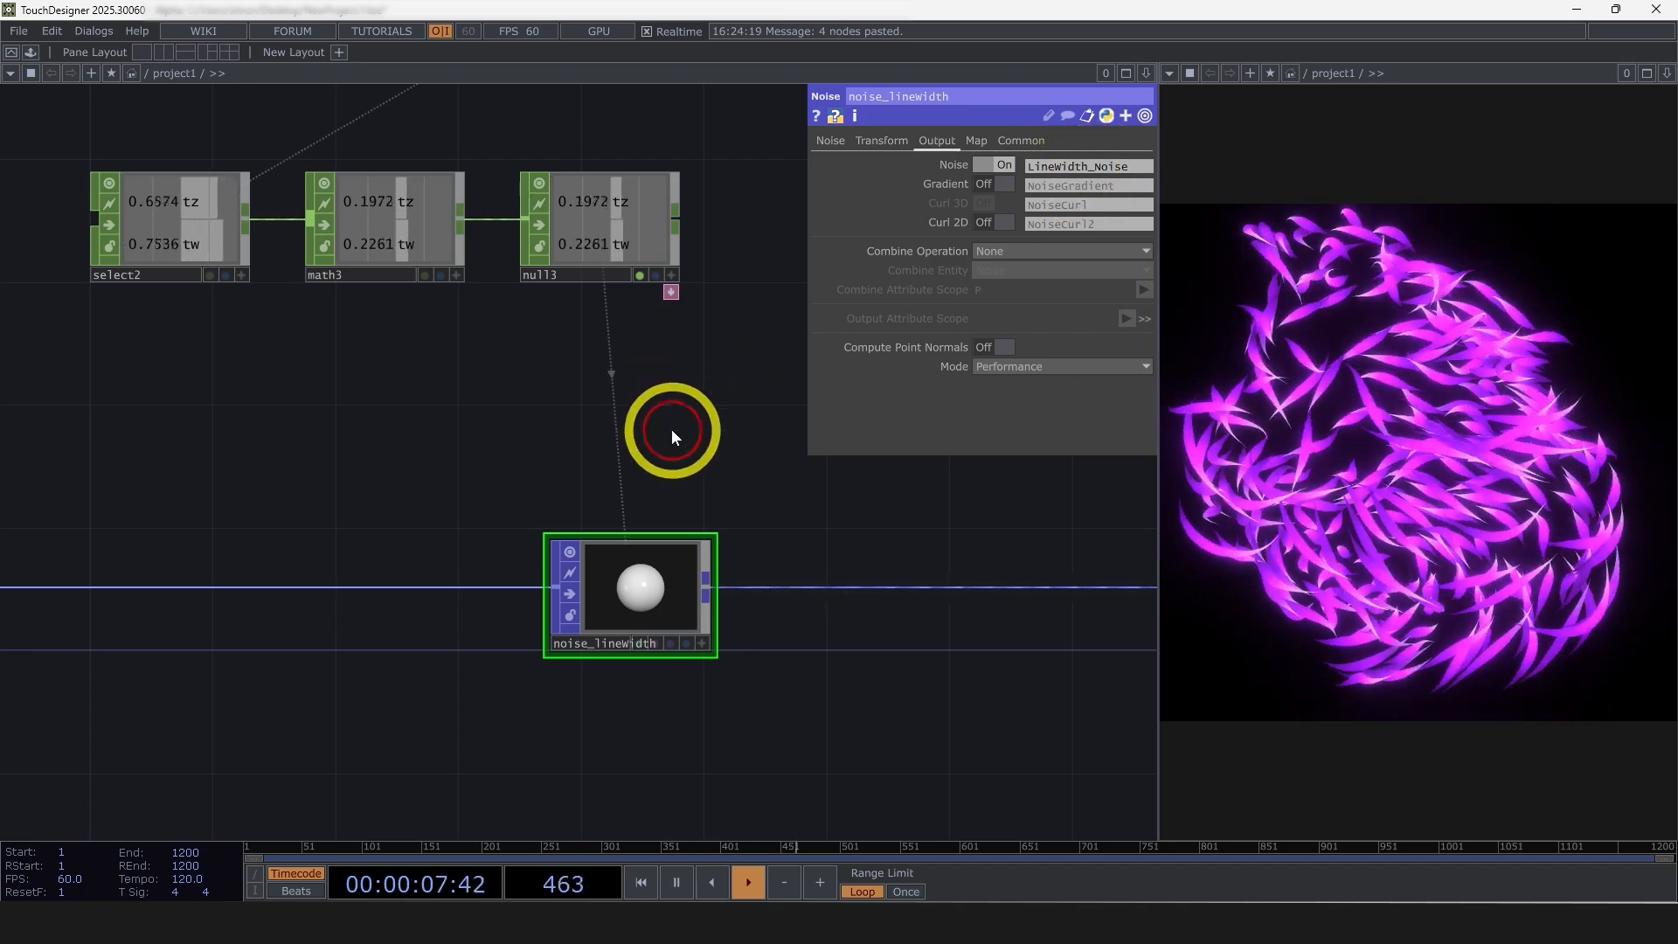
Set the Multiply value of math3 to 1
click(427, 245)
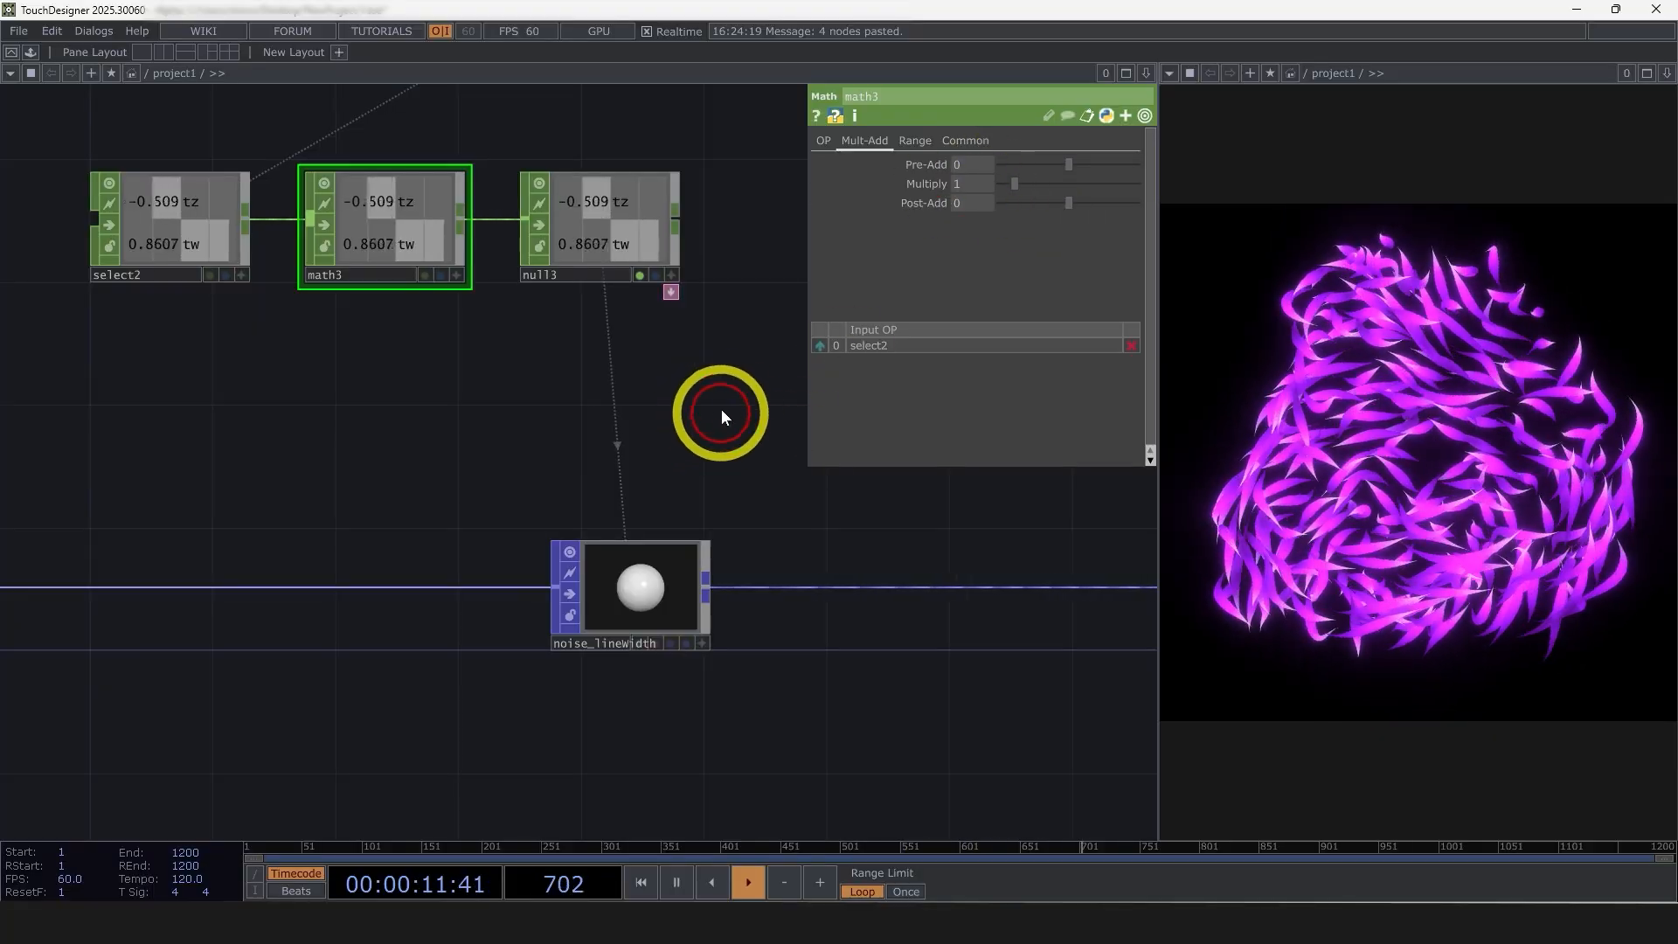
Set noise_lineWidth's Offset to 1 and its Amplitude to about 0.676
click(661, 590)
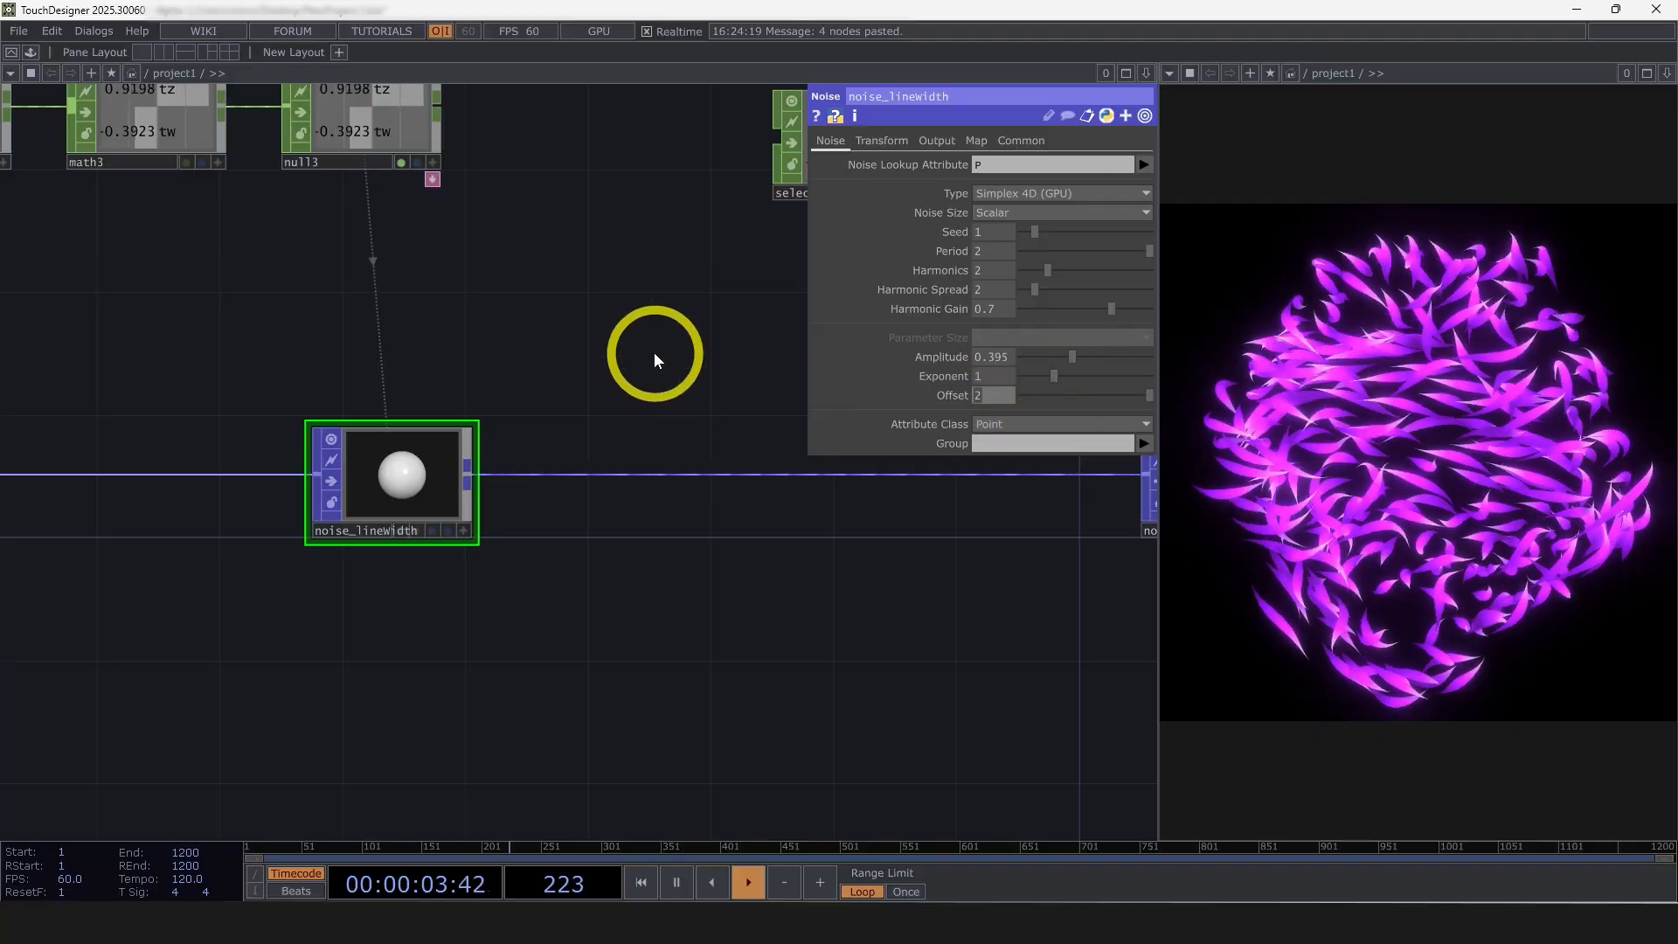
key(ctrl+z)
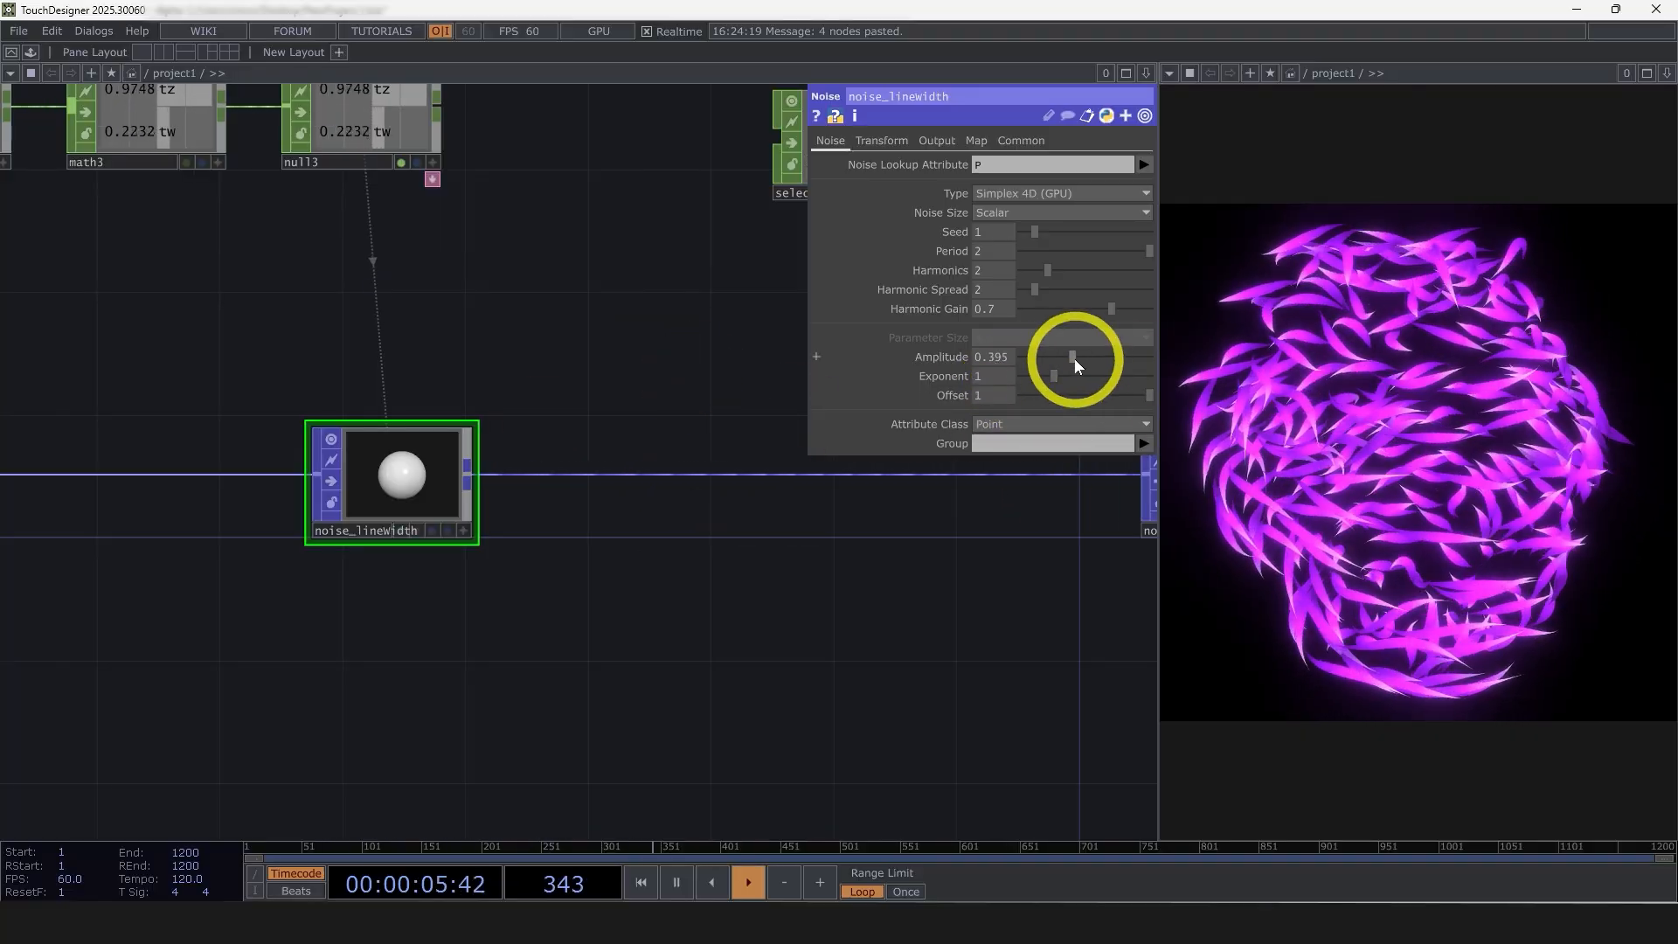
drag(1075, 359, 1076, 359)
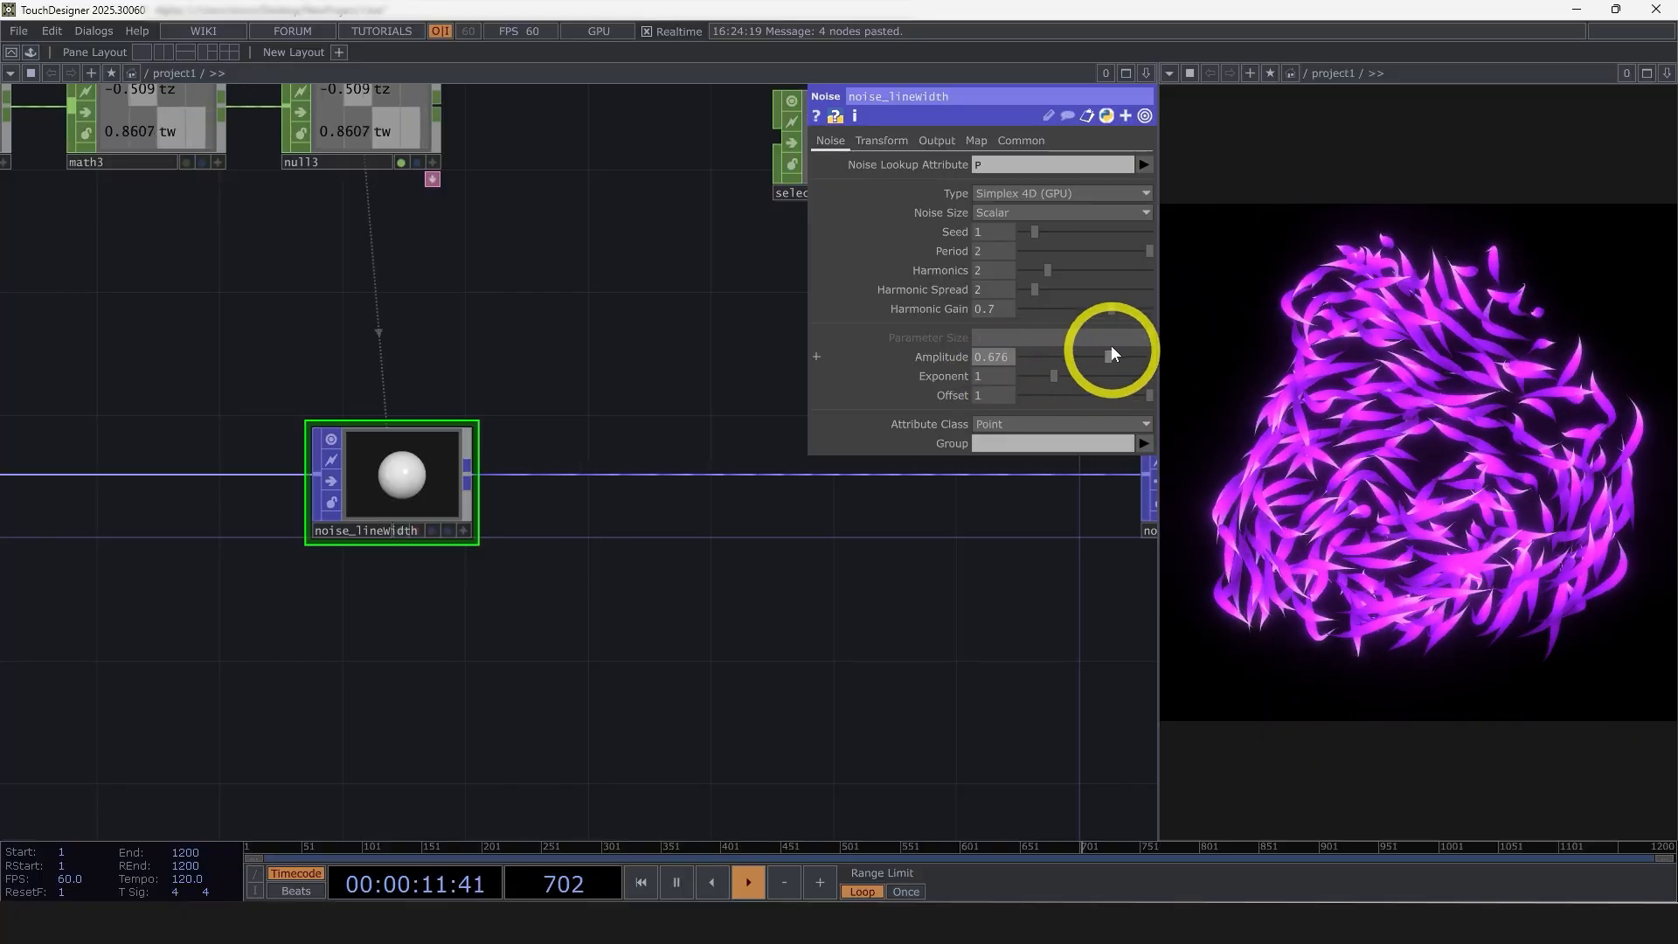
Inspect the node info of lookuptex_lineWidth to check which point attributes it carries
scroll(659, 678, down, 5)
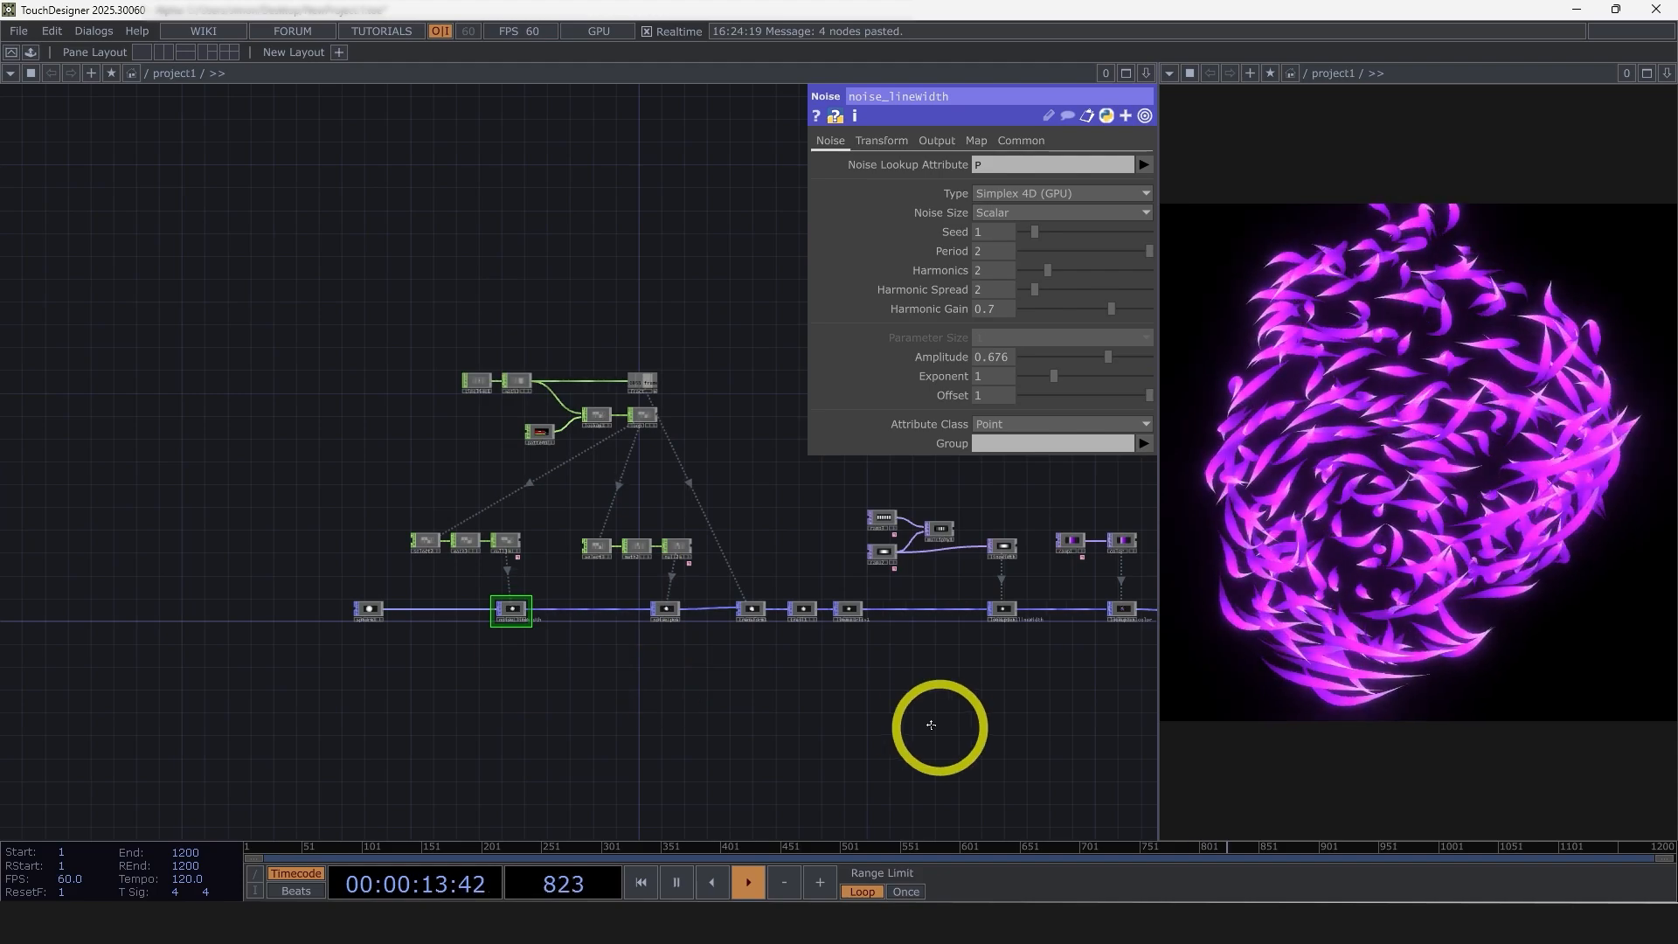
scroll(918, 655, up, 8)
middle_click(668, 529)
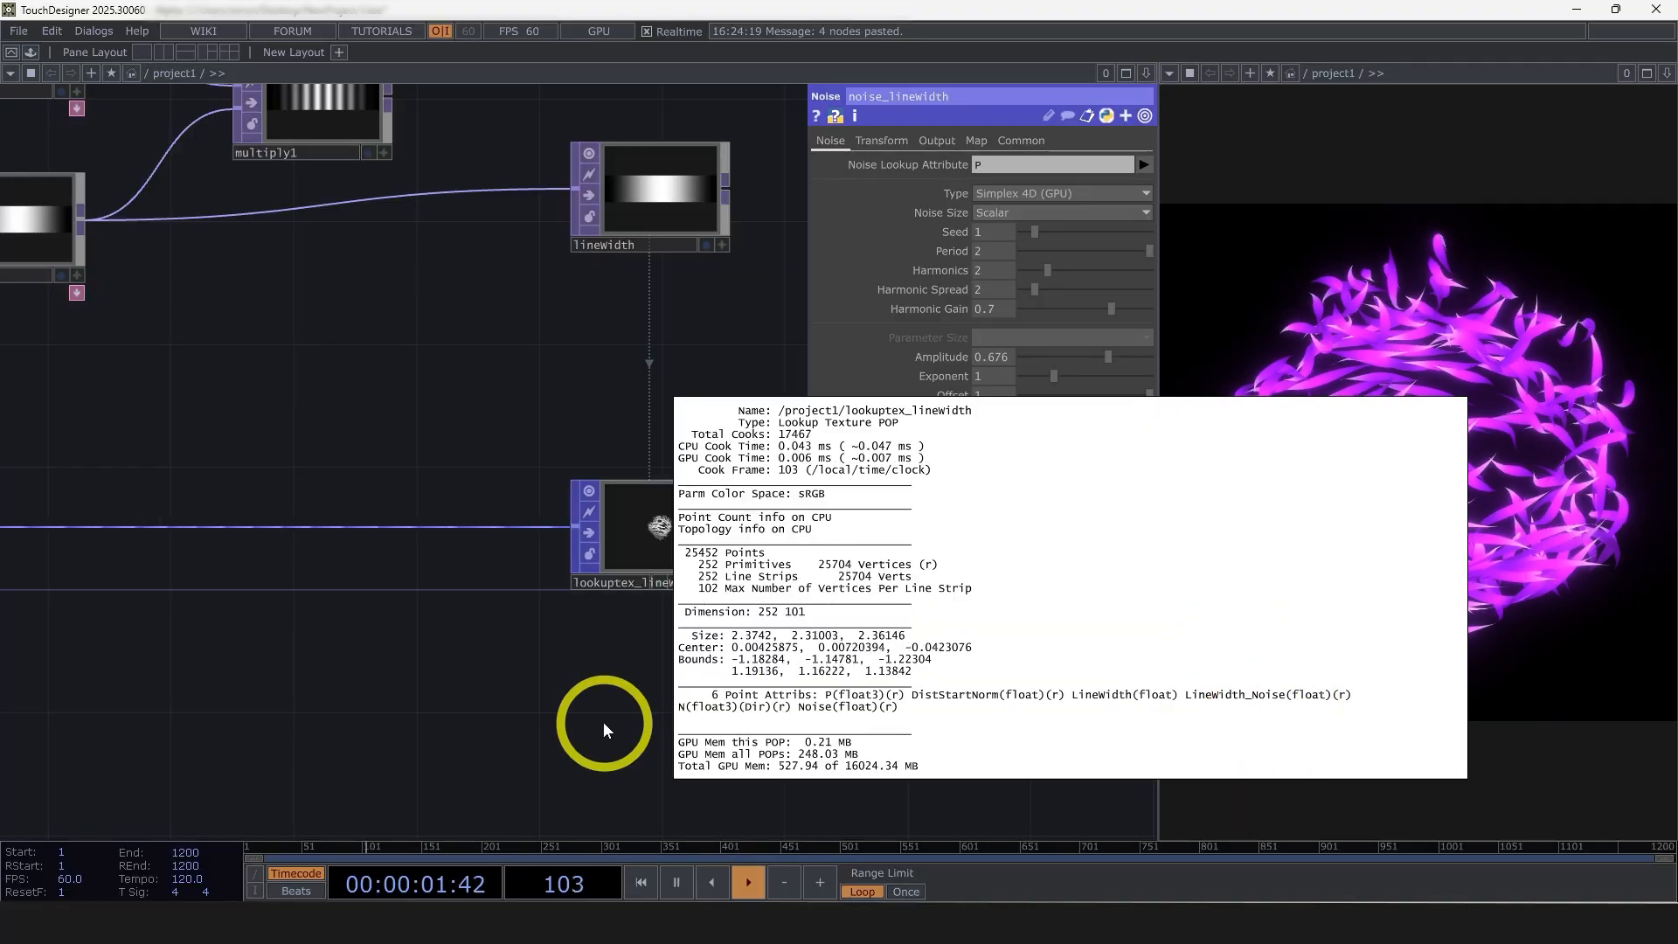
scroll(731, 674, down, 5)
scroll(749, 581, up, 3)
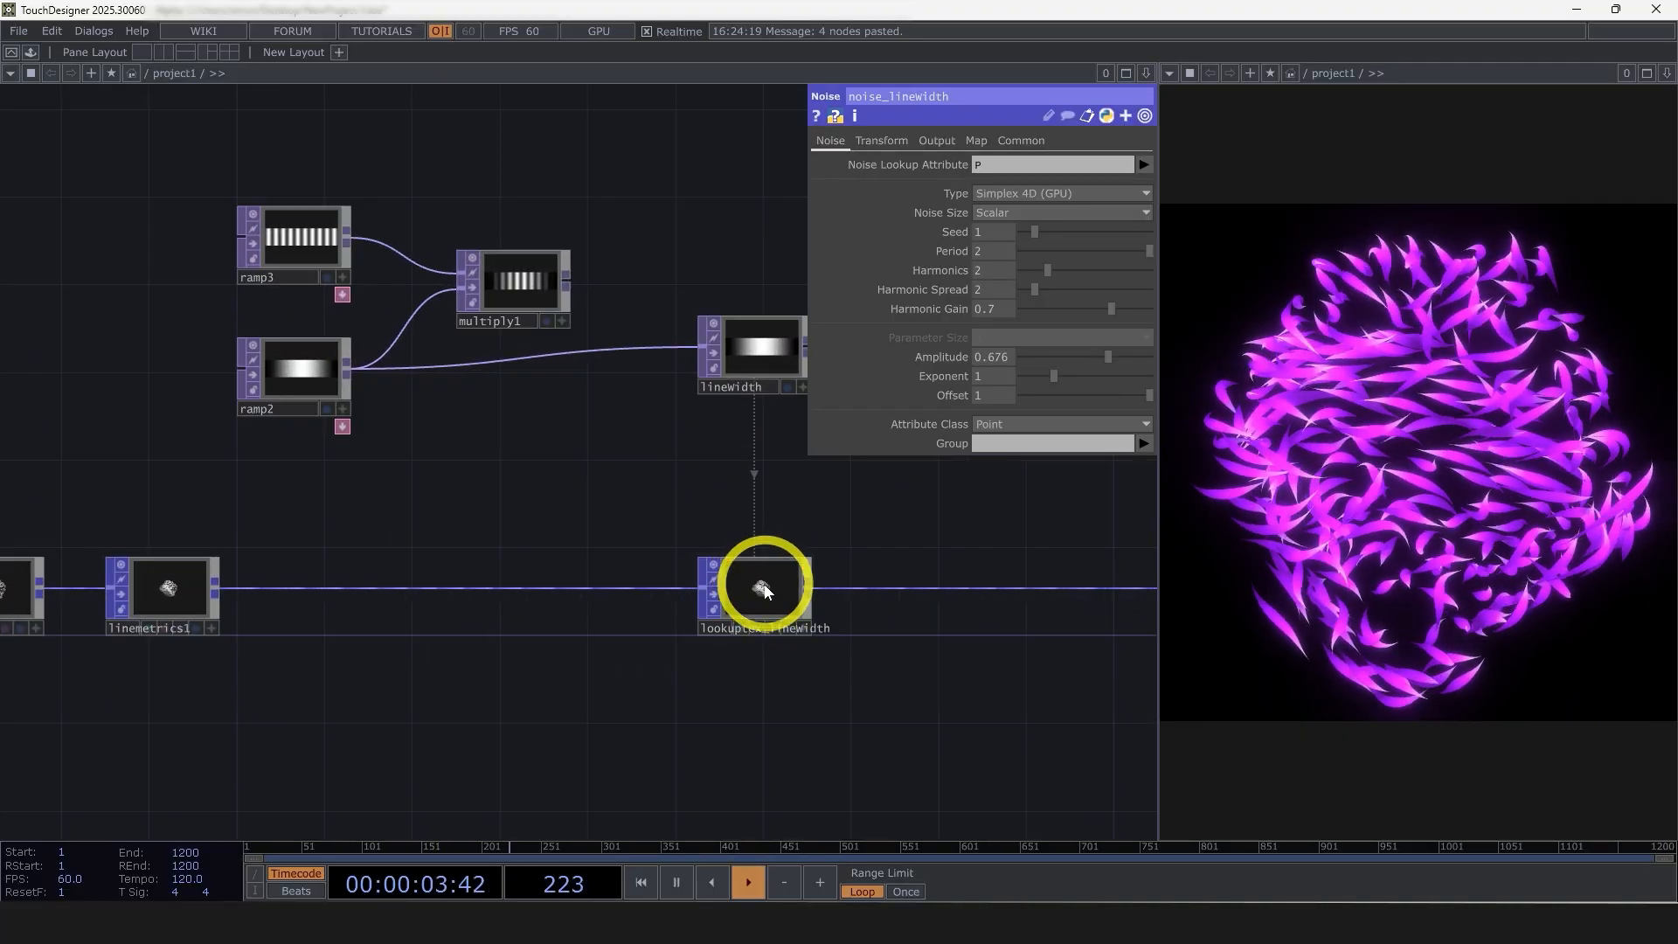
Insert a Math Mix POP directly after lookuptex_lineWidth in the main chain
click(765, 592)
drag(893, 680, 556, 667)
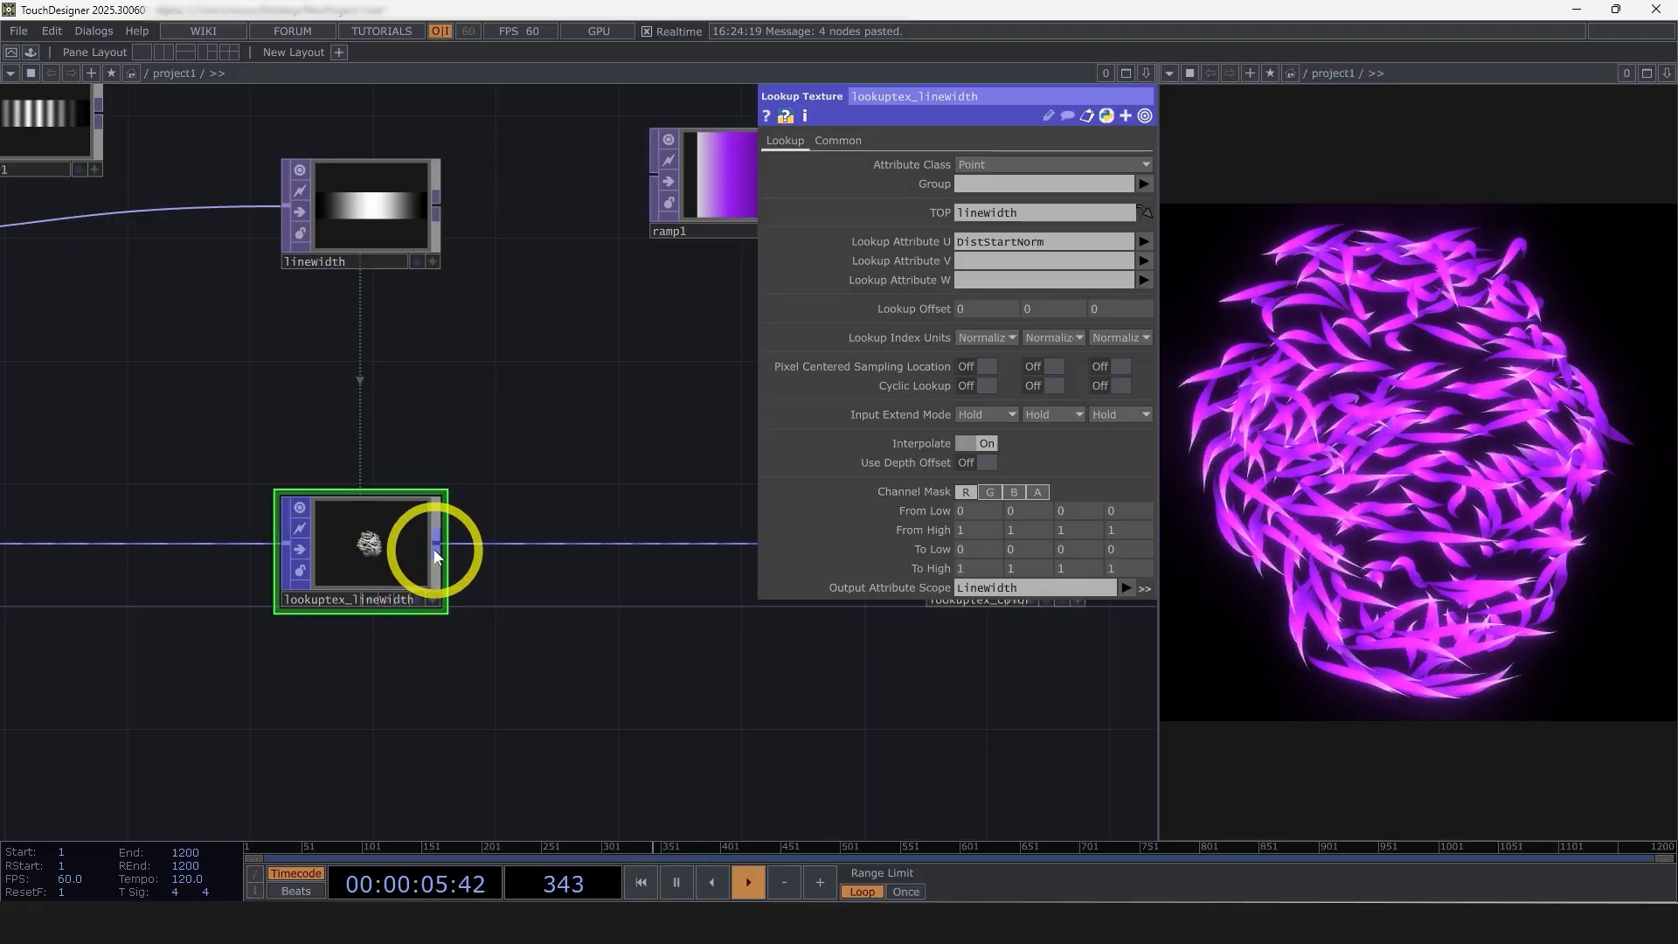
right_click(436, 552)
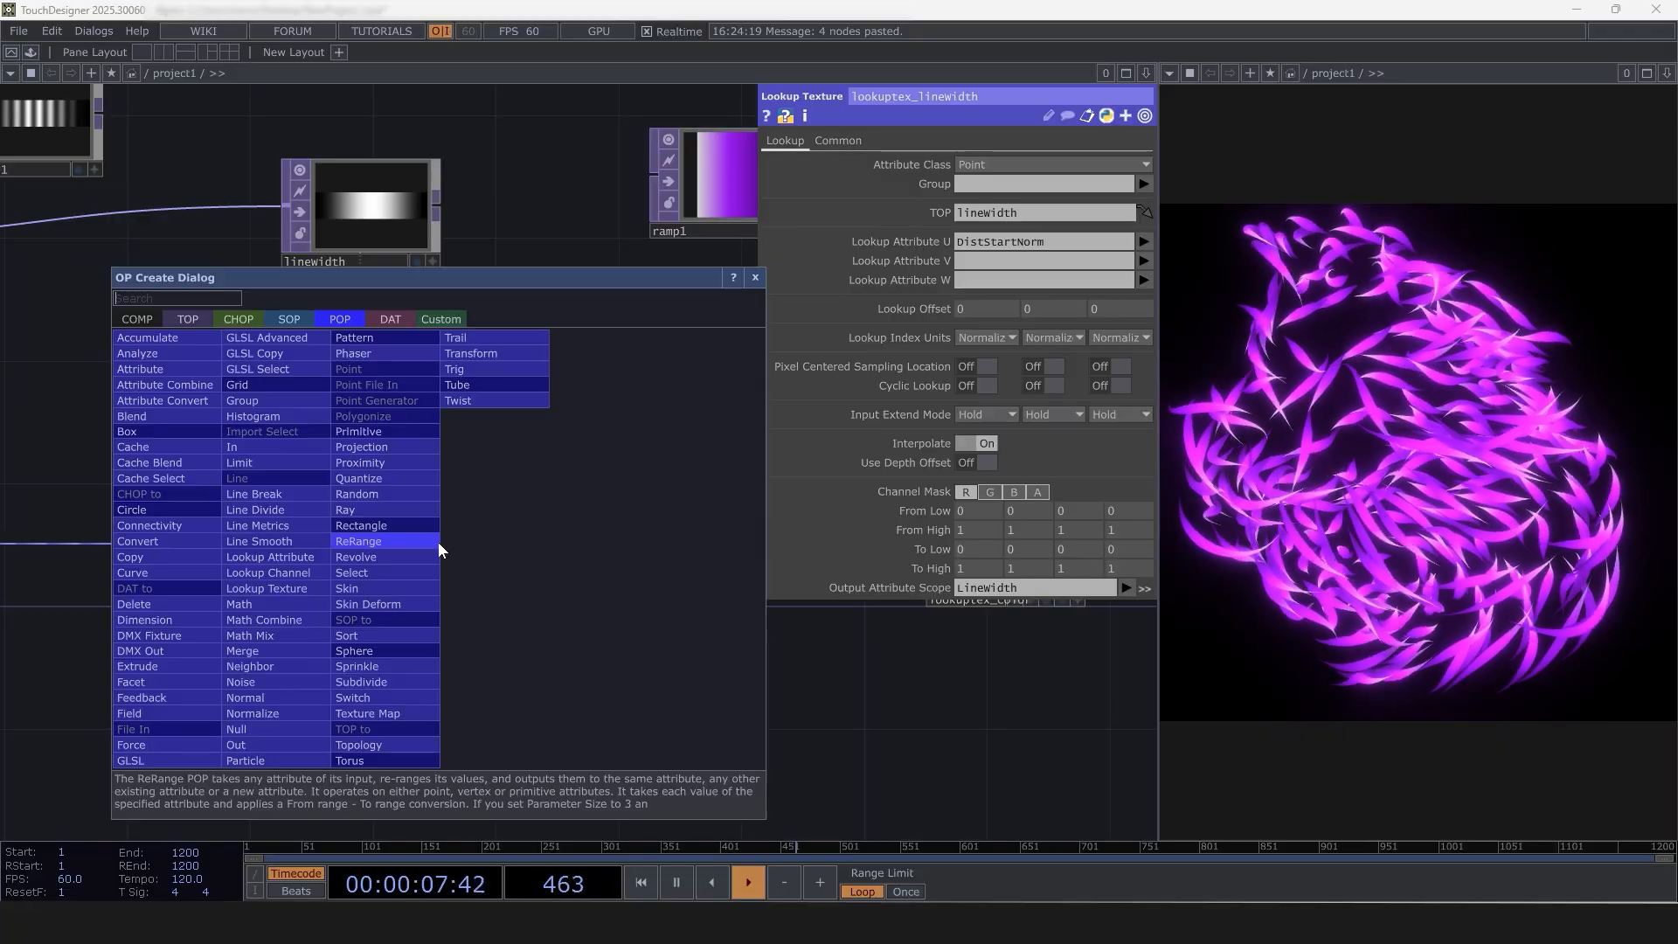
click(286, 636)
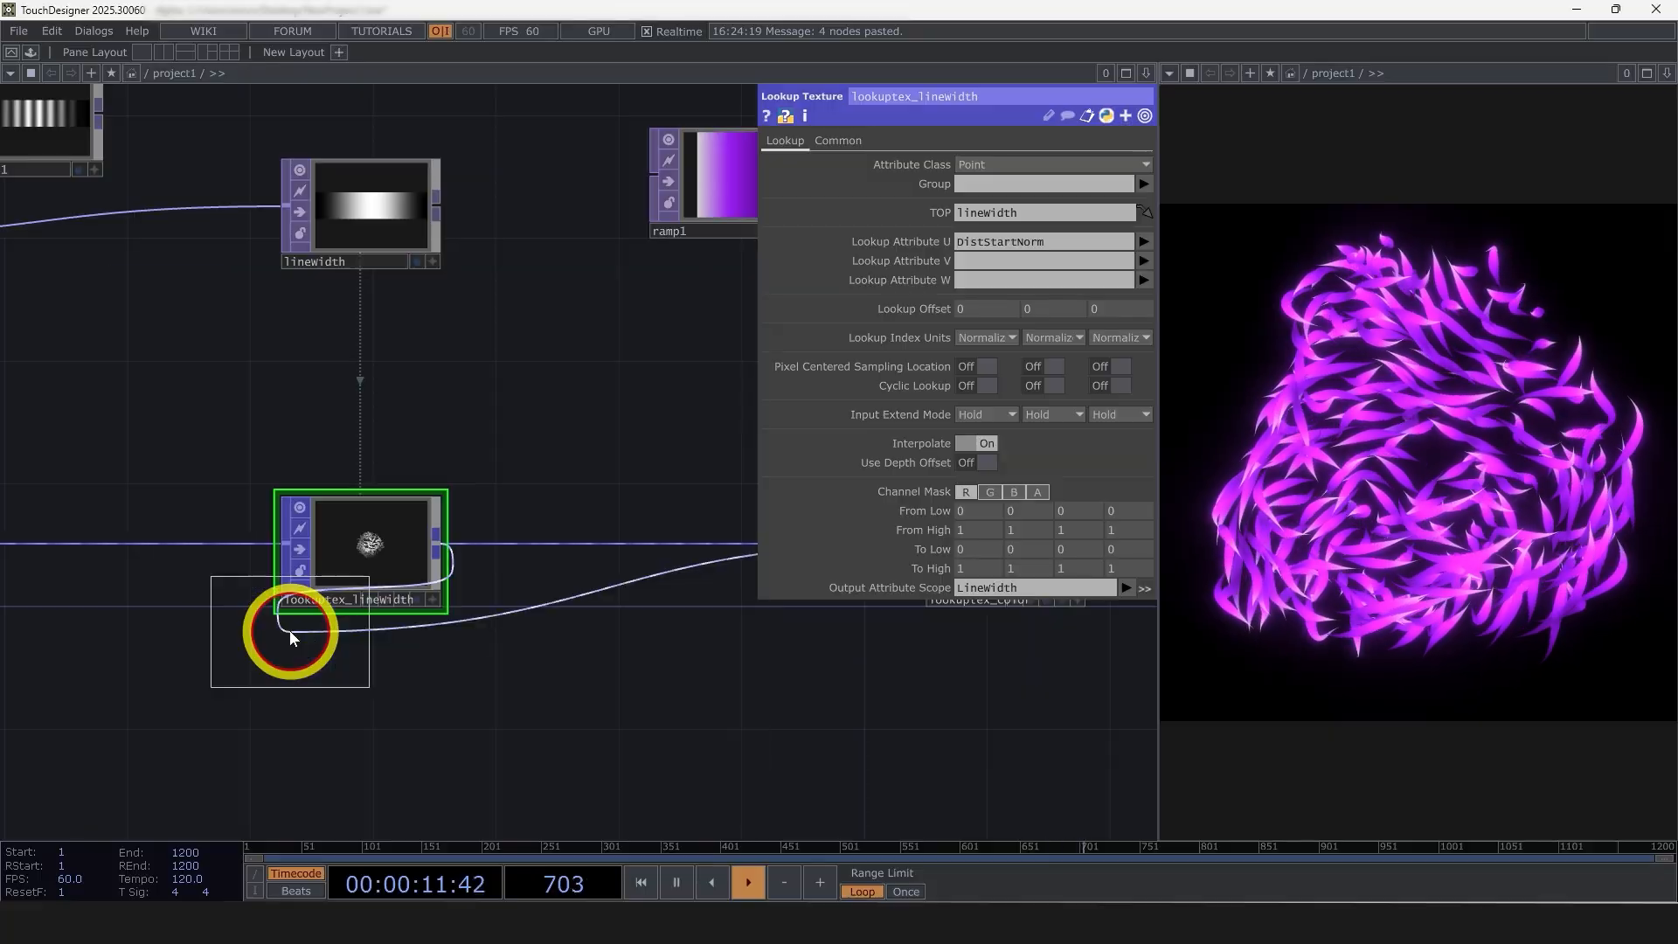
click(610, 544)
Set mathmix1's combine operation to A * B with LineWidth as Scope A and LineWidth_Noise as Scope B
scroll(691, 638, up, 3)
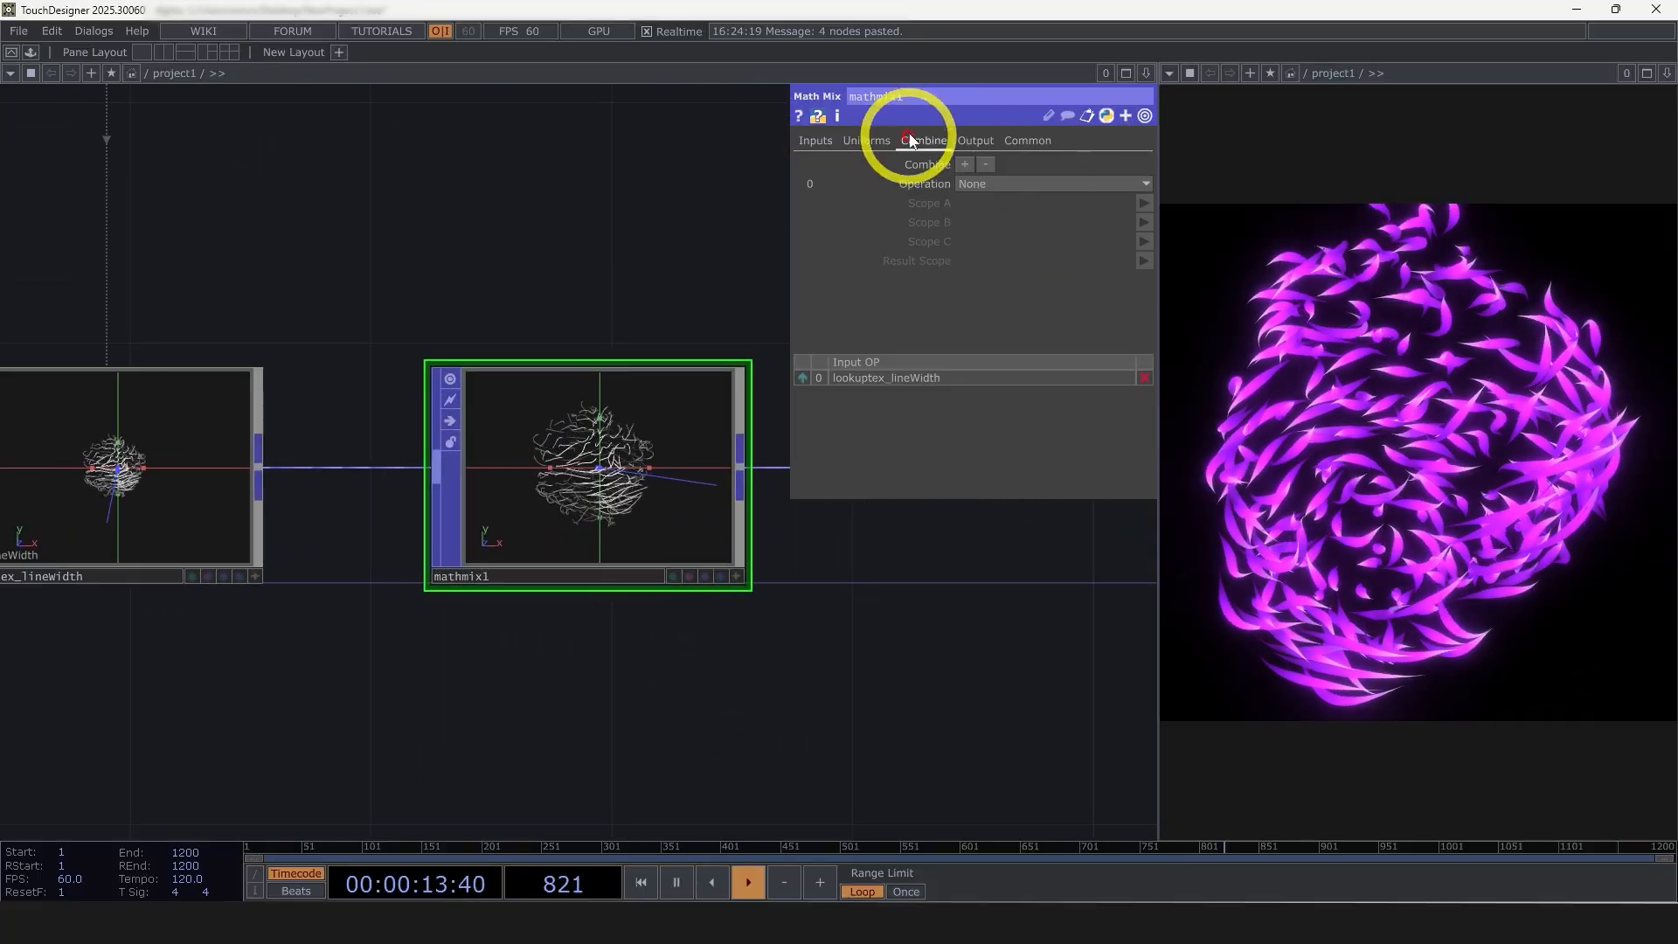
click(1008, 185)
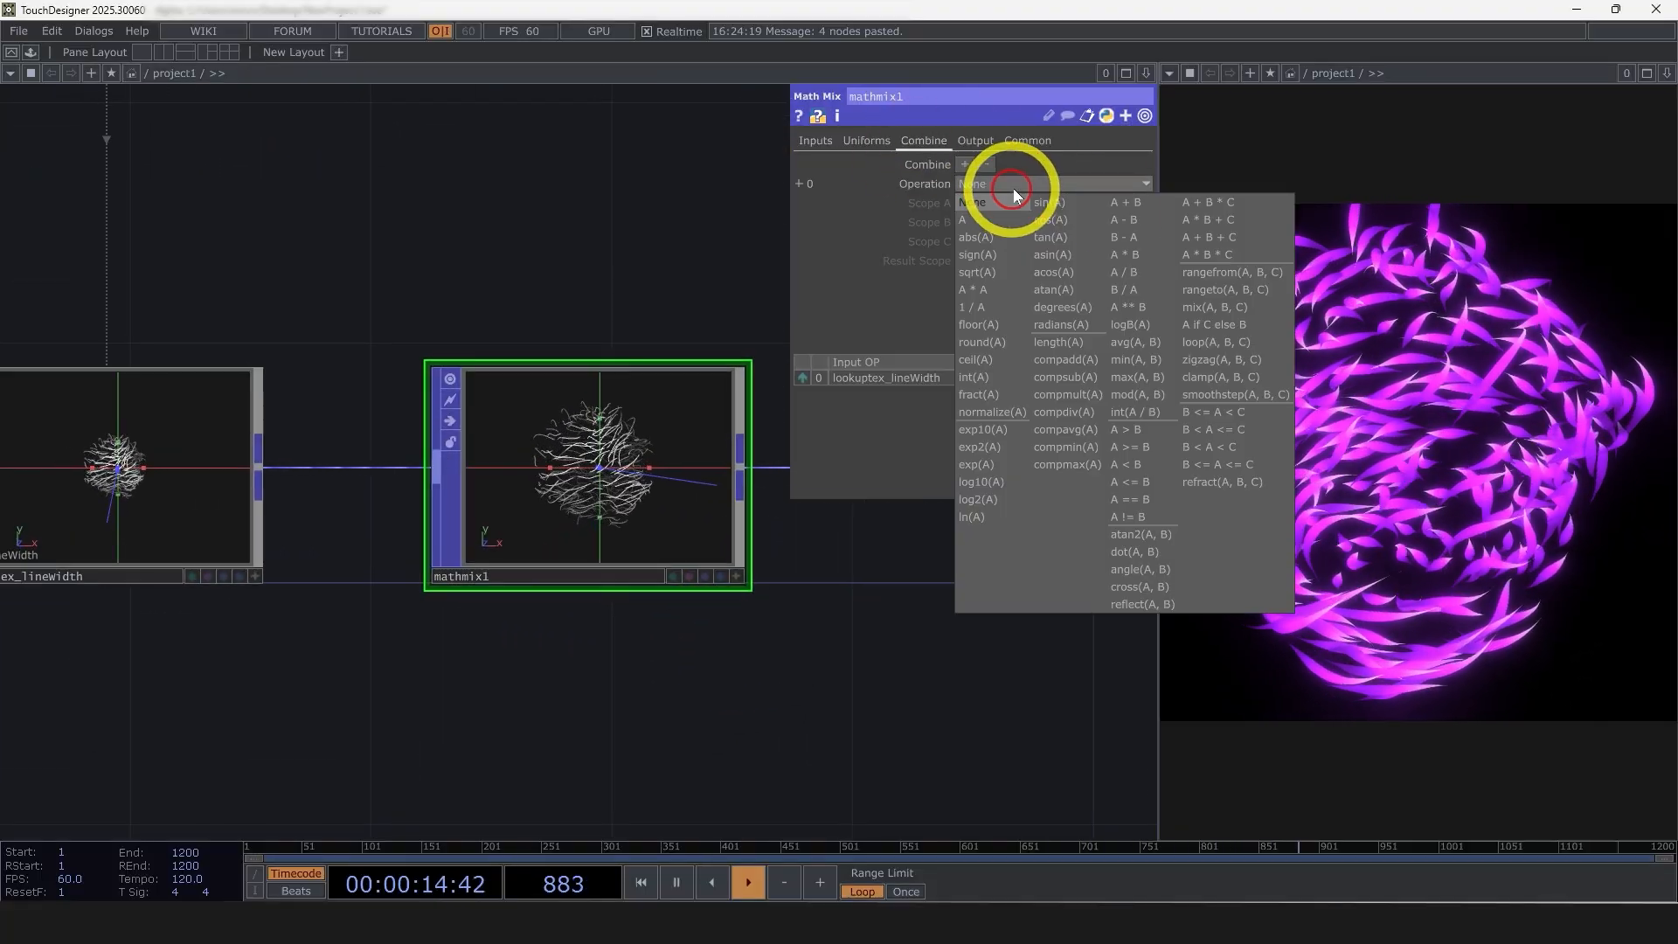
click(1128, 254)
click(1144, 203)
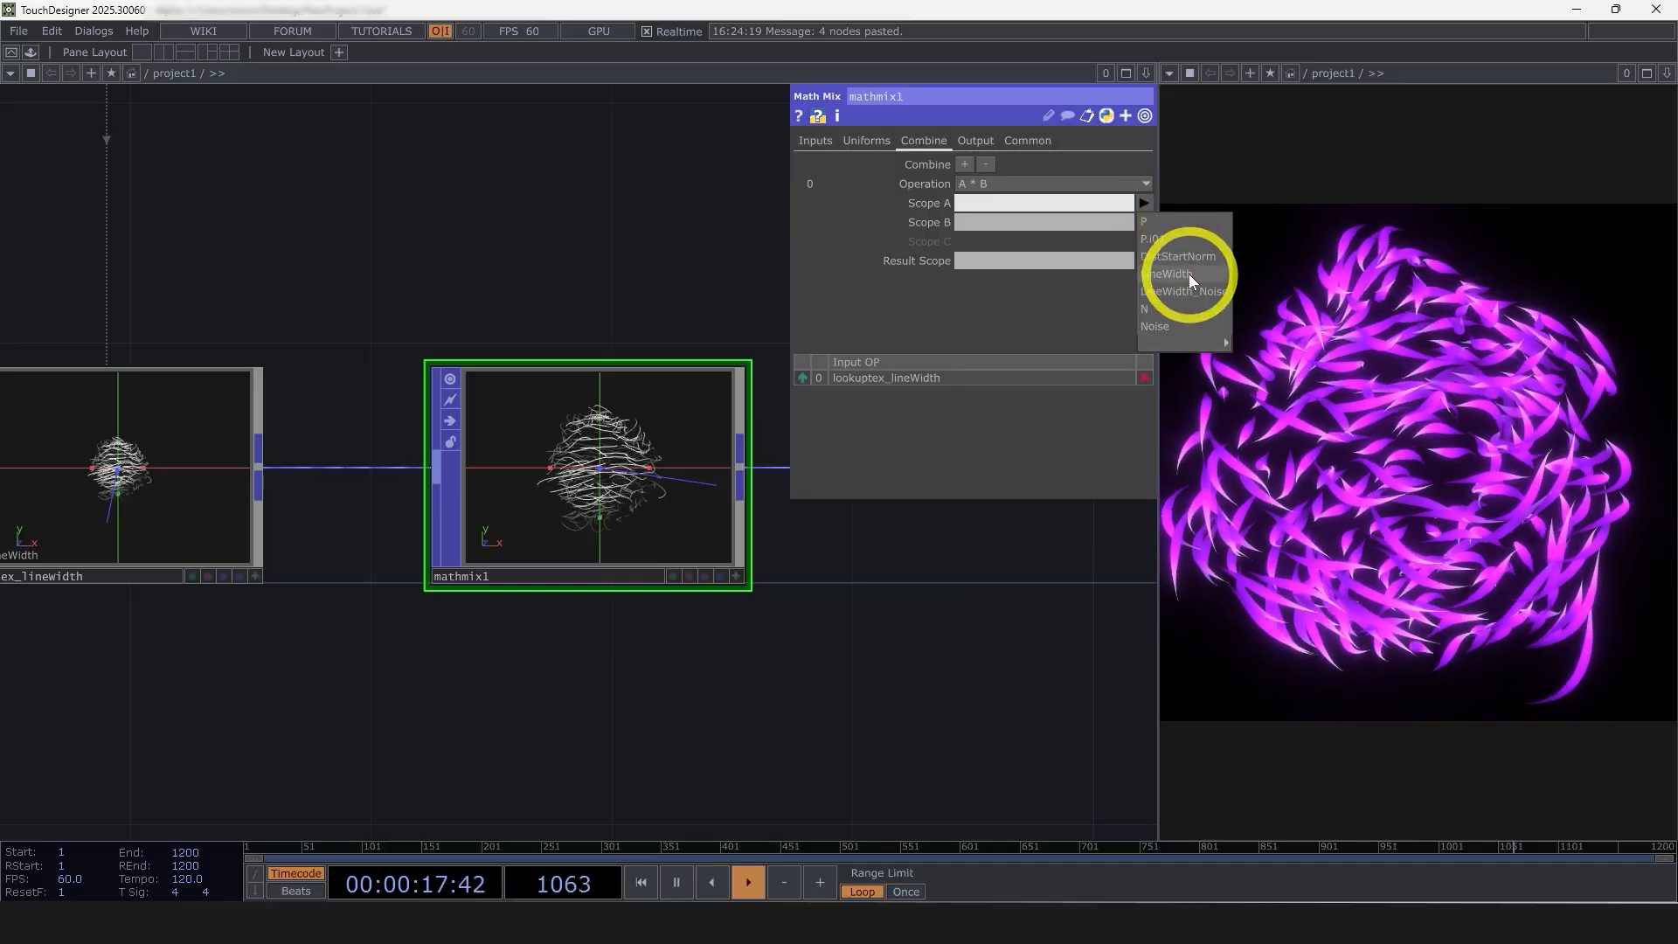
click(1189, 275)
click(1144, 222)
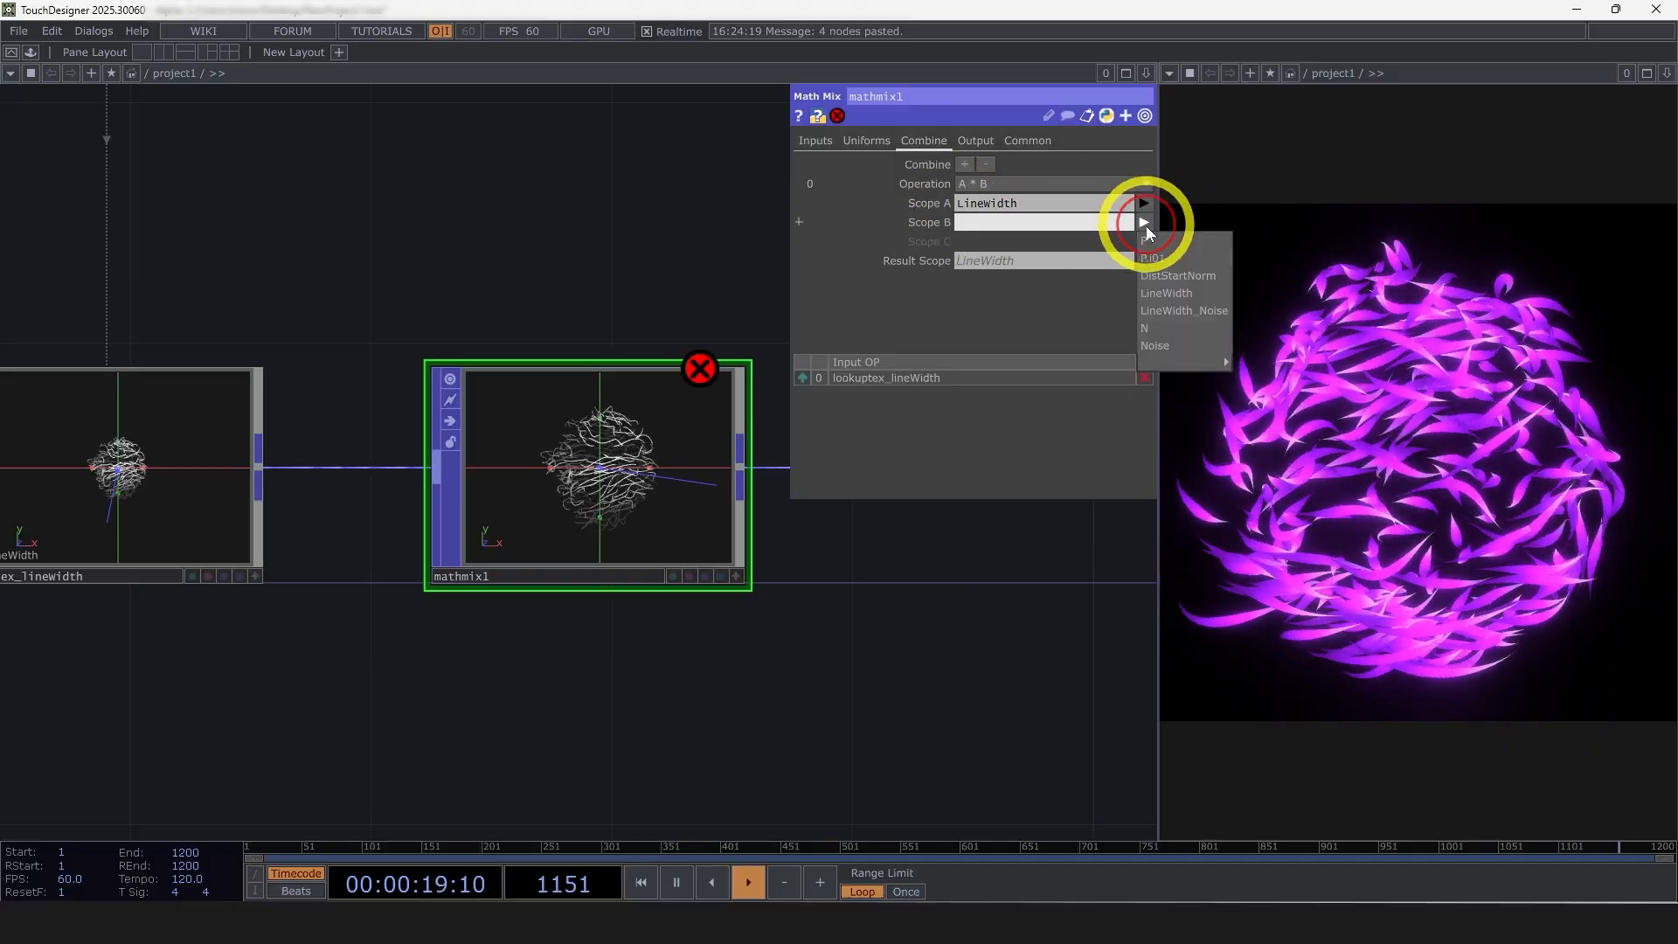
click(1184, 311)
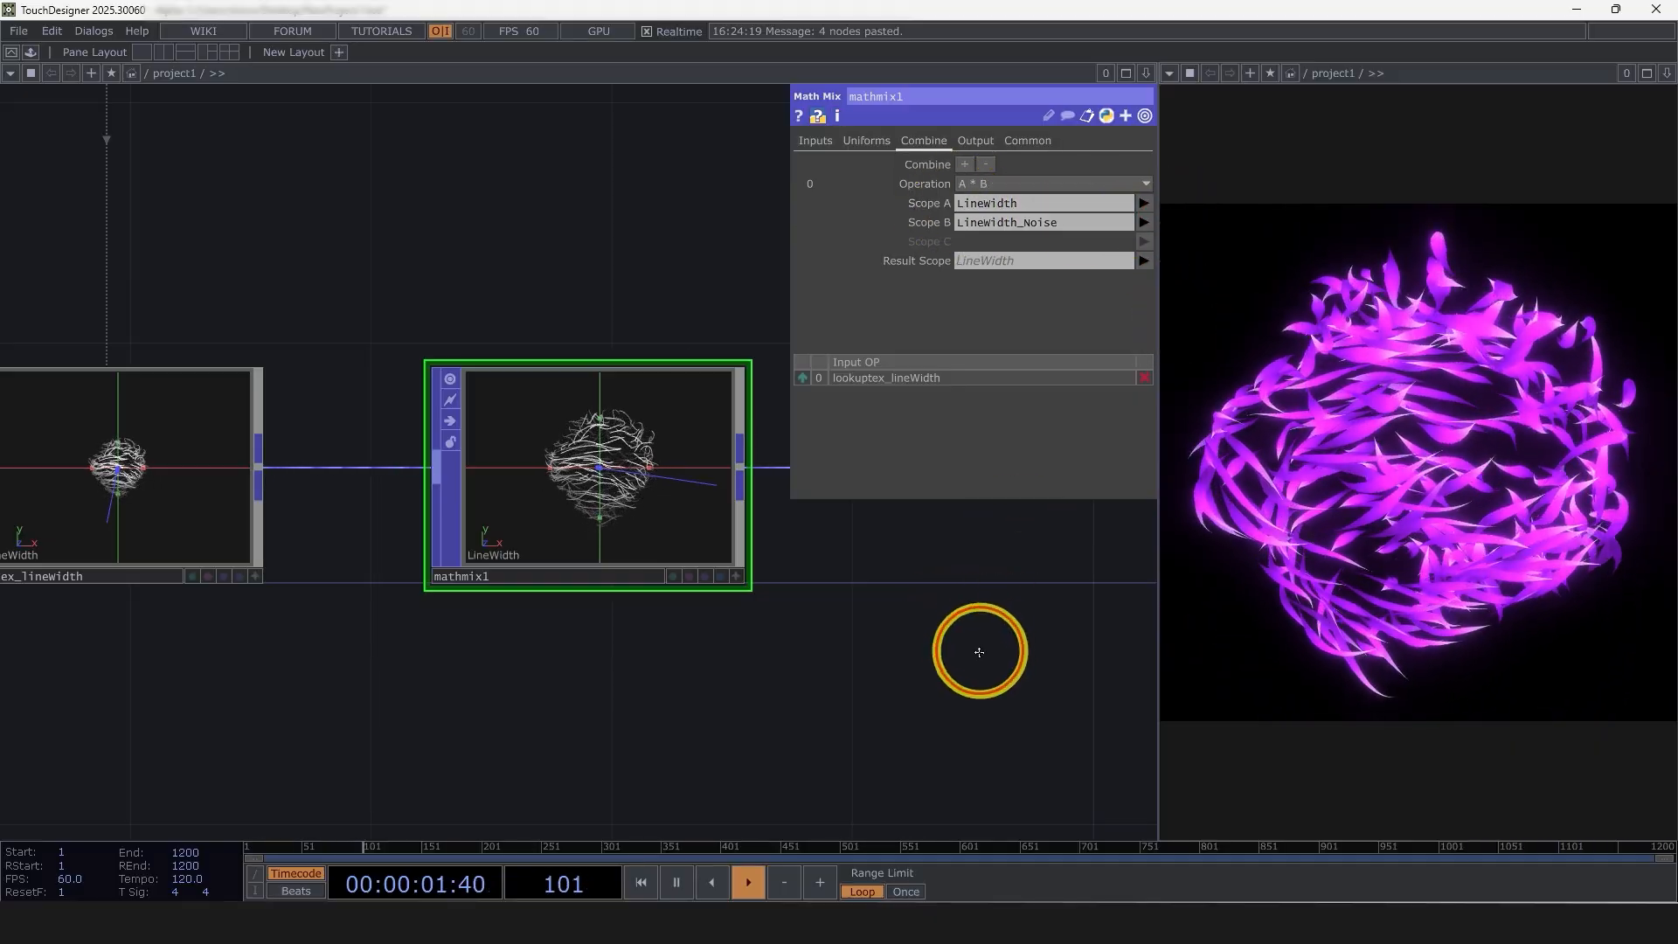
scroll(979, 652, down, 3)
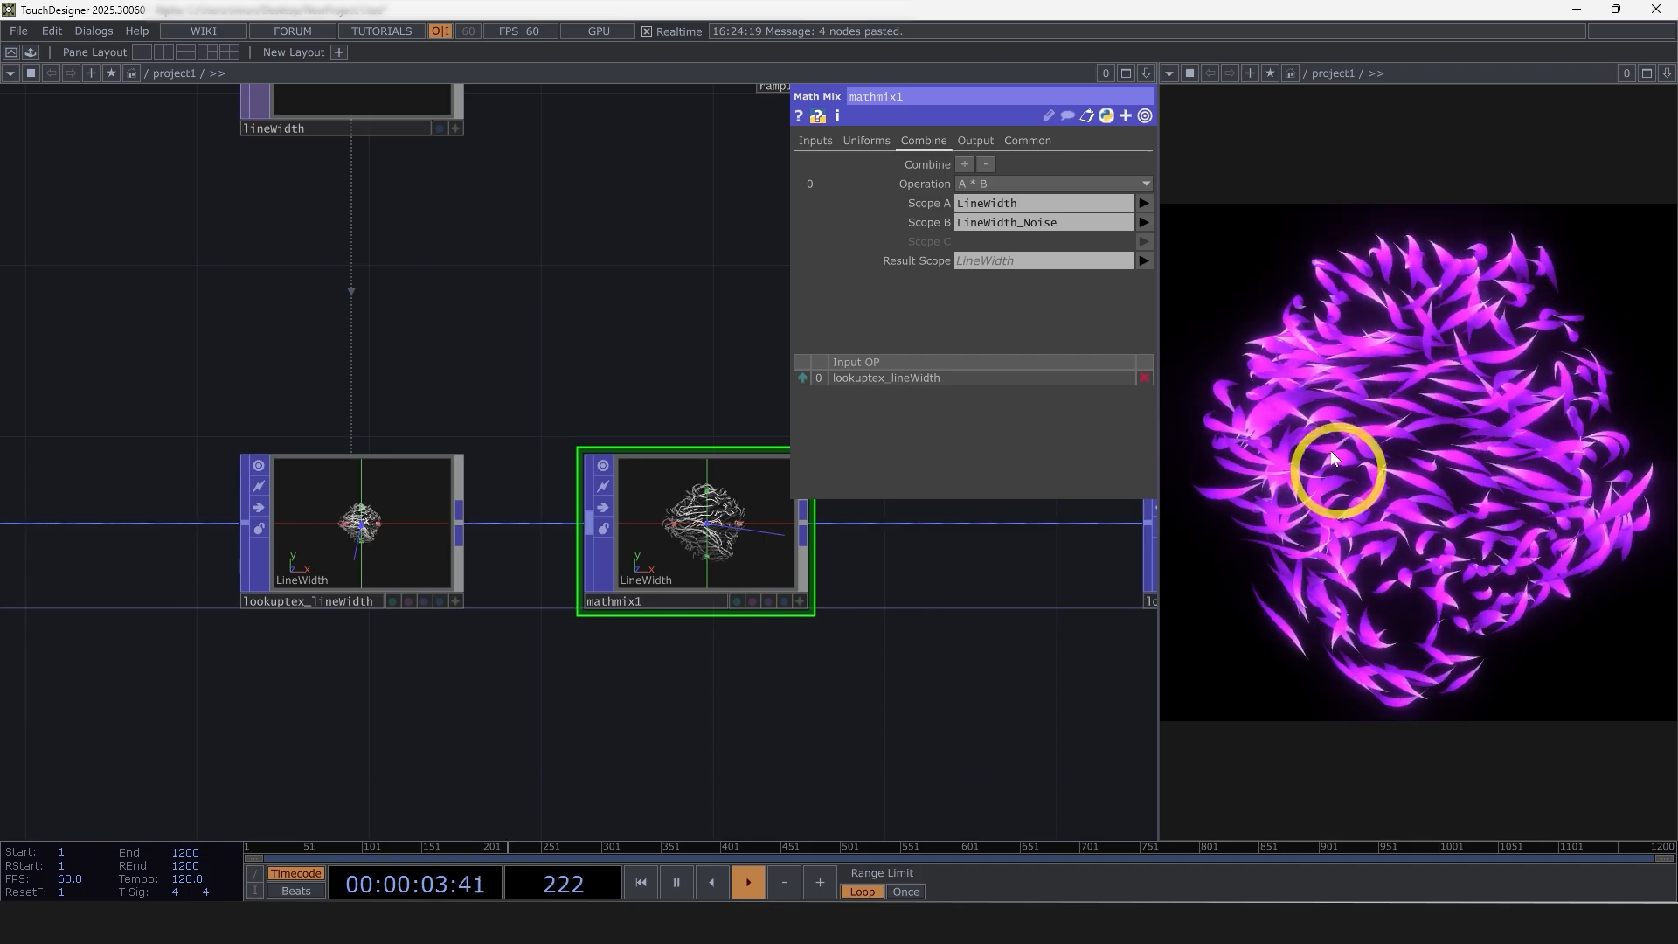
Set the Multiply of math3, the node feeding noise_lineWidth's animation, to 30 and reduce it to 20
scroll(974, 637, down, 4)
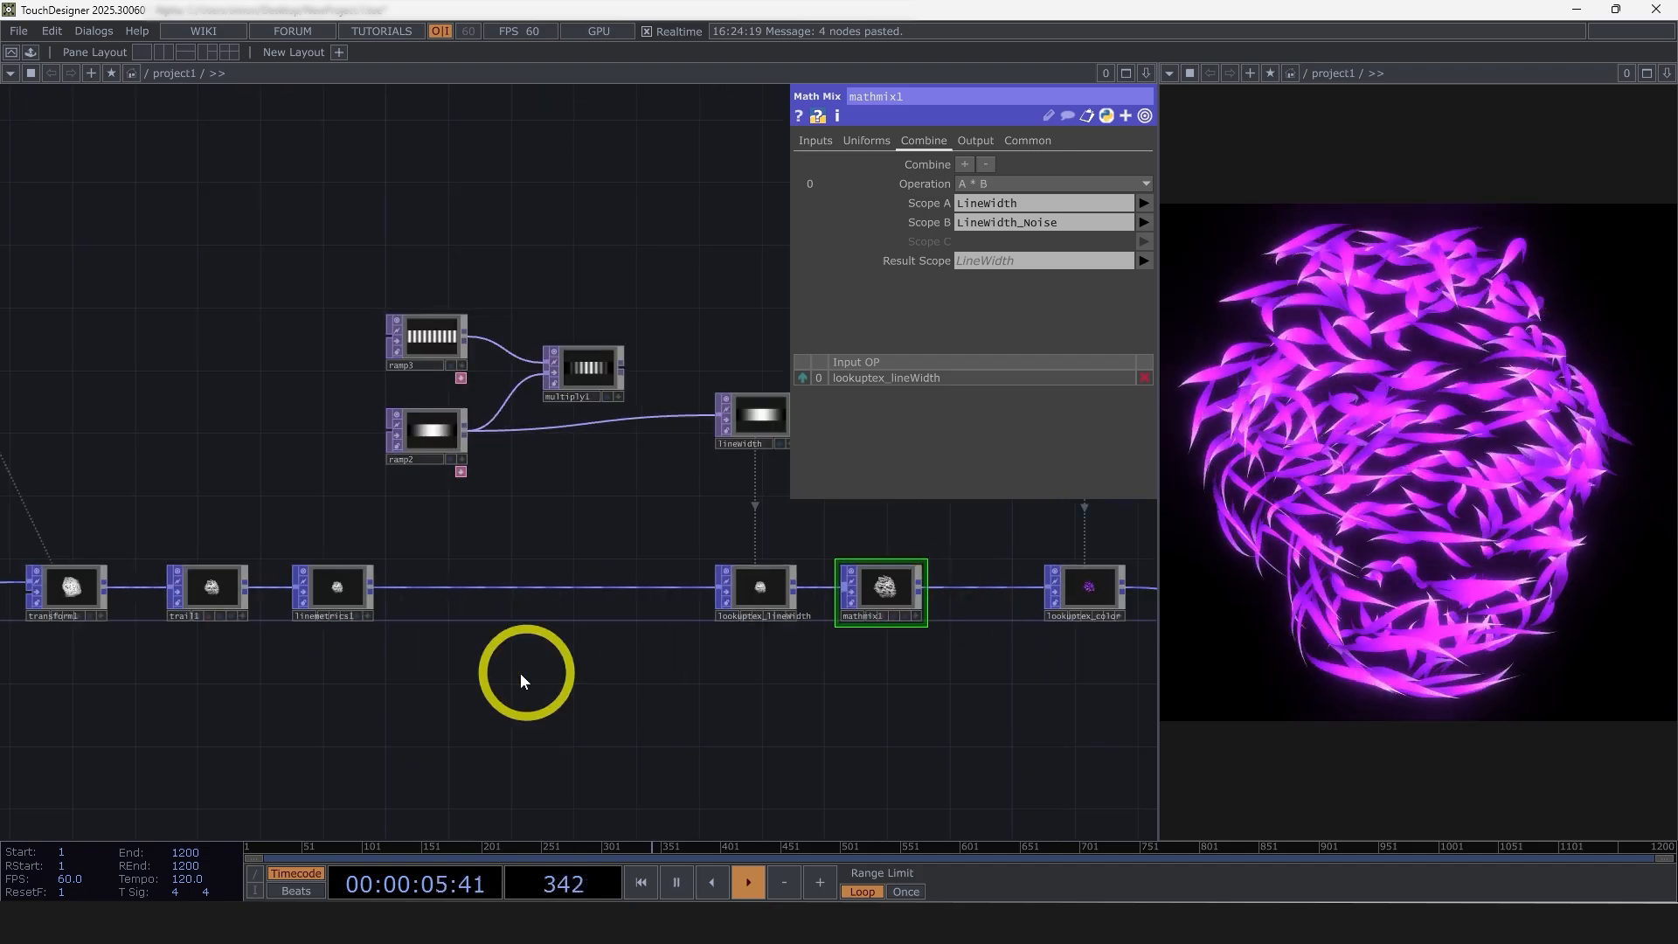
scroll(967, 656, down, 3)
scroll(573, 607, up, 8)
click(714, 652)
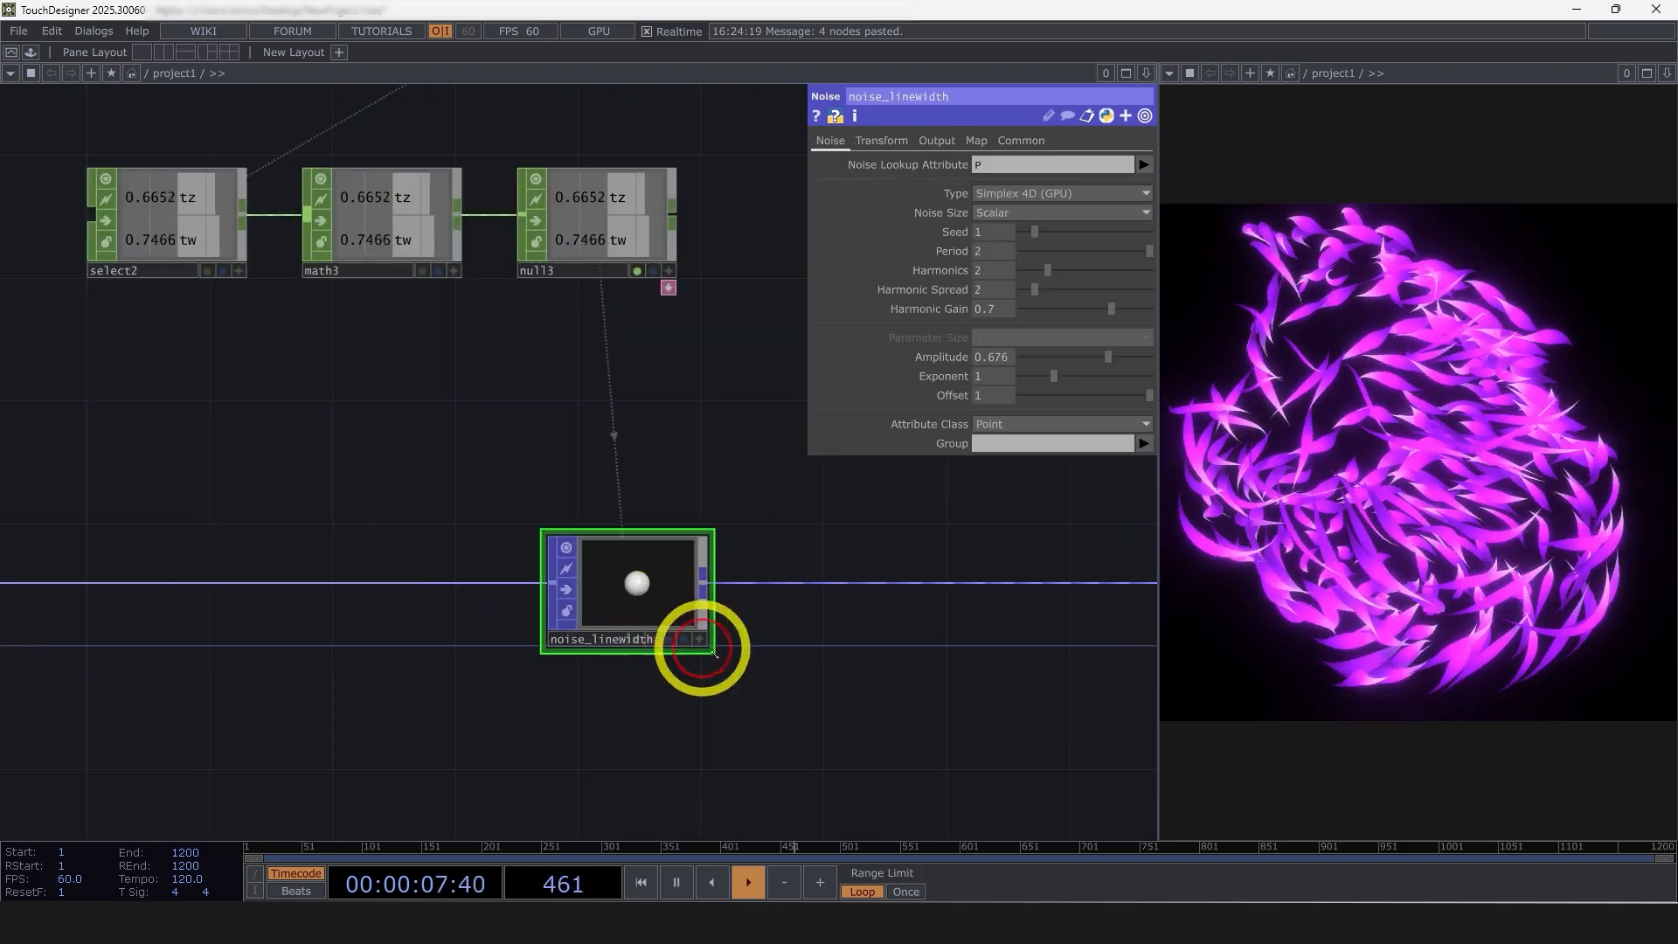
click(382, 213)
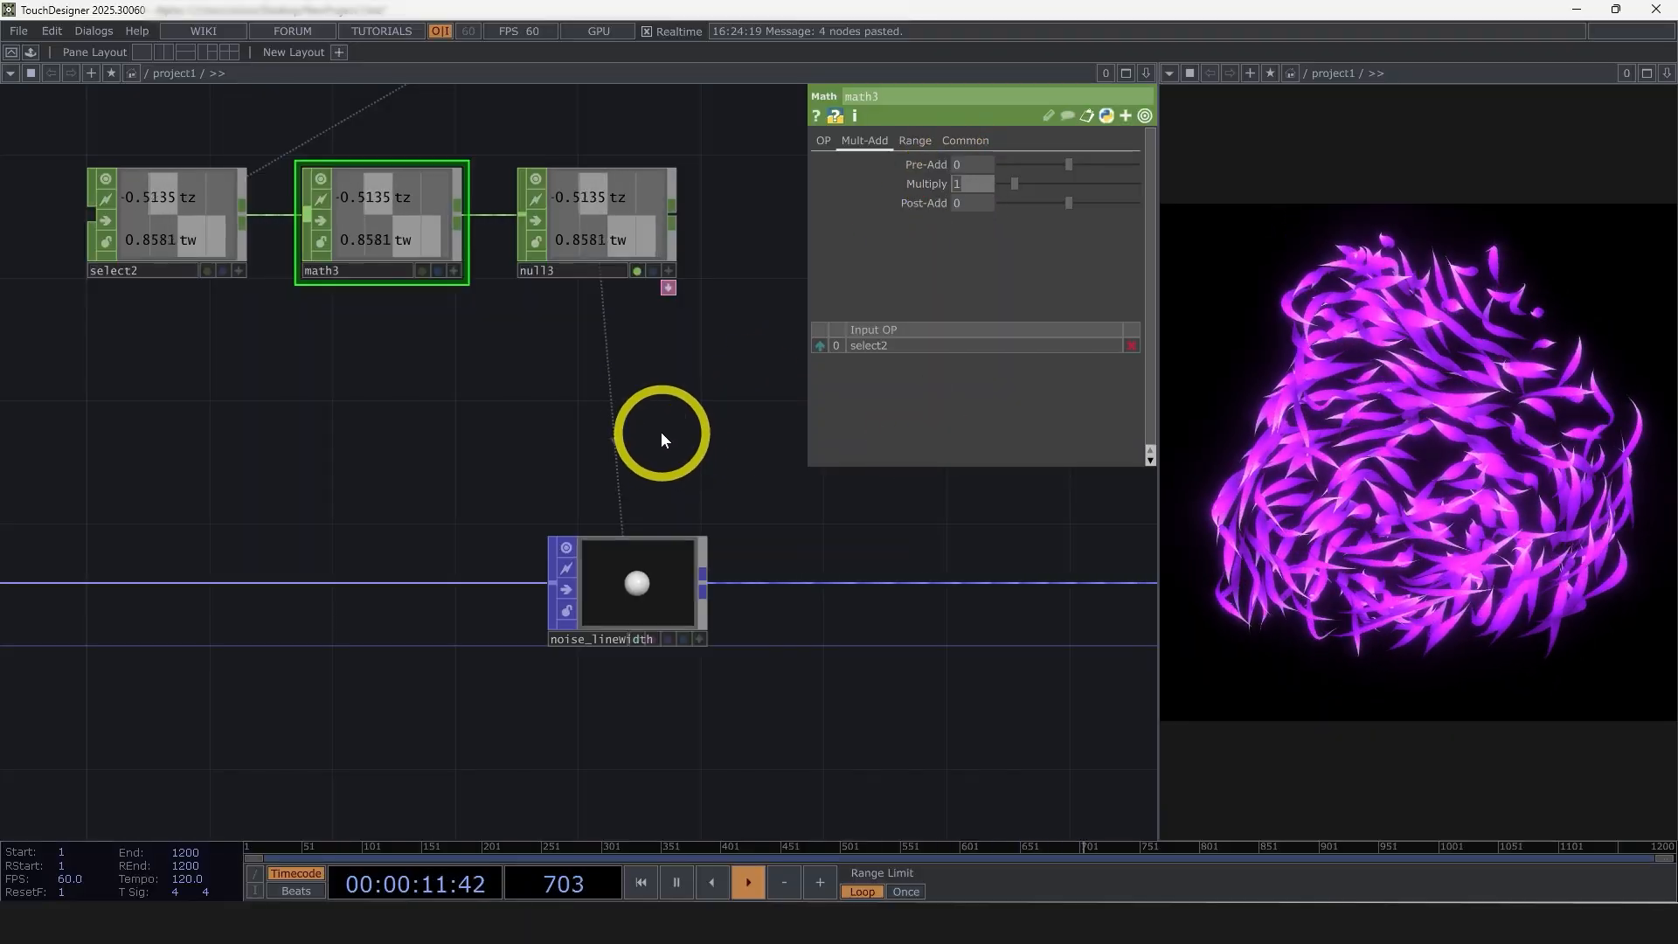
text(30)
key(Return)
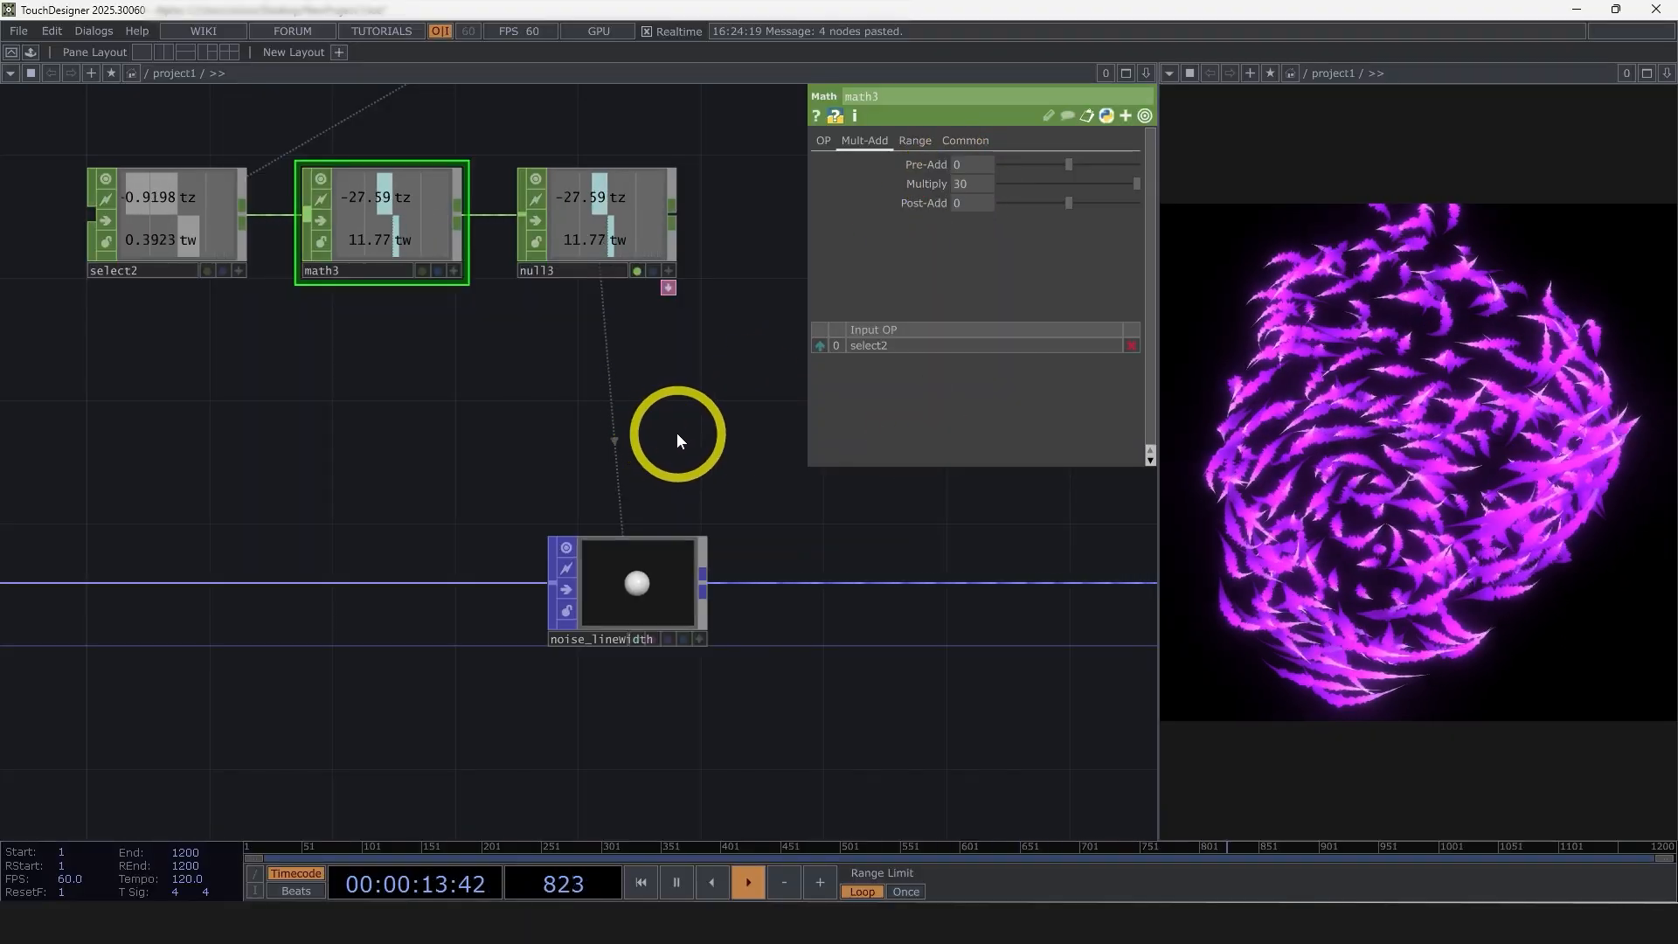
click(959, 182)
text(20)
click(1475, 352)
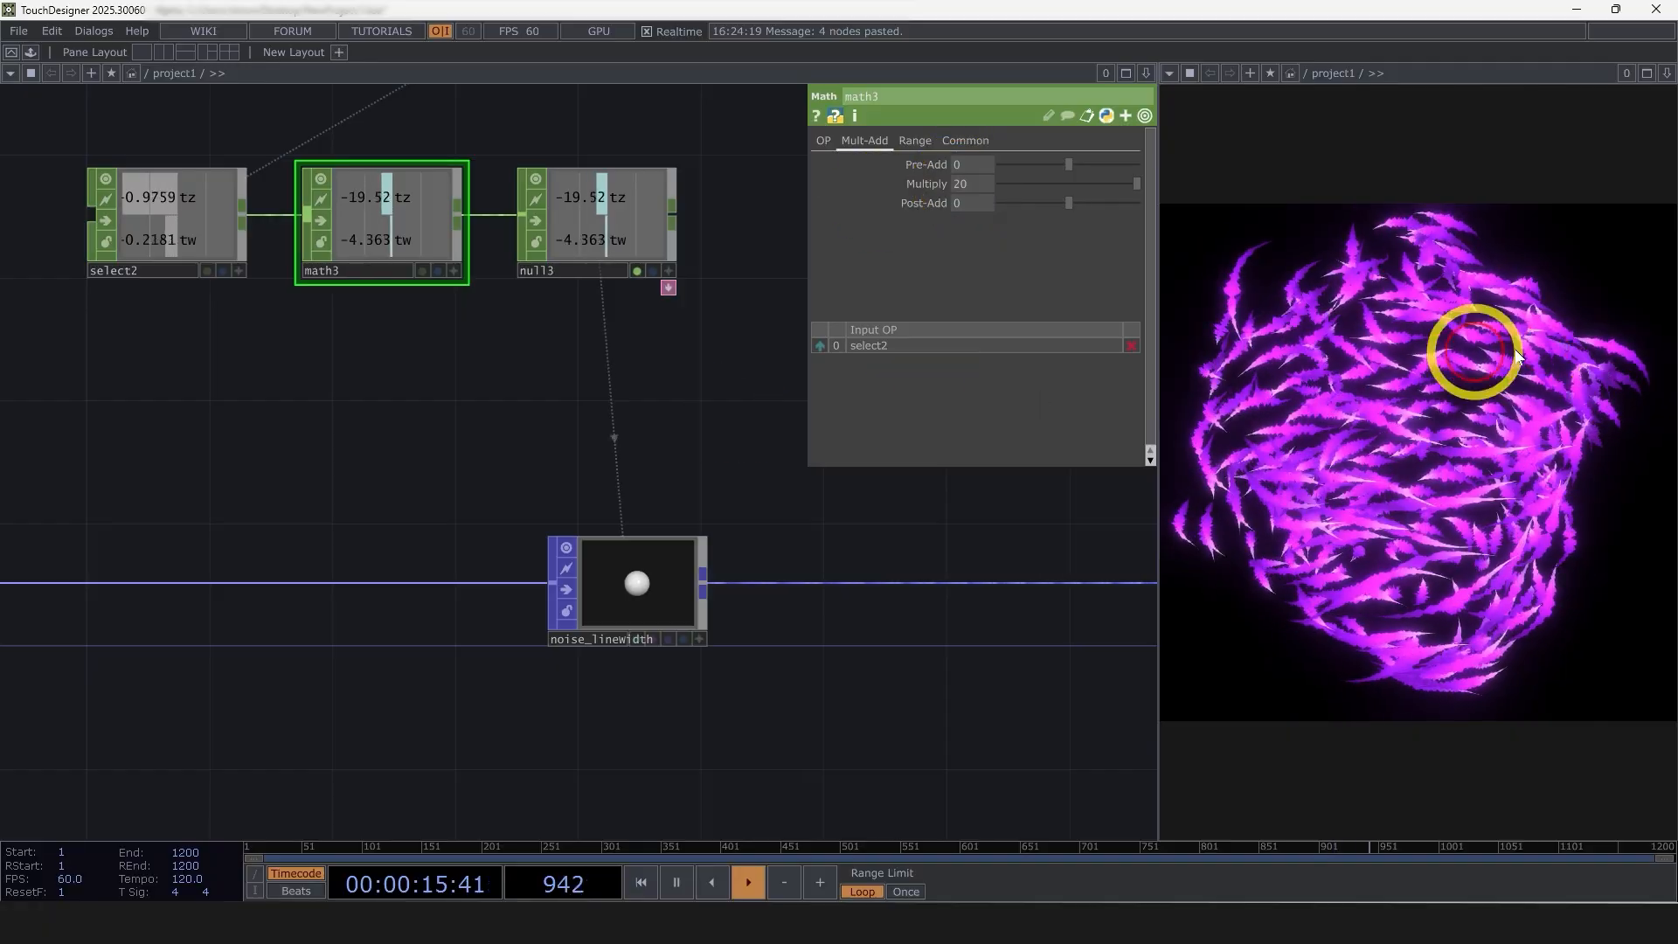
Route the combined ramps through multiply1 into the lineWidth null in place of the direct ramp2 connection
scroll(702, 601, up, 1)
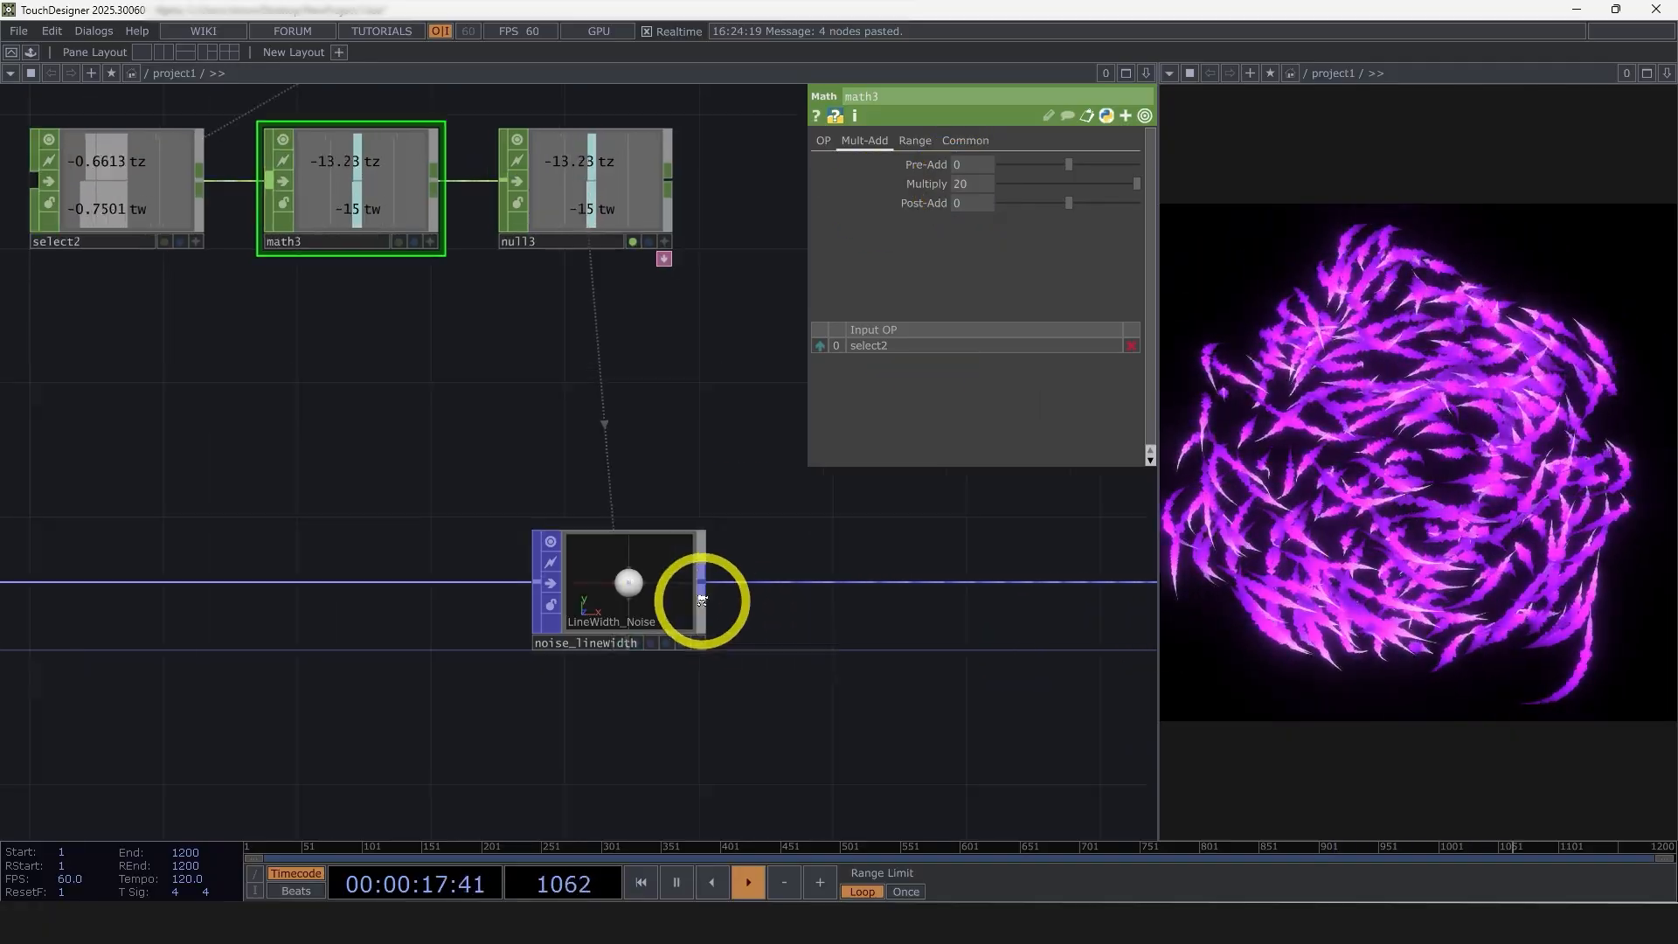
scroll(702, 601, up, 3)
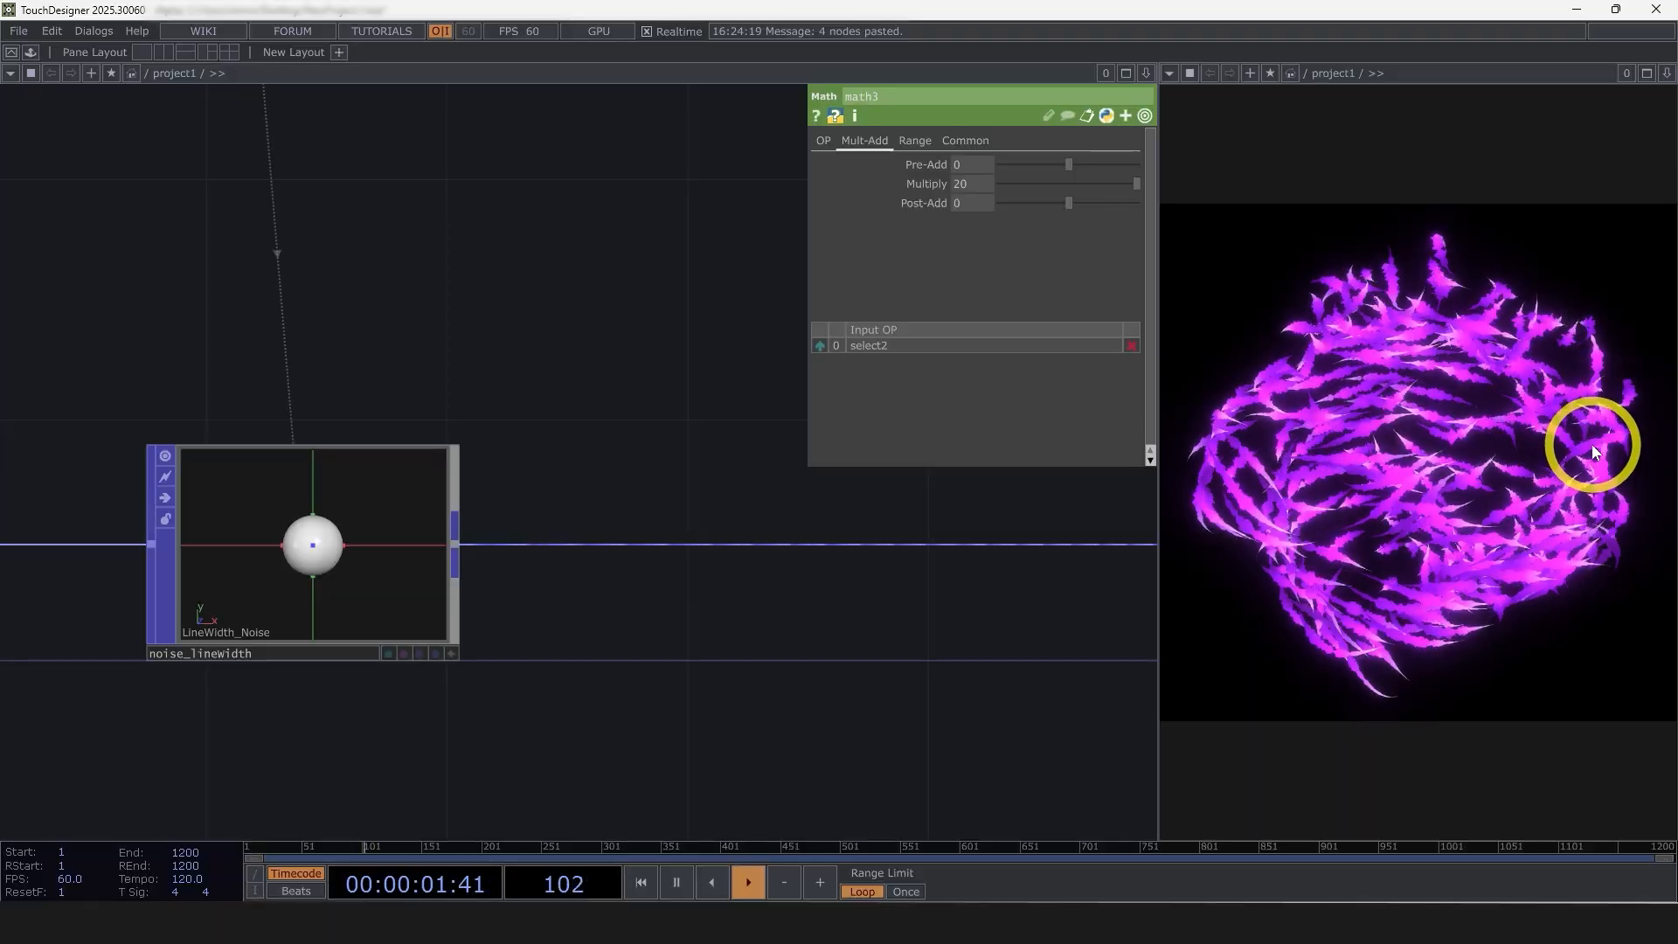
scroll(580, 612, down, 5)
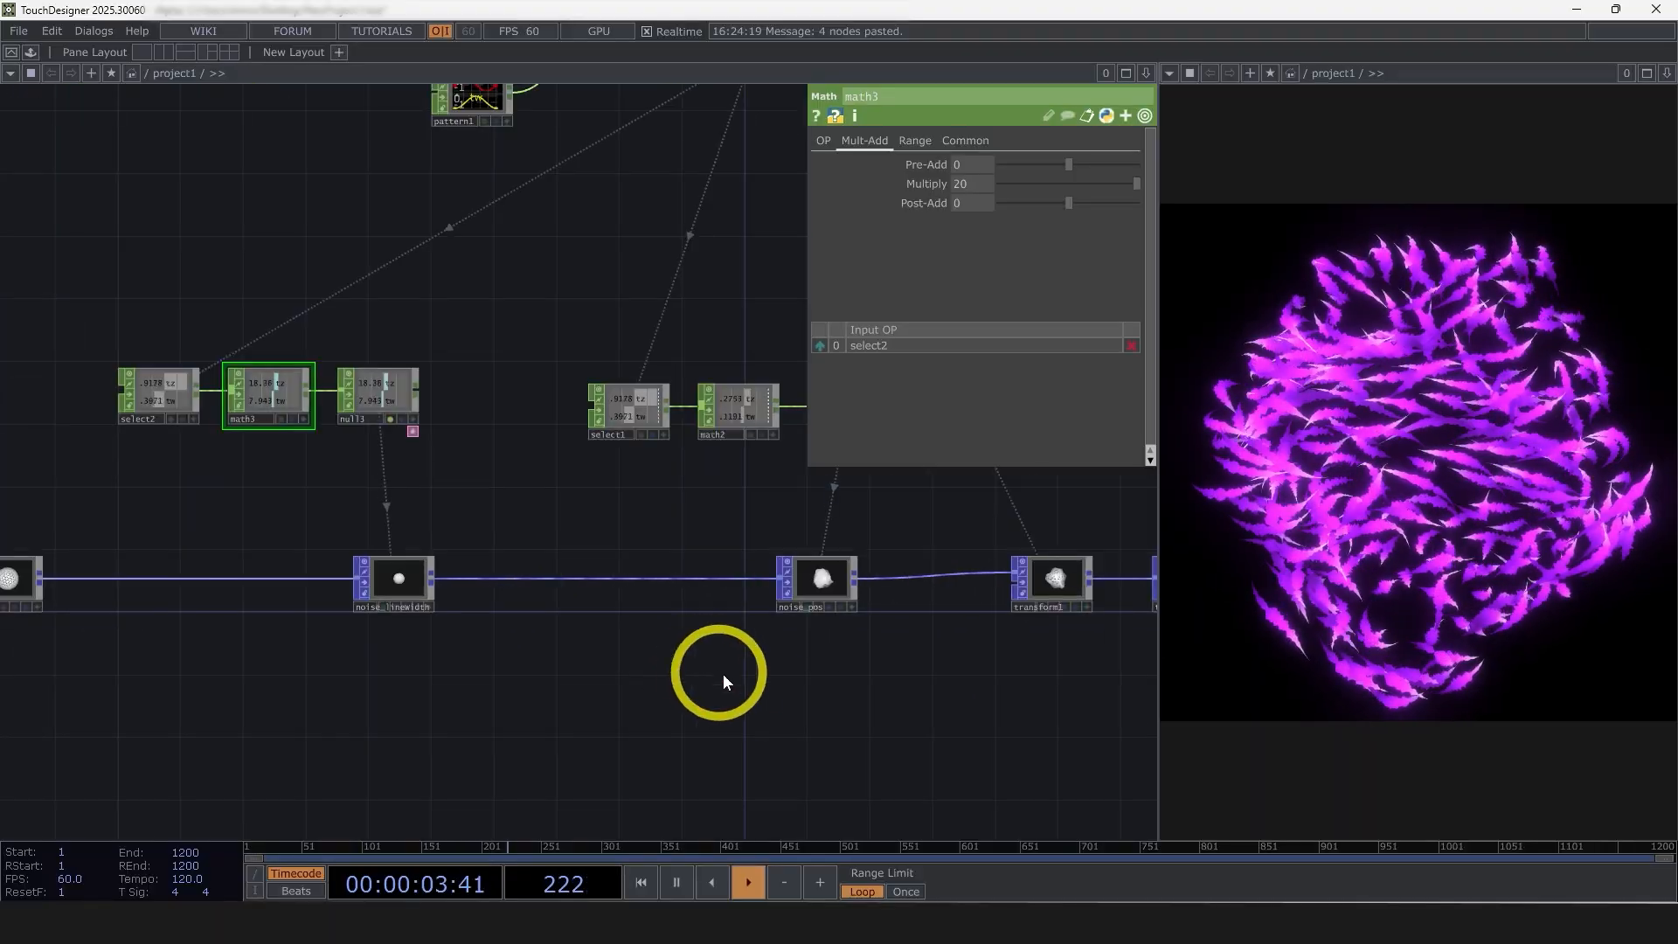
drag(810, 694, 253, 669)
scroll(367, 672, down, 4)
scroll(743, 608, up, 4)
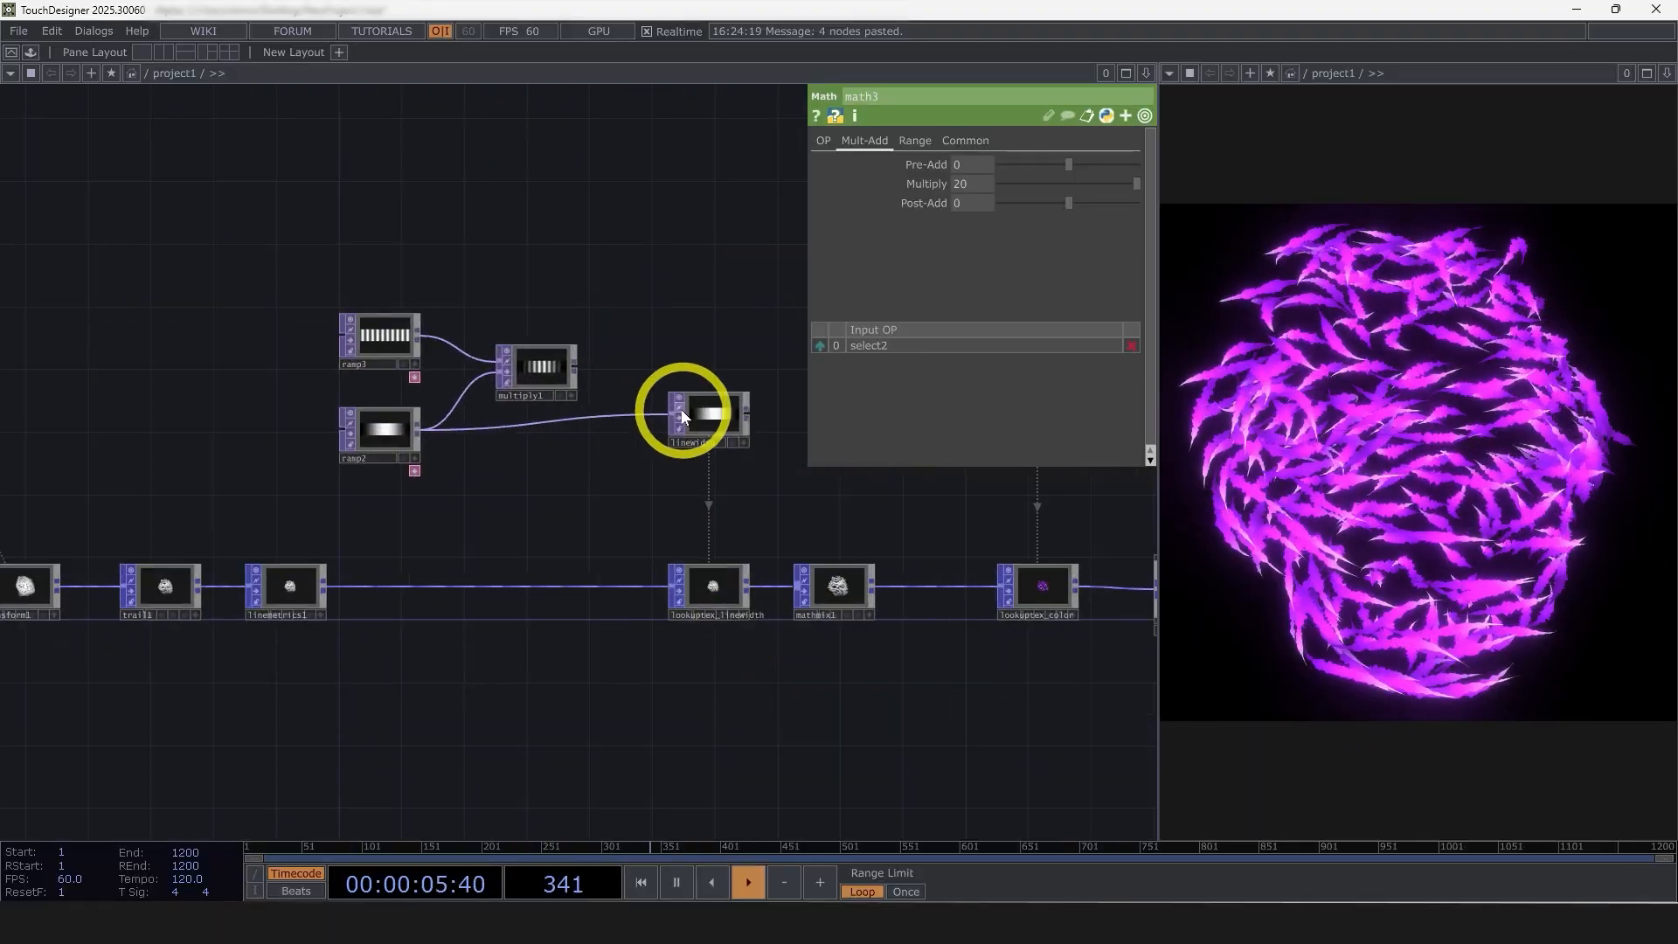
drag(680, 409, 538, 418)
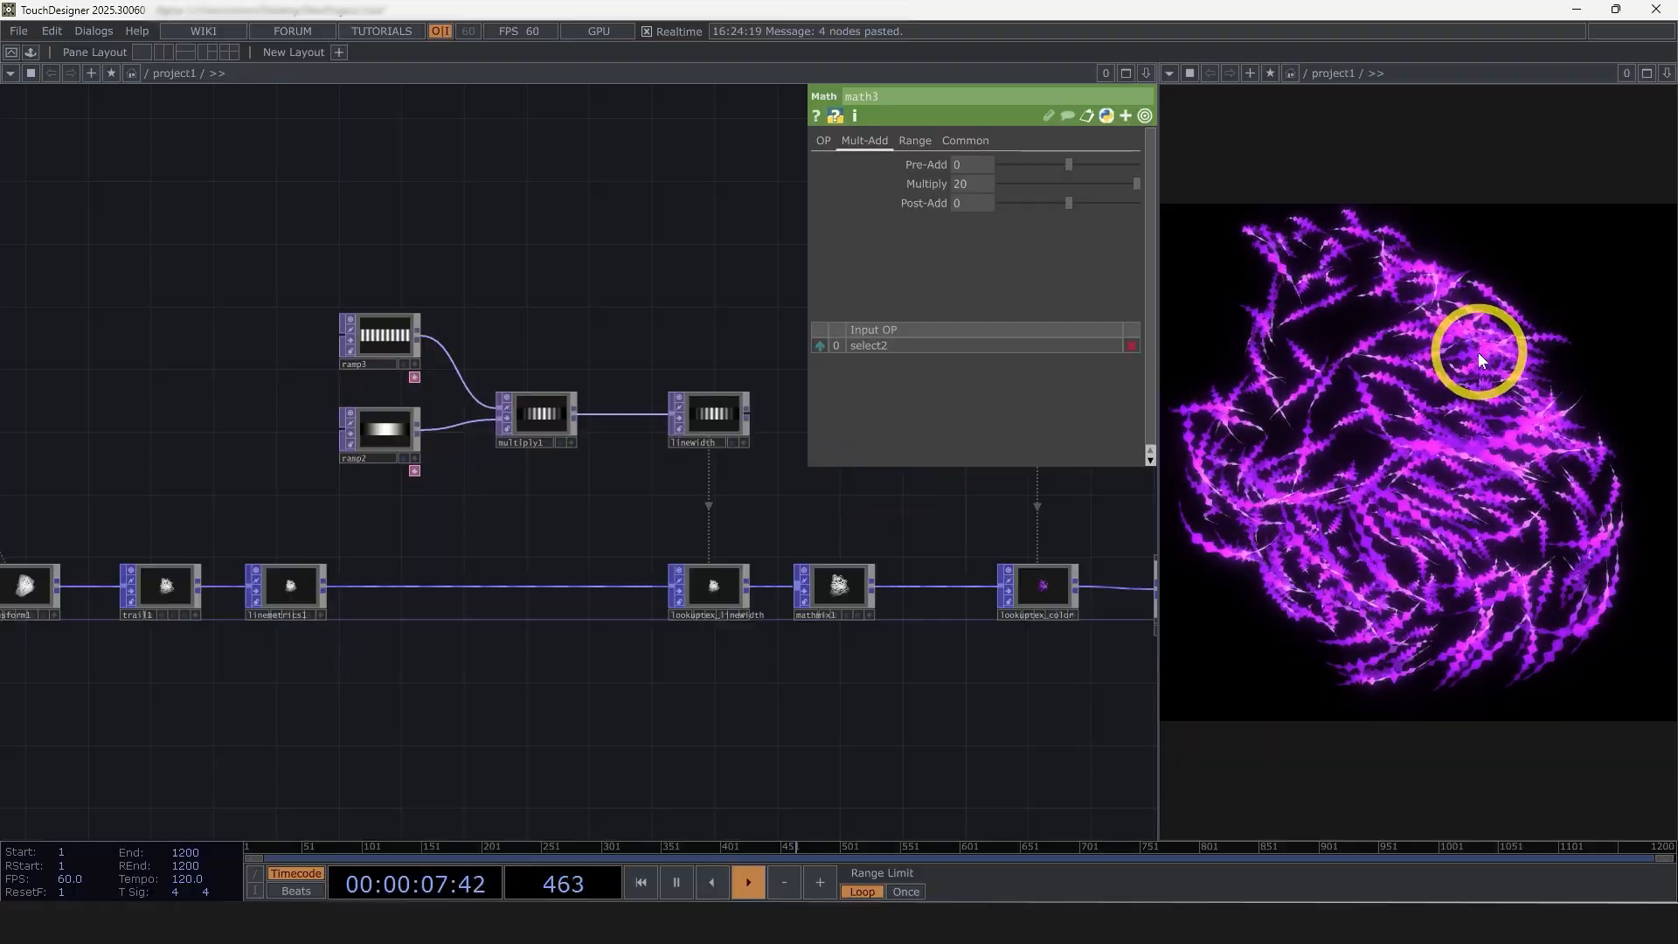
Try a Period expression of 1/13 on ramp3 and settle on 1/3
click(391, 343)
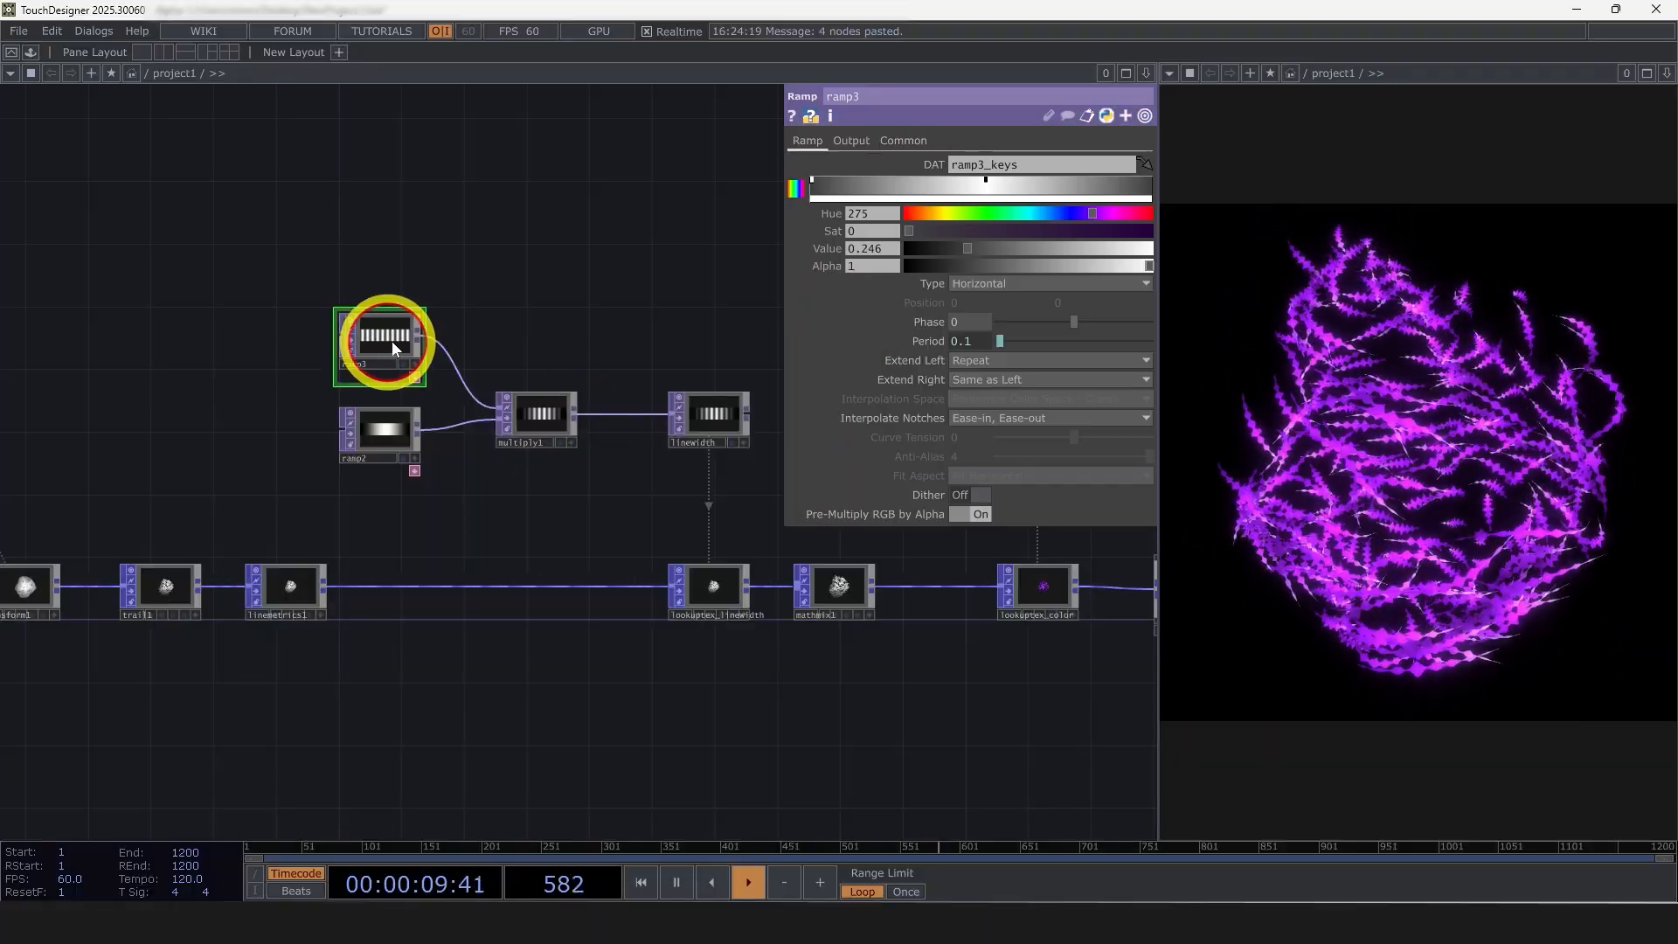
click(930, 341)
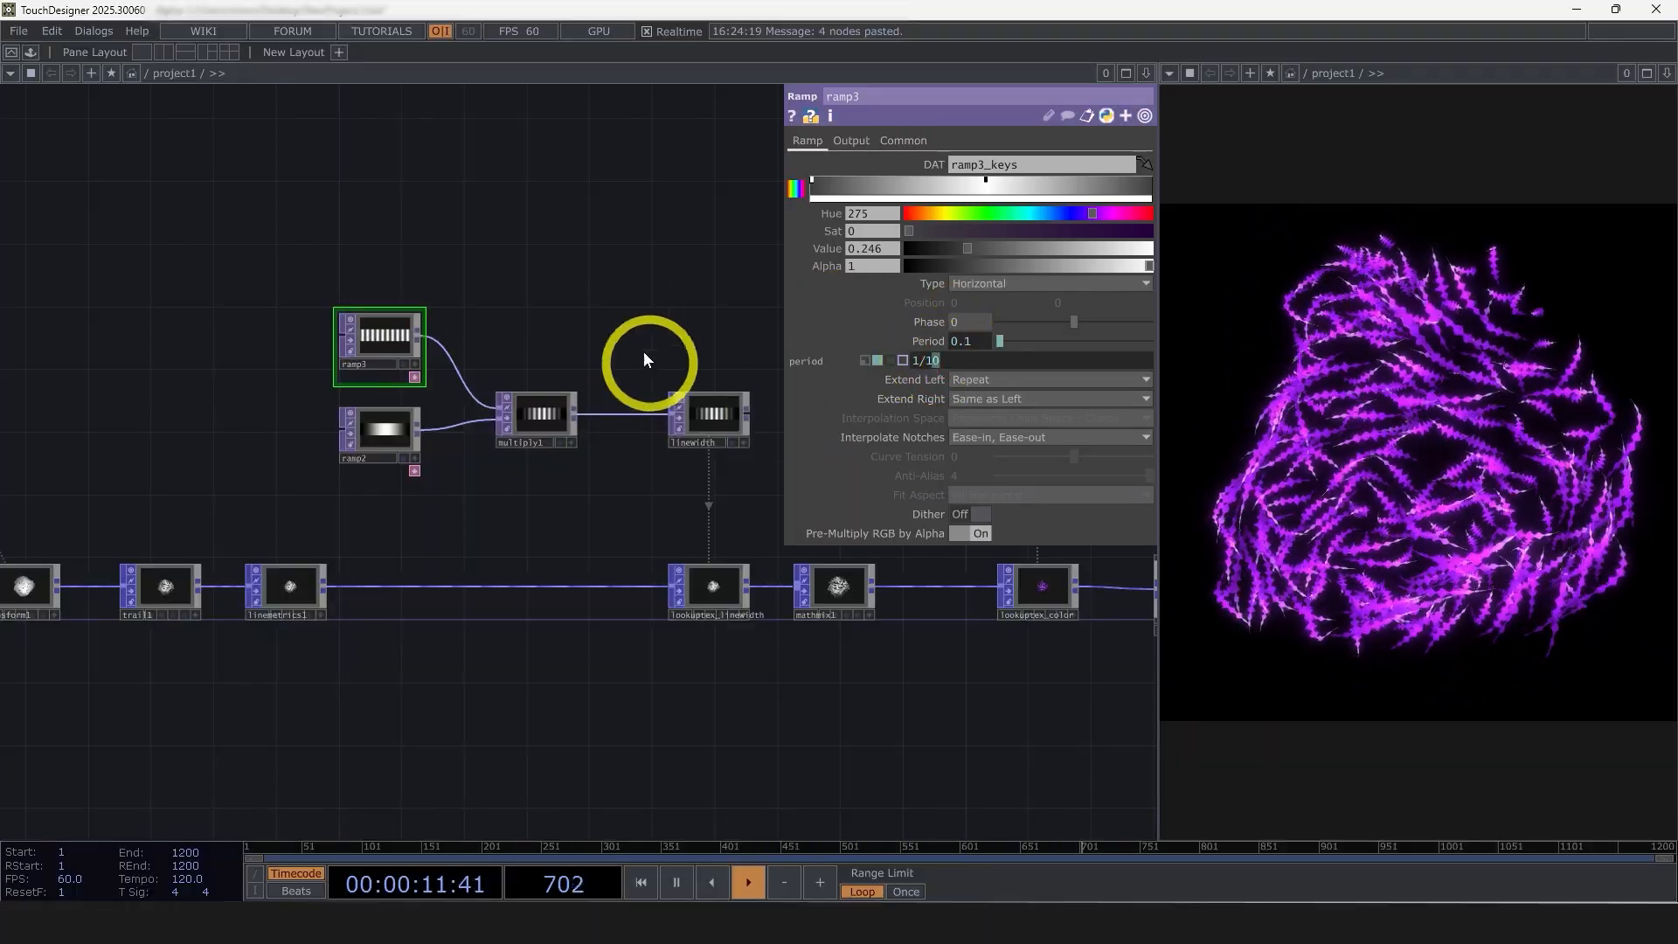
text(3)
click(597, 264)
click(976, 343)
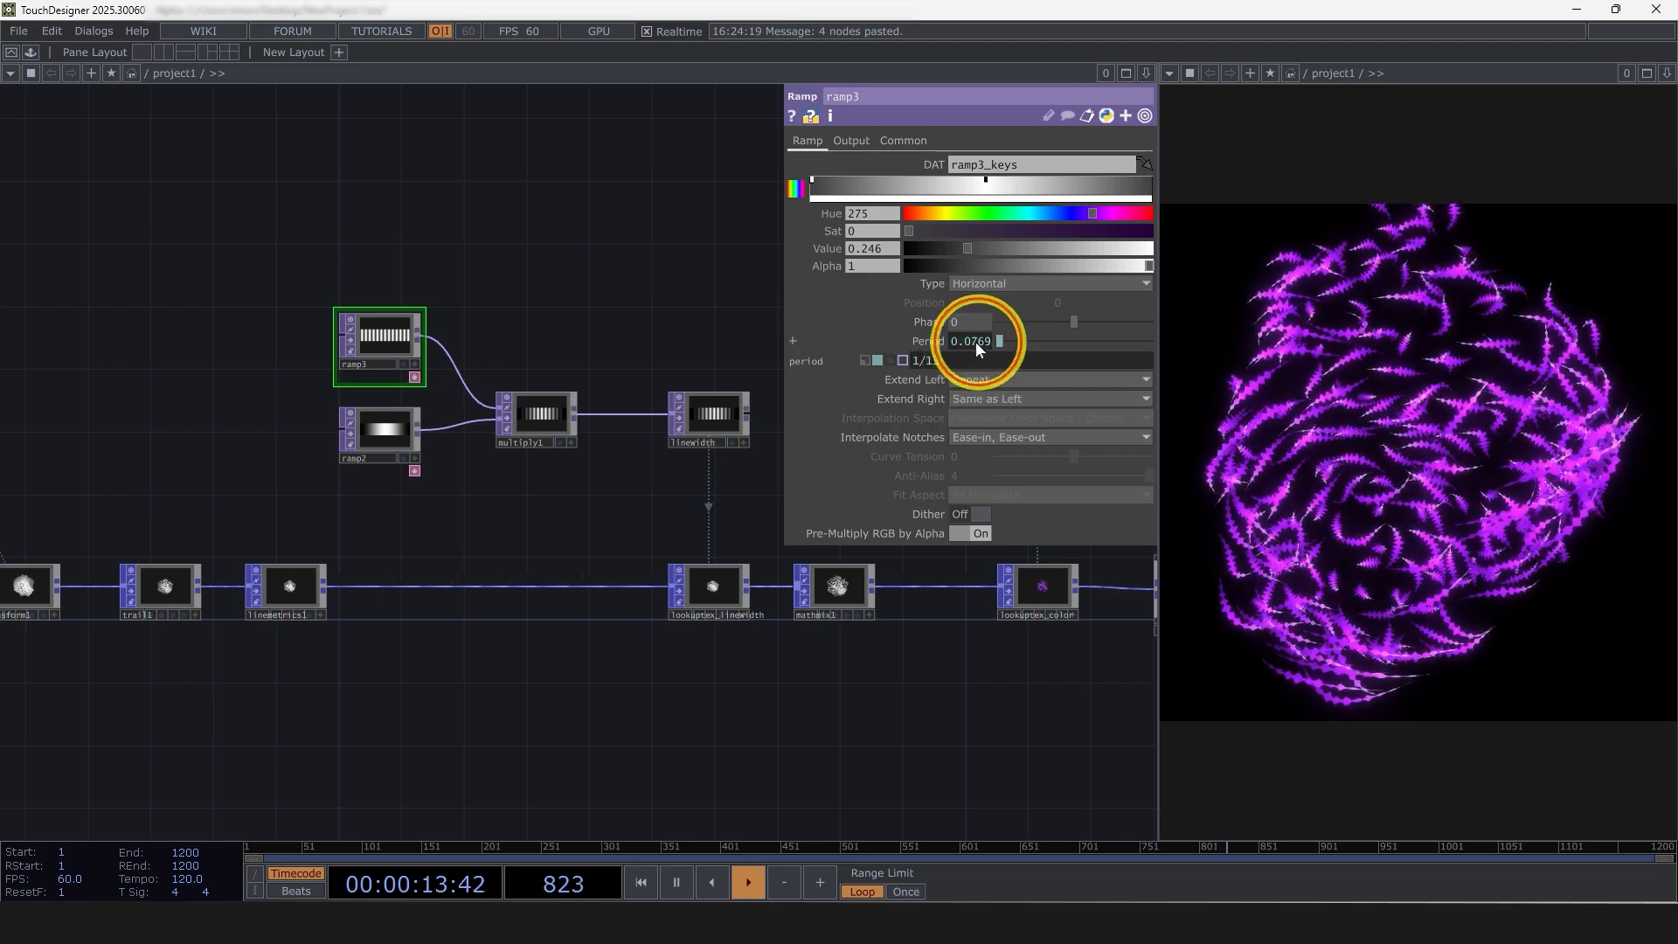
click(925, 362)
key(Delete)
click(700, 271)
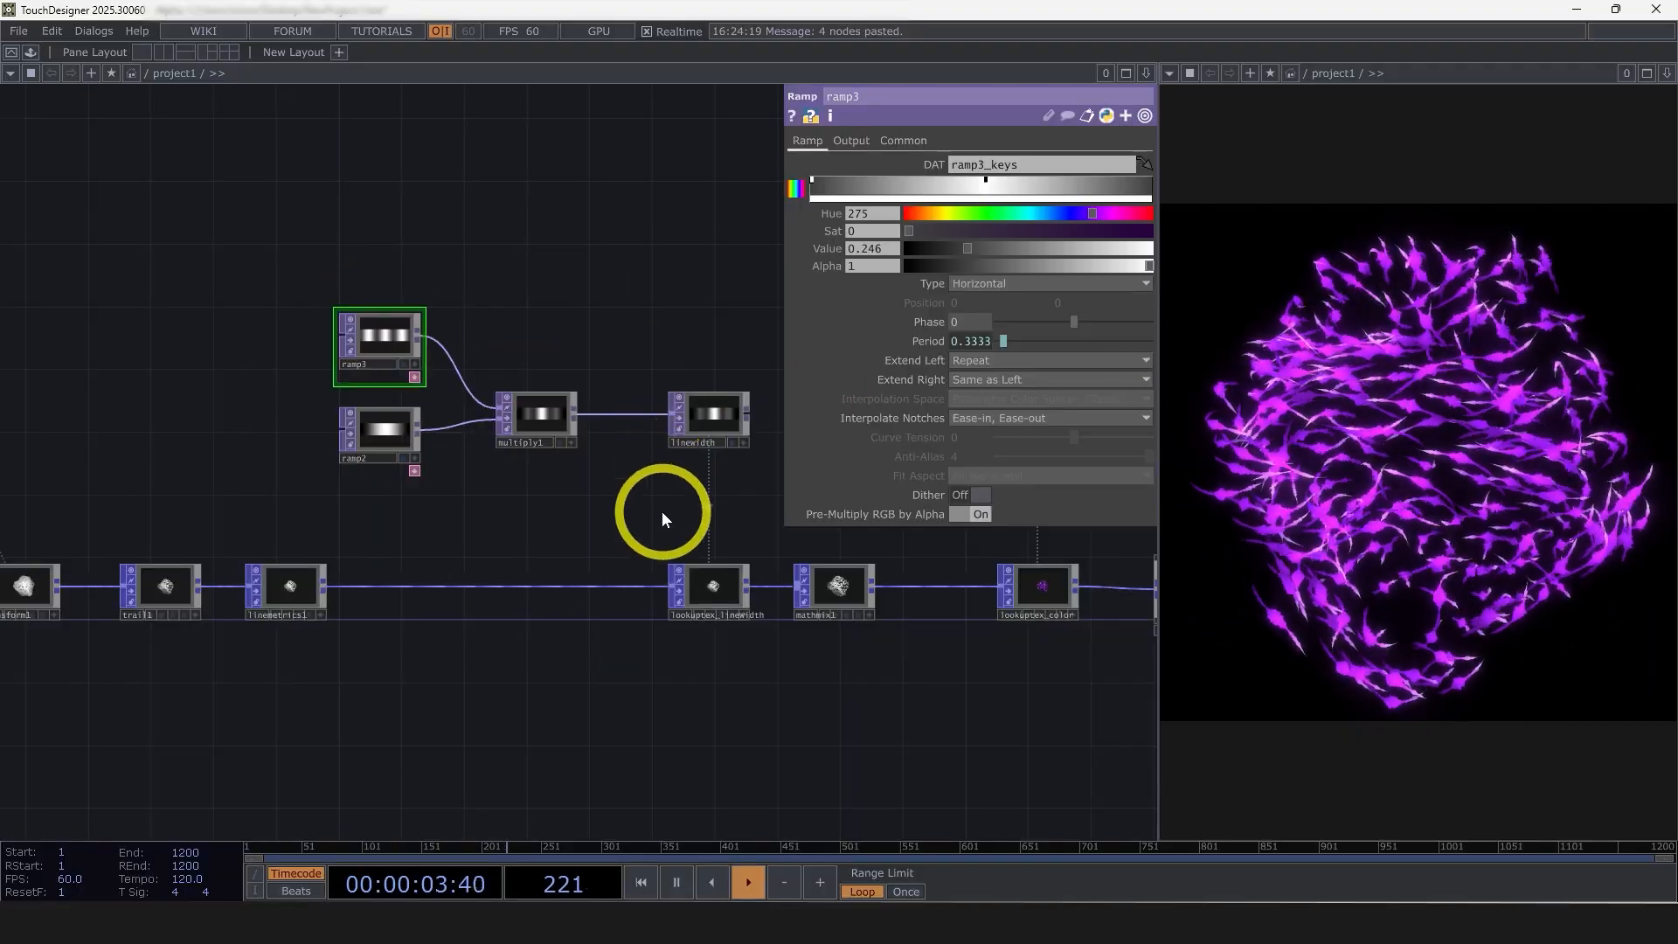
Examine the color gradient in ramp1 and the lookup settings of lookuptex_color
drag(409, 493, 375, 487)
scroll(375, 487, down, 3)
drag(744, 700, 347, 717)
drag(933, 693, 817, 684)
scroll(889, 672, down, 2)
right_drag(891, 674, 291, 377)
right_drag(290, 377, 272, 385)
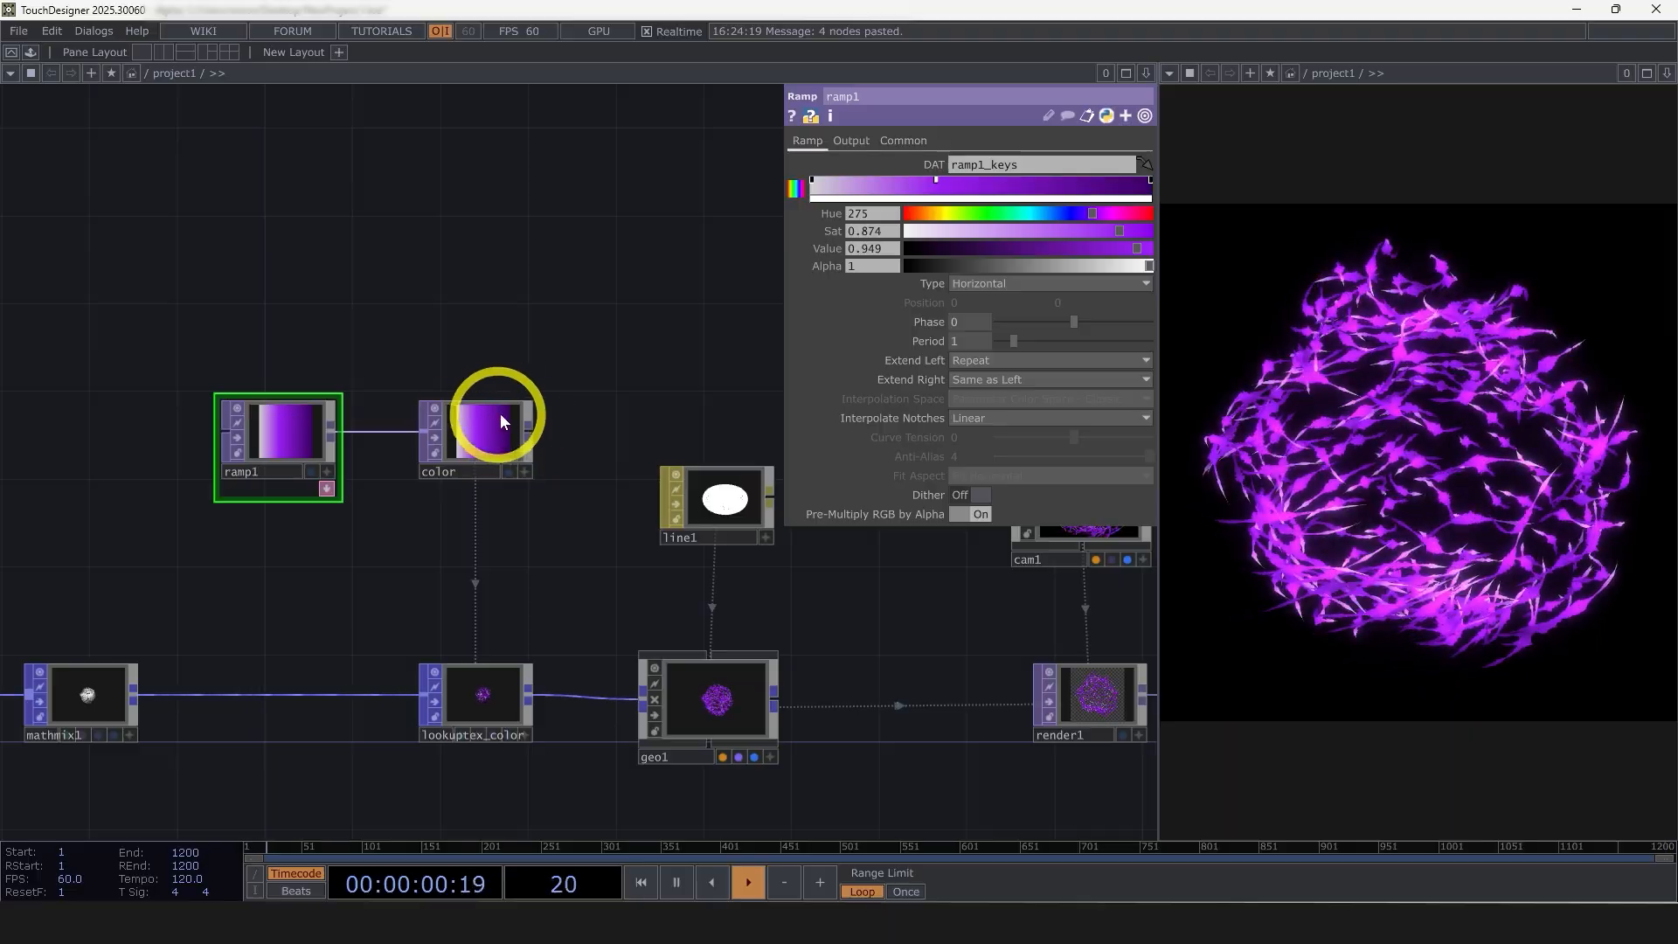
click(483, 695)
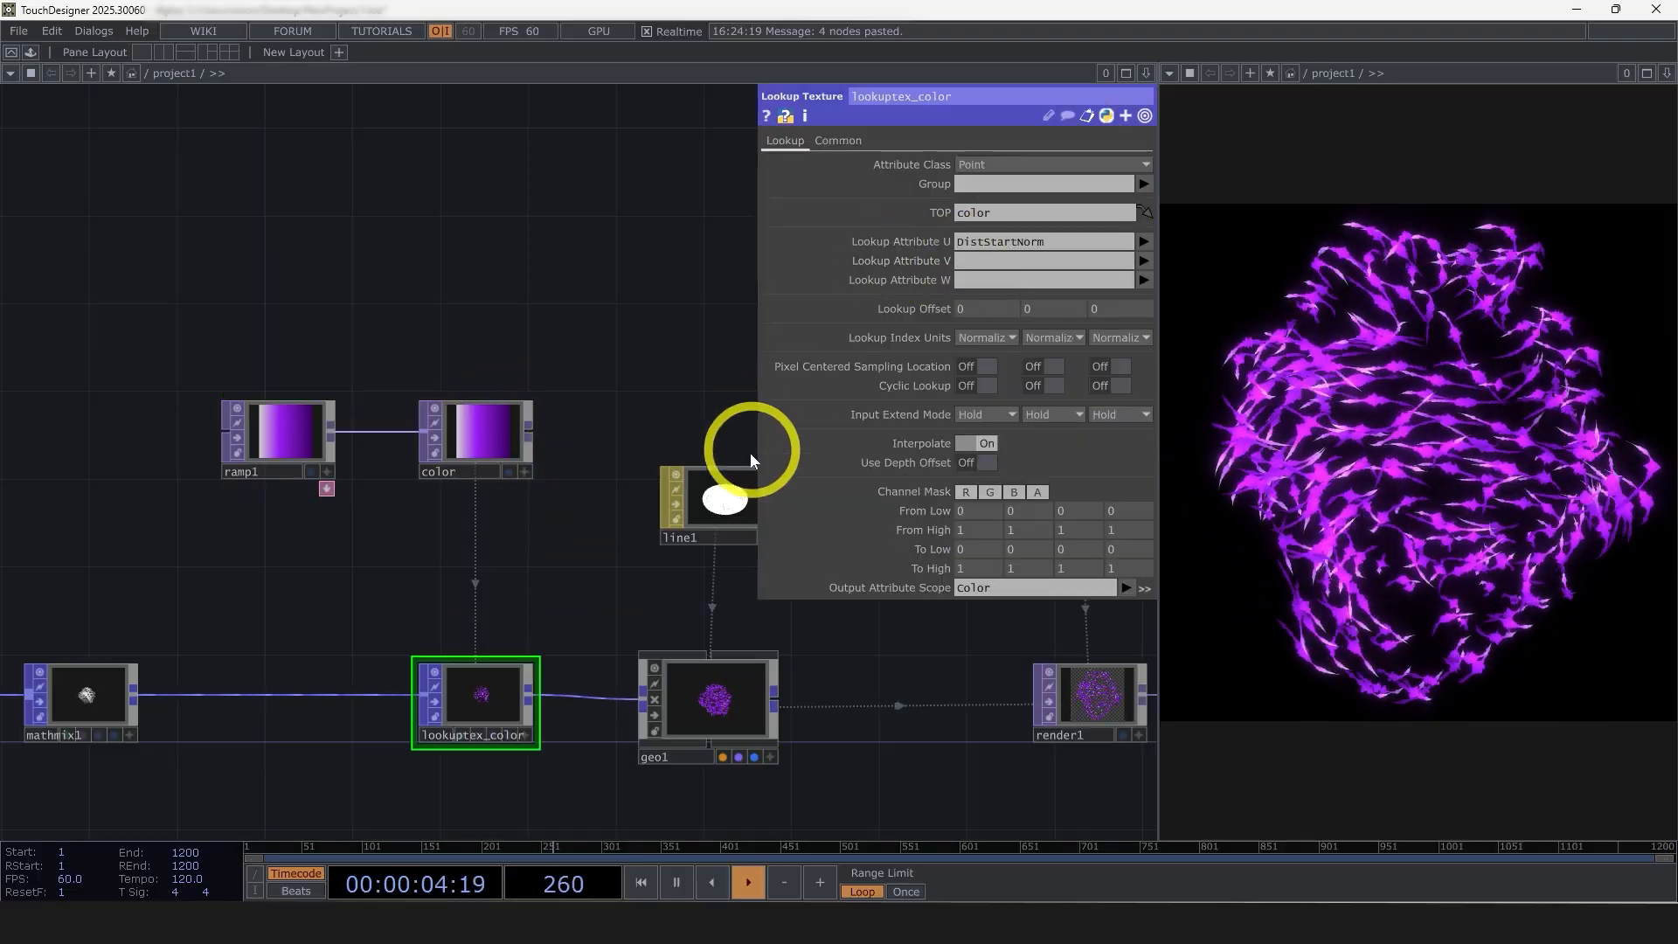
Move ramp1 and the color null higher above the main chain and spread them apart to free space between them
right_drag(445, 490, 284, 429)
drag(276, 431, 278, 234)
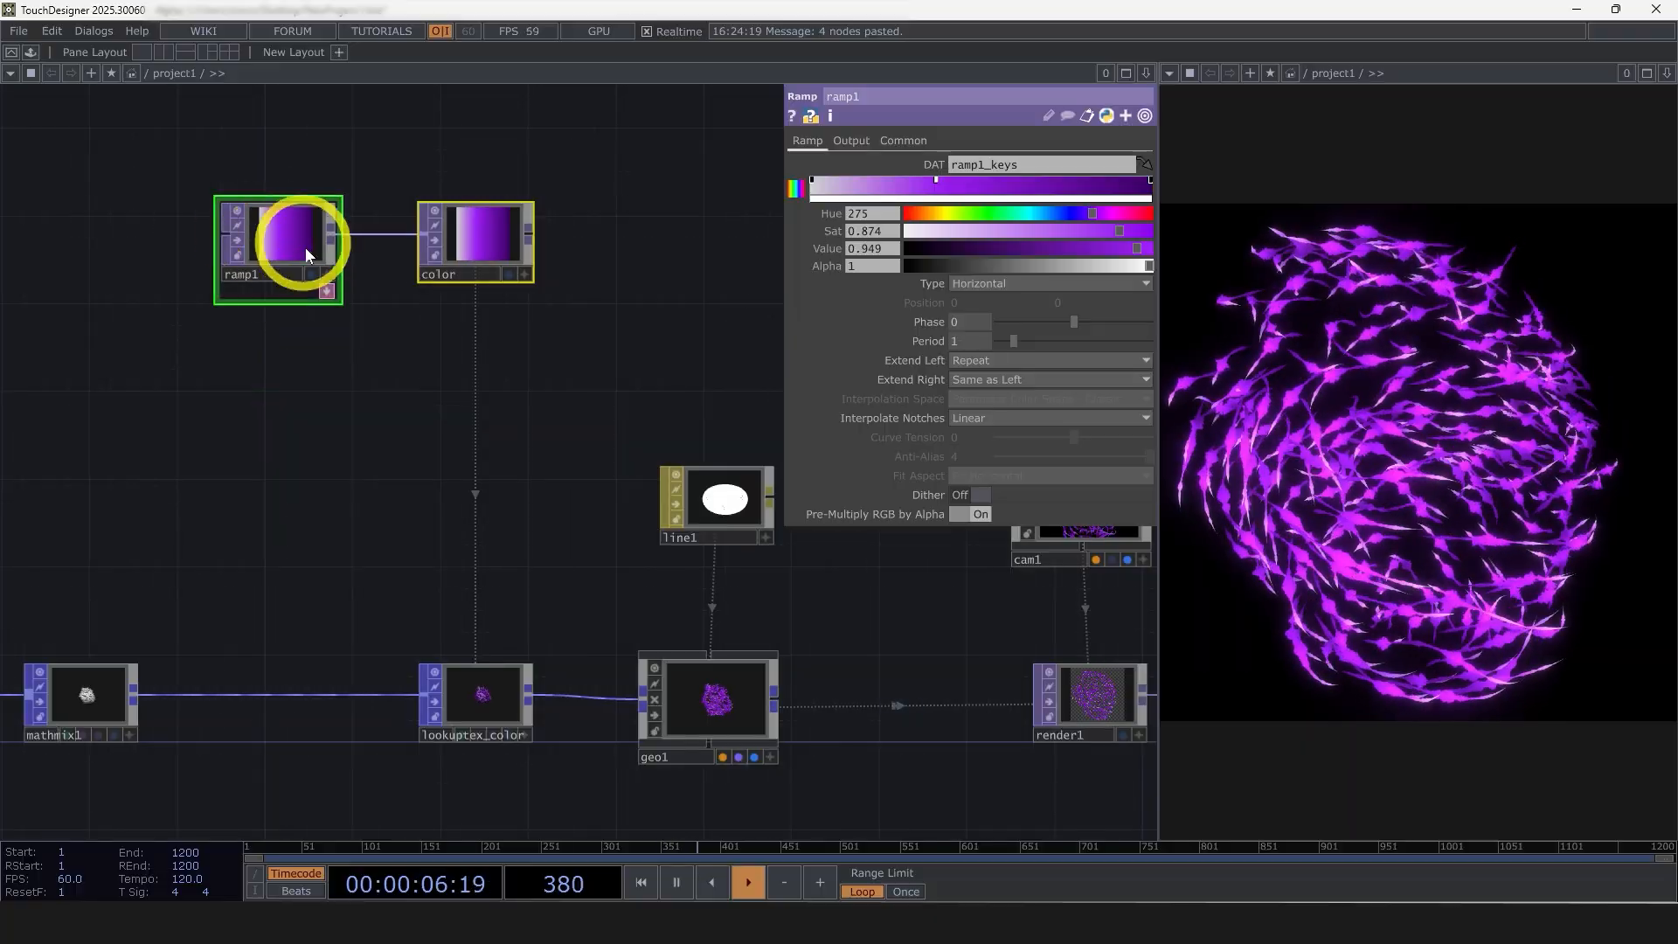
click(279, 240)
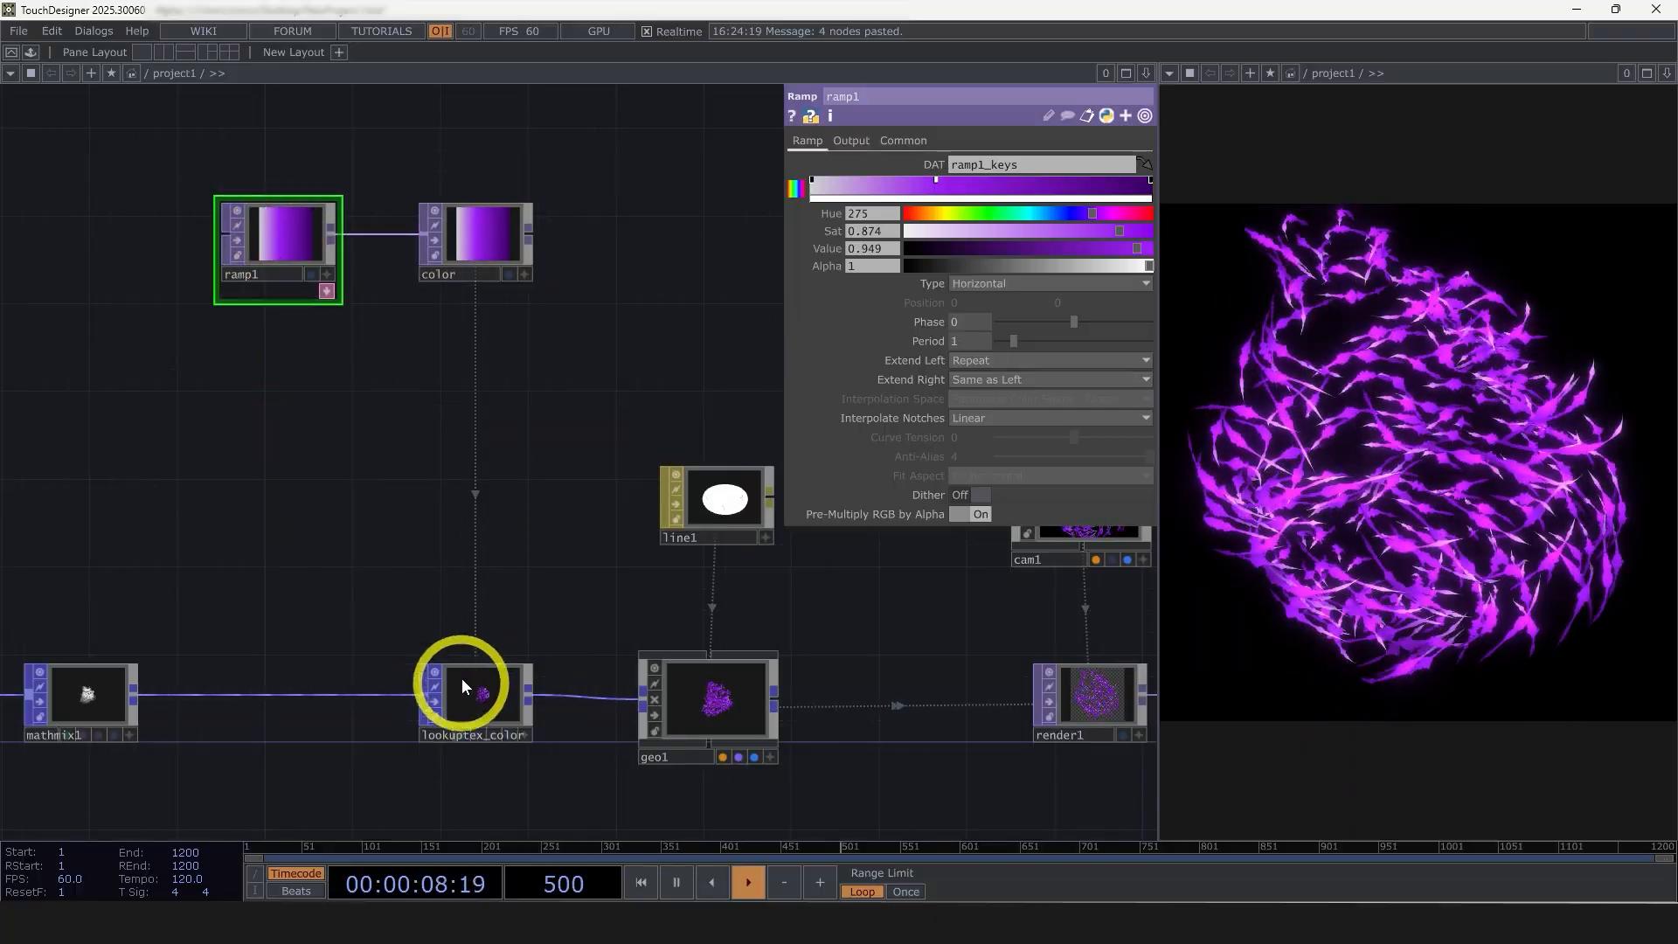
drag(481, 599, 453, 524)
drag(341, 492, 215, 500)
scroll(215, 500, down, 6)
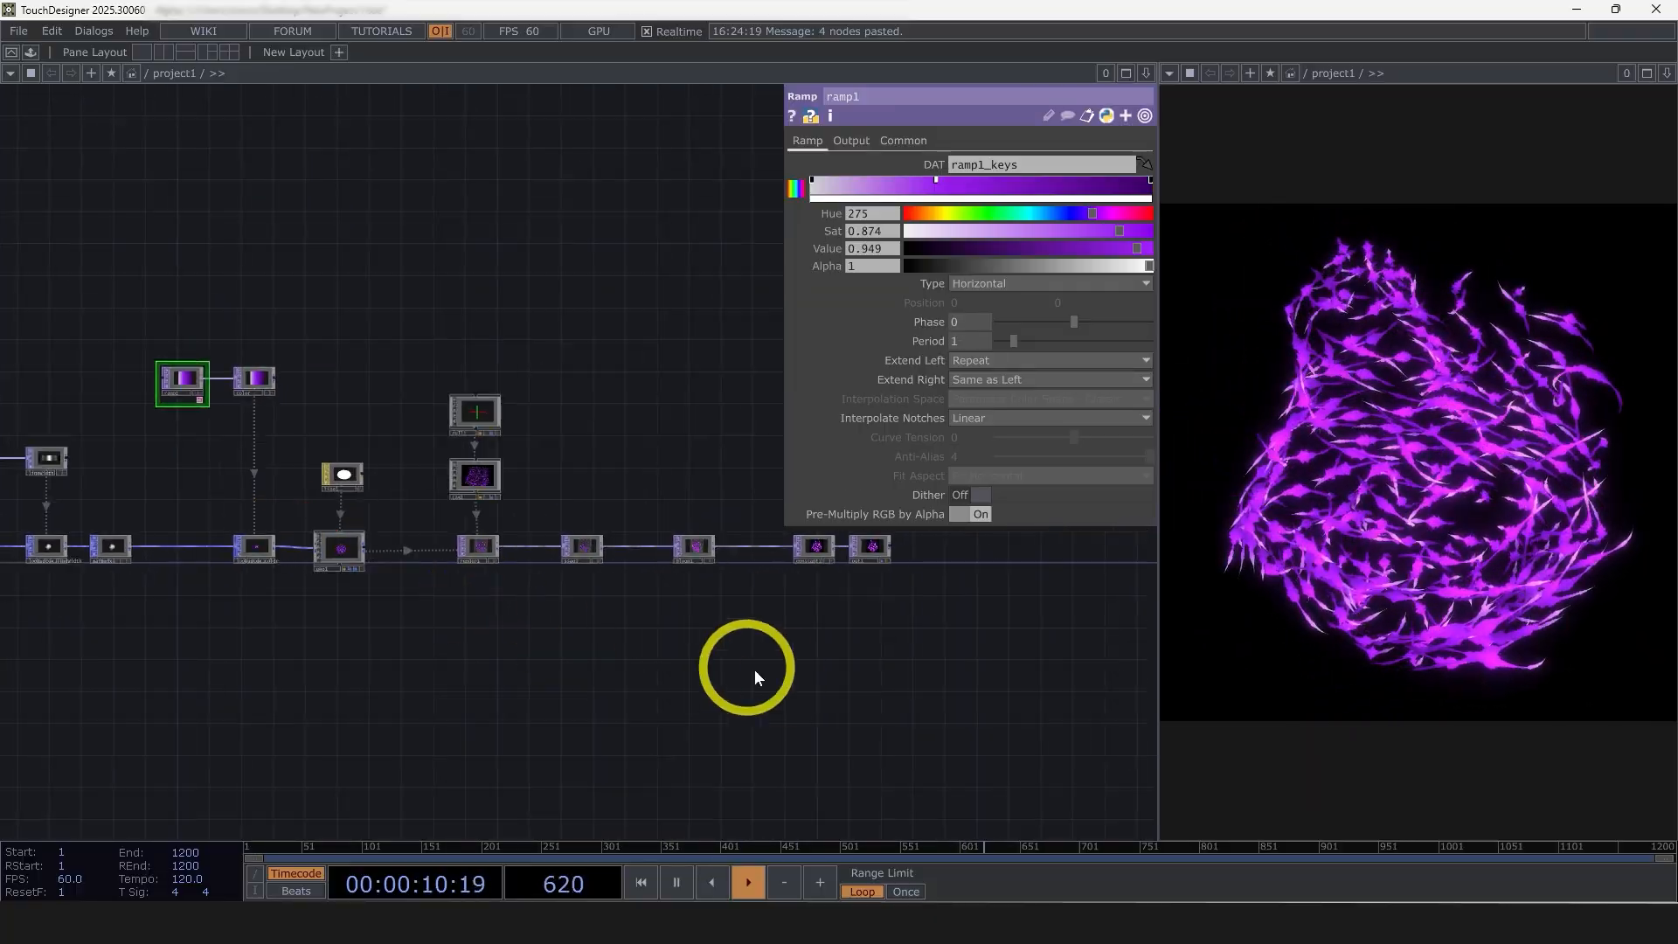
right_drag(338, 373, 251, 357)
drag(246, 378, 287, 378)
drag(307, 523, 497, 585)
drag(413, 410, 371, 396)
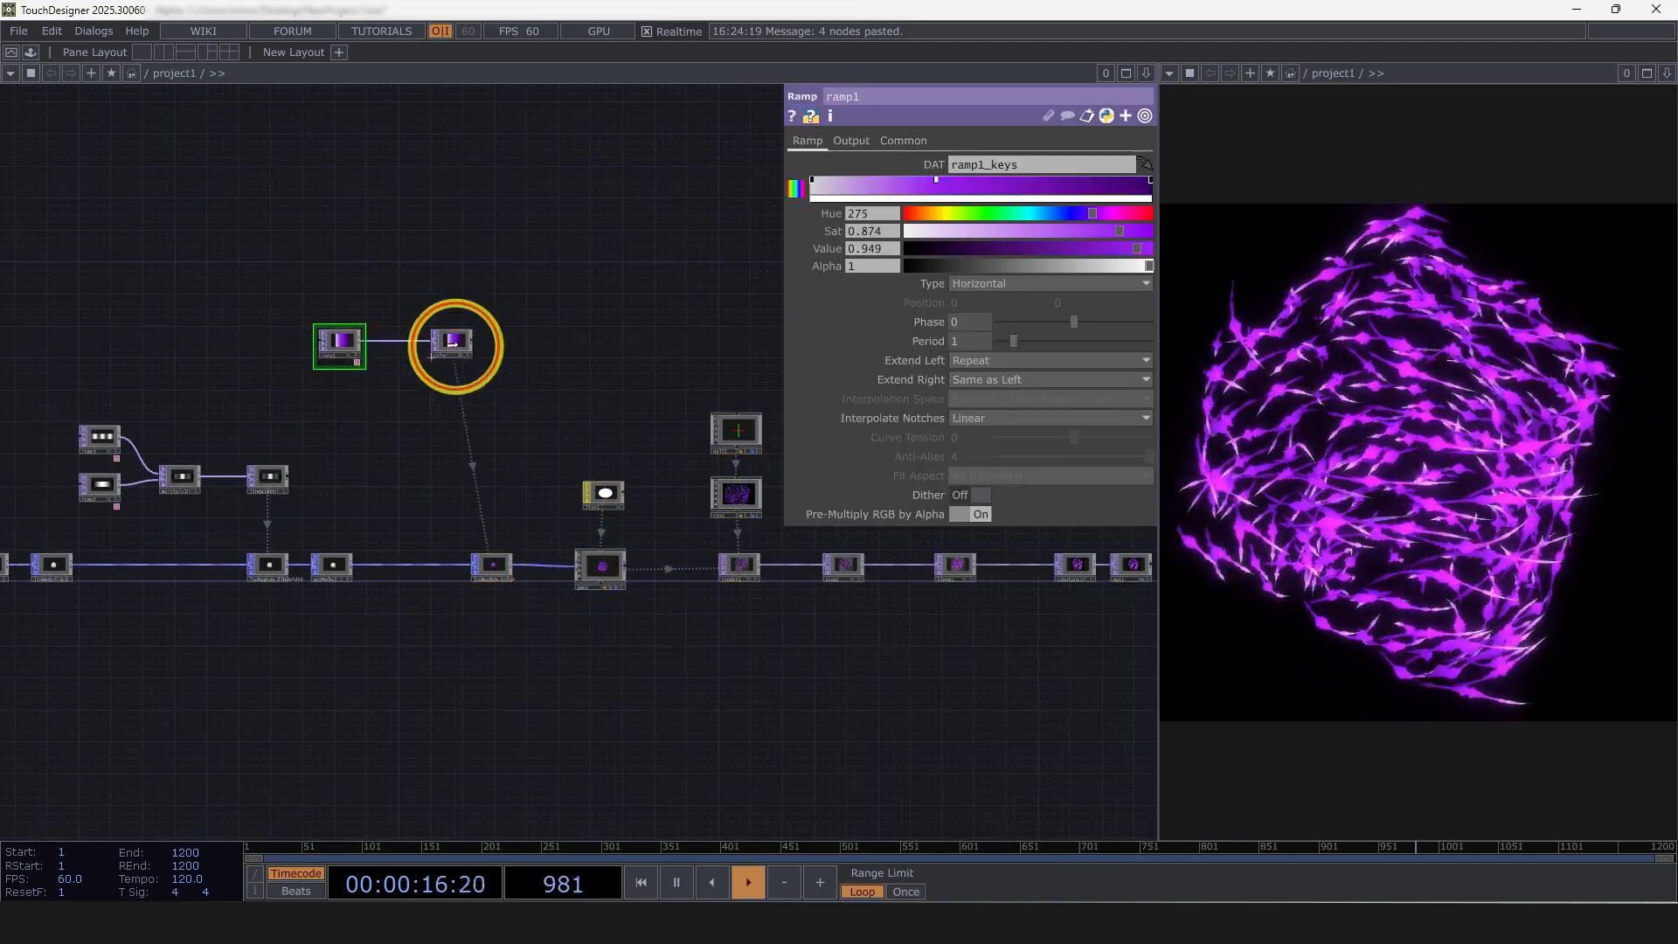
Duplicate ramp1 below itself and recolor the copy from light grey through teal to blue, with the end key at Hue 223, Saturation 1, Value 0.587
scroll(621, 385, up, 10)
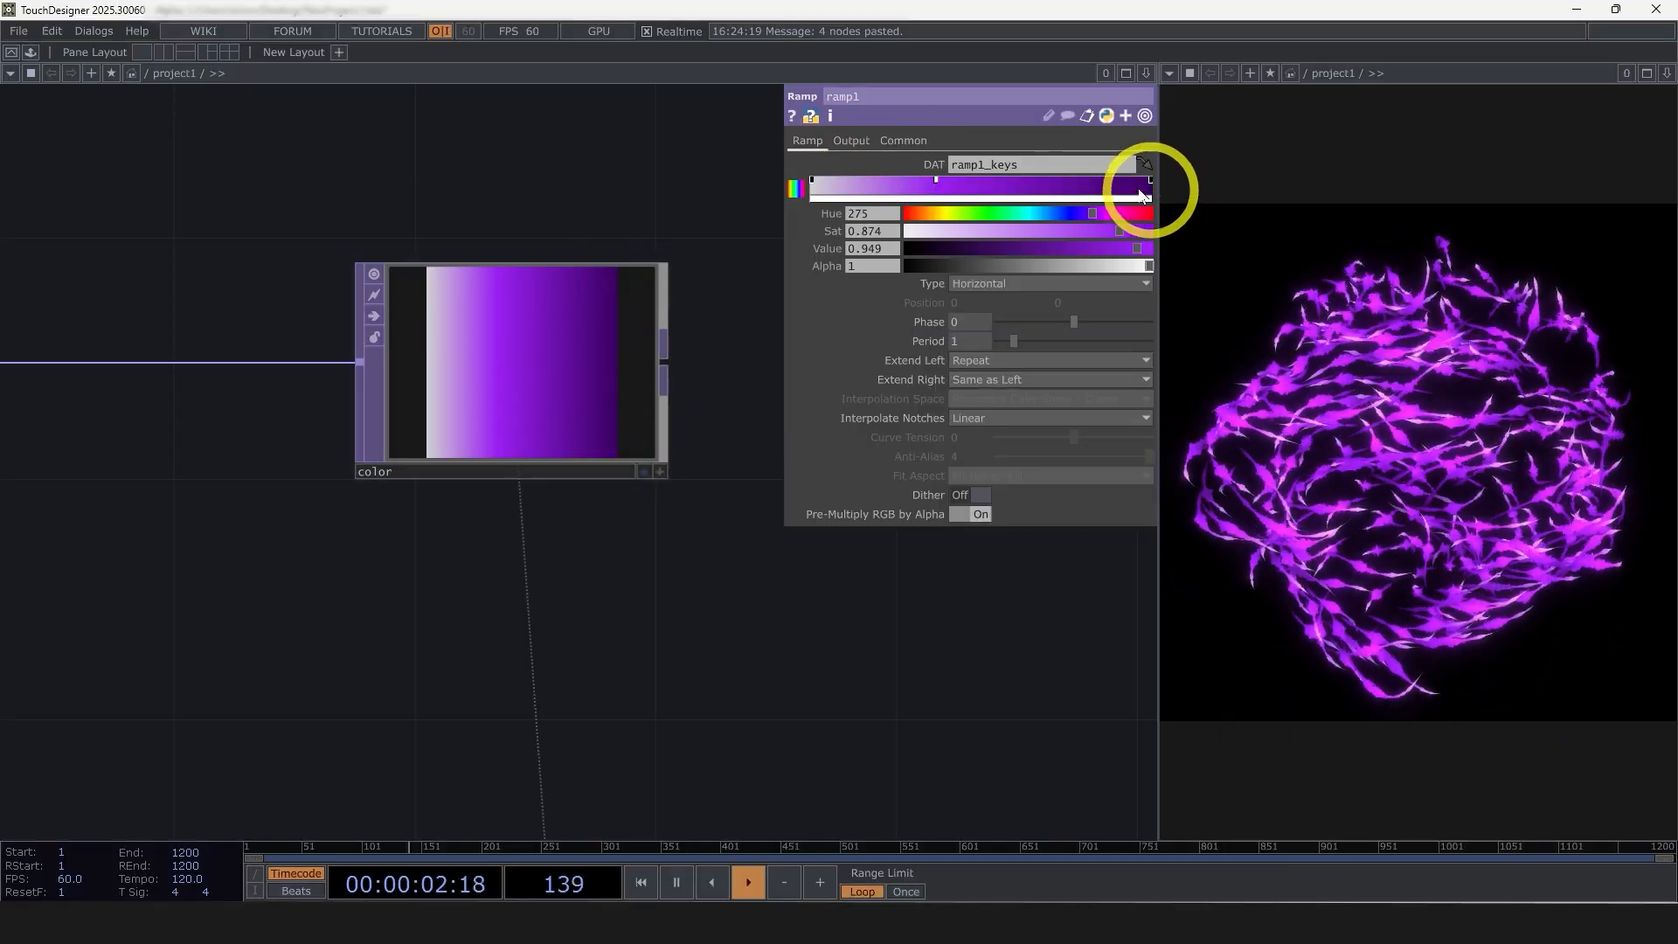
scroll(625, 437, down, 10)
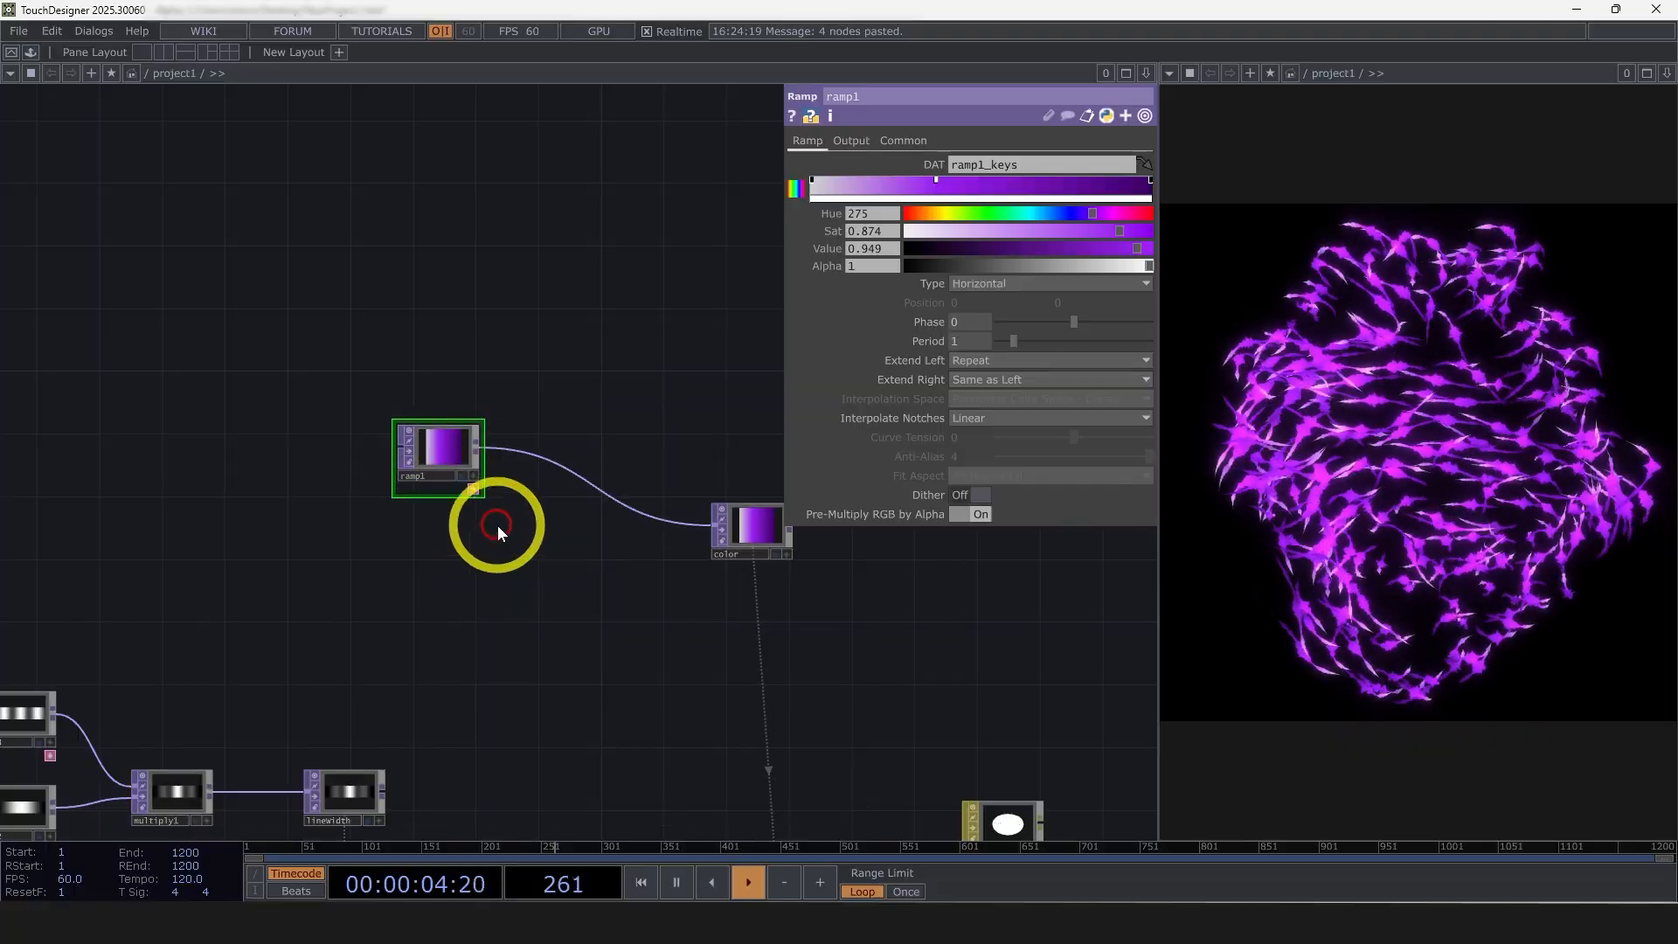
key(ctrl+c)
key(ctrl+v)
scroll(447, 573, up, 3)
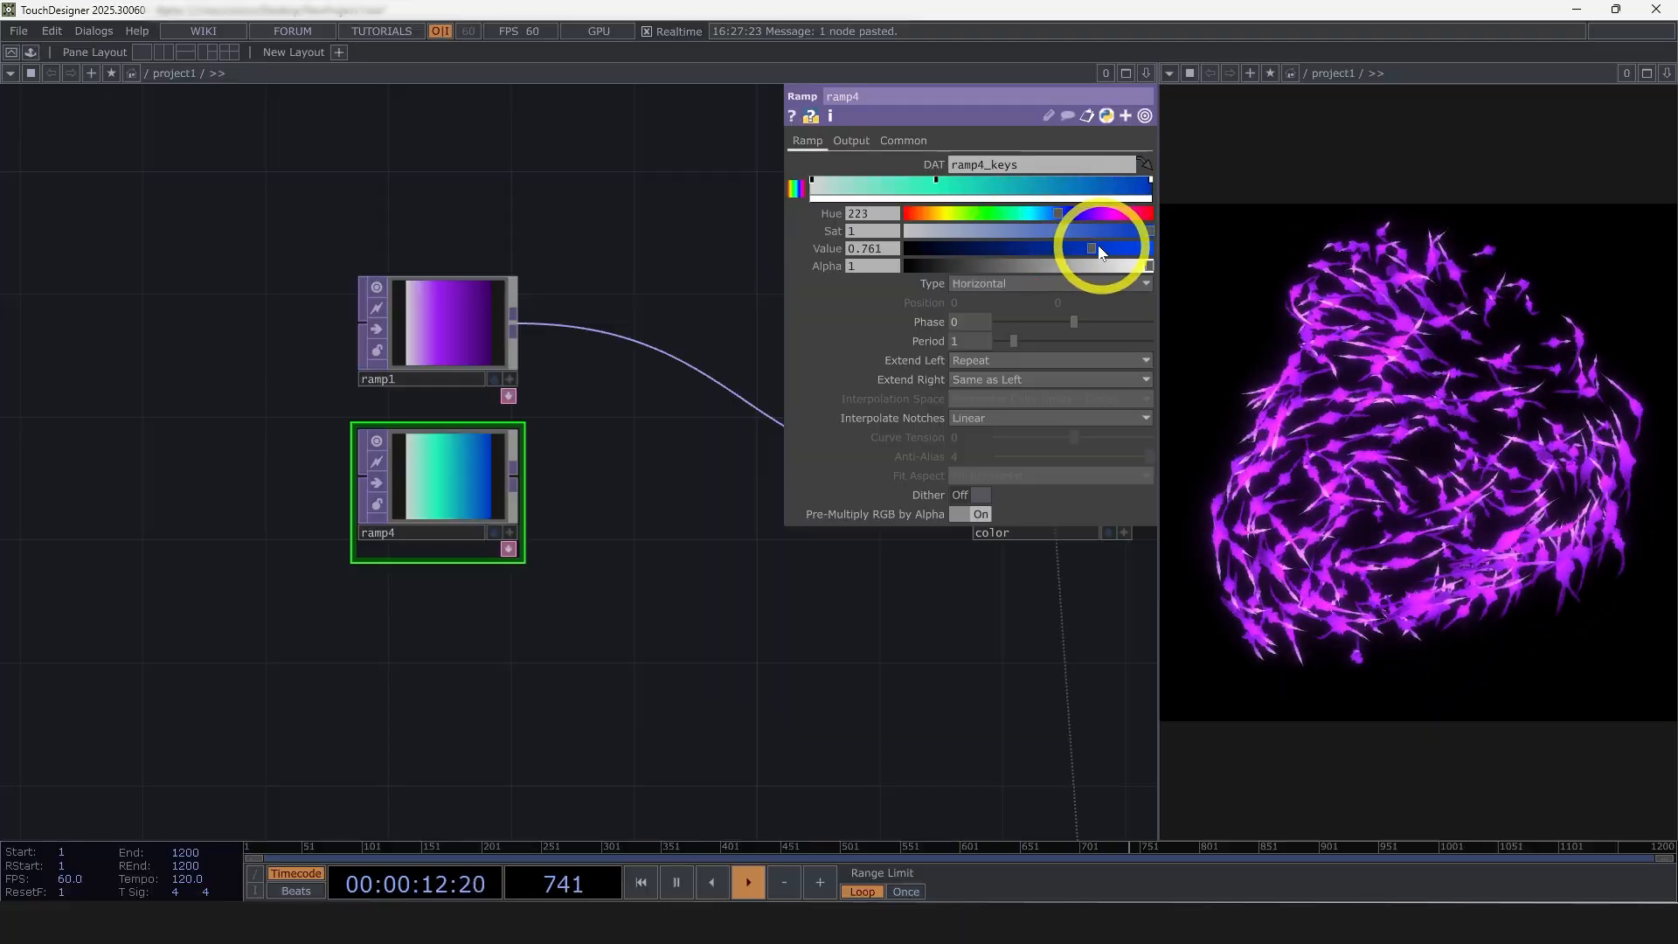
drag(1098, 247, 1051, 248)
Insert a Matte TOP between ramp1 and the color null and connect ramp4 to its second input
drag(577, 725, 354, 668)
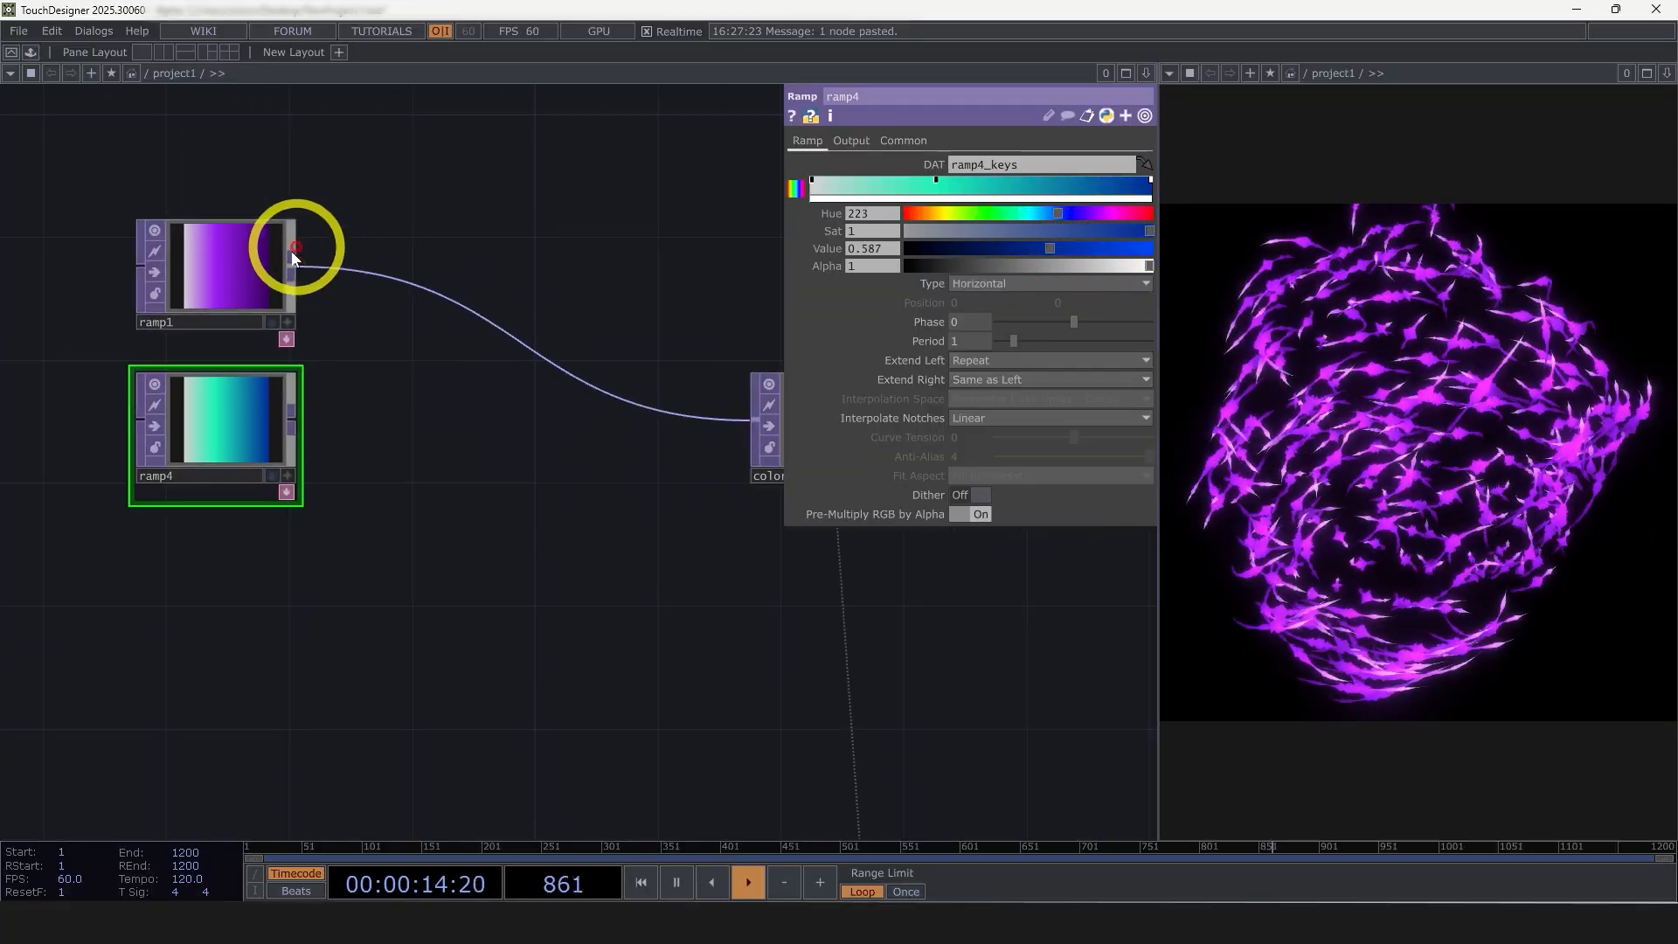
right_click(292, 258)
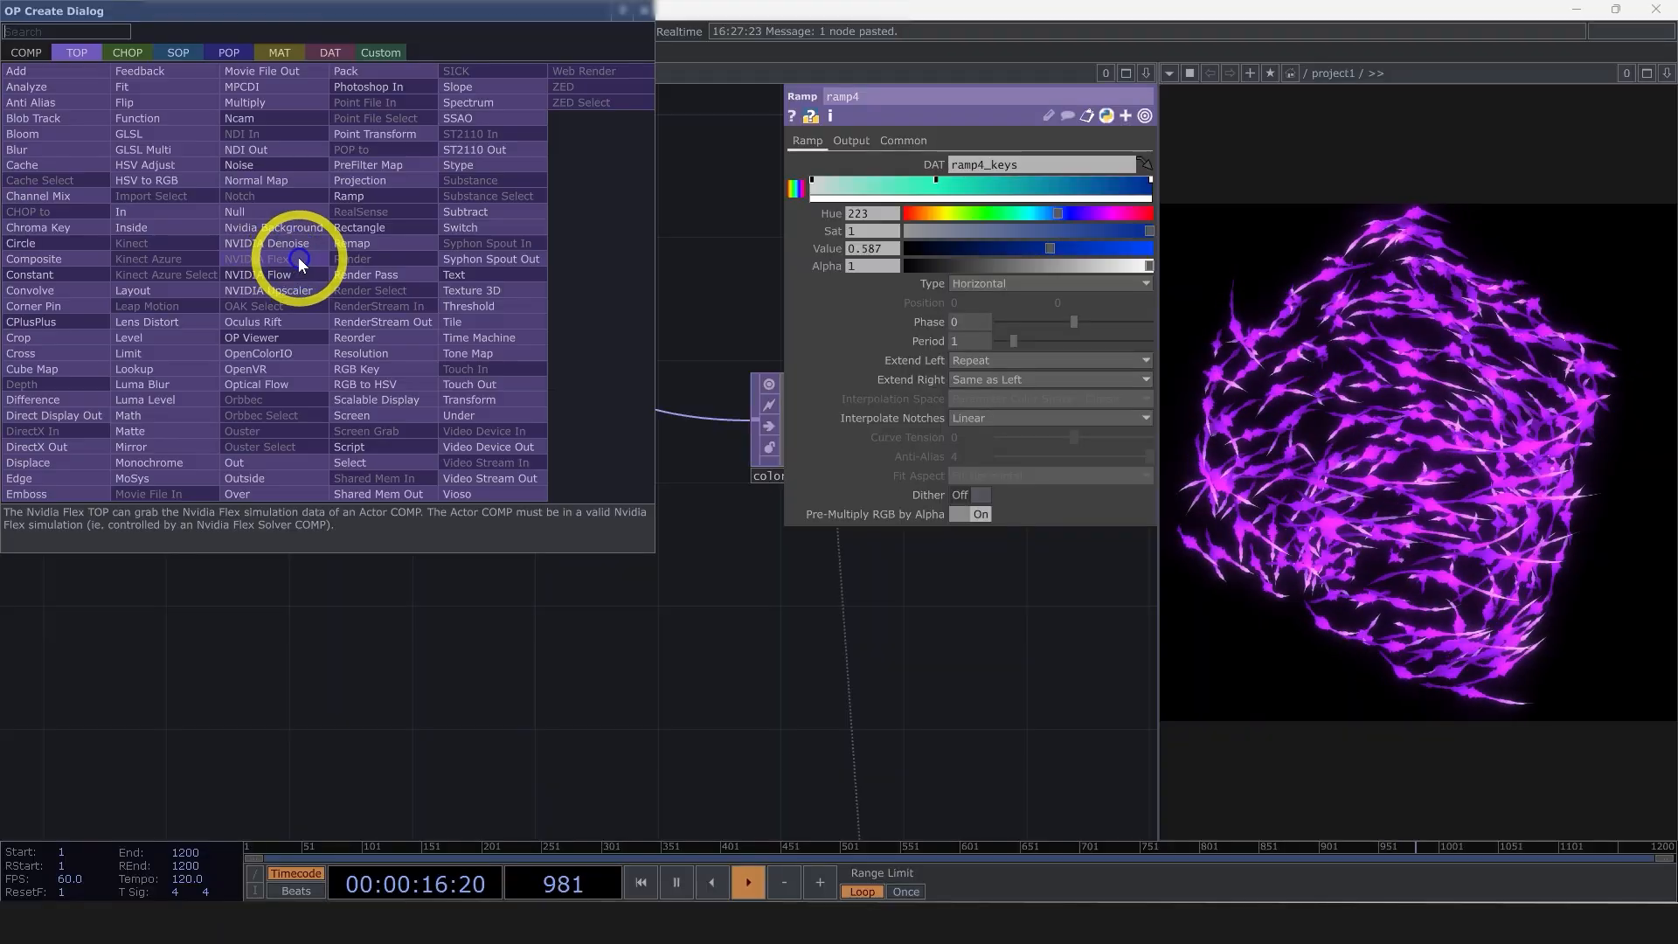
text(ma)
click(131, 431)
click(465, 369)
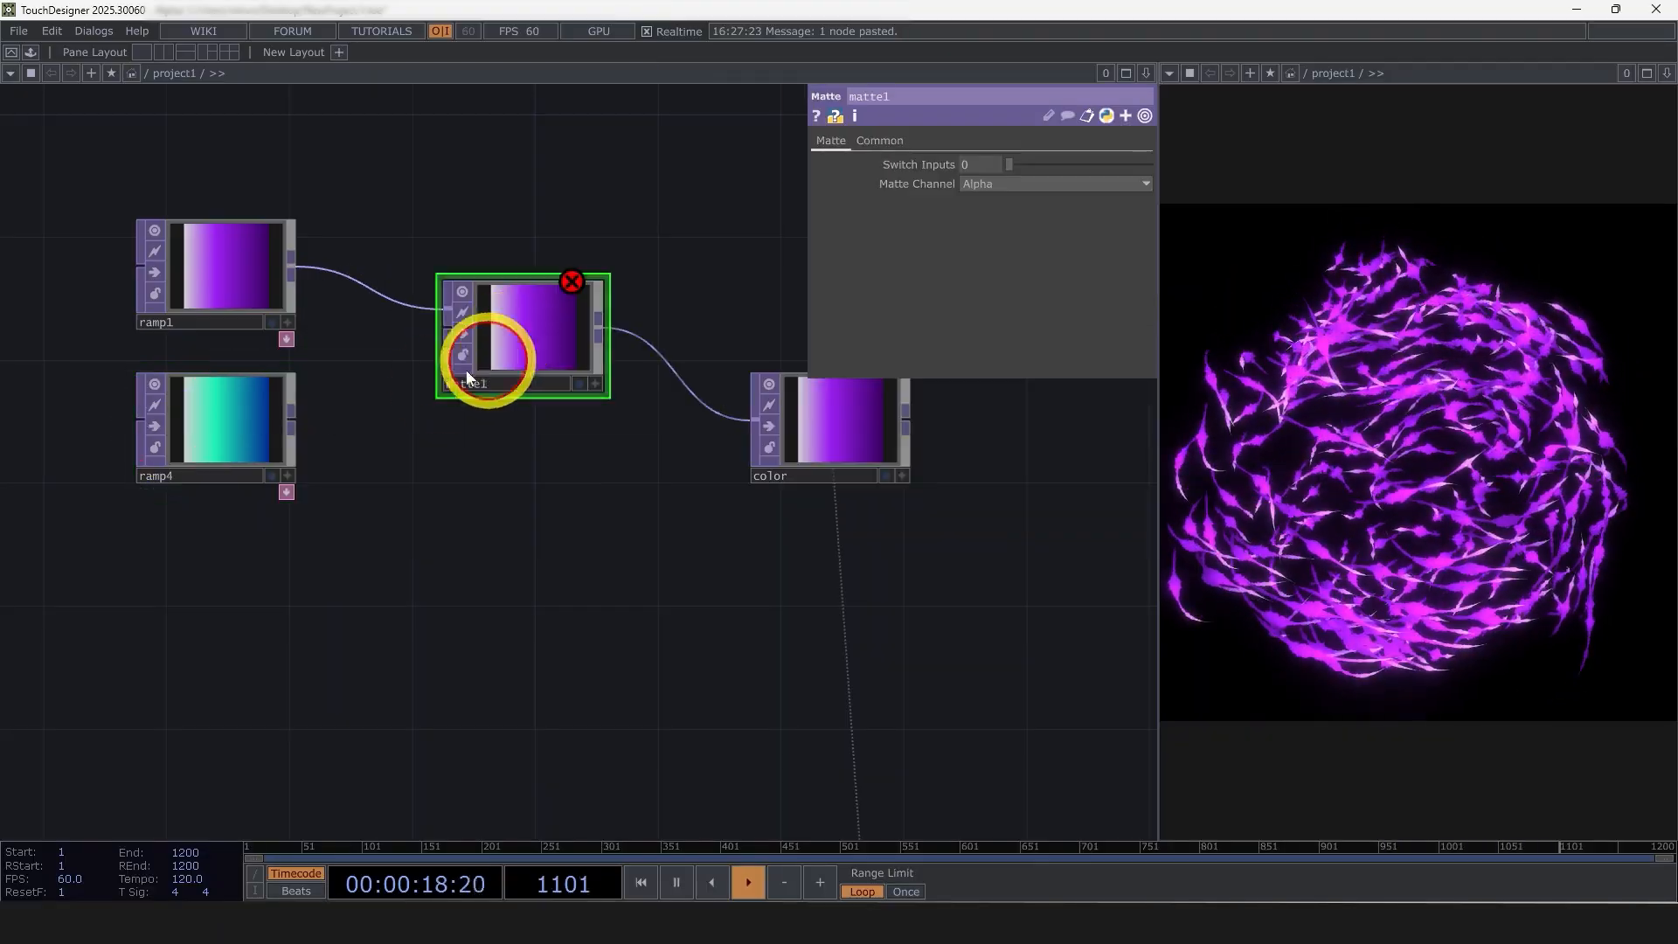
drag(396, 354, 526, 317)
drag(837, 332, 837, 307)
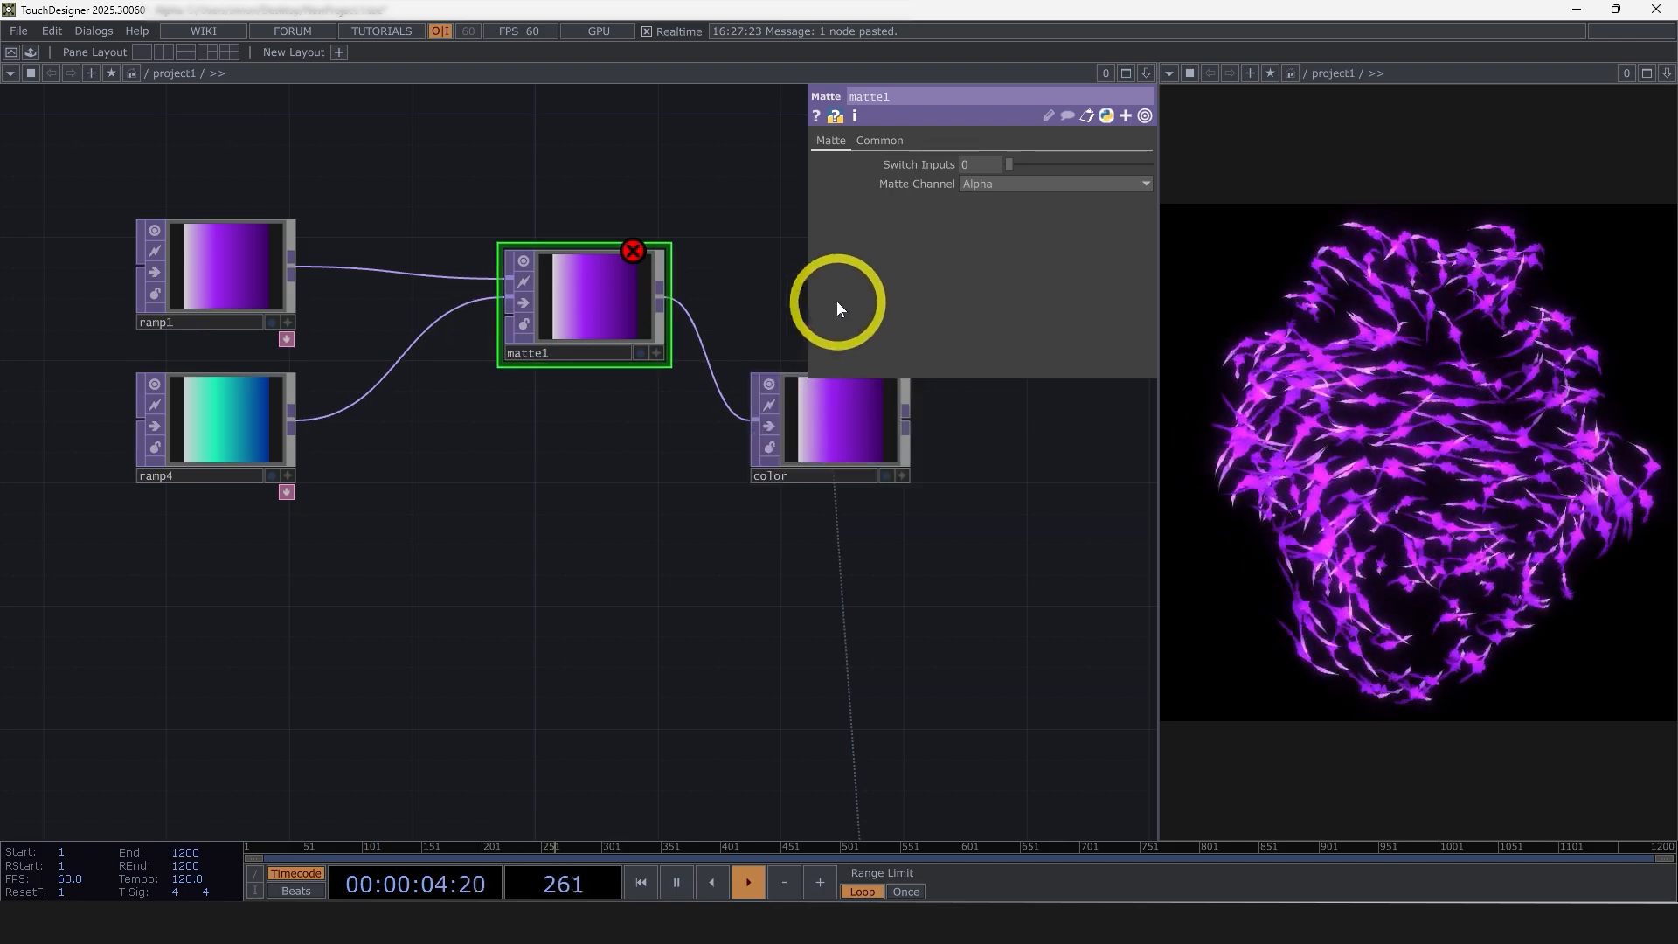
Duplicate ramp4 and place the copy directly beneath it
drag(475, 584, 309, 552)
drag(678, 378, 743, 235)
drag(584, 491, 774, 479)
scroll(773, 480, down, 4)
scroll(543, 437, up, 4)
click(507, 434)
key(ctrl+c)
key(ctrl+v)
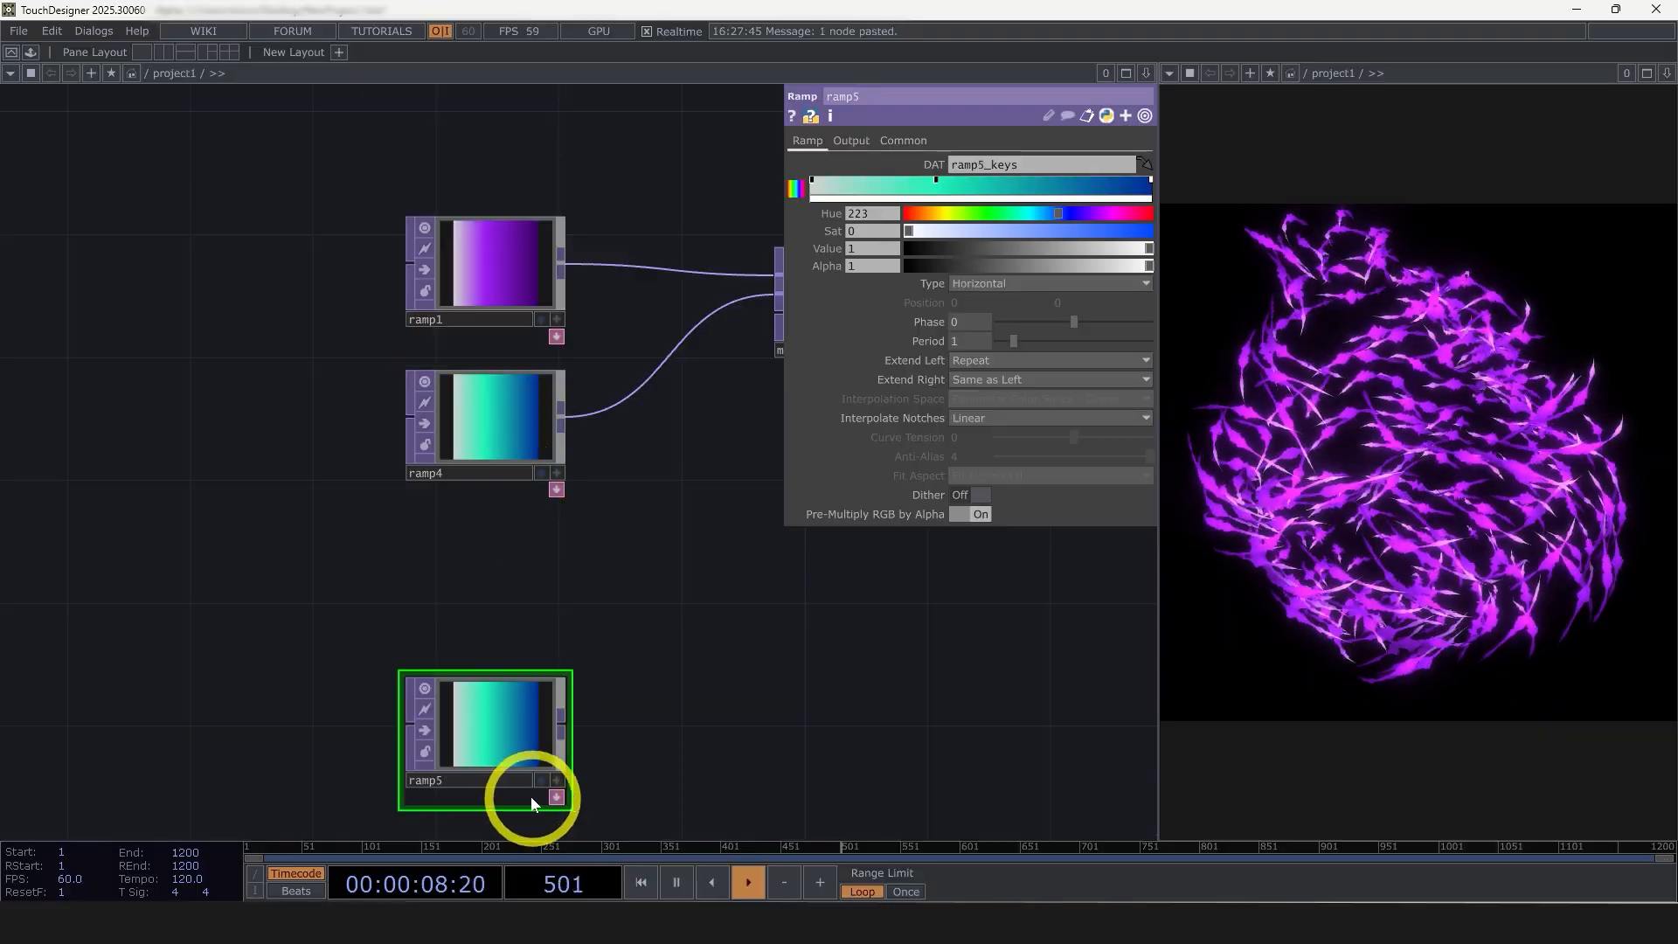
drag(495, 741, 495, 616)
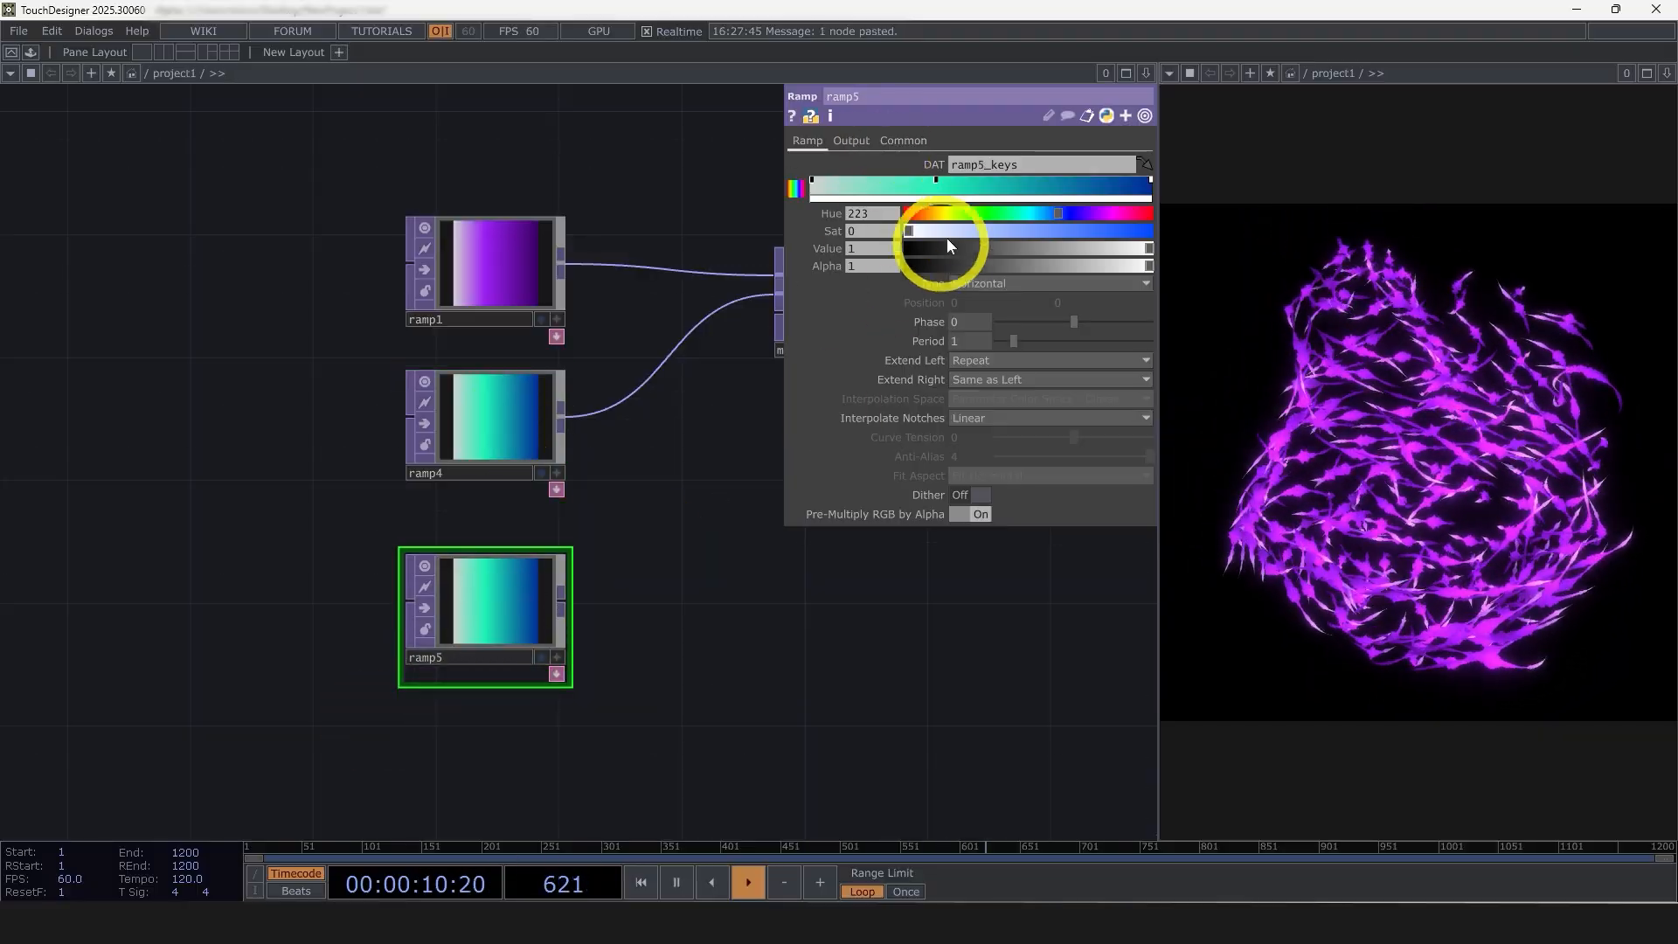
Turn ramp5 into a black-to-white mask gradient with solid black at the start and solid white at the end
click(1152, 181)
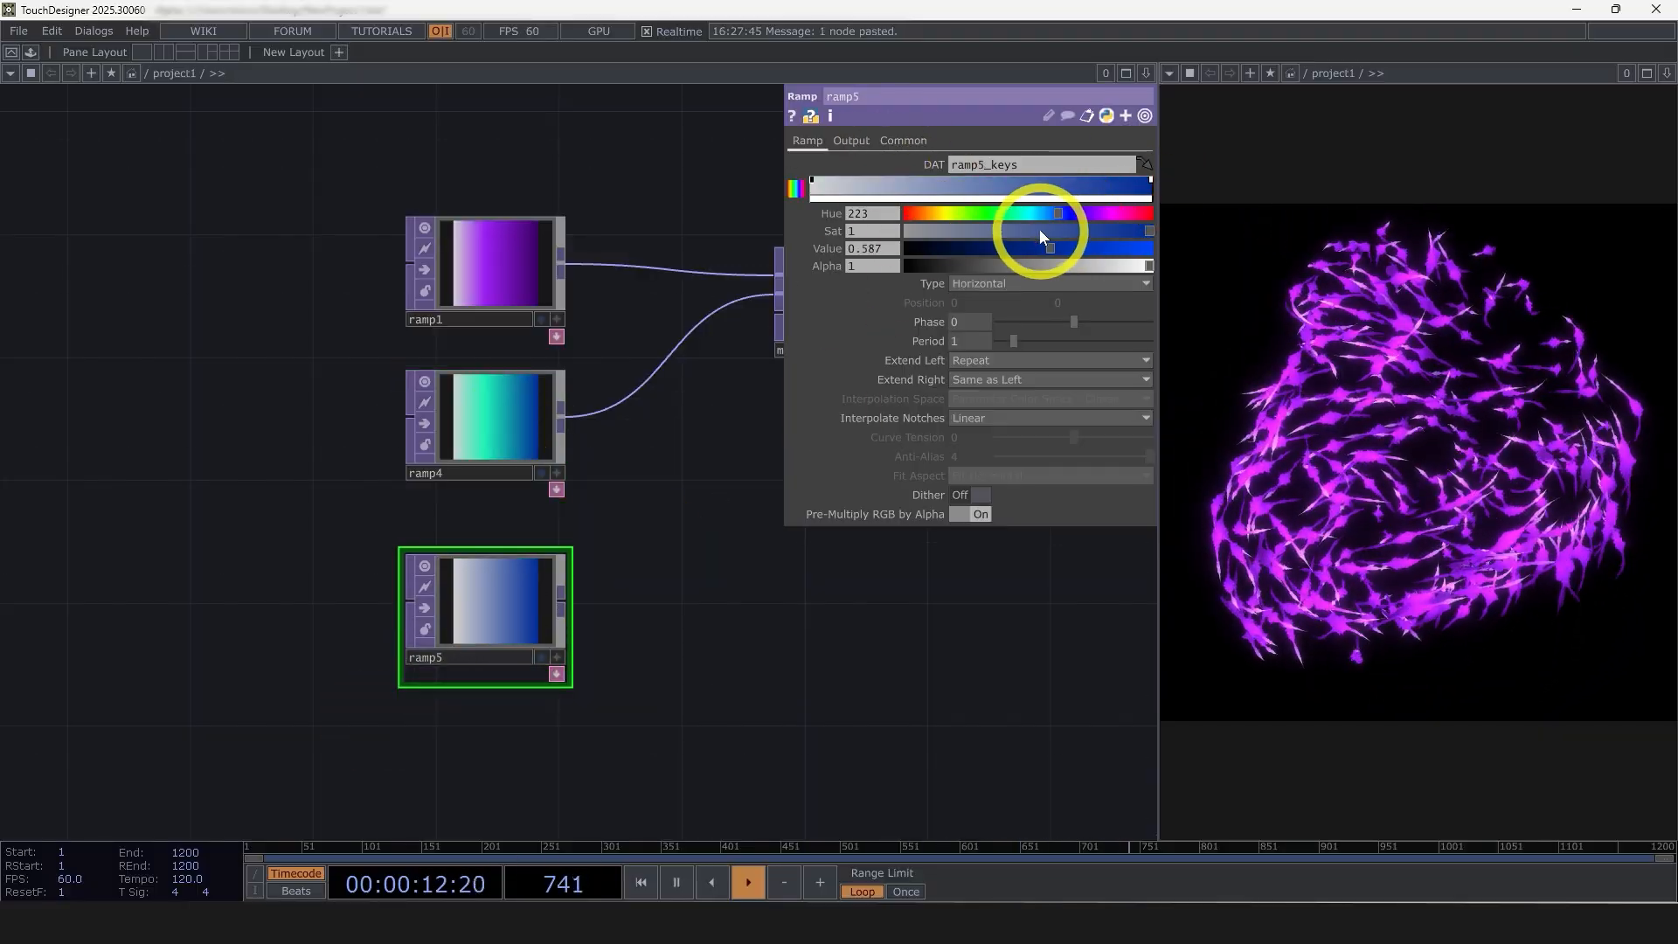
drag(1053, 249, 825, 204)
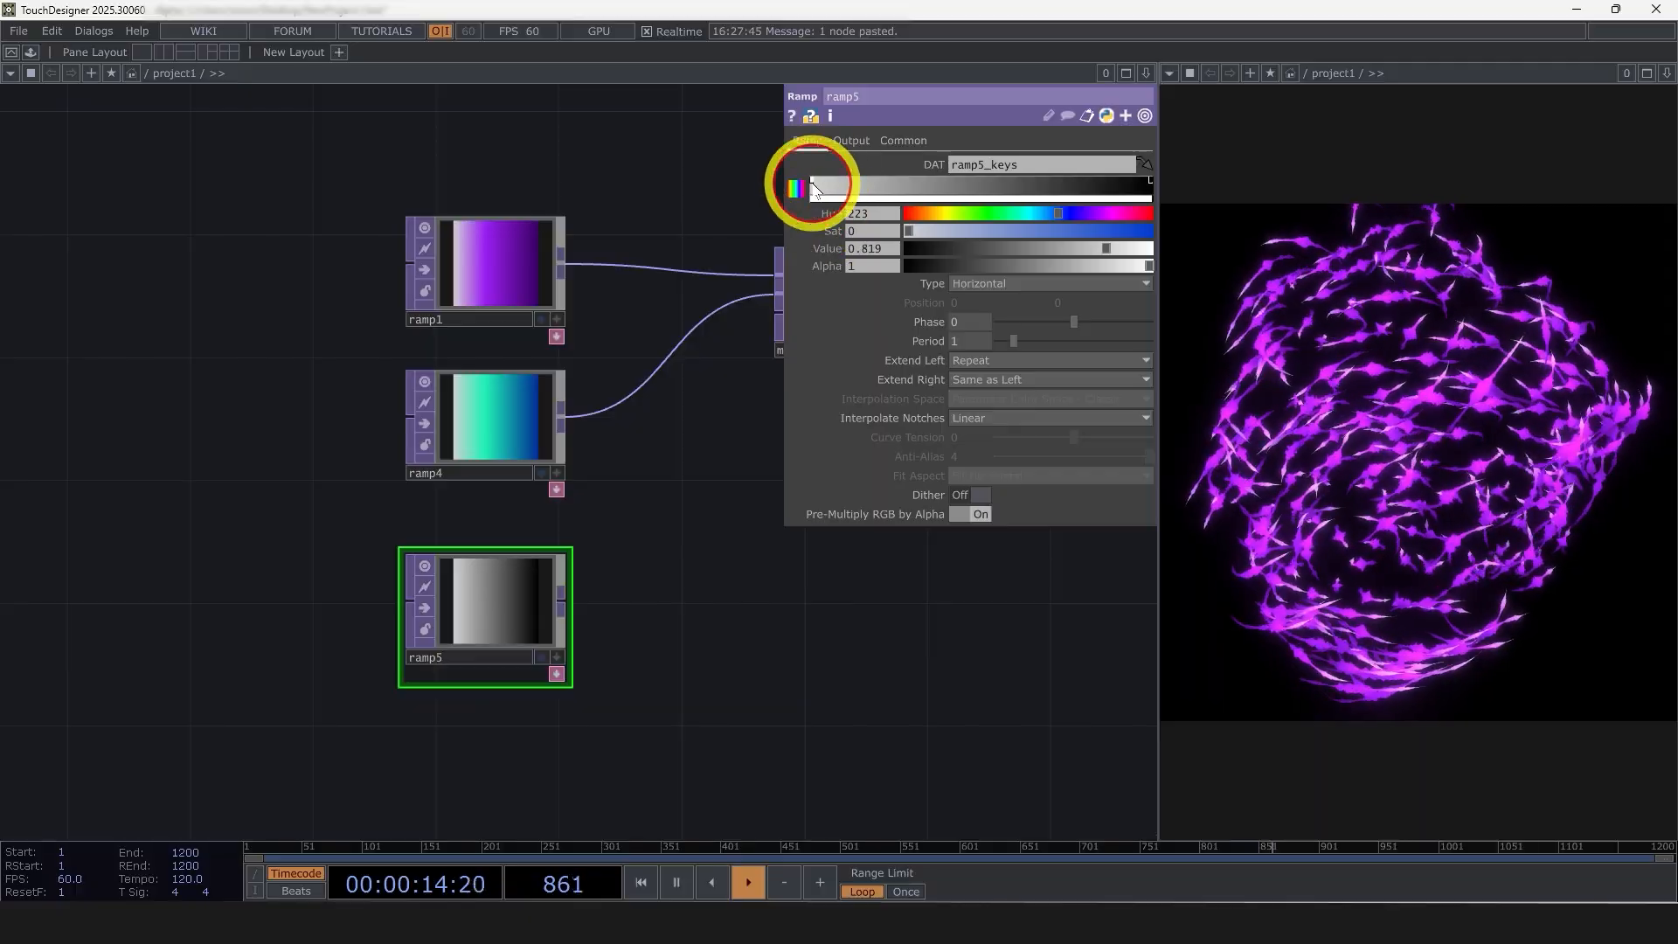
drag(1024, 251, 906, 250)
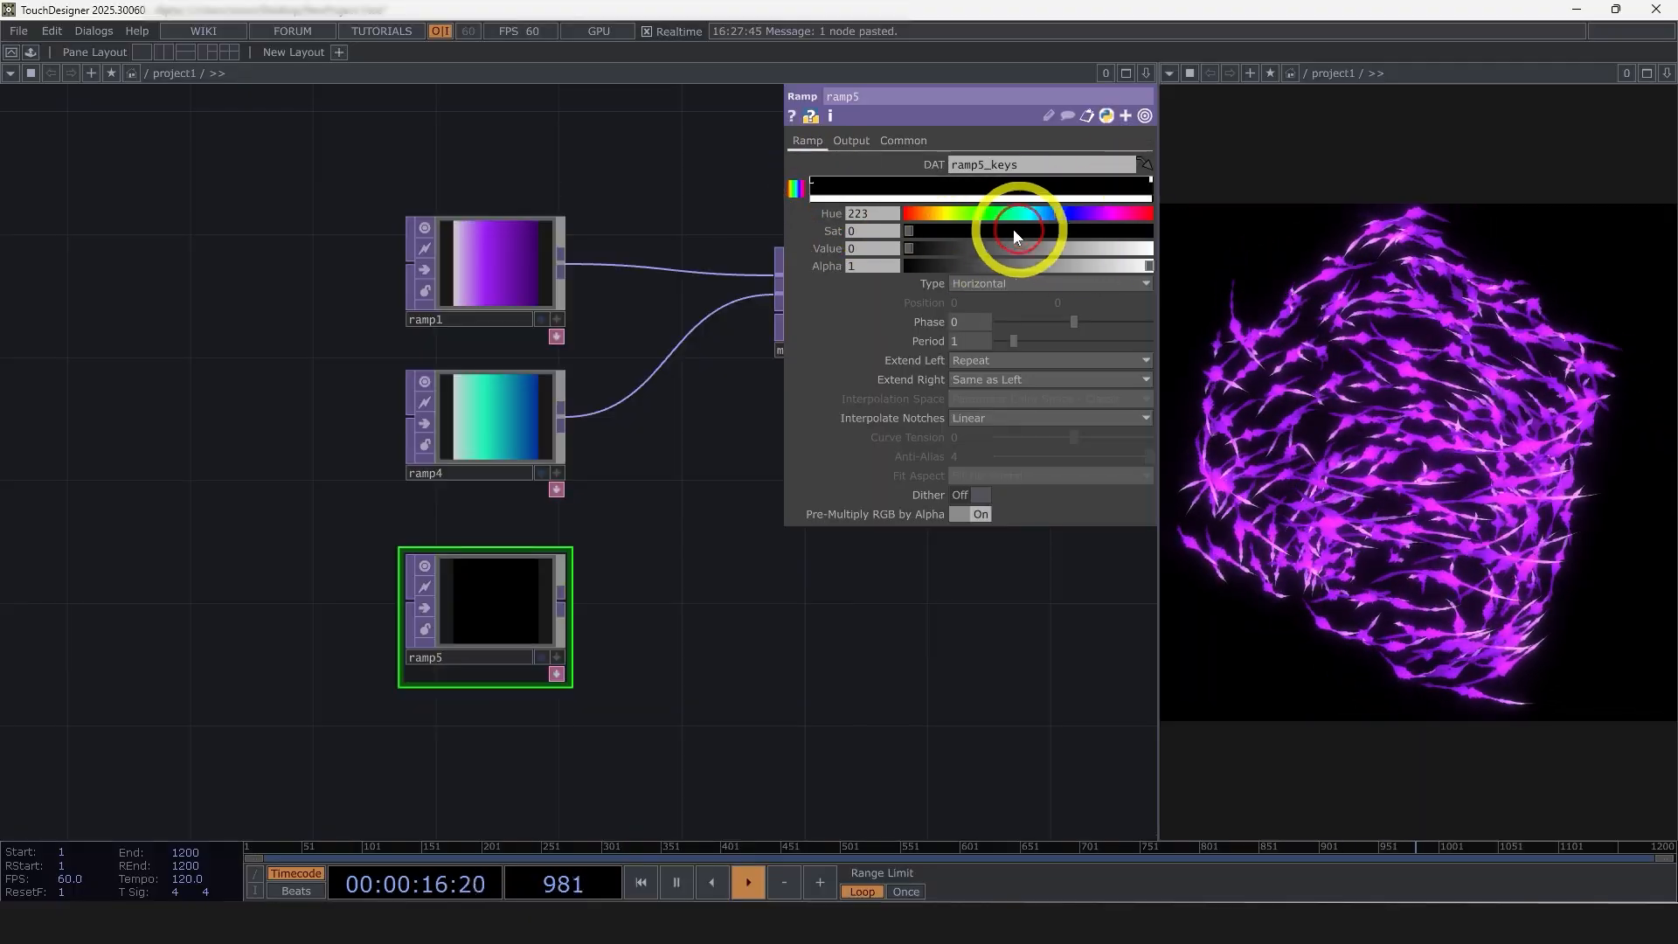
drag(1017, 247, 1153, 244)
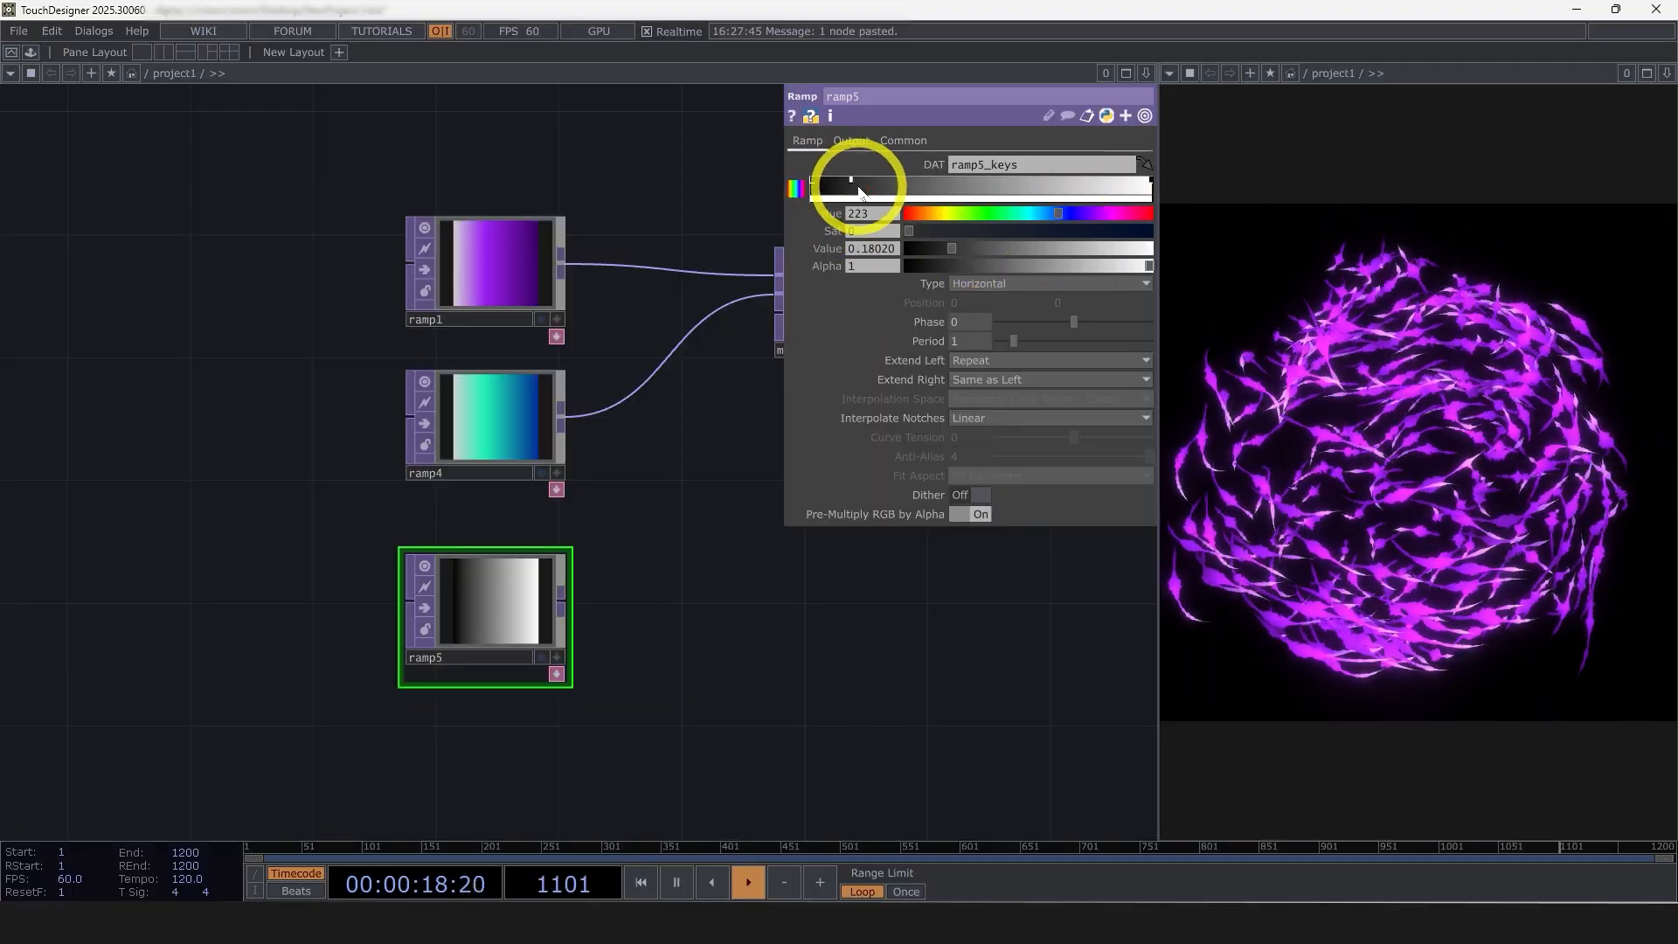
drag(981, 251, 854, 245)
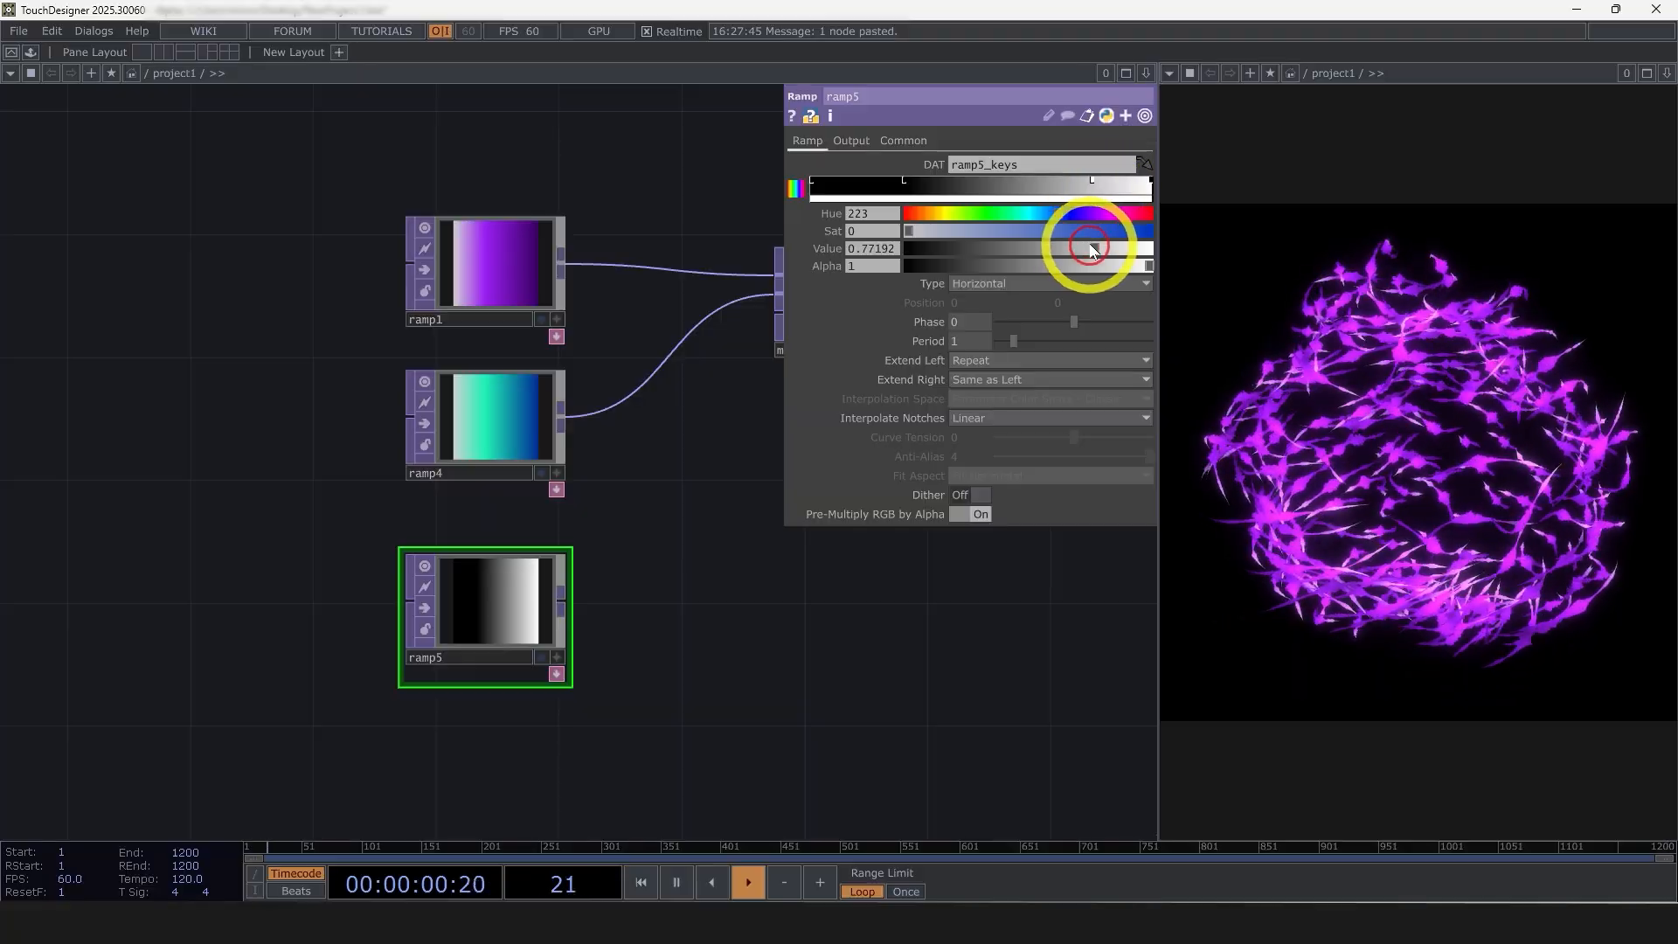
drag(1093, 249, 1152, 249)
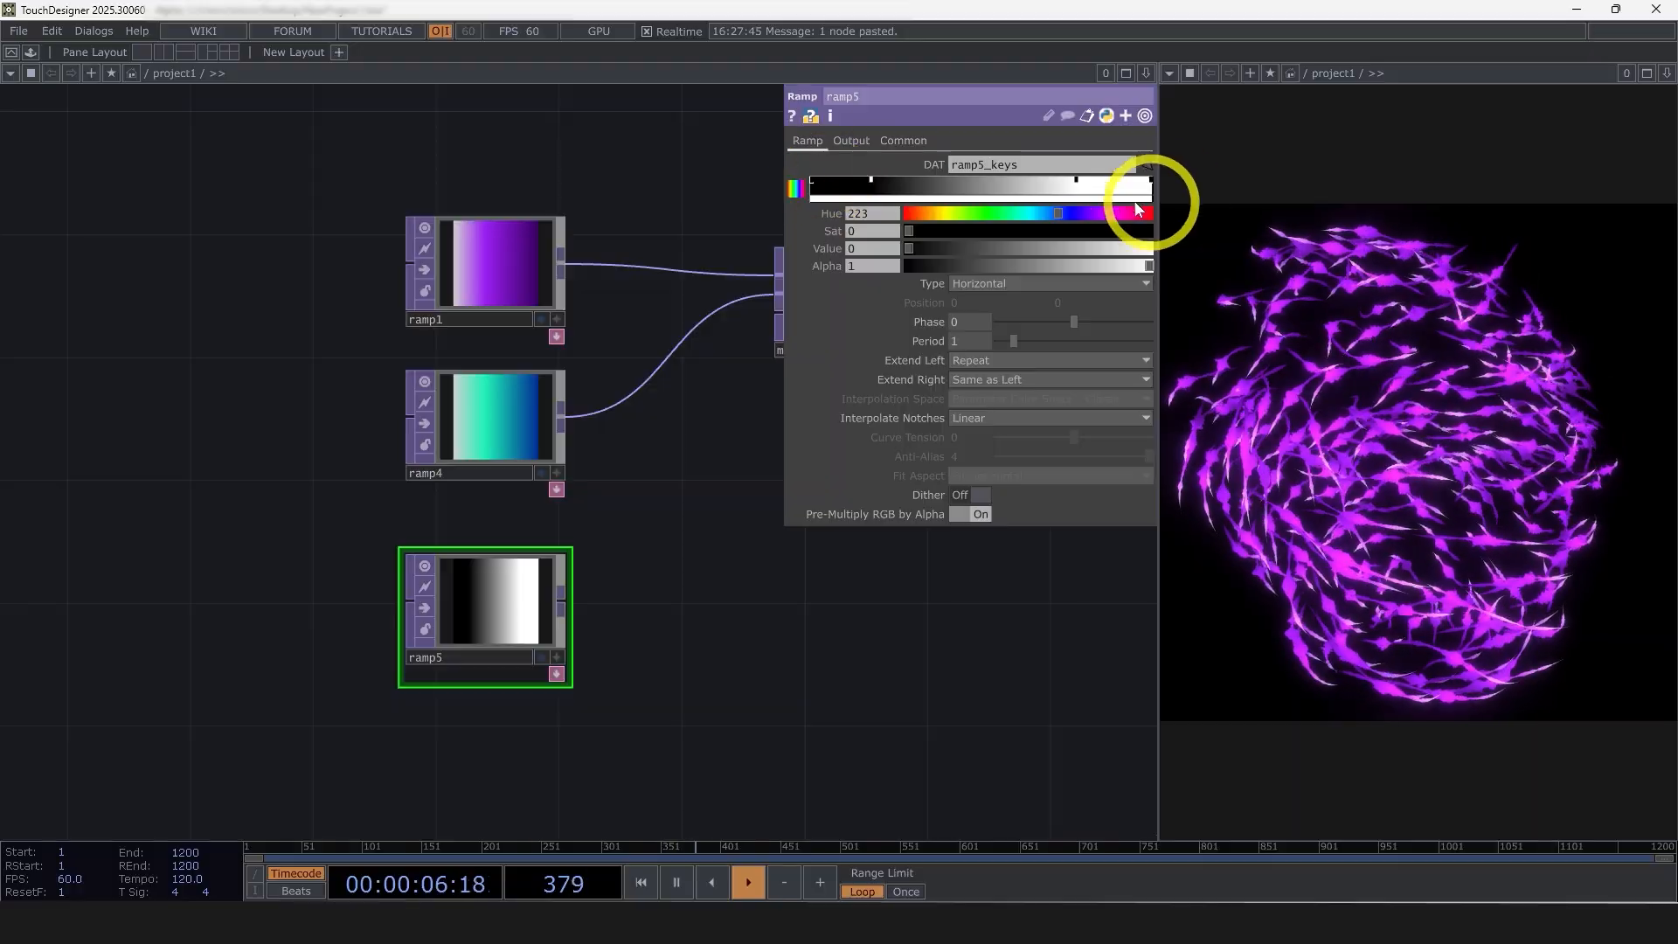
Move ramp5's white key closer to the end of the gradient and set the ramp type to Vertical
click(1098, 180)
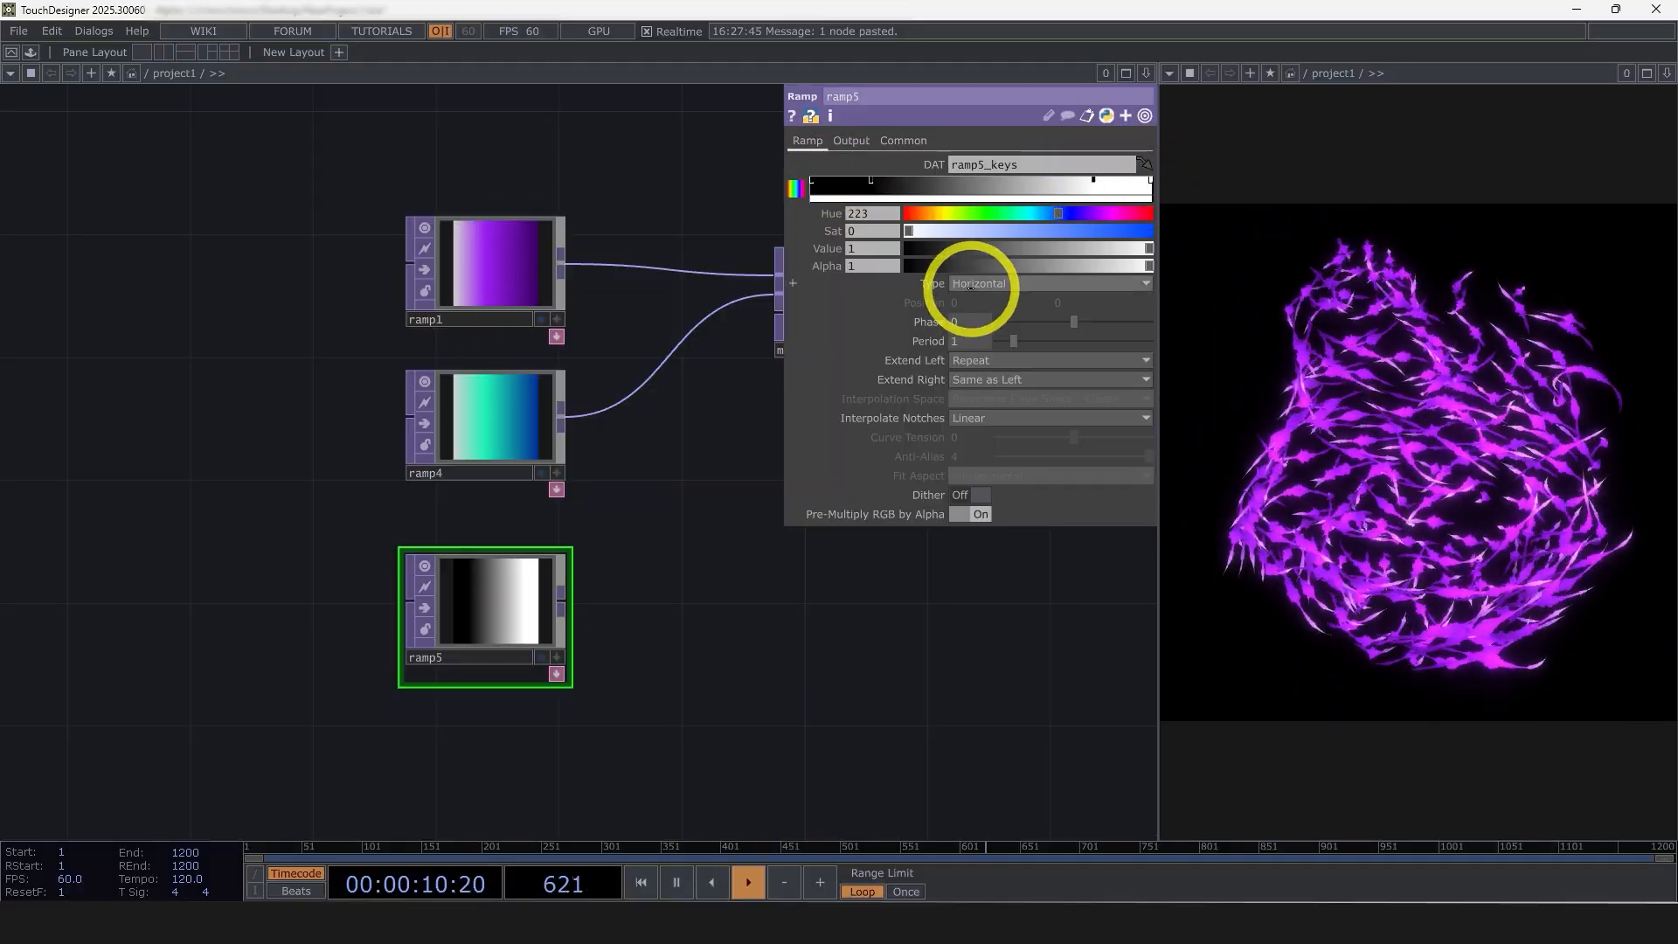
click(970, 304)
Connect ramp5 to the third input of matte1 and set the Matte Channel to Red
drag(852, 634, 550, 676)
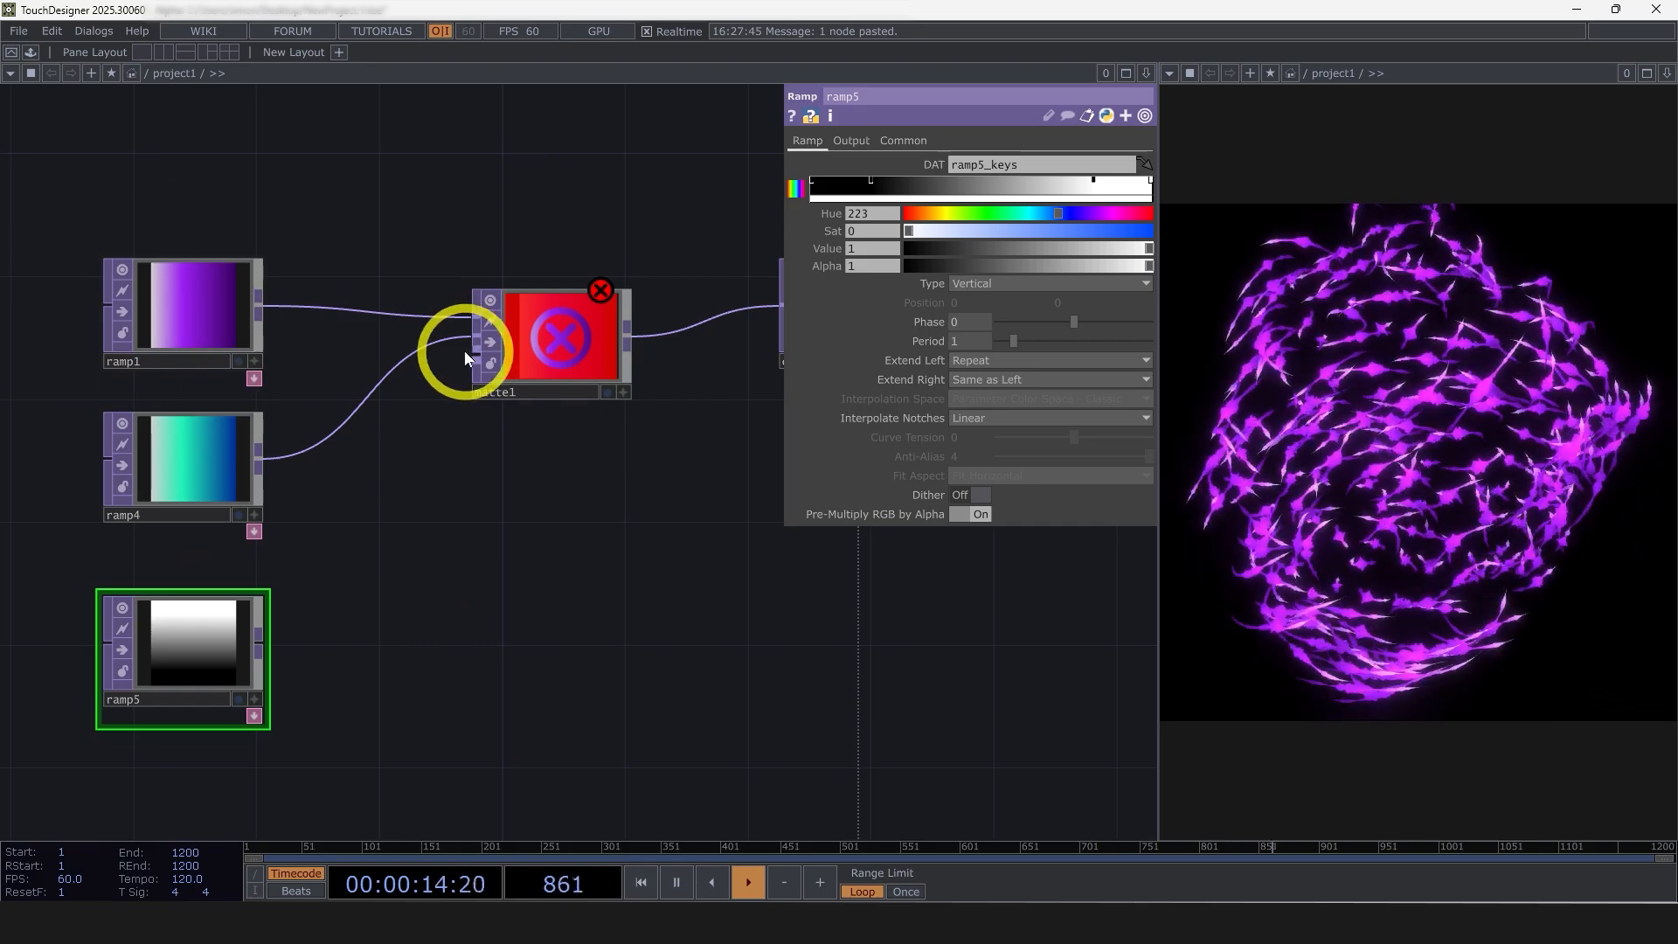
drag(464, 350, 258, 643)
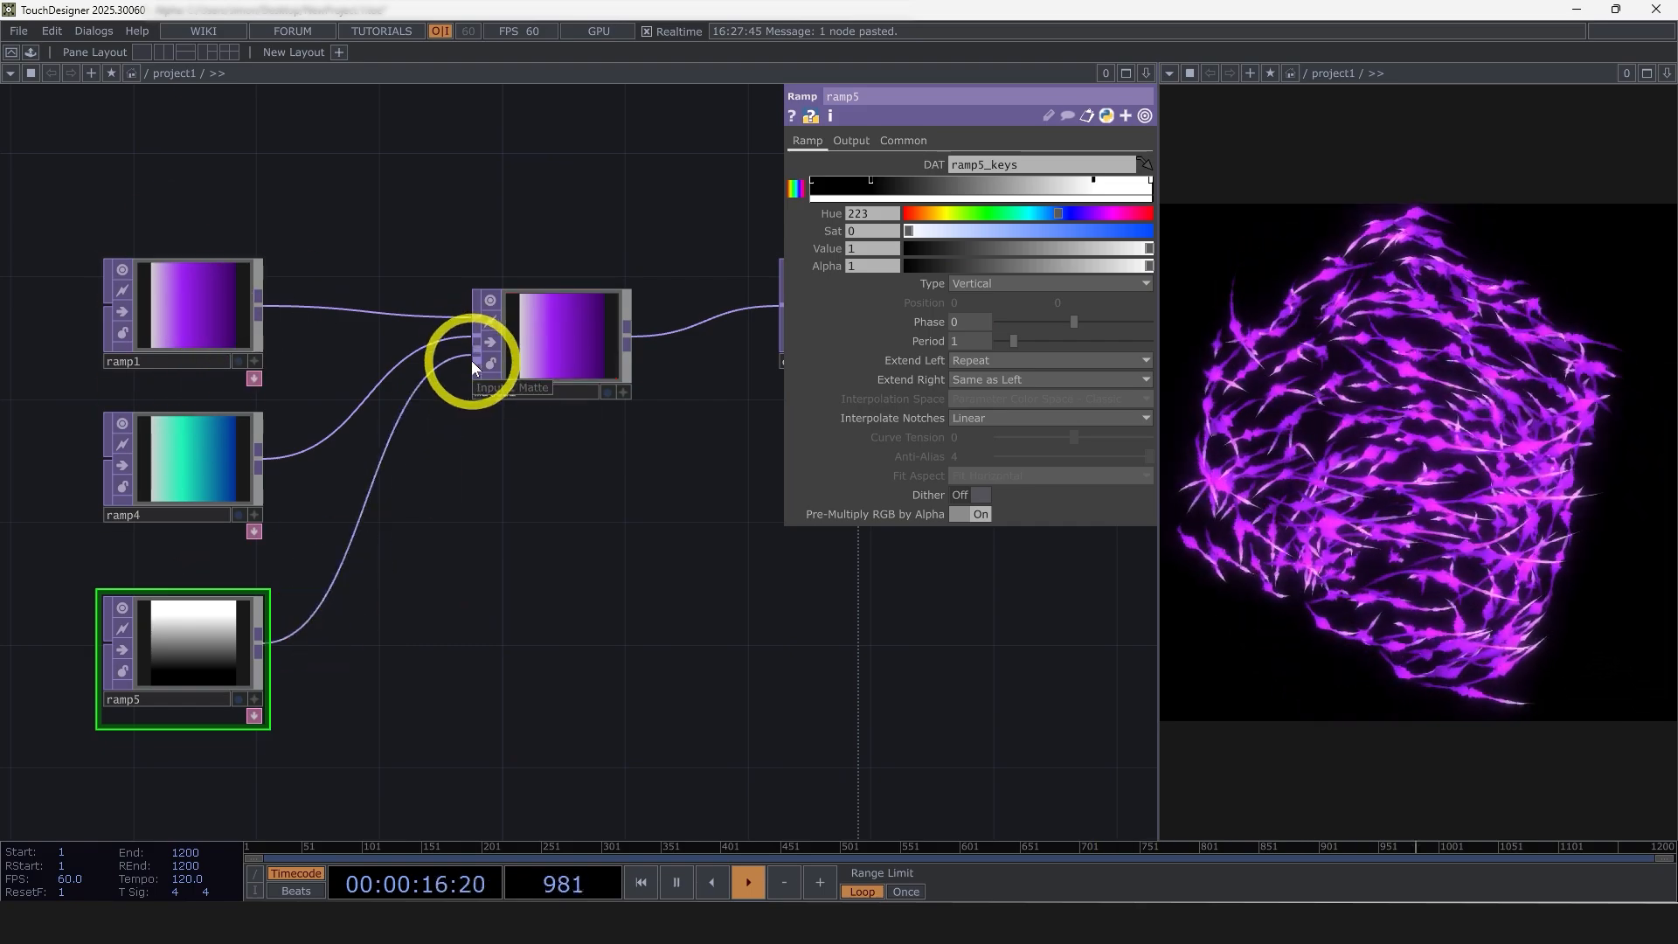
click(542, 341)
click(990, 180)
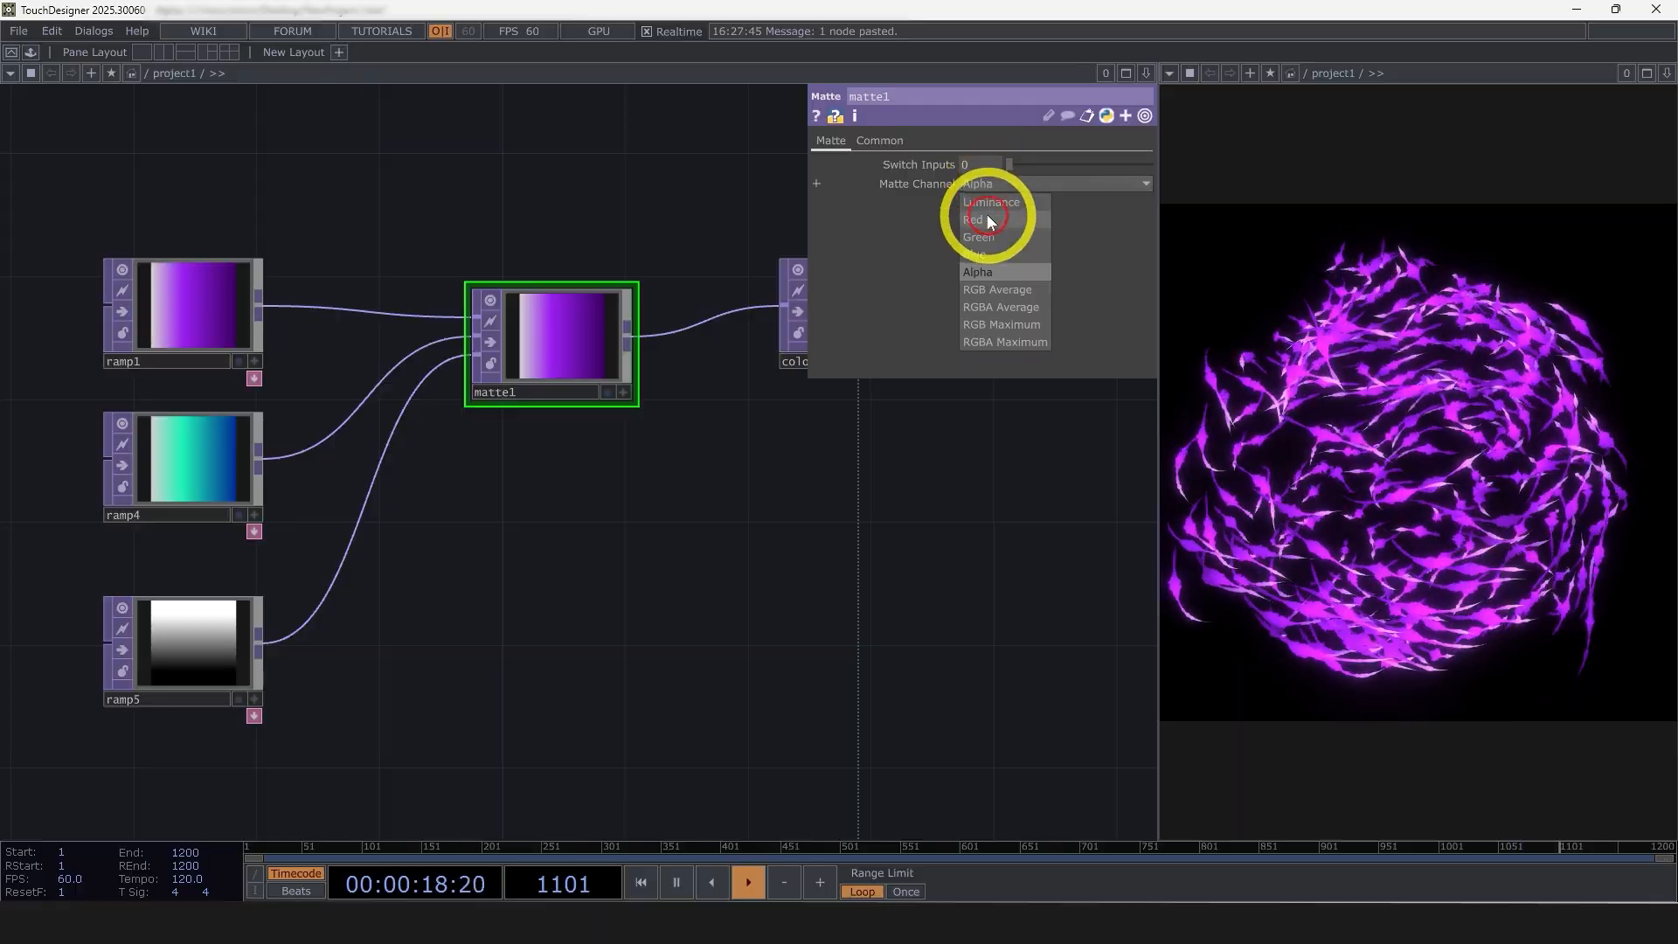
click(987, 212)
scroll(562, 356, up, 5)
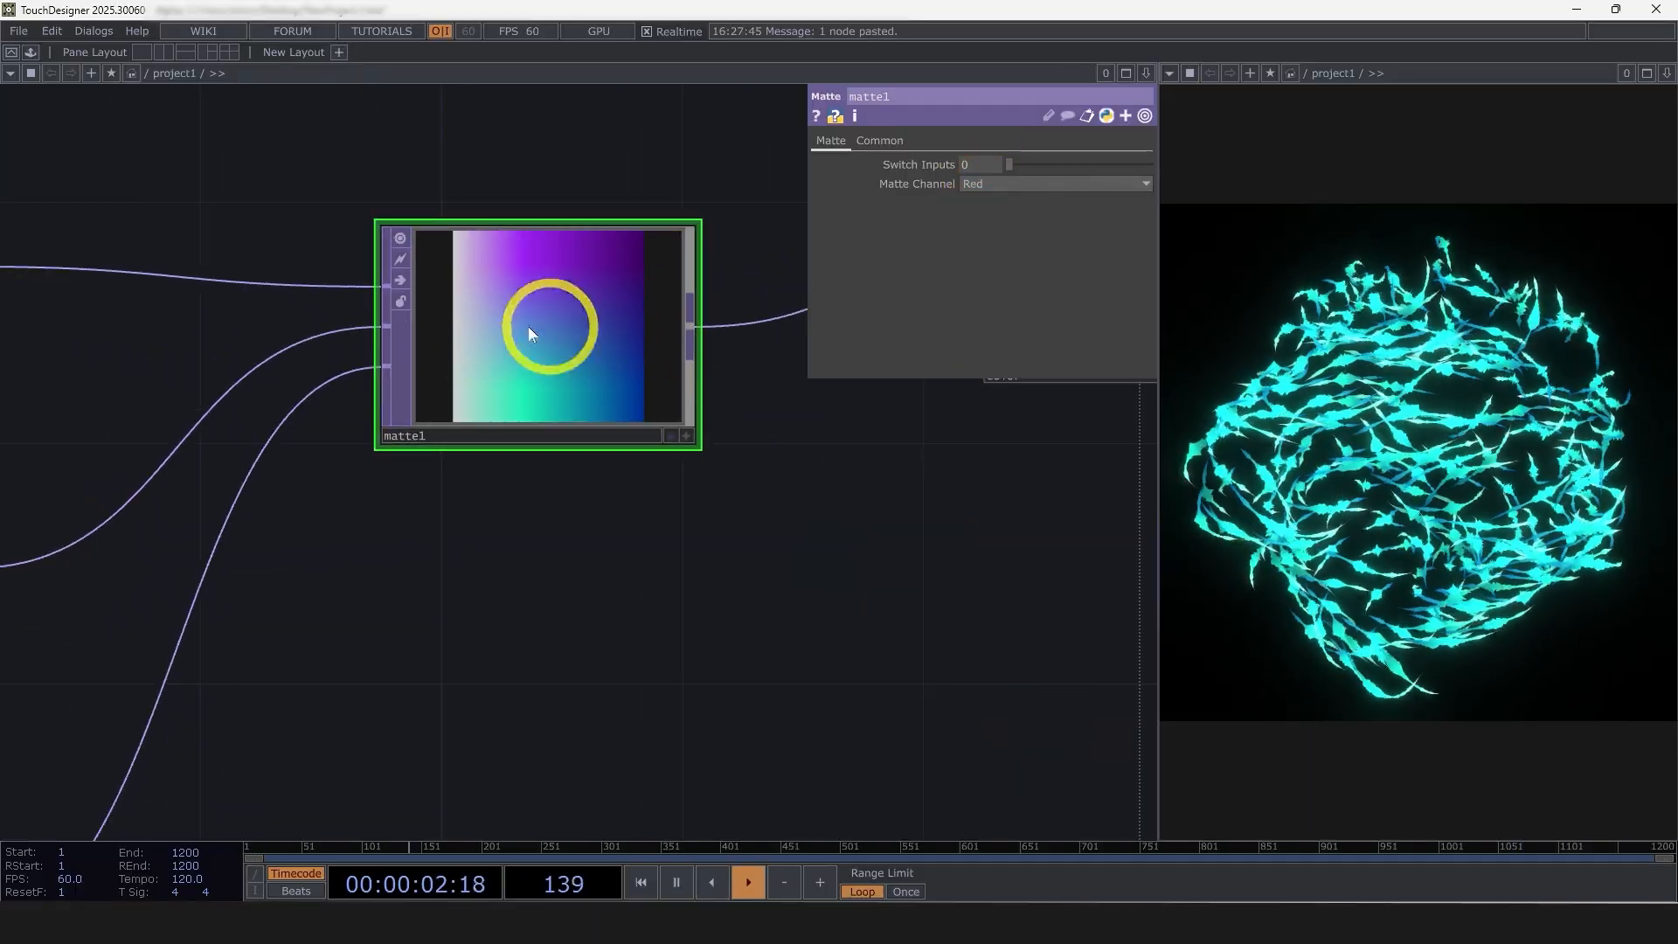
drag(635, 315, 659, 333)
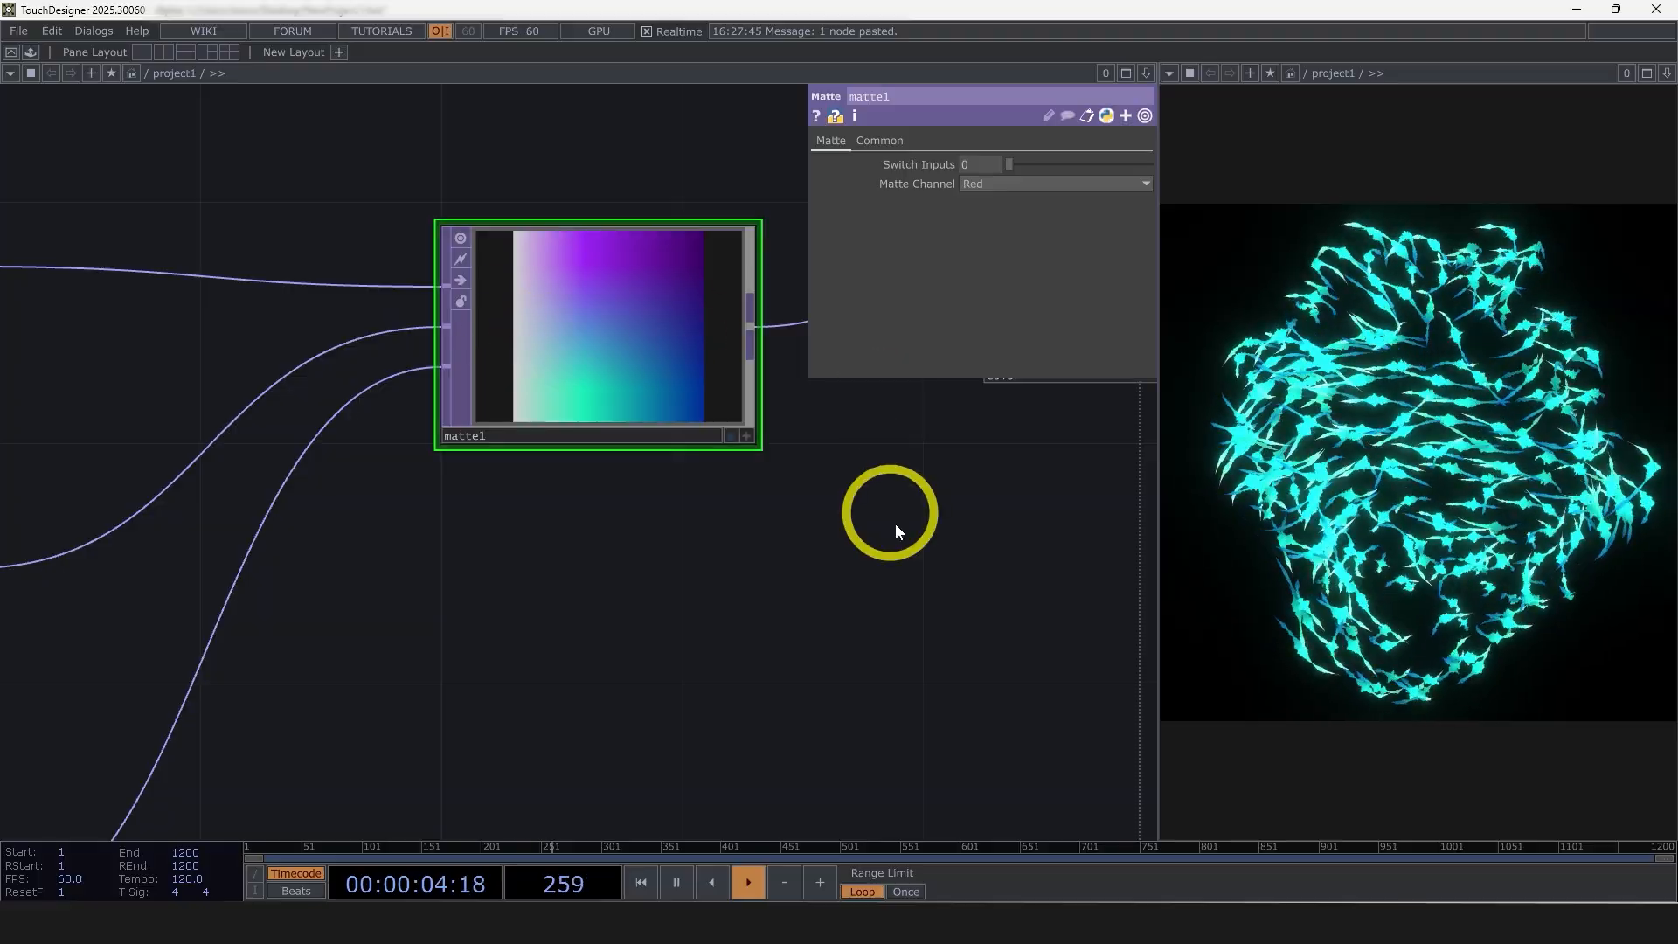
Examine which lookup attributes the lookuptex_color node uses to sample the color texture
scroll(896, 525, down, 3)
drag(895, 524, 568, 425)
scroll(568, 425, down, 3)
drag(652, 535, 691, 428)
scroll(691, 428, down, 2)
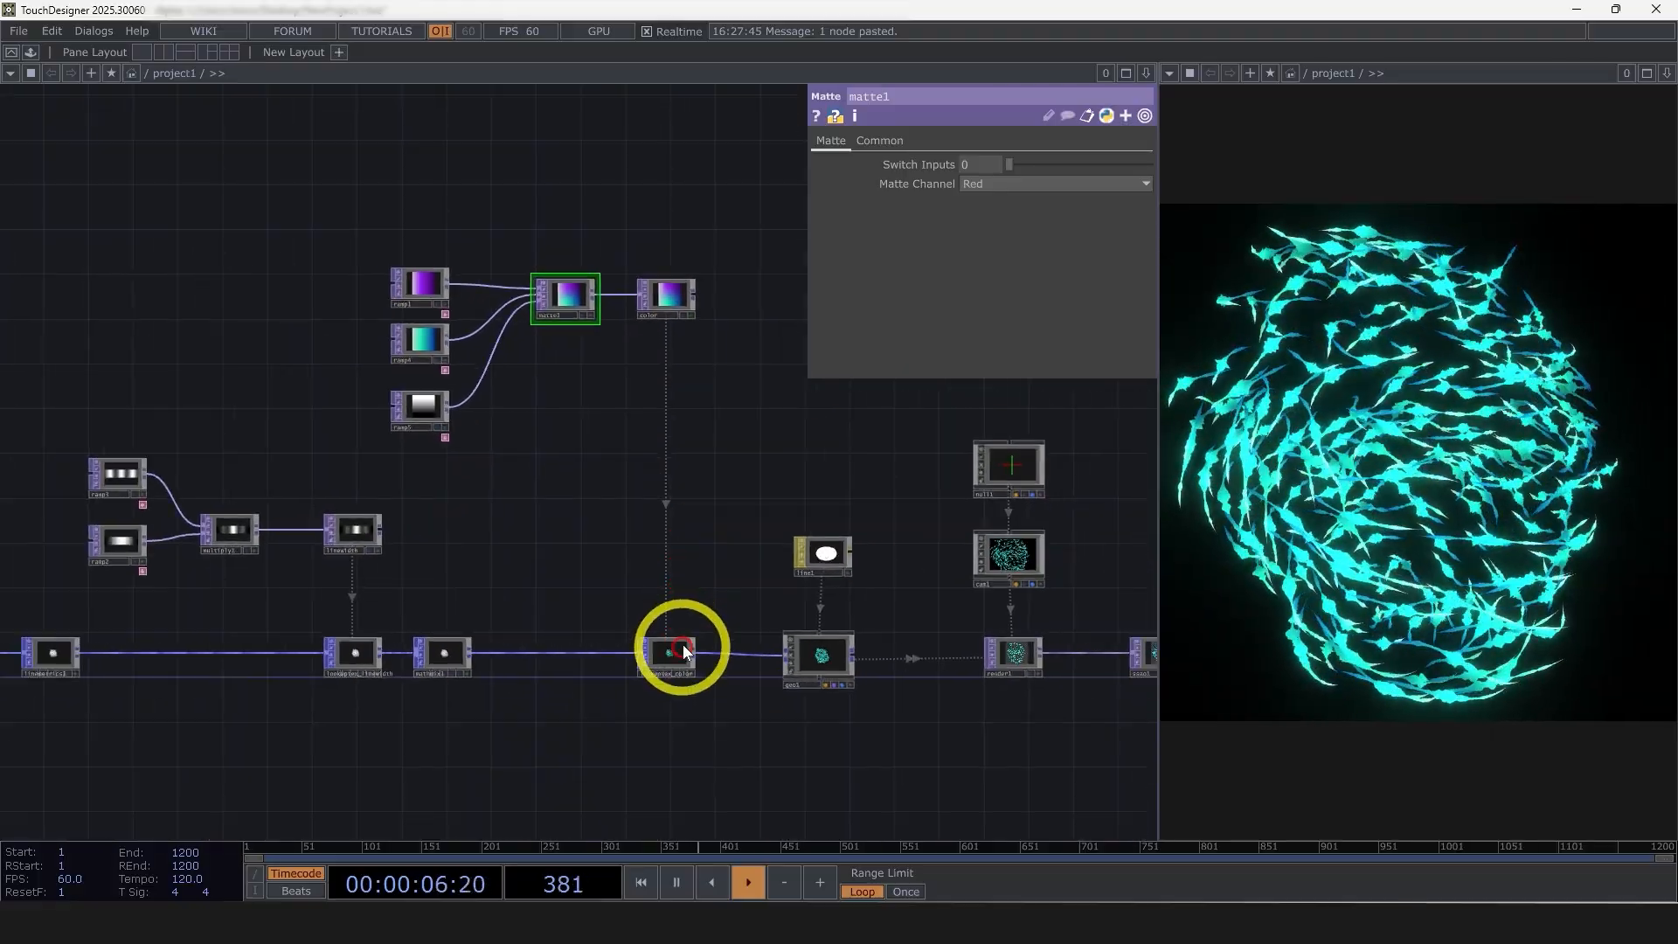
click(684, 652)
scroll(684, 651, up, 3)
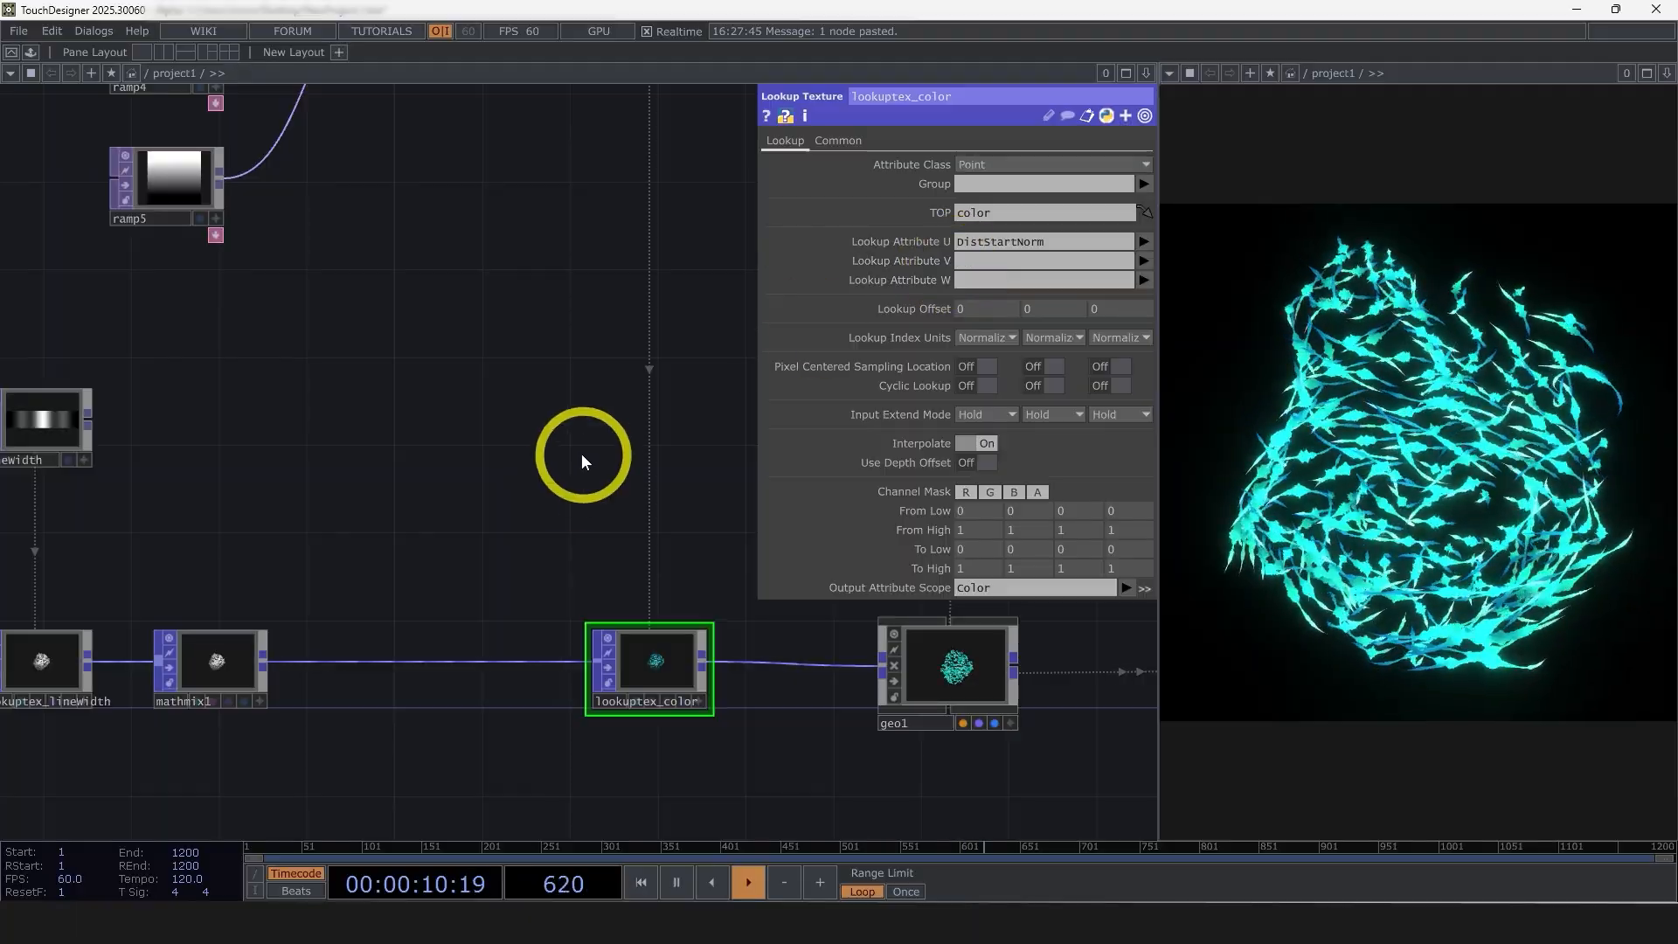
Move noise_linewidth together with select2, math3 and null3 farther away from sphere1 to make room in the chain
scroll(583, 458, down, 4)
drag(625, 633, 1064, 652)
drag(640, 706, 923, 700)
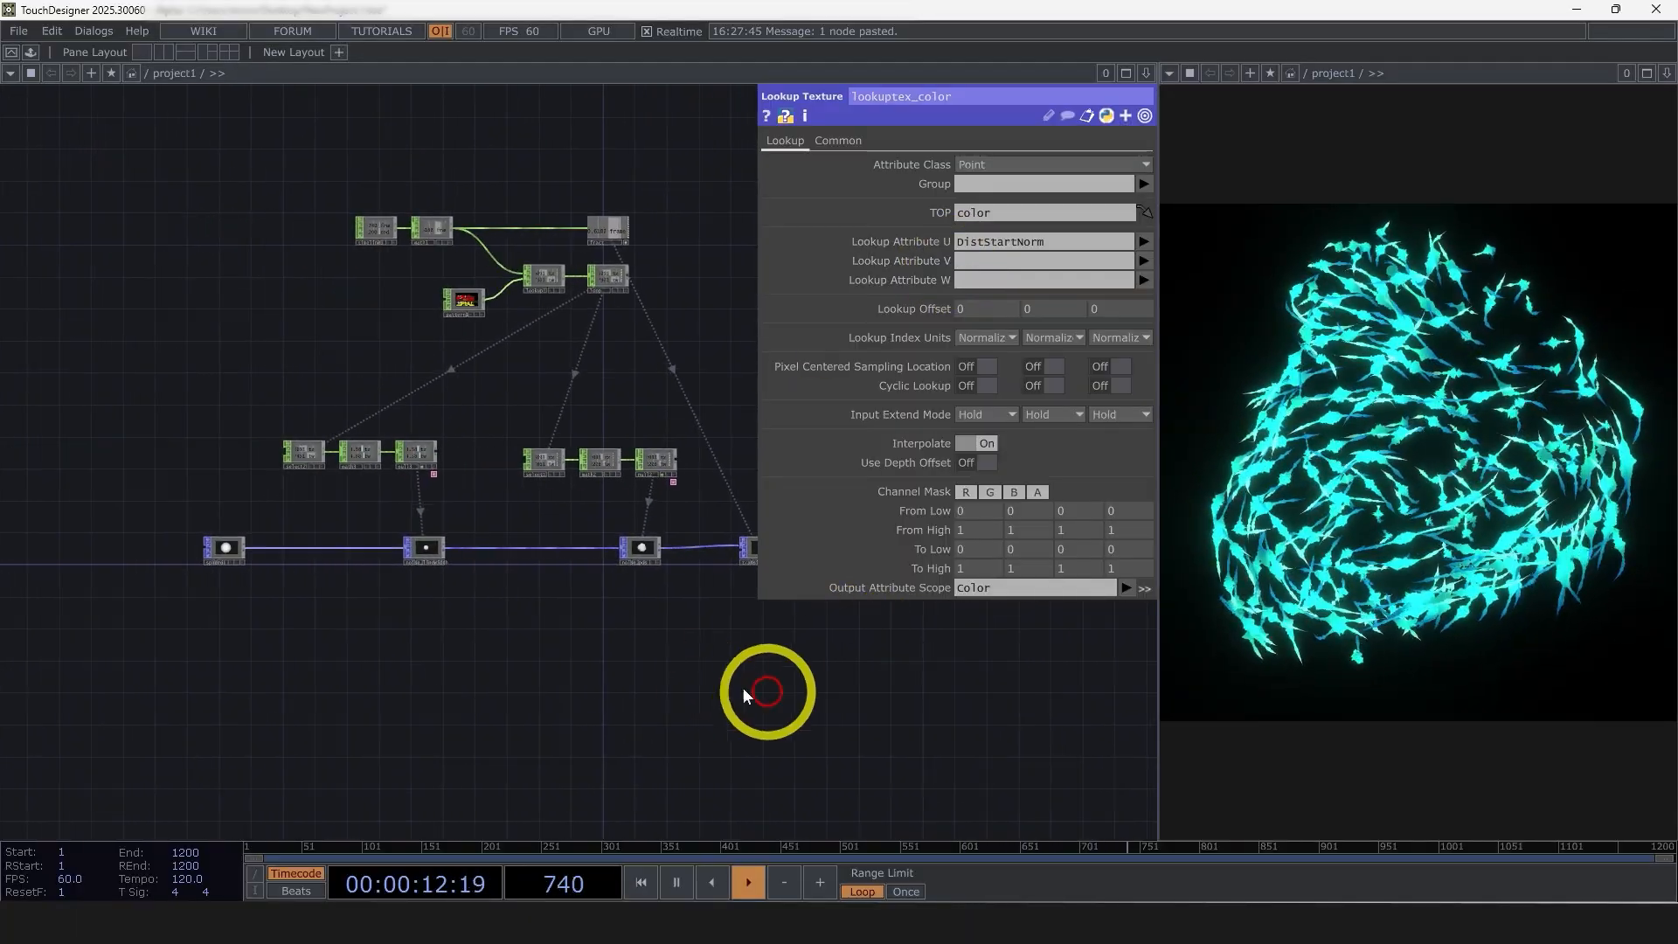
scroll(420, 633, up, 2)
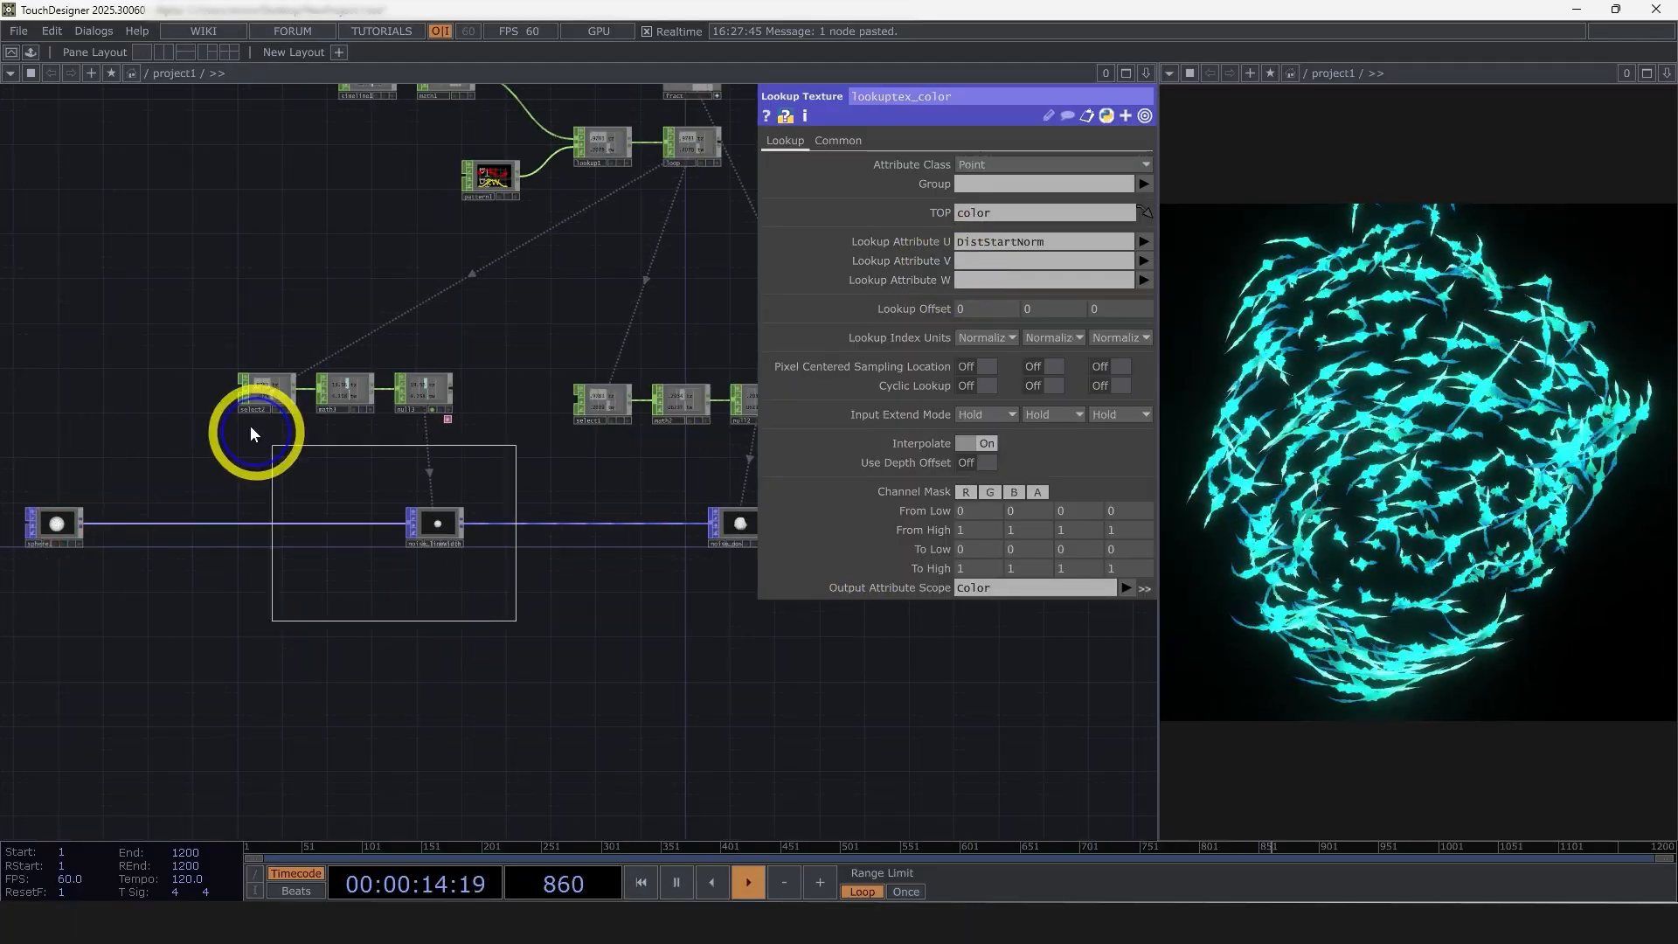
right_drag(254, 434, 255, 434)
drag(404, 401, 533, 411)
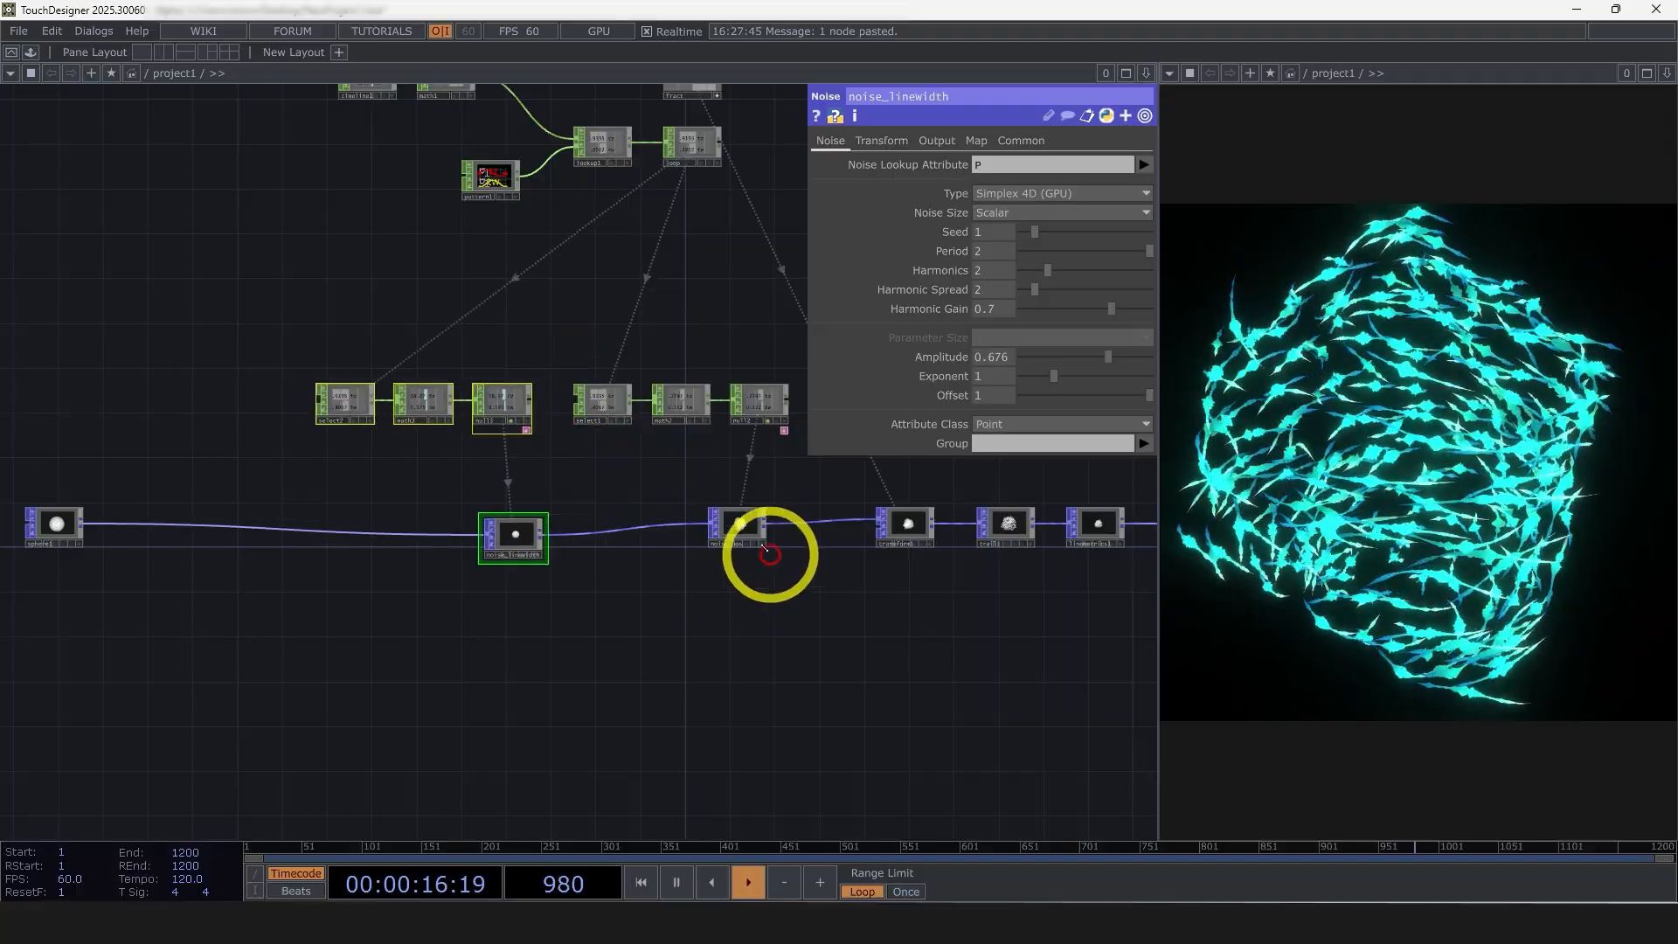
Examine the noise_linewidth node's settings and its place in the POP chain after sphere1
scroll(750, 544, up, 3)
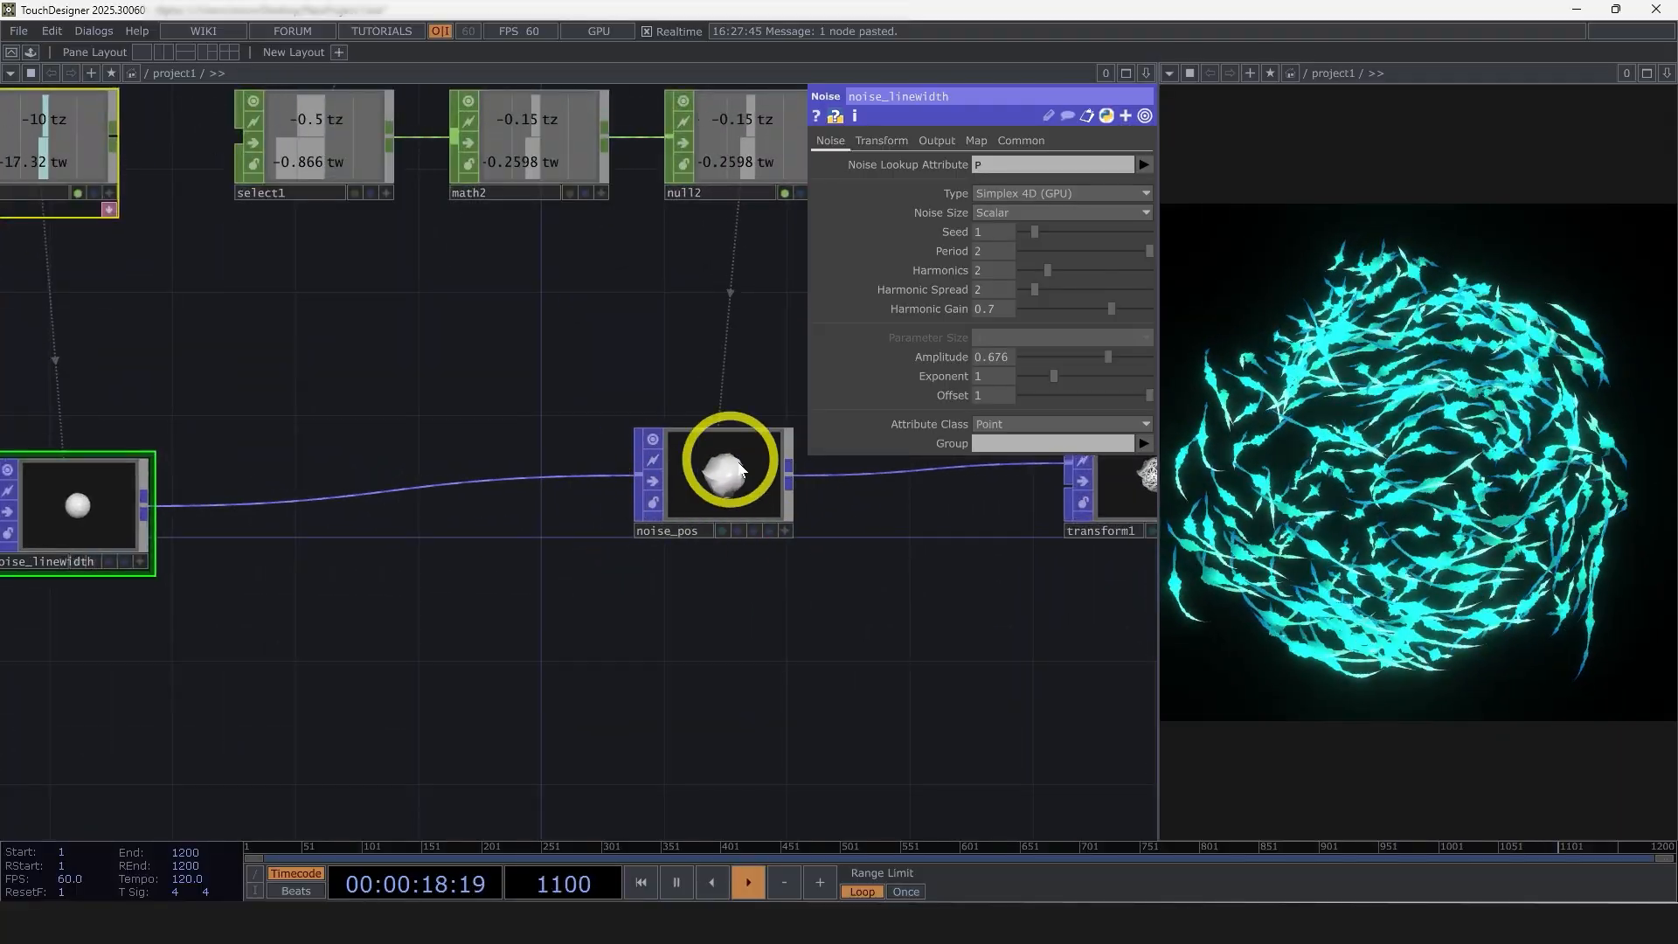
scroll(873, 626, down, 2)
scroll(591, 592, up, 4)
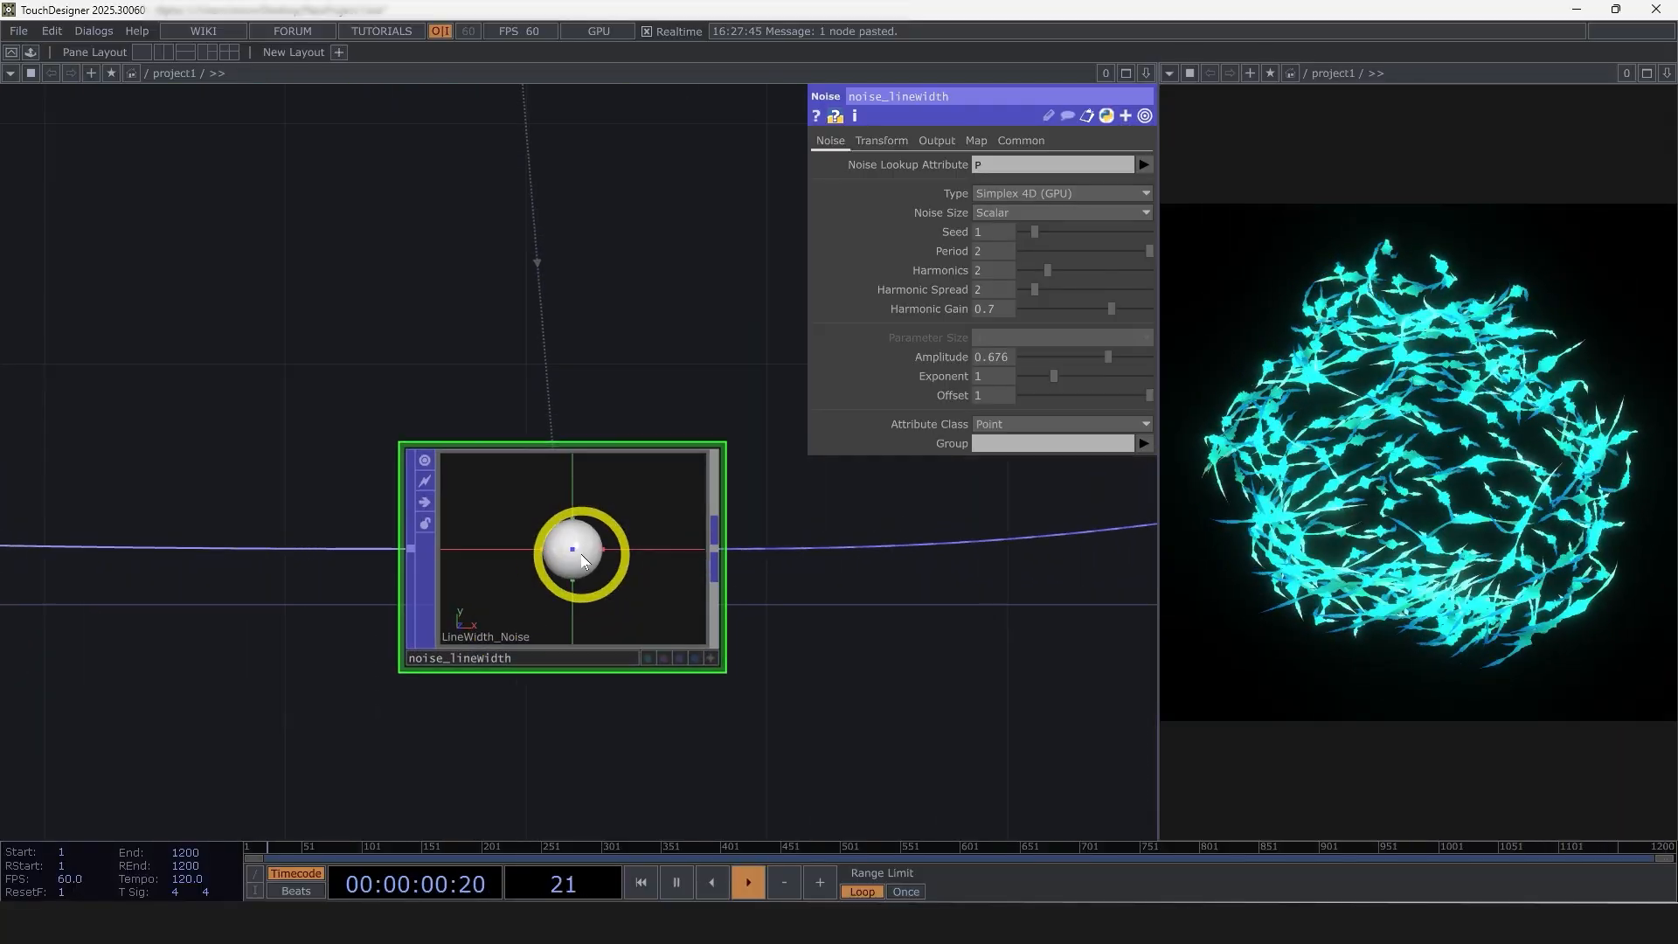
scroll(586, 543, down, 1)
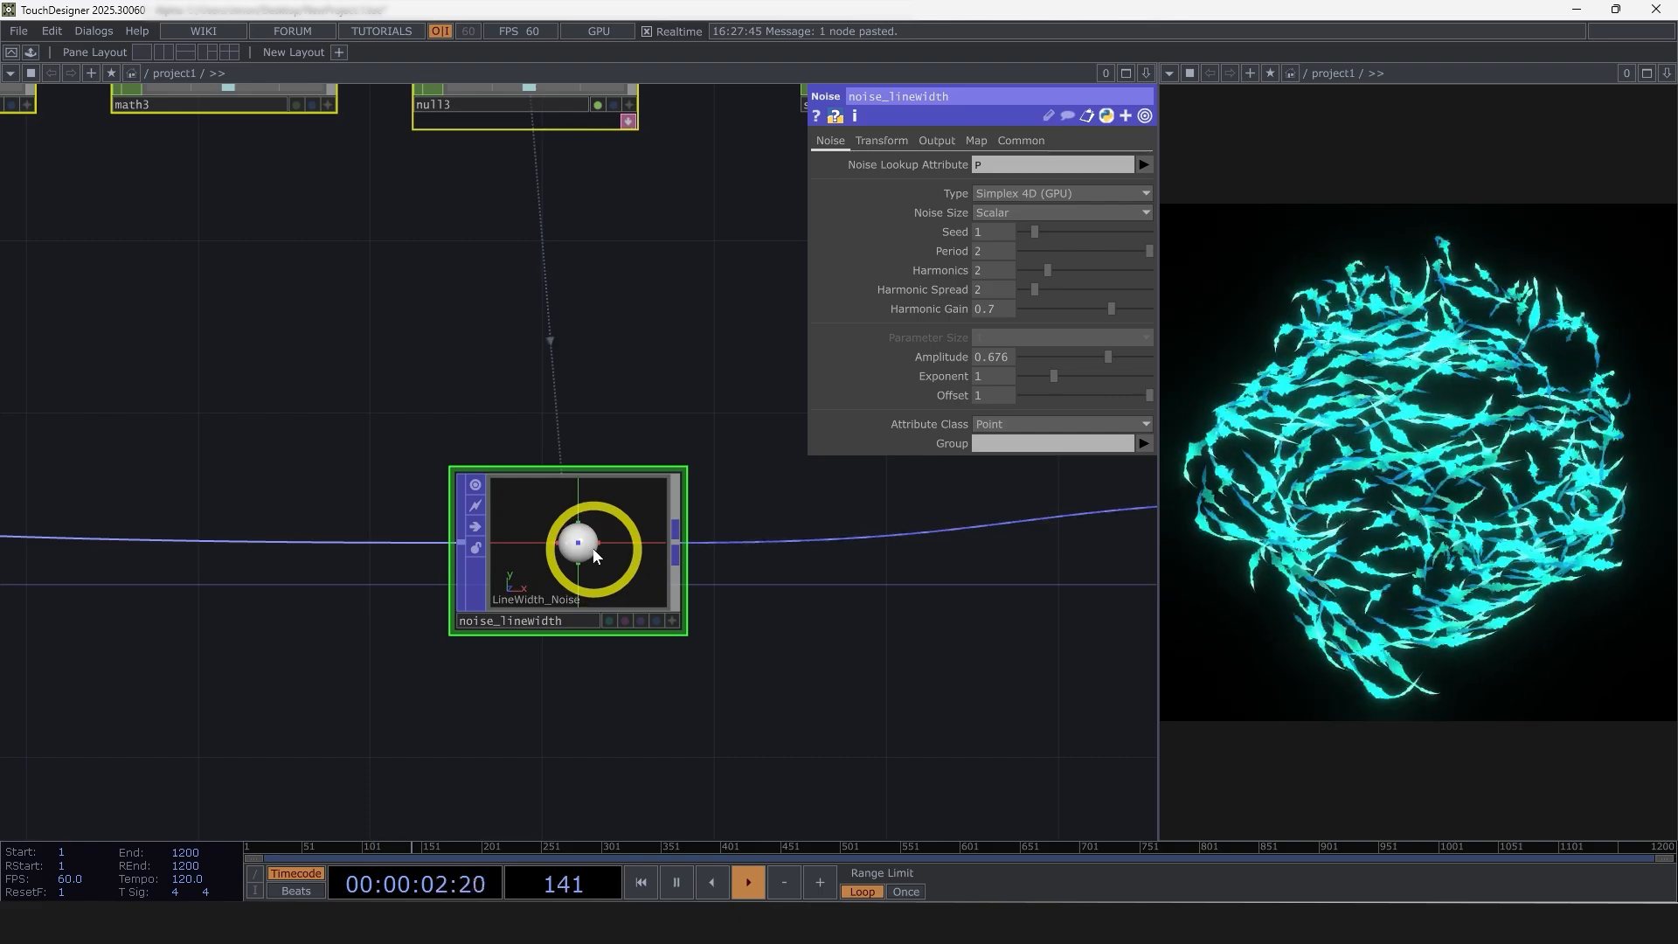
scroll(594, 556, down, 3)
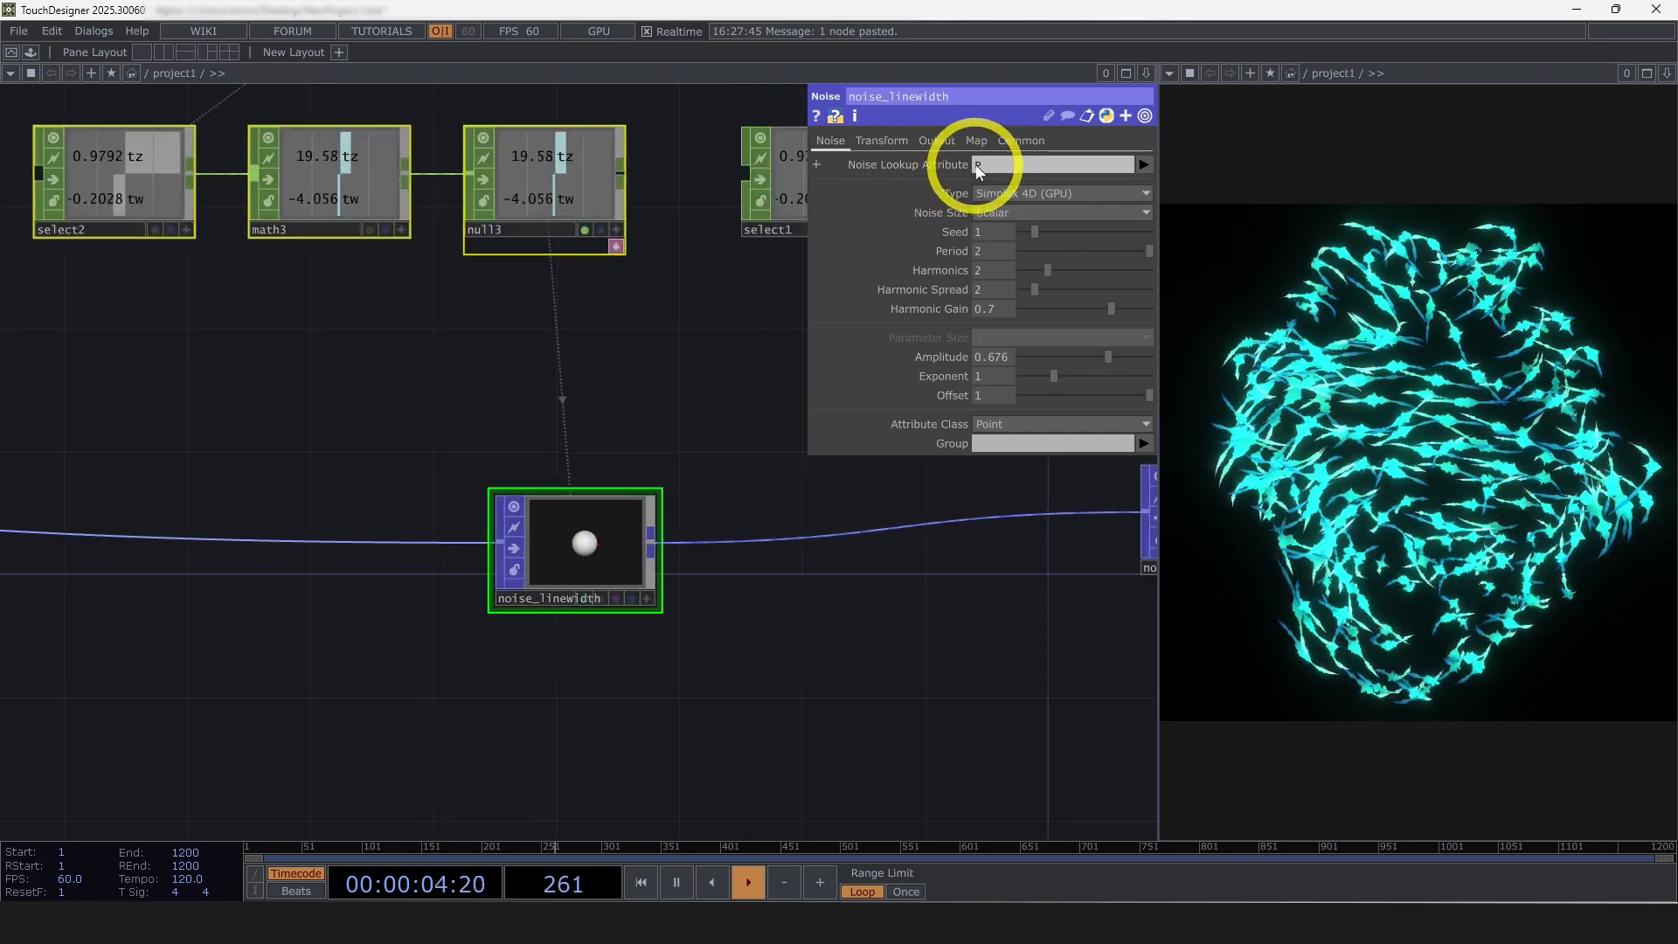
scroll(858, 480, down, 3)
scroll(629, 617, down, 2)
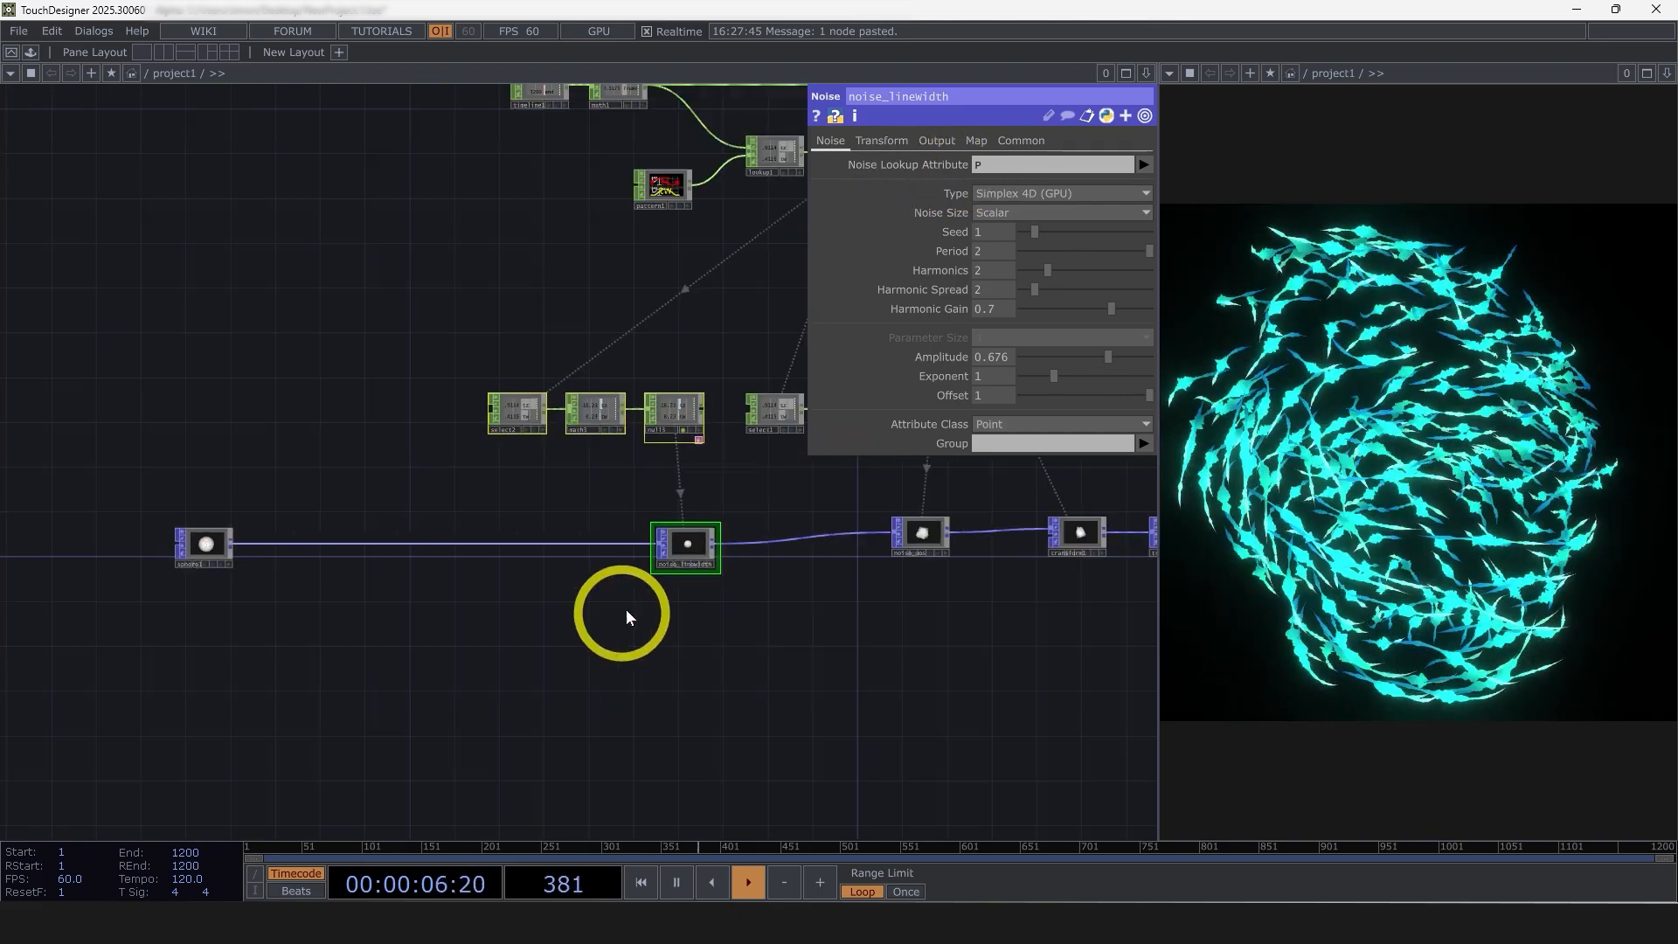
drag(977, 624, 898, 610)
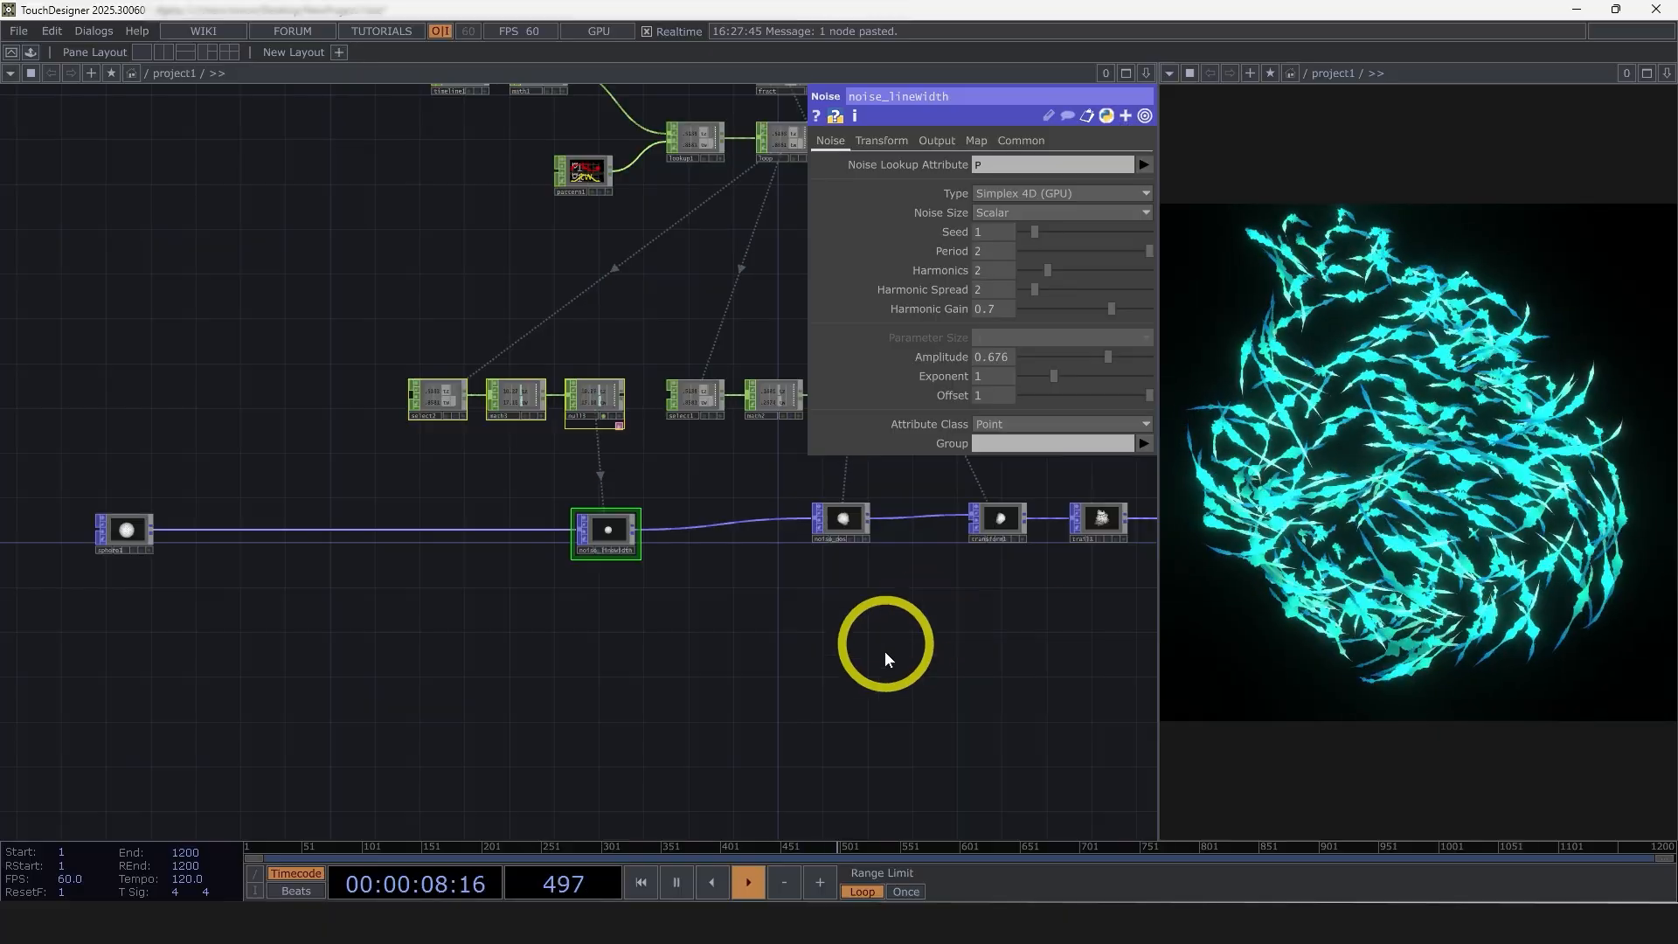
drag(1059, 624, 988, 654)
scroll(587, 620, up, 3)
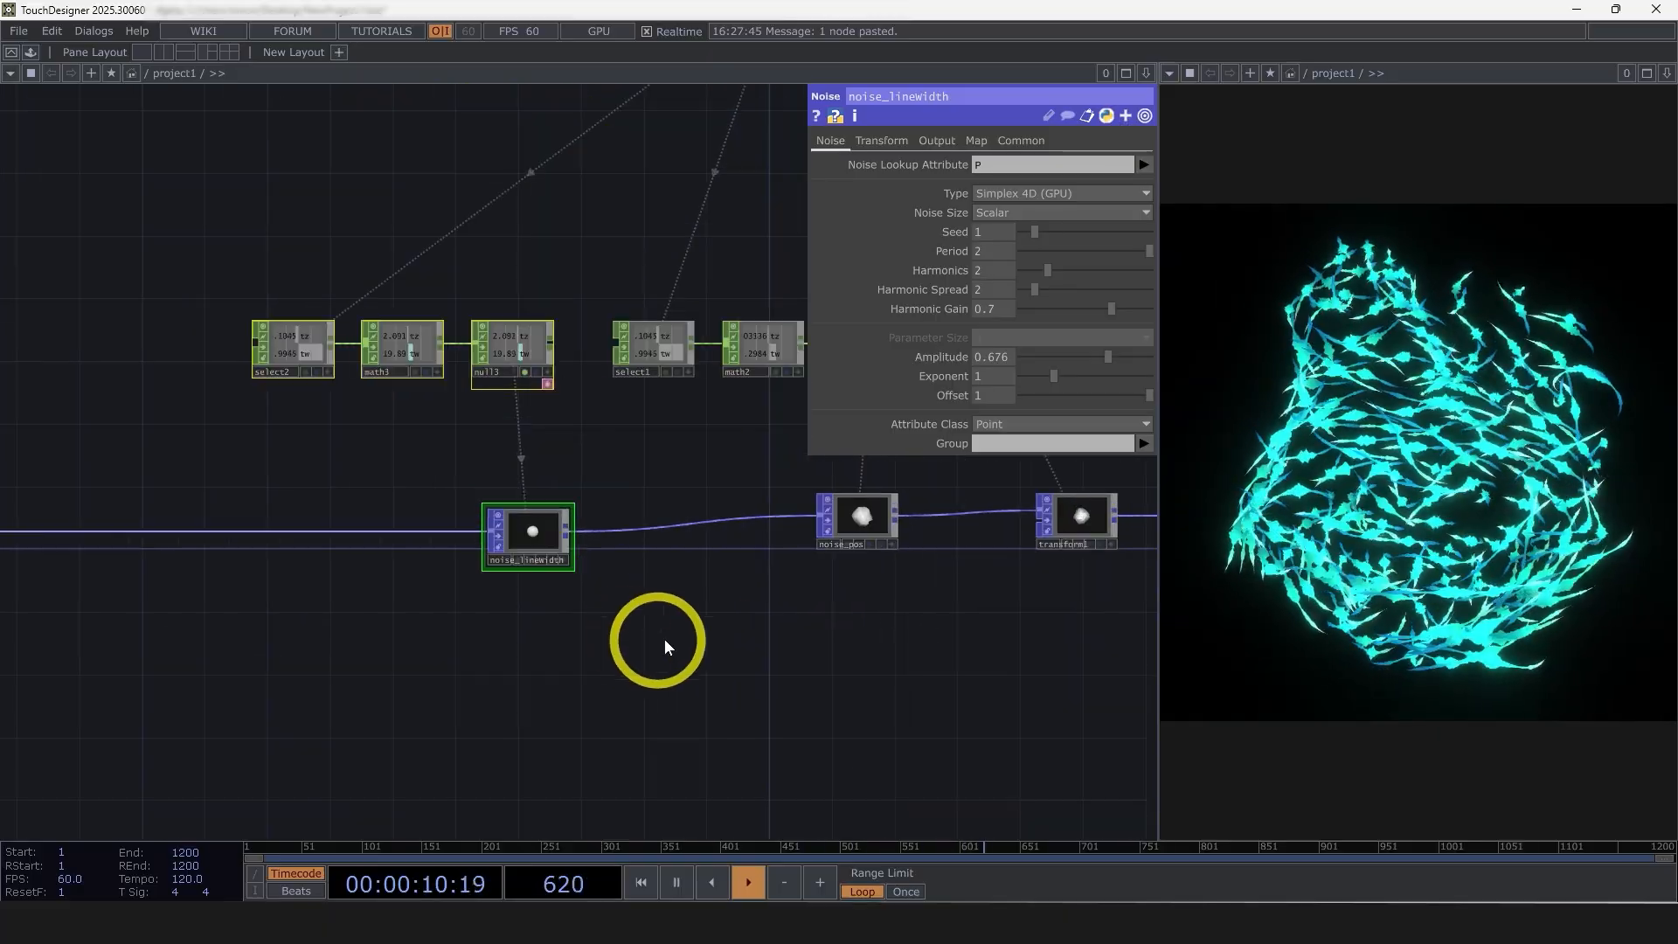
scroll(808, 643, down, 1)
drag(815, 643, 768, 652)
scroll(743, 673, down, 2)
drag(631, 715, 787, 728)
Duplicate noise_linewidth with its select, math and null CHOPs and insert the copy between sphere1 and noise_linewidth
right_drag(471, 662, 660, 410)
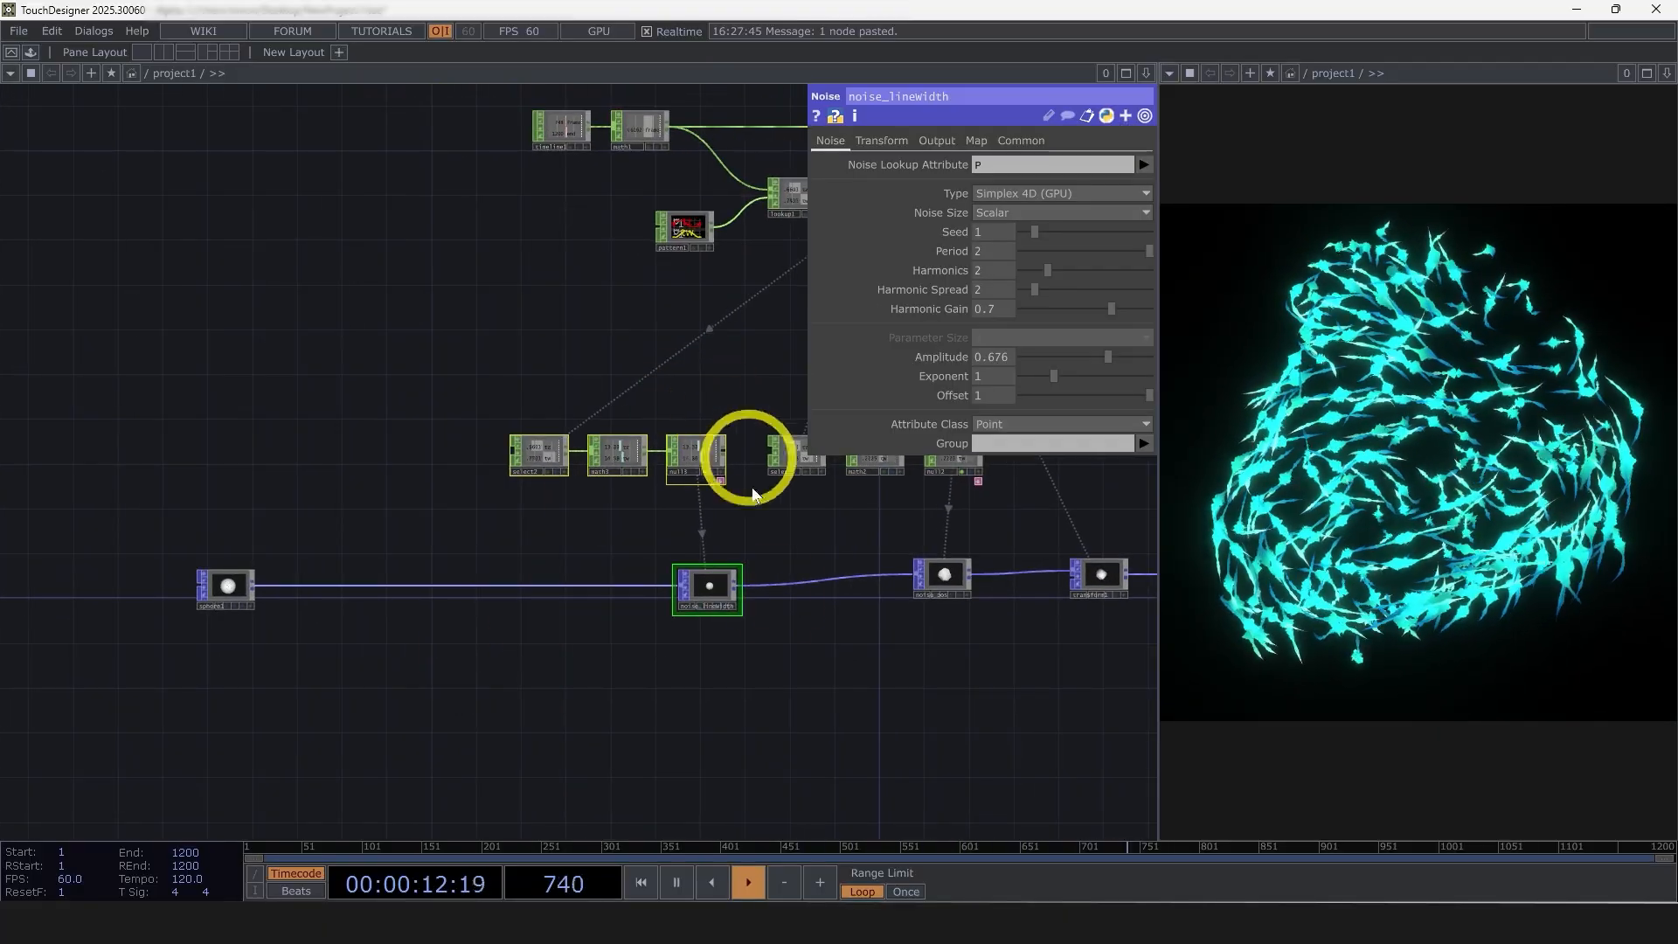
key(ctrl+c)
key(ctrl+v)
click(449, 480)
scroll(612, 551, up, 2)
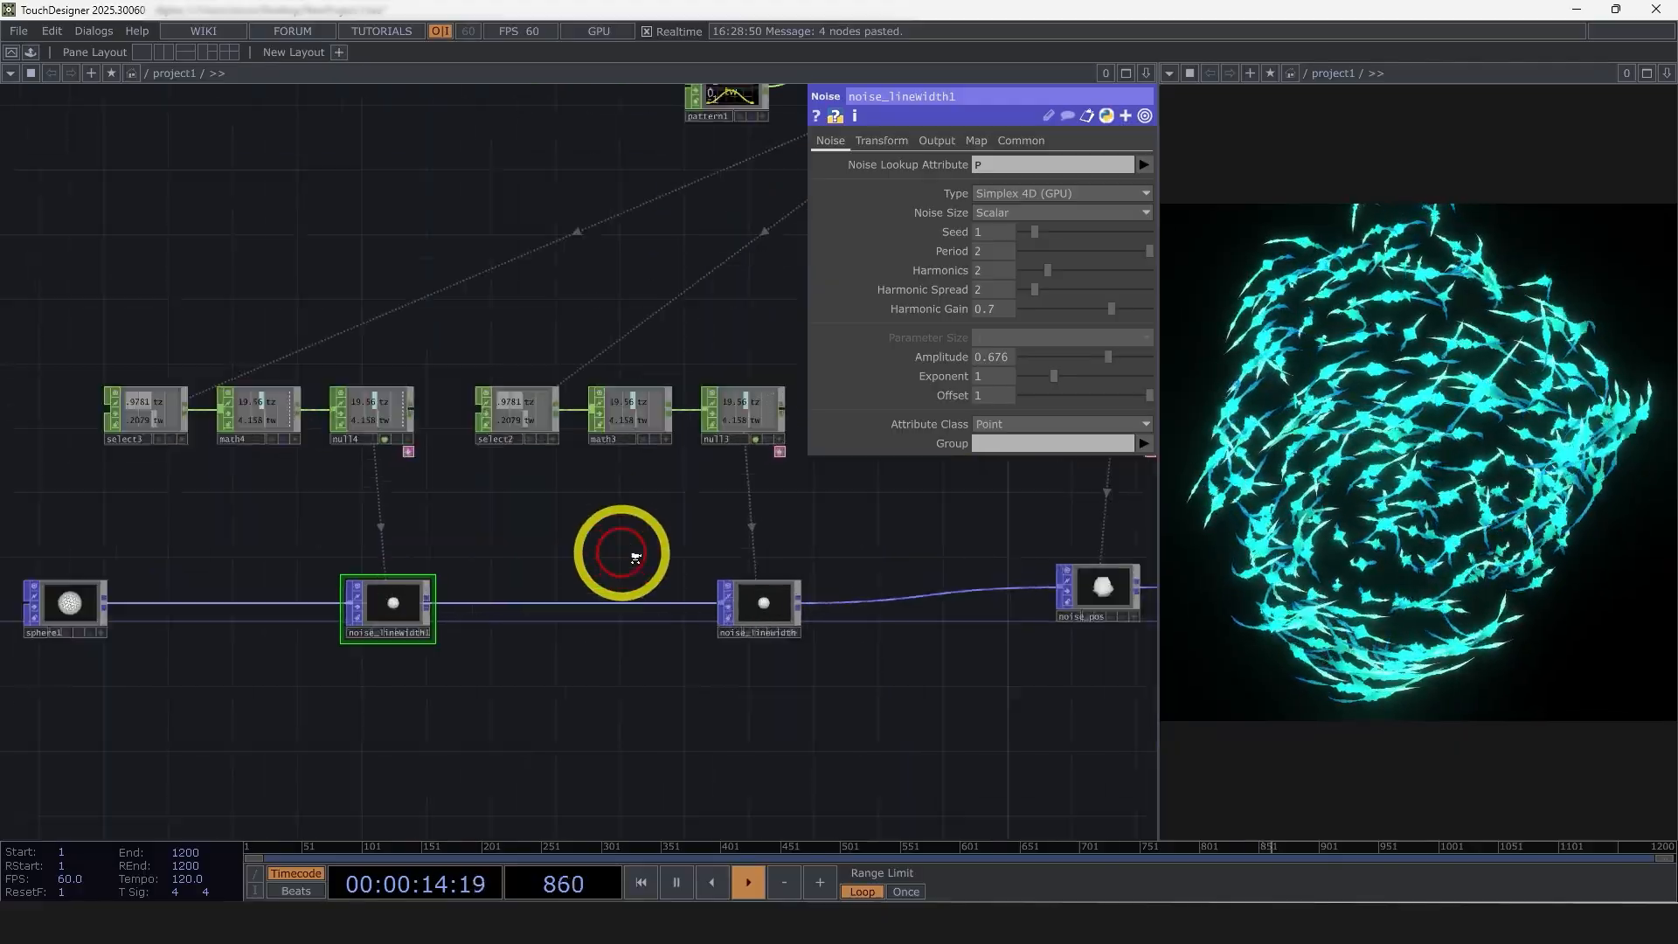
middle_drag(625, 553, 669, 570)
click(767, 617)
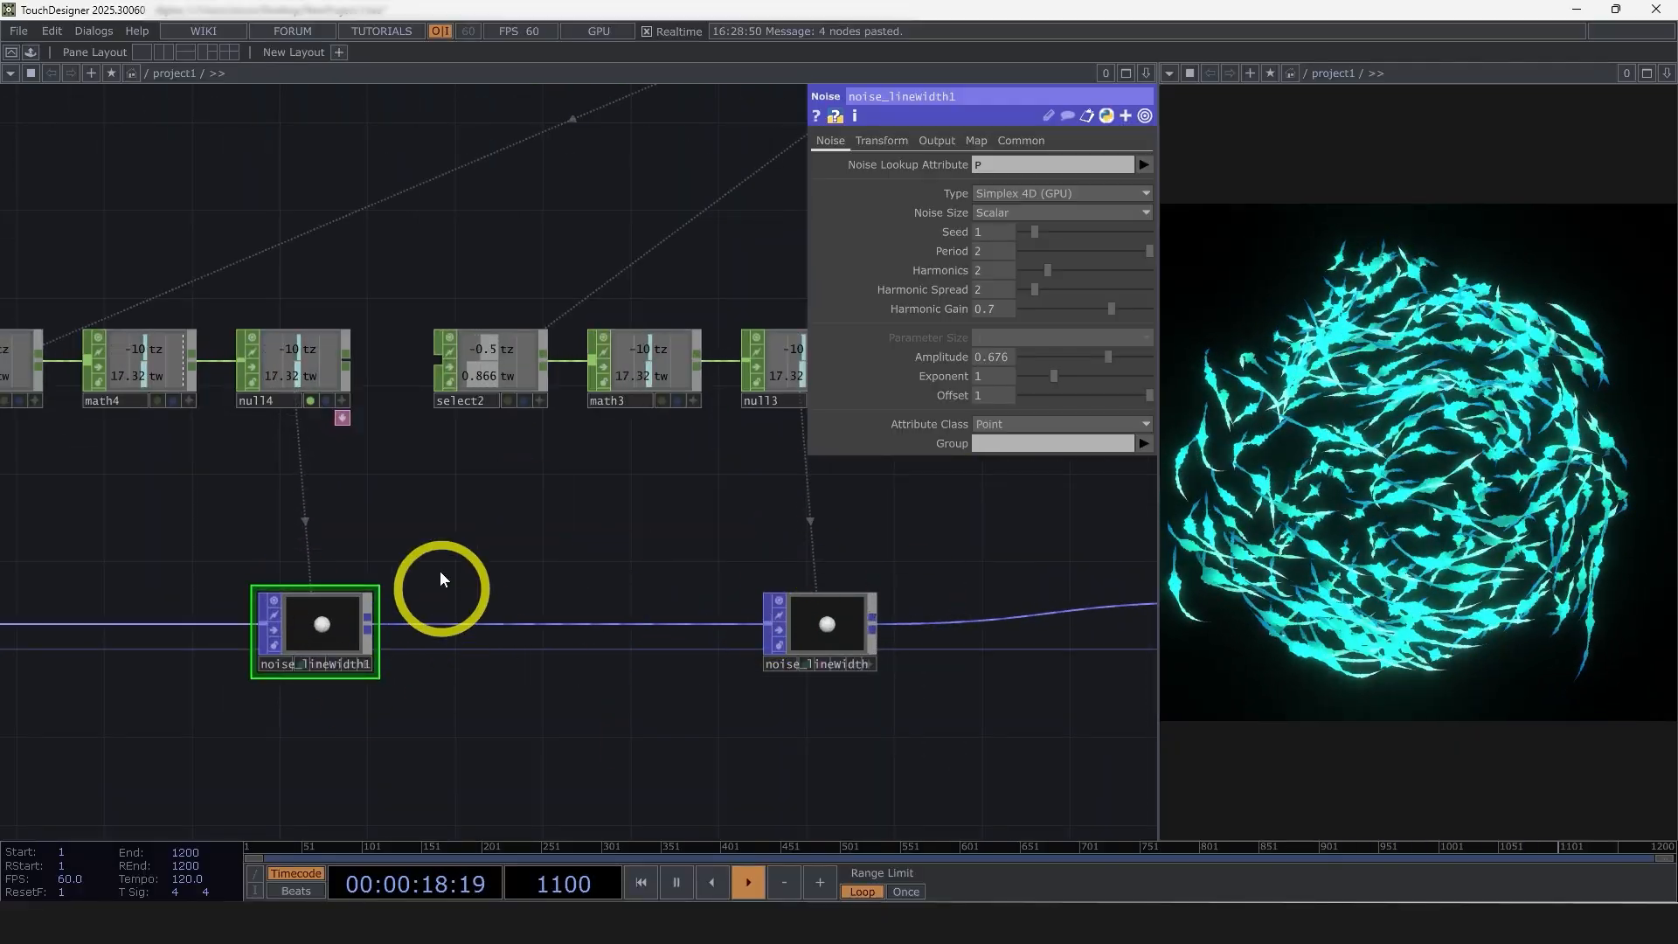
Name the Noise output attribute of the duplicated noise node ColorLookup
drag(518, 527, 768, 568)
scroll(566, 705, up, 3)
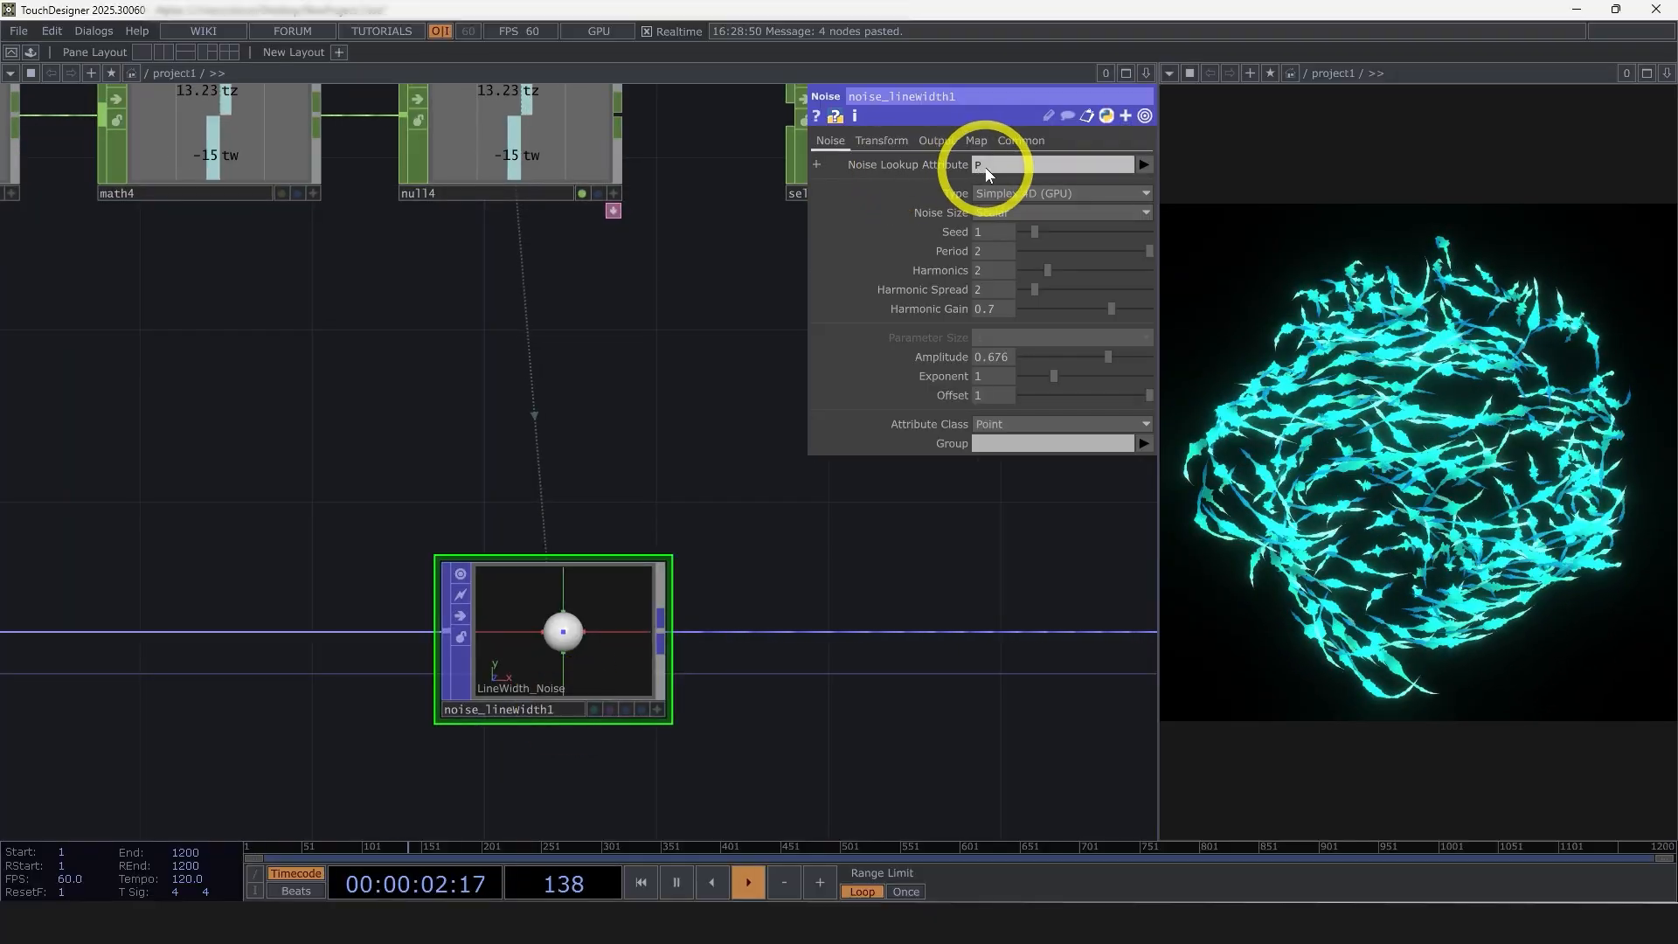
click(935, 141)
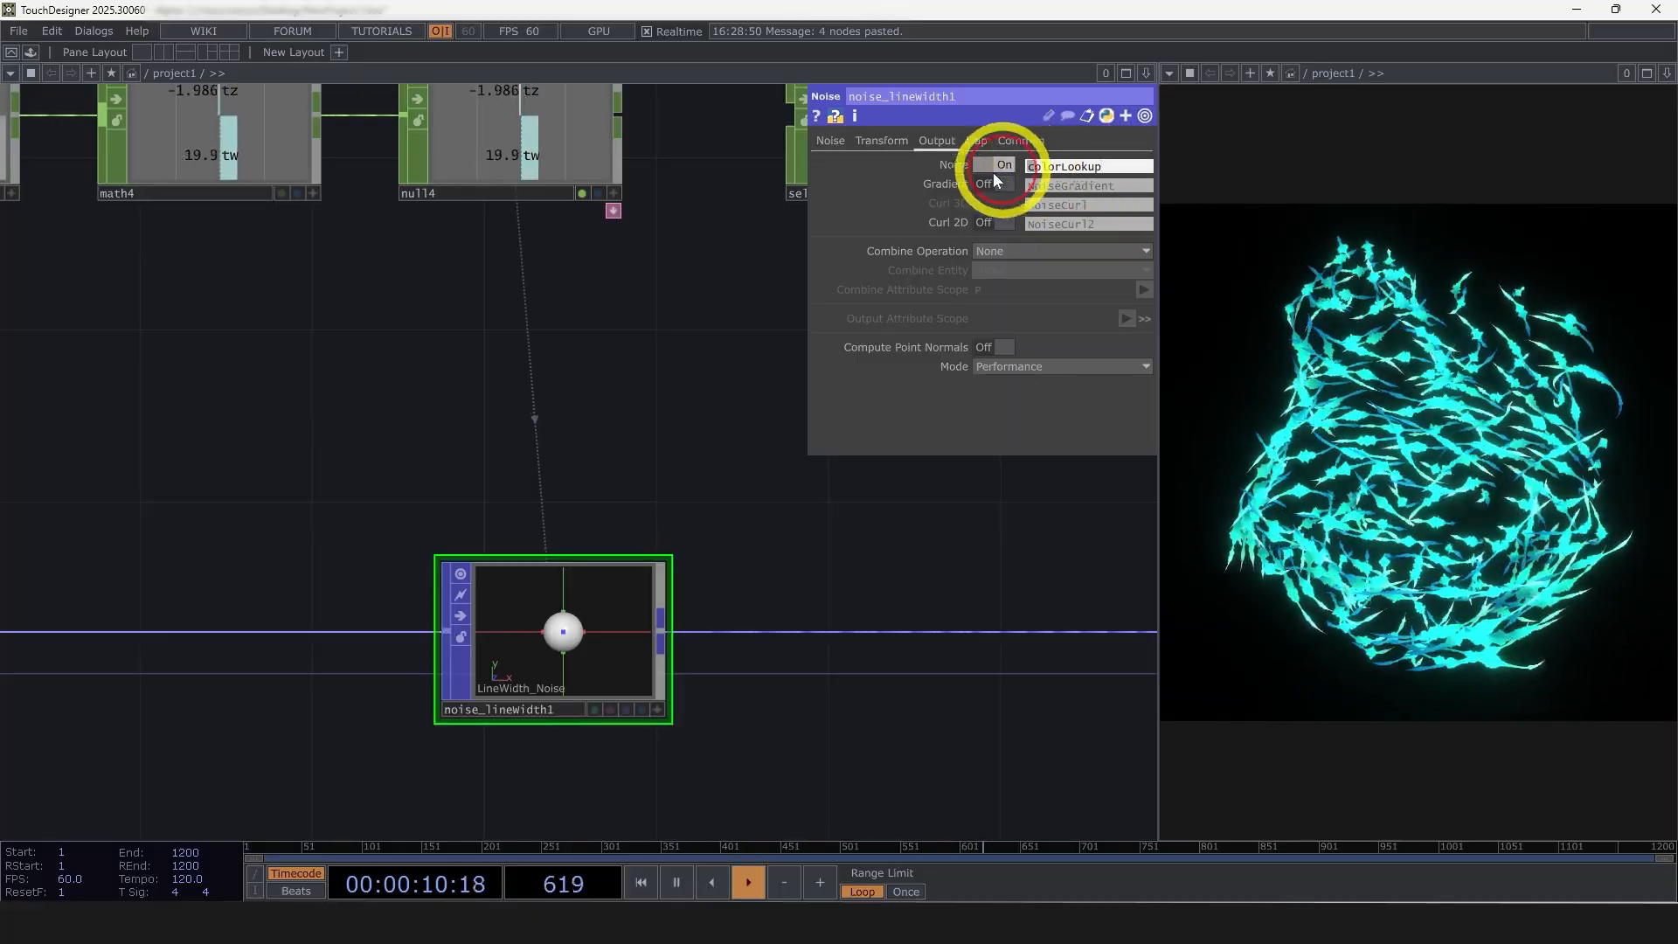
scroll(760, 437, down, 4)
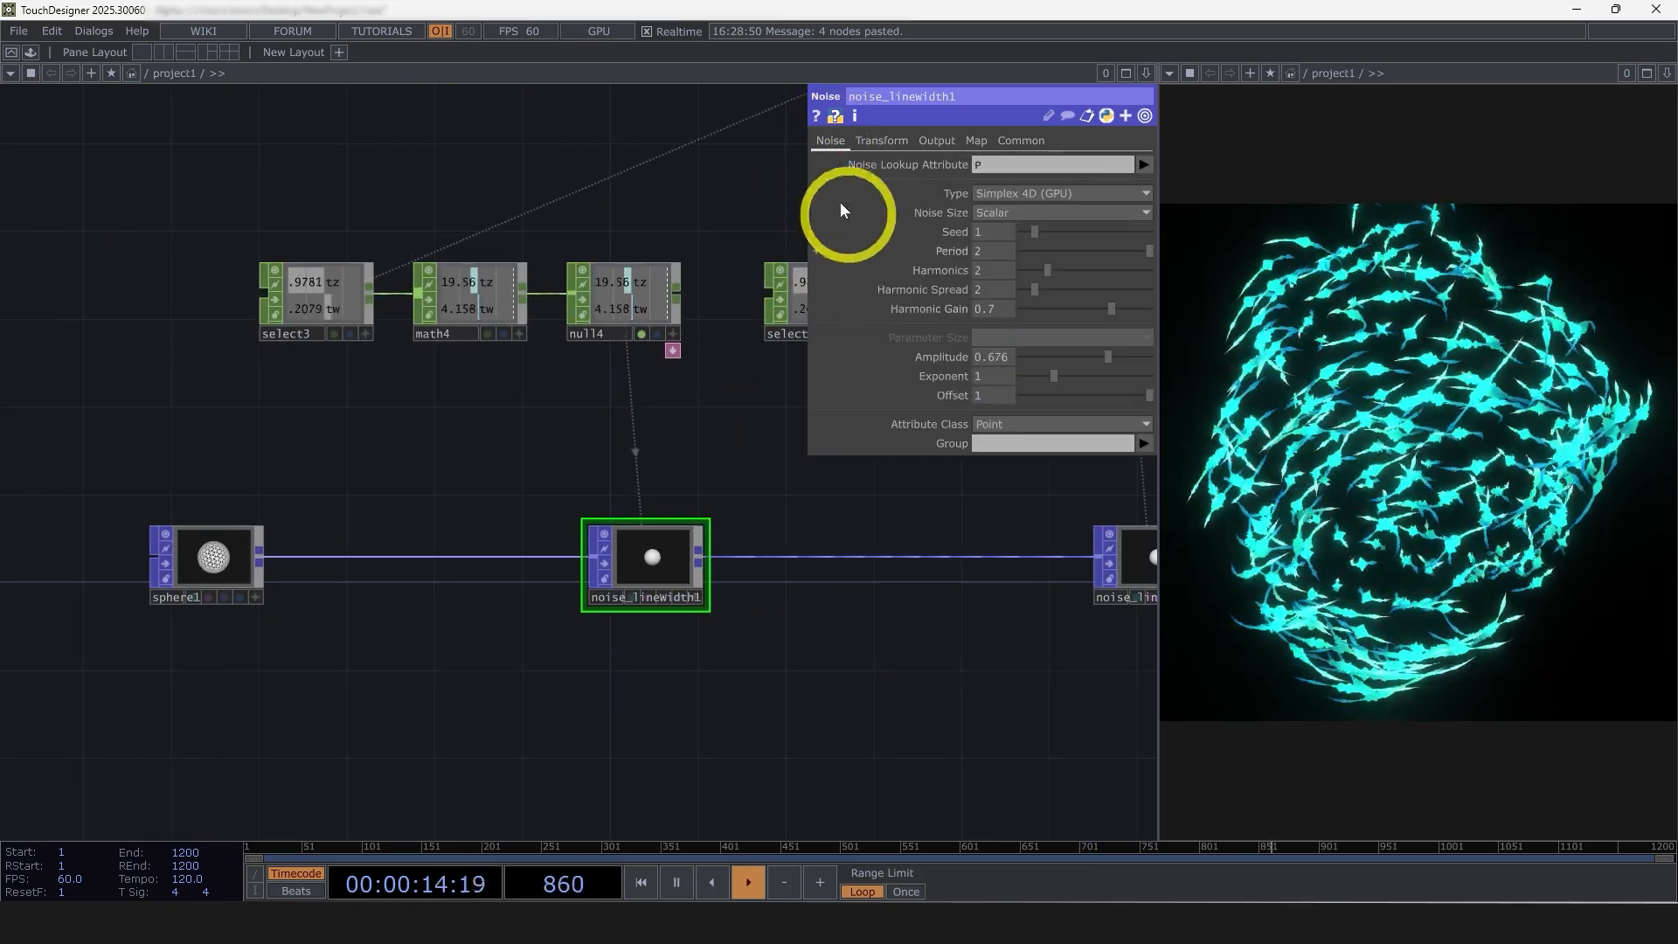
Set the Multiply value of math4 to 0.3
click(510, 290)
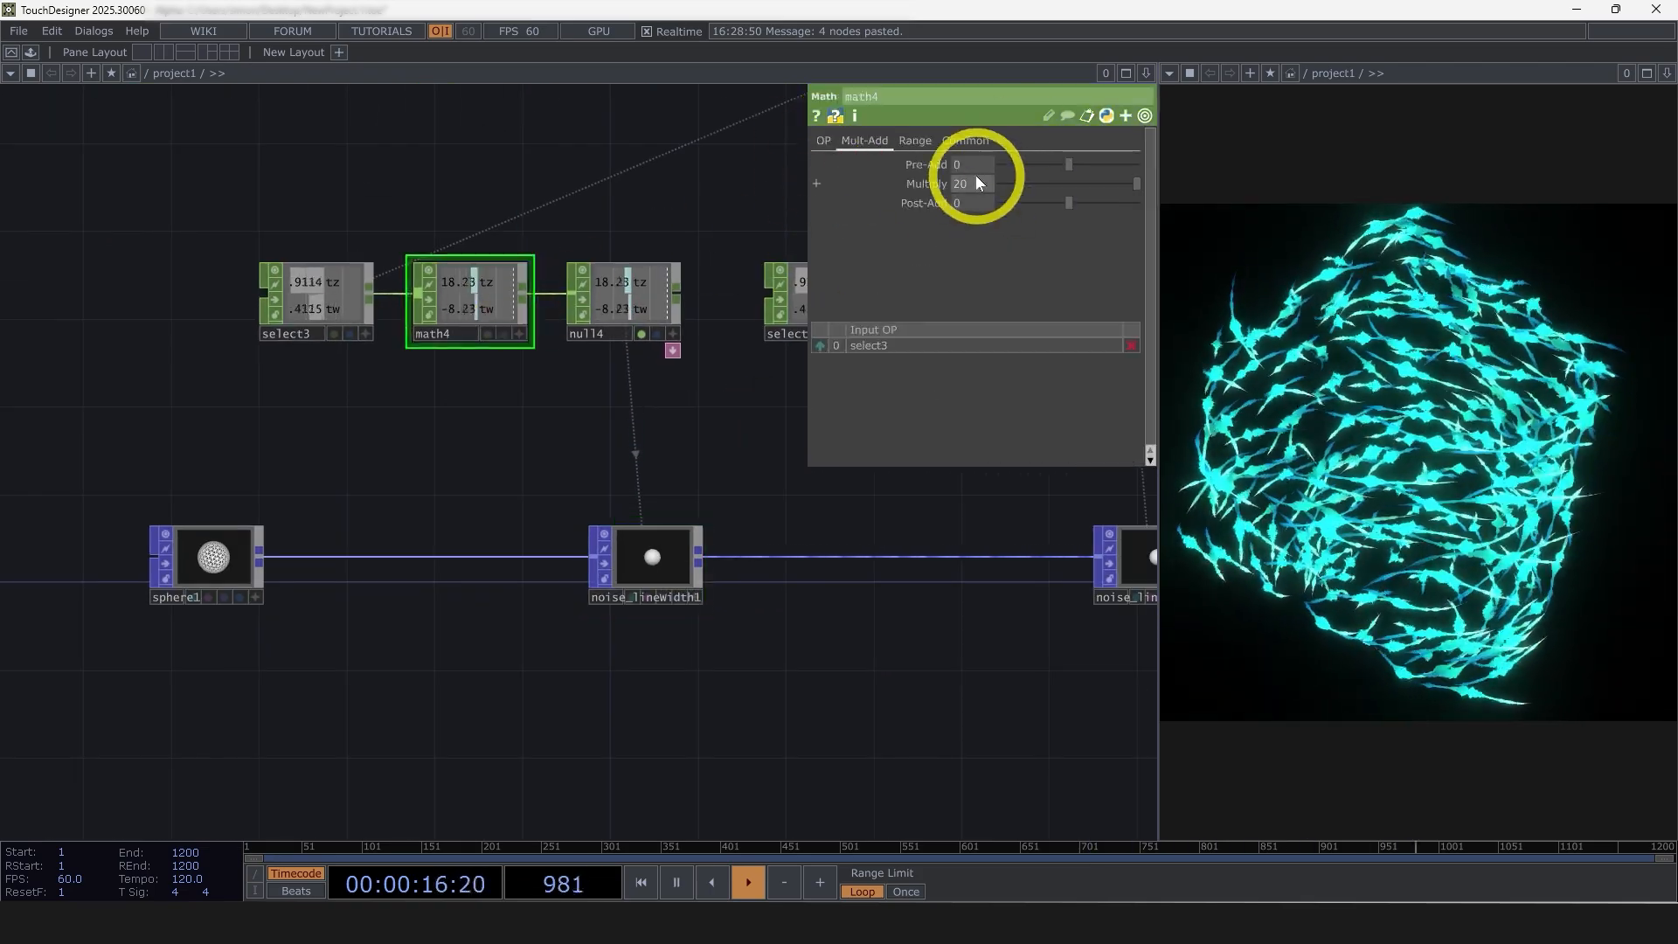
click(454, 328)
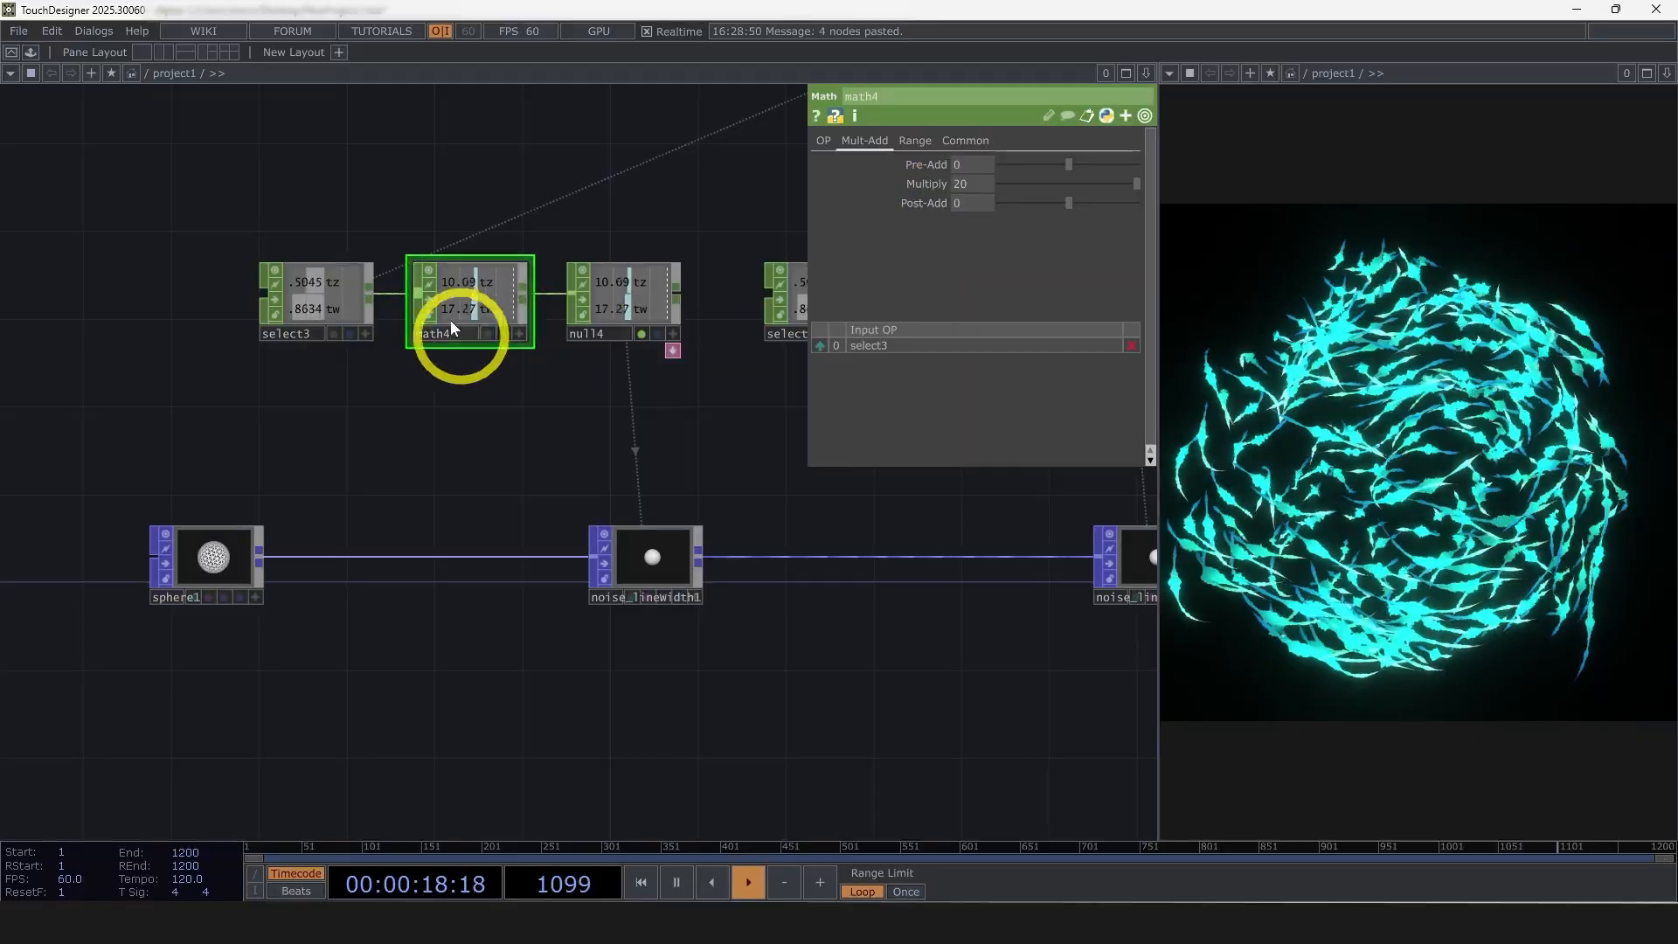
click(974, 183)
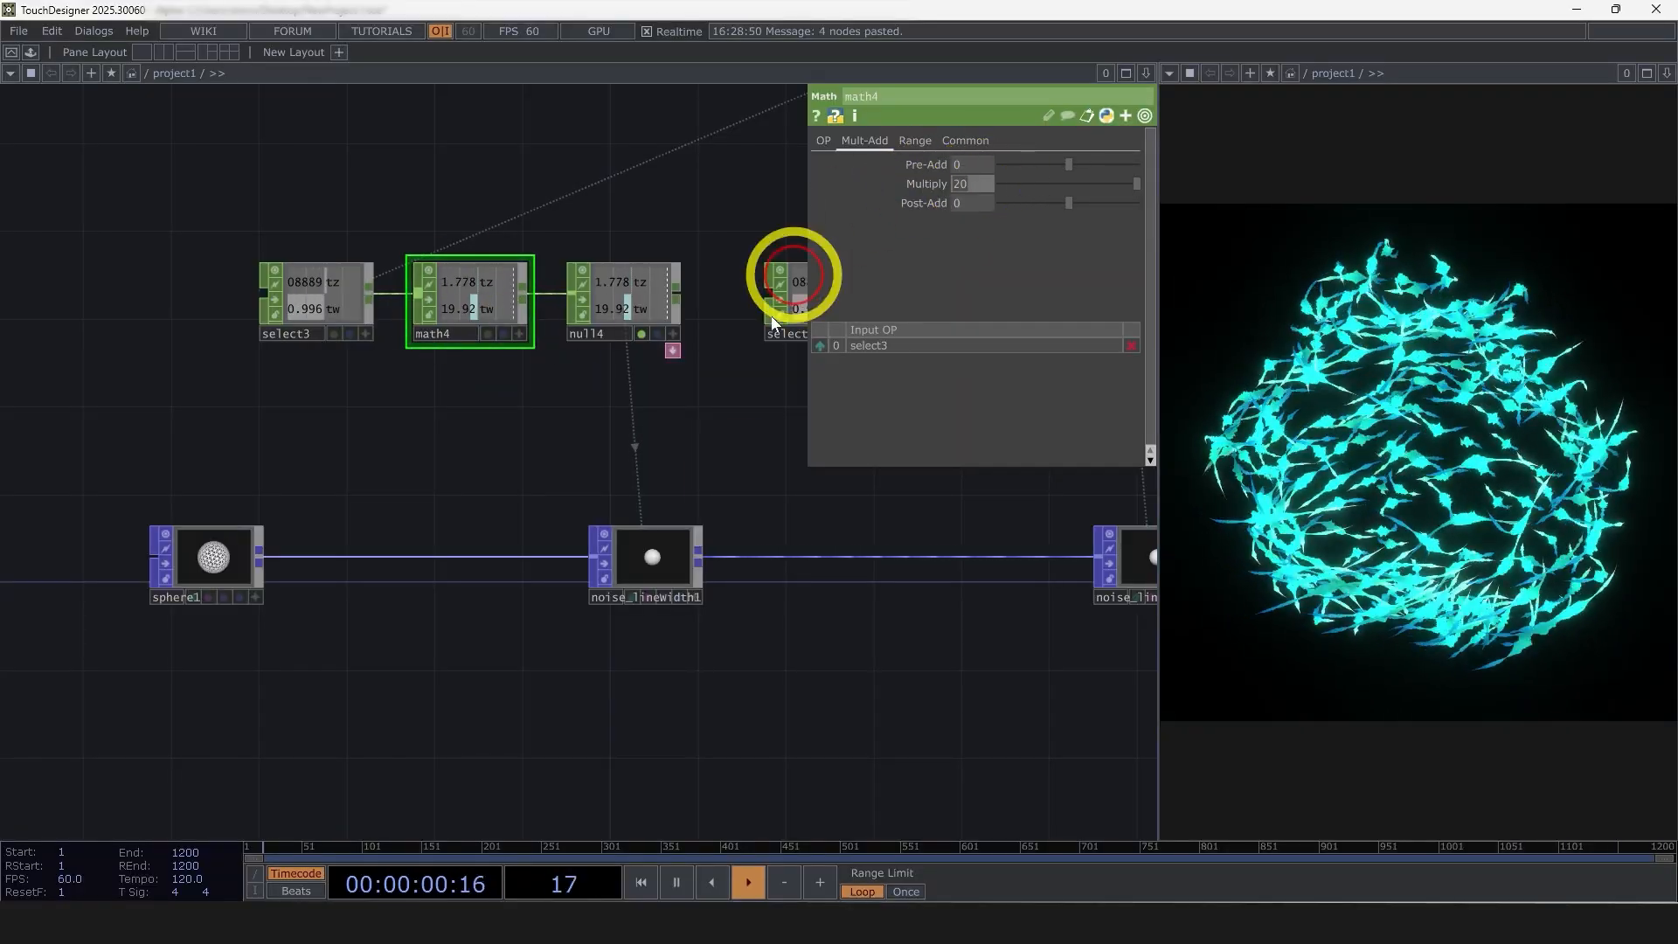
text(.3)
key(Return)
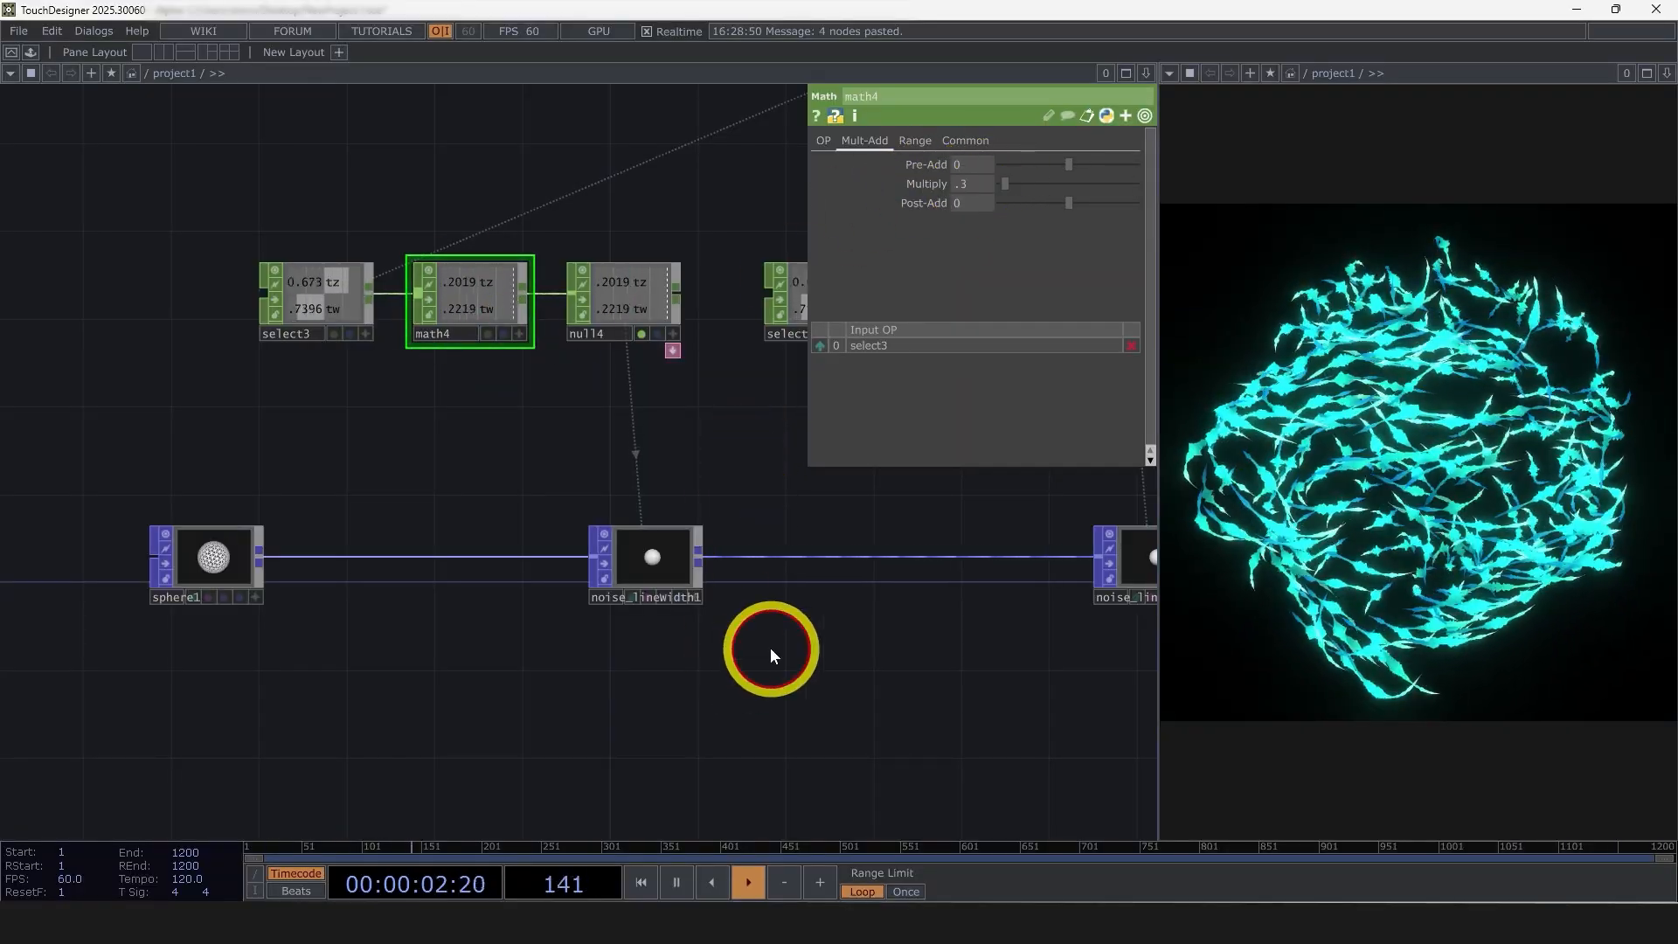
Rename the duplicated noise node noise_linewidth1 to noise_color
drag(921, 603, 610, 651)
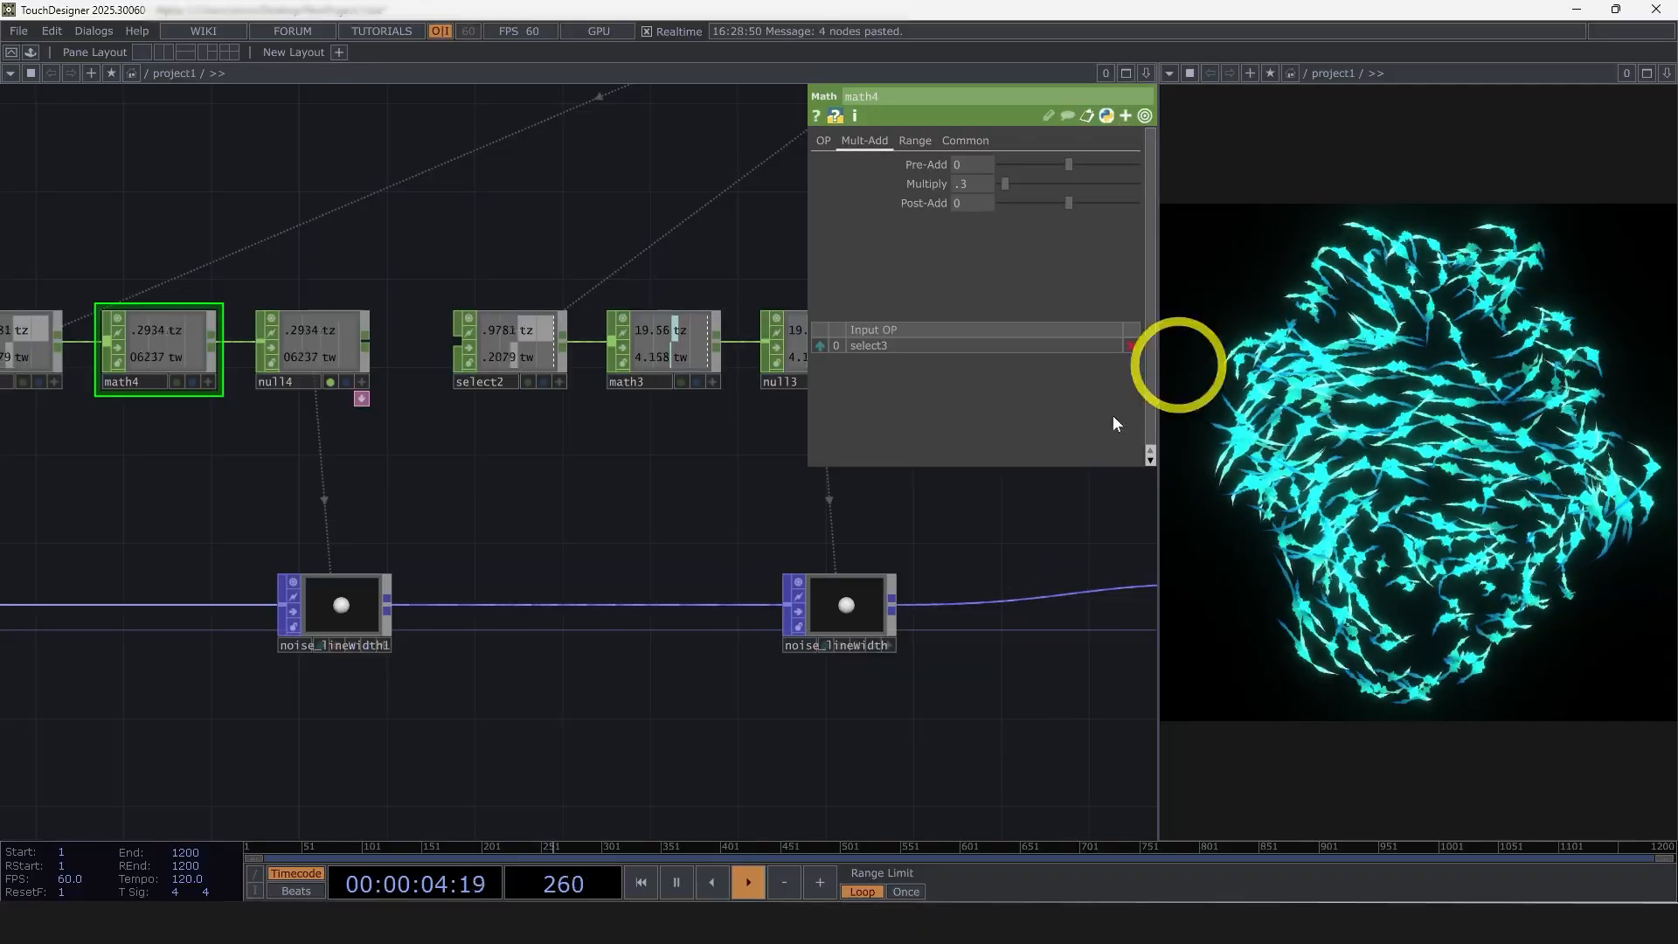
click(355, 618)
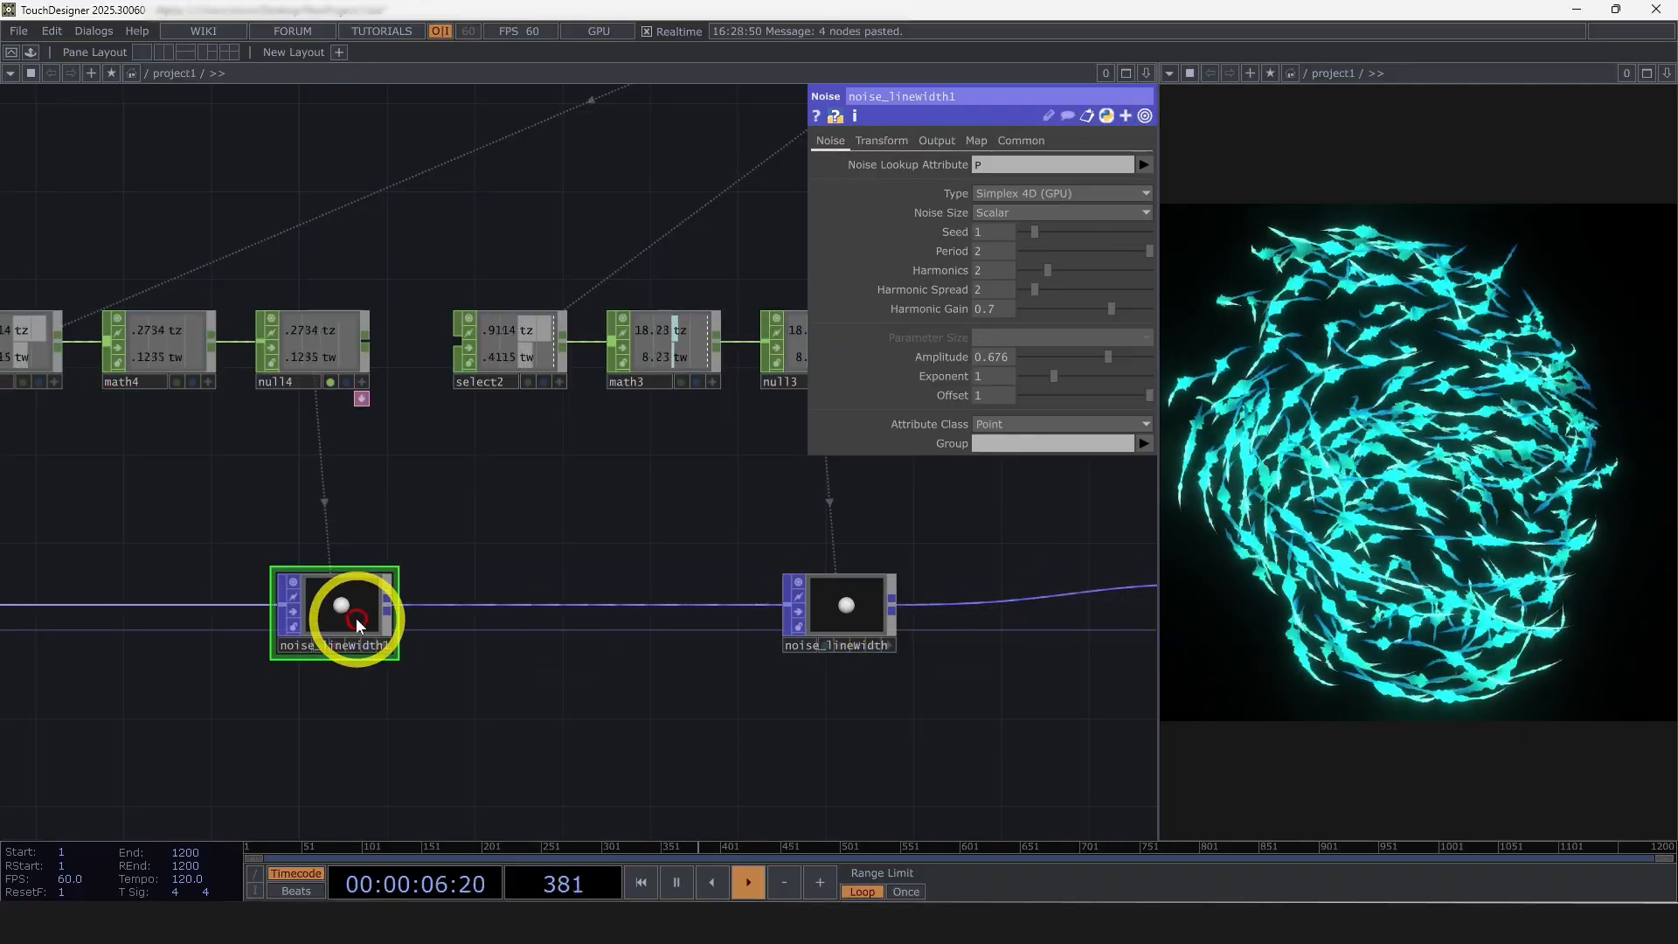
scroll(300, 664, up, 2)
click(368, 636)
click(338, 632)
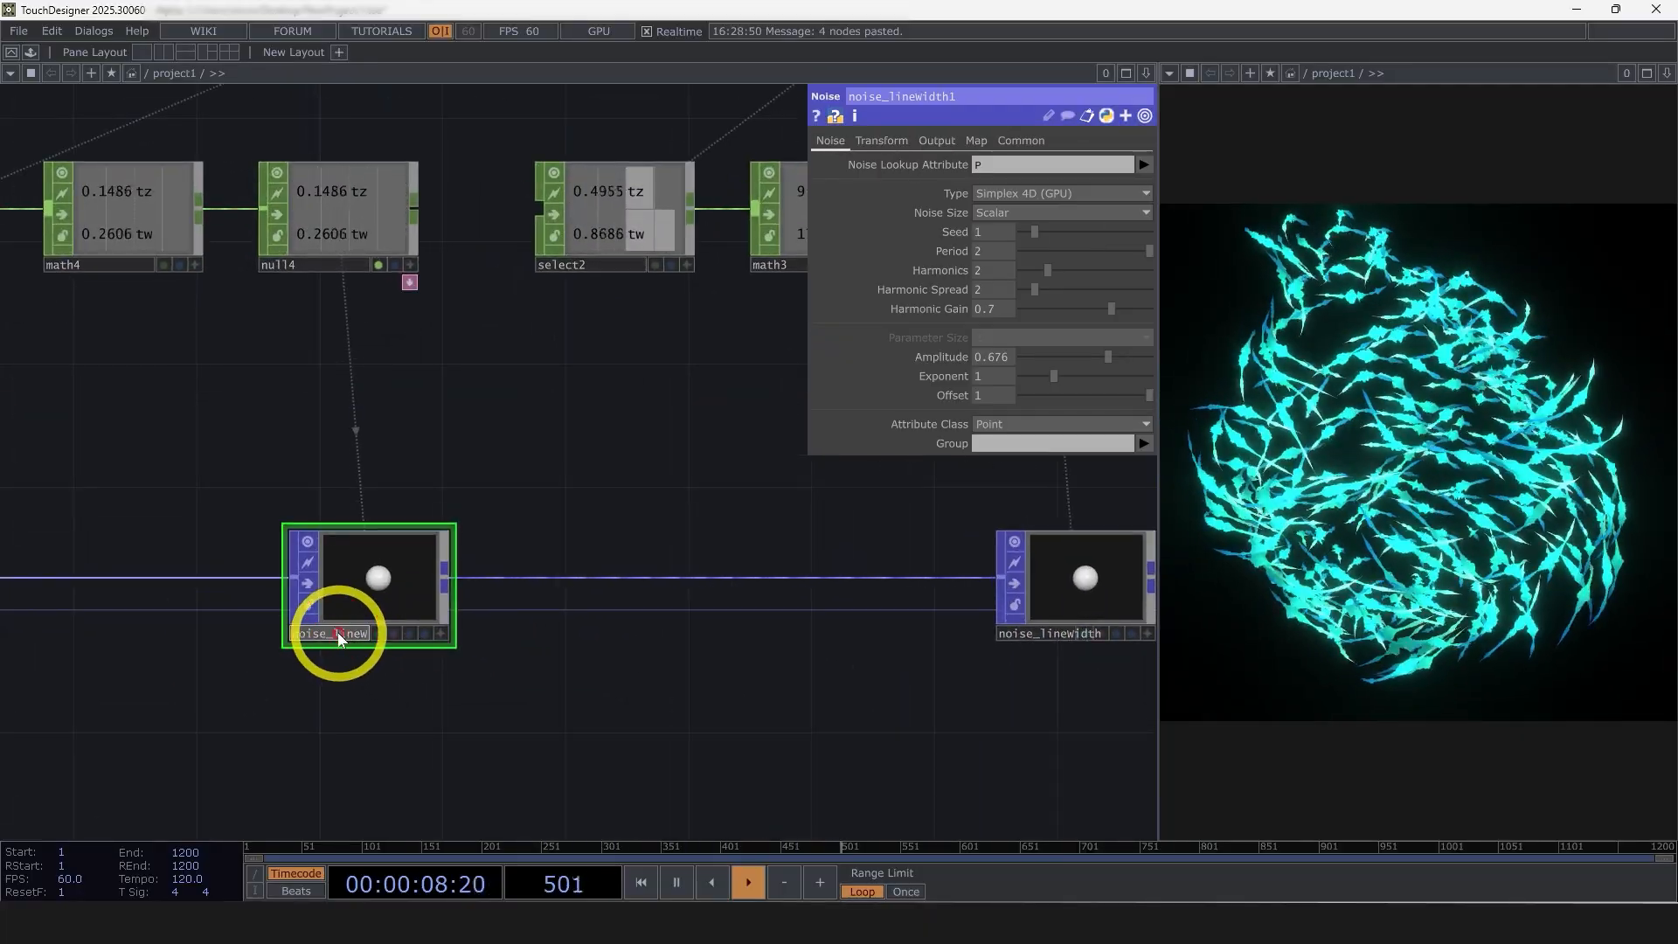
key(BackSpace)
key(BackSpace)
key(BackSpace)
key(BackSpace)
key(BackSpace)
key(BackSpace)
key(BackSpace)
key(BackSpace)
key(BackSpace)
key(BackSpace)
key(BackSpace)
key(BackSpace)
key(BackSpace)
key(BackSpace)
key(BackSpace)
key(BackSpace)
text(noise_color)
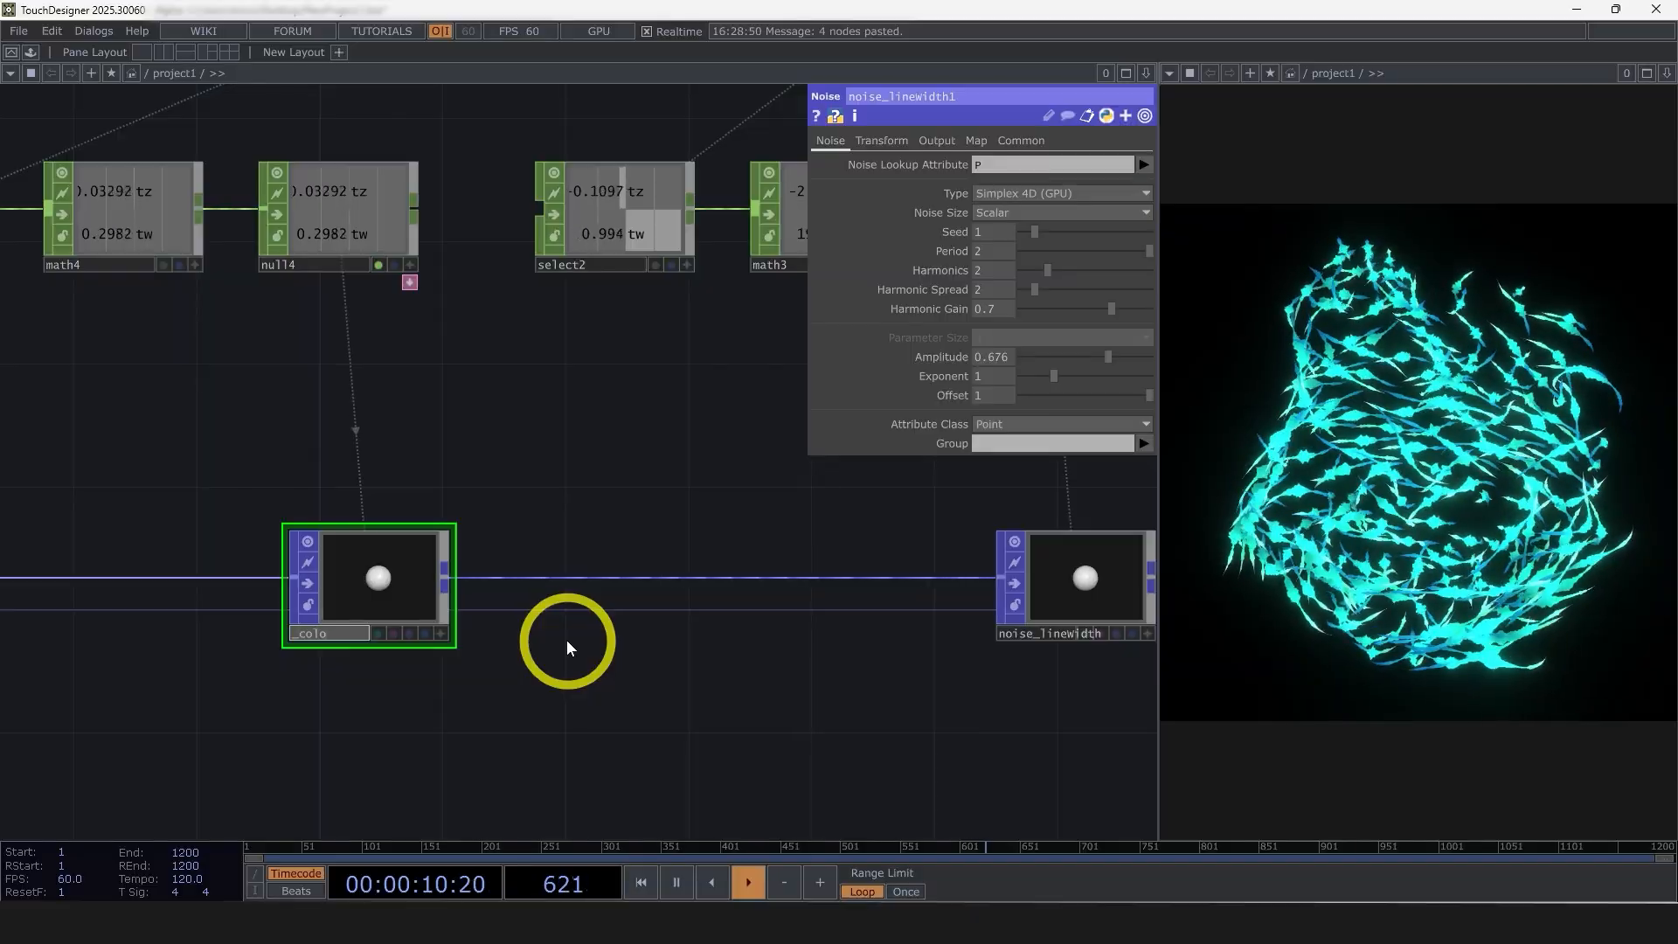
key(Return)
click(642, 751)
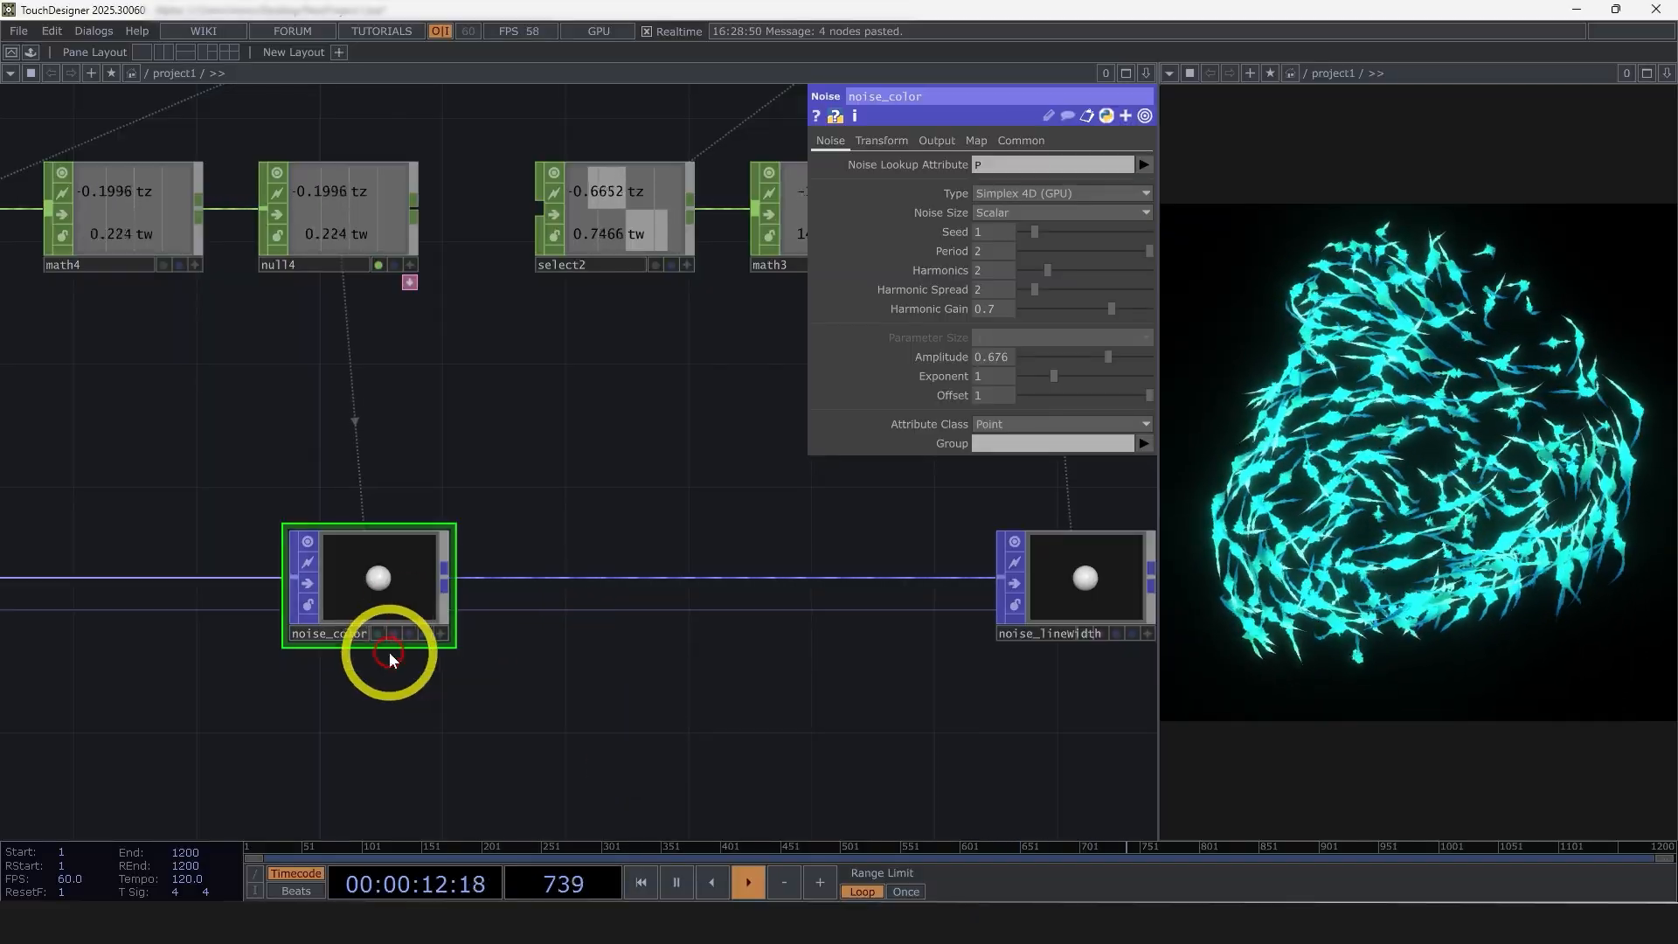
Set noise_color's Amplitude to 0.5 and Offset to 0.5
scroll(364, 604, up, 3)
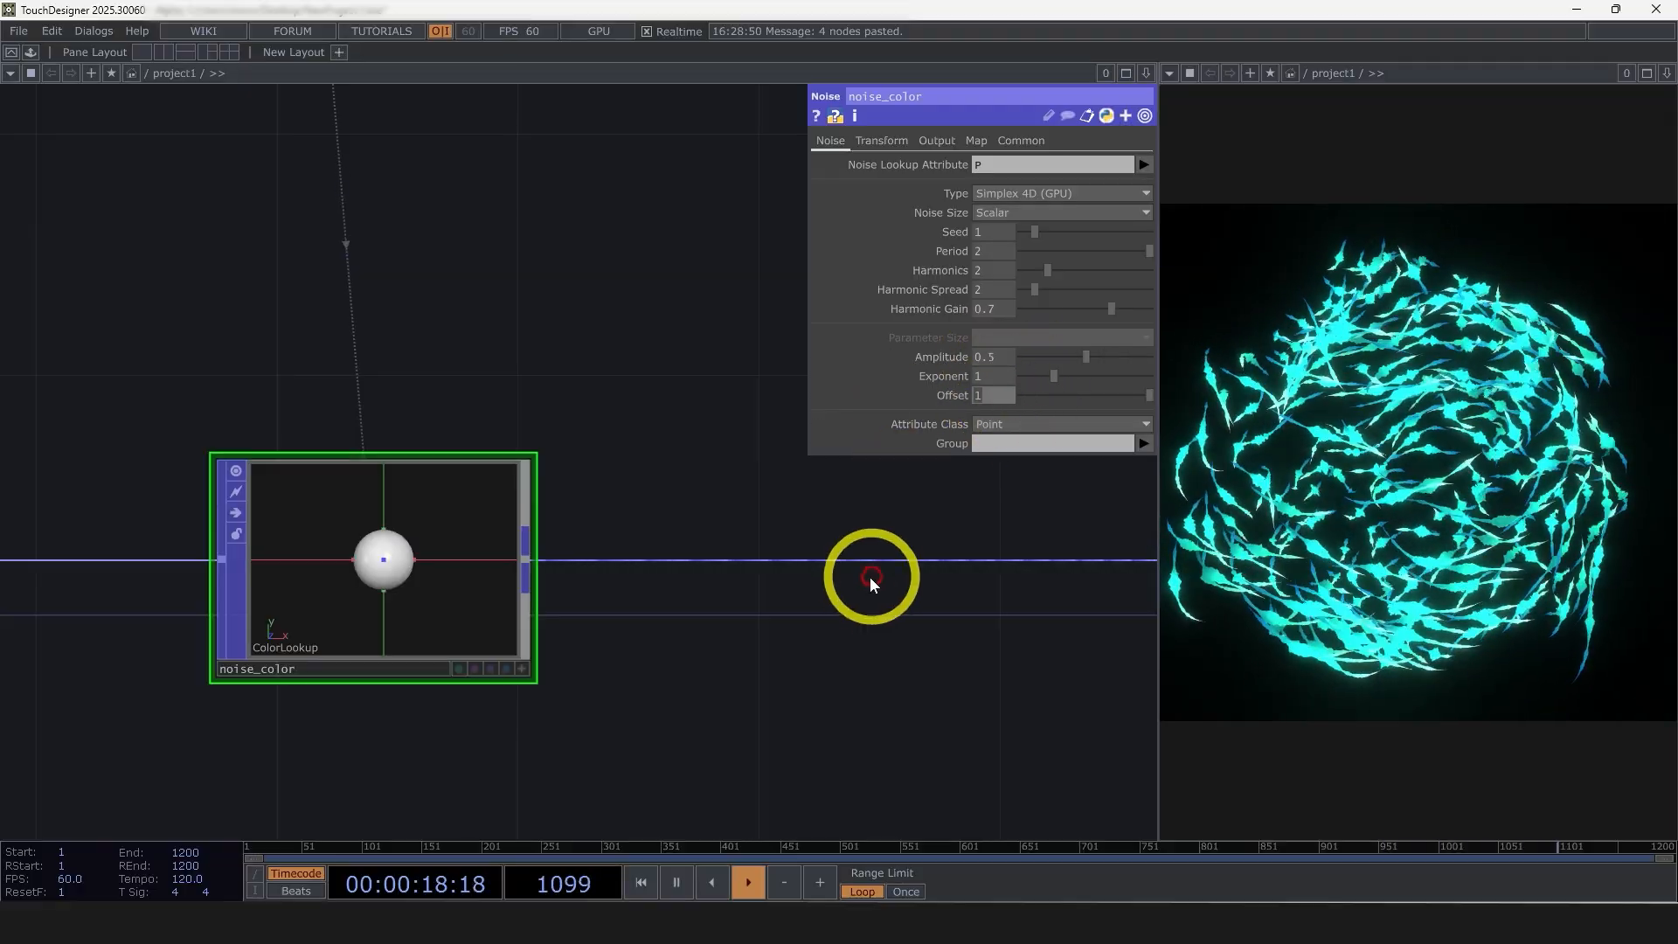
text(.5)
key(Return)
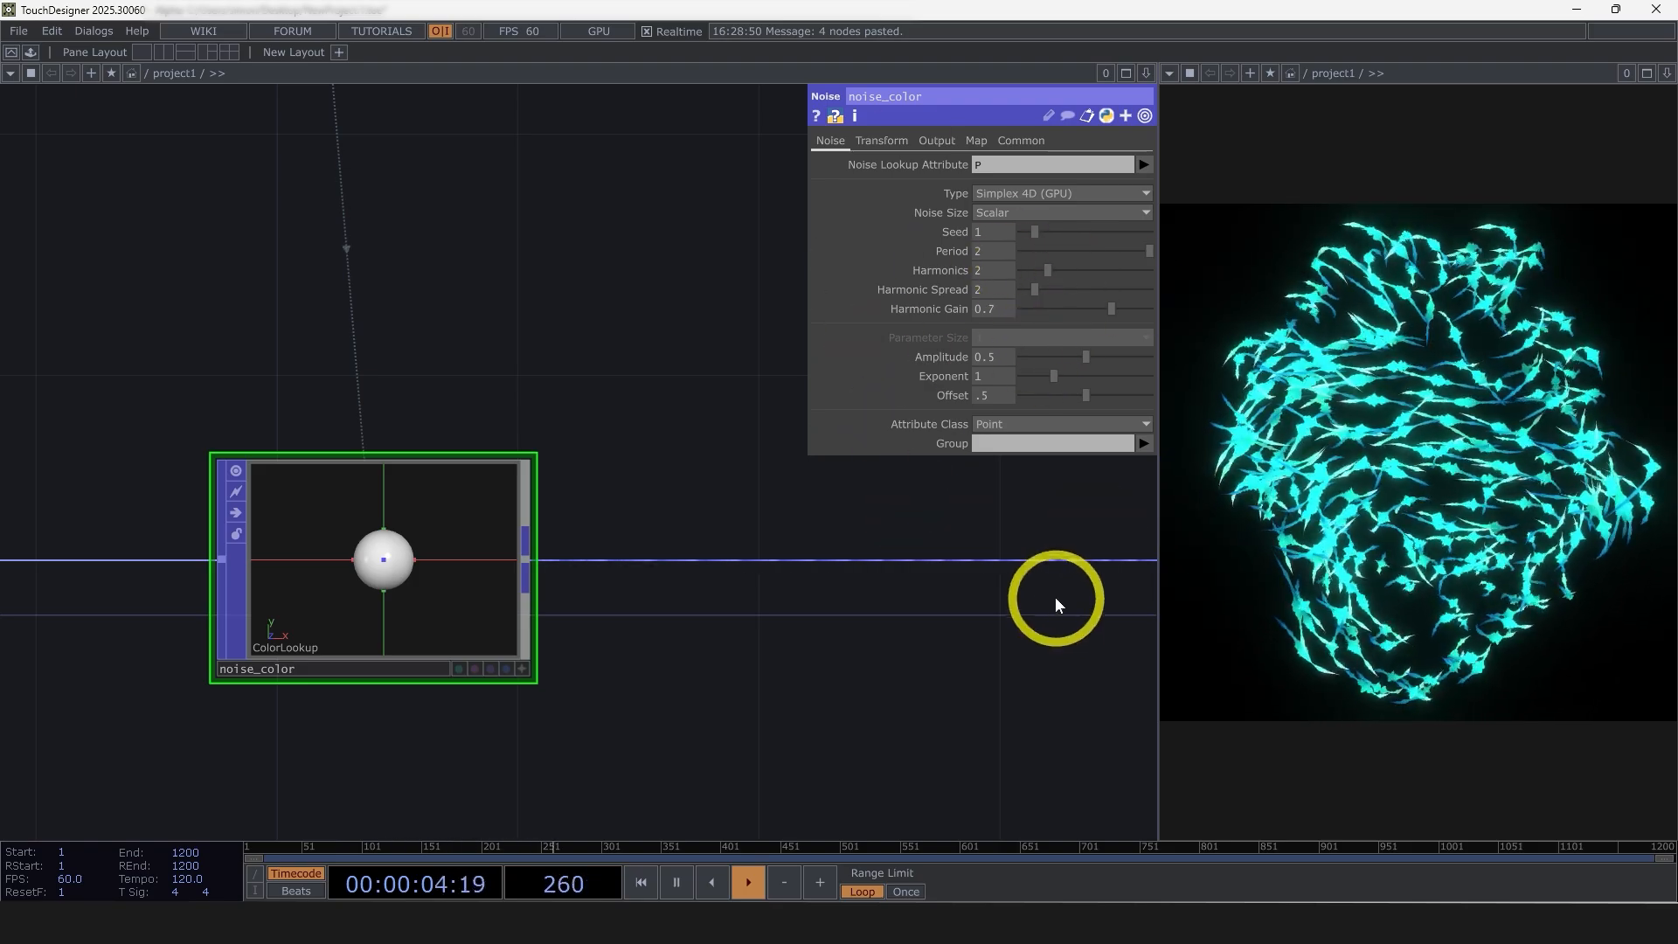
Set Lookup Attribute V of lookuptex_color to ColorLookup
scroll(760, 637, down, 10)
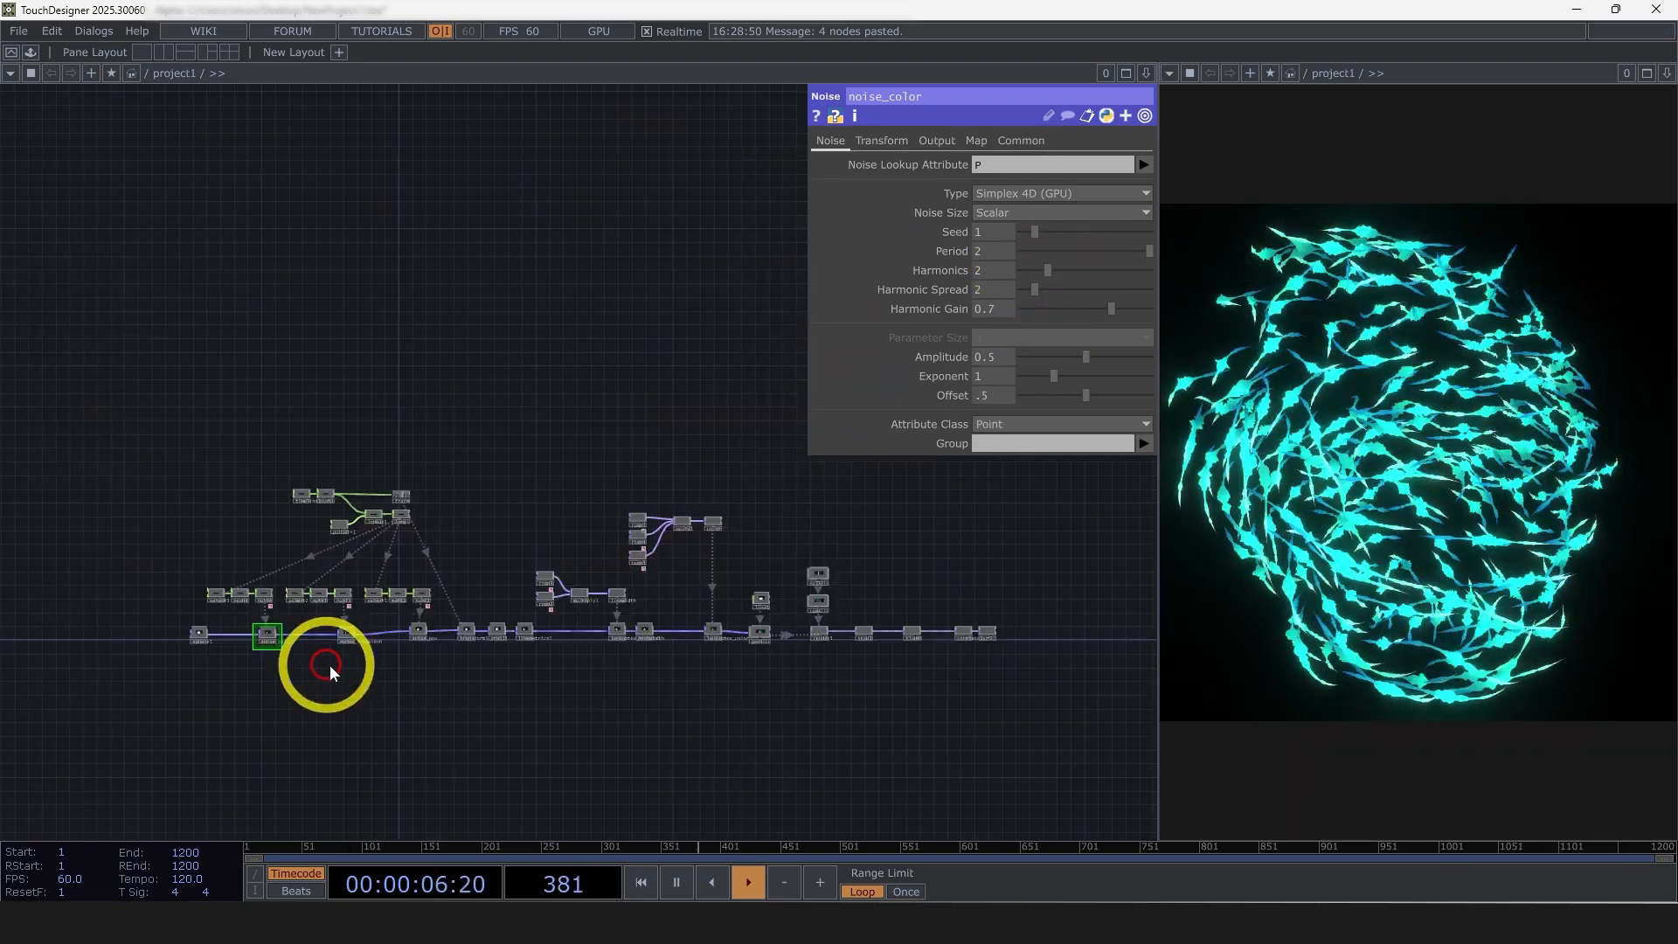
scroll(760, 638, up, 10)
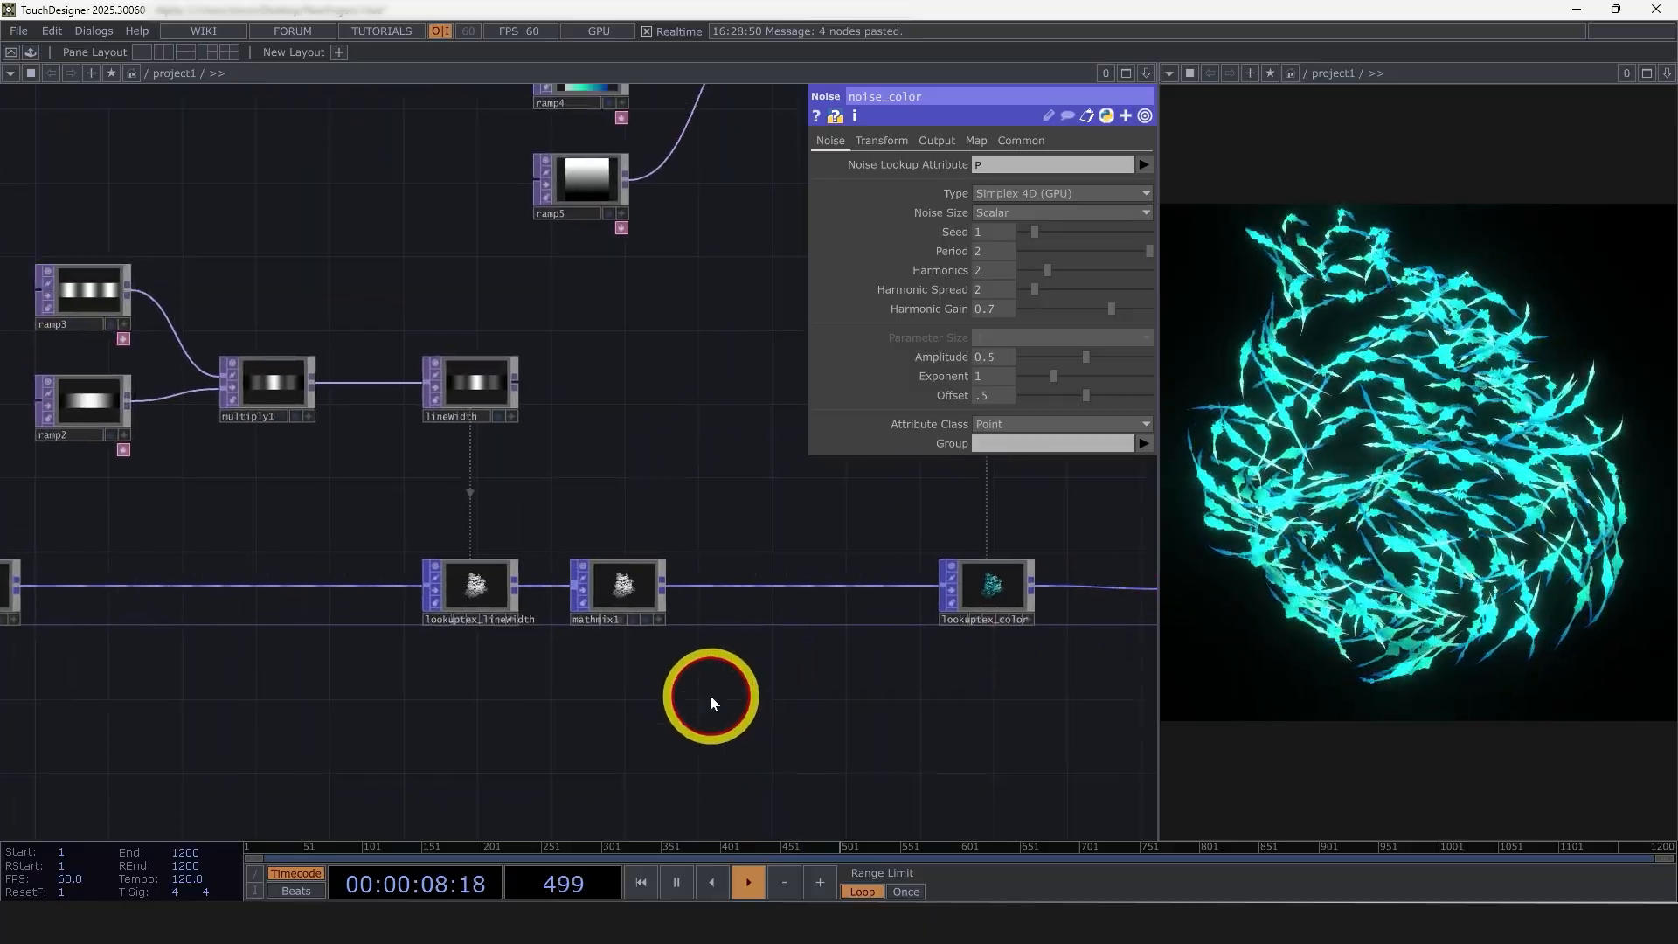
scroll(874, 691, down, 5)
scroll(813, 656, up, 6)
click(682, 604)
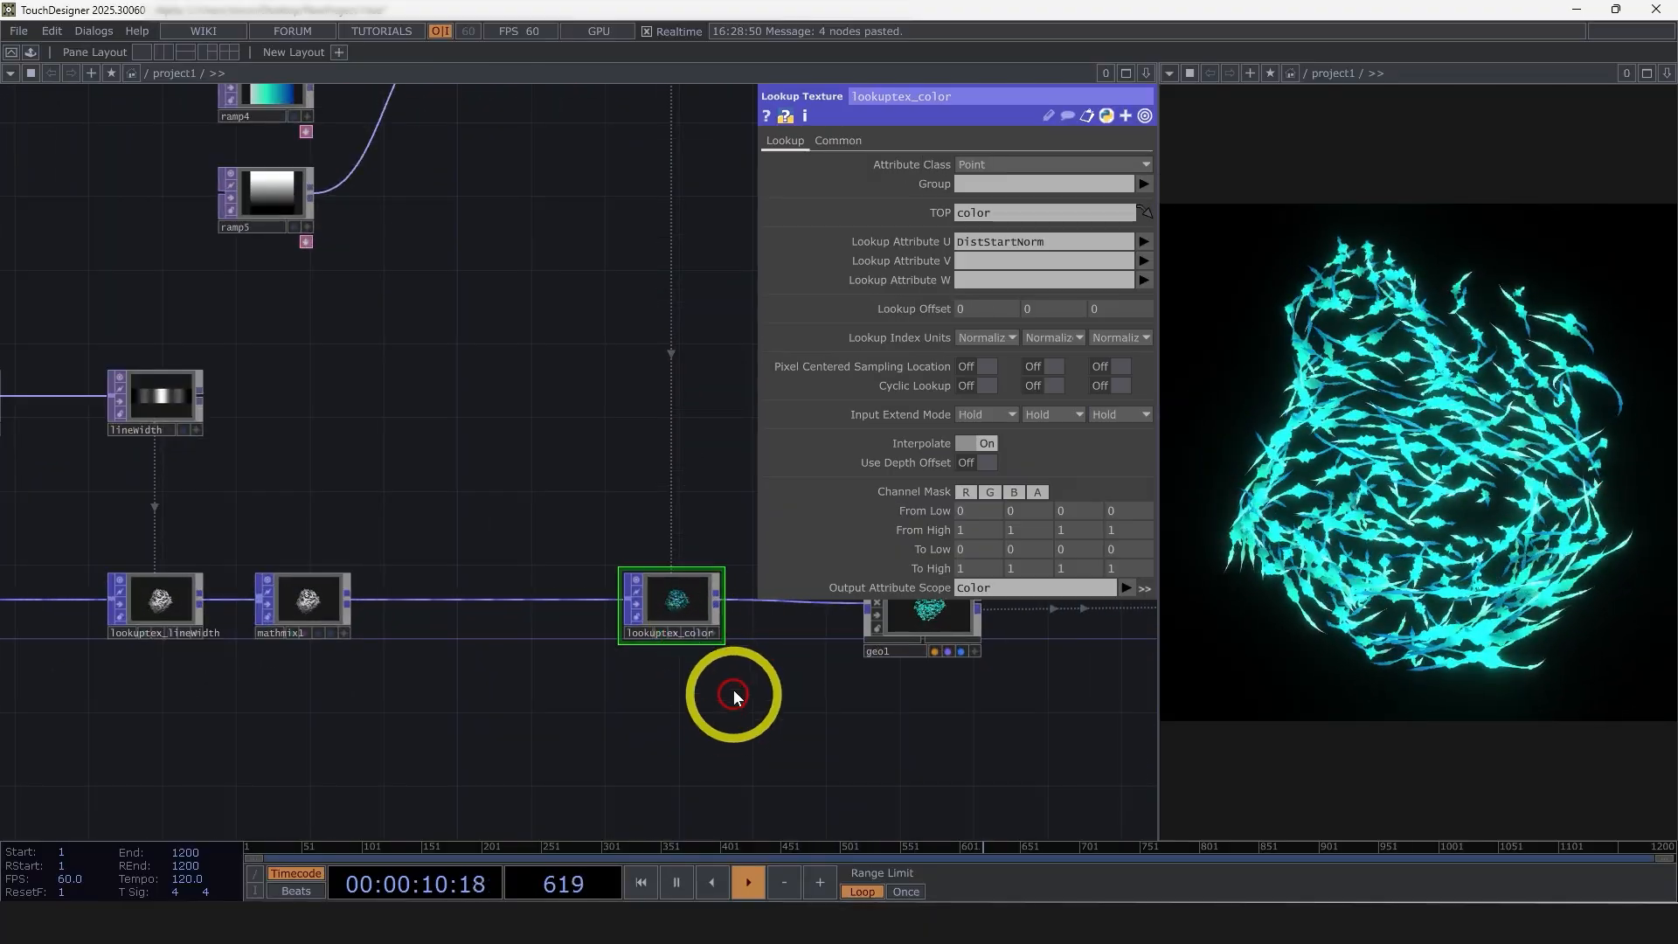
scroll(687, 668, up, 4)
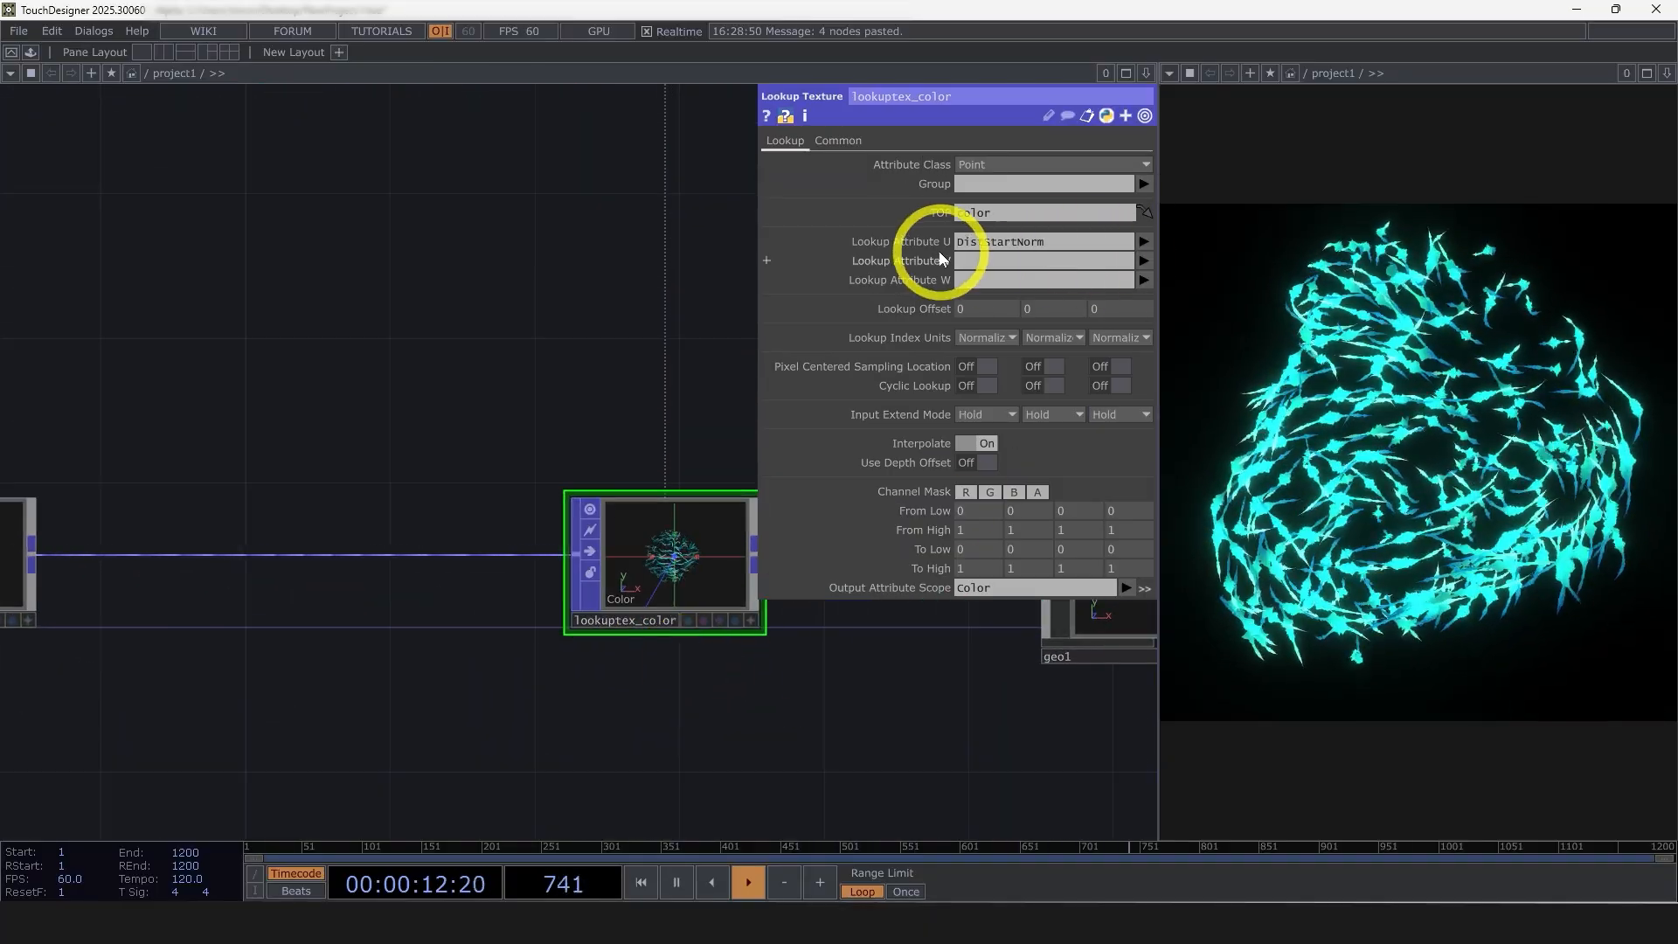
click(1144, 260)
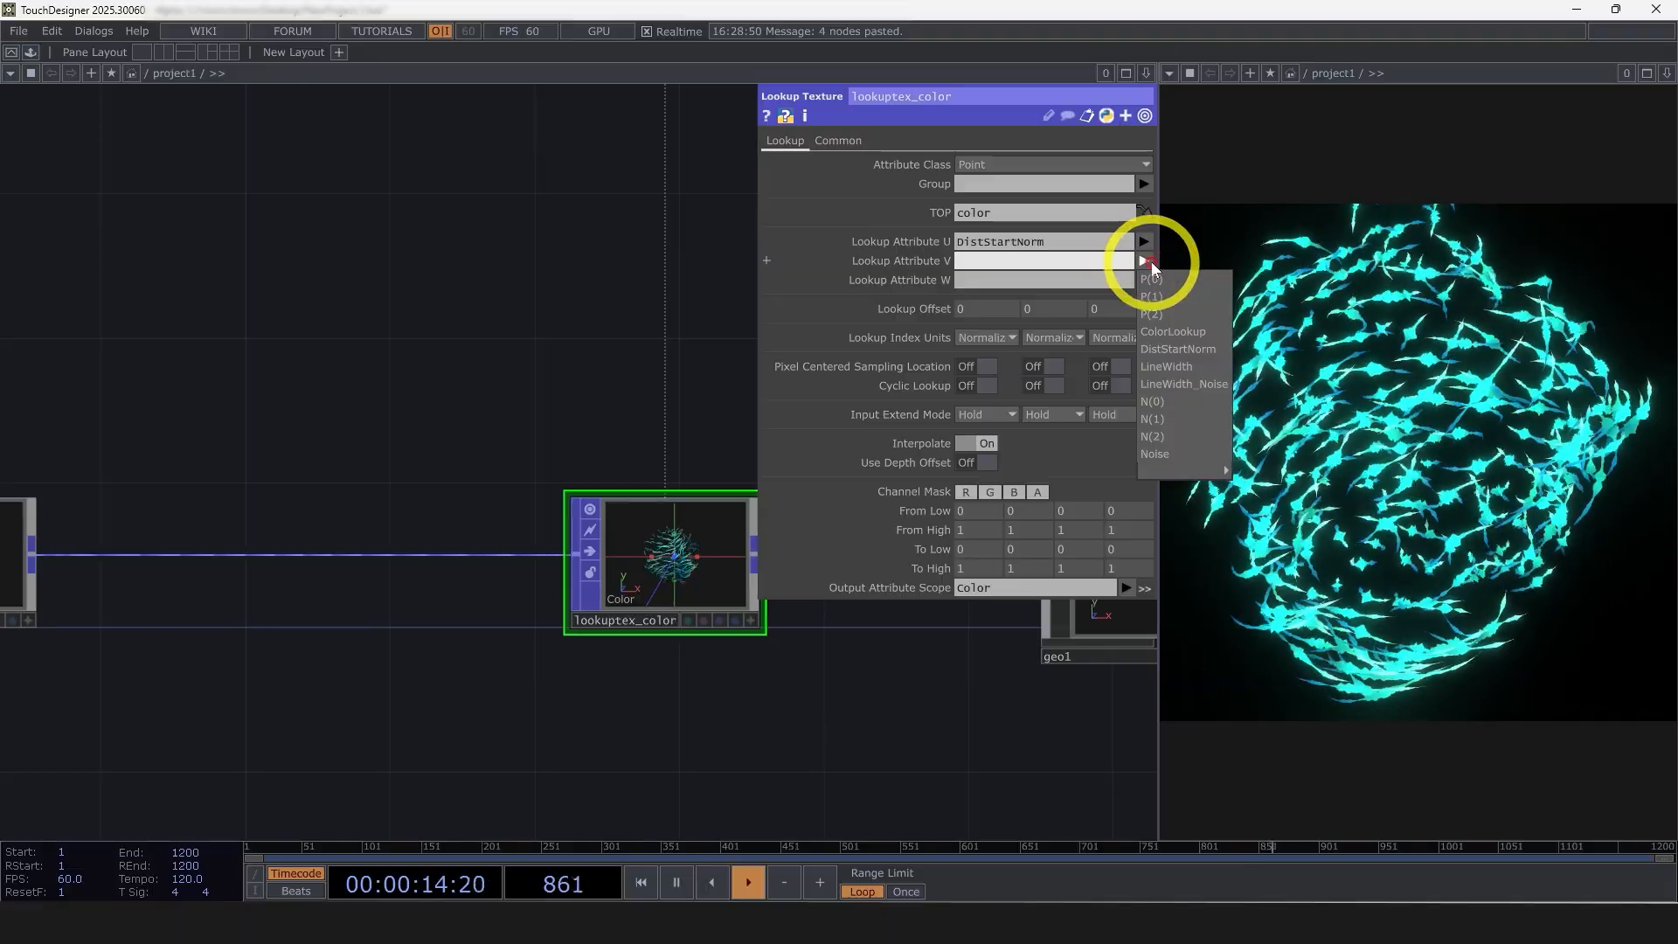
click(1194, 333)
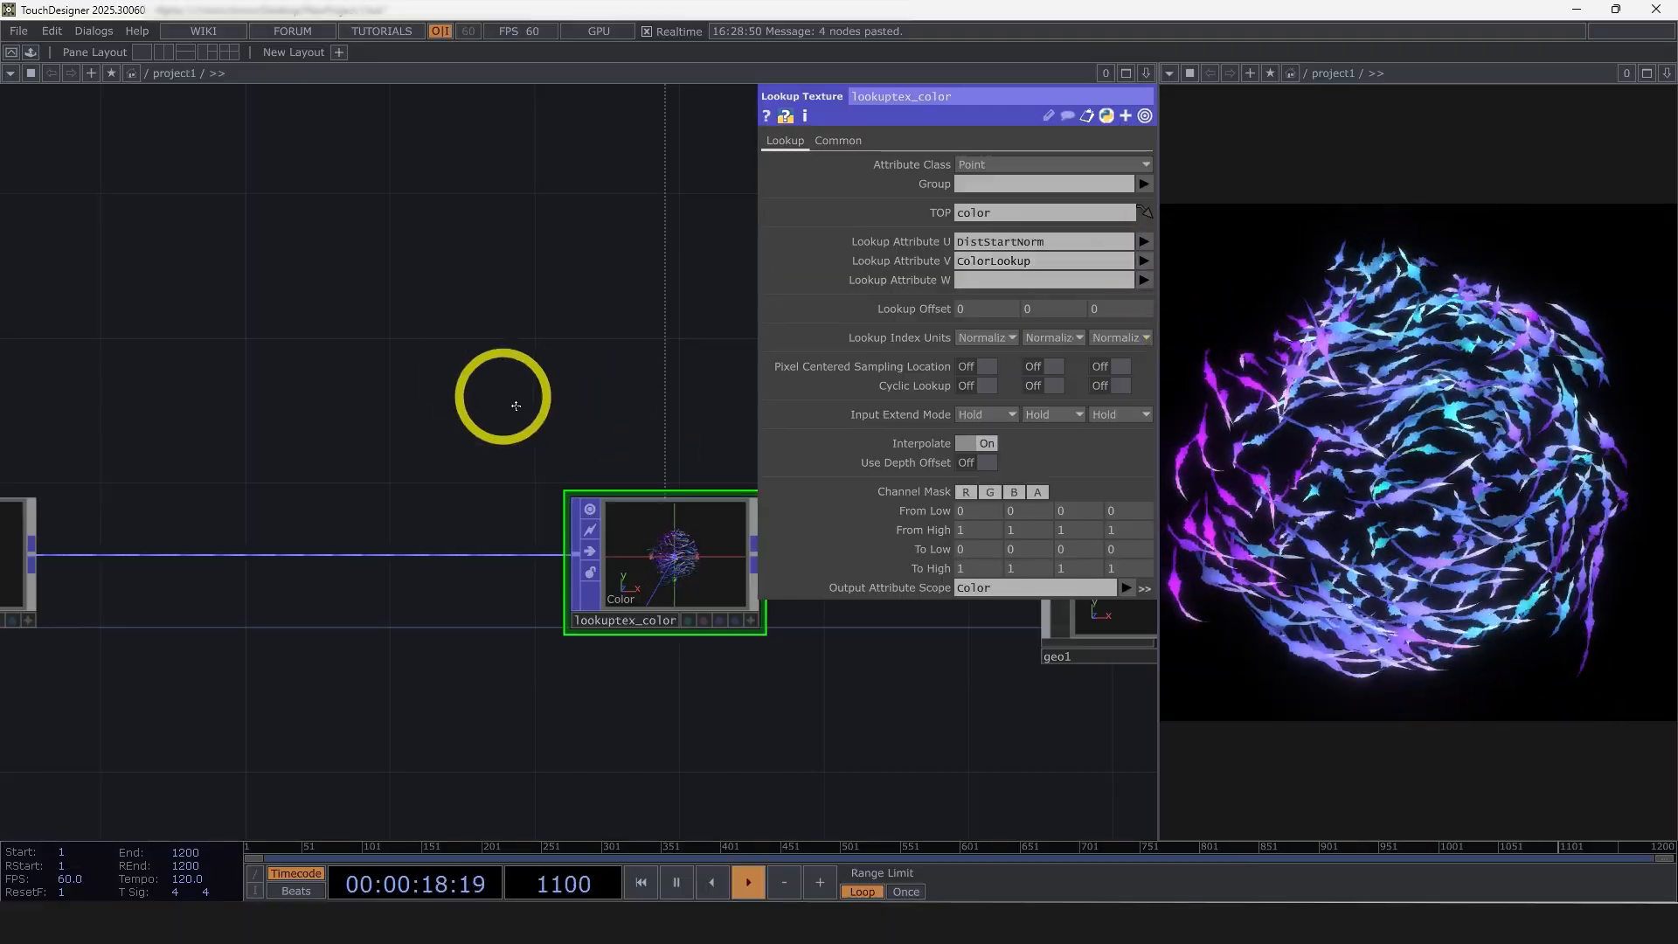
Trace the node chain from lookuptex_color back through the transform and noise nodes to noise_color, checking the line colors in the render
drag(513, 402, 650, 508)
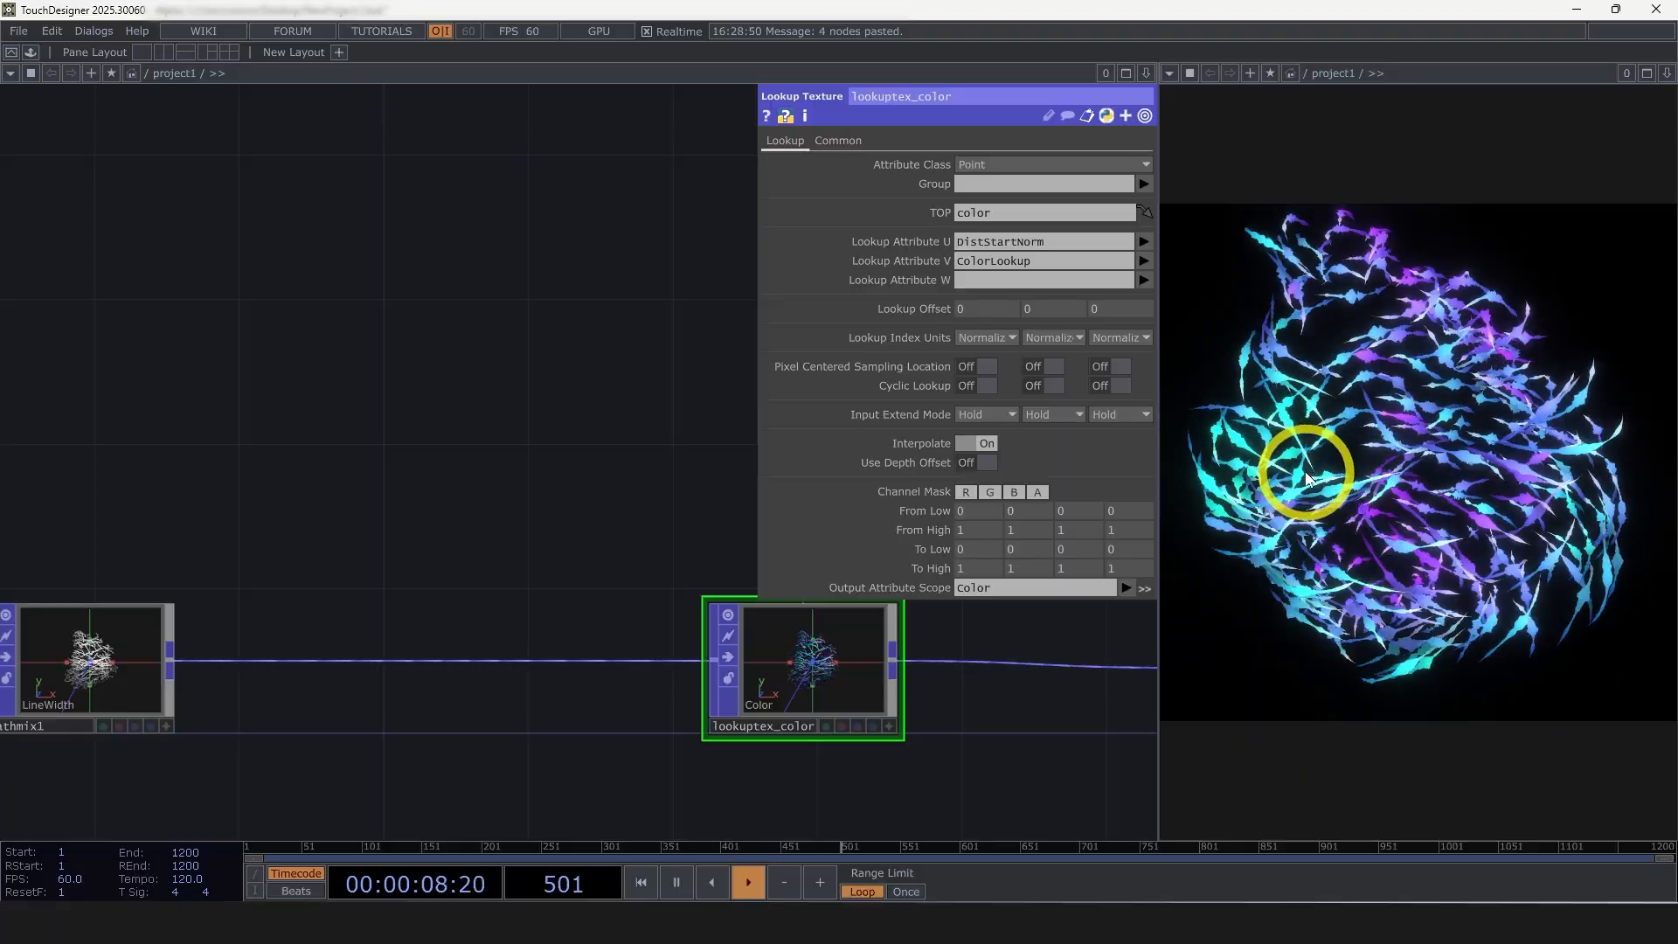
scroll(437, 520, down, 8)
drag(428, 686, 921, 685)
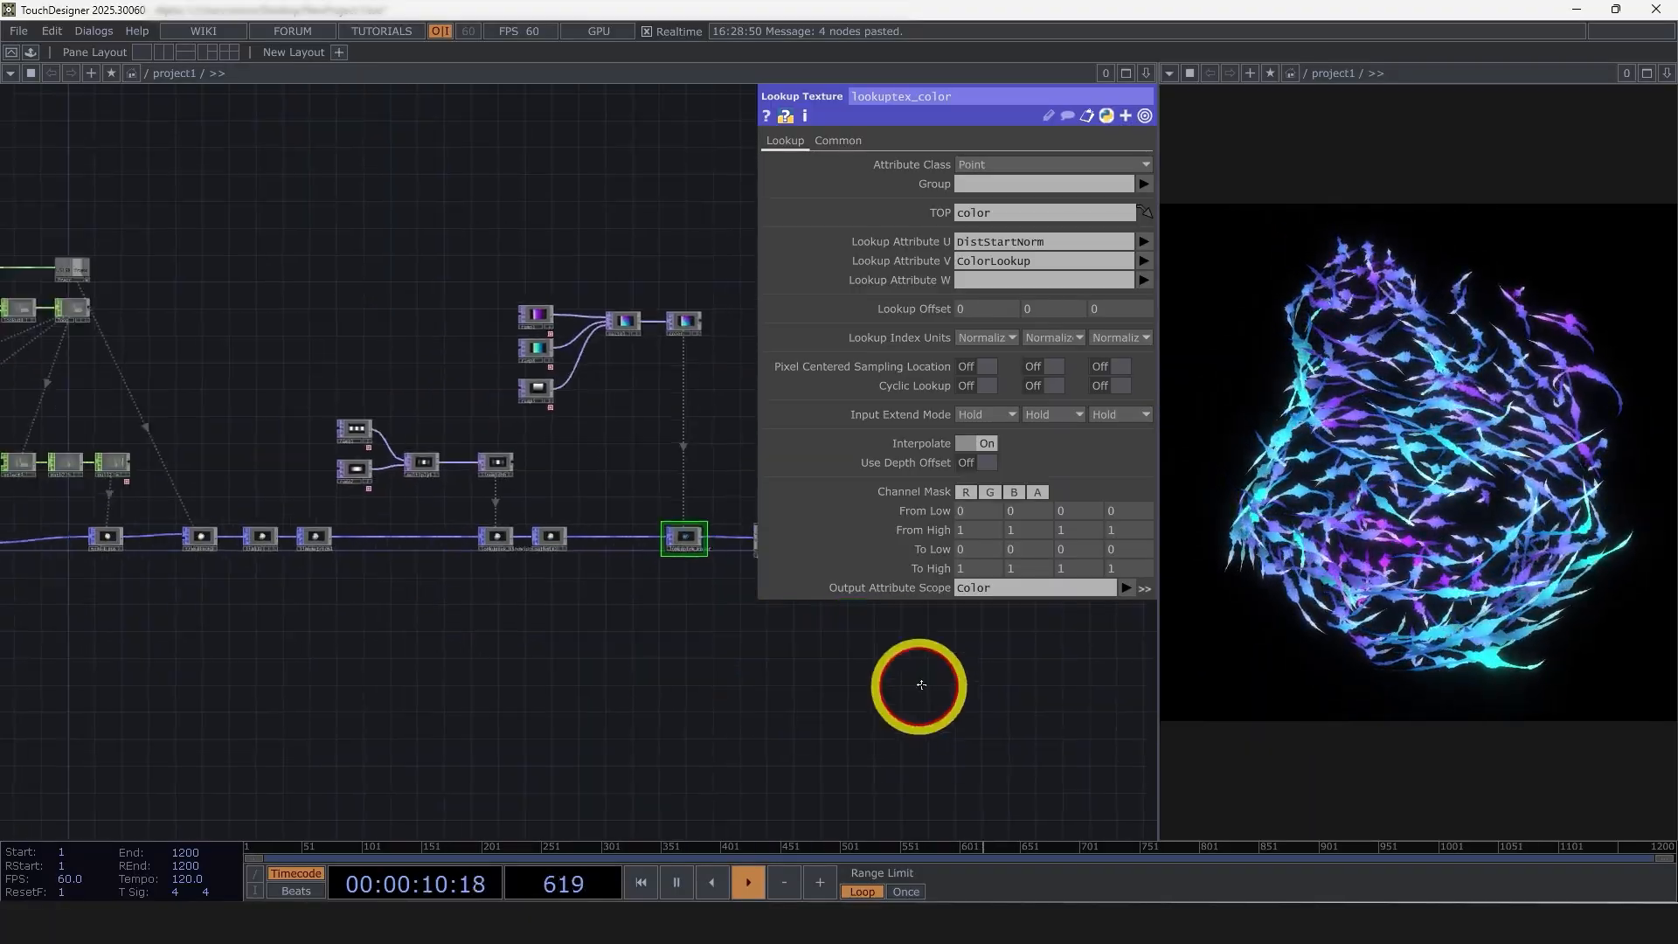
drag(286, 612, 367, 730)
scroll(577, 625, up, 3)
scroll(669, 651, up, 5)
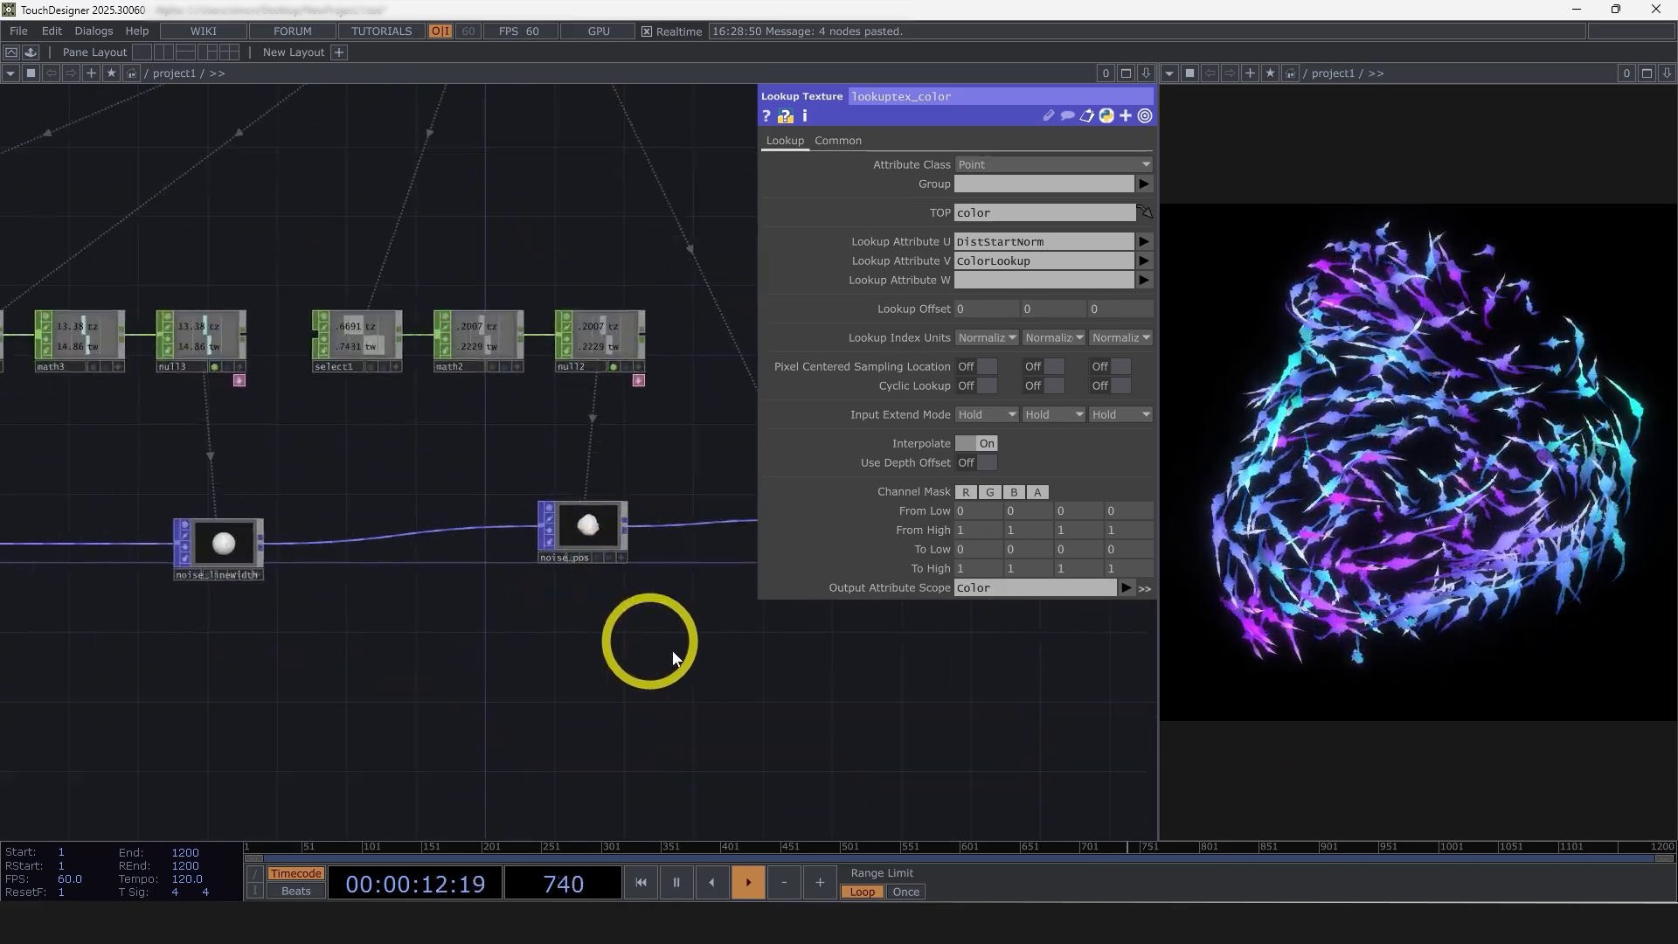
drag(678, 661, 557, 697)
scroll(701, 621, up, 1)
scroll(704, 599, up, 1)
scroll(708, 568, up, 4)
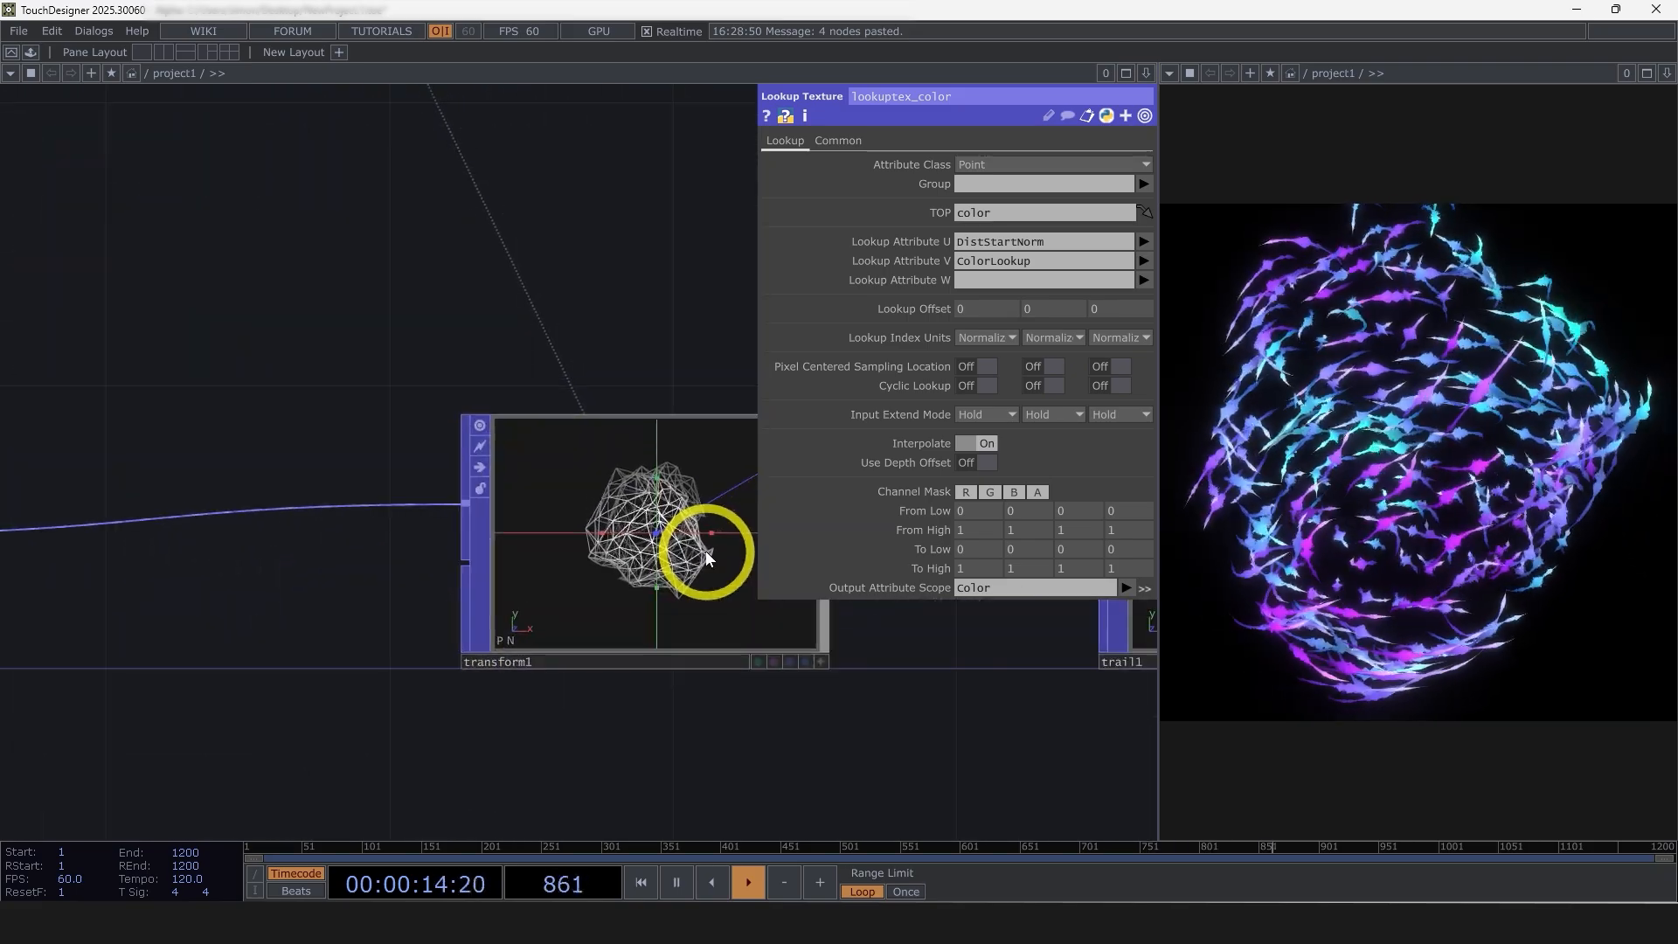
scroll(627, 592, down, 5)
scroll(674, 551, down, 2)
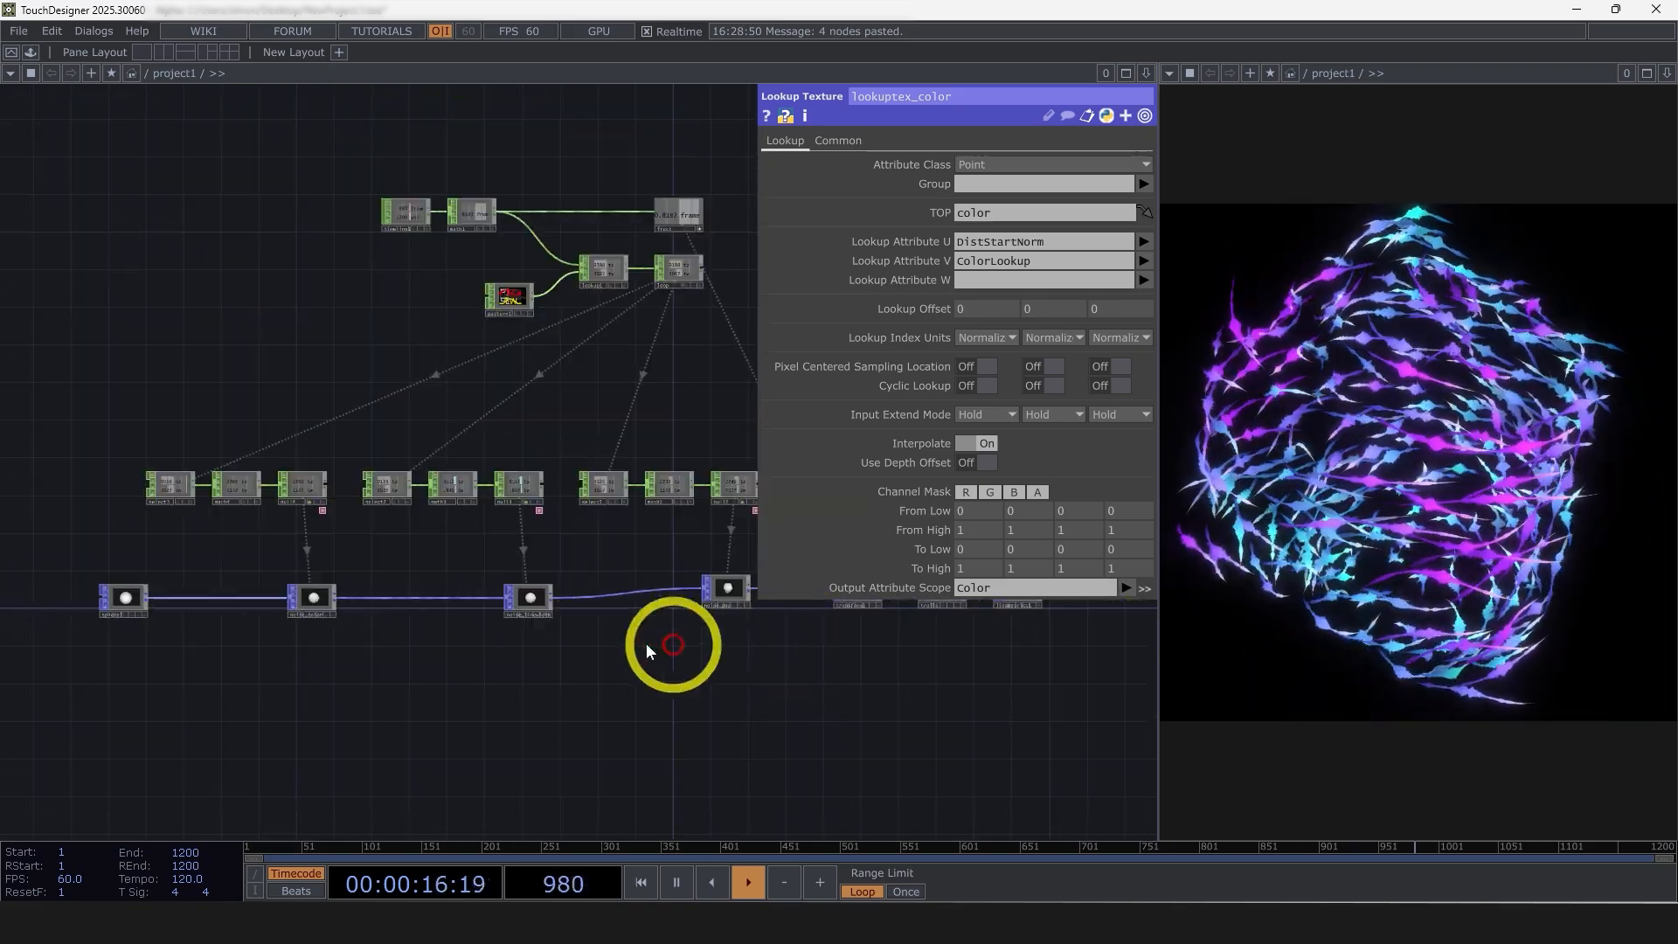
scroll(300, 611, up, 1)
scroll(268, 587, up, 2)
scroll(330, 593, up, 4)
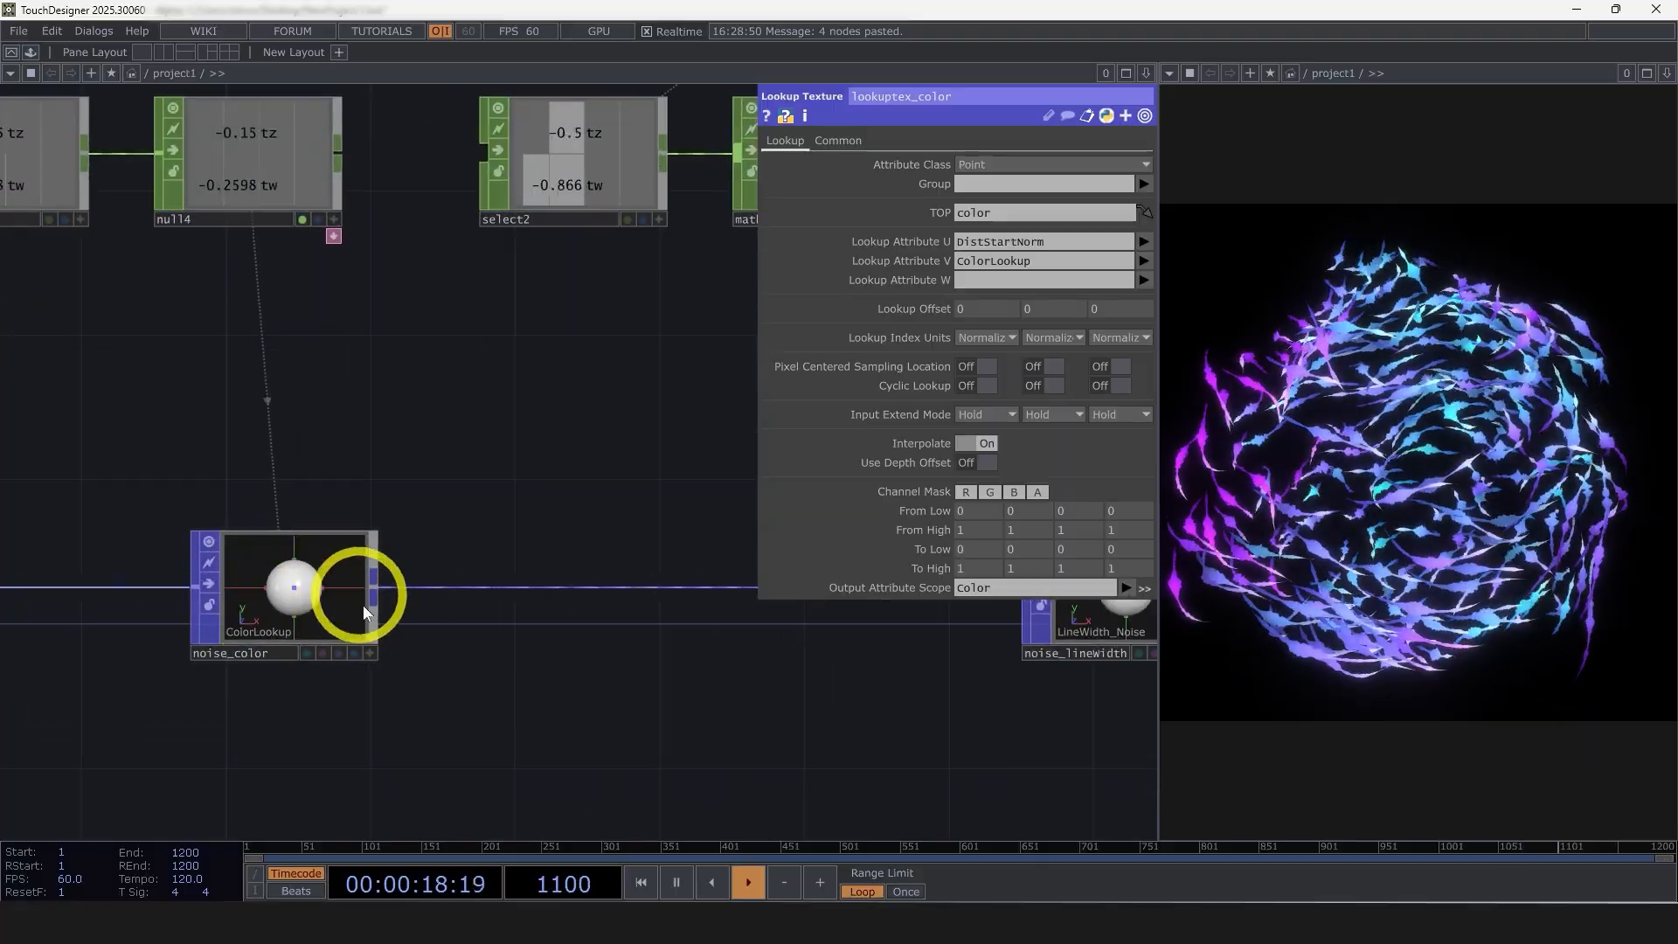
Examine how noise_color and its animation nodes feed the chain forward through the trail and line nodes
scroll(697, 636, down, 2)
drag(697, 636, 504, 639)
drag(643, 672, 581, 674)
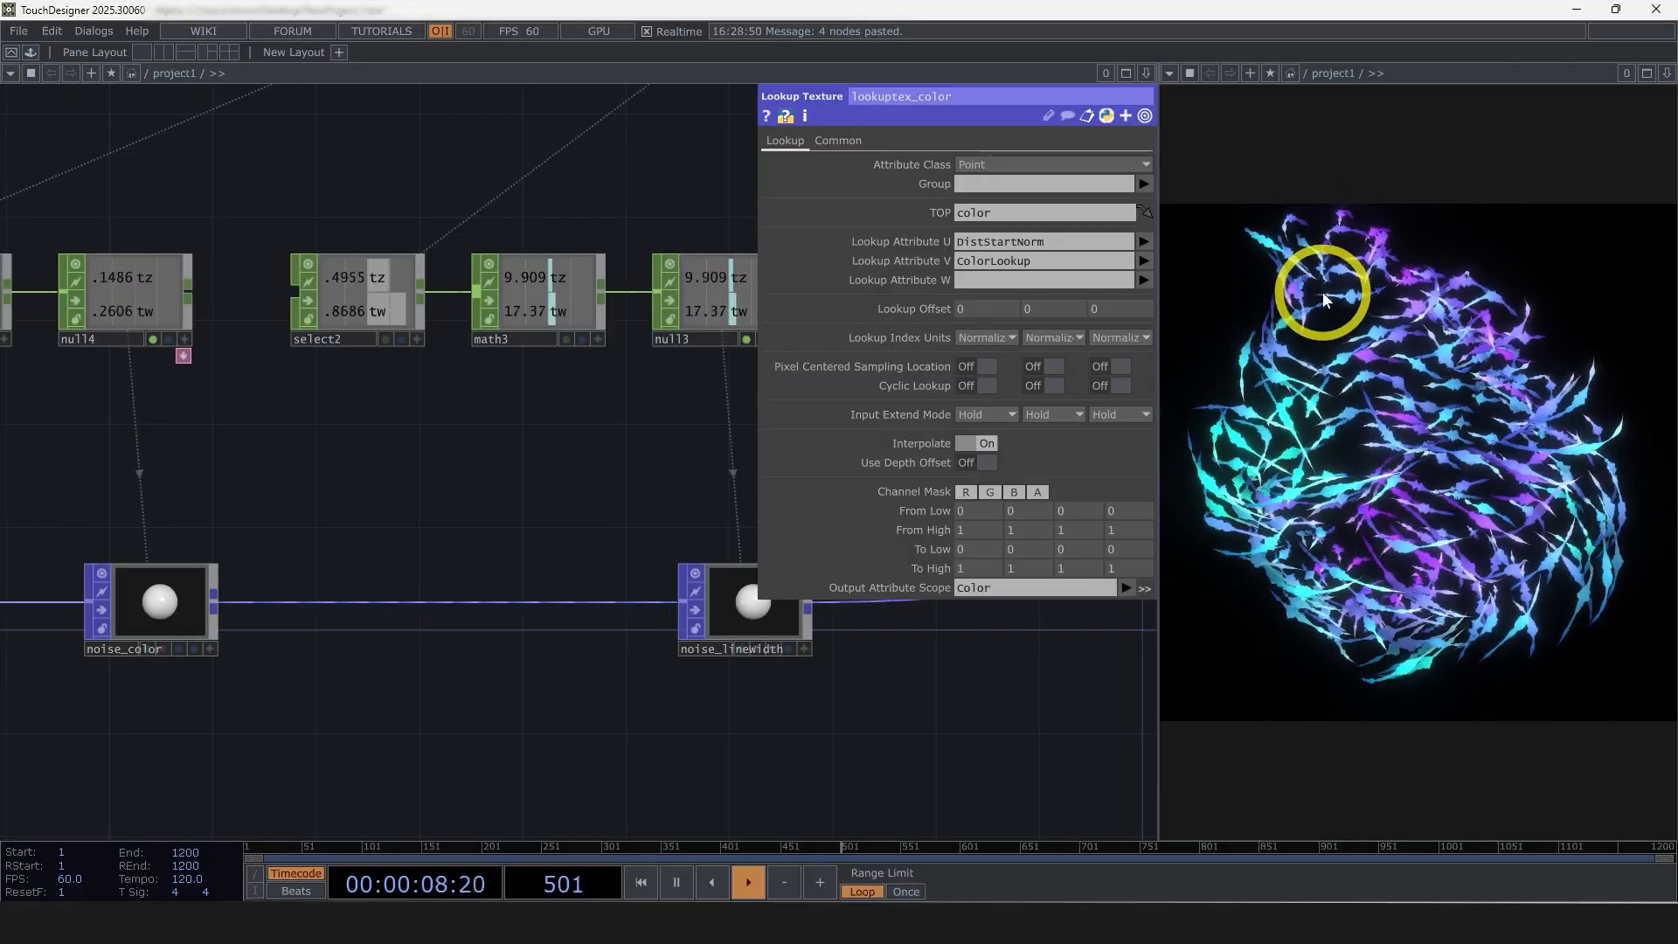
drag(561, 505, 1011, 552)
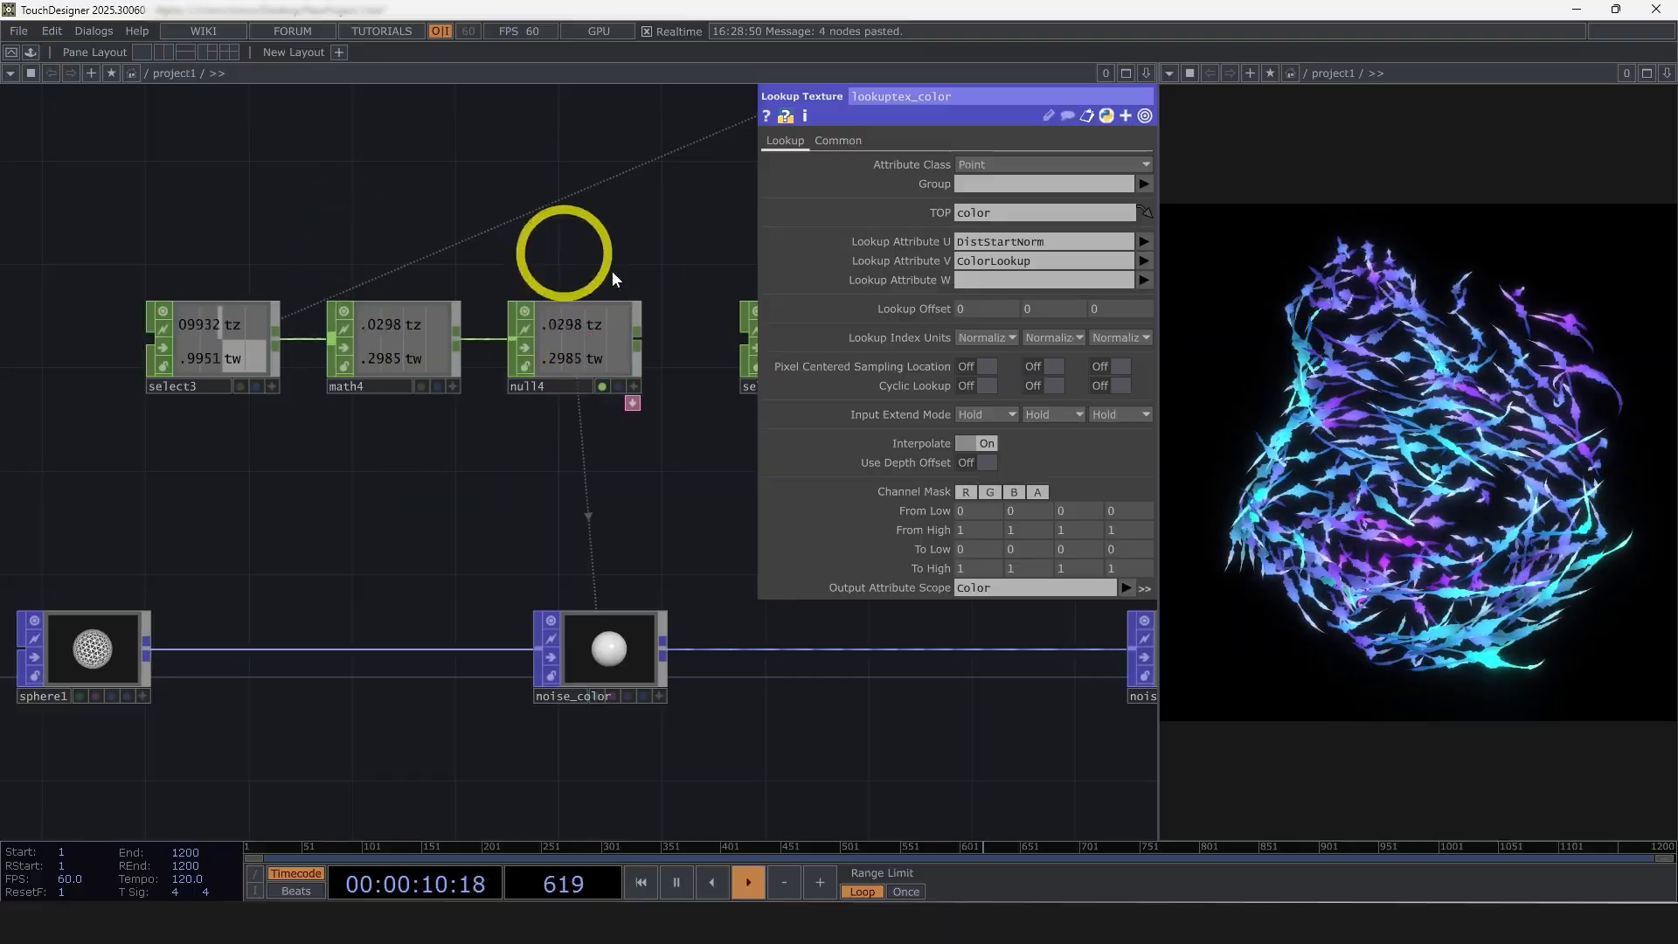
drag(1119, 603, 883, 480)
drag(552, 657, 469, 644)
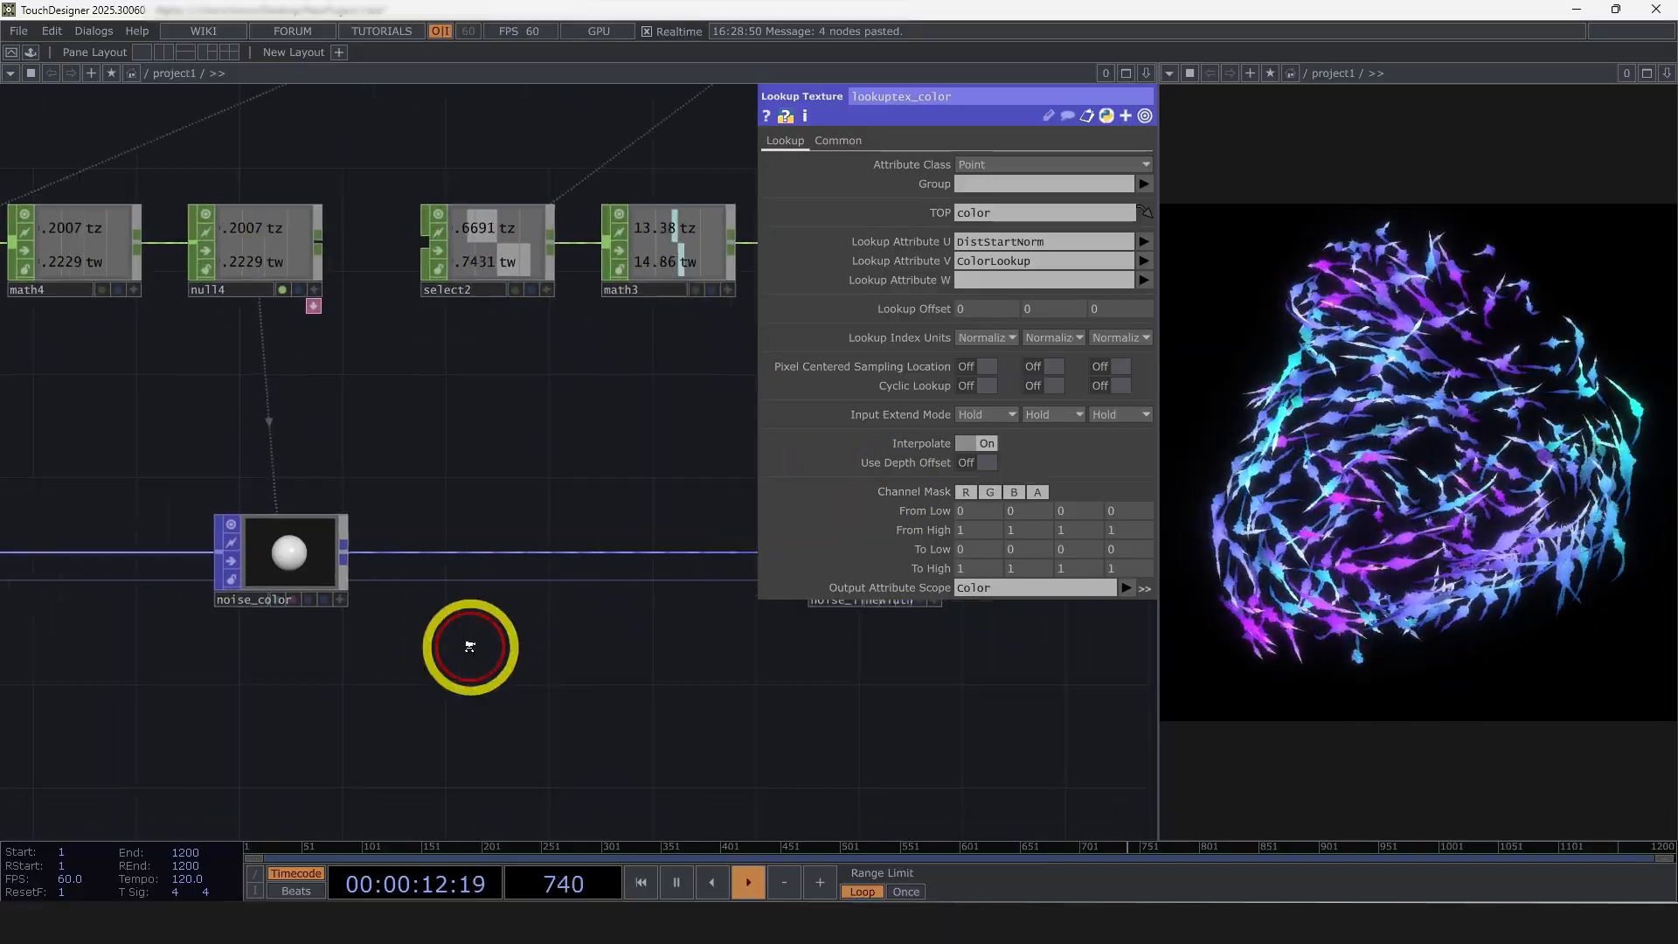
scroll(469, 645, down, 4)
drag(604, 718, 184, 700)
drag(883, 603, 582, 569)
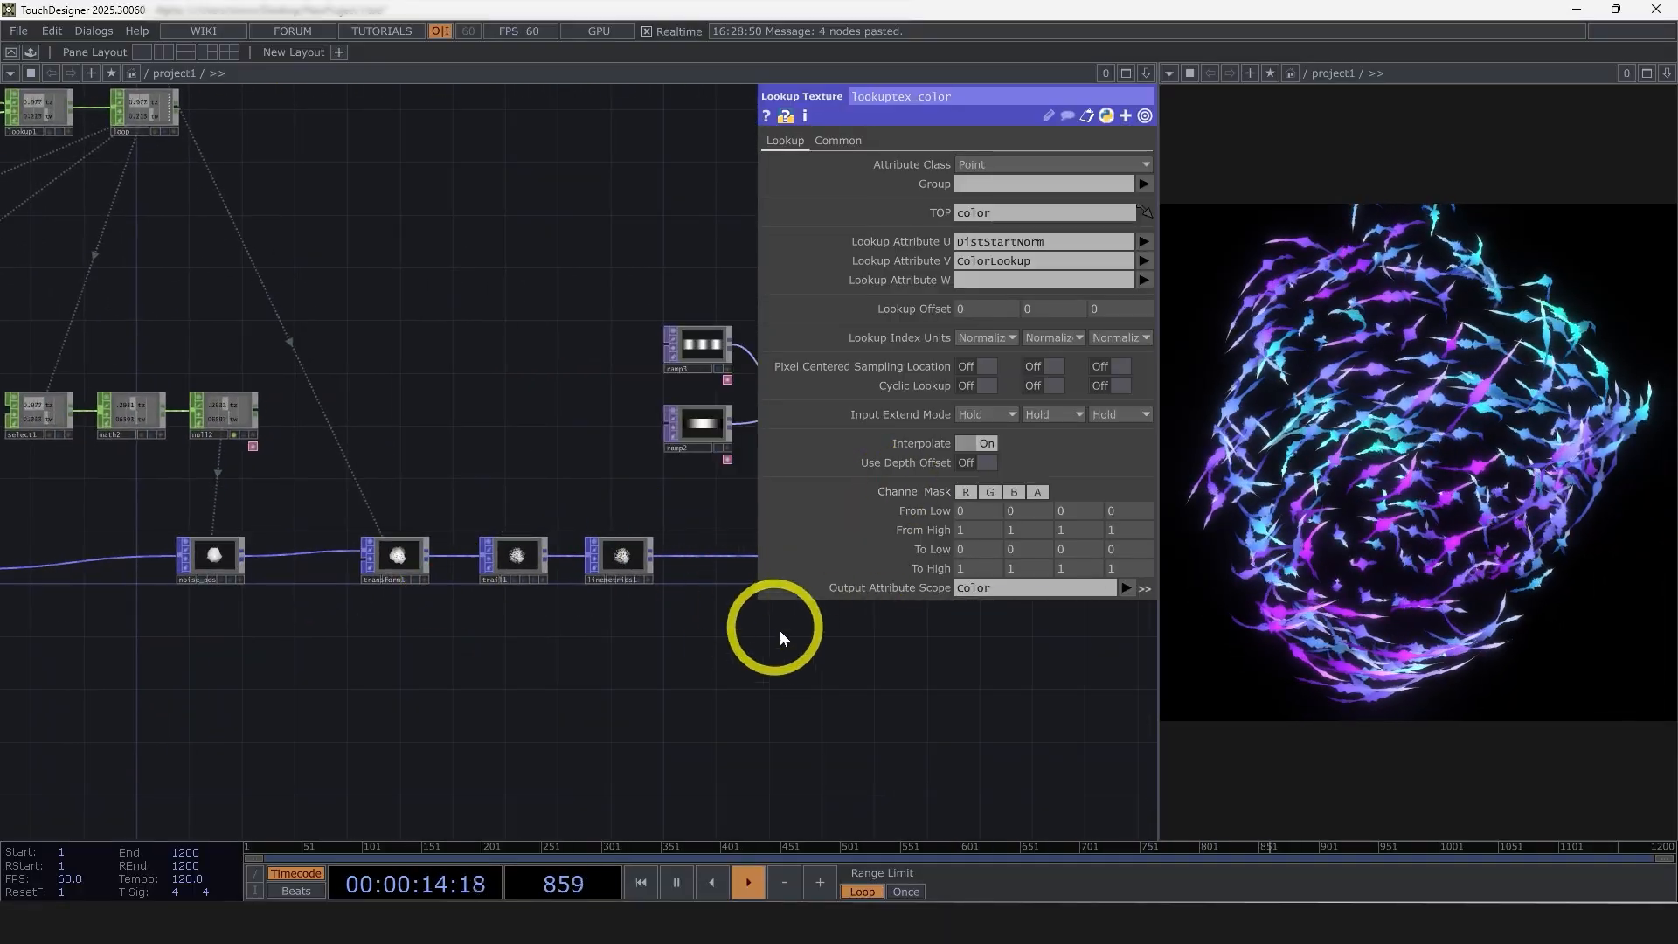
drag(768, 630, 552, 643)
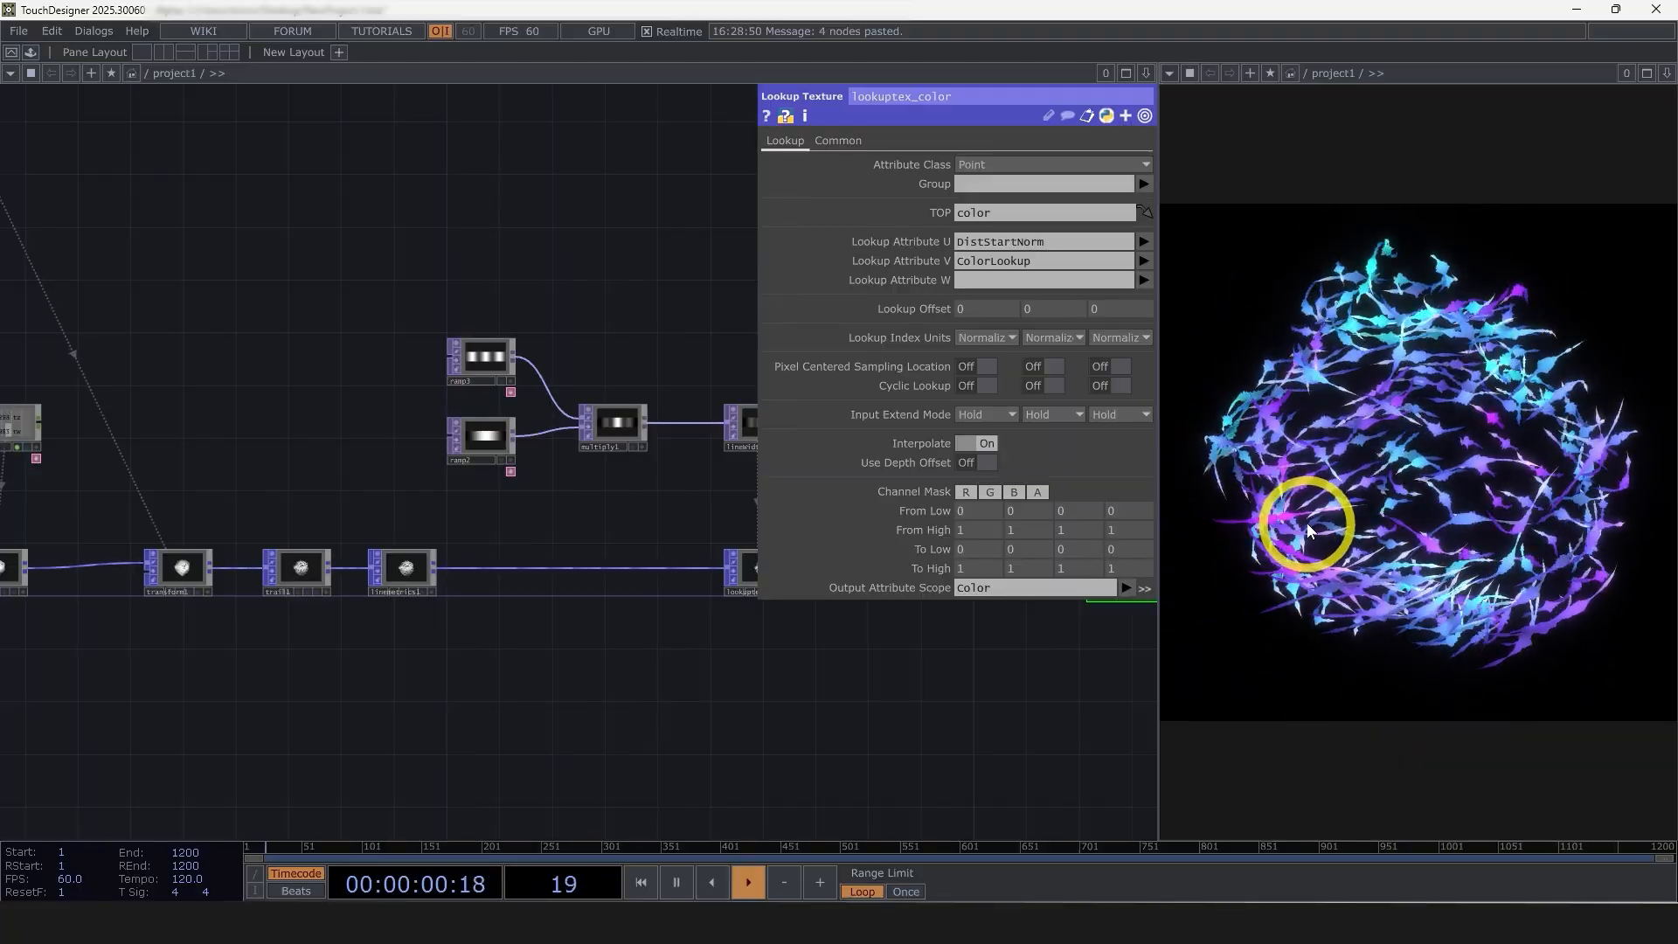
Try a Multiply value of 0 on math4 to stop the color noise animation, and restore it to 0.3
scroll(664, 717, down, 3)
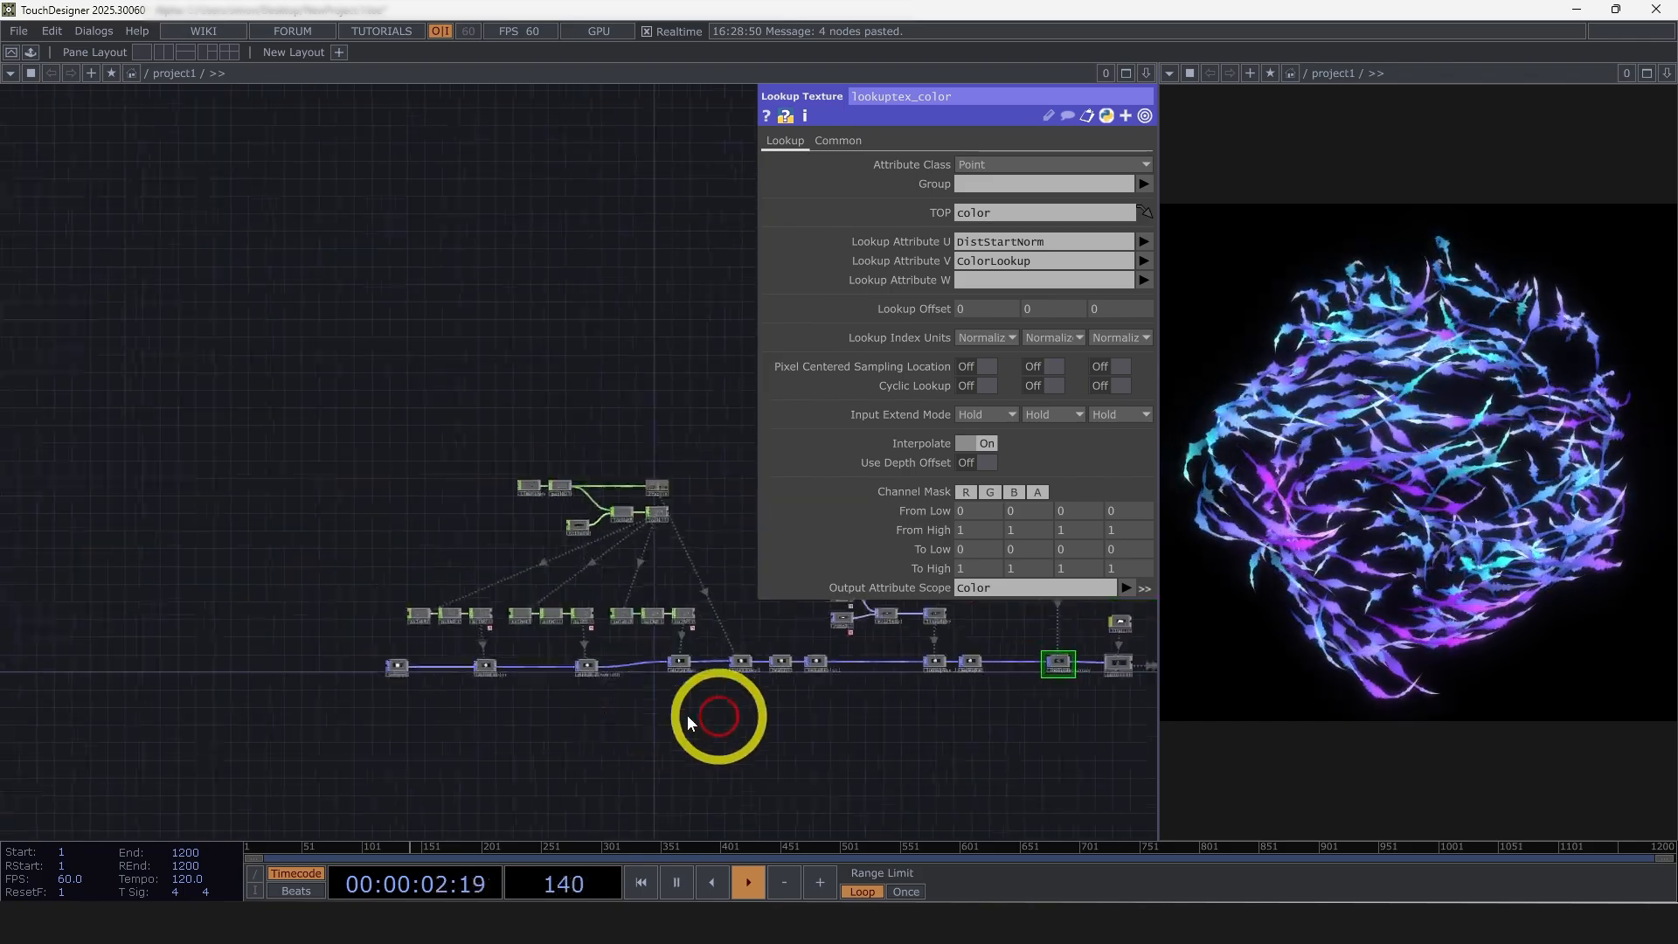
scroll(524, 621, up, 6)
click(455, 633)
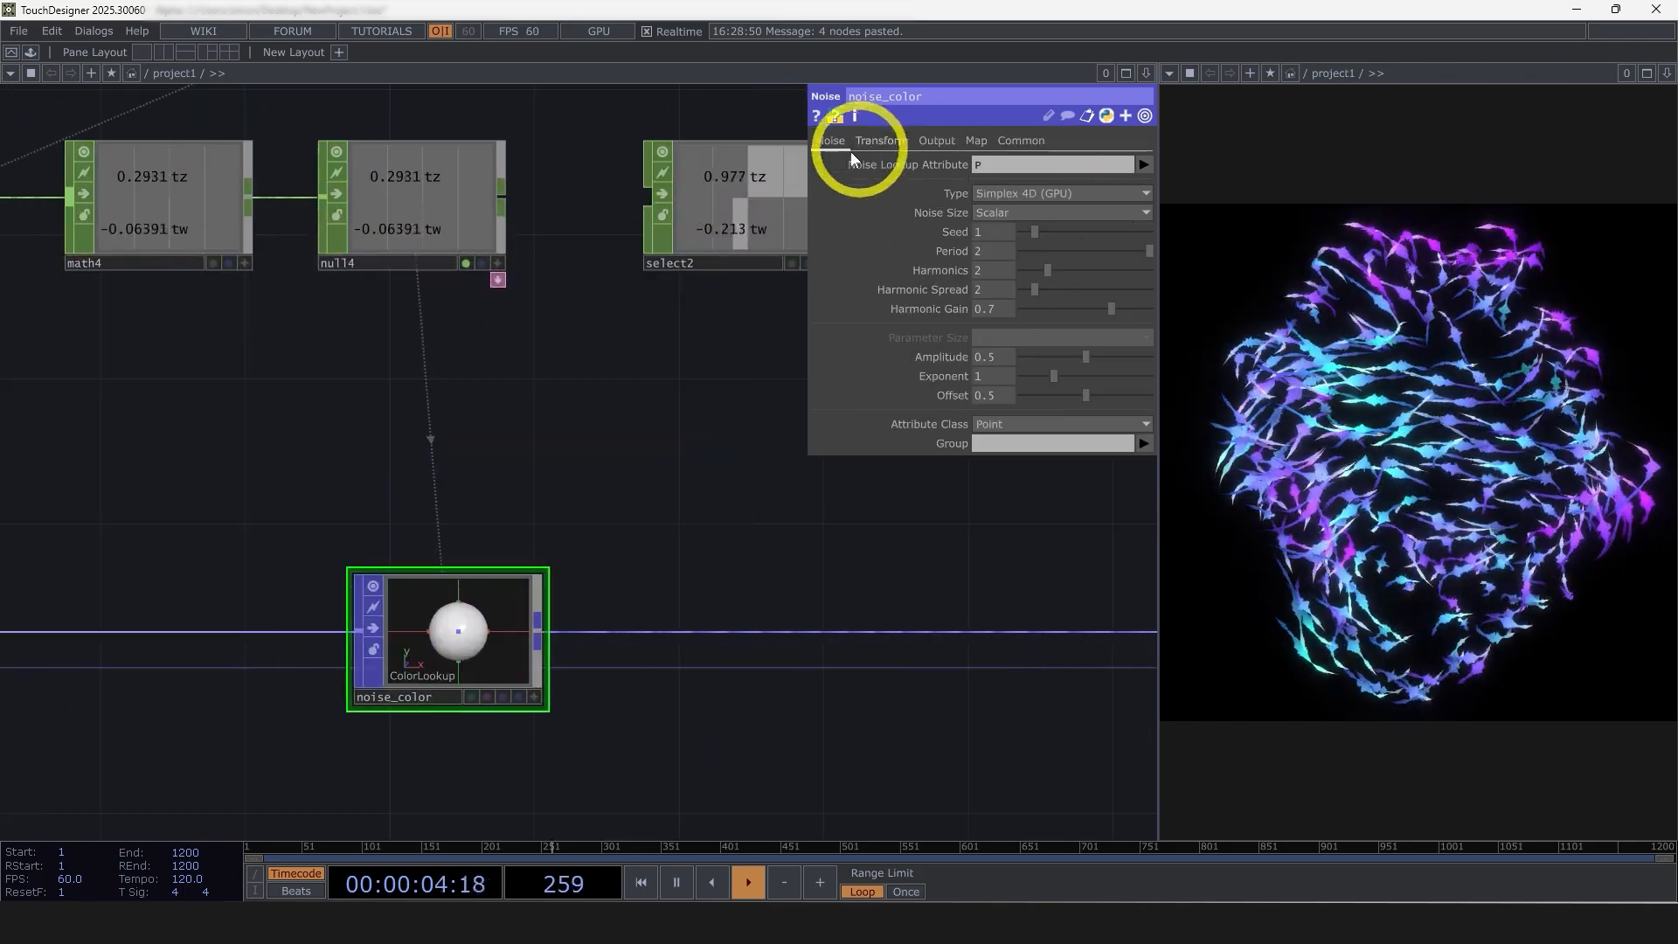
click(385, 203)
click(193, 259)
drag(259, 380, 369, 376)
click(973, 186)
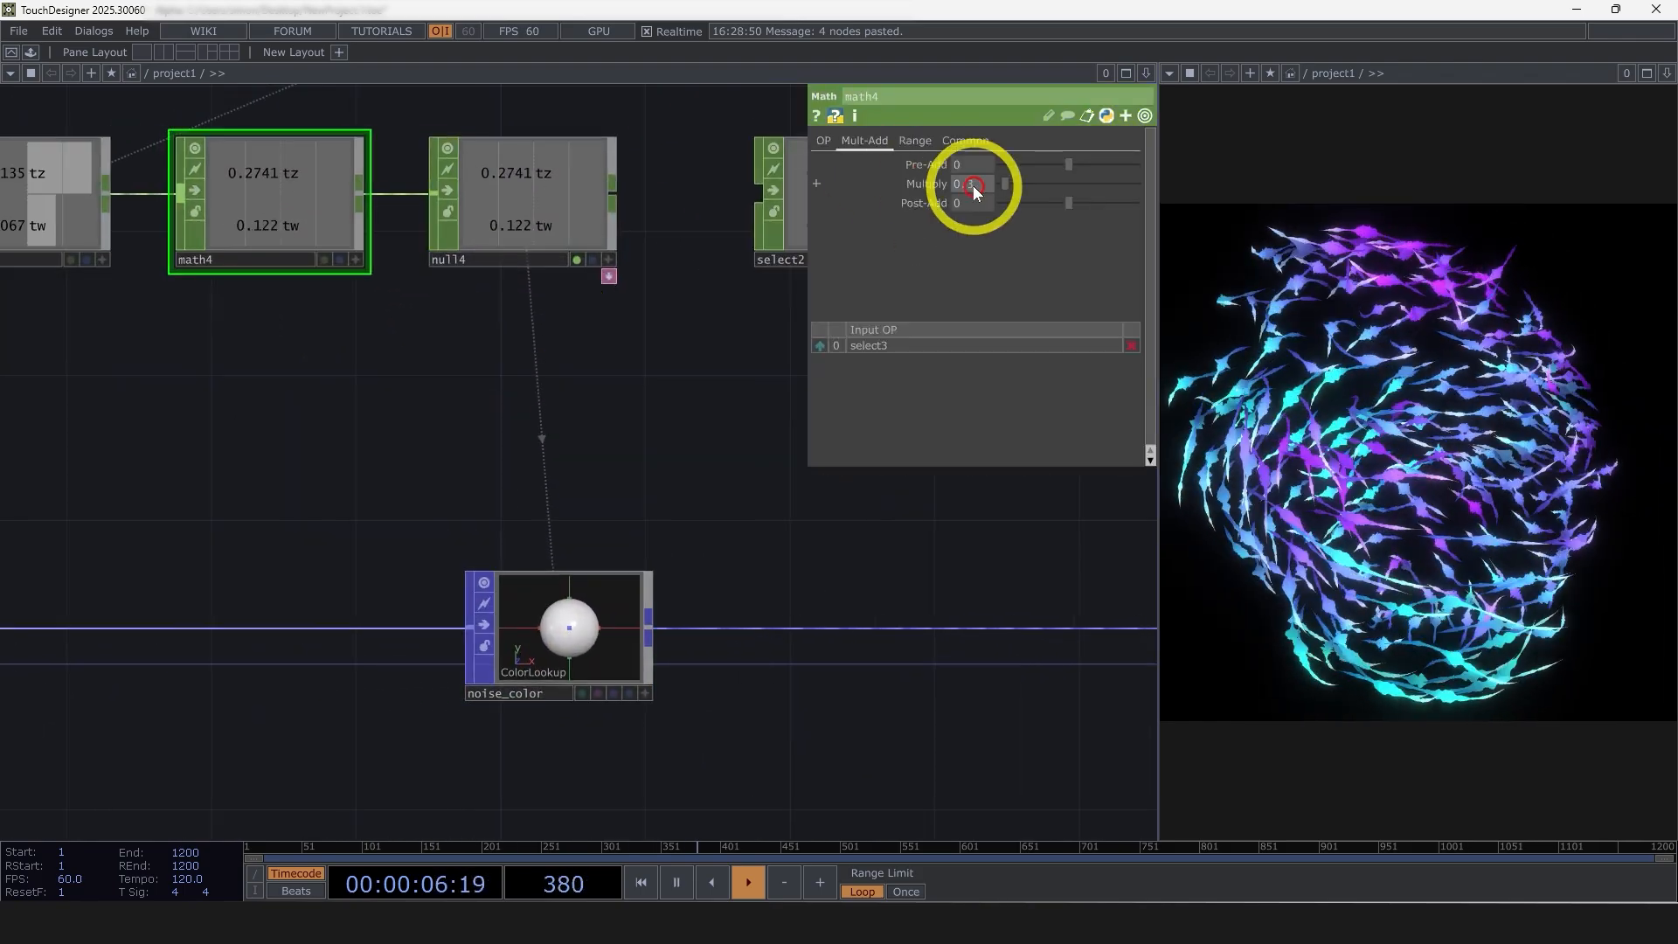
text(0)
key(Return)
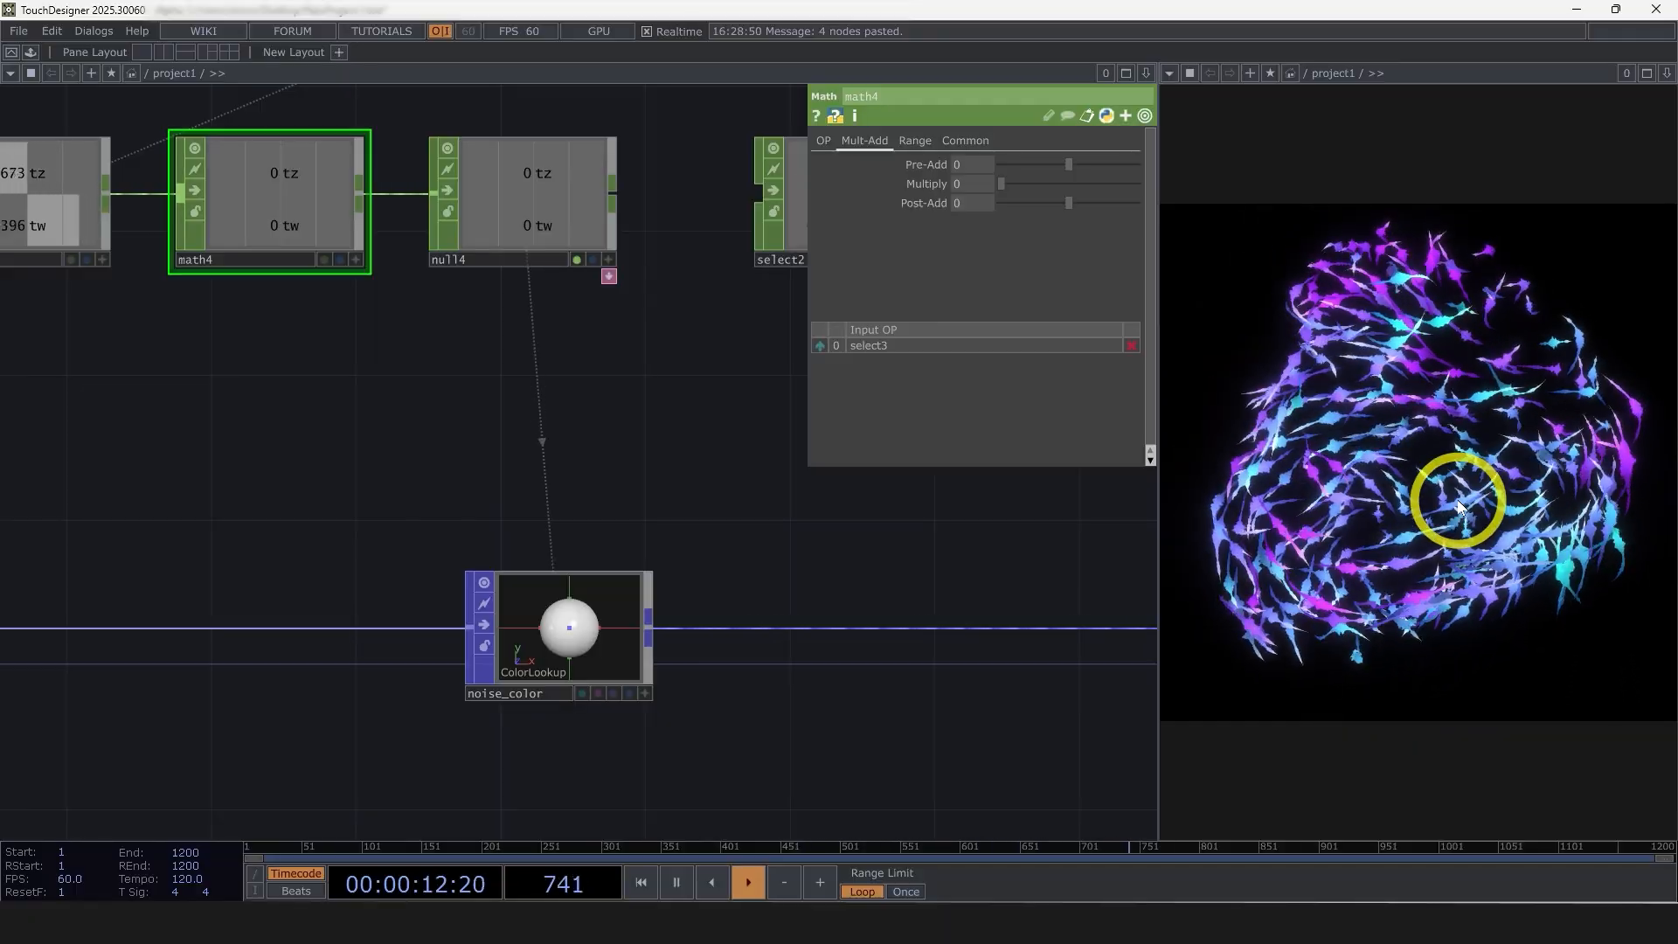
drag(969, 182, 1033, 182)
Review the whole network from the sphere to the render output, including the noise parameters of noise_lineWidth
scroll(697, 430, down, 3)
drag(691, 431, 344, 492)
scroll(346, 495, down, 3)
drag(626, 681, 278, 688)
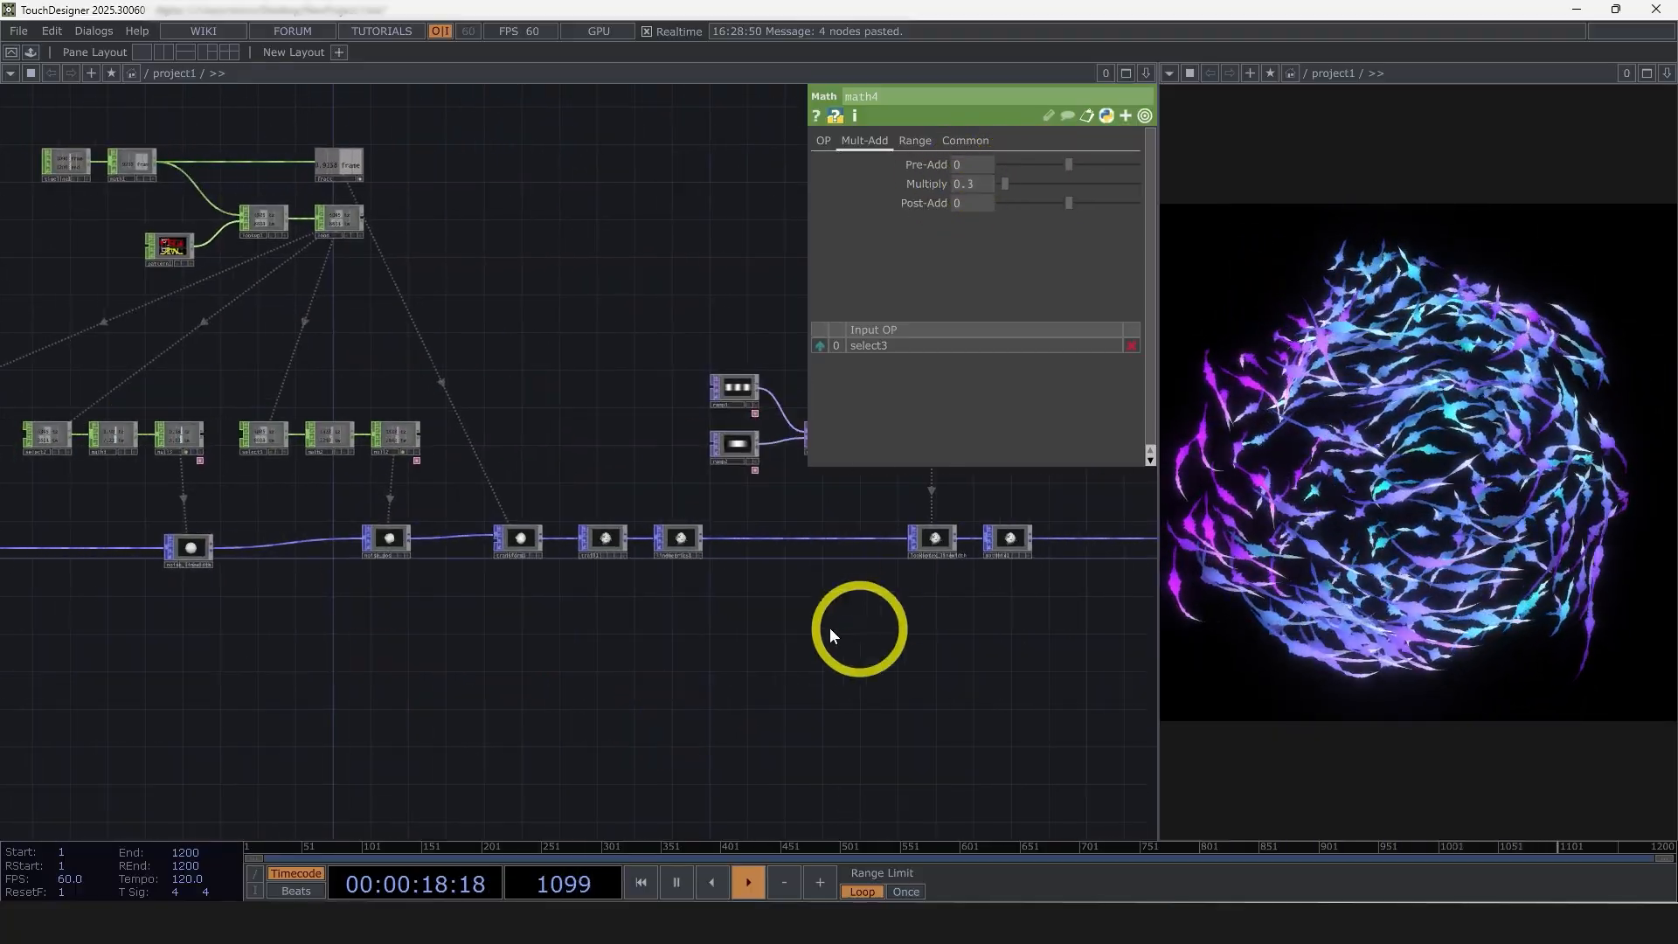
drag(938, 637, 700, 642)
scroll(880, 659, down, 4)
scroll(375, 635, up, 4)
scroll(374, 634, up, 3)
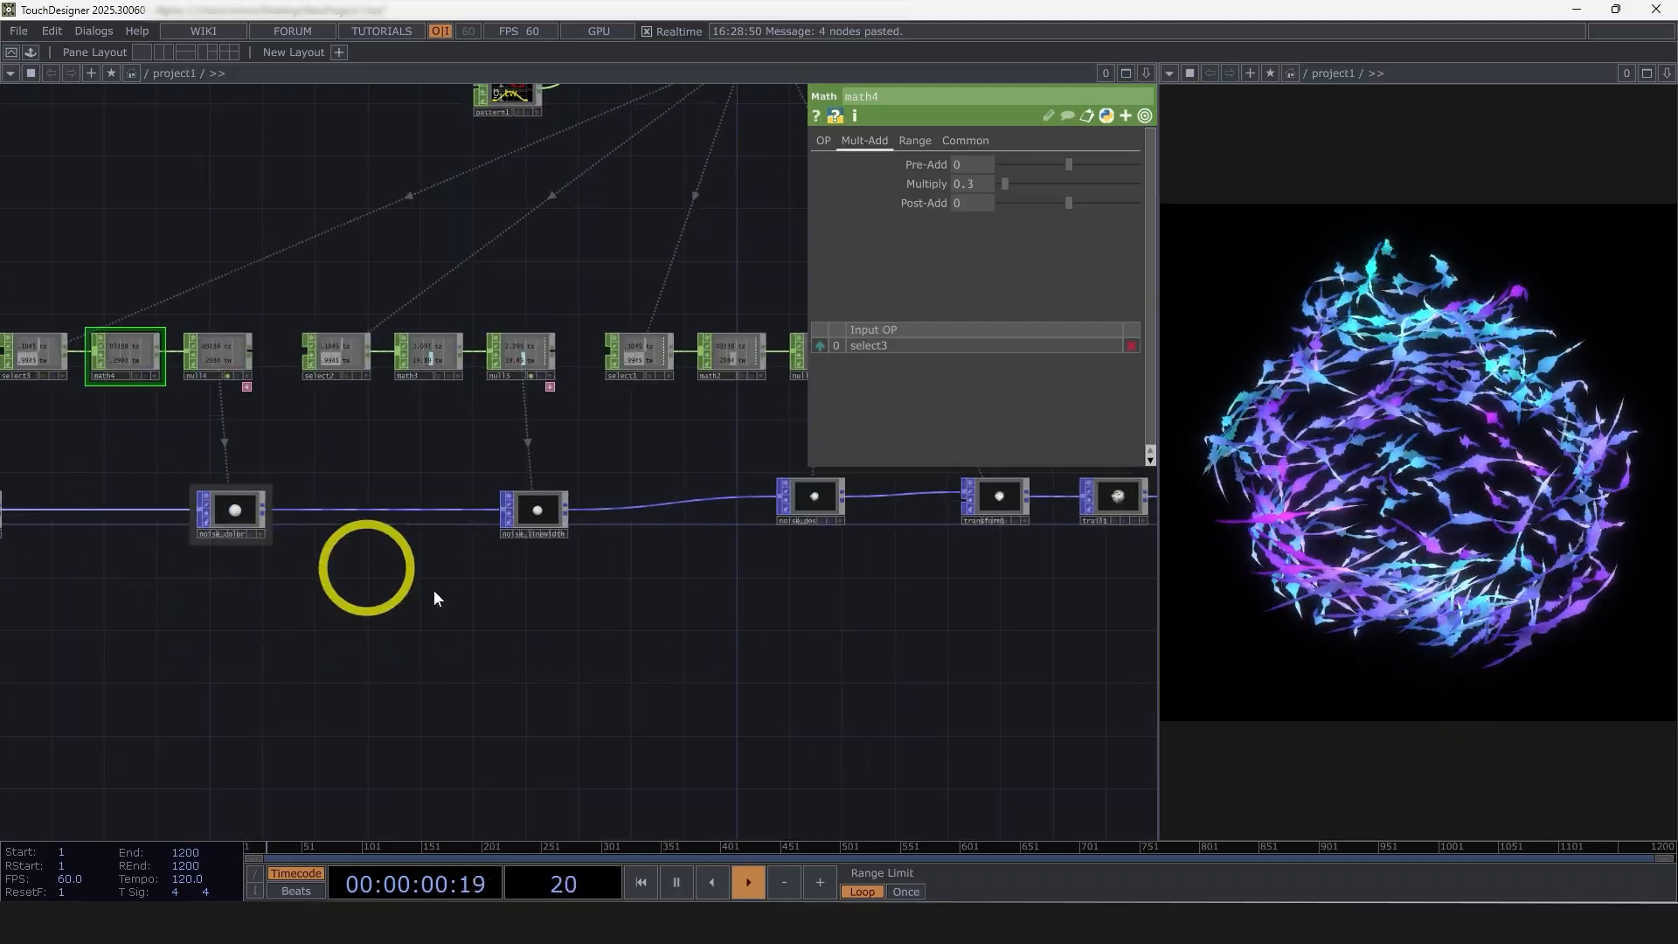
drag(739, 703, 1037, 699)
drag(808, 670, 618, 656)
scroll(783, 680, down, 3)
scroll(739, 613, up, 5)
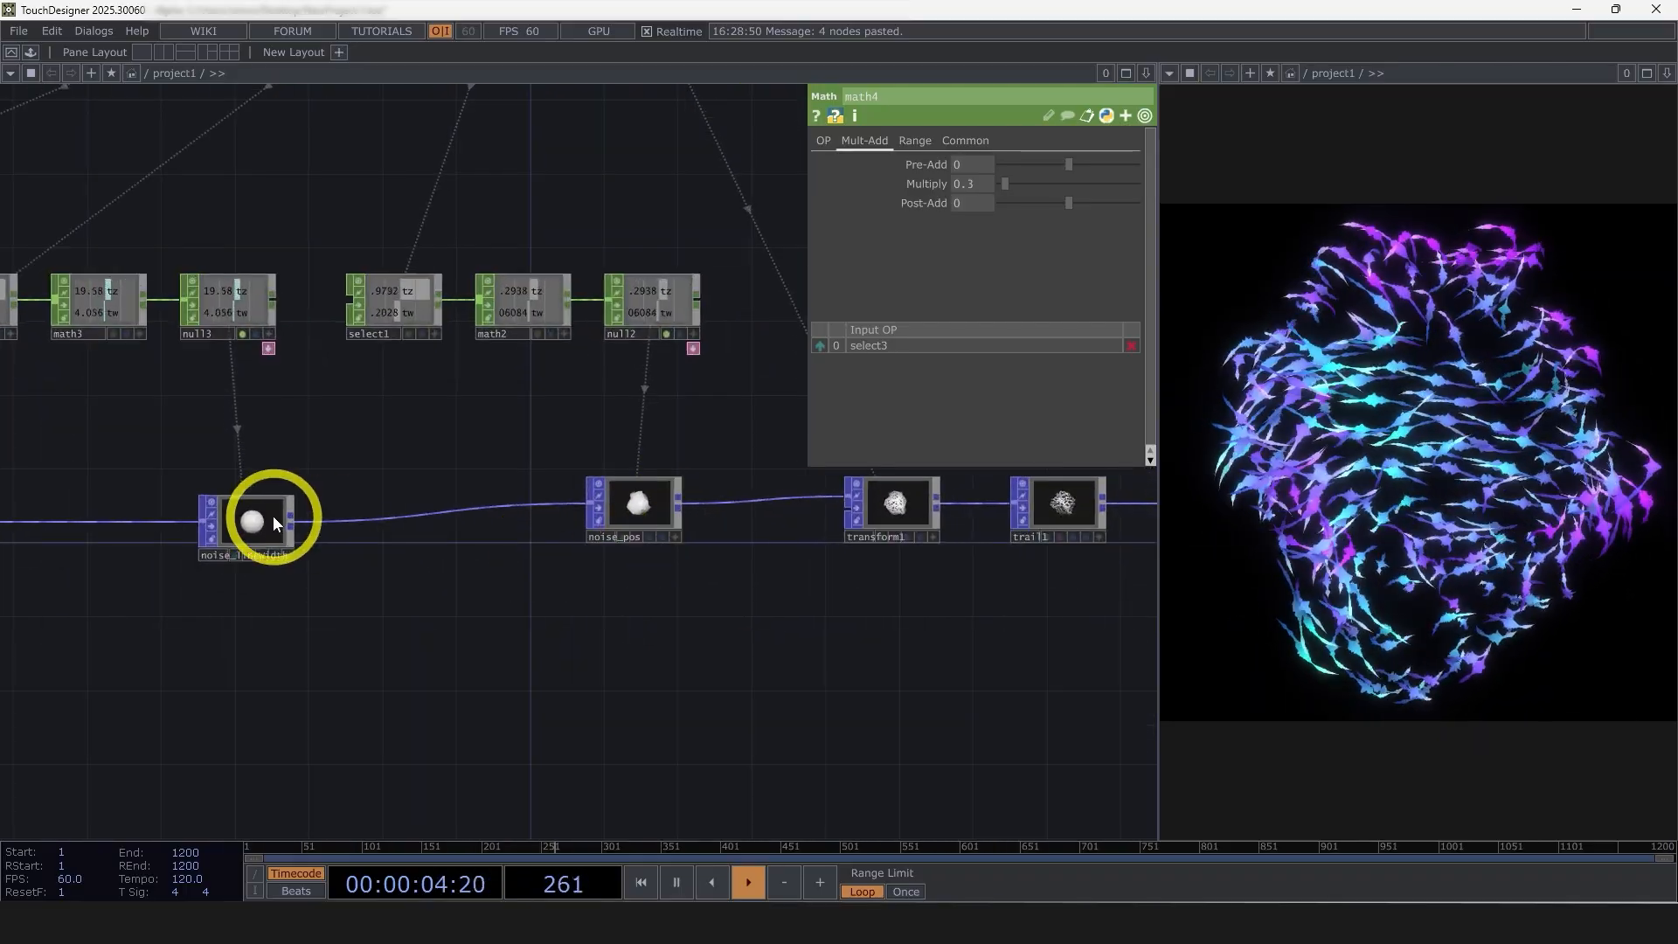
click(262, 520)
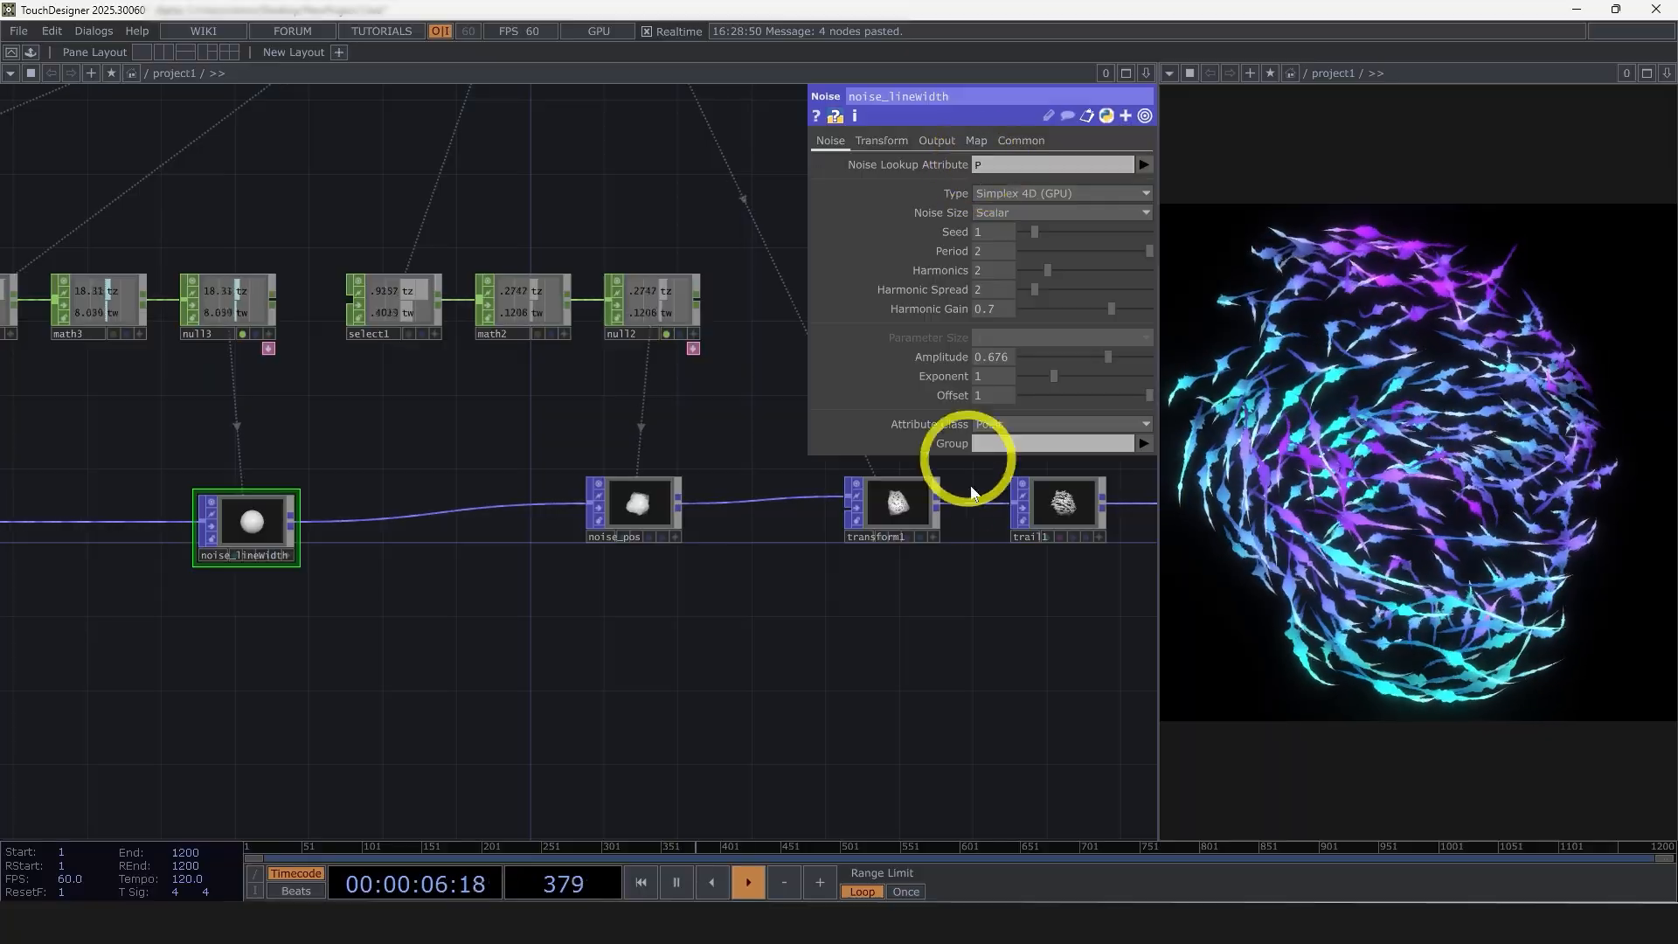
drag(790, 590, 637, 588)
scroll(638, 589, down, 6)
drag(917, 658, 696, 696)
drag(813, 706, 860, 704)
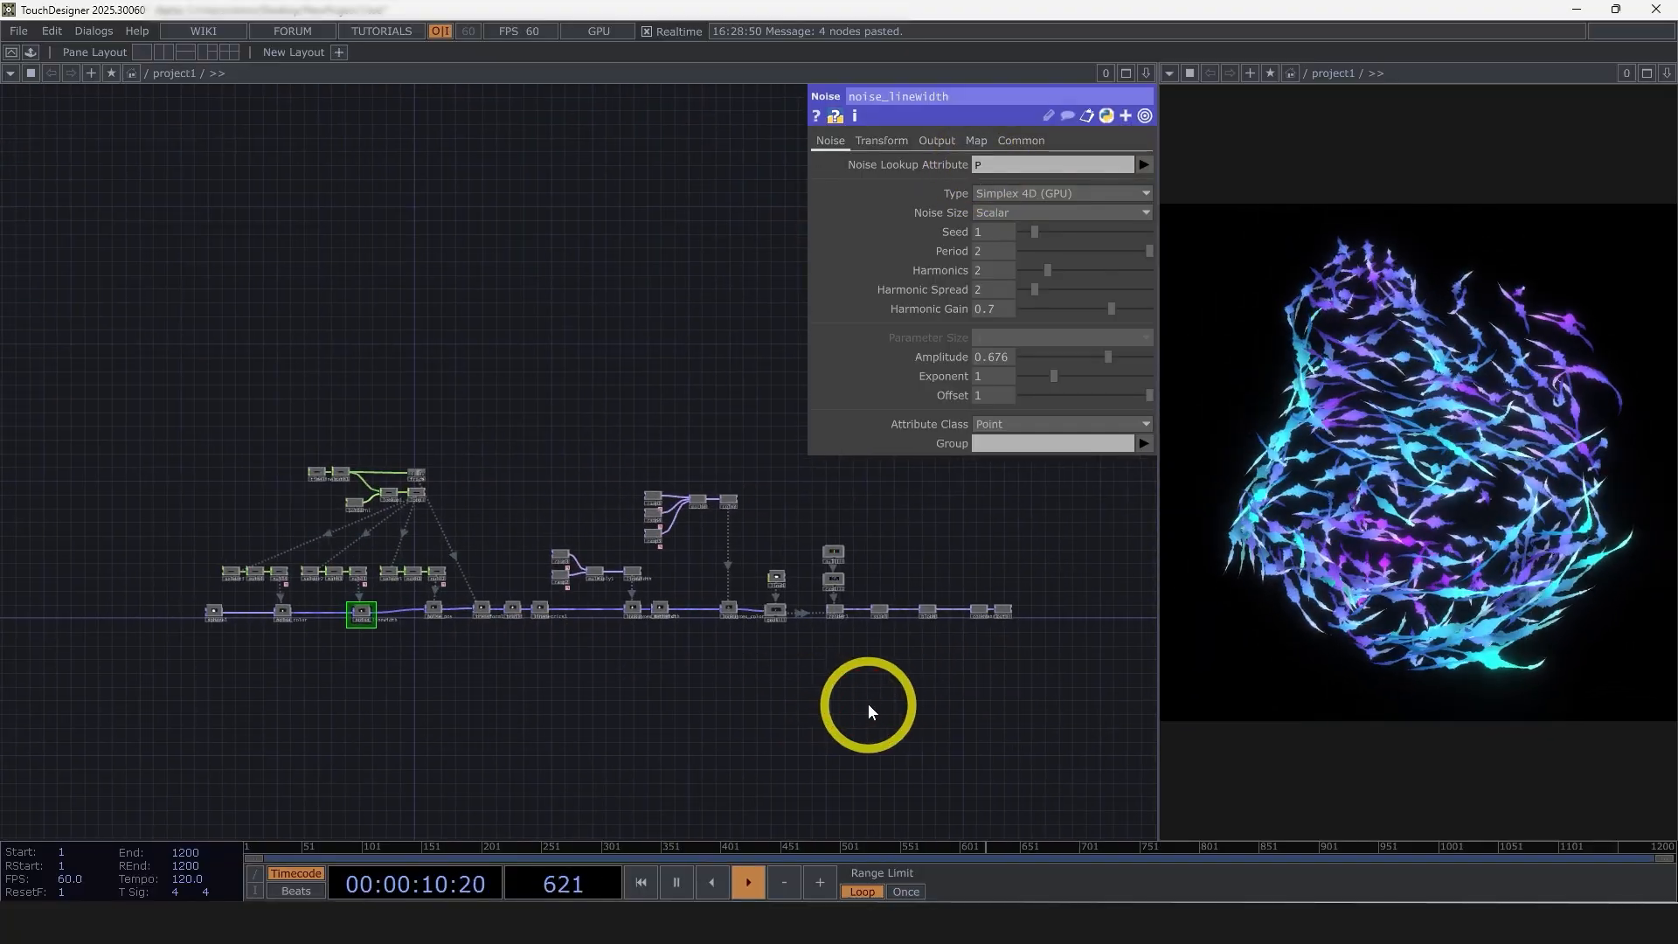